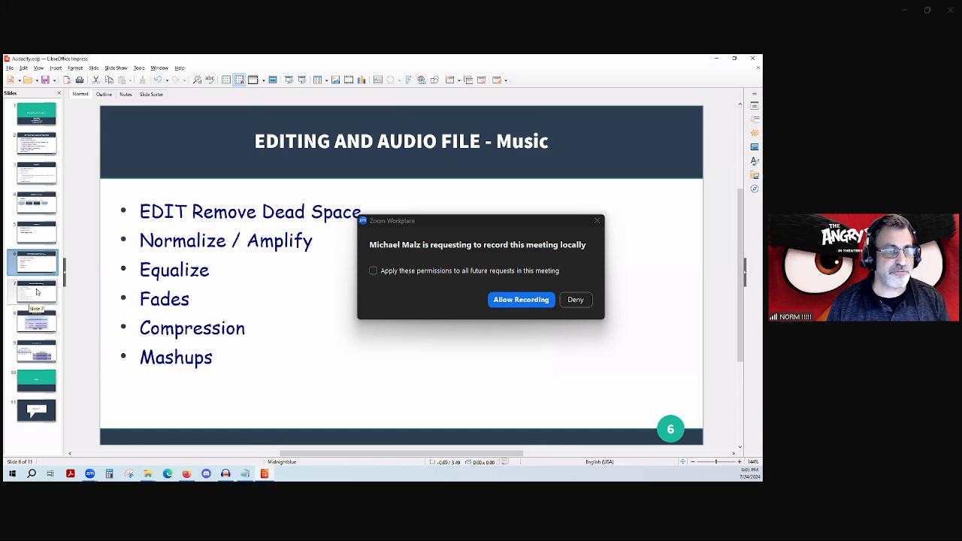
Go through slides 7 to 9 on other editing and the Audacity panel, and deny the local recording request
click(37, 292)
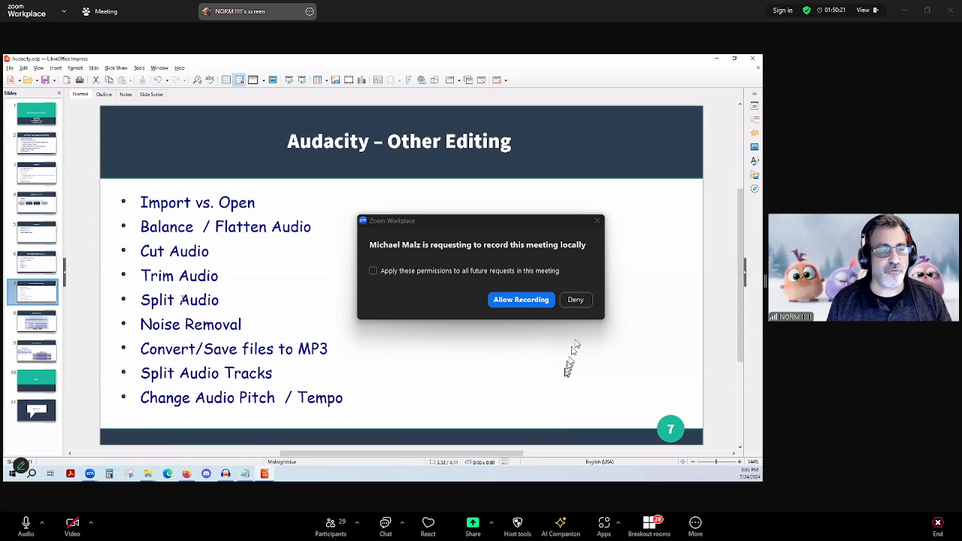
click(576, 299)
click(35, 325)
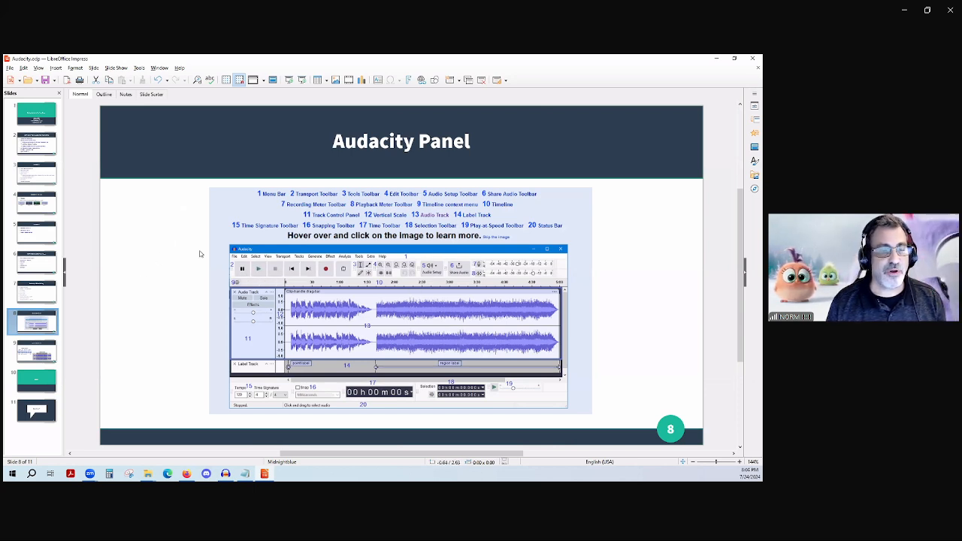
click(45, 352)
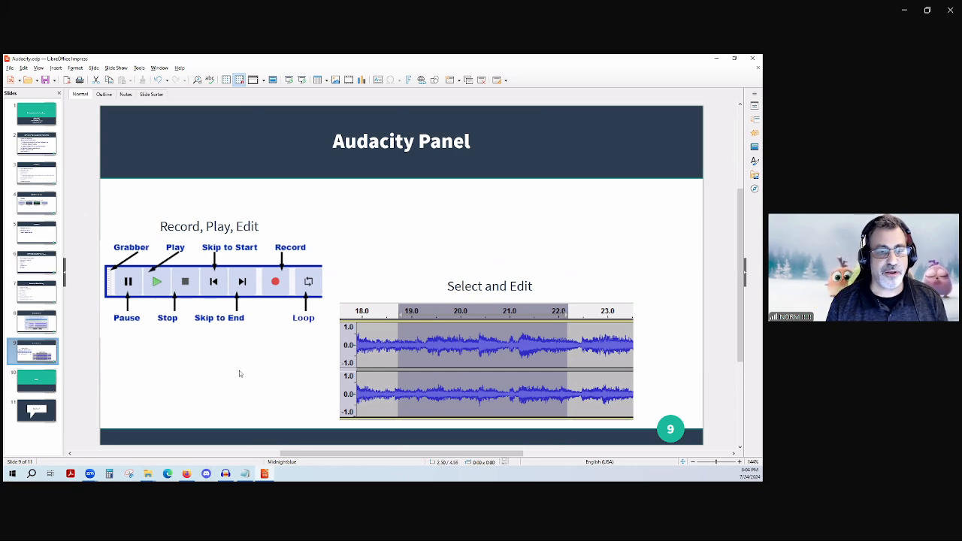
key(Page_Up)
key(Page_Up)
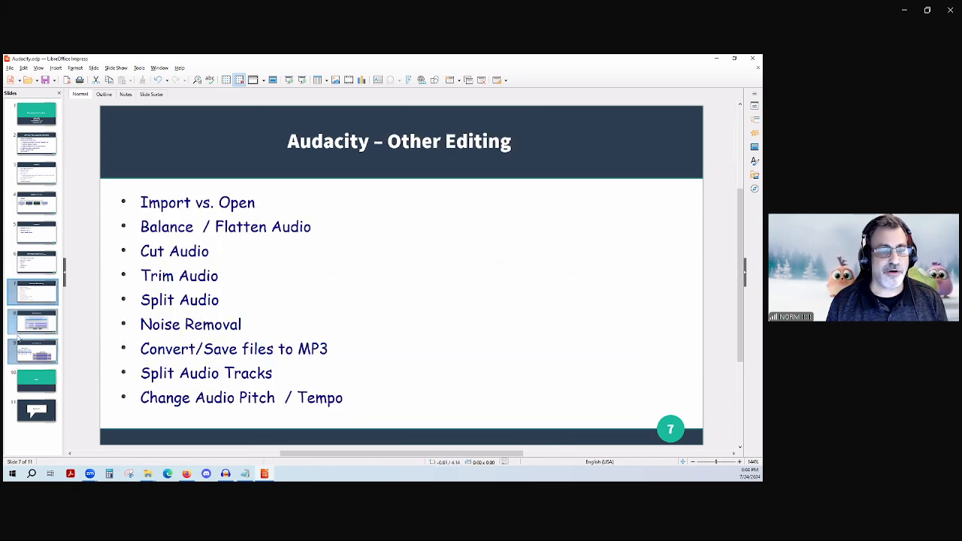
click(32, 349)
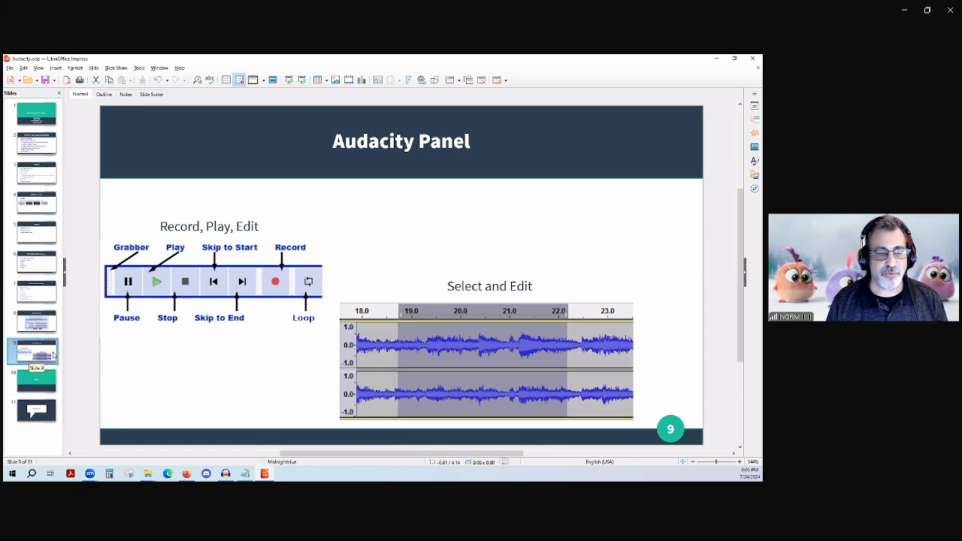
Switch to Audacity and examine the available file, effect and import commands
click(225, 474)
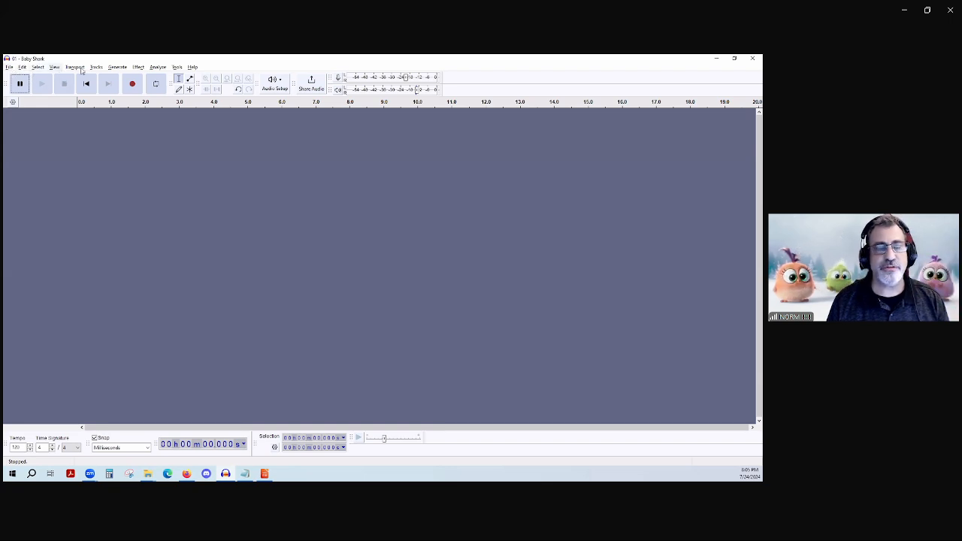
click(11, 67)
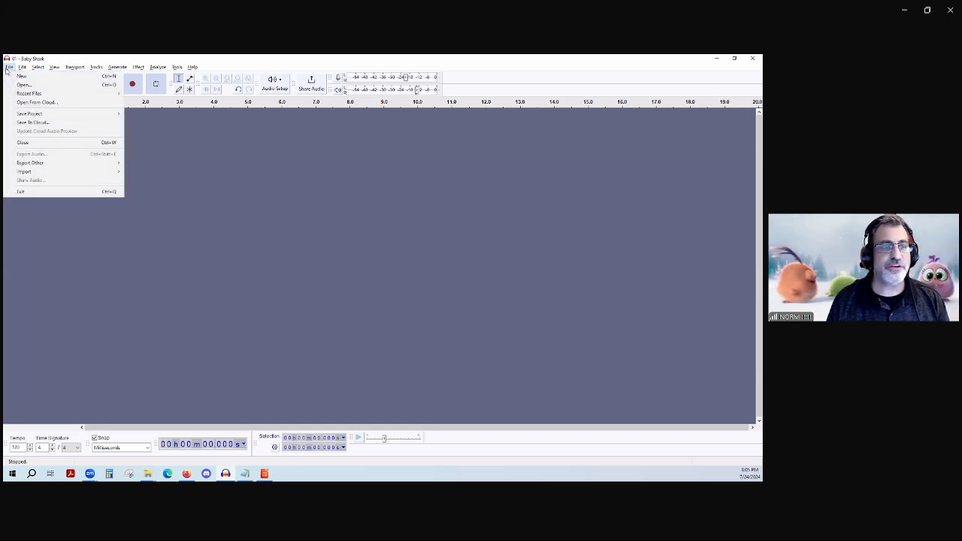
mouse_move(75, 68)
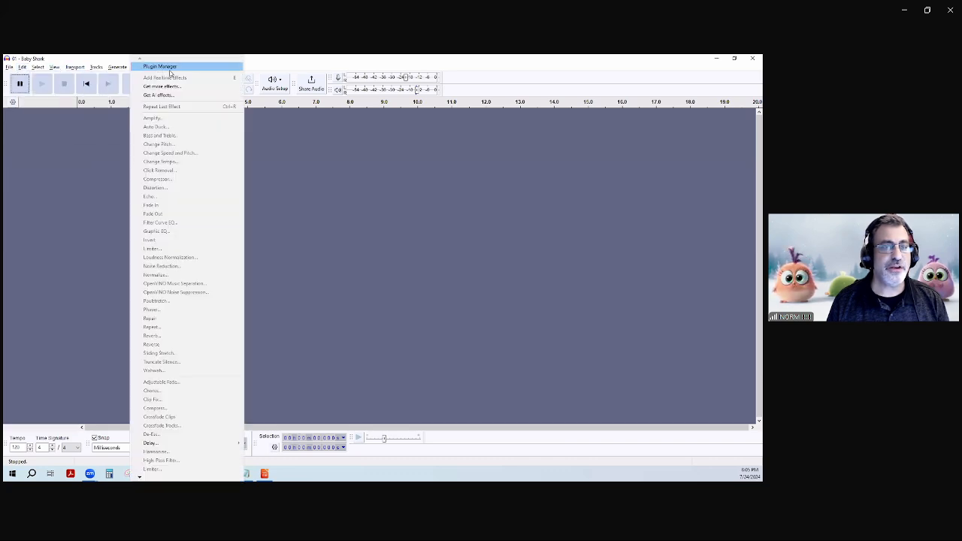
click(287, 57)
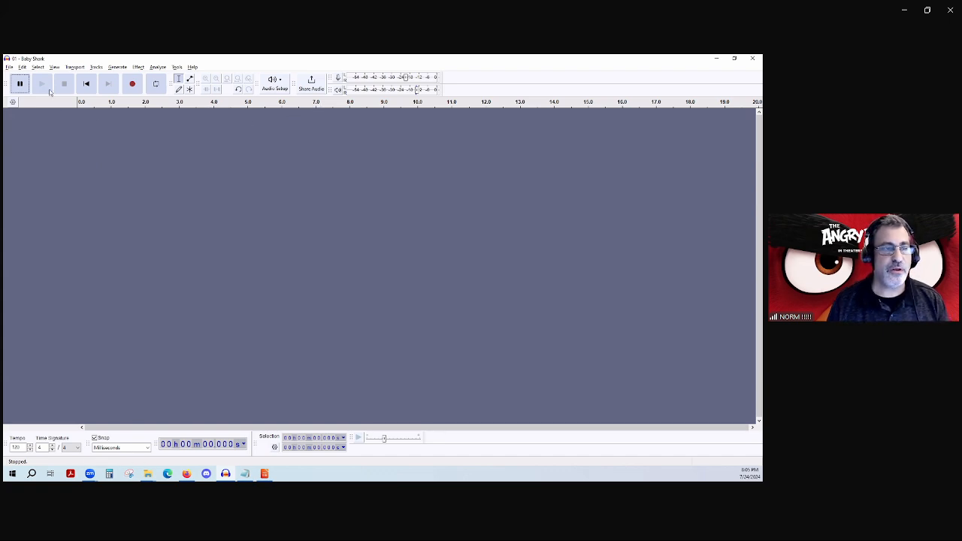
click(9, 68)
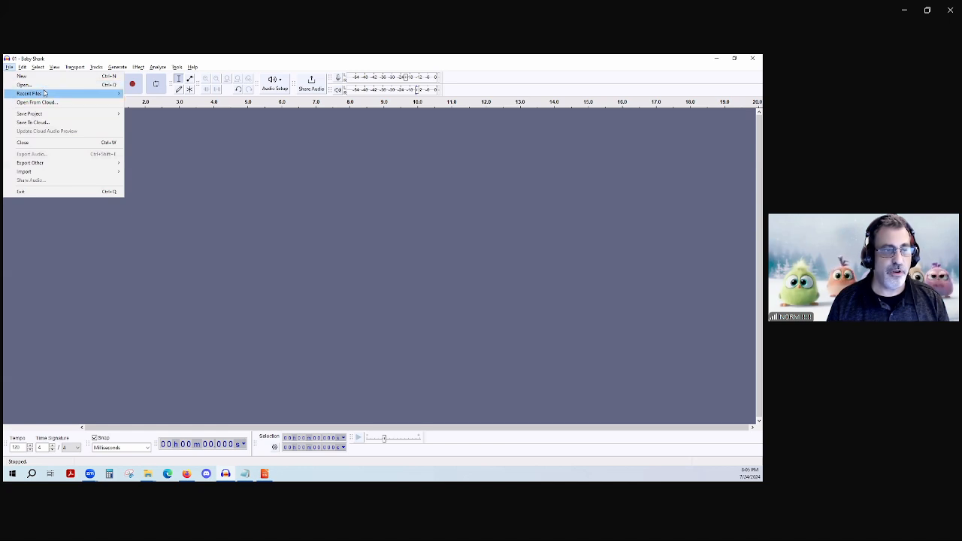
mouse_move(45, 93)
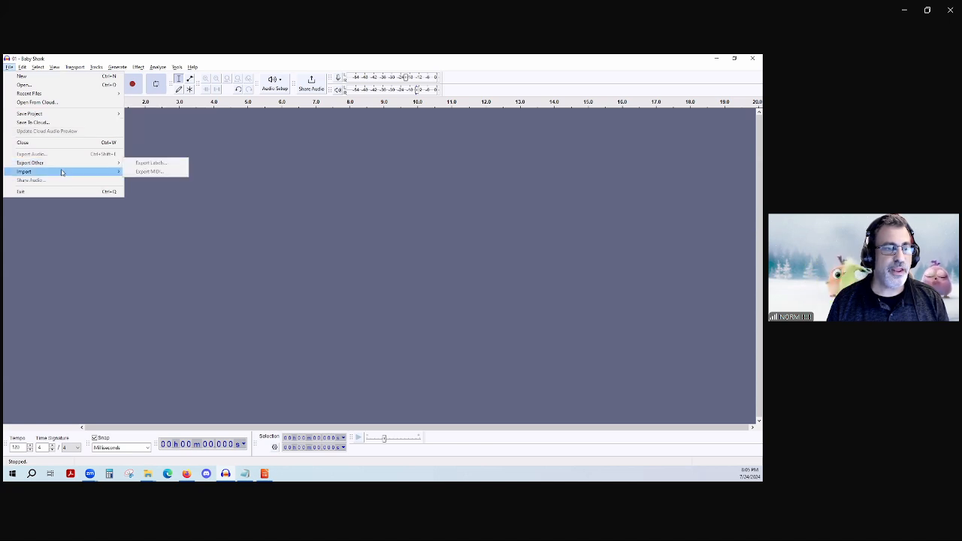
mouse_move(62, 172)
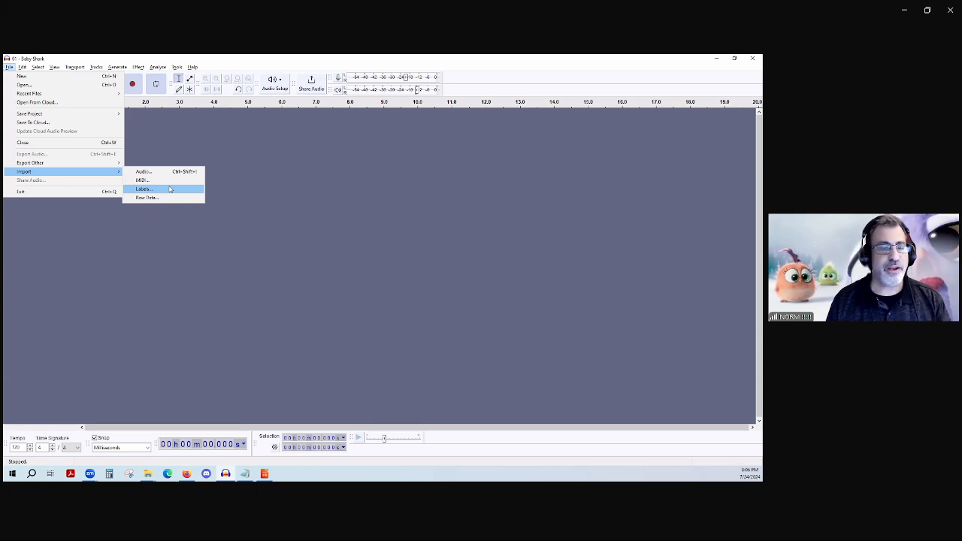
click(160, 294)
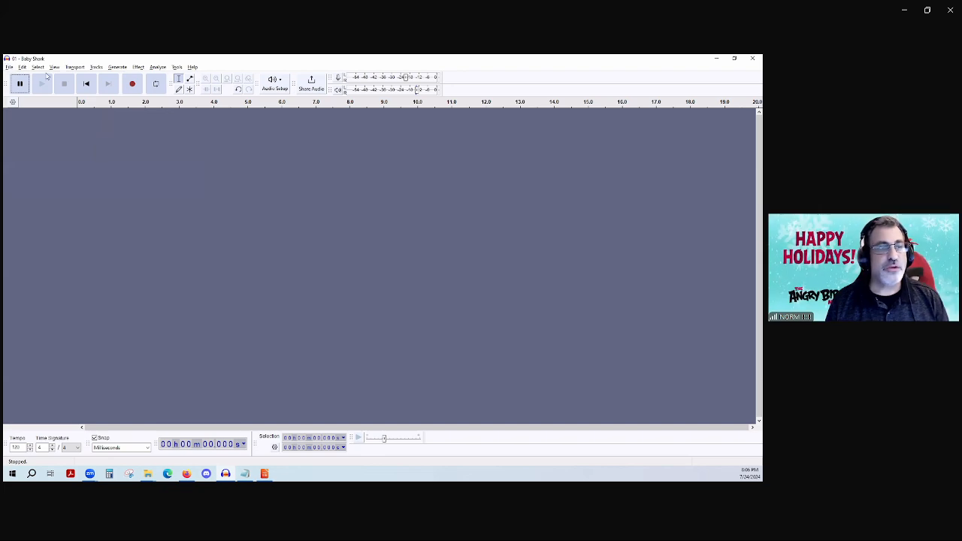
Load the 01 - Baby Shark audio file from the recently used files
click(10, 67)
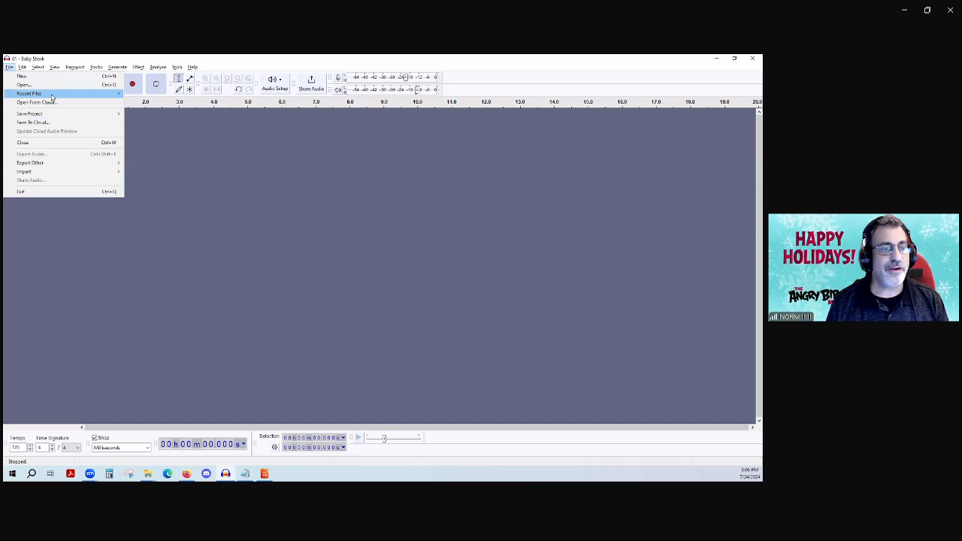
mouse_move(51, 96)
click(179, 96)
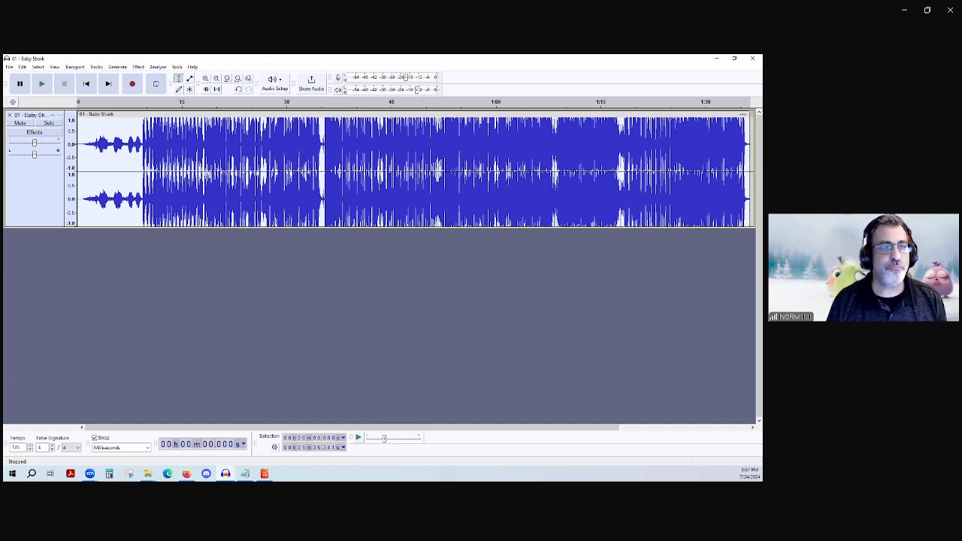
Look through the generators and the full list of effects available for the loaded track
click(116, 68)
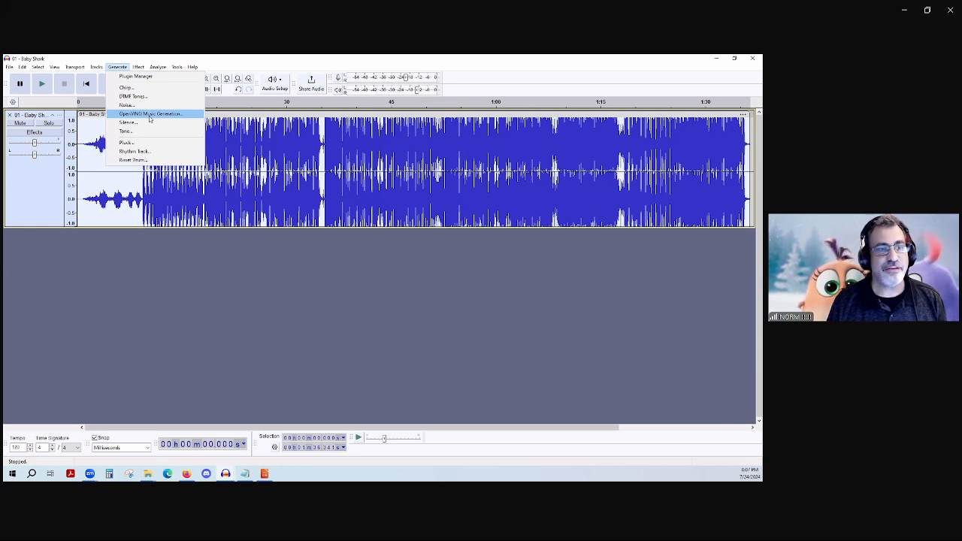
mouse_move(139, 64)
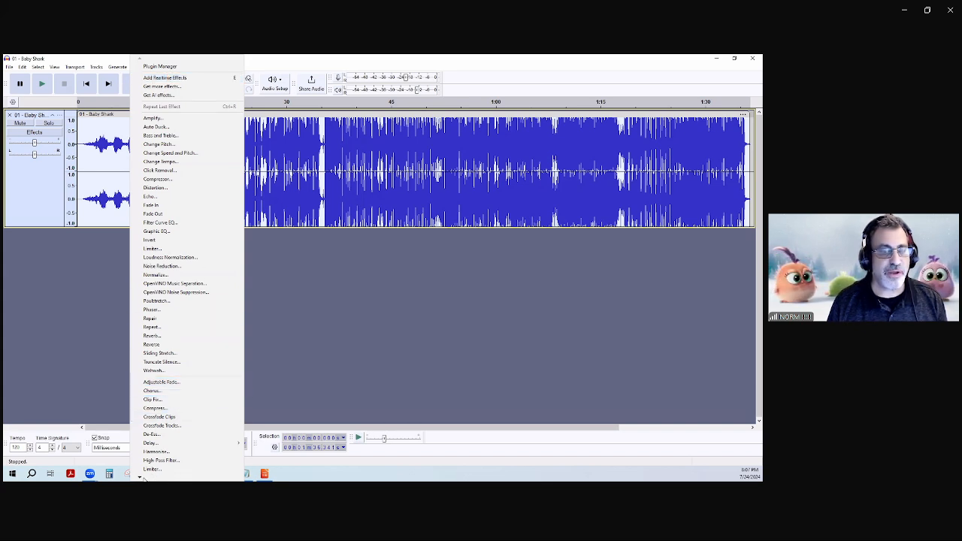
mouse_move(141, 478)
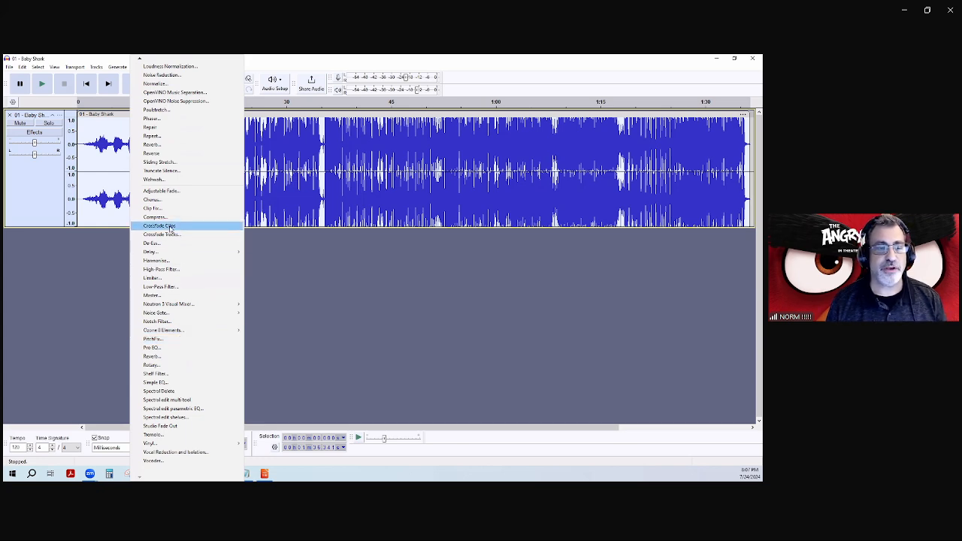
click(298, 278)
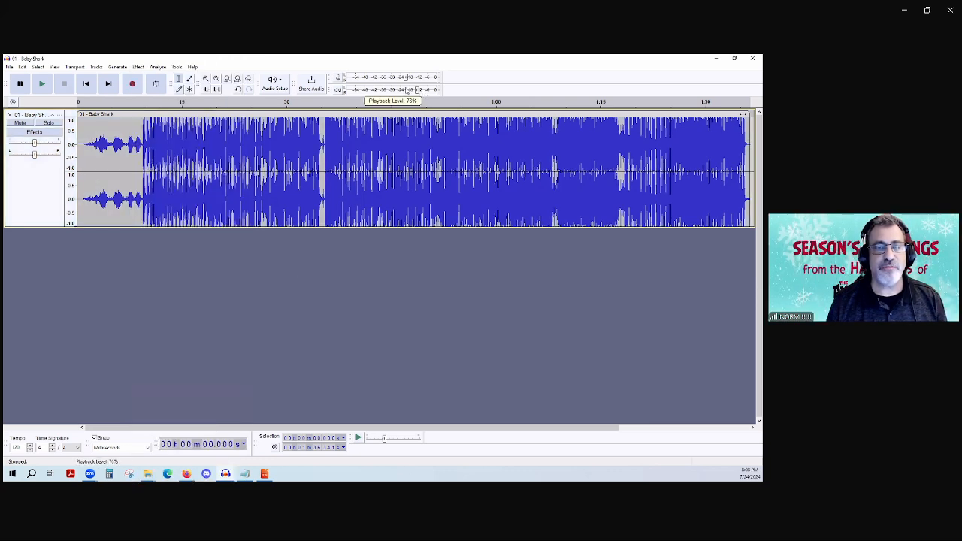
Play the track from about 0.4 s and again from about 5.7 s, stopping playback after each pass
click(82, 139)
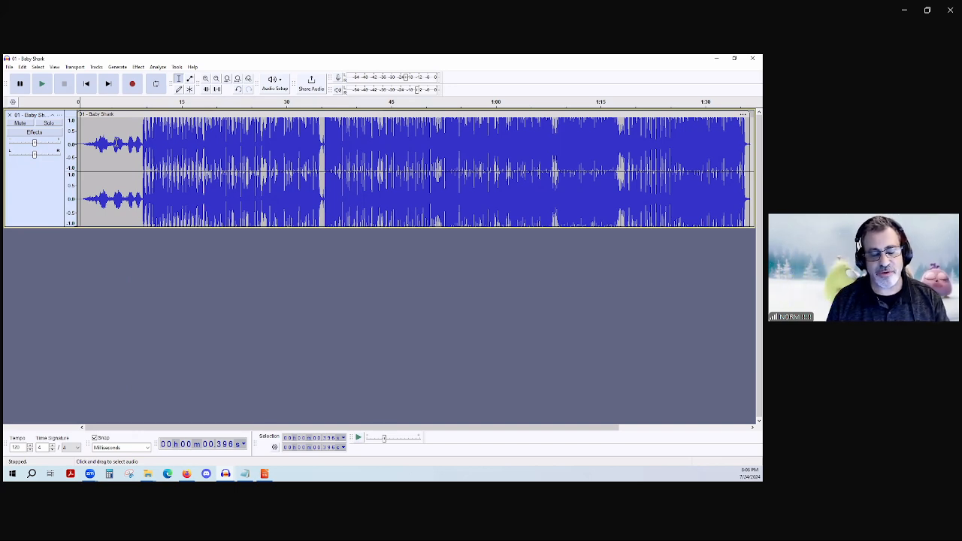
click(43, 85)
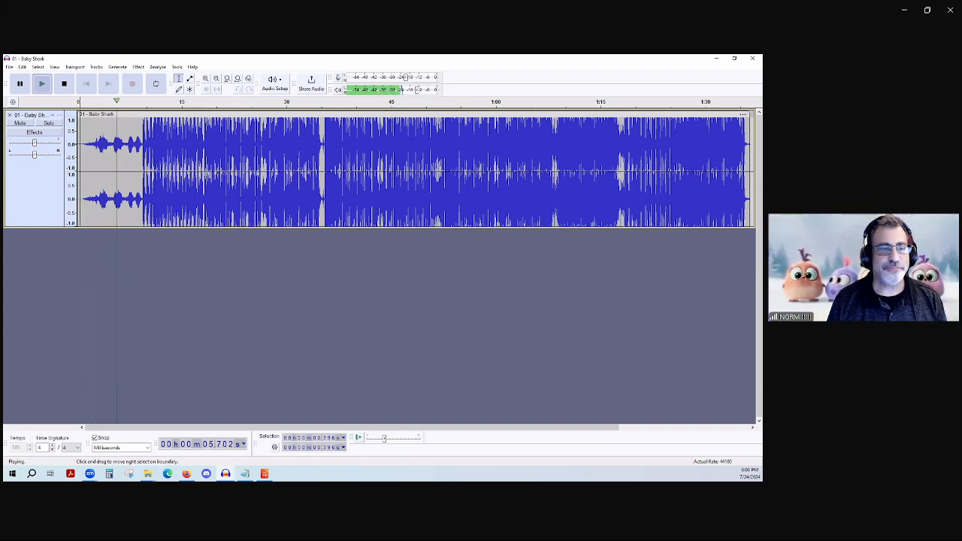
scroll(218, 172, up, 1)
scroll(217, 172, down, 1)
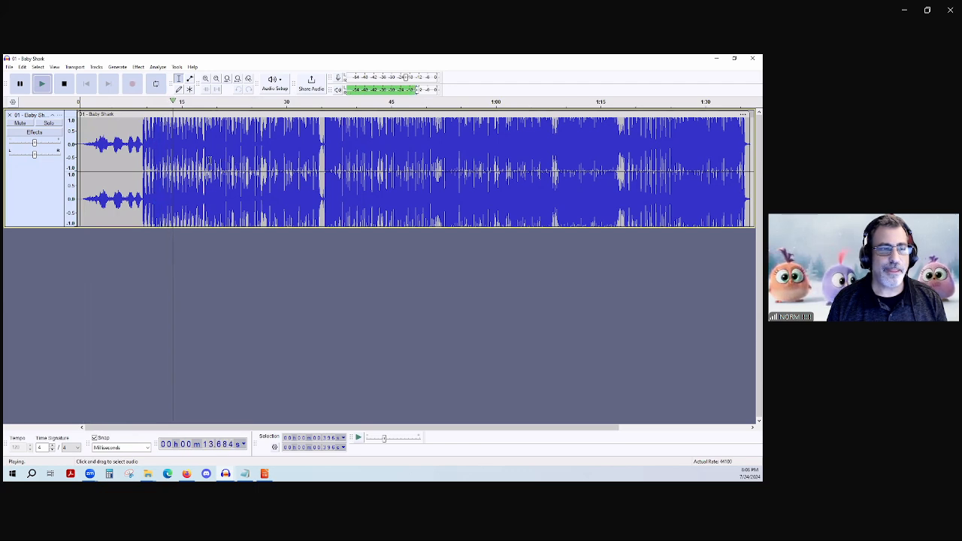
key(space)
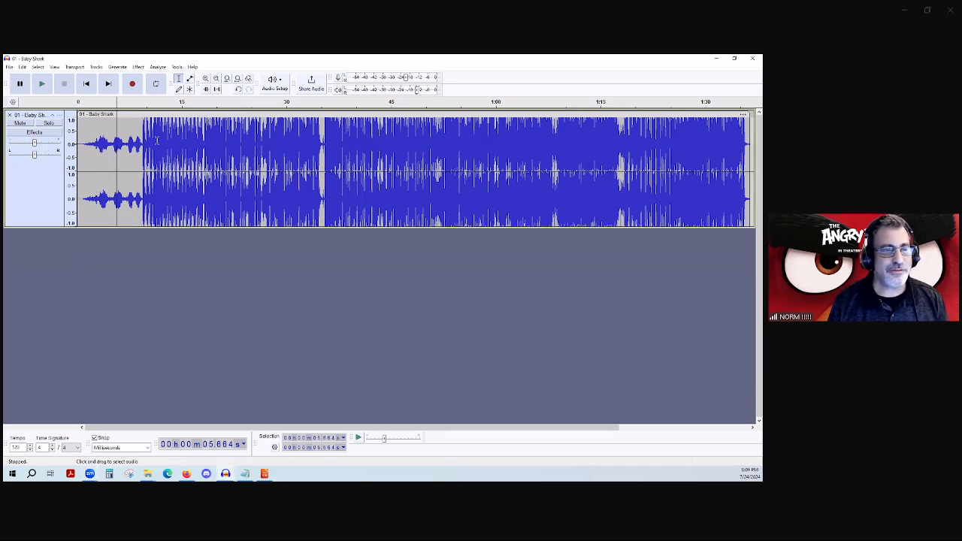
key(space)
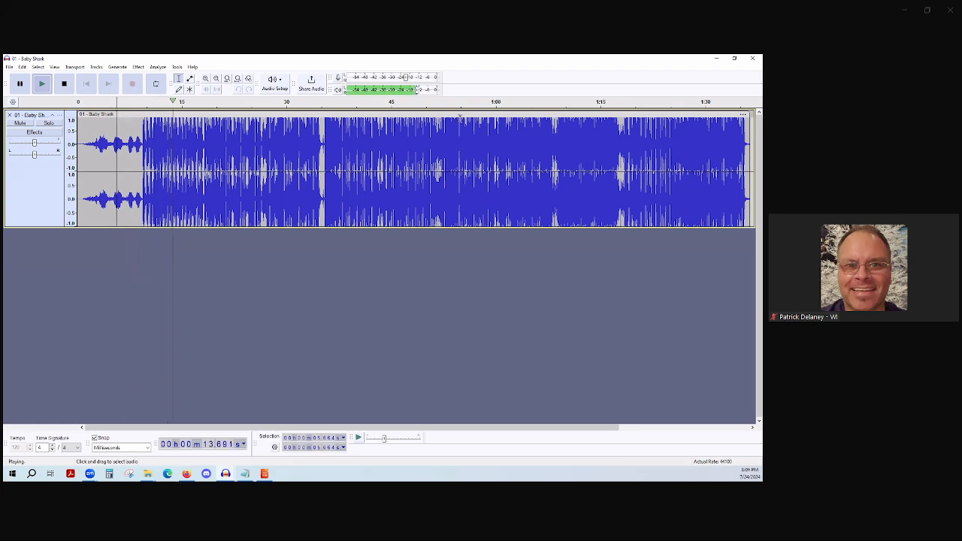
key(space)
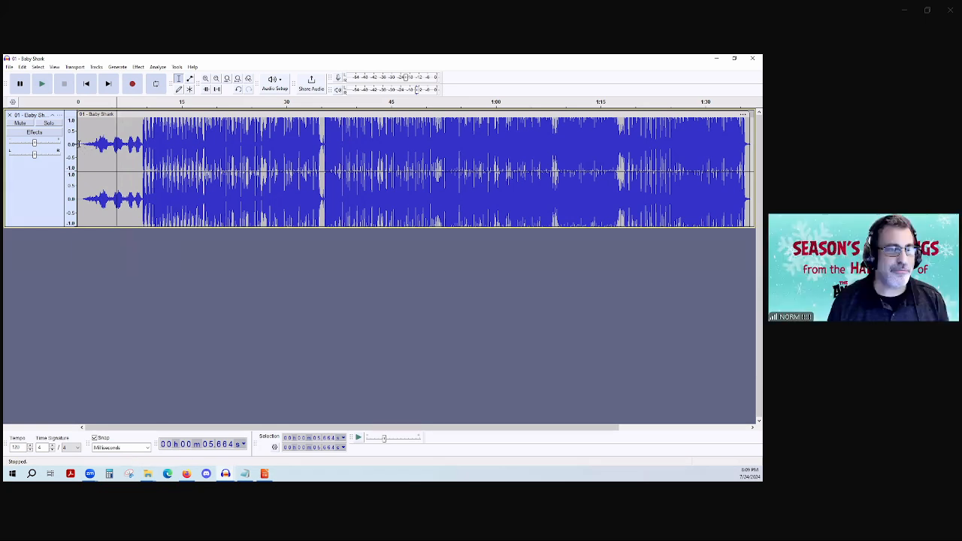
Select the quiet intro up to about 9.3 s, and play a short passage from about 22.9 s
drag(79, 144, 142, 143)
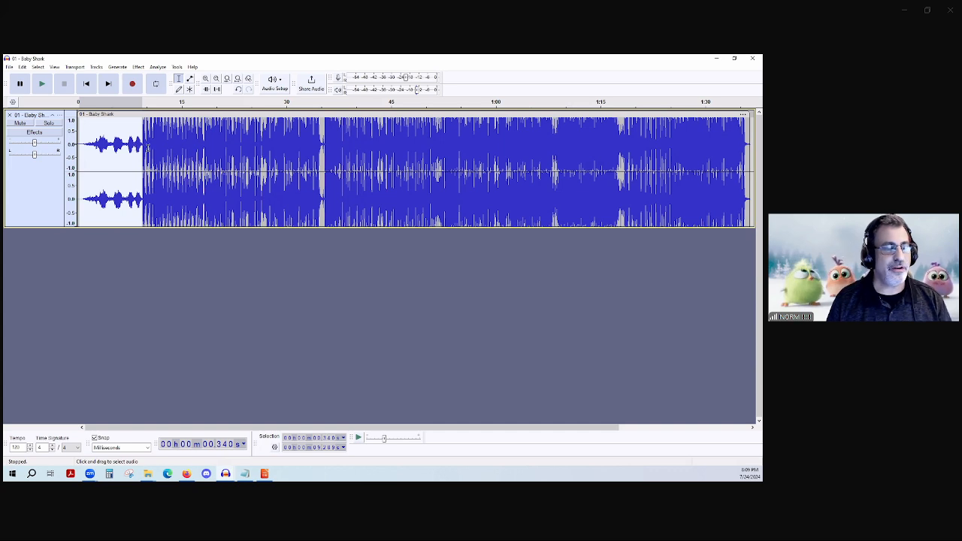
click(239, 143)
key(space)
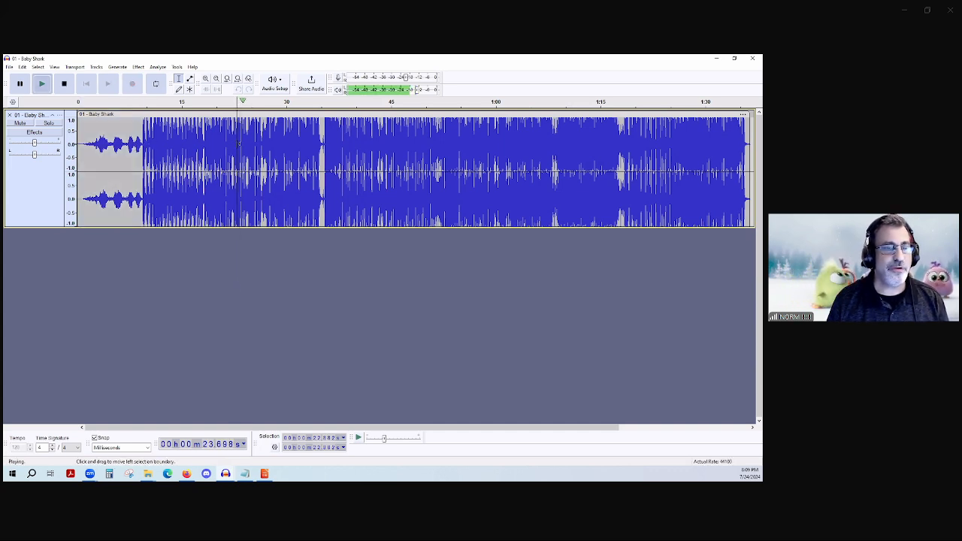
key(space)
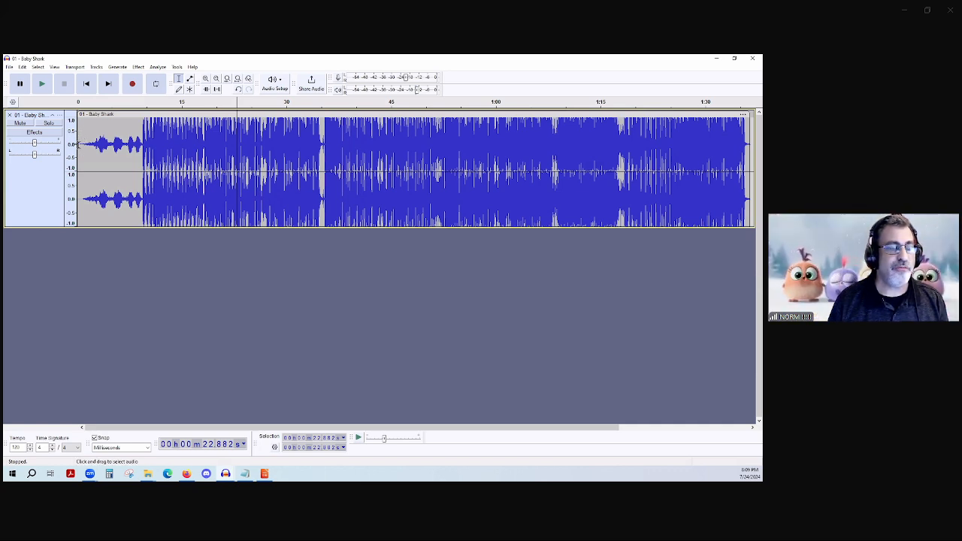
Enlarge the track's height and try selecting parts of the waveform, including about 9.3 s to 1:03.7
drag(79, 143, 109, 165)
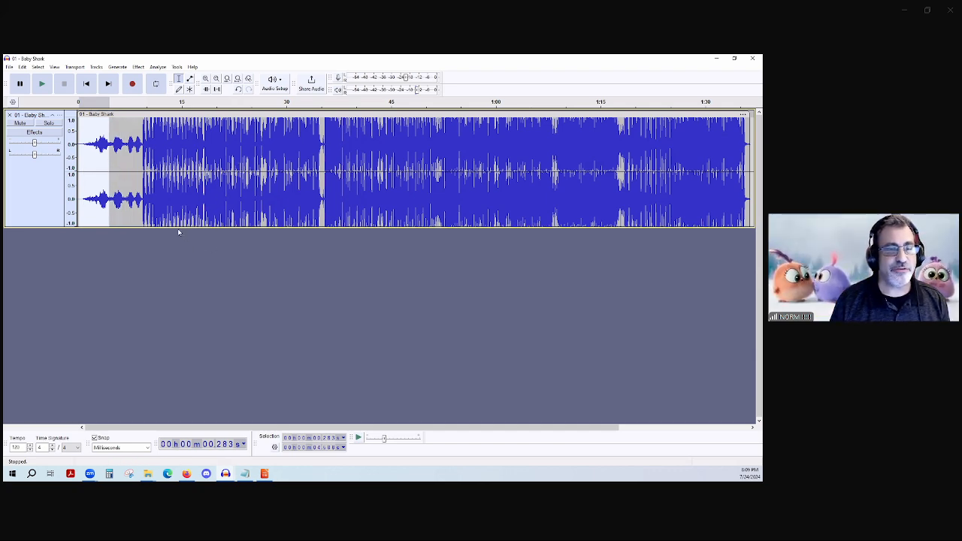
drag(182, 227, 178, 336)
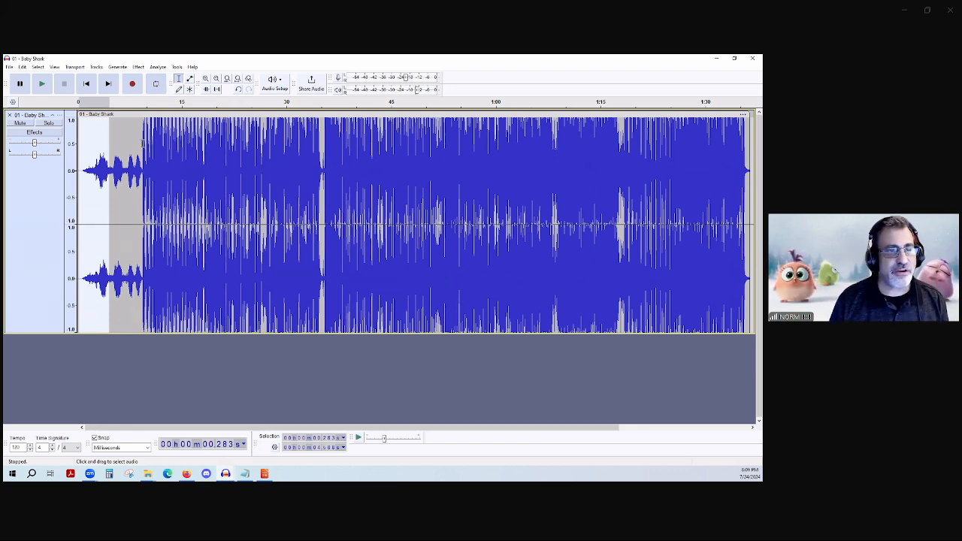
drag(142, 143, 518, 191)
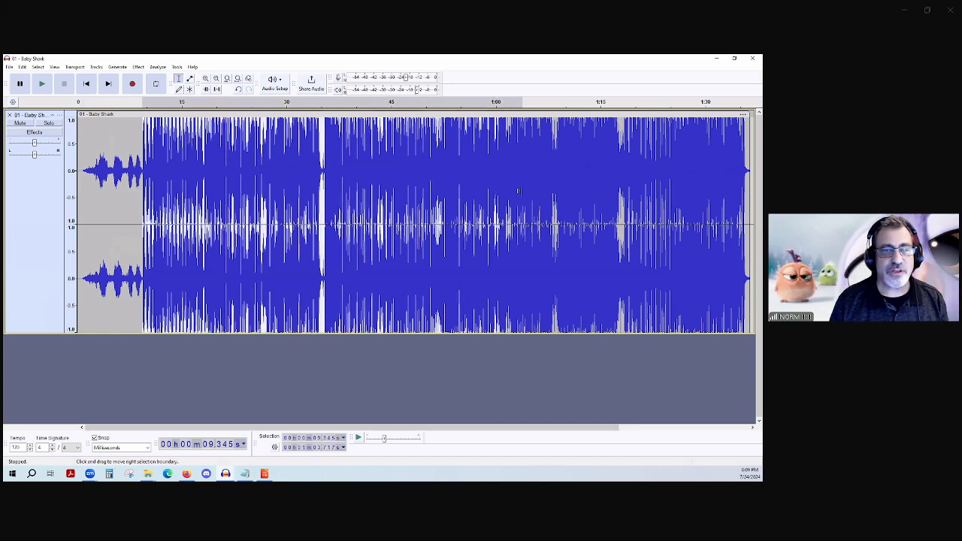
click(288, 166)
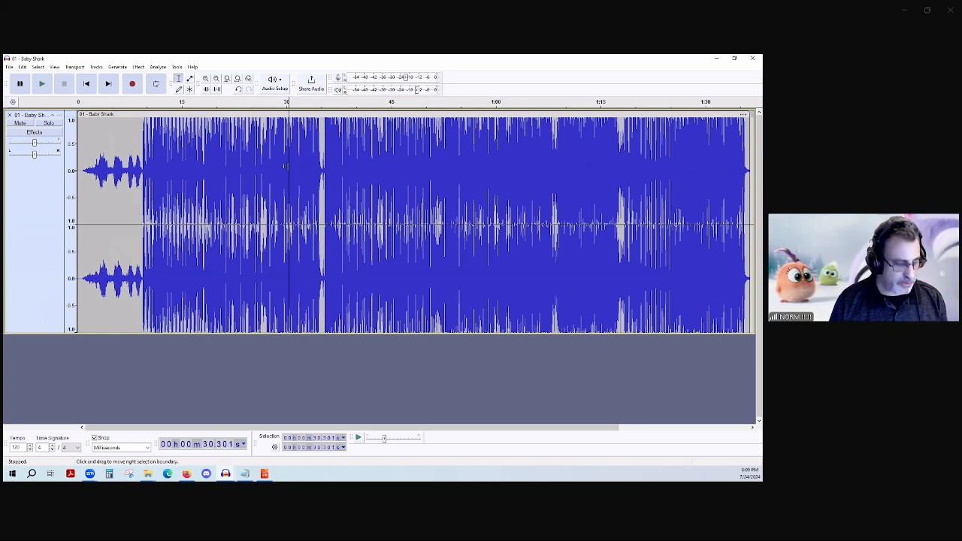
Undo the track import and load 01 - Baby Shark again from the recently used files
key(ctrl+z)
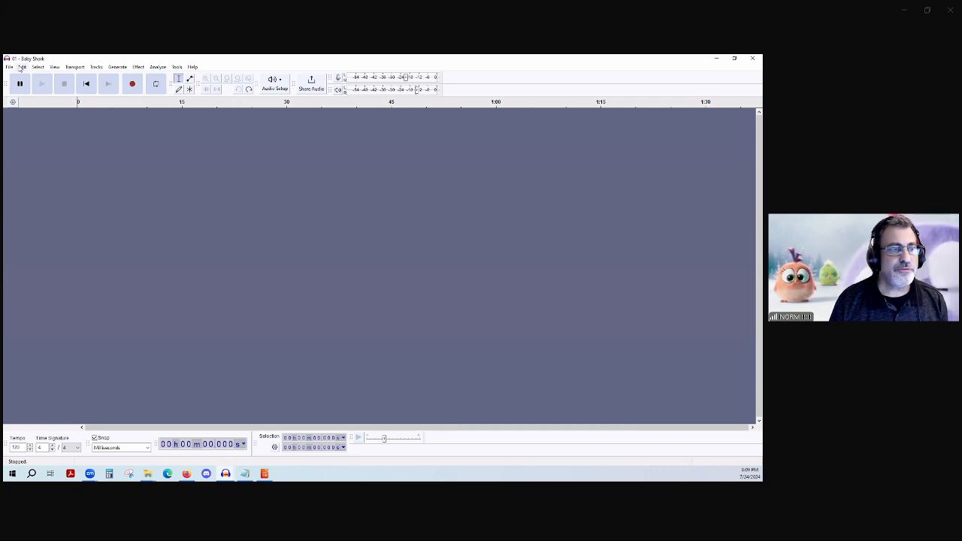
click(15, 68)
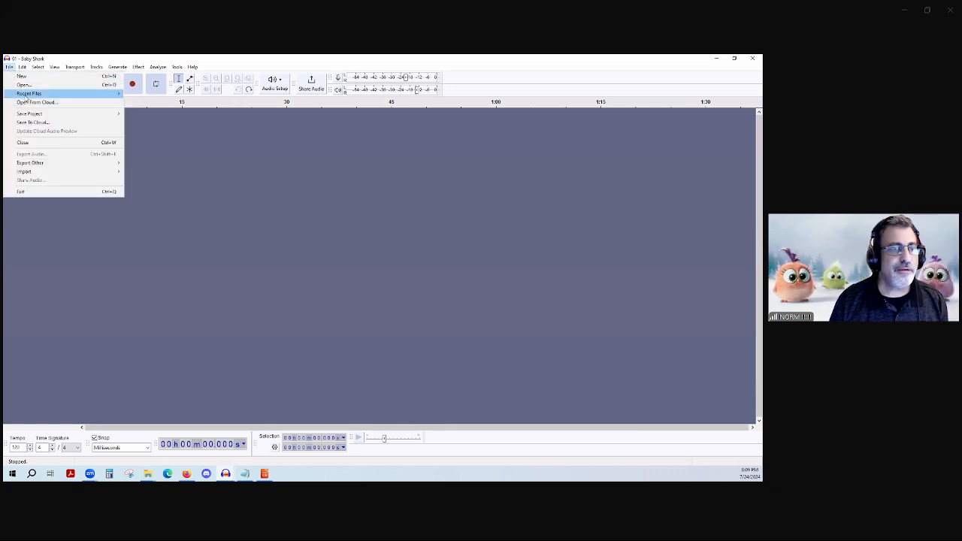
mouse_move(29, 94)
click(160, 95)
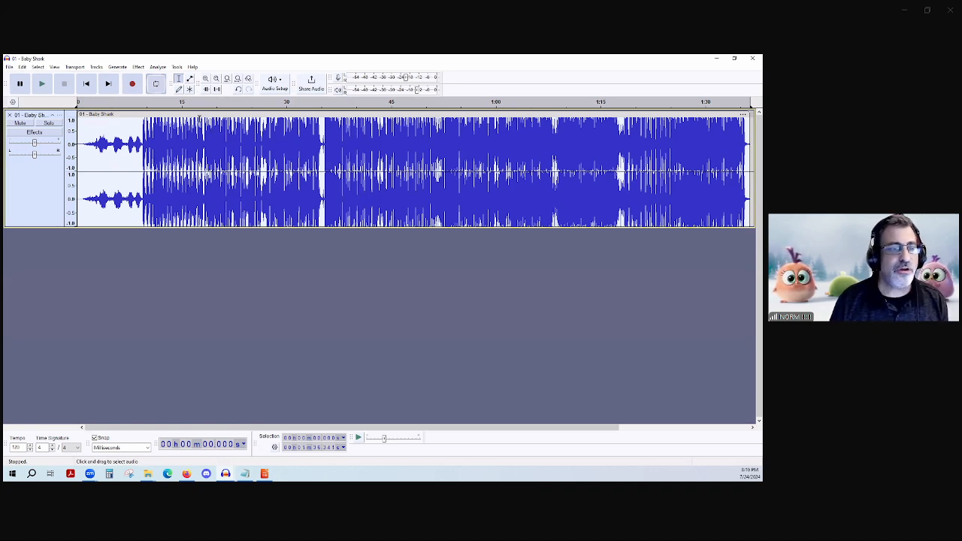
Switch the track's vertical scale to Logarithmic (dB) and on to Linear (dB)
right_click(72, 130)
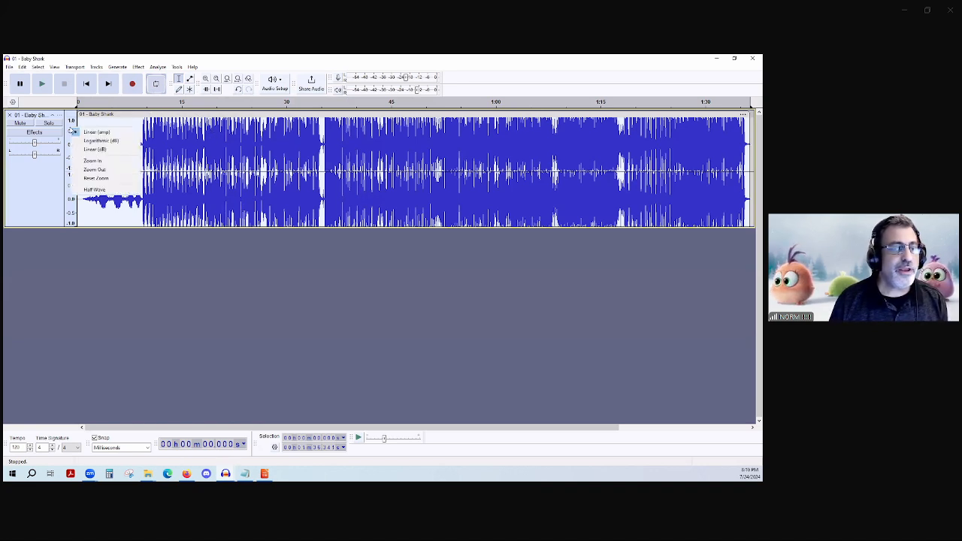
click(84, 141)
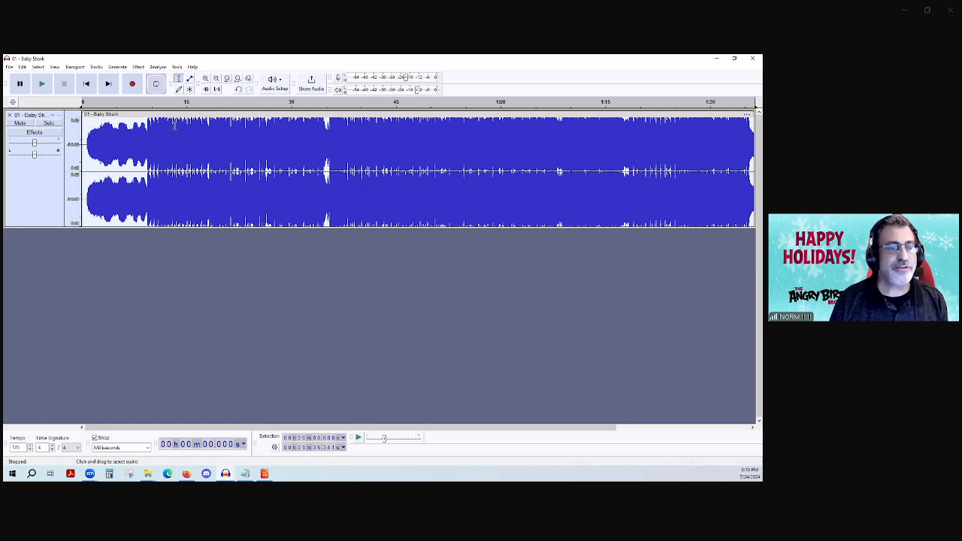
right_click(76, 129)
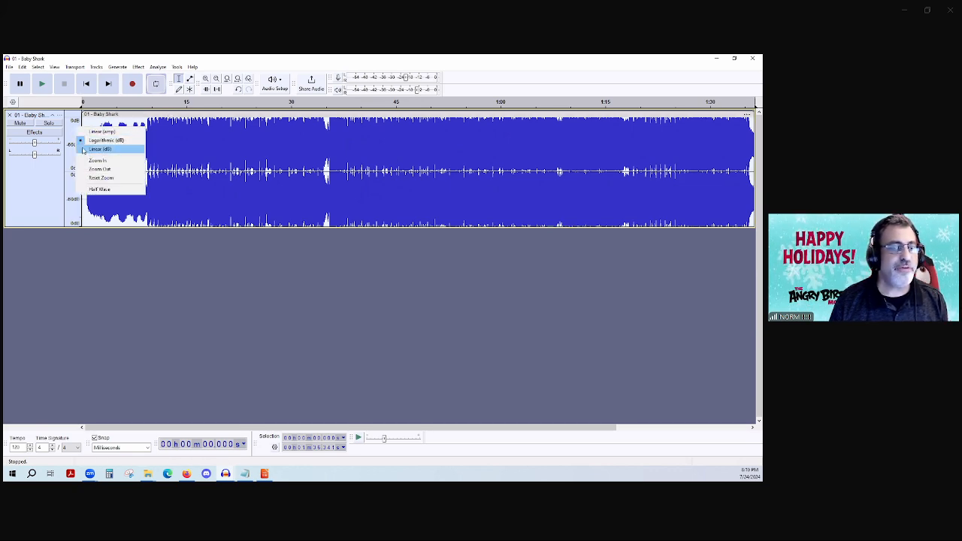
click(90, 150)
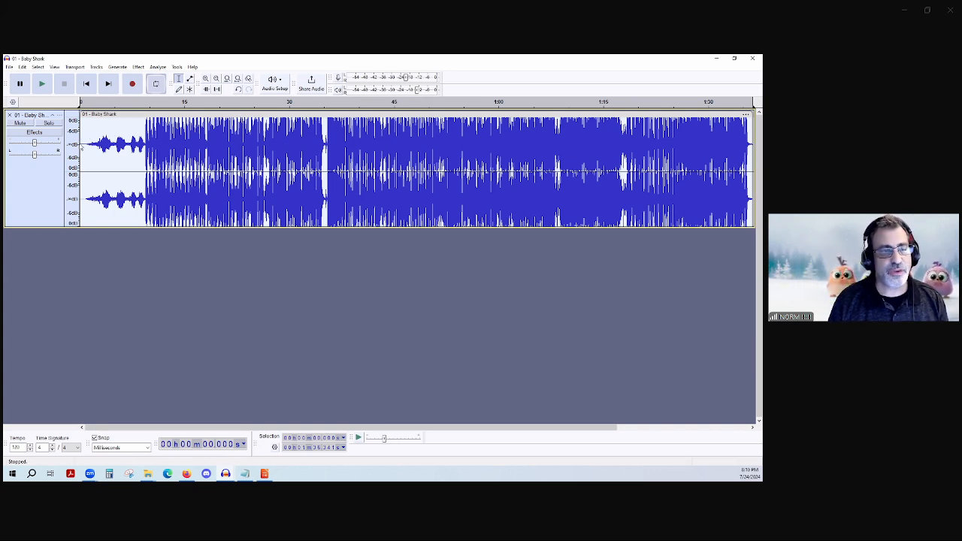
Play the quiet intro from about 0.6 s and stop playback
click(84, 142)
key(space)
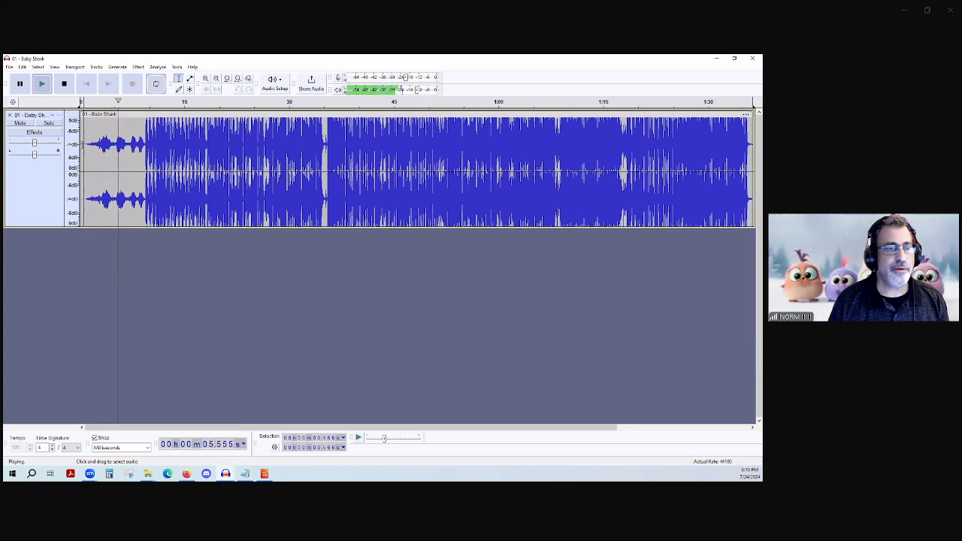
key(space)
Try selecting the intro up to about 9.3 s, and a passage from about 11.8 s to 25.1 s
drag(81, 150, 145, 150)
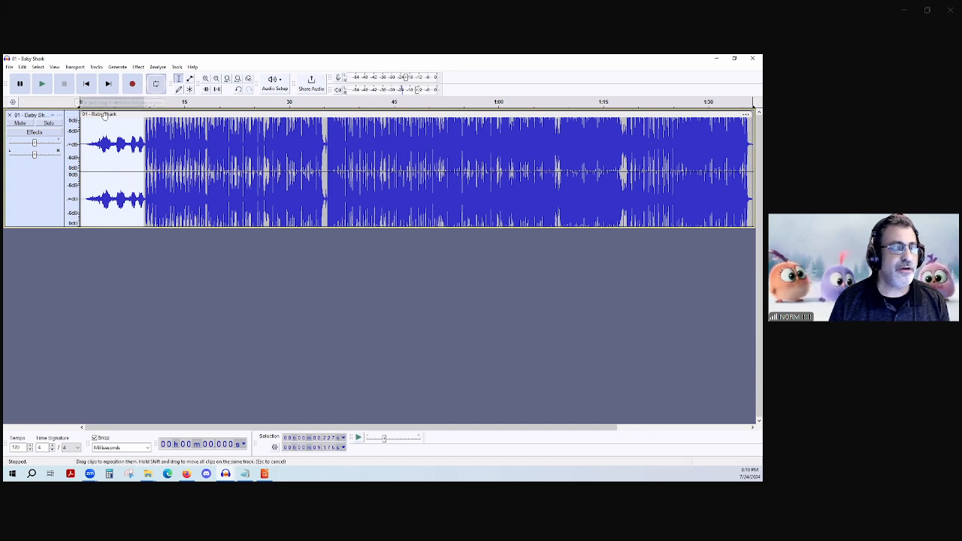
right_click(106, 150)
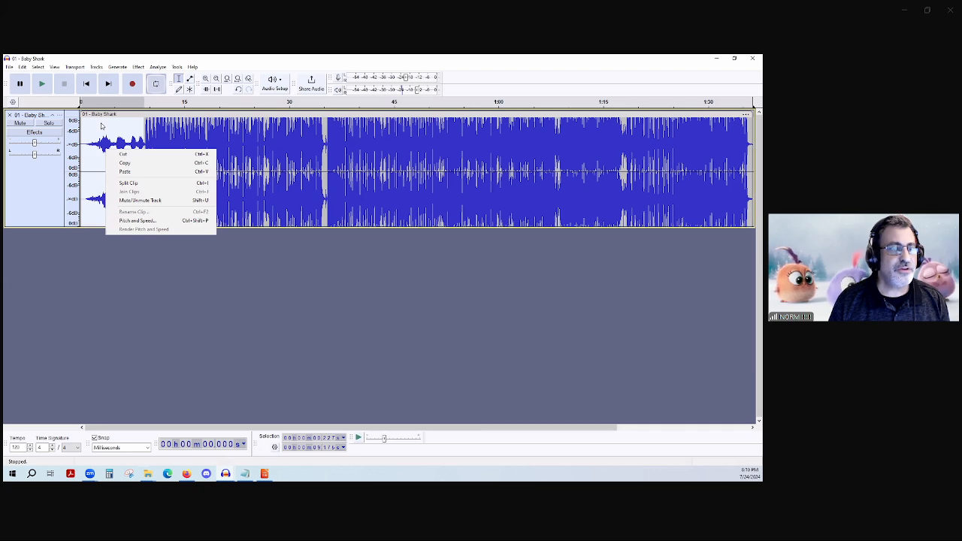
click(99, 122)
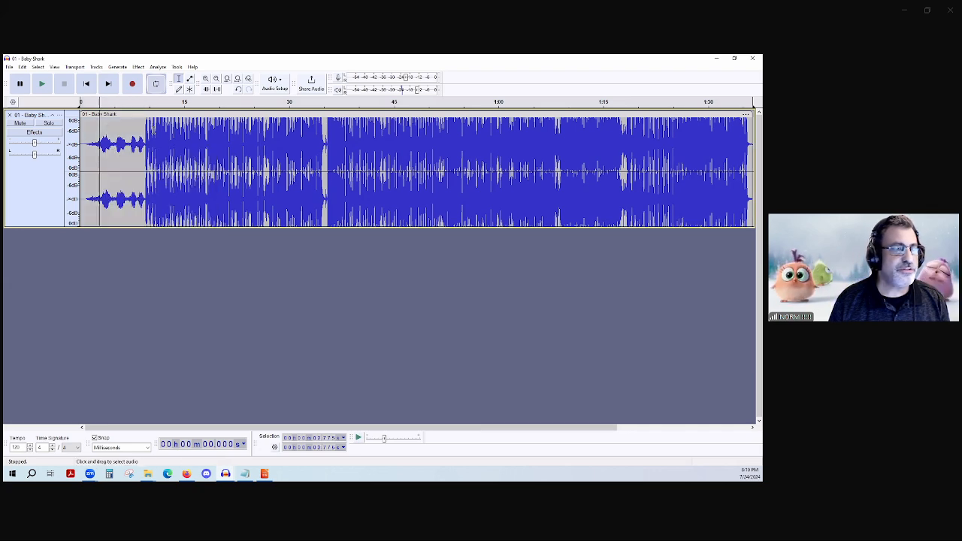
drag(145, 128, 80, 130)
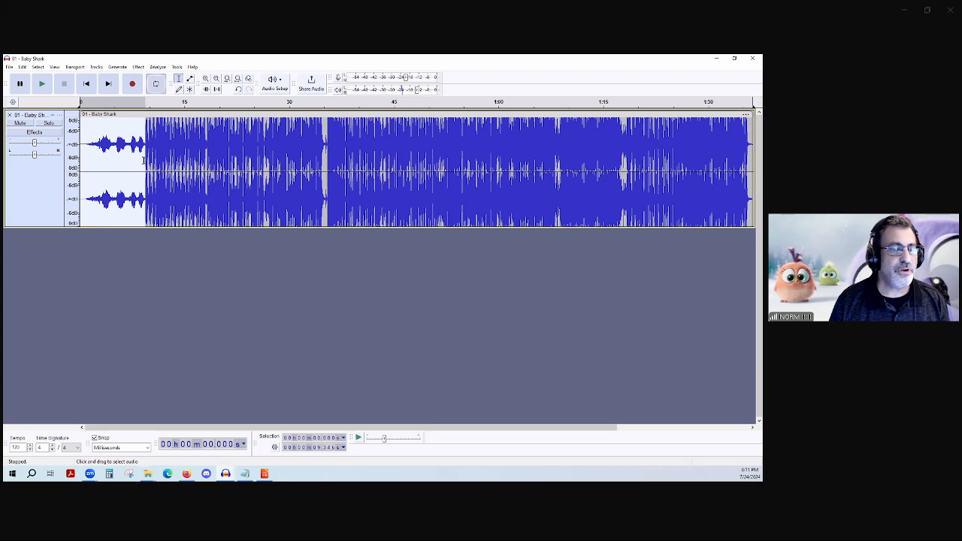
drag(161, 162, 254, 165)
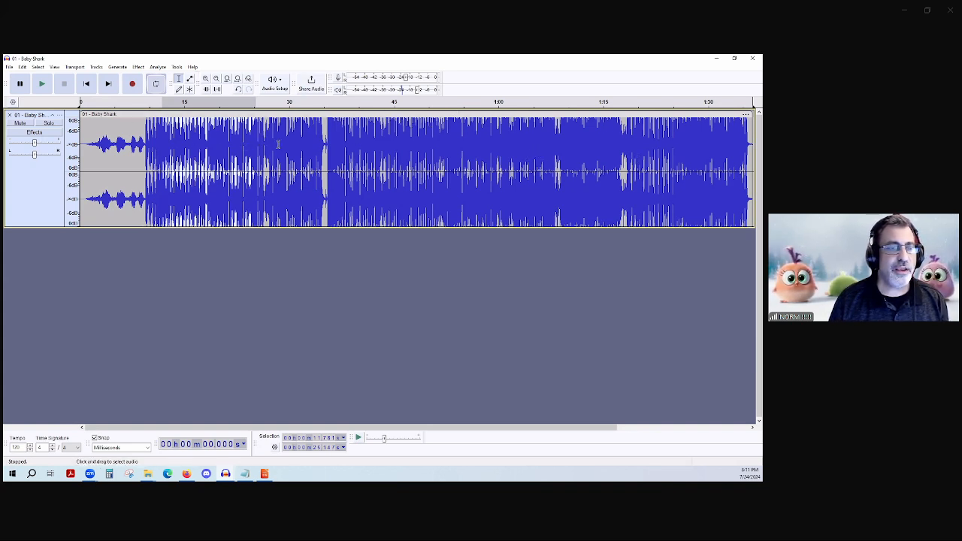
Zoom in on the selected passage and back out until the whole track fits in view
click(205, 79)
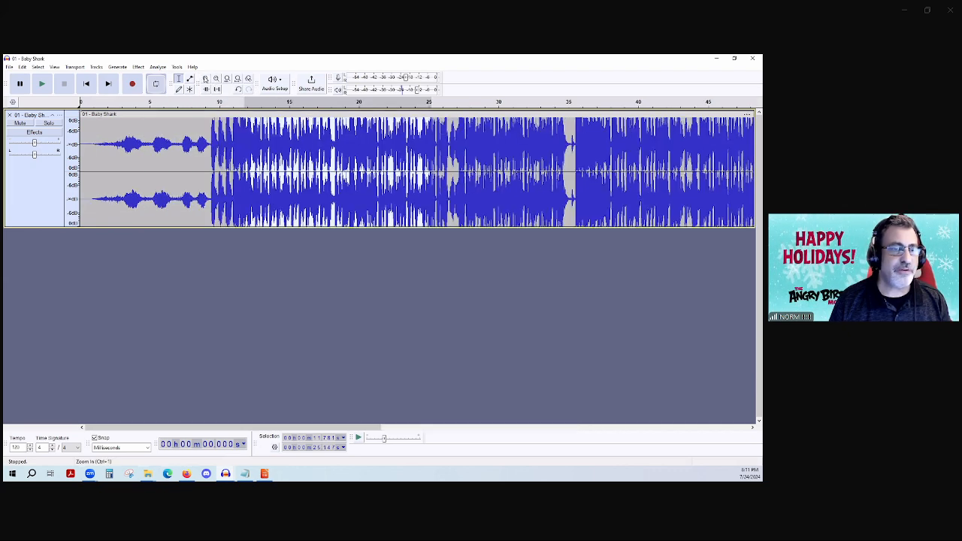
click(205, 79)
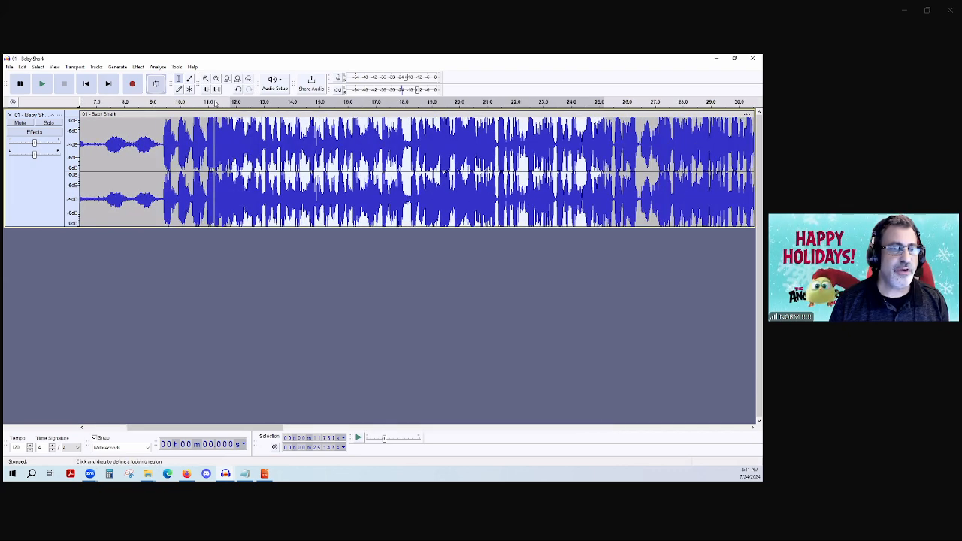
click(215, 79)
click(216, 79)
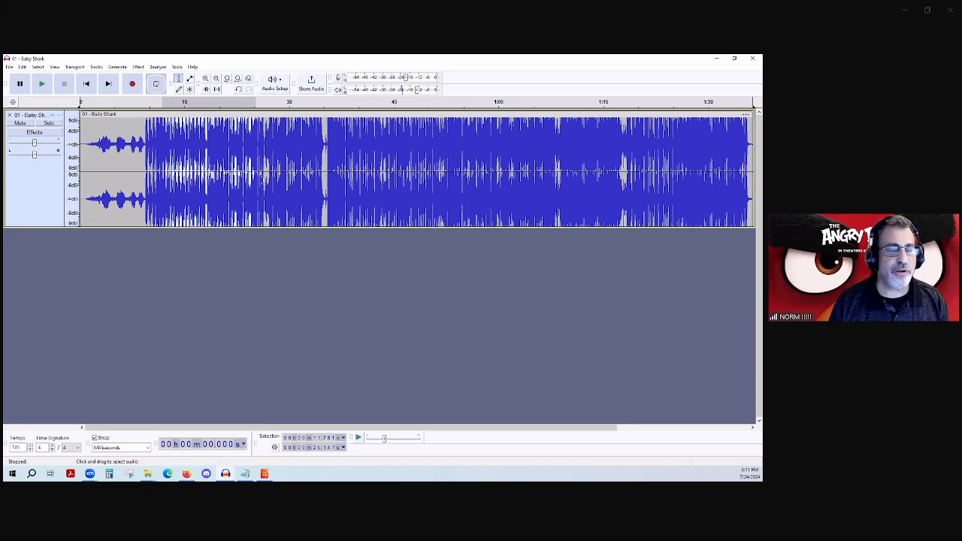
ctrl+scroll(259, 180, down, 3)
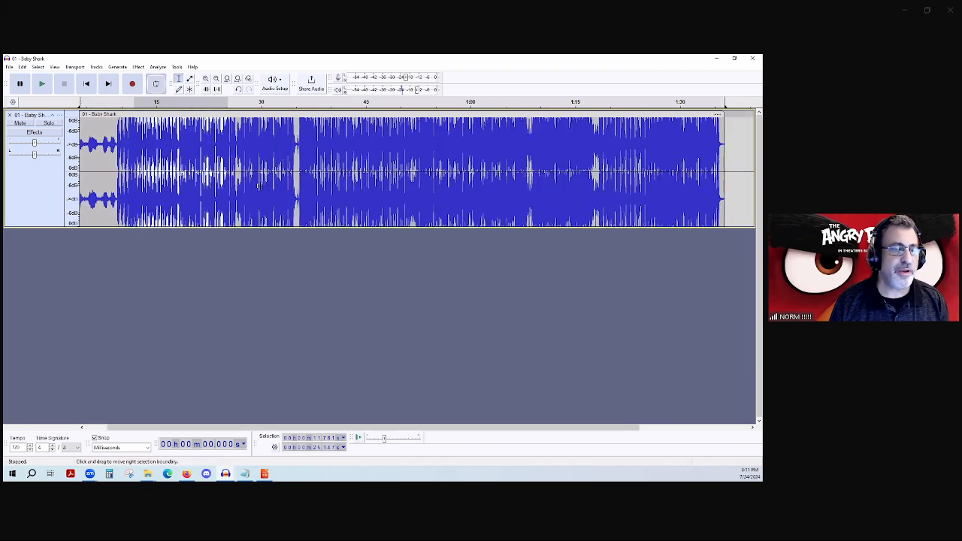
ctrl+scroll(258, 193, up, 1)
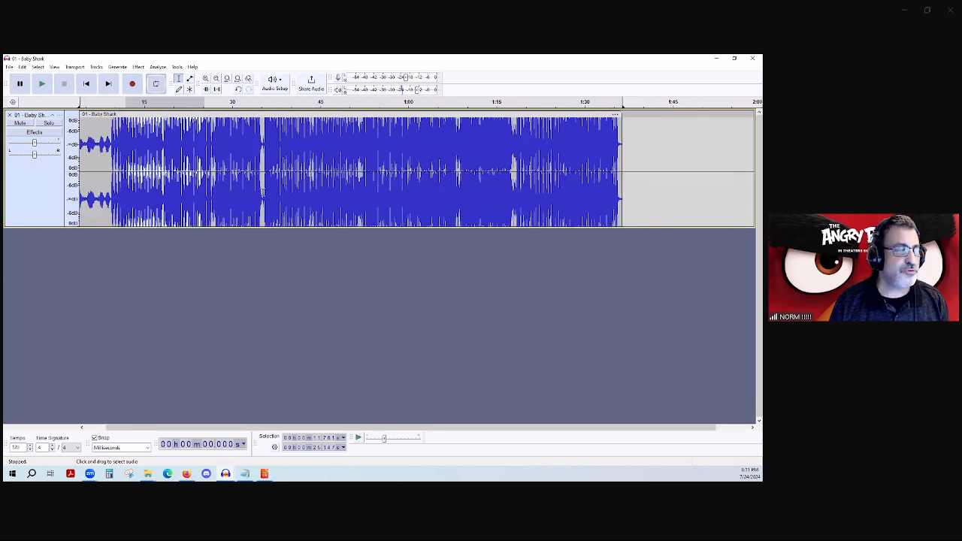
ctrl+scroll(260, 192, down, 1)
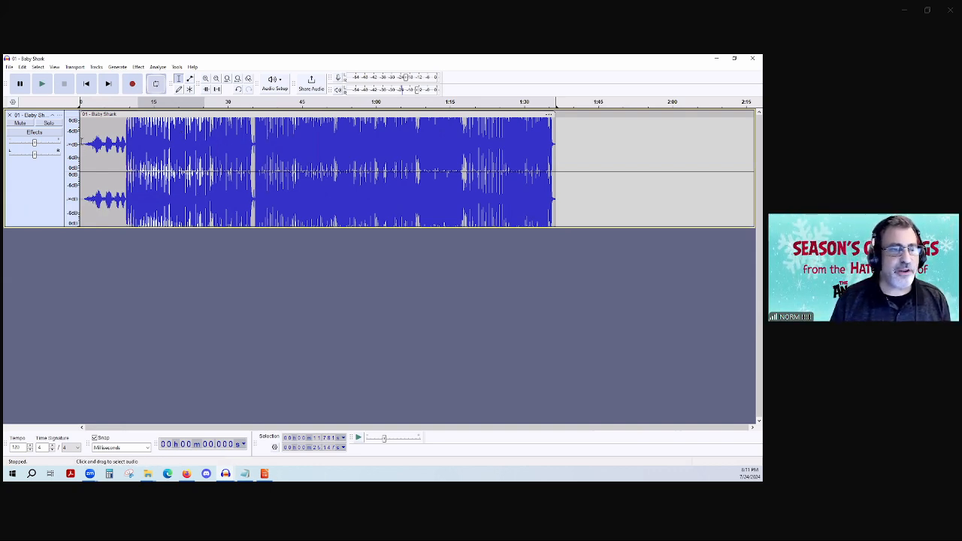
Select the intro from about 0.5 s to 9.3 s and amplify it to a new peak amplitude of 0.0 dB
drag(82, 149, 125, 147)
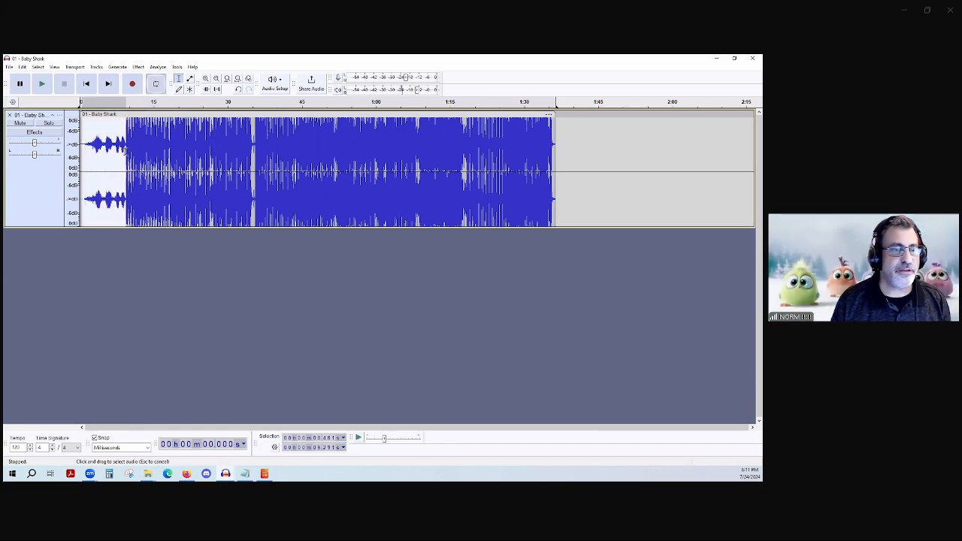
click(138, 67)
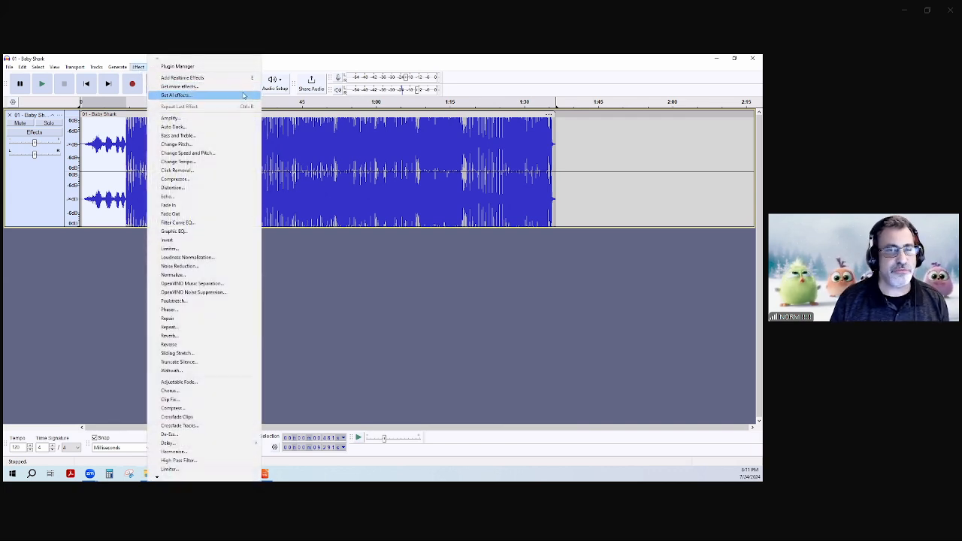
click(208, 120)
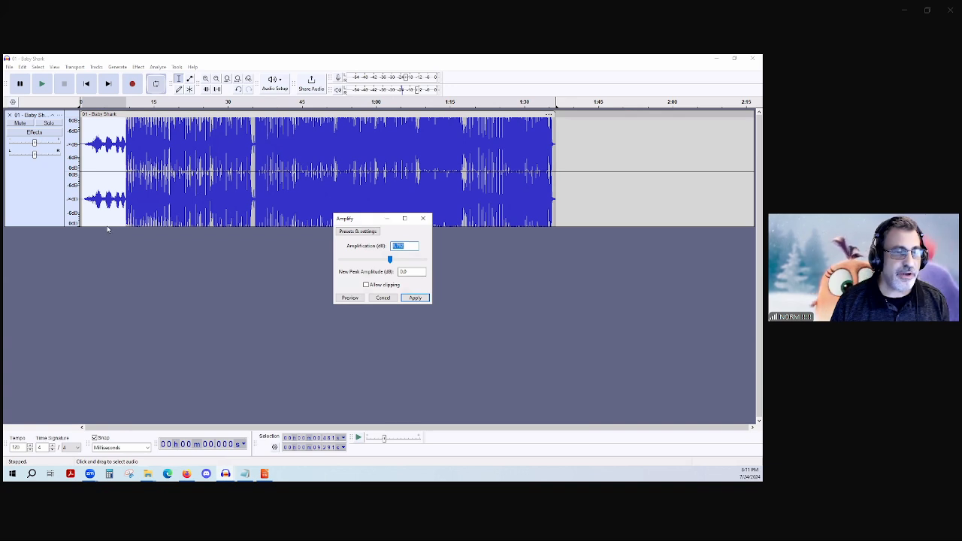
click(416, 298)
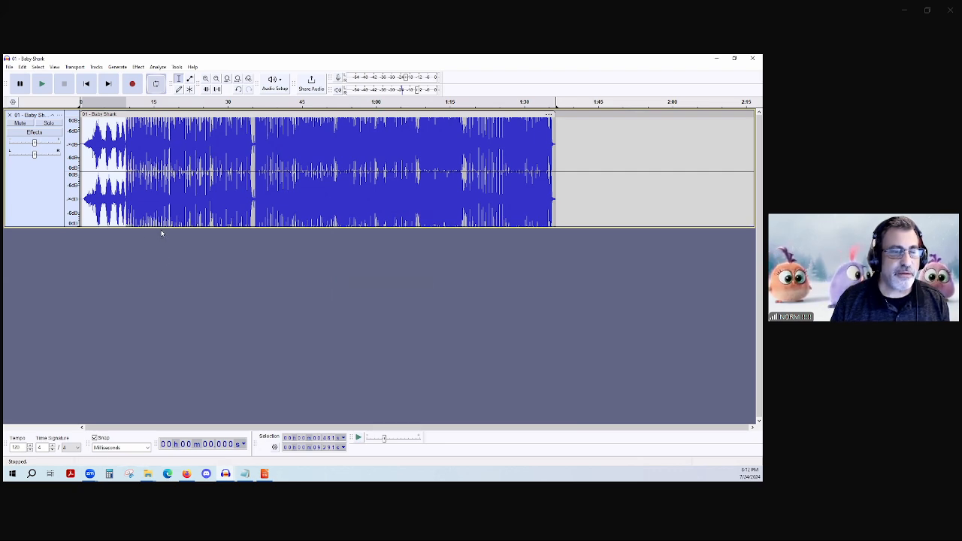
Enlarge the track's height and play the amplified intro from about 0.9 s, stopping once the louder section begins
drag(162, 227, 166, 298)
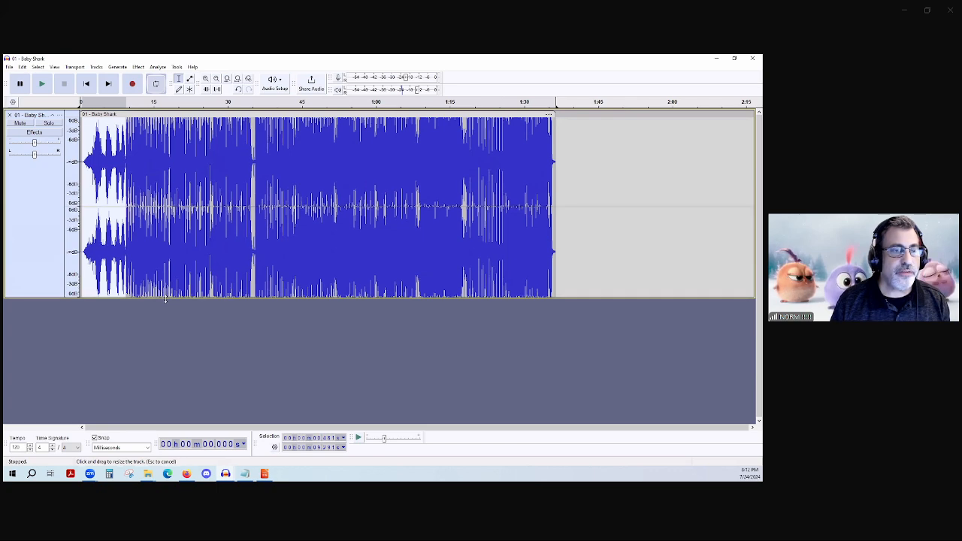
scroll(118, 159, up, 1)
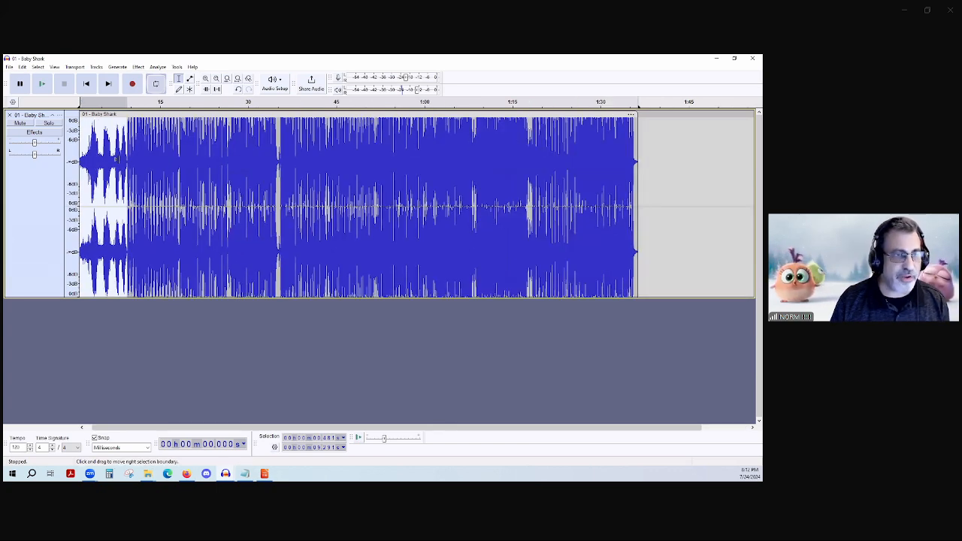
drag(220, 428, 202, 429)
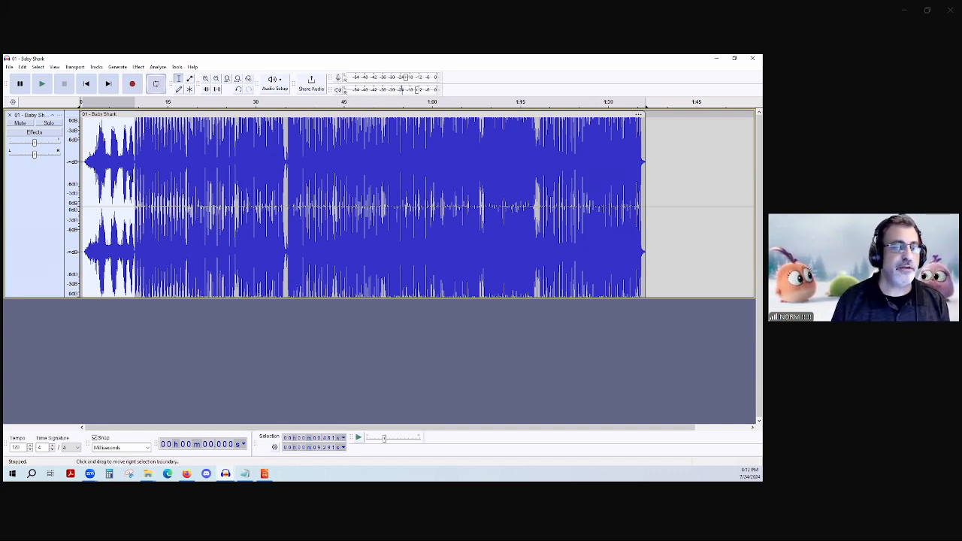
click(85, 136)
key(space)
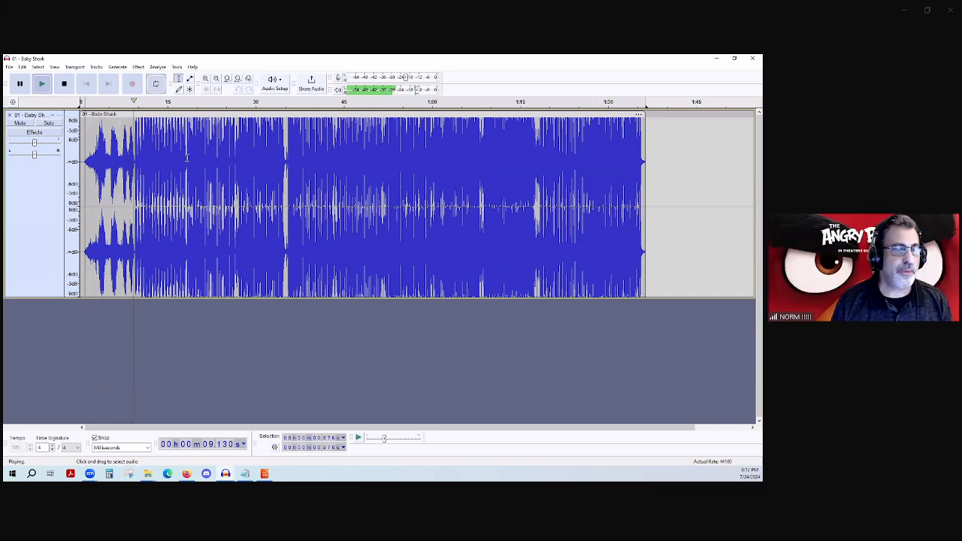
key(space)
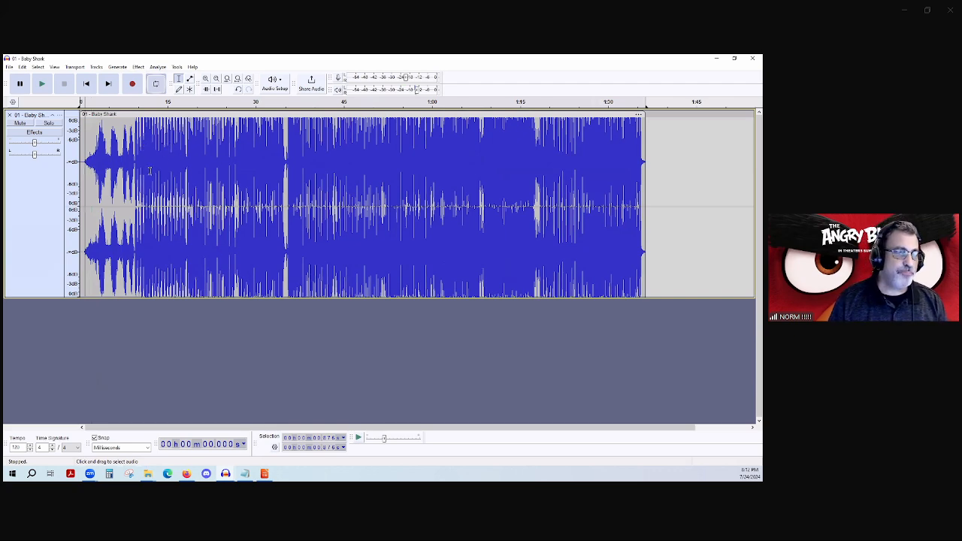
Undo the intro's amplification, look through the available effects, and try selecting the entire track
key(ctrl+z)
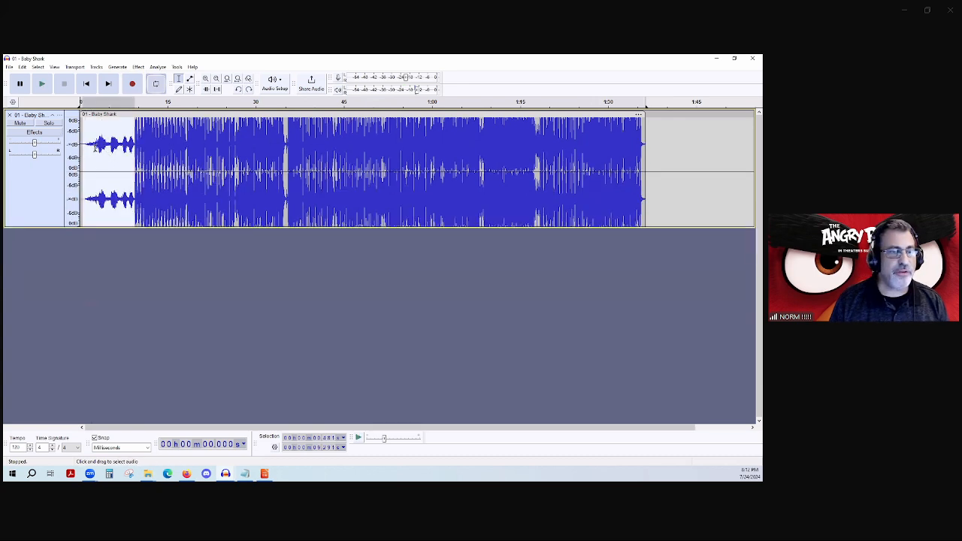
click(85, 140)
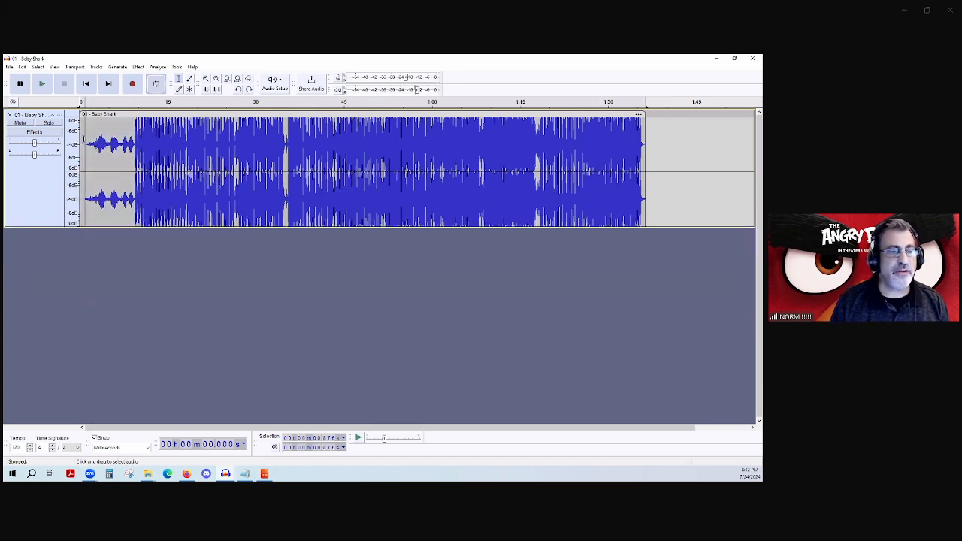
click(139, 67)
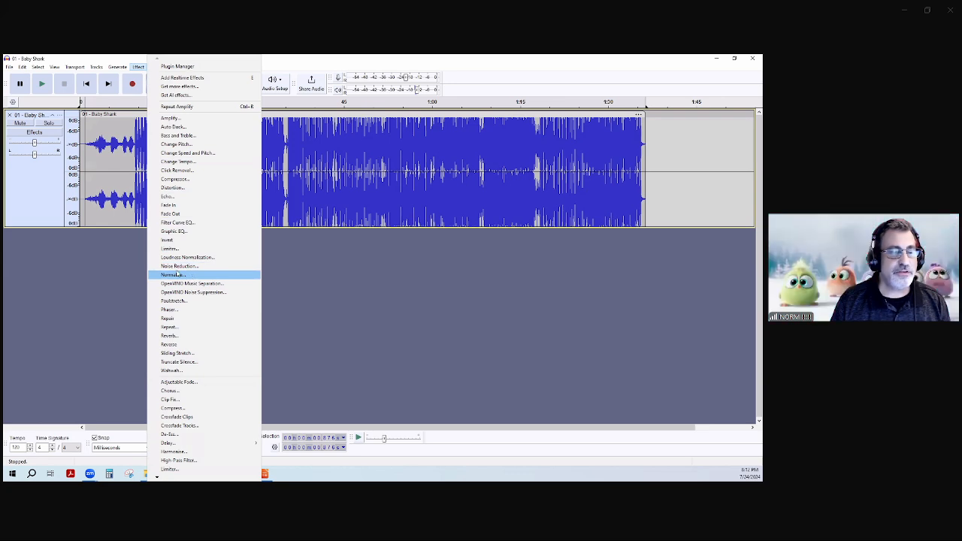
click(90, 171)
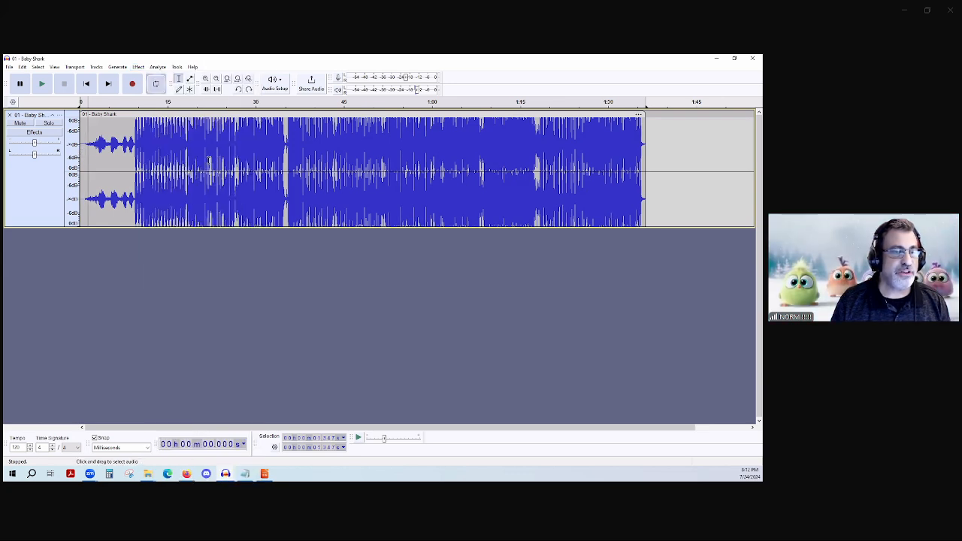
key(ctrl+a)
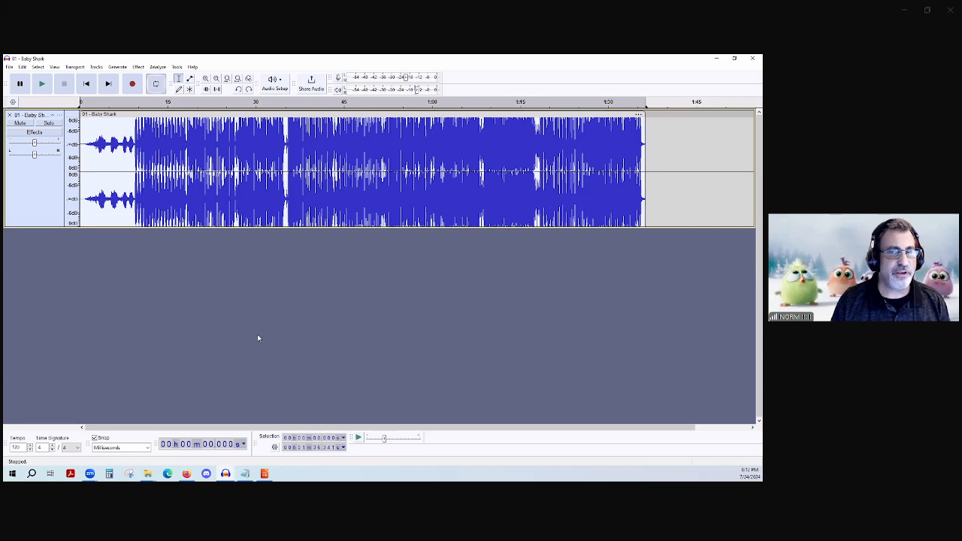
click(236, 330)
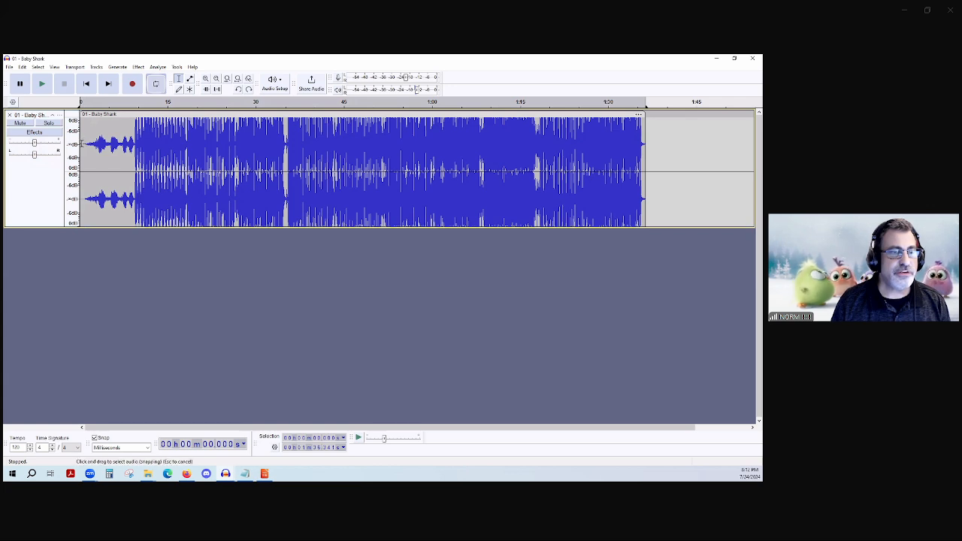
Select the quiet intro up to about 9.3 s and normalize it to a peak amplitude of -0.5 dB with DC offset removal
drag(83, 142, 135, 148)
right_click(110, 144)
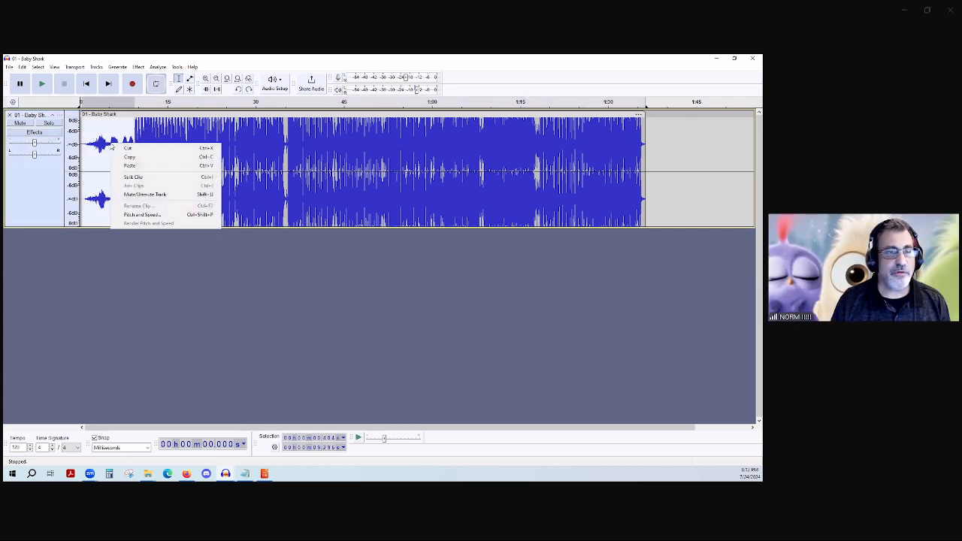
click(139, 67)
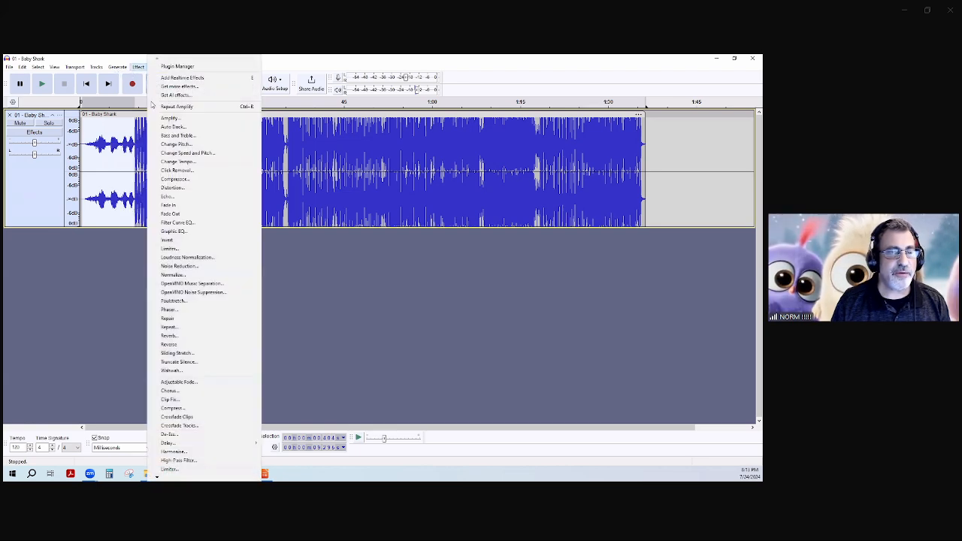
click(206, 275)
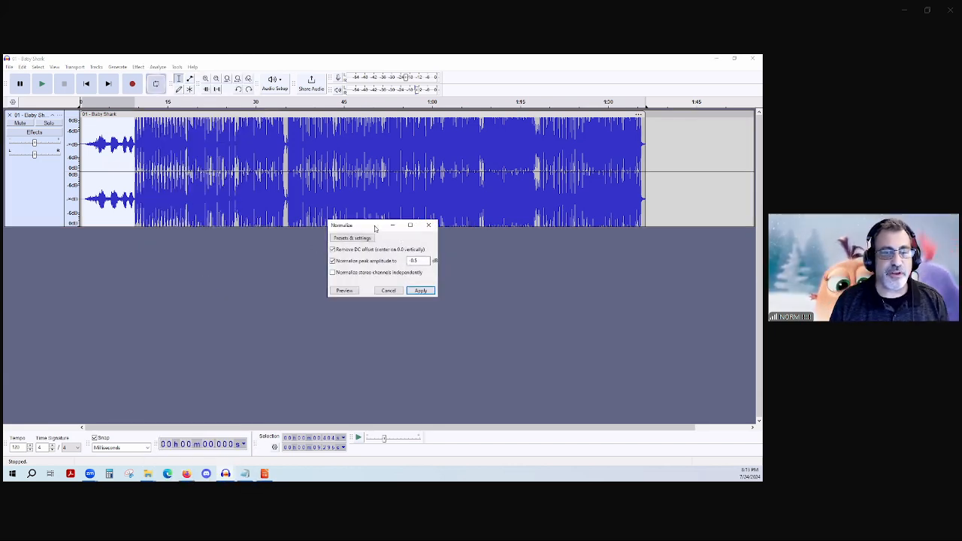
drag(375, 227, 163, 187)
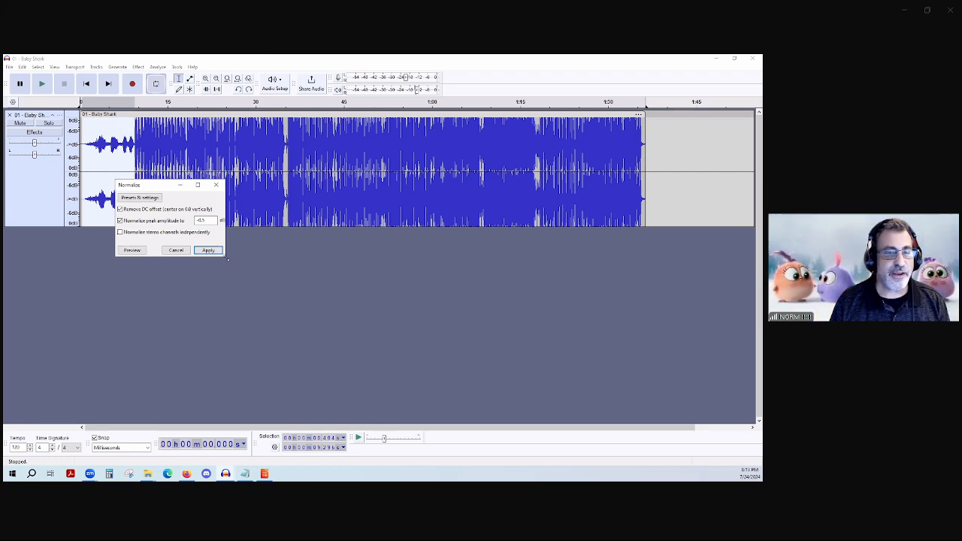
drag(227, 260, 340, 317)
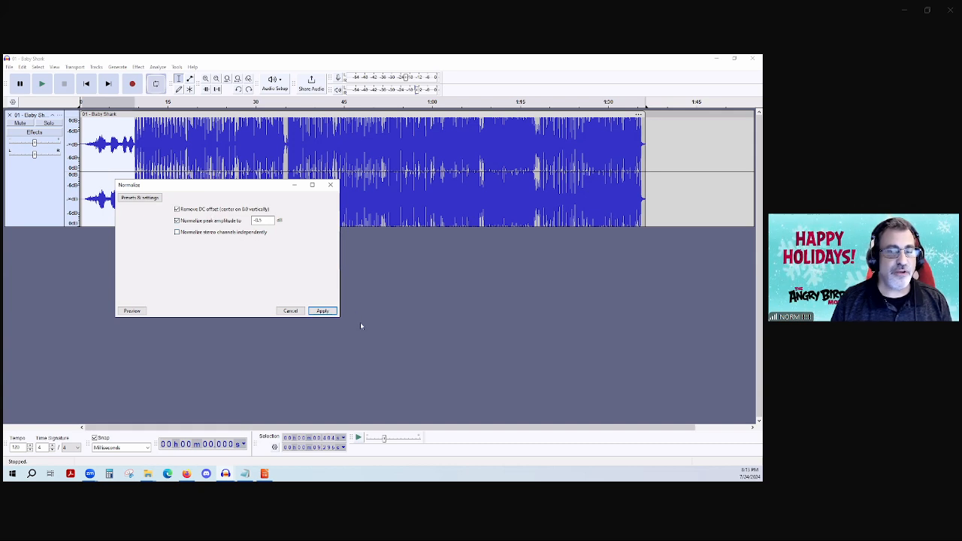
click(322, 310)
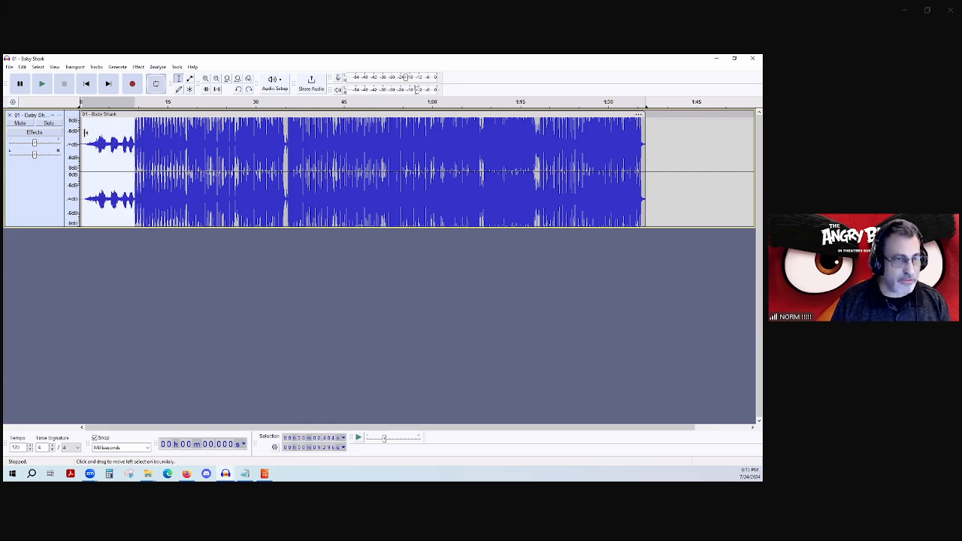
Extend the intro selection back to 0 s and set up Normalize with a peak amplitude of -0.5 dB
mouse_move(83, 134)
mouse_down()
mouse_move(94, 135)
mouse_move(81, 137)
mouse_up()
right_click(99, 147)
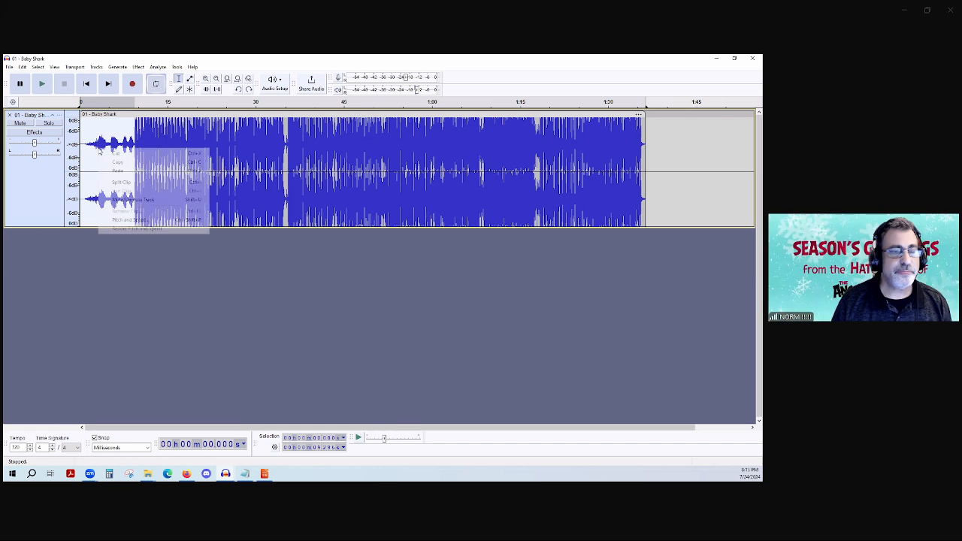
click(134, 67)
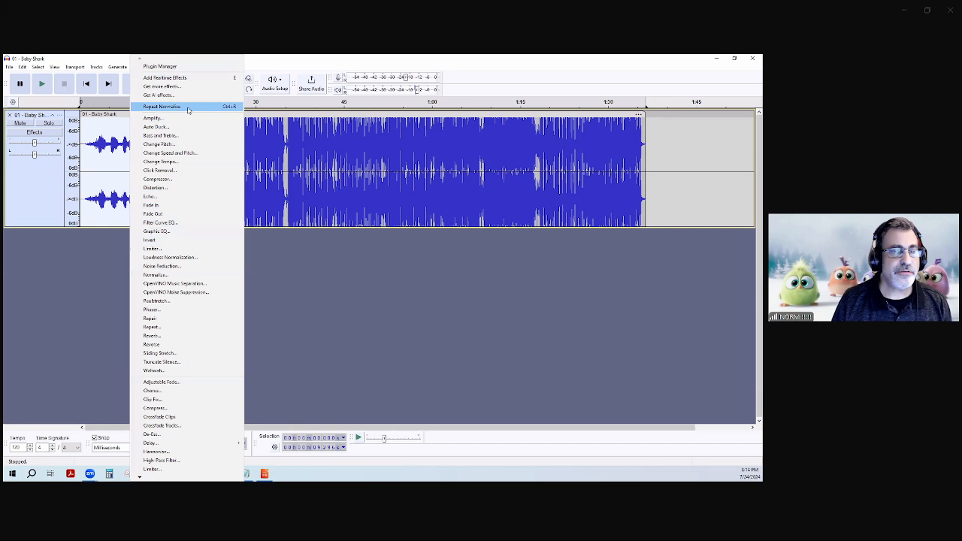
click(178, 275)
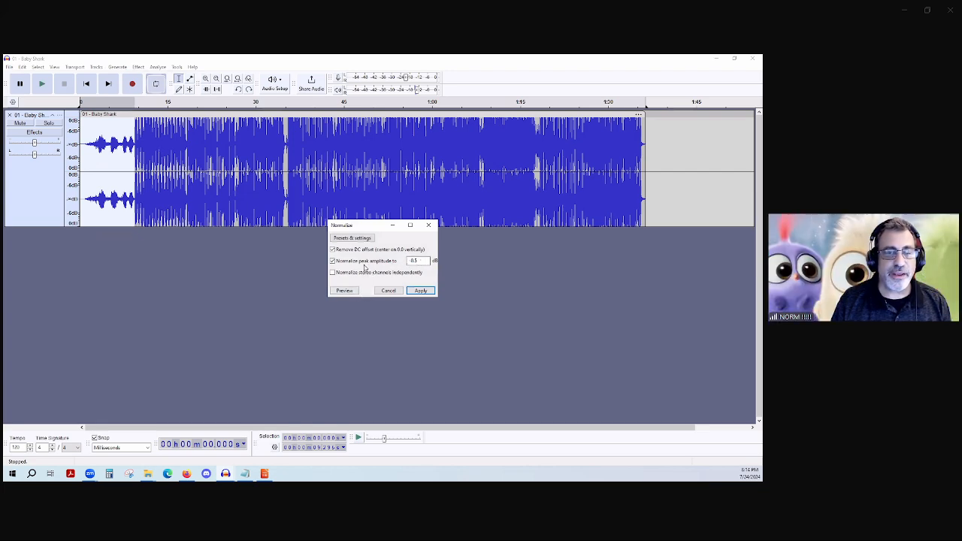
double_click(412, 260)
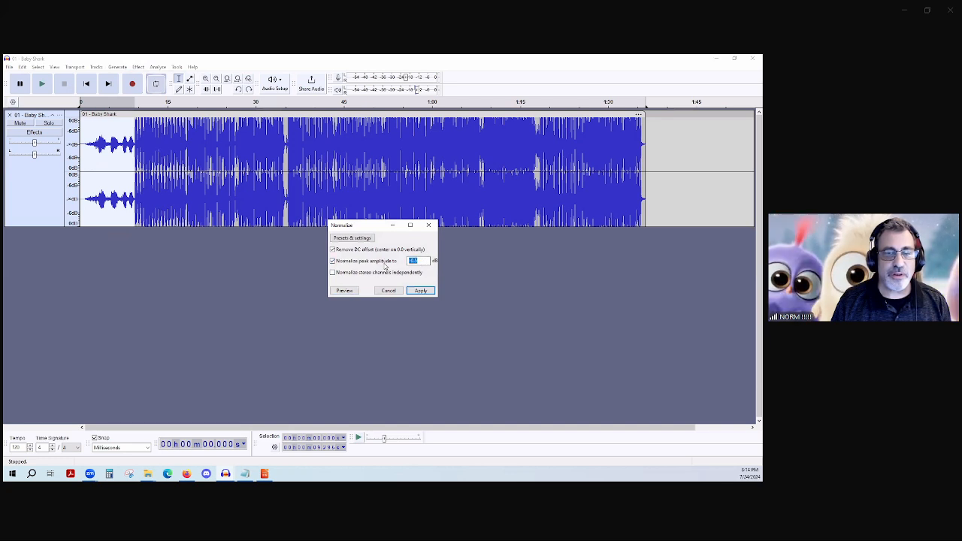
text(-0.5)
key(Tab)
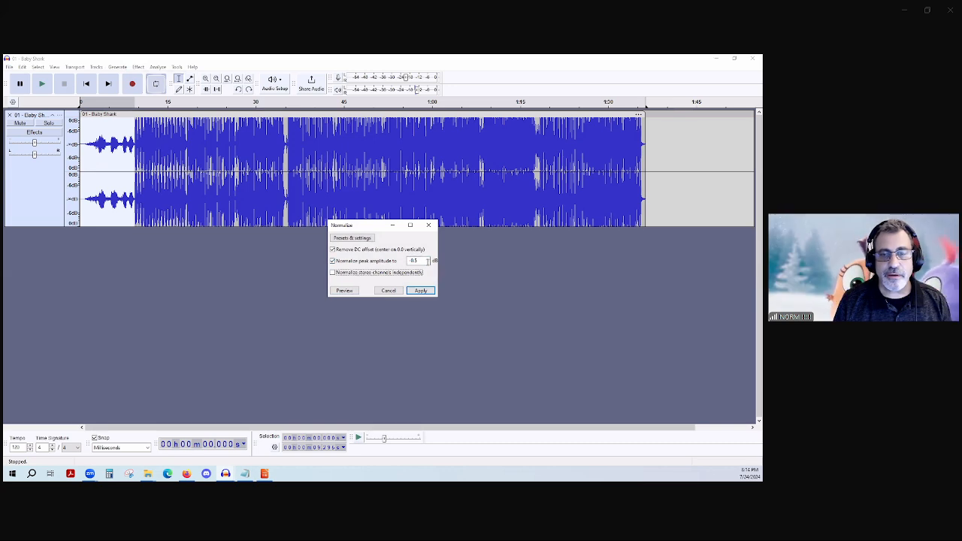
Try a peak amplitude of 222 dB for the normalization
click(418, 260)
key(BackSpace)
key(BackSpace)
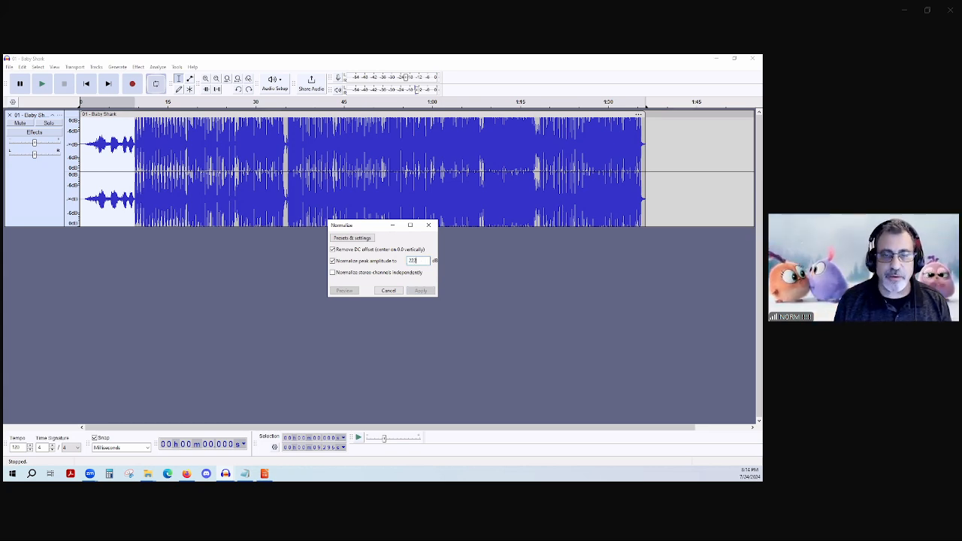
key(Tab)
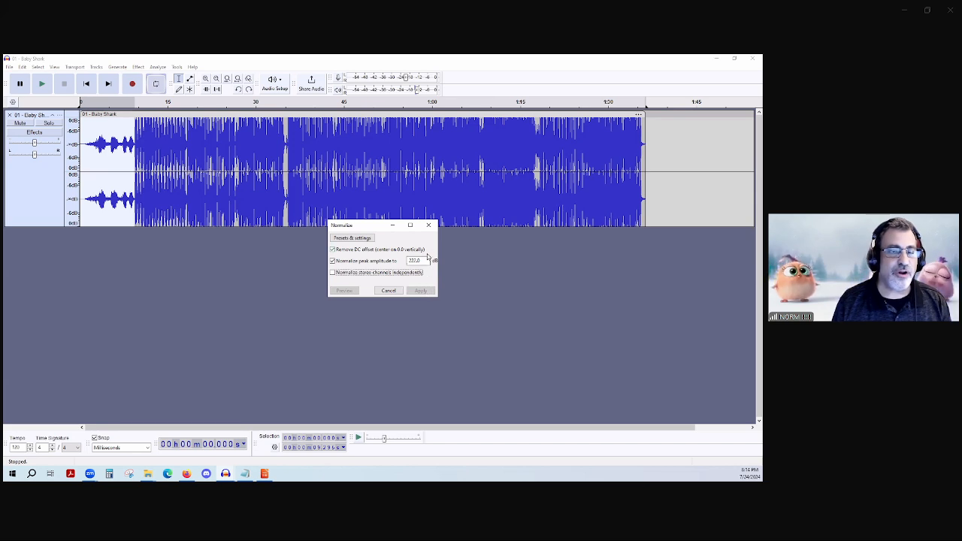
Normalize the selected intro to a peak amplitude of 0 dB and undo the normalization
drag(428, 260, 404, 263)
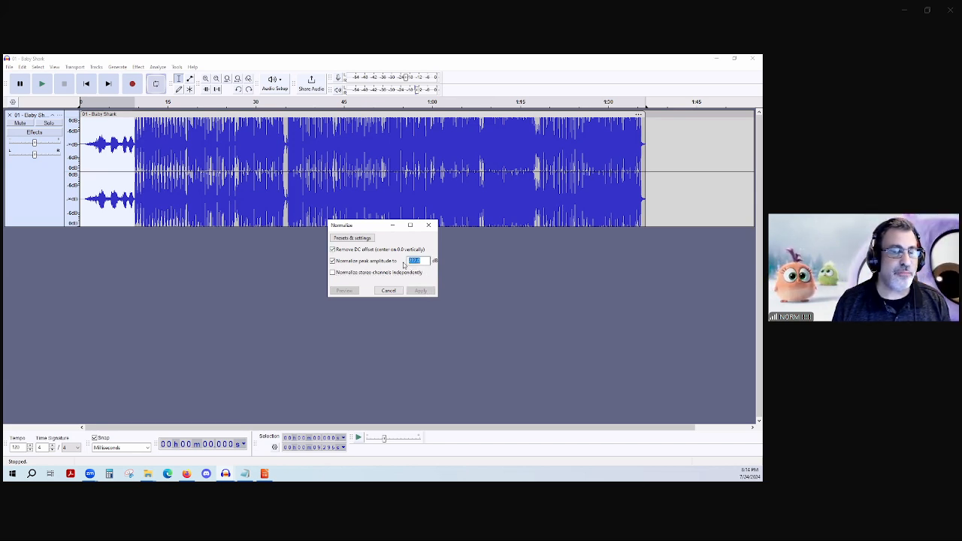
text(0)
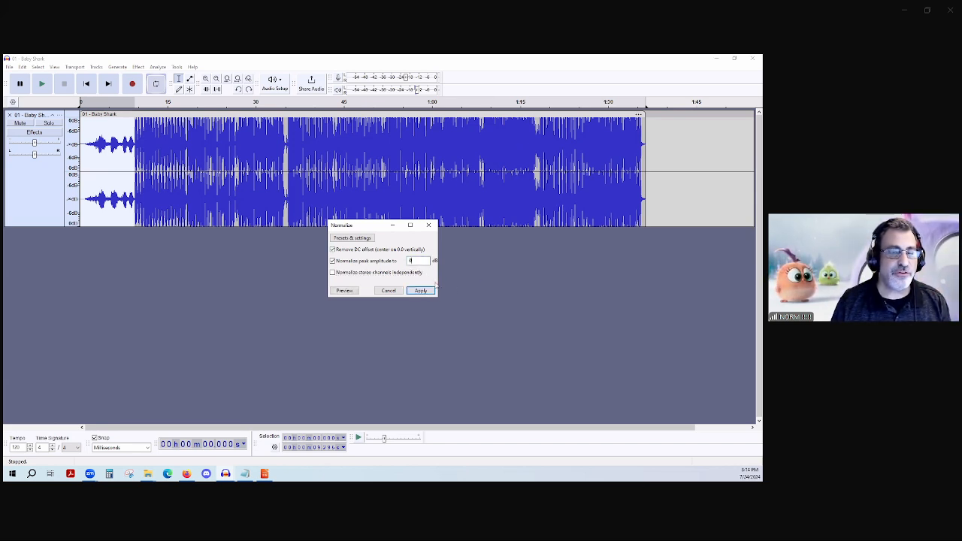
click(421, 291)
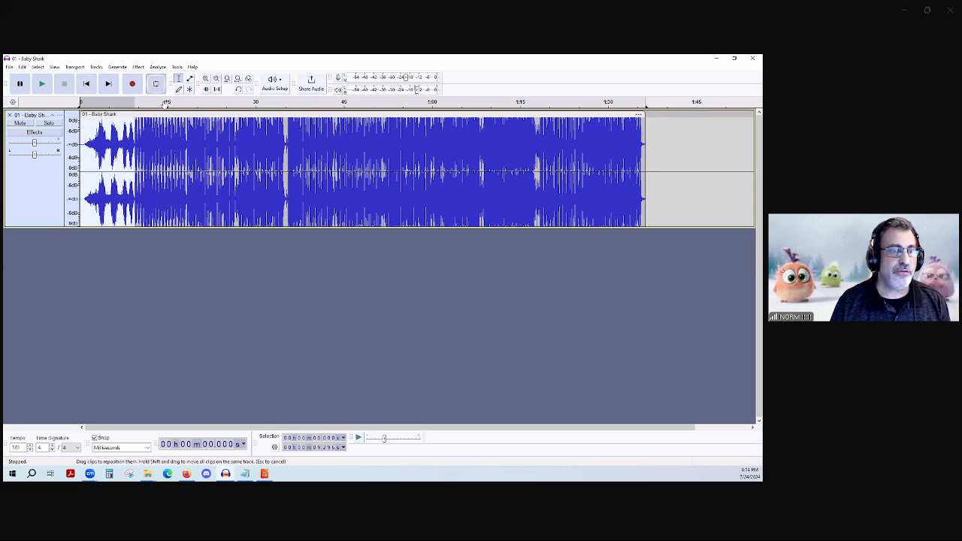
key(ctrl+z)
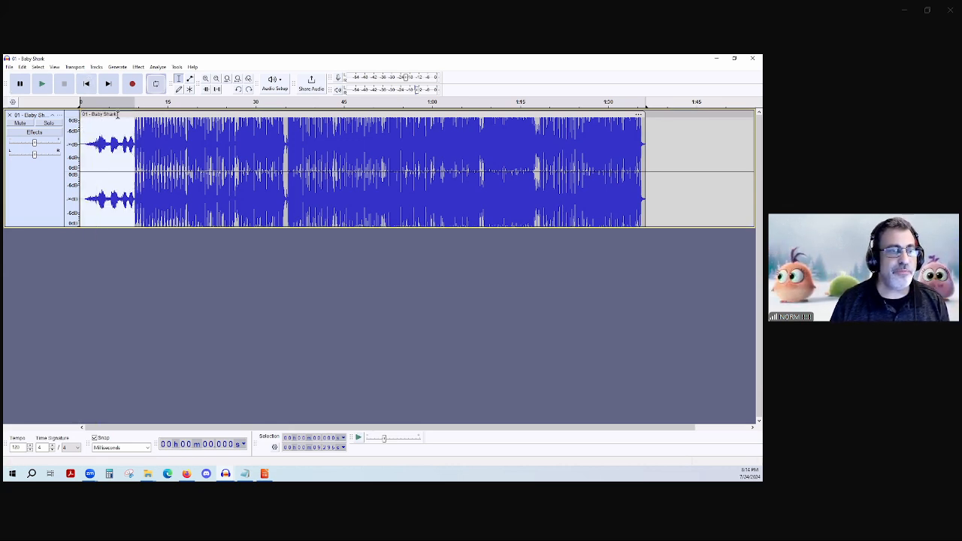
Try an amplification of 21.0 dB on the intro with clipping allowed, dismiss it unapplied, and clear the selection
click(139, 67)
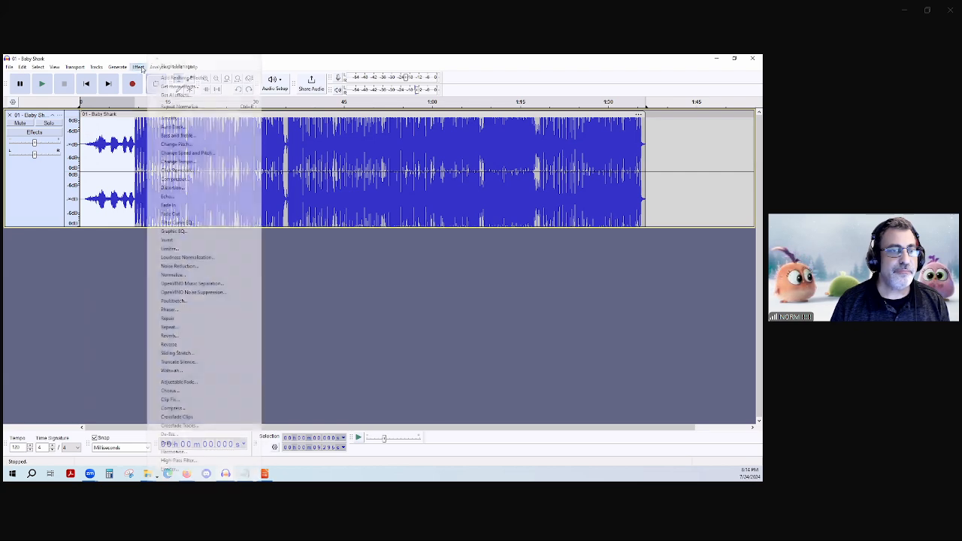
click(189, 119)
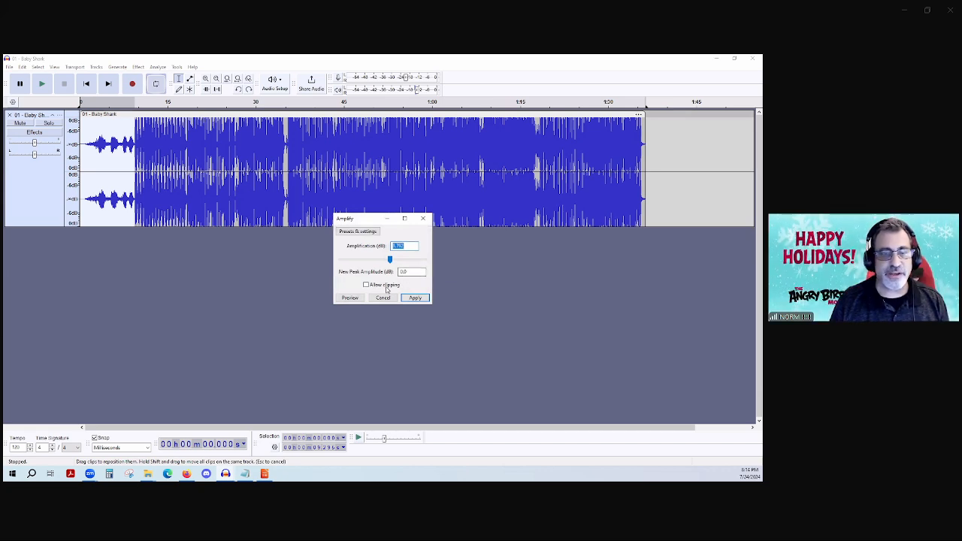
mouse_move(390, 259)
mouse_down()
mouse_move(361, 260)
mouse_move(401, 261)
mouse_up()
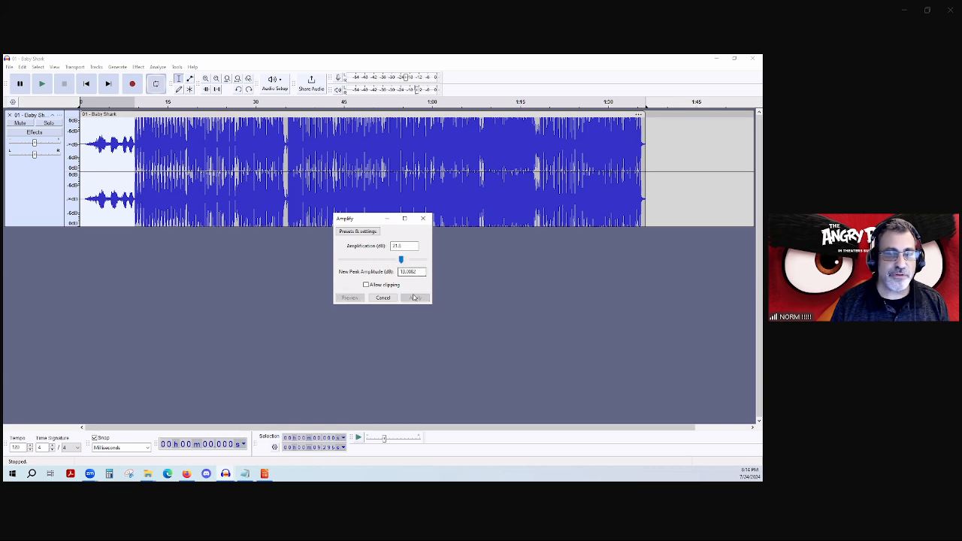
click(366, 285)
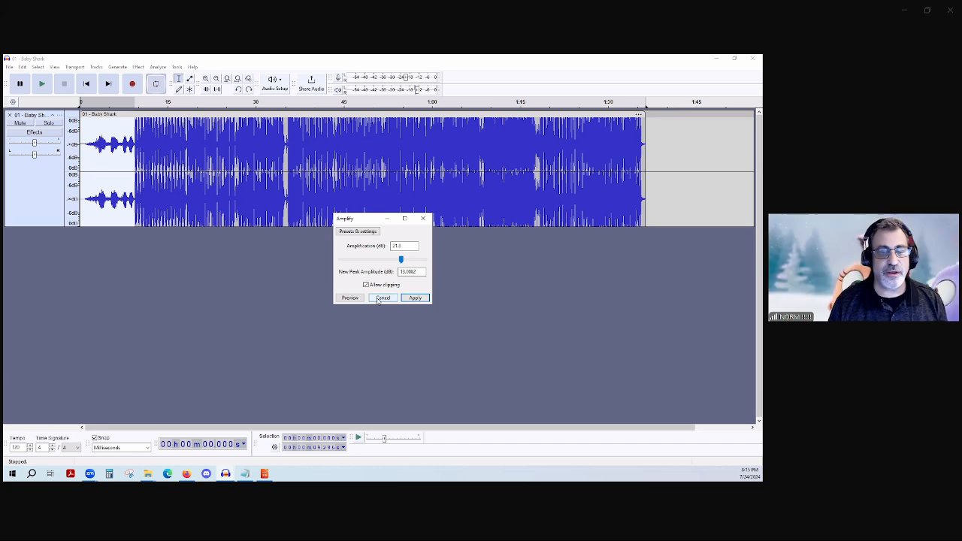
click(378, 301)
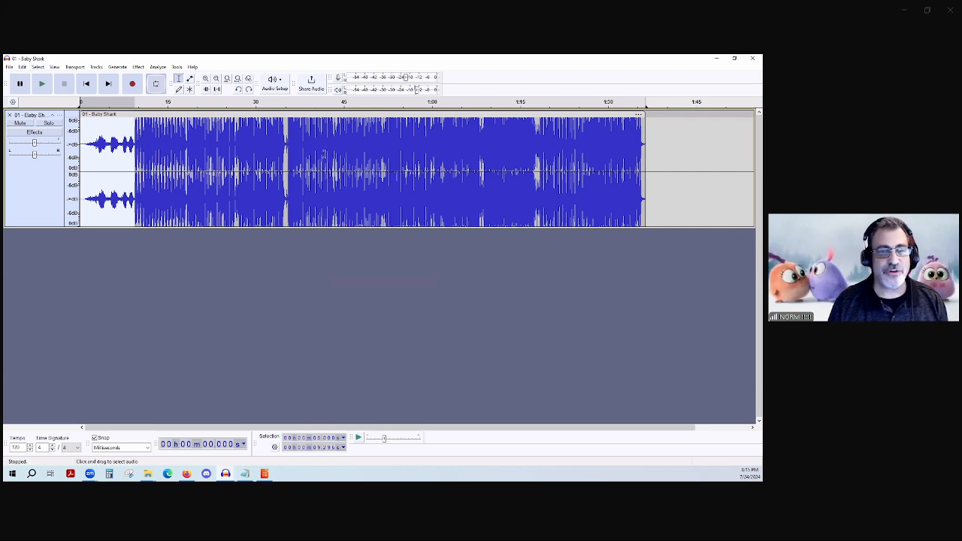
click(324, 235)
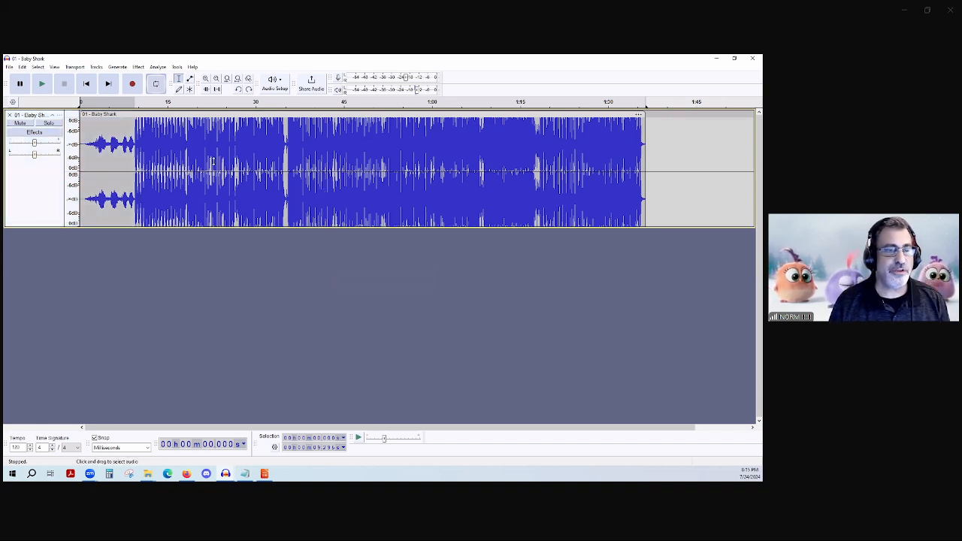
Select the intro from 0 s to about 9.2 s, cut it from the track, and undo the cut
drag(135, 143, 77, 141)
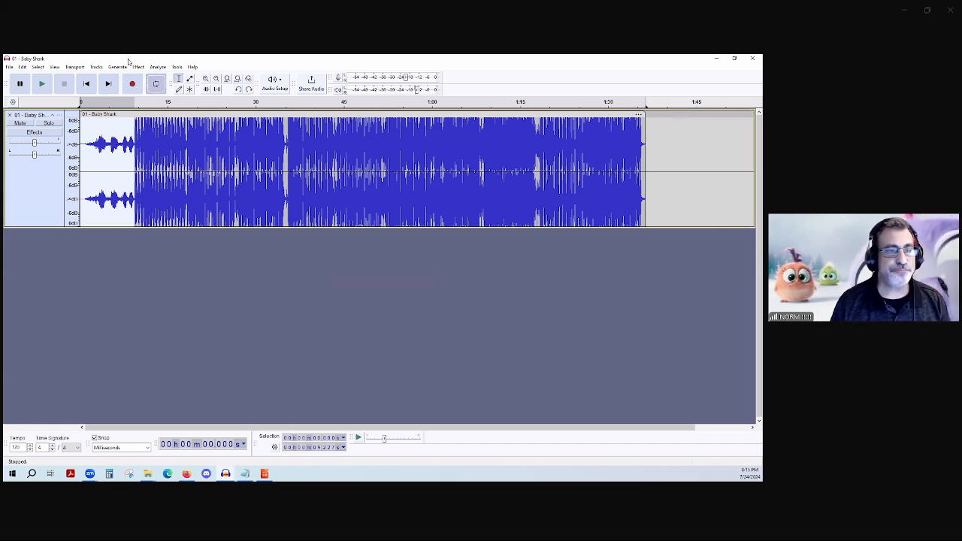
click(157, 84)
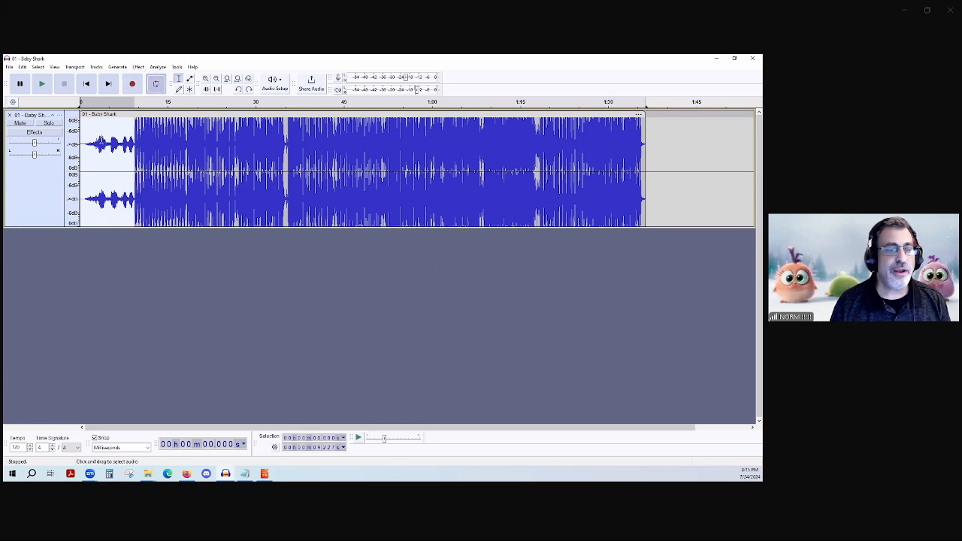
right_click(92, 151)
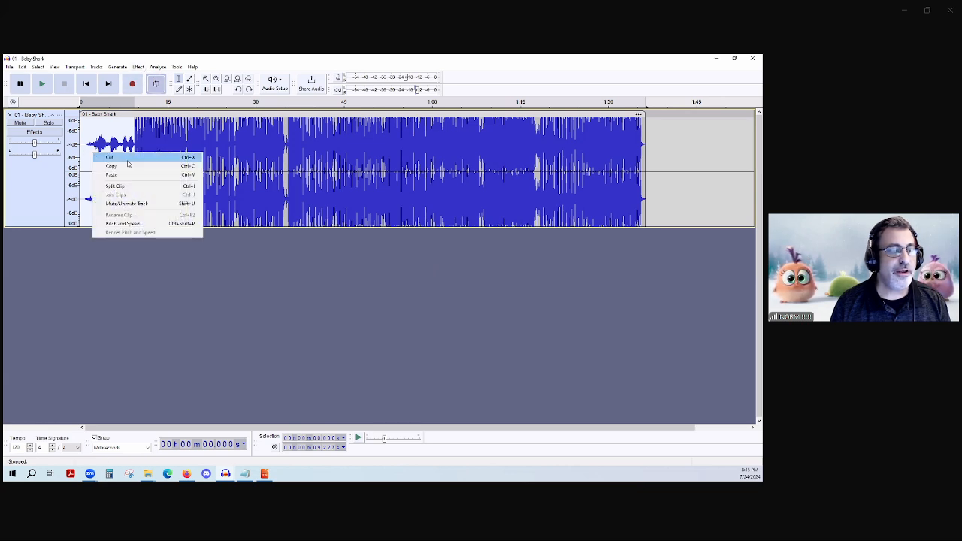
click(126, 159)
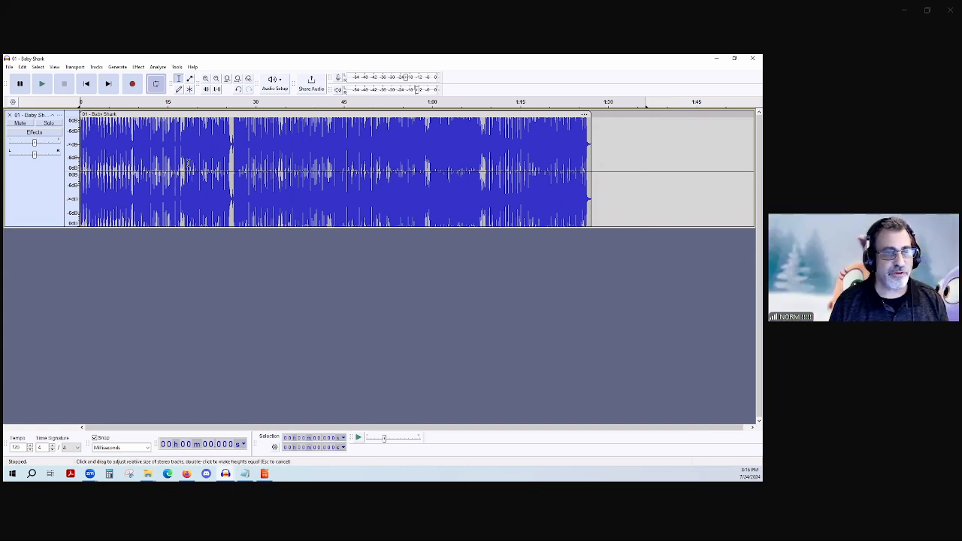
key(ctrl+z)
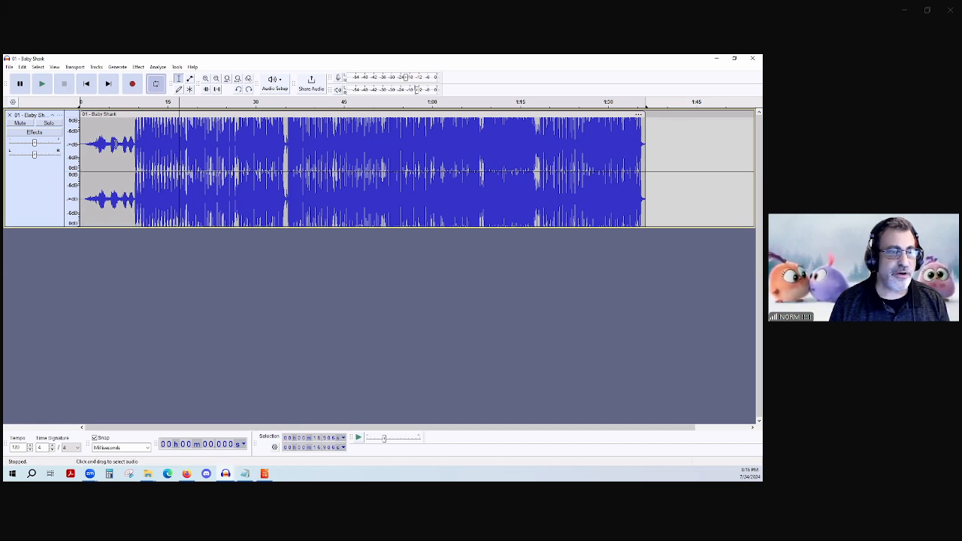
Play the track from about 8 s through the change into the louder section and stop playback
click(132, 132)
key(space)
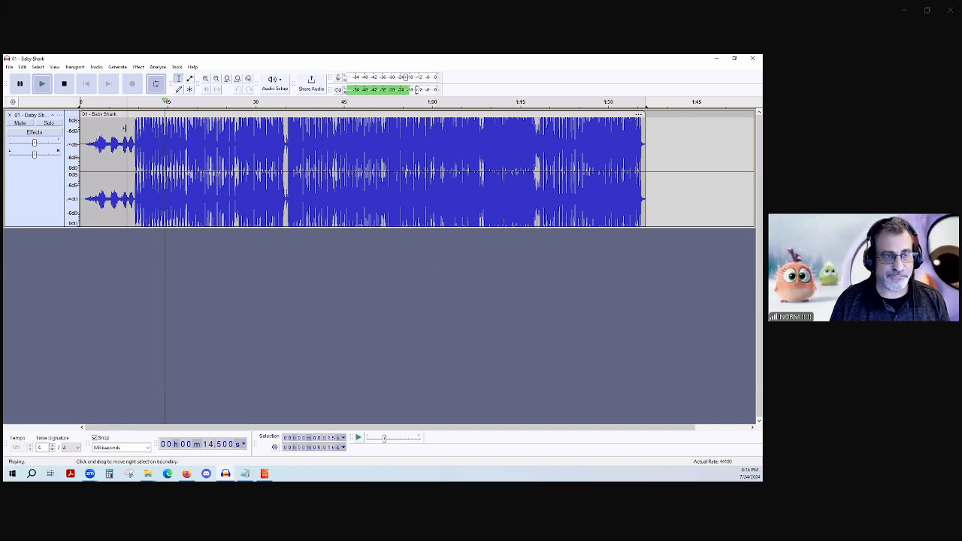
key(space)
Select the loud passage from about 9.2 s to 18.2 s and amplify it by -4.0 dB
drag(134, 129, 187, 131)
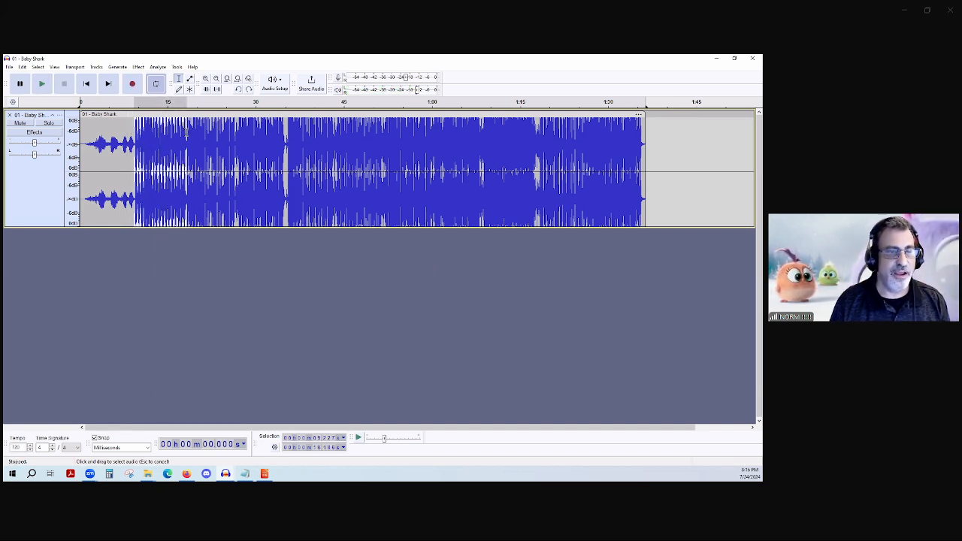
click(139, 67)
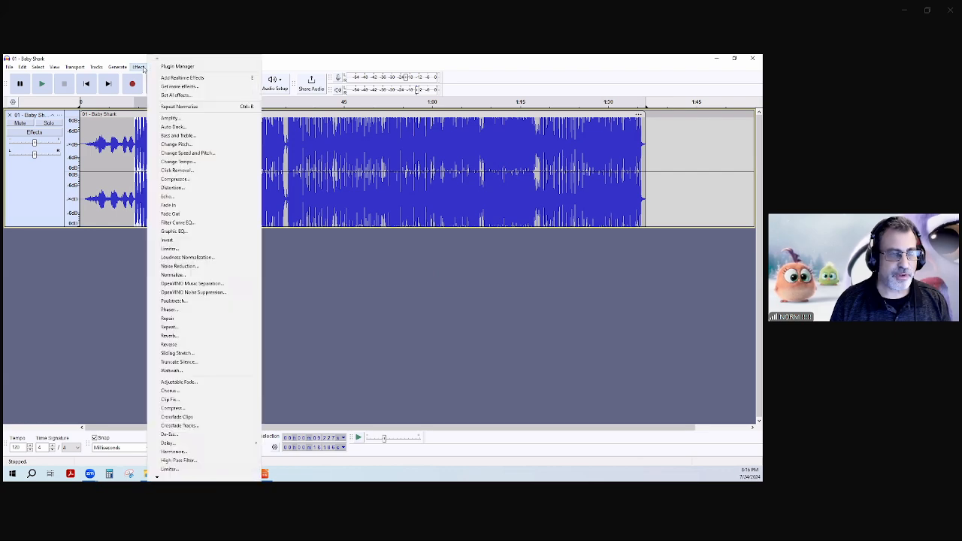
click(197, 118)
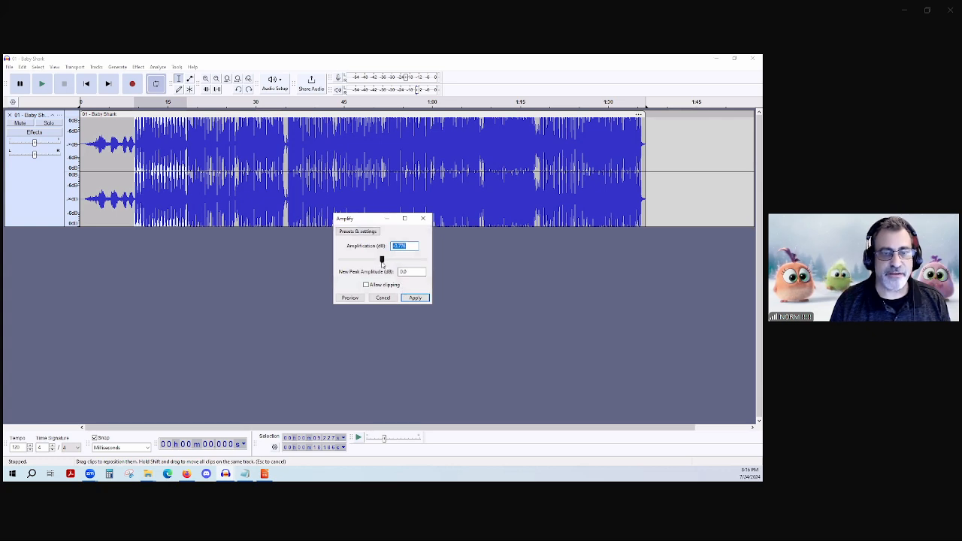
drag(382, 260, 379, 260)
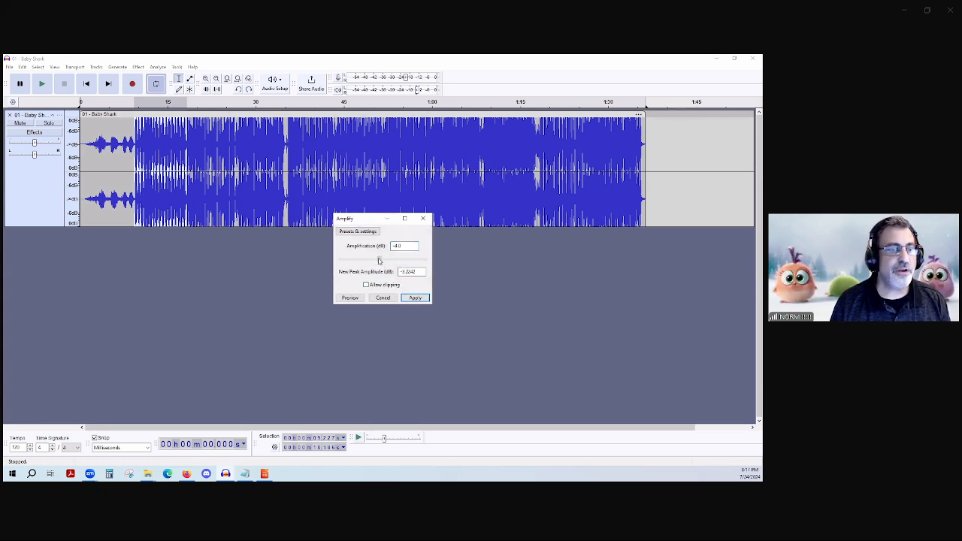
click(416, 298)
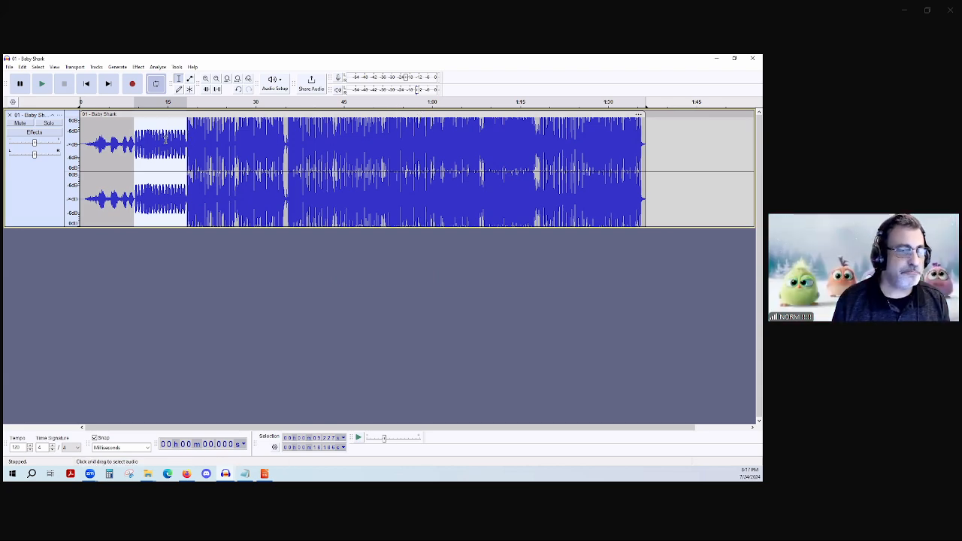
Play the track from about 8.3 s into the louder section, stop playback, and undo the last amplification
click(132, 132)
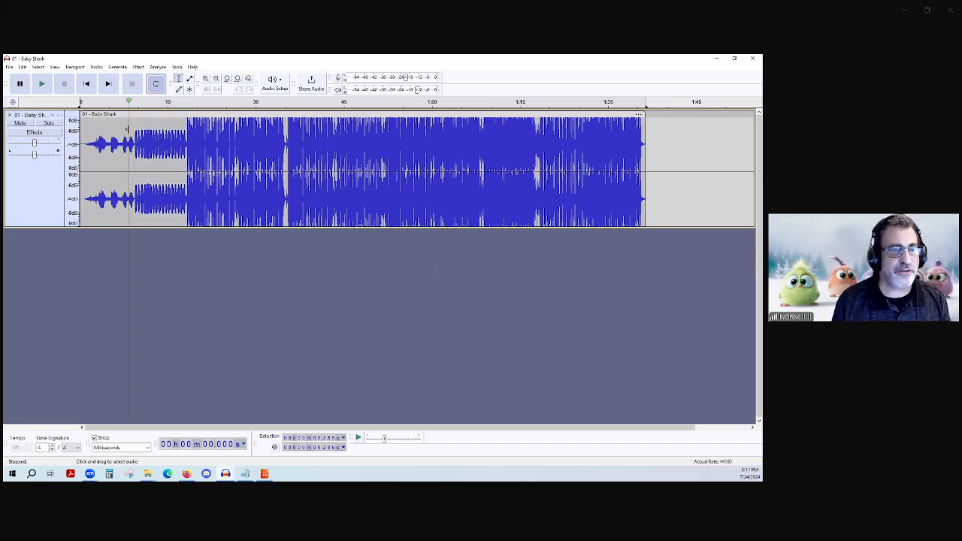
key(space)
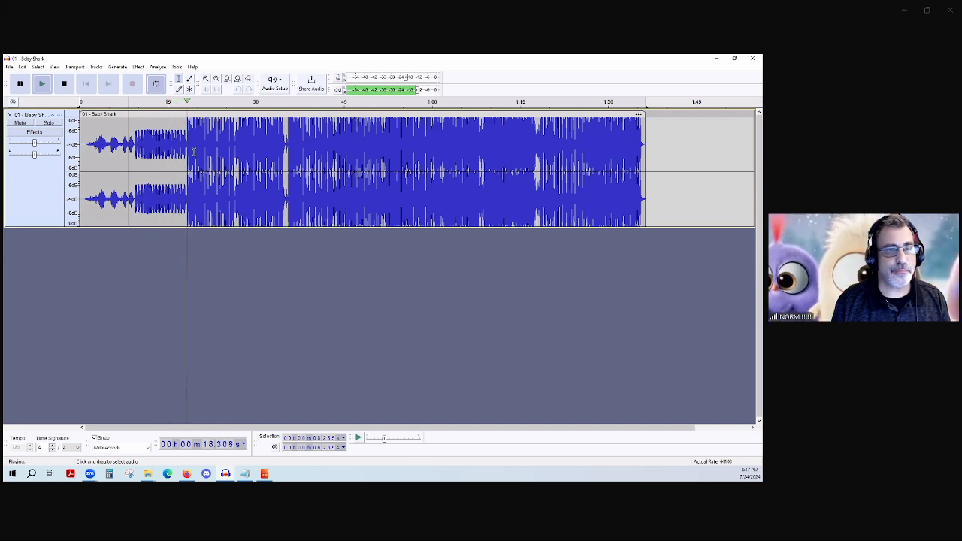
key(space)
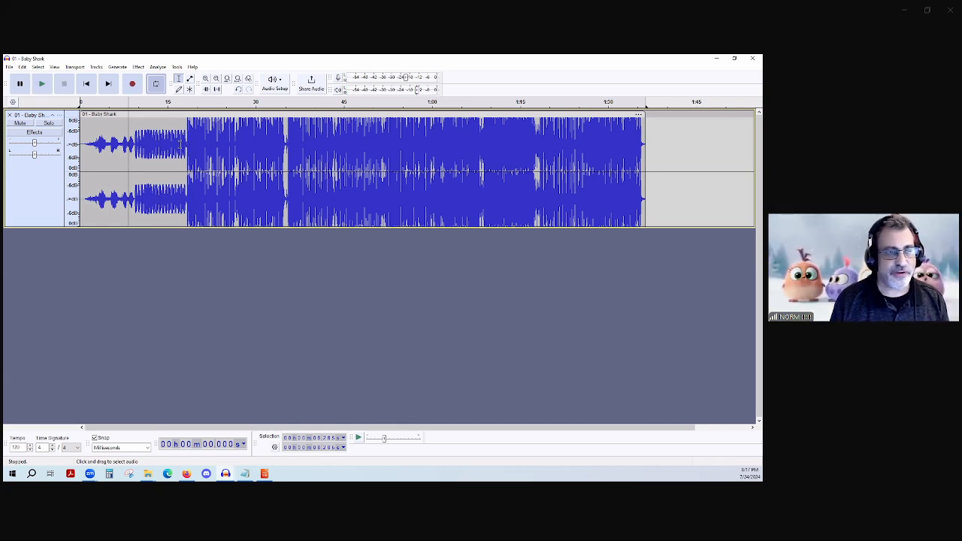
double_click(165, 153)
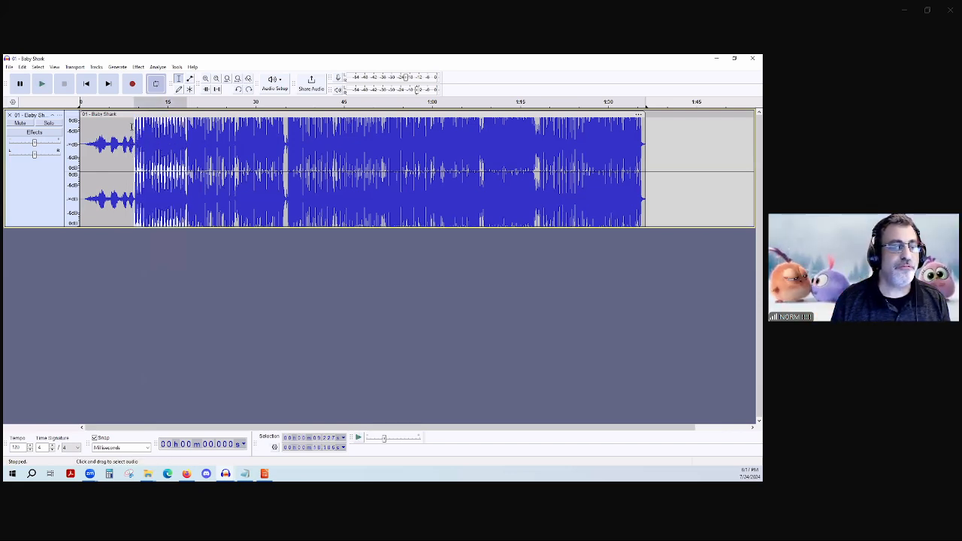
Select the loud passage from about 9 s to 18.5 s and apply a Fade In to it
drag(131, 128, 188, 143)
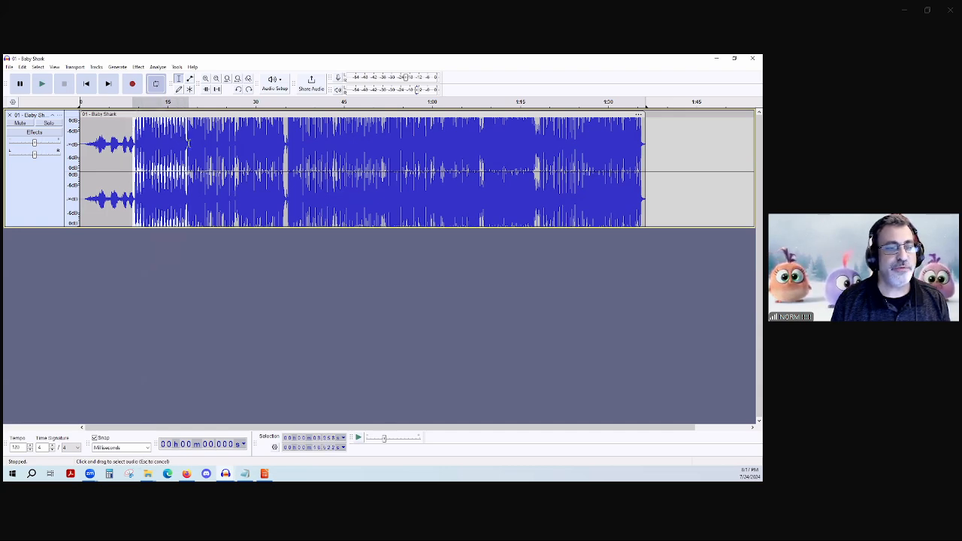
click(138, 67)
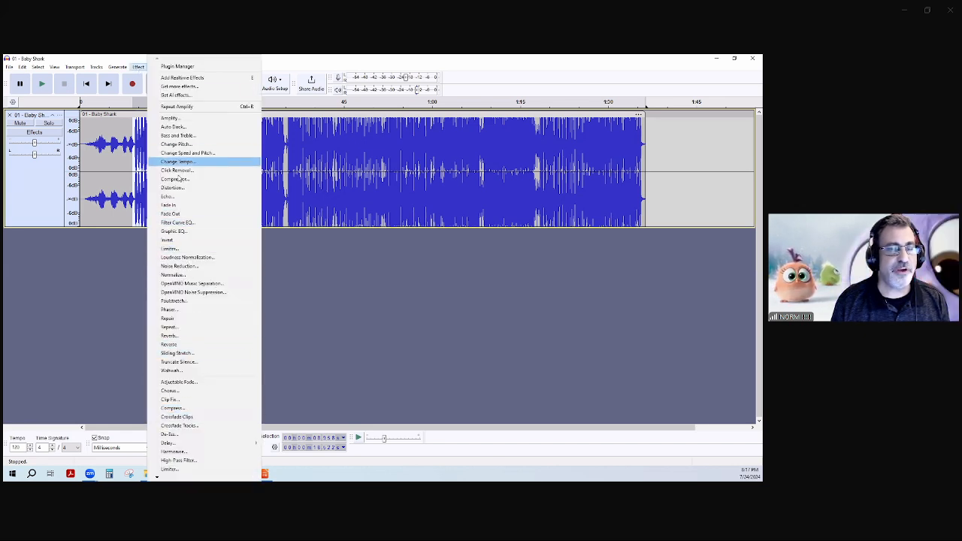
click(172, 206)
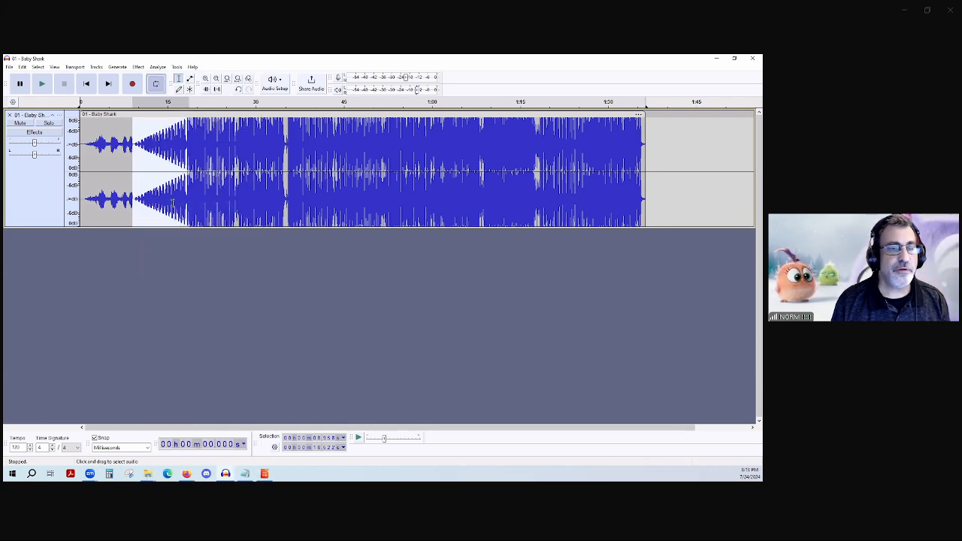
Play the track from about 8.8 s through the faded-in passage and stop playback
click(114, 225)
scroll(459, 131, up, 1)
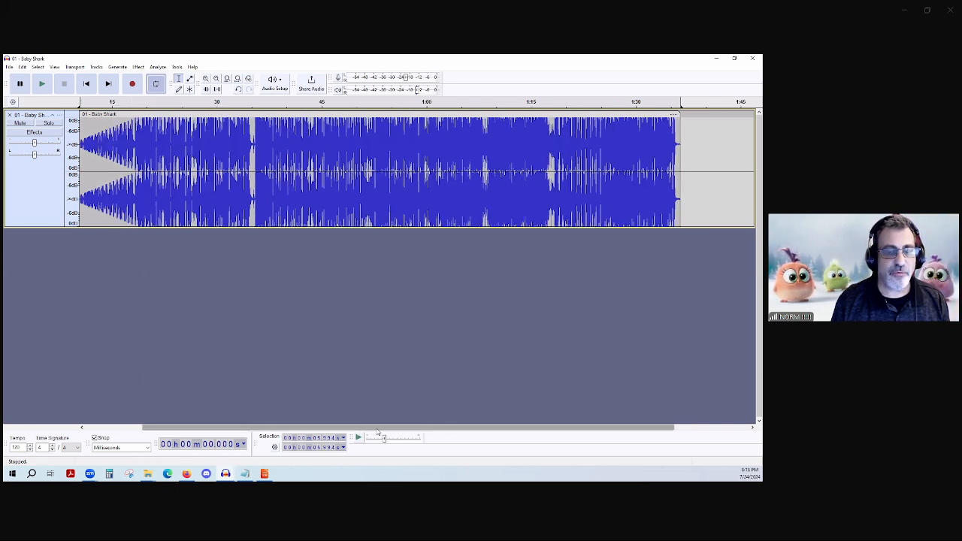
drag(368, 431, 310, 430)
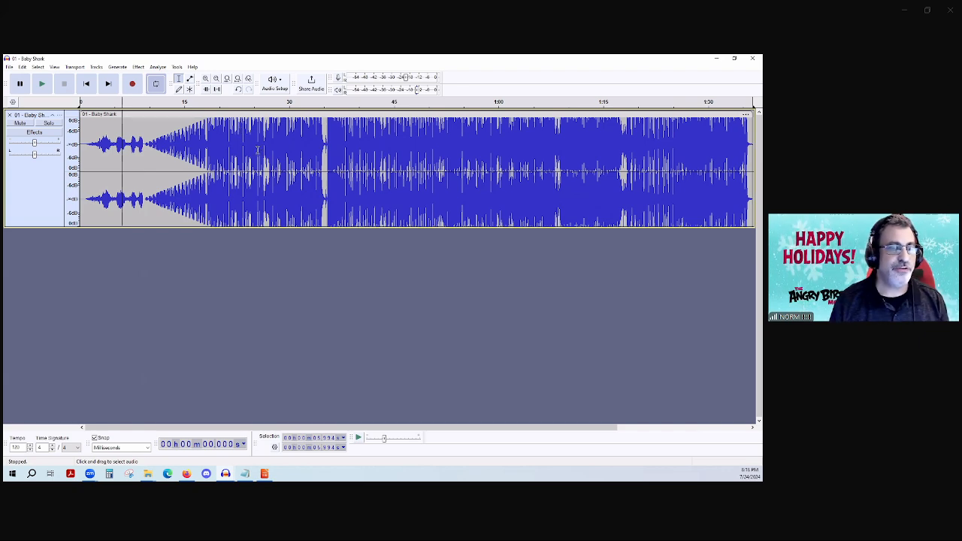
click(141, 124)
key(space)
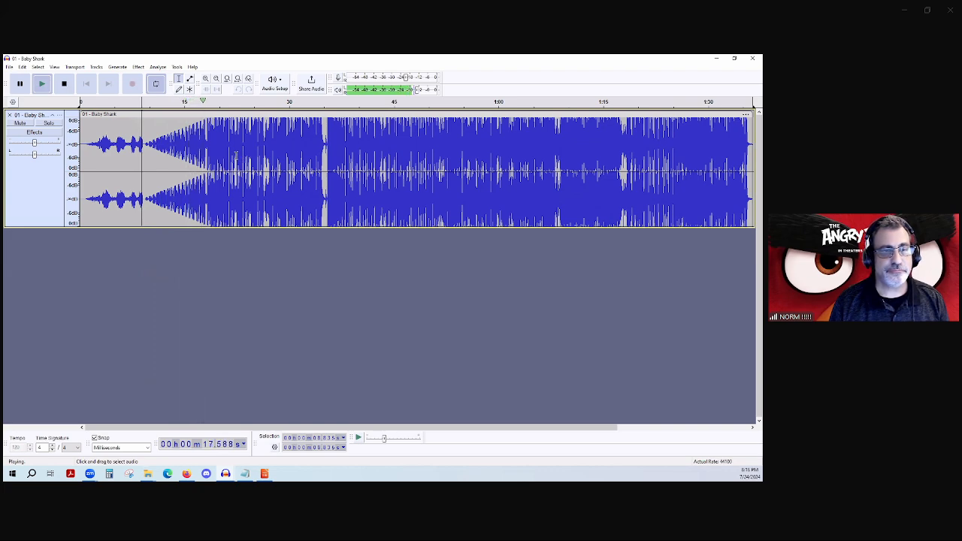
key(space)
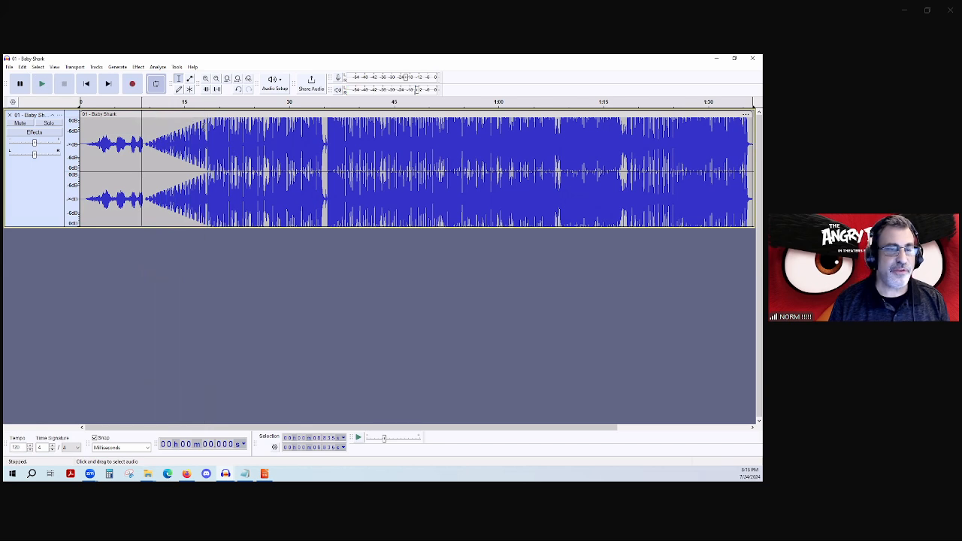
Select the passage from about 18 s to 26.1 s and apply a Fade Out to it
drag(204, 126, 257, 150)
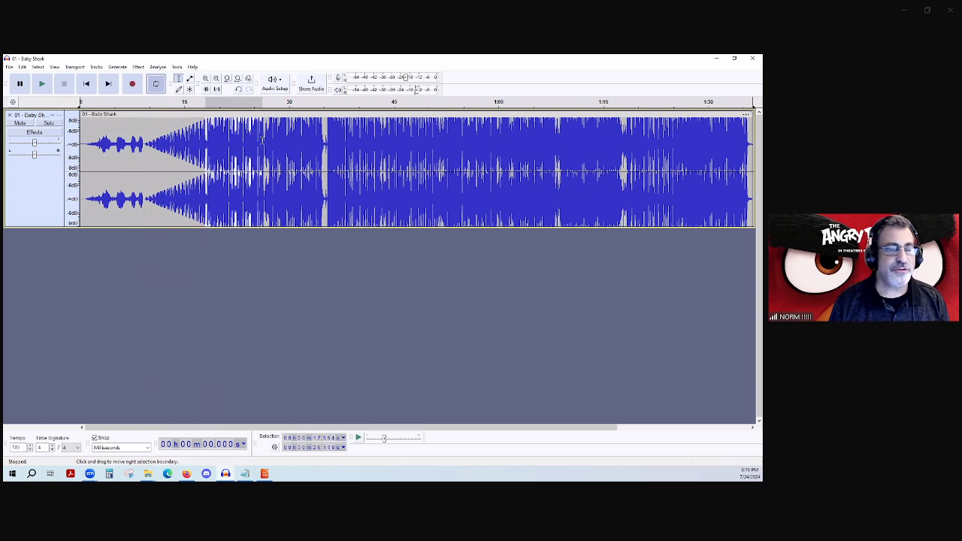
click(137, 66)
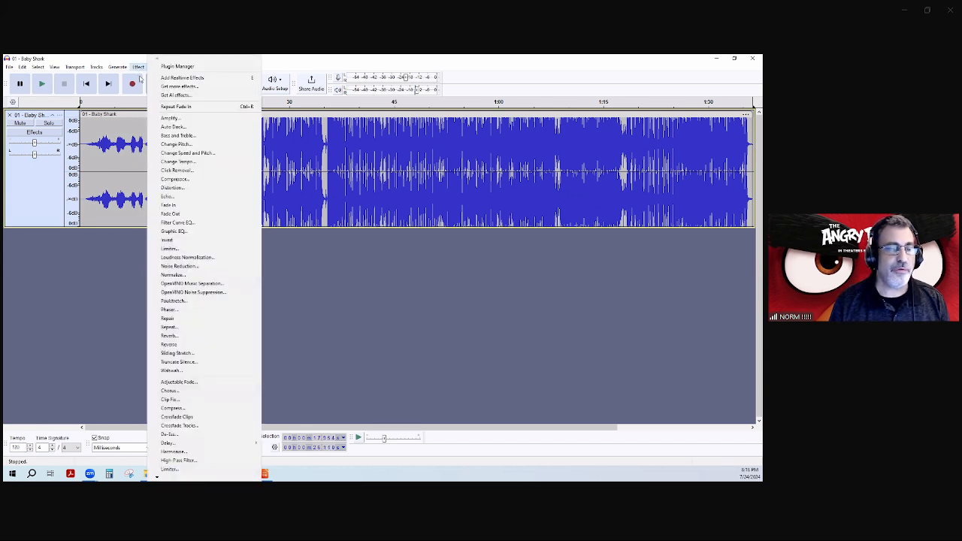
click(215, 213)
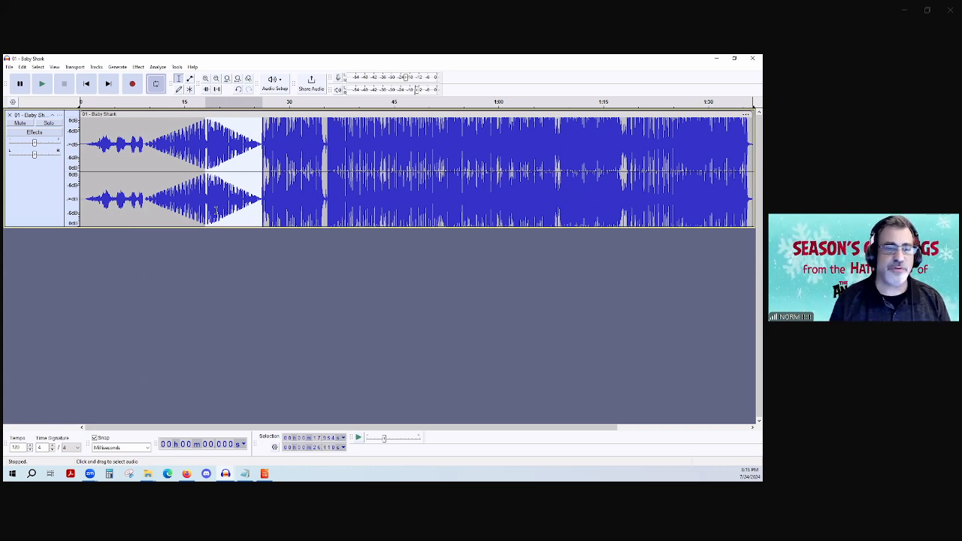
Play the track from about 18.6 s through the faded-out passage, stop playback, and undo both fades
click(212, 131)
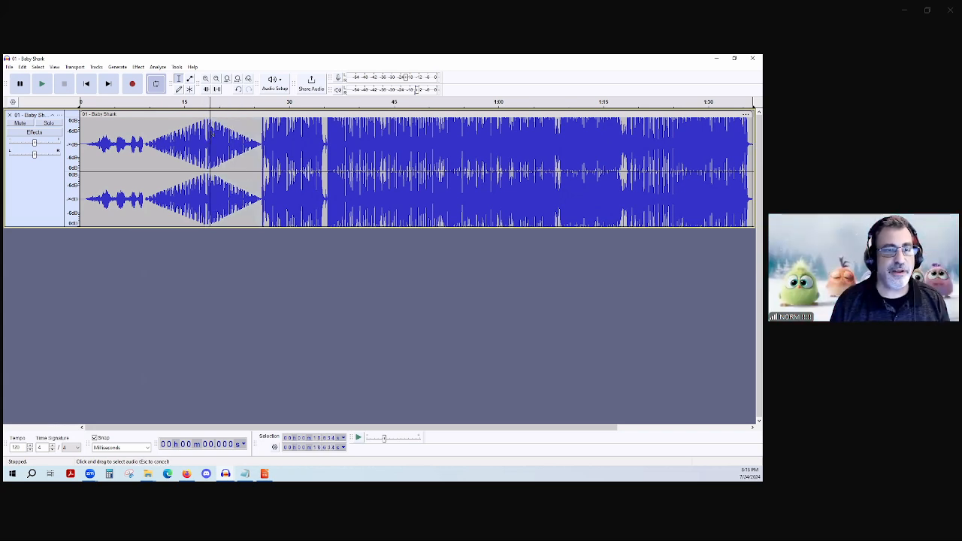
key(space)
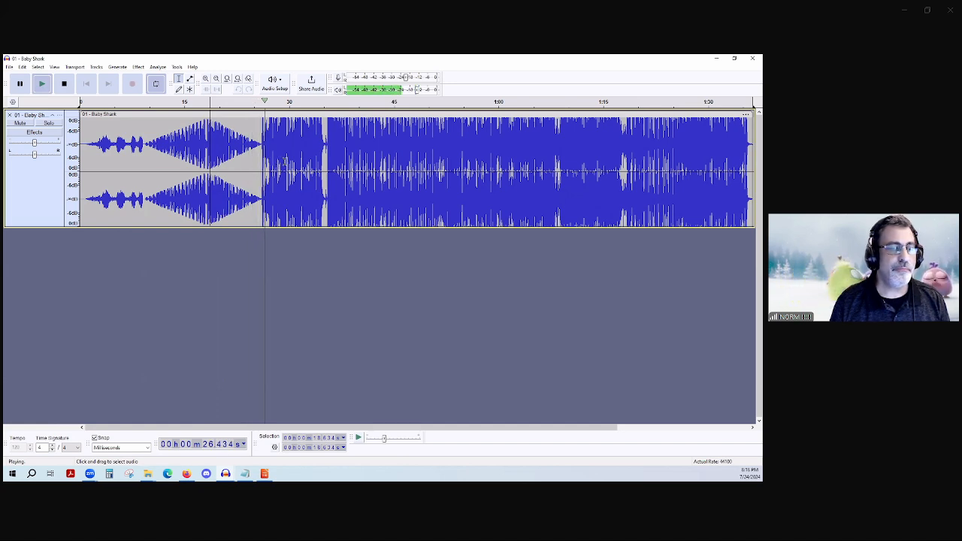
key(space)
key(ctrl+z)
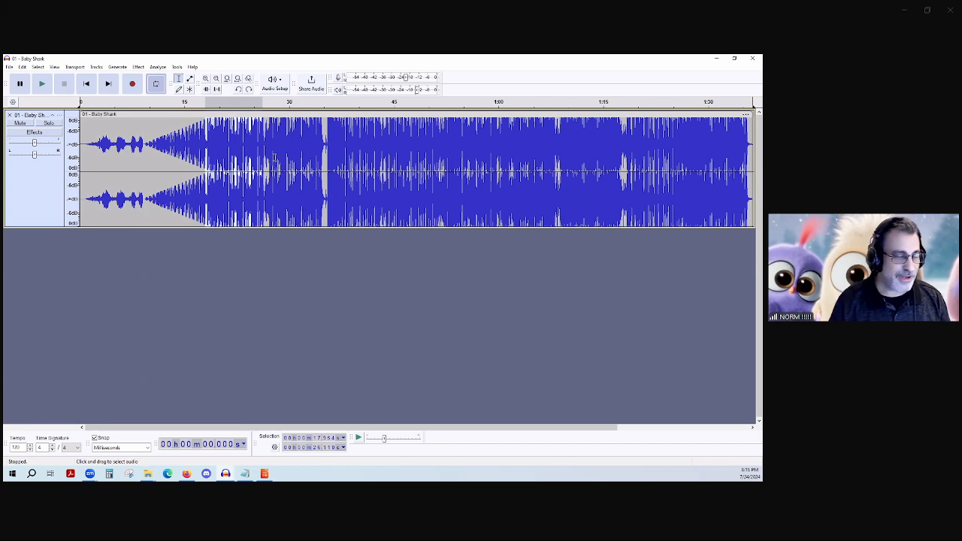
key(ctrl+z)
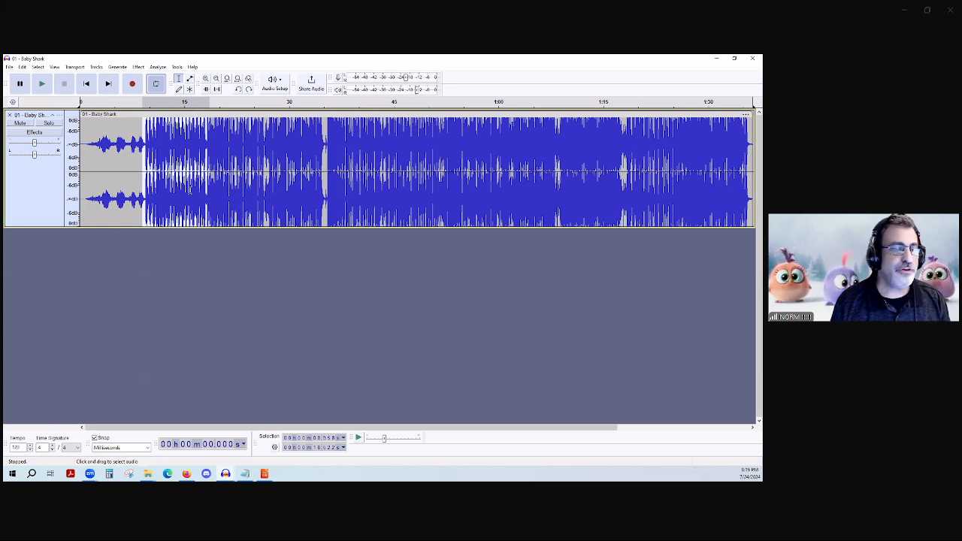
Play the track from about 33.4 s across the brief quiet gap and stop playback
click(324, 148)
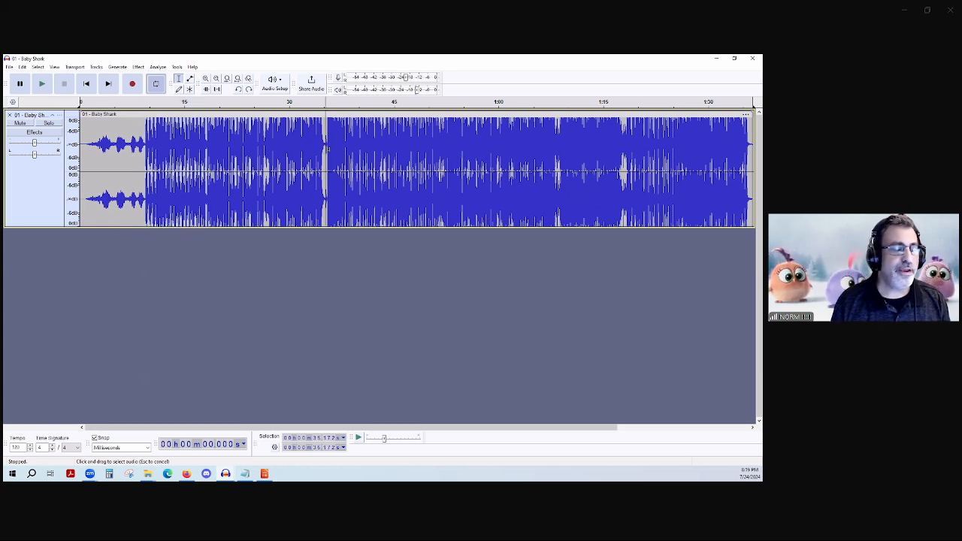
click(312, 149)
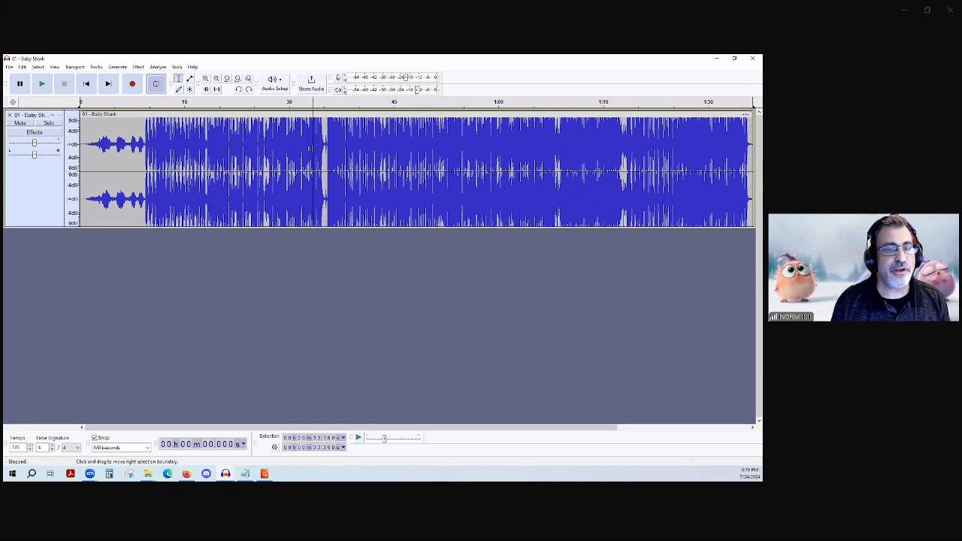
key(space)
key(space)
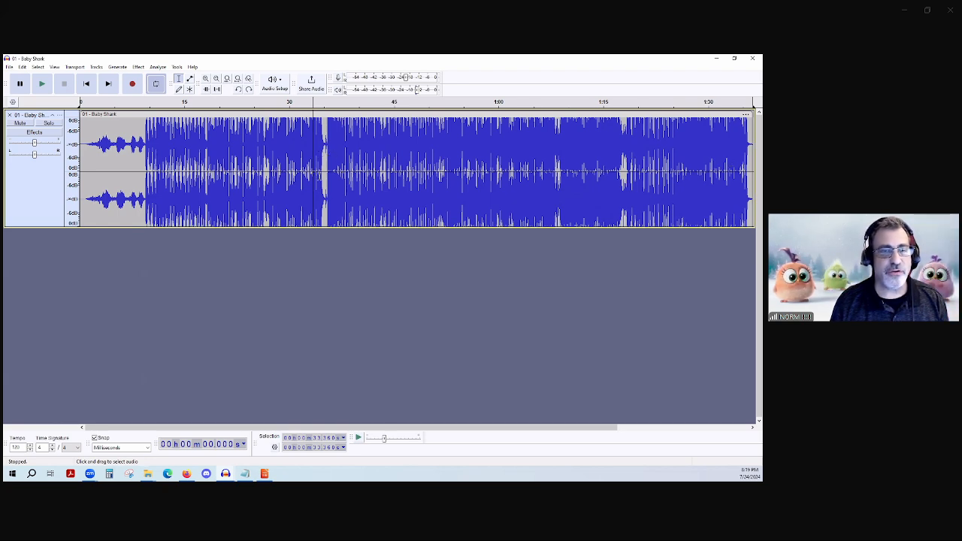
Select the audio from 0 s to about 35.2 s, trim away everything outside the selection, and undo the trim
drag(325, 154, 80, 152)
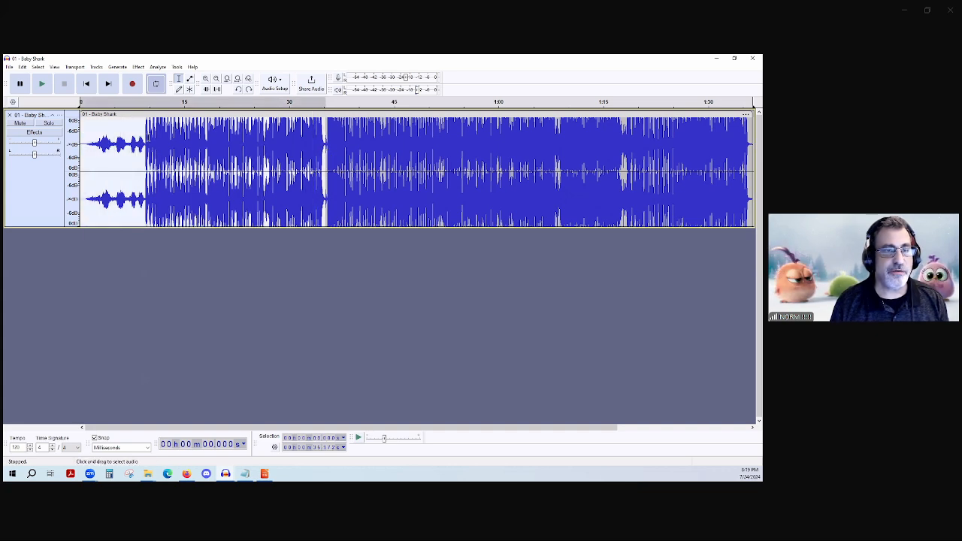
click(207, 89)
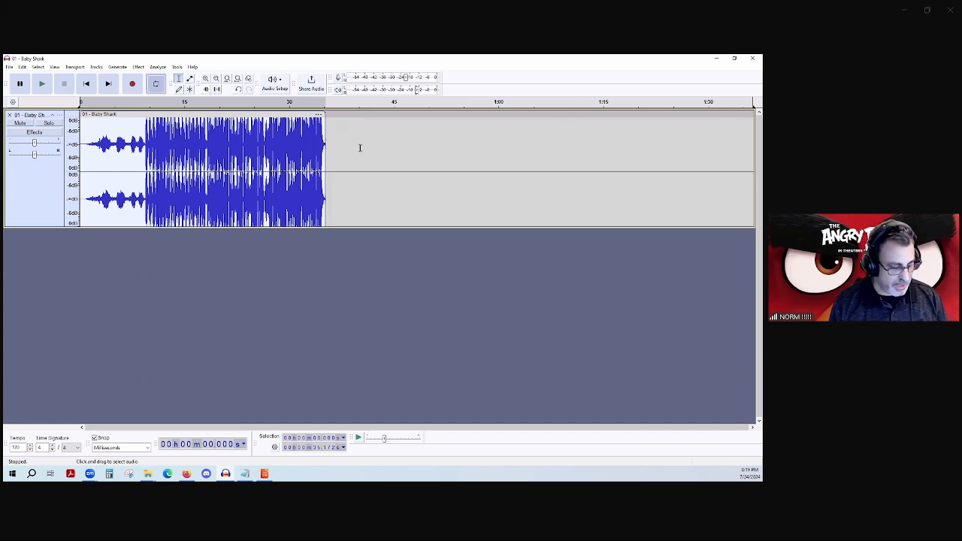
key(ctrl+z)
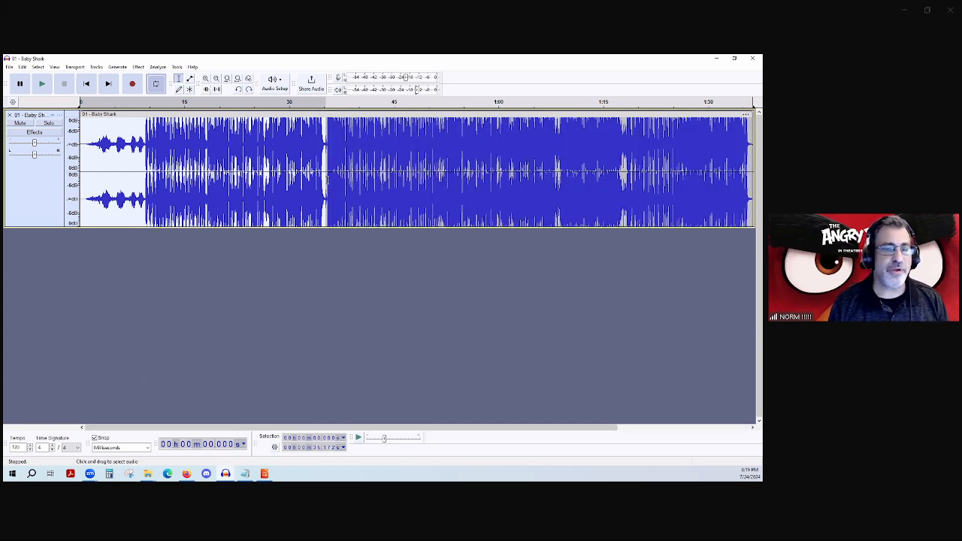
Select the passage from about 18 s to 35.1 s and silence it
click(305, 156)
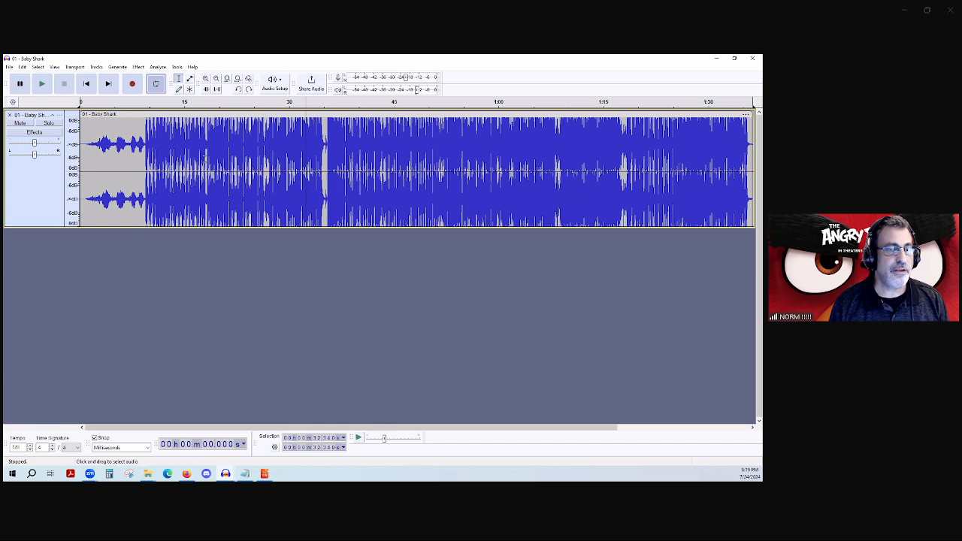
drag(205, 158, 324, 169)
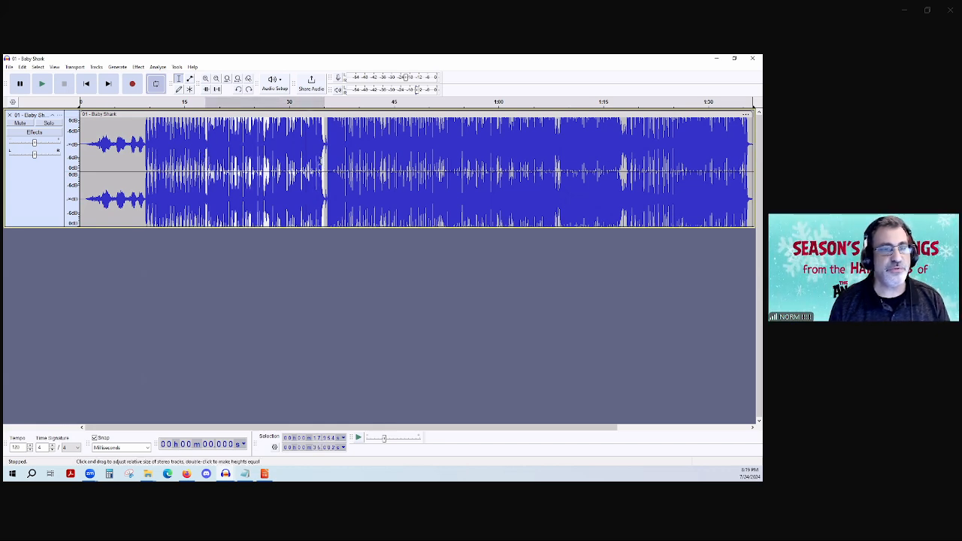
click(217, 89)
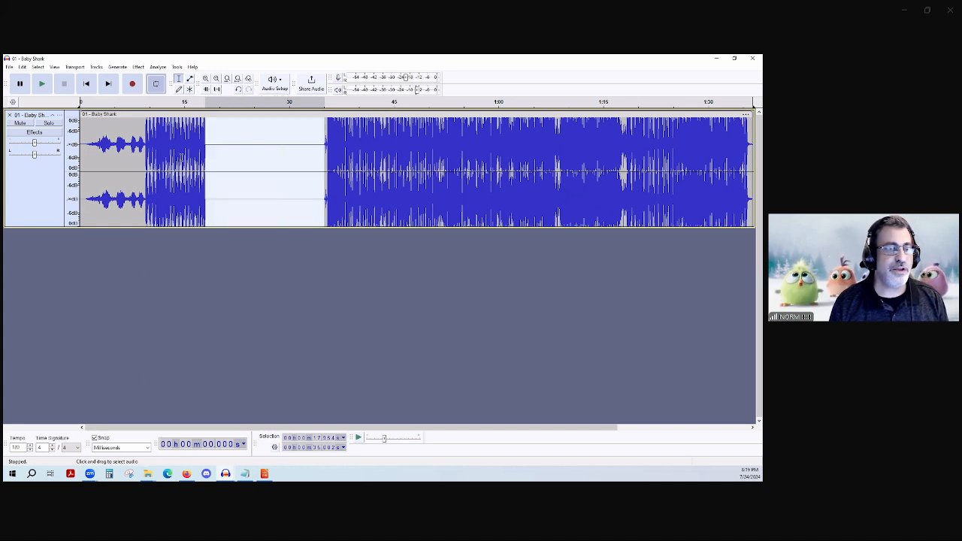
Play the track from about 17.2 s into the silenced passage, stop playback, and undo the silencing
click(200, 138)
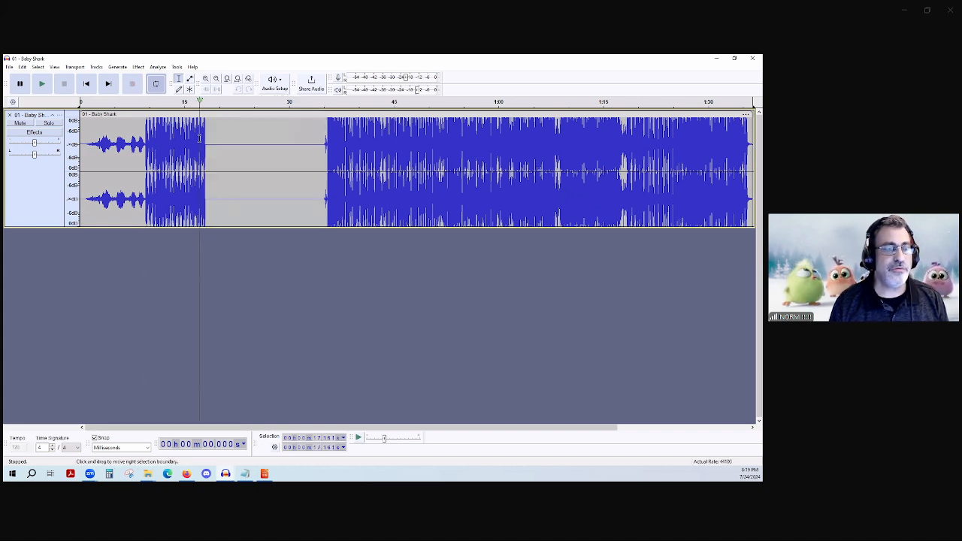
key(space)
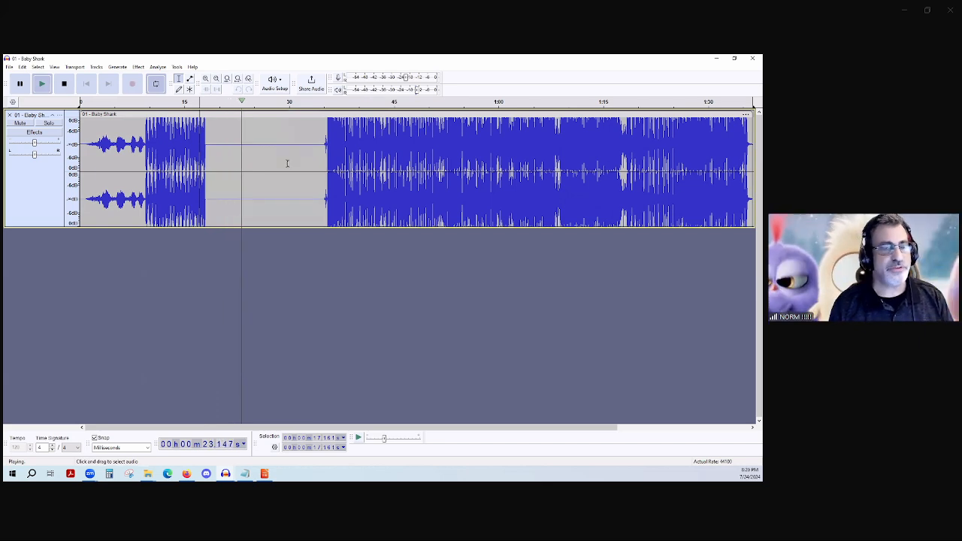
key(space)
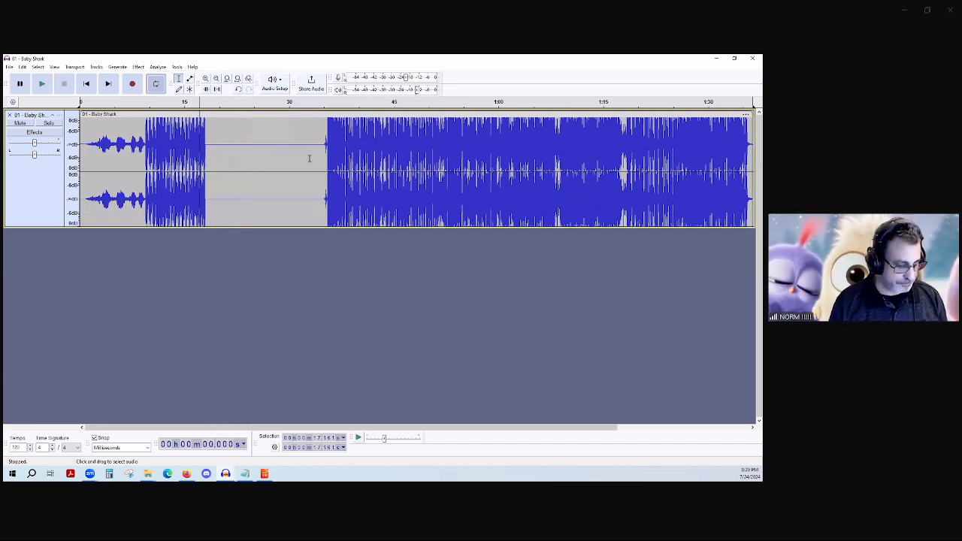
key(ctrl+z)
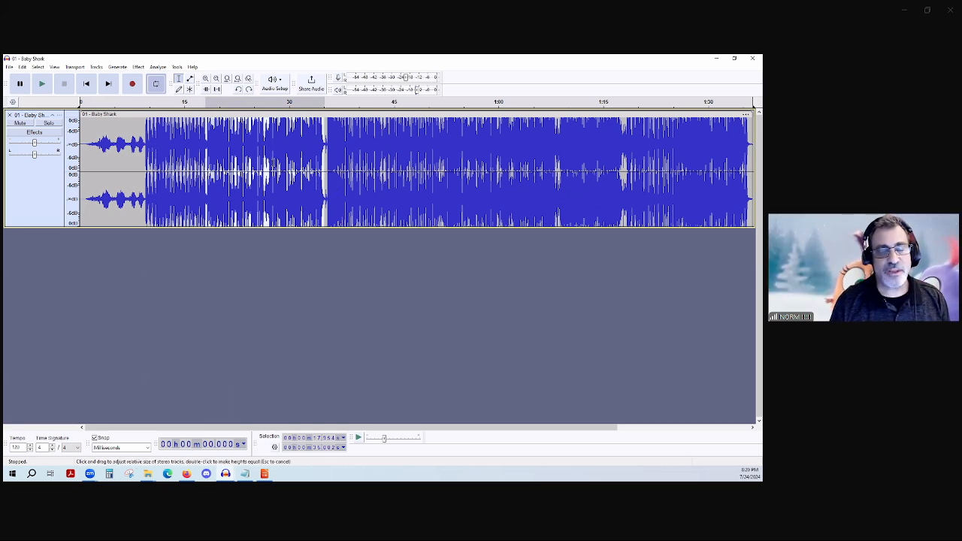
click(138, 67)
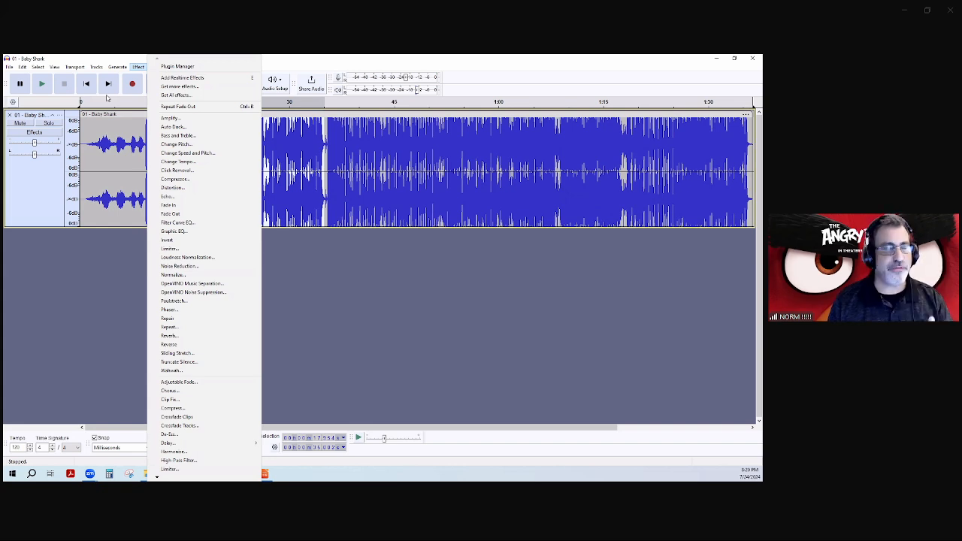
mouse_move(78, 67)
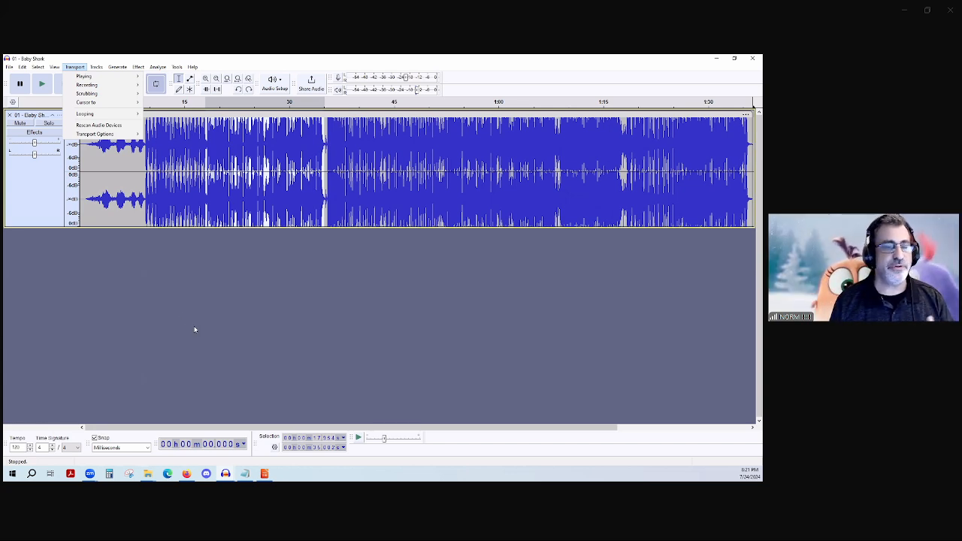
click(163, 251)
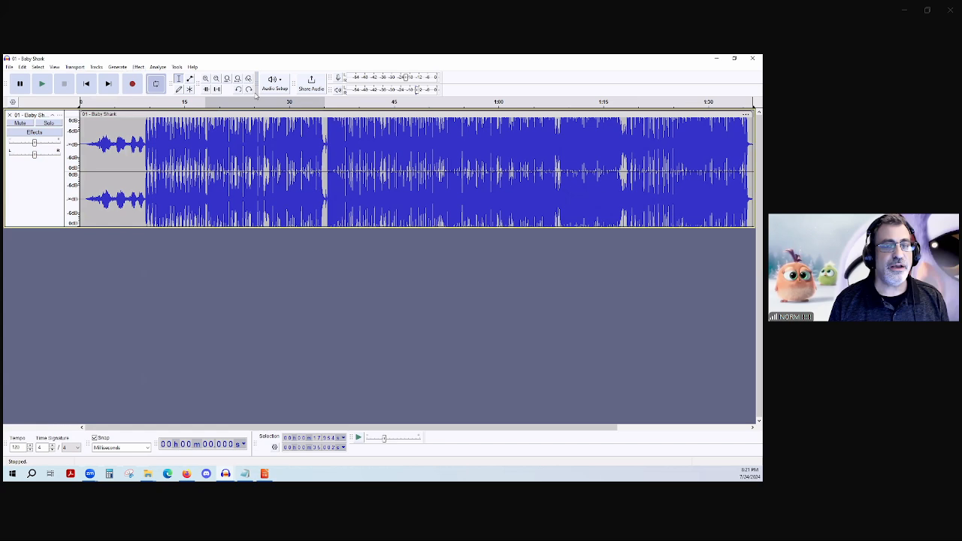
Examine the audio setup options for playback device, recording device and recording channels
click(283, 82)
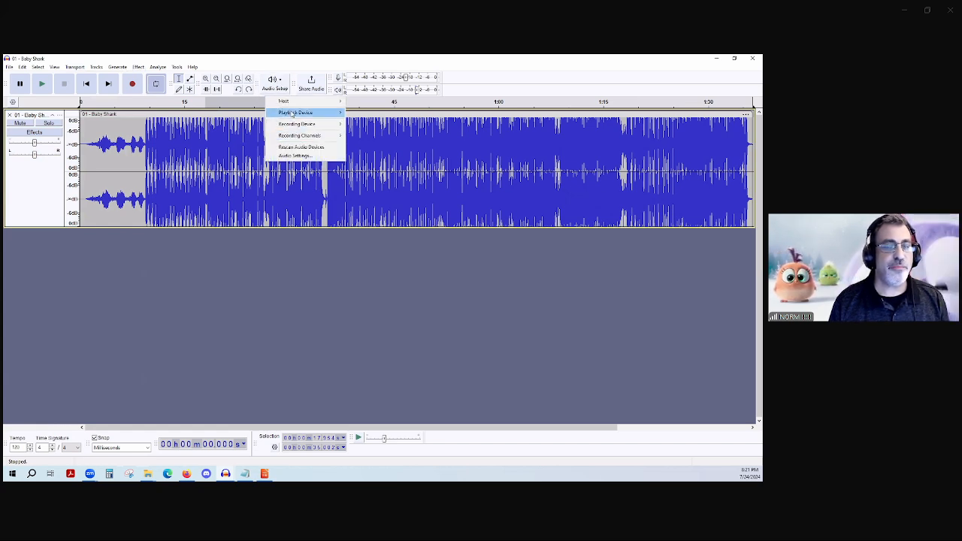
mouse_move(293, 113)
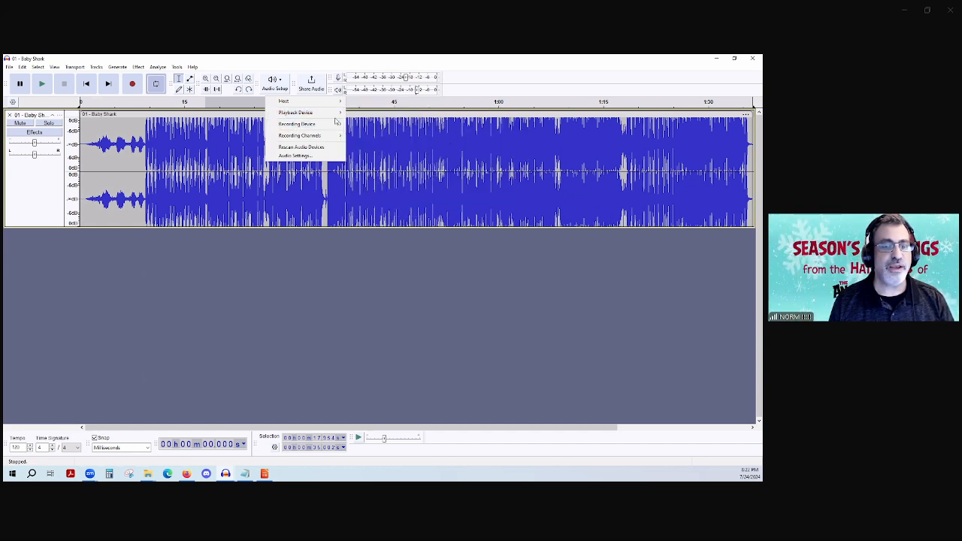
mouse_move(336, 122)
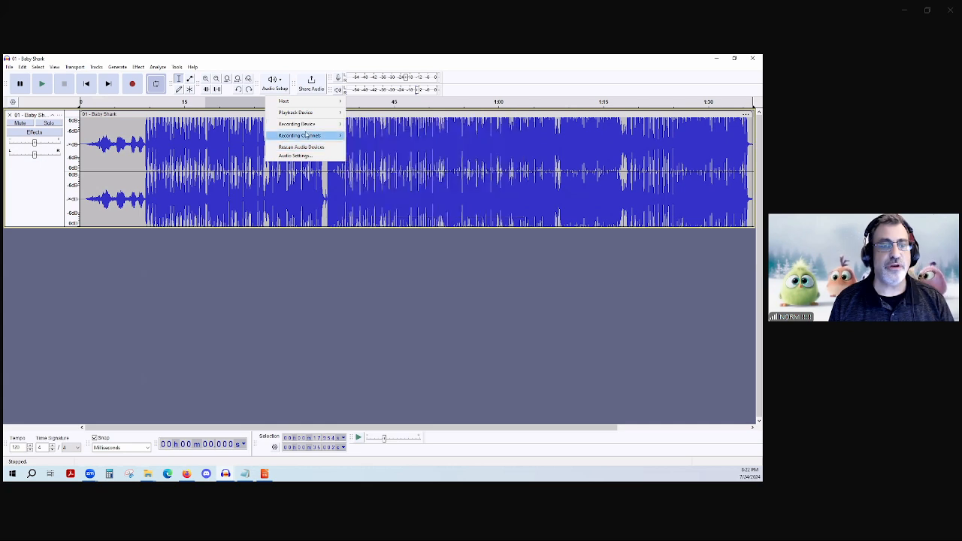
mouse_move(296, 138)
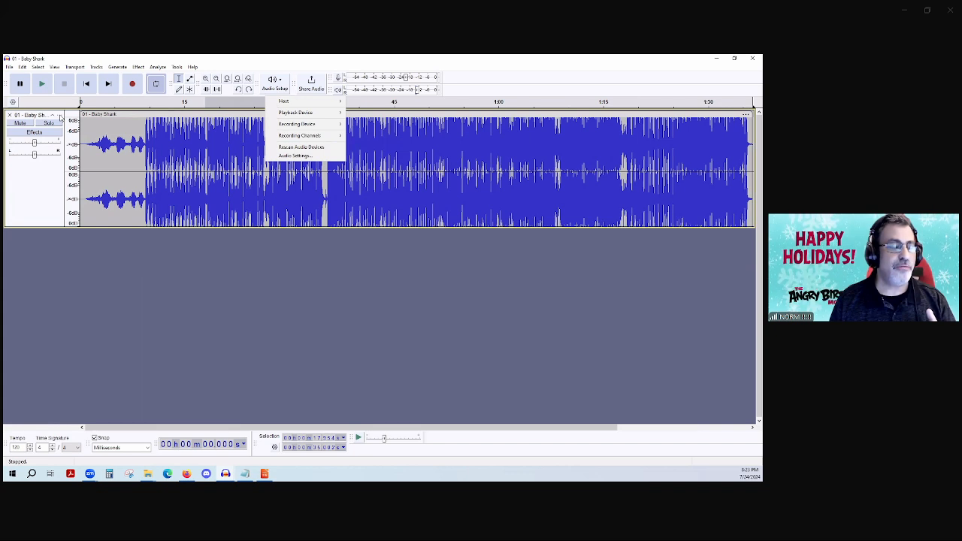
Split the stereo track into separate left and right tracks, enlarge the lower one, and undo the split
click(60, 118)
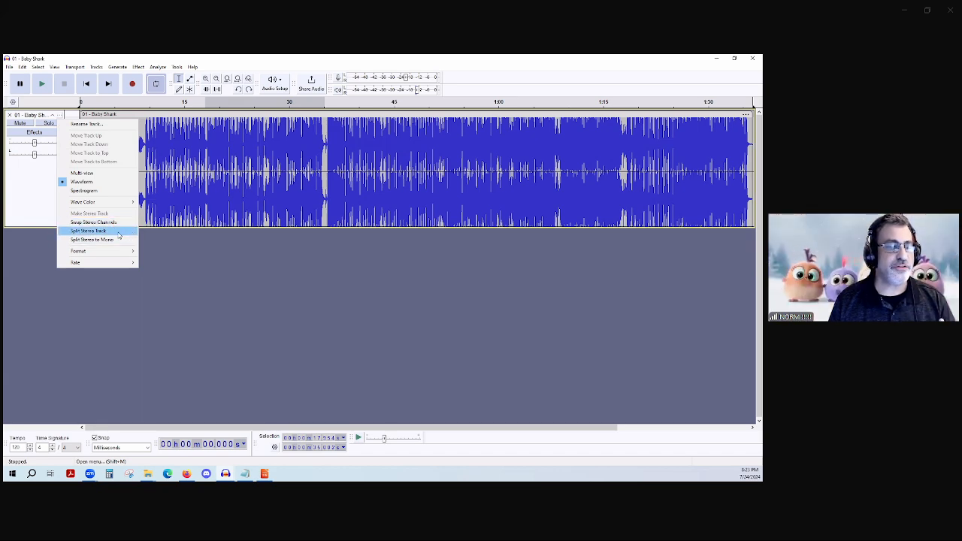
click(117, 231)
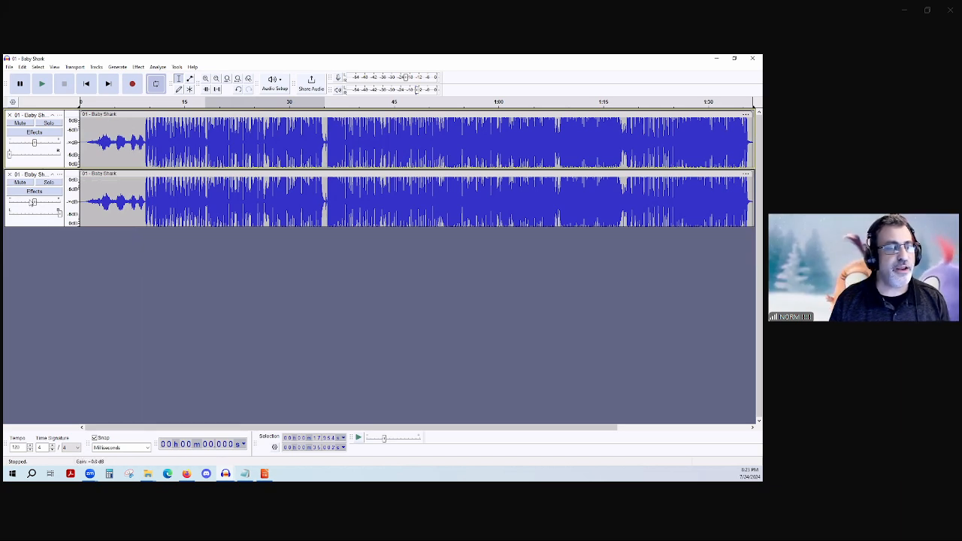
drag(44, 226, 44, 256)
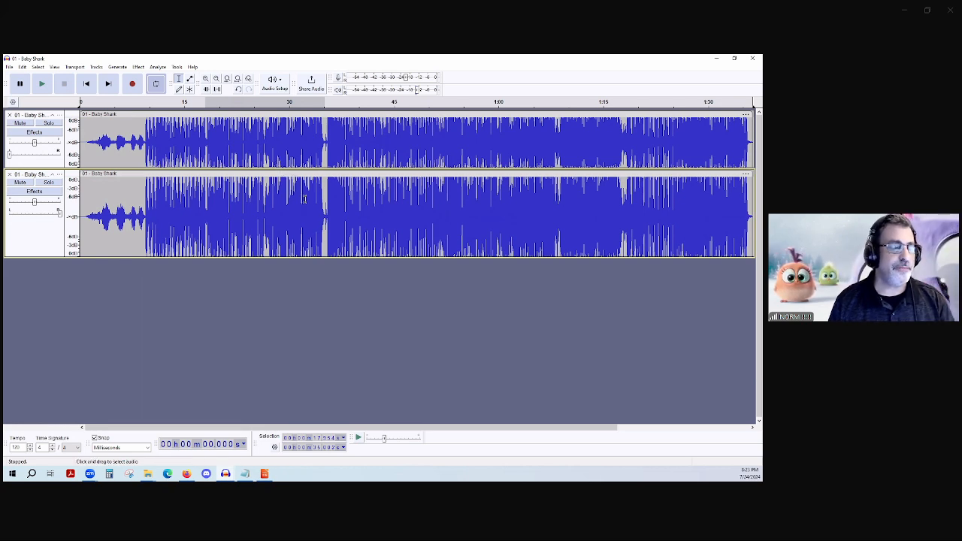
key(ctrl+z)
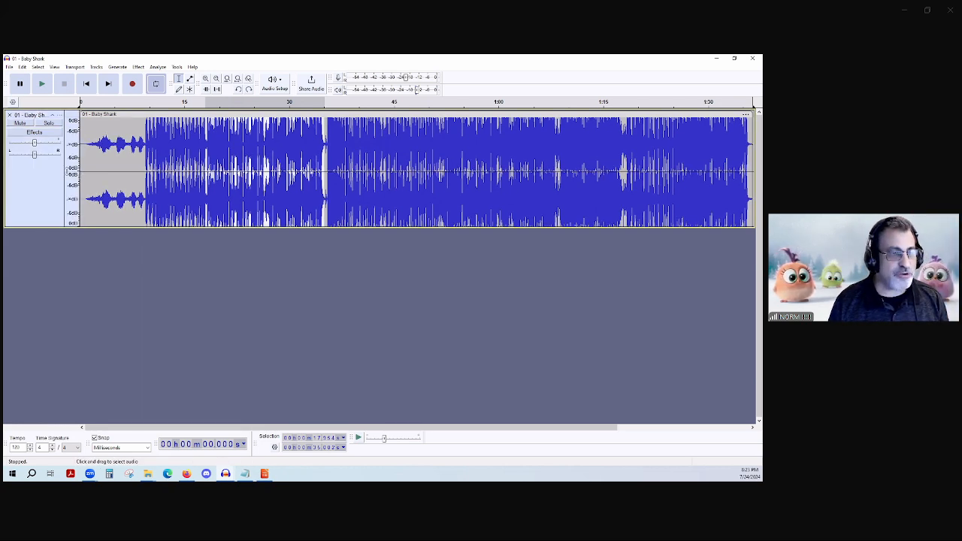
Split the stereo track into two mono tracks and undo the split
right_click(137, 197)
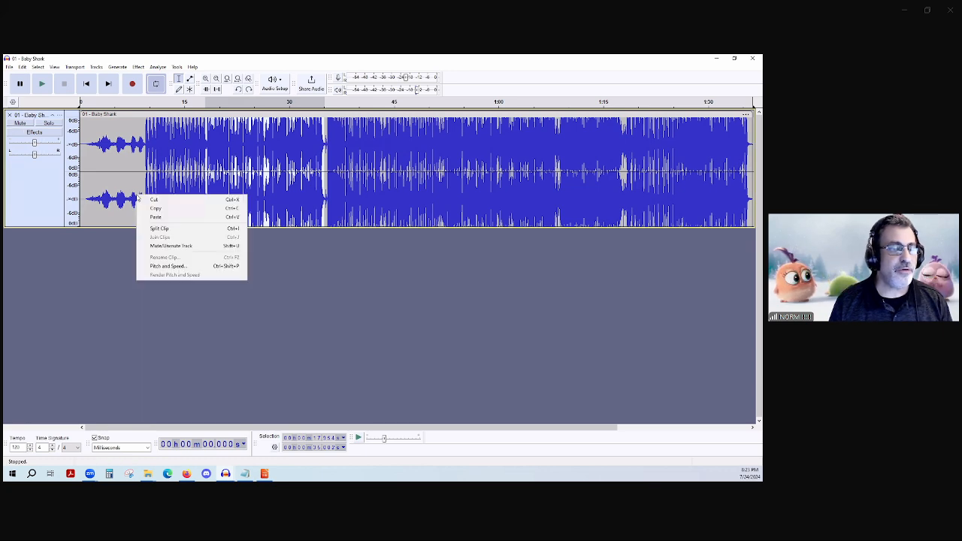
right_click(53, 173)
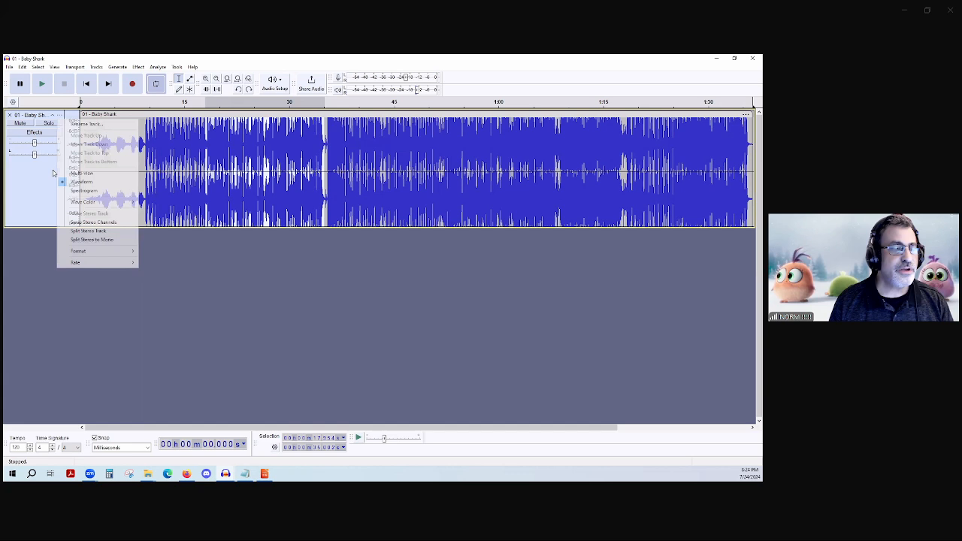
click(93, 240)
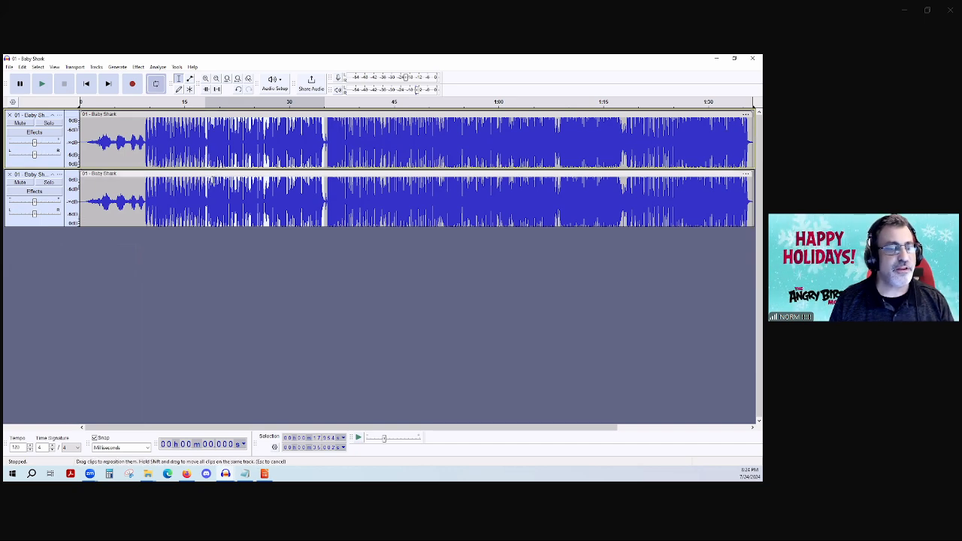
click(116, 180)
Open the clip's pitch and speed settings, select from about 9.5 s to 18.9 s, and briefly play it at the original speed
right_click(116, 180)
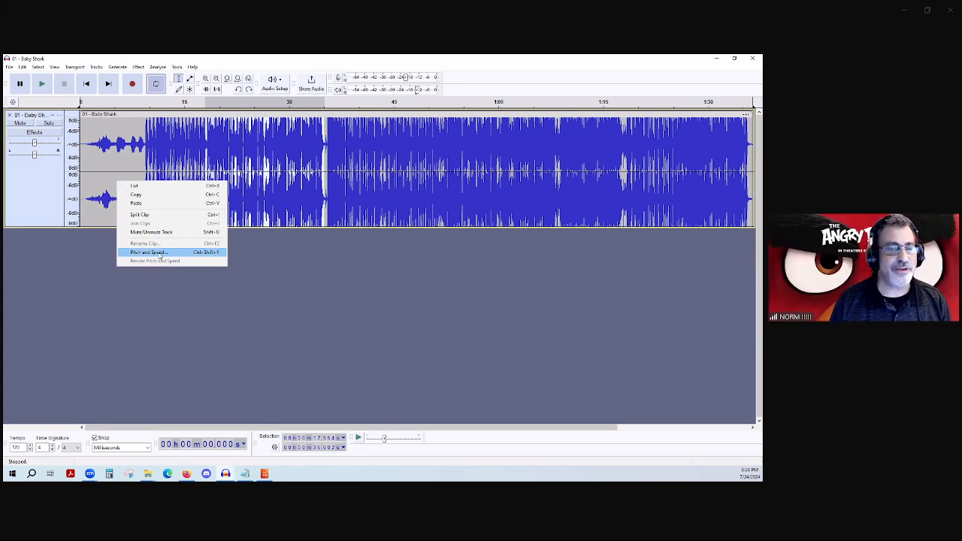
click(160, 253)
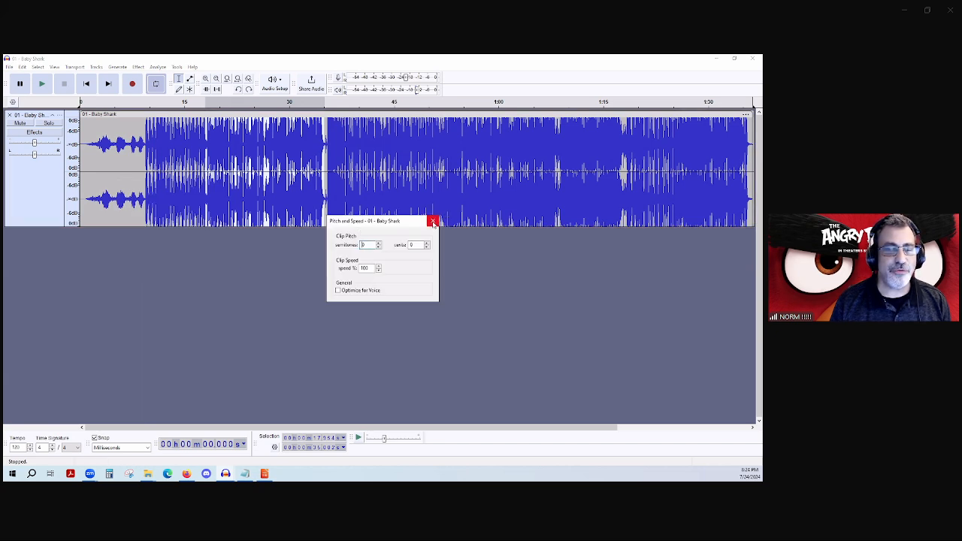
click(146, 148)
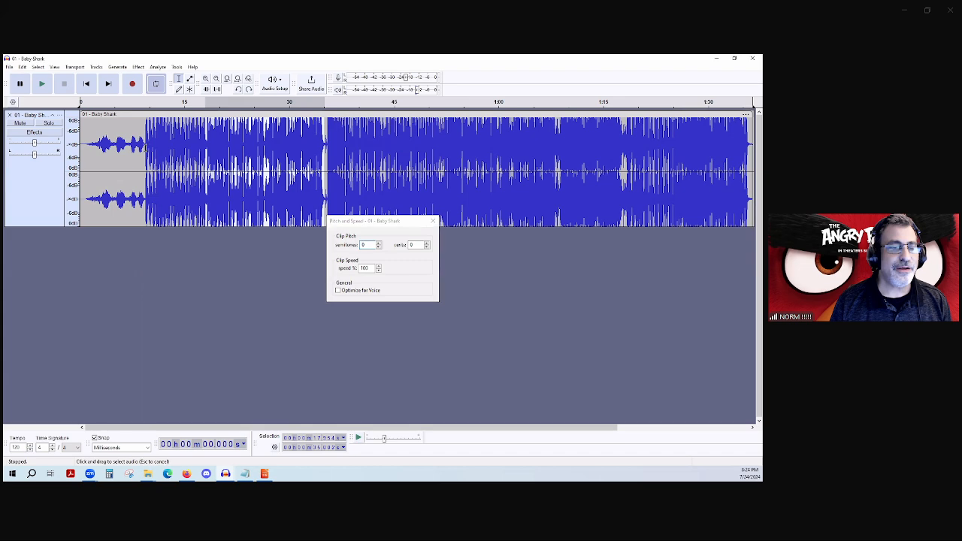
drag(197, 156, 212, 161)
key(space)
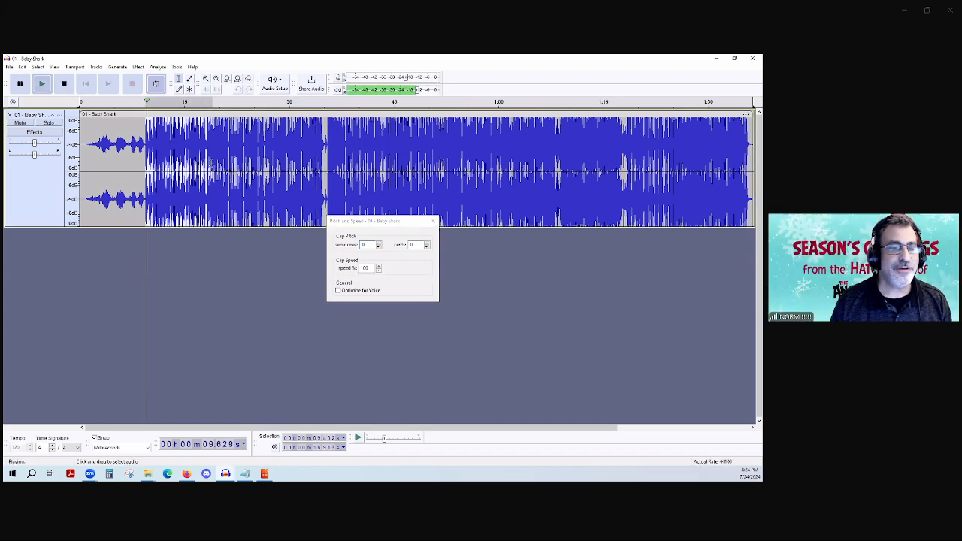
key(space)
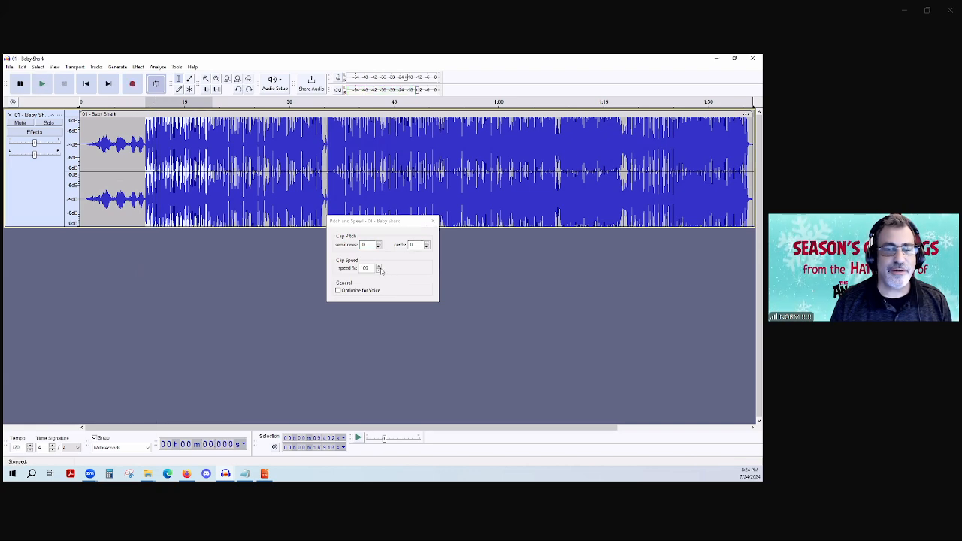
Set the clip speed to 113% and briefly play the track from about 8.3 s
click(379, 266)
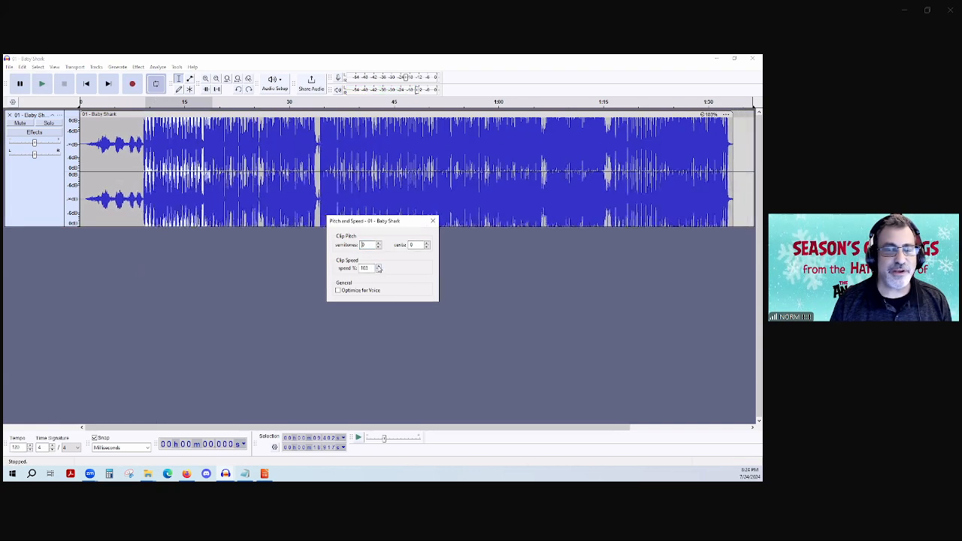
drag(378, 268, 379, 268)
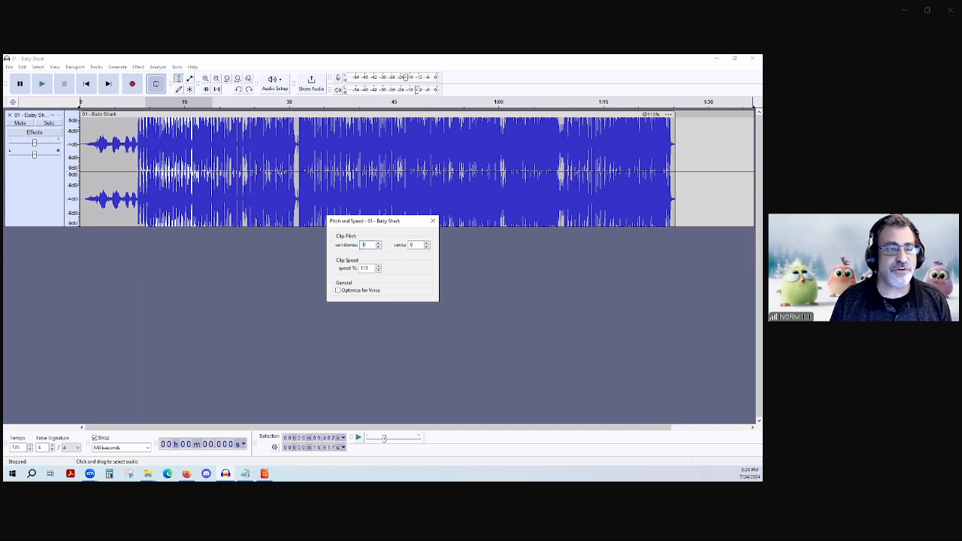
click(137, 154)
key(space)
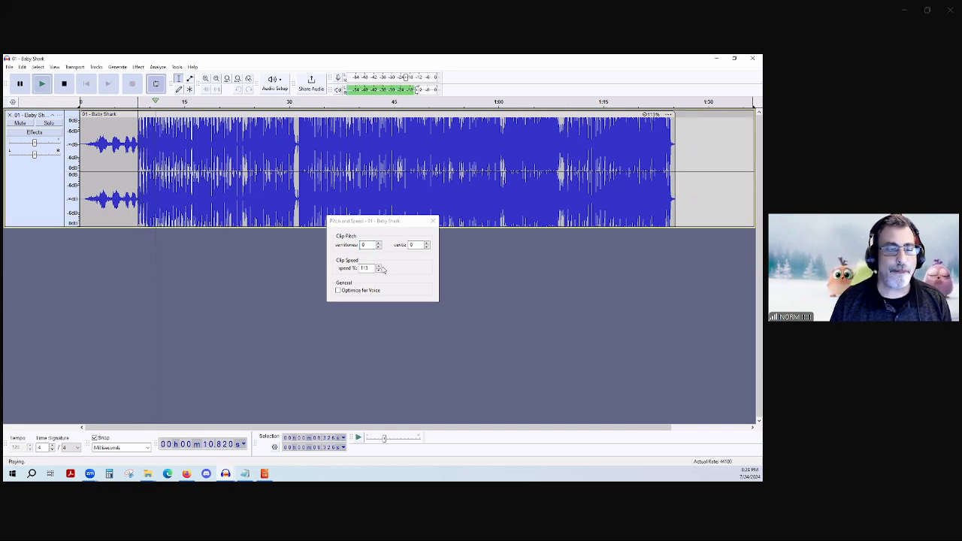
key(space)
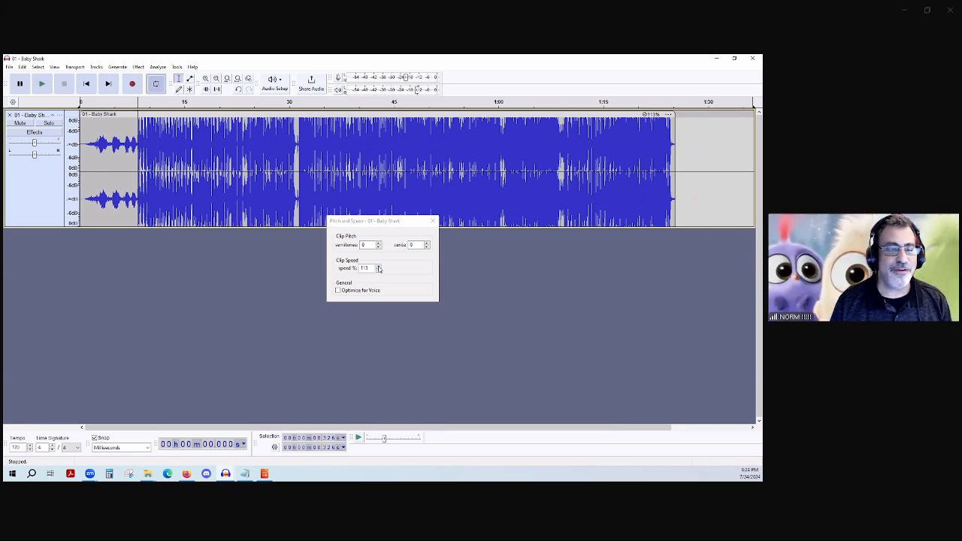
Set the clip speed to 116% and briefly play the track from about 12.4 s
click(378, 267)
click(379, 267)
click(379, 267)
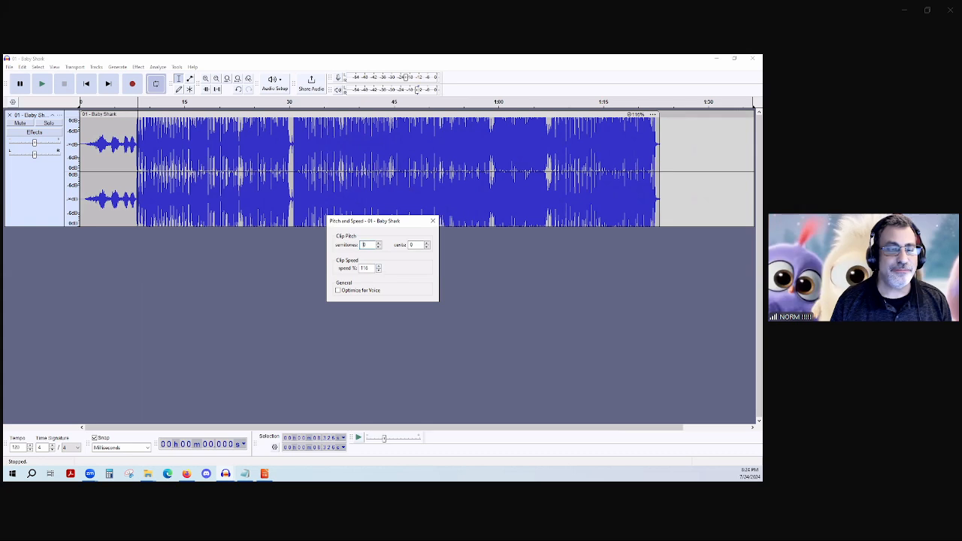
click(166, 165)
key(space)
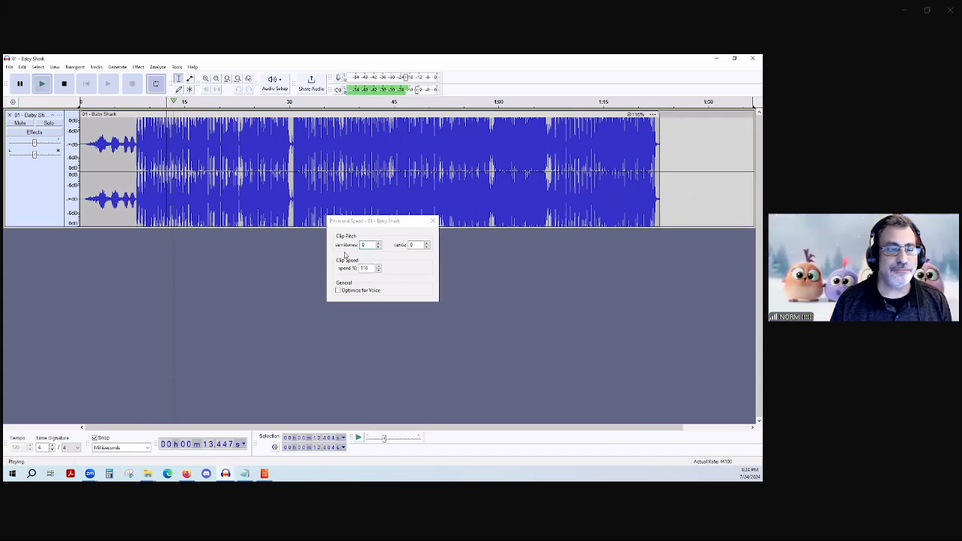
key(space)
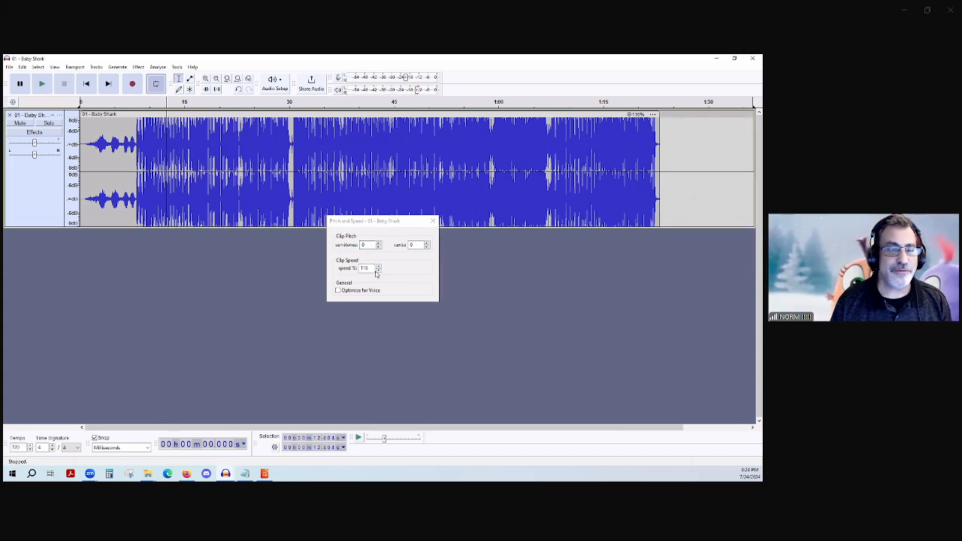
Set the clip speed to 90% and start playing the track from about 24 s
click(379, 270)
drag(379, 272, 379, 273)
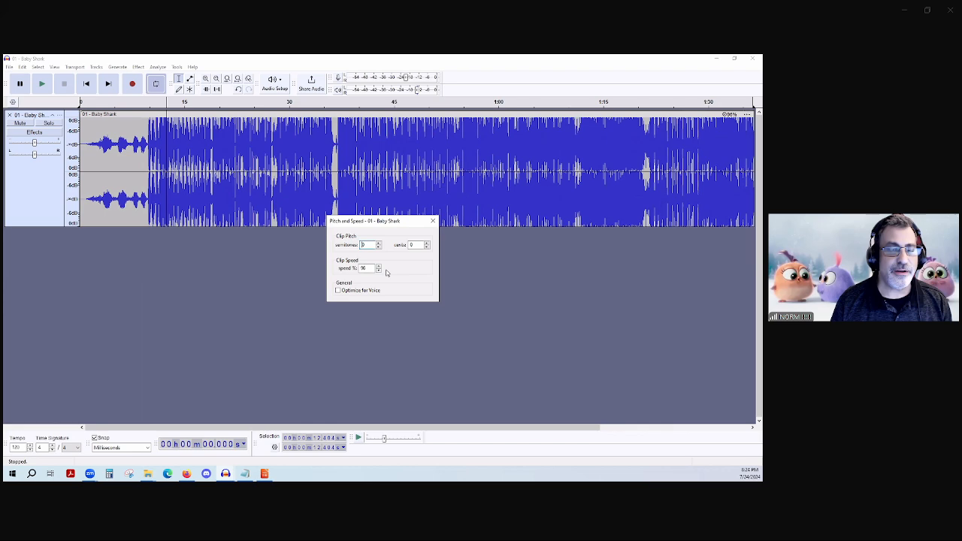
click(379, 271)
click(379, 271)
click(378, 271)
click(379, 271)
click(379, 271)
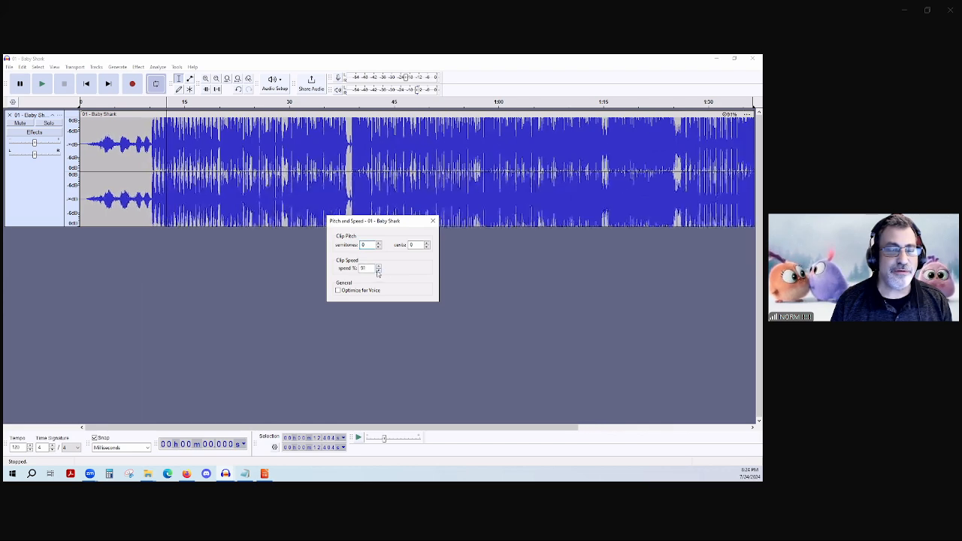
click(378, 271)
click(249, 197)
key(space)
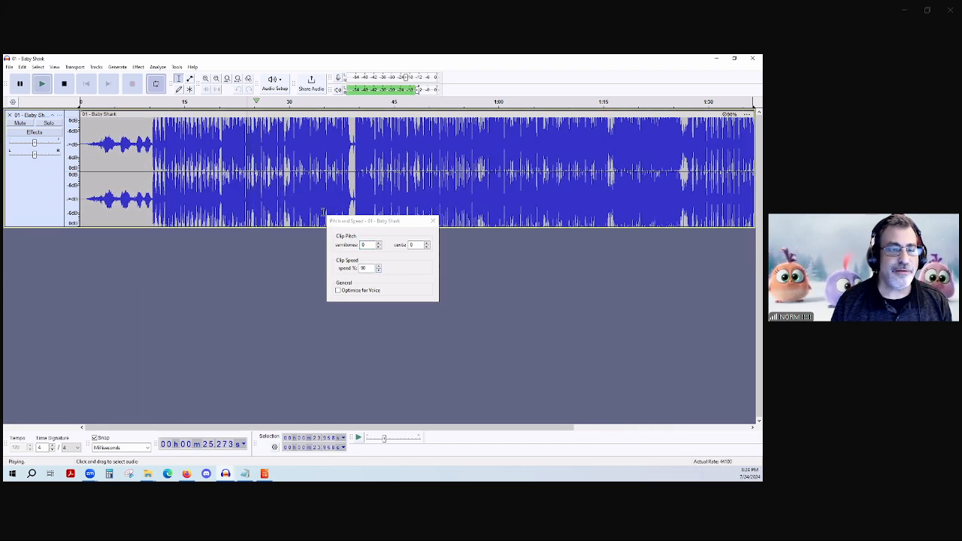
Lower the clip pitch to -10 semitones while the track plays, and reset it to 0
click(379, 245)
click(380, 247)
click(379, 246)
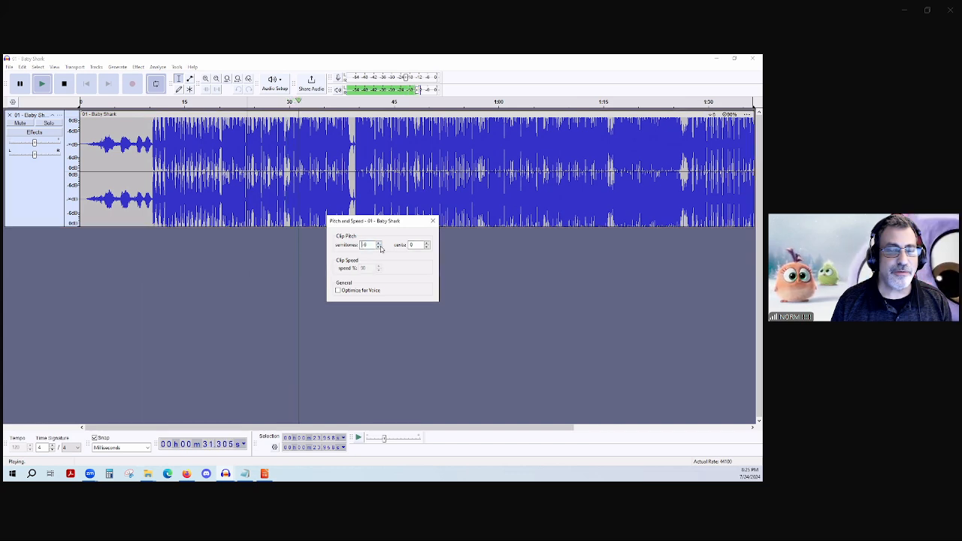
click(379, 246)
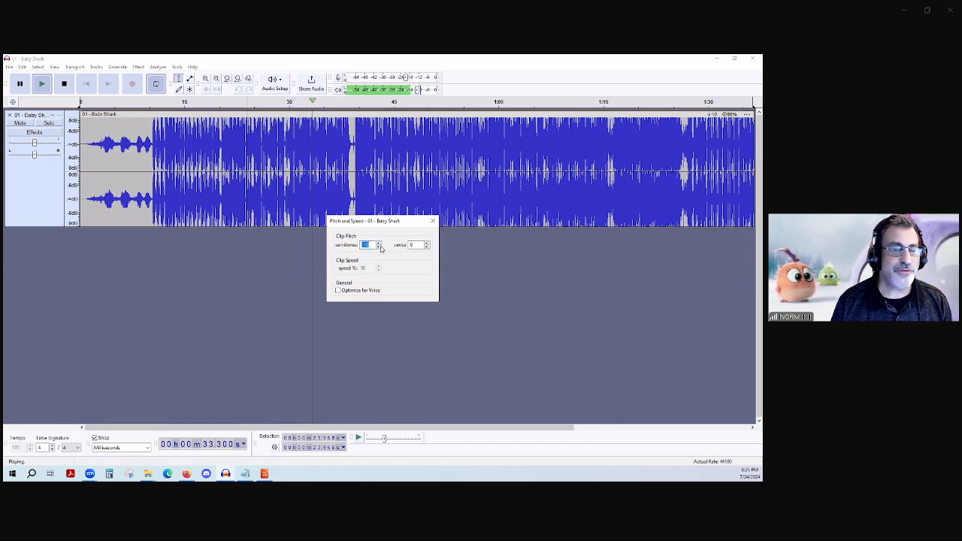
key(BackSpace)
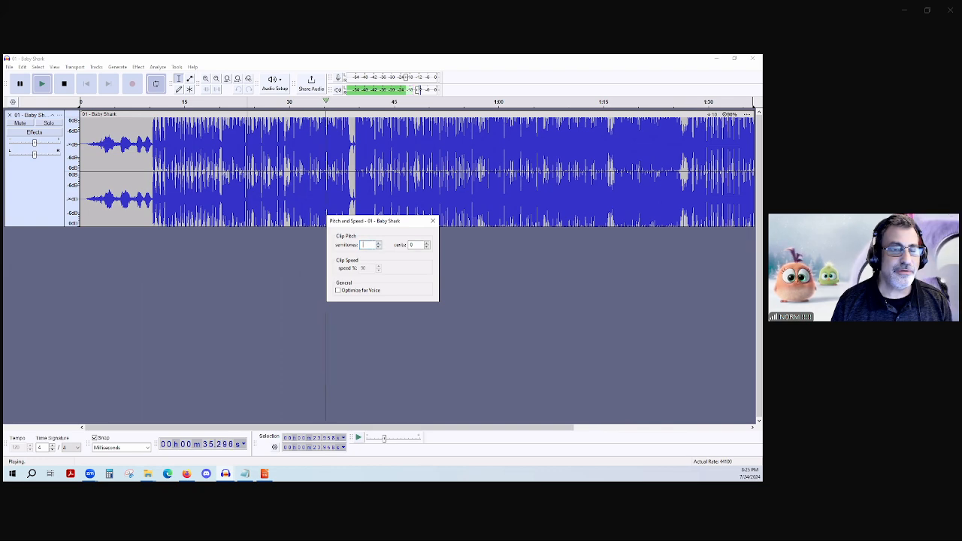
text(0)
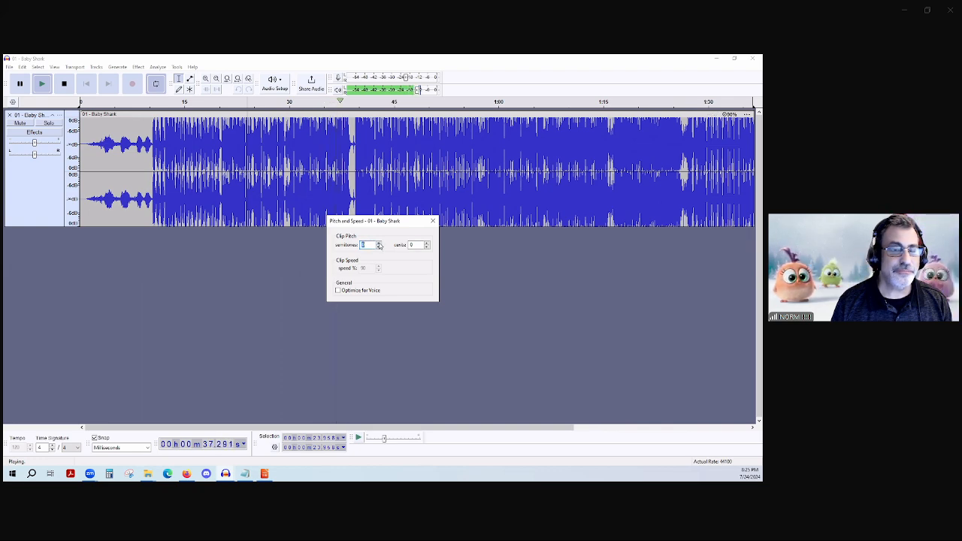
Set the clip pitch to 5 and then -12 semitones during playback, stop the track and close the pitch and speed settings
click(379, 244)
click(379, 243)
click(379, 244)
click(379, 243)
click(379, 243)
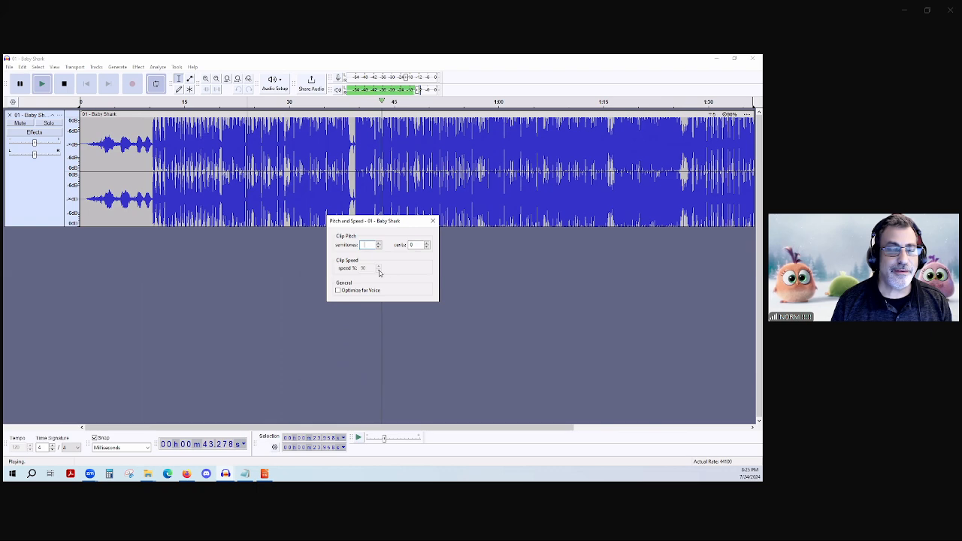
click(271, 203)
key(space)
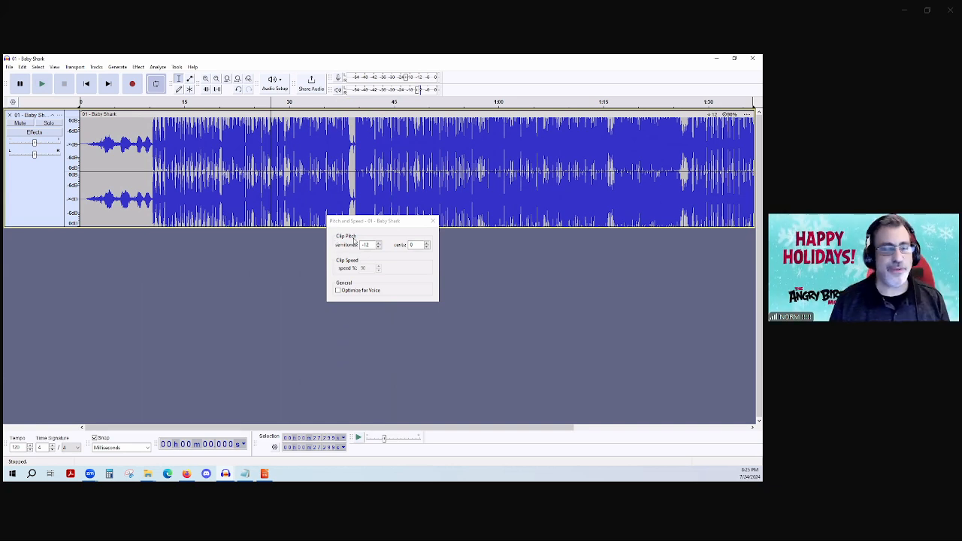
click(432, 221)
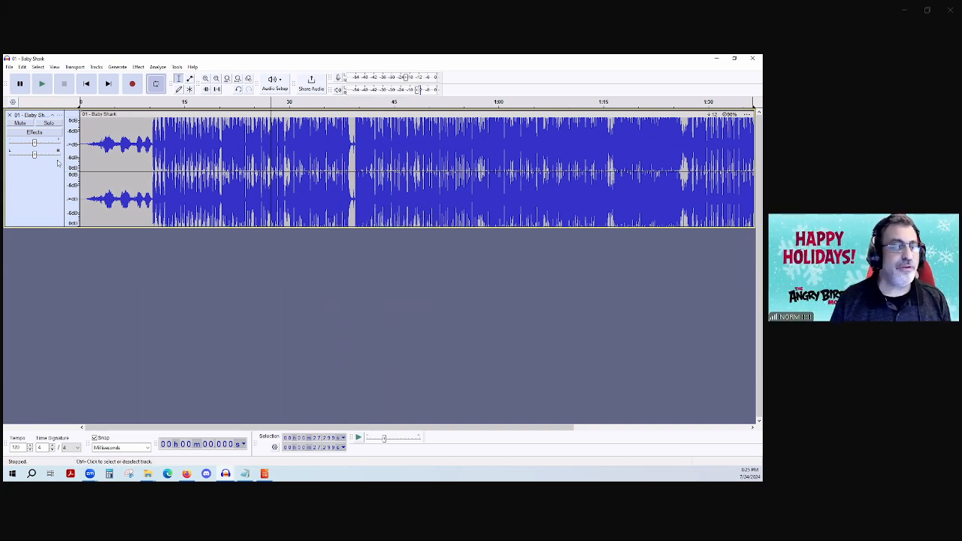
Try to apply the Change Pitch effect without any audio selected and dismiss the dialog
click(137, 67)
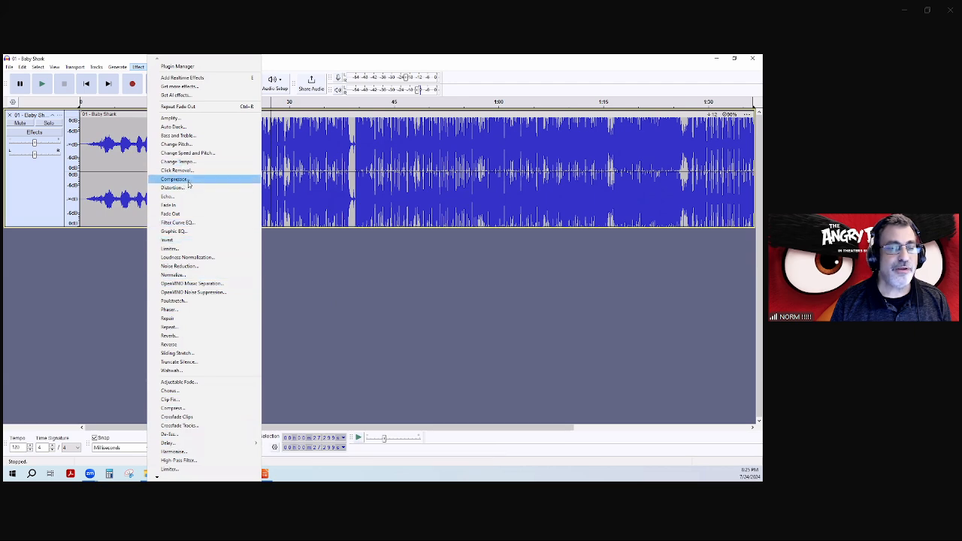
click(180, 145)
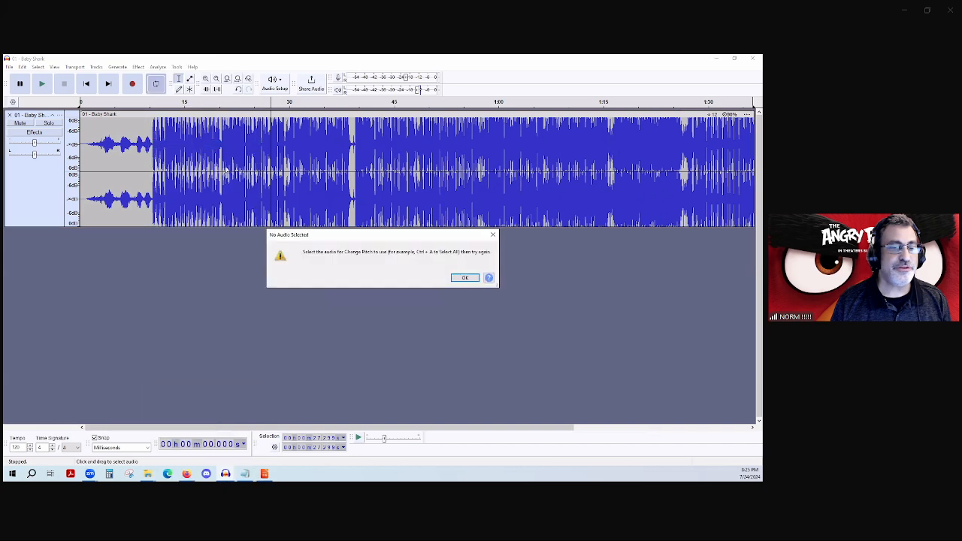
click(465, 277)
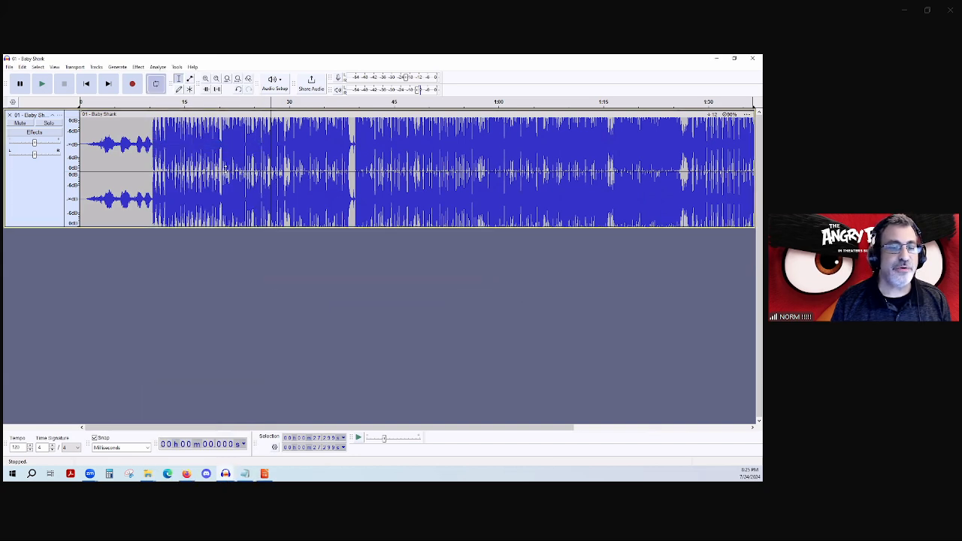
Briefly play the track from about 10.8 s, stop it, and undo the clip's pitch and speed changes
click(155, 150)
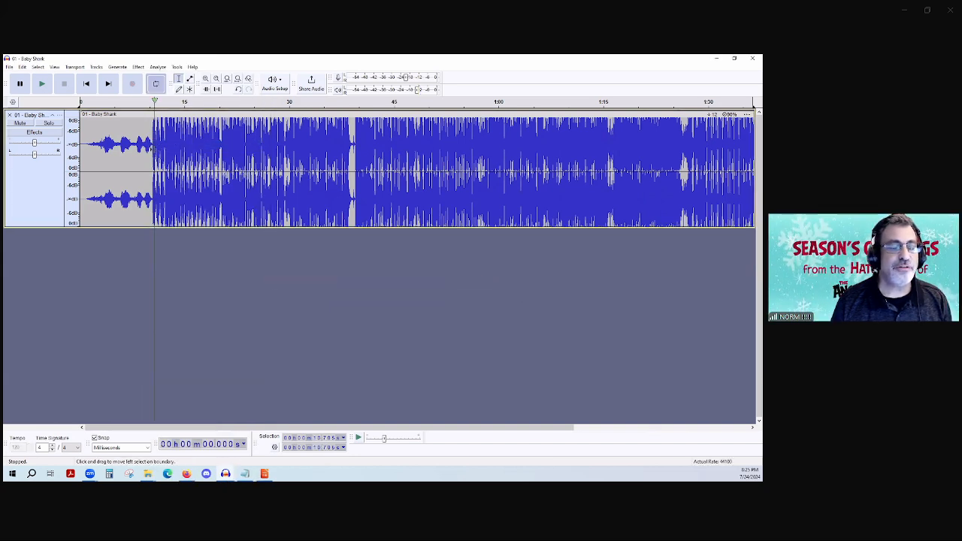
key(space)
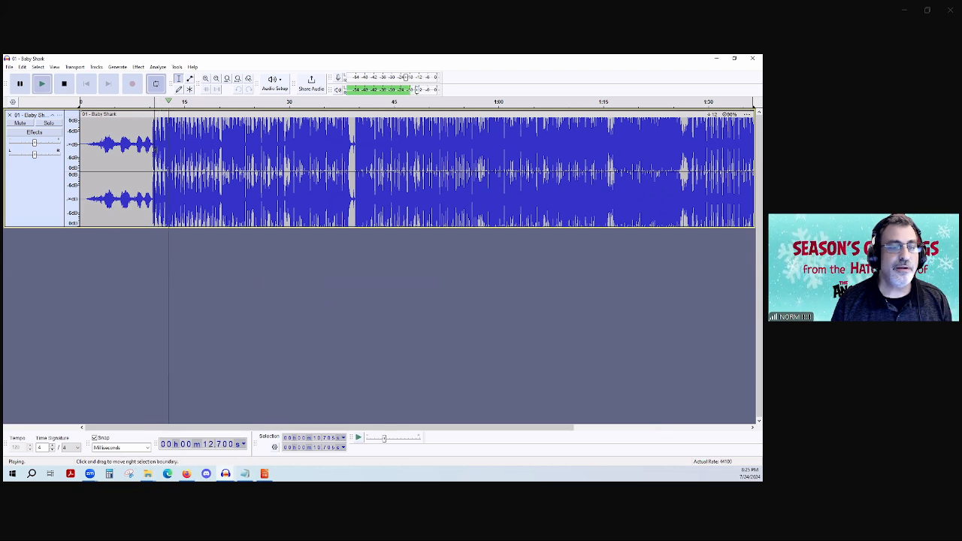
key(space)
key(ctrl+z)
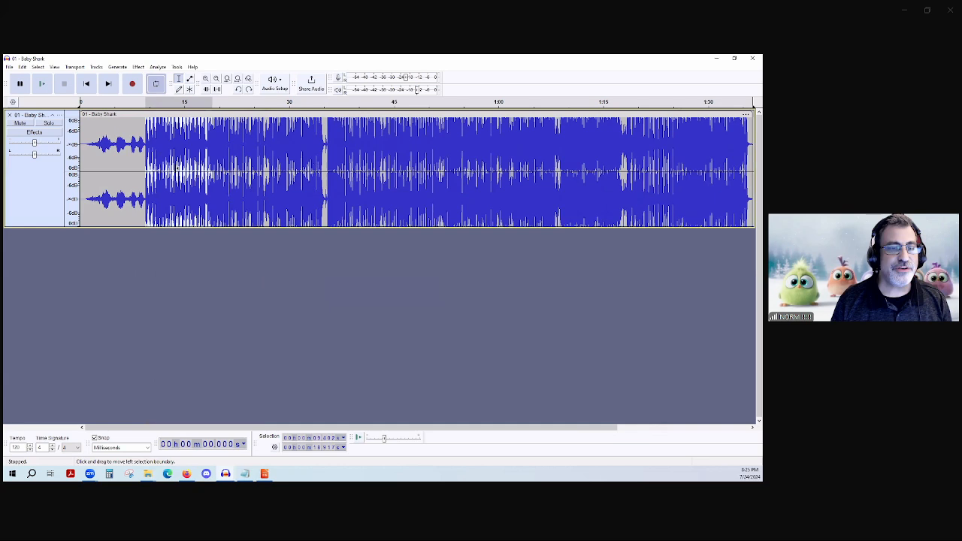
key(space)
key(space)
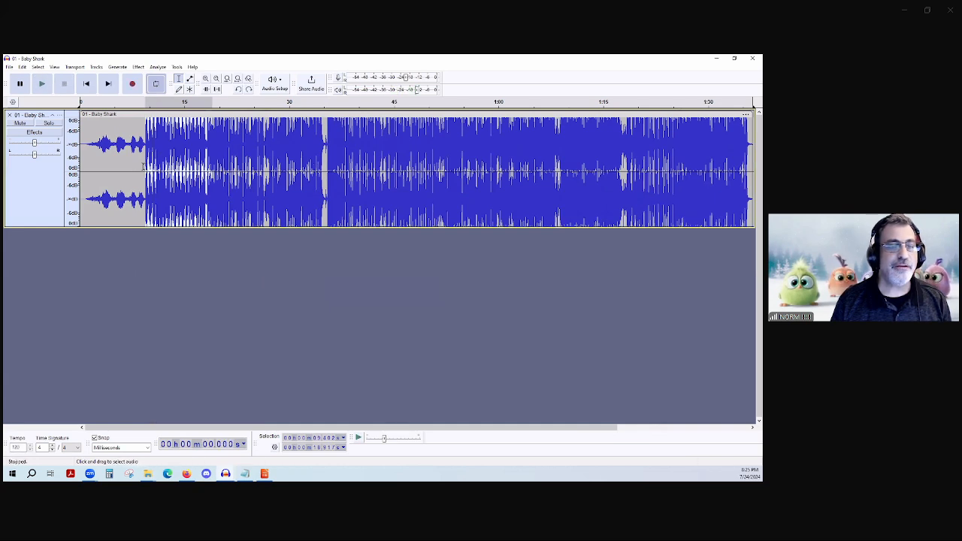
Play the track with its original pitch and speed, and stop it after a few seconds
drag(143, 166, 209, 169)
click(206, 163)
key(space)
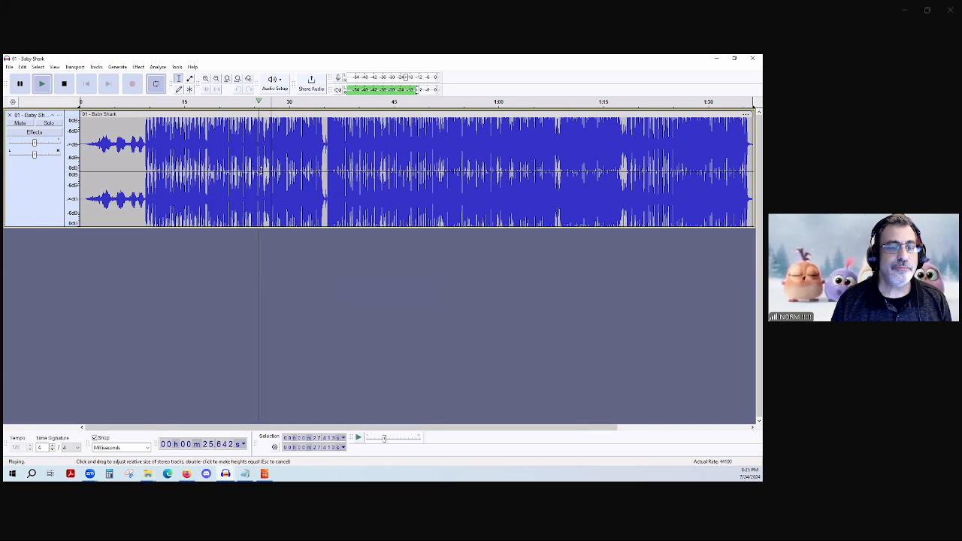
key(space)
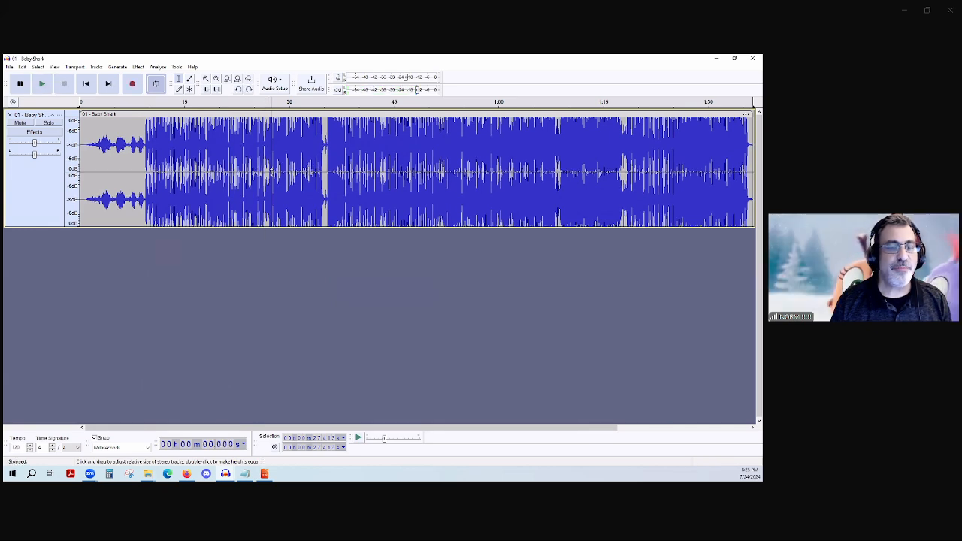
Select the passage from about 26 s to 35 s, play it briefly and stop playback
drag(324, 174, 266, 179)
key(space)
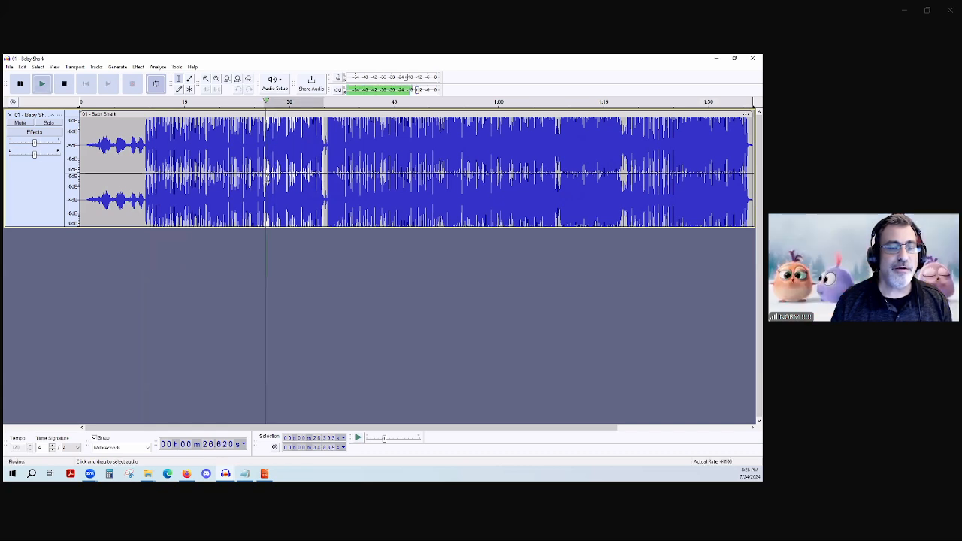
right_click(268, 181)
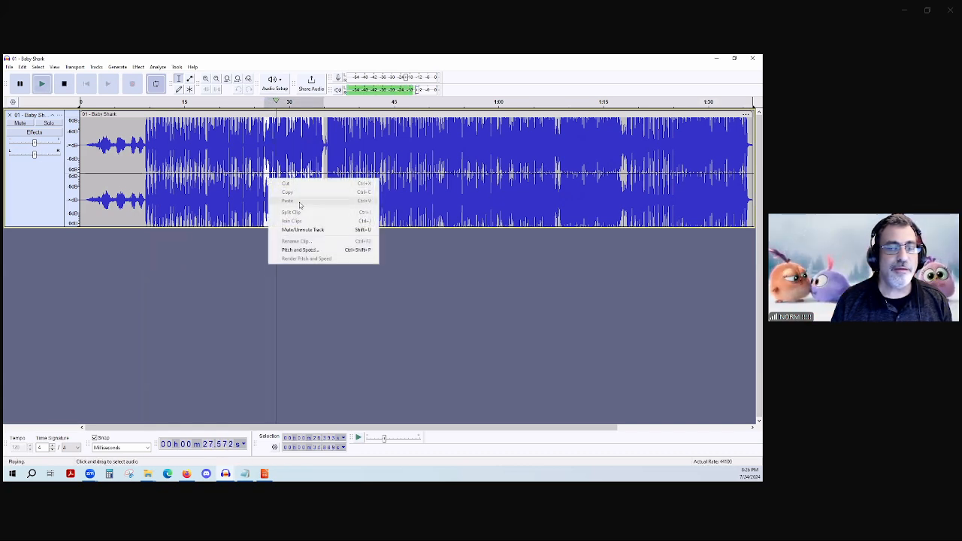
click(279, 163)
key(space)
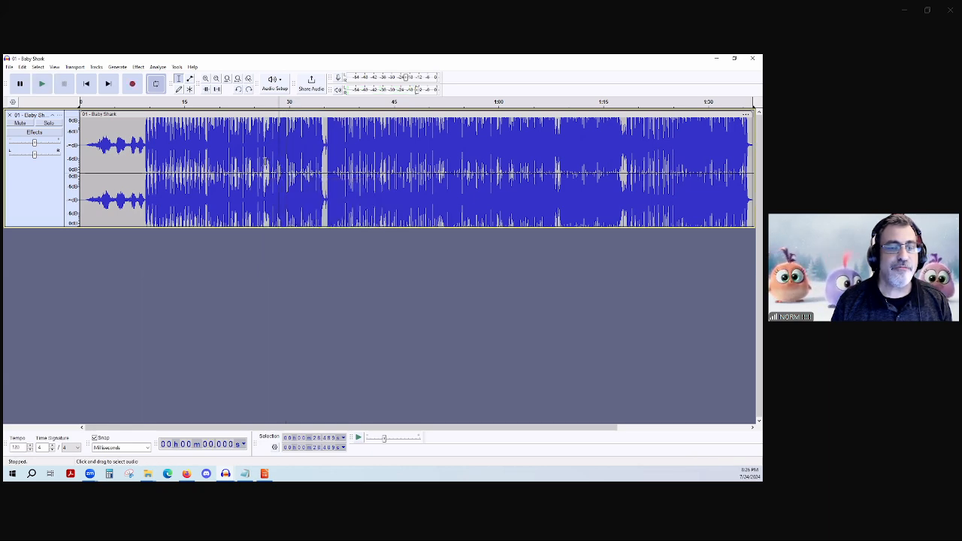
Select from about 26 s to 36 s, examine the Filter Curve EQ effect and close it without applying
drag(264, 162, 330, 203)
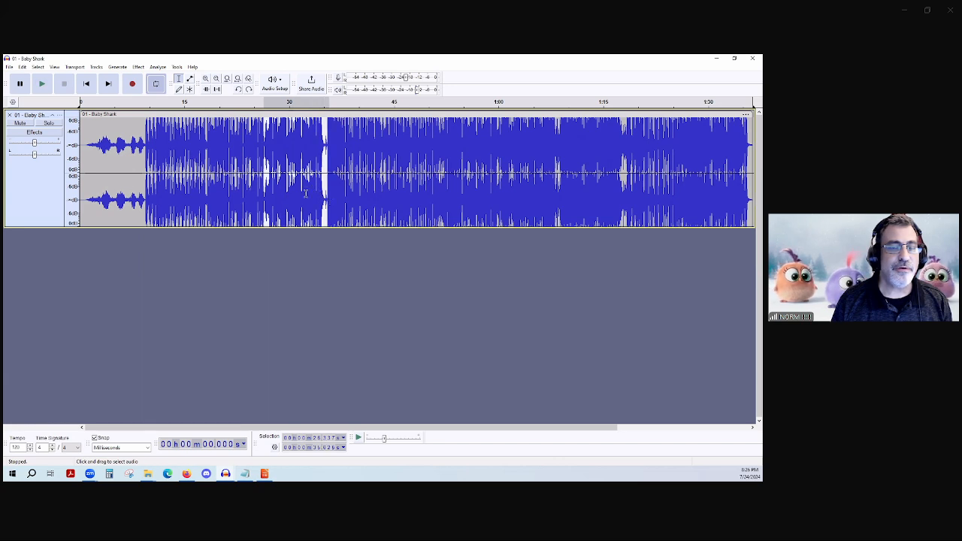
click(138, 67)
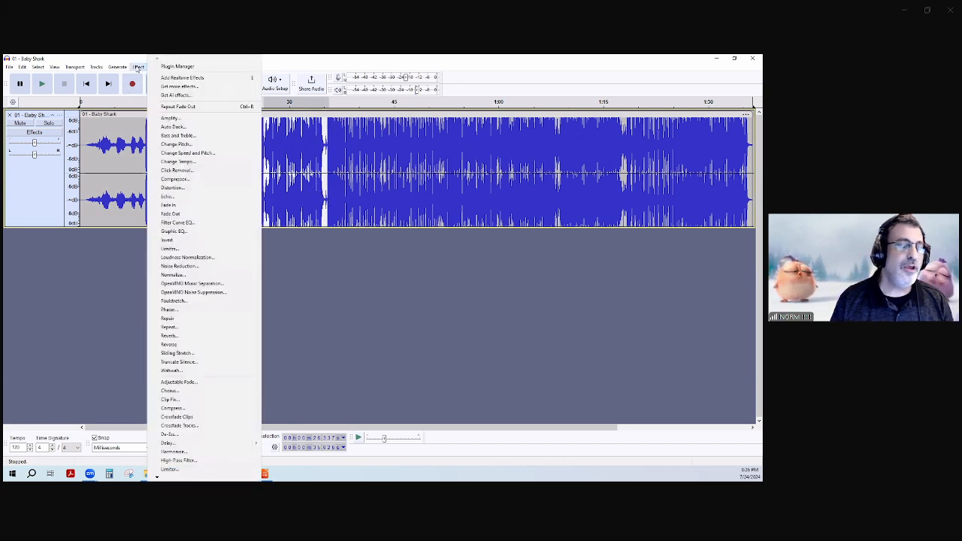
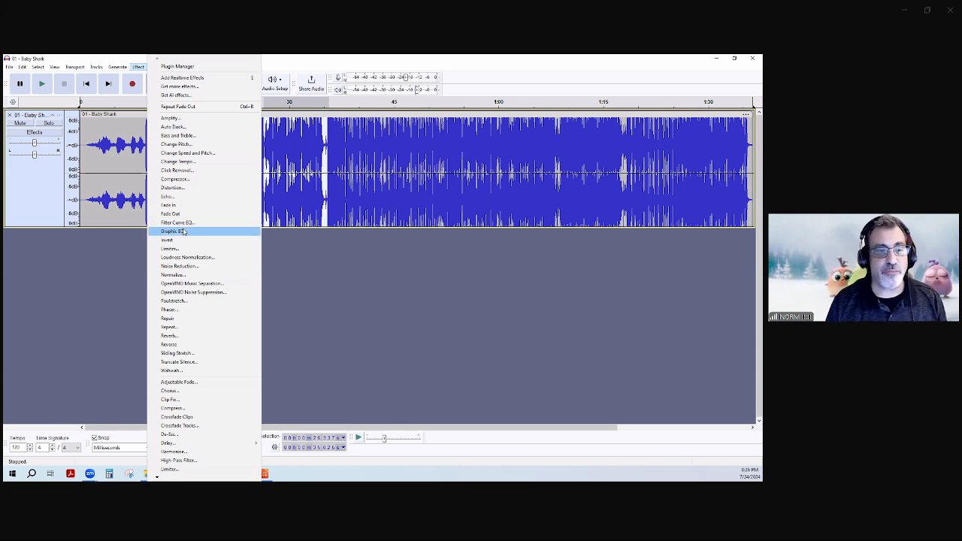
click(178, 222)
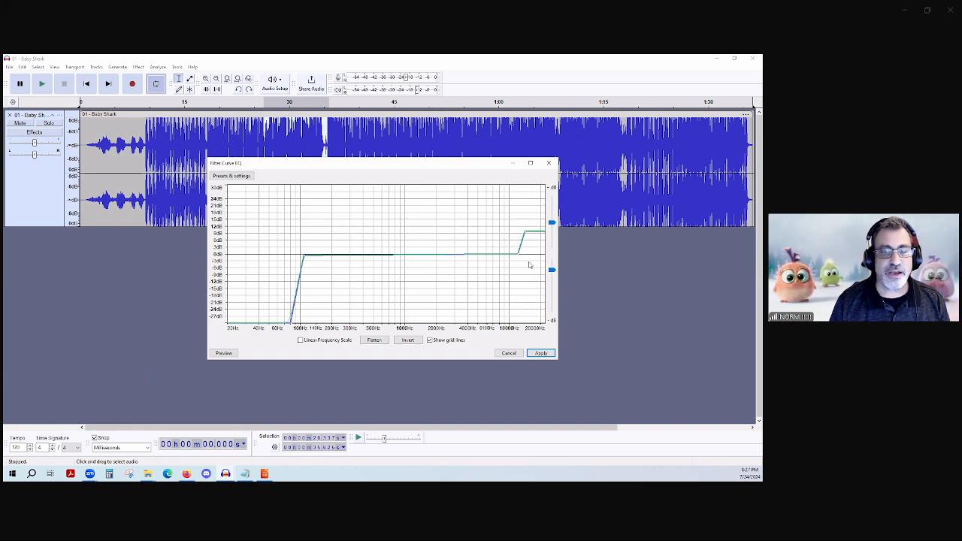
click(549, 163)
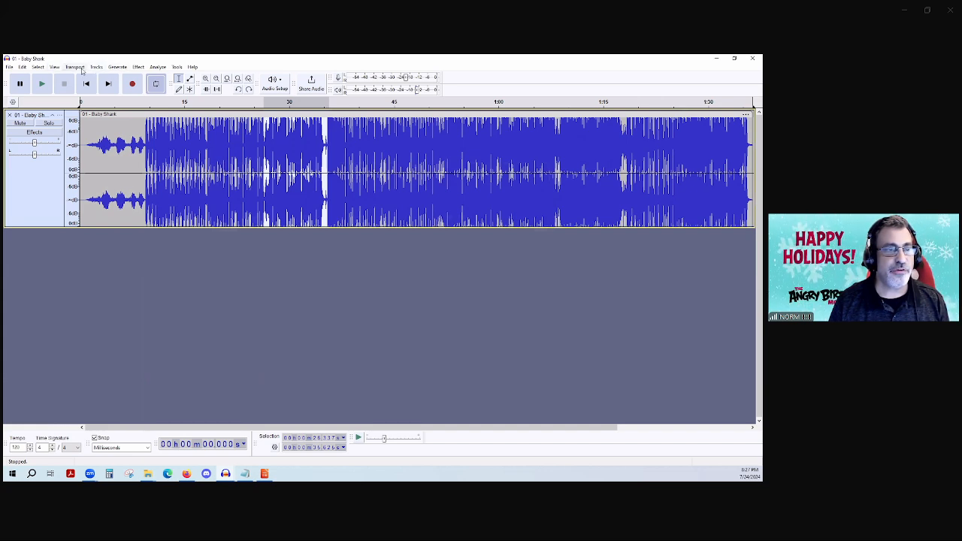
Select the whole track and open the Loudness Normalization effect
click(96, 67)
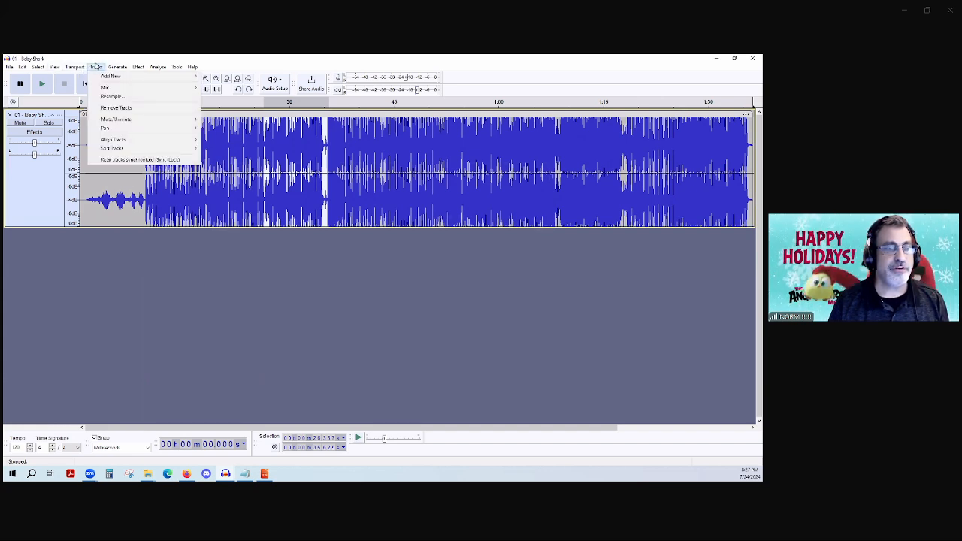
mouse_move(108, 67)
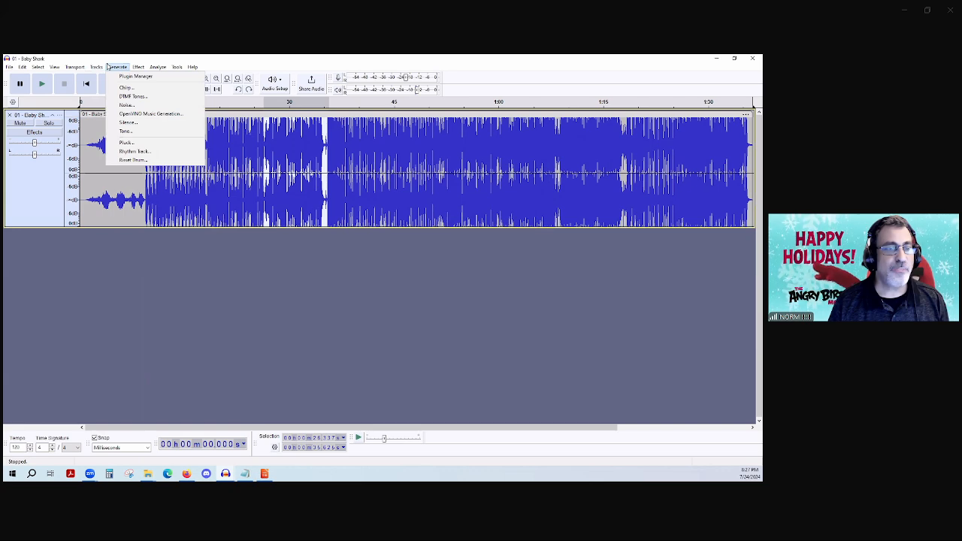
click(41, 189)
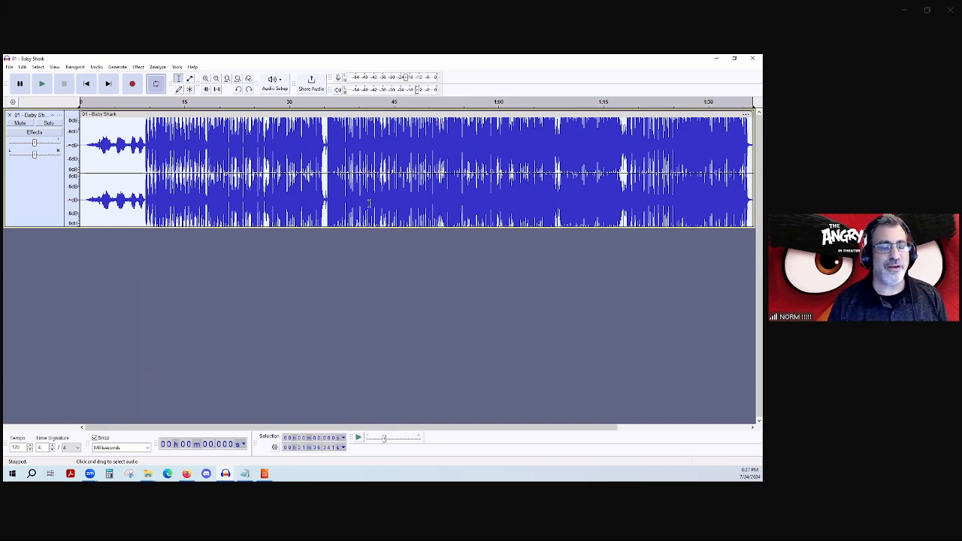
click(120, 67)
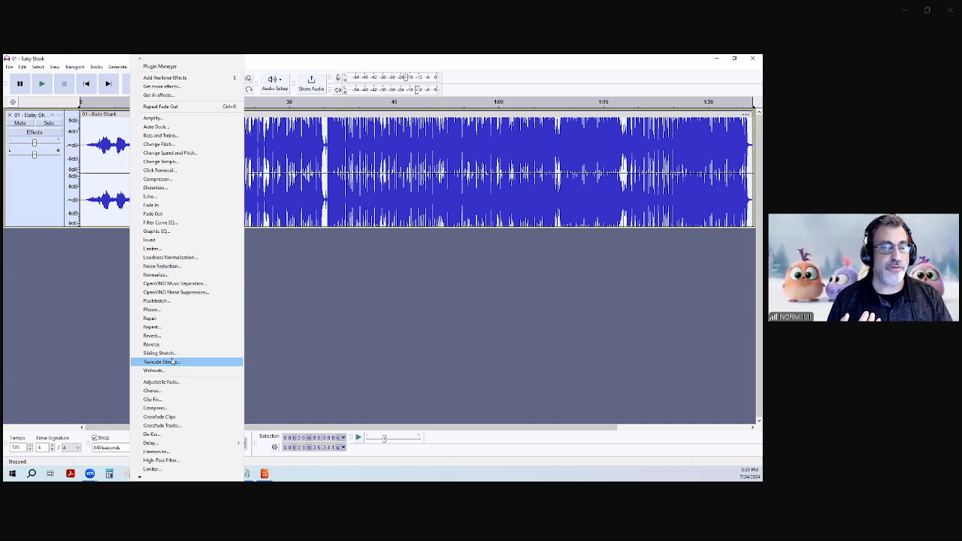
click(181, 259)
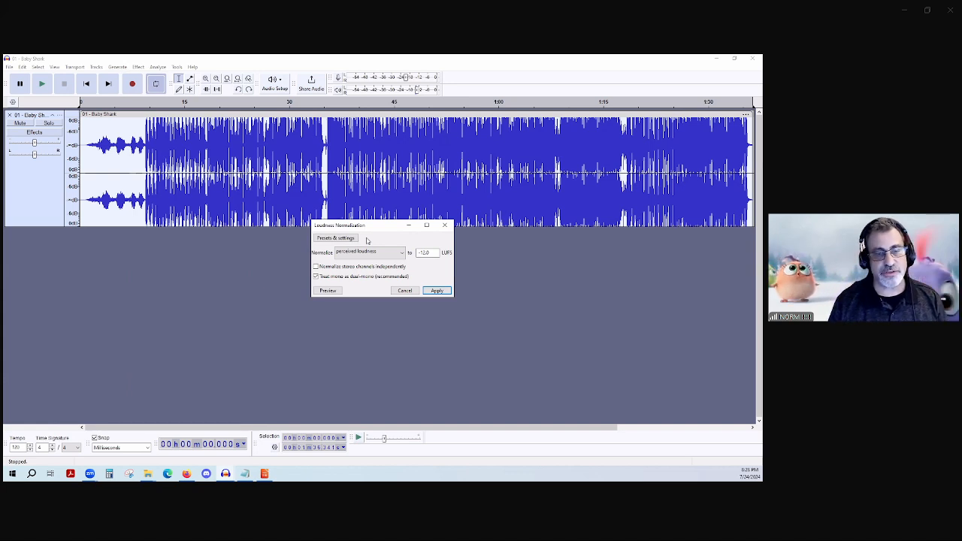
Inspect the normalization methods and the target level, and switch the method to RMS
click(403, 255)
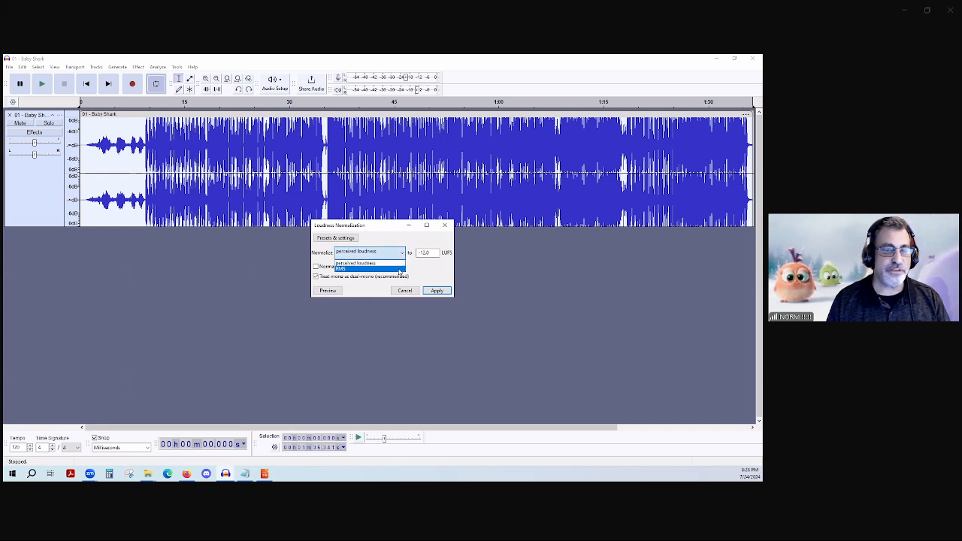
click(399, 273)
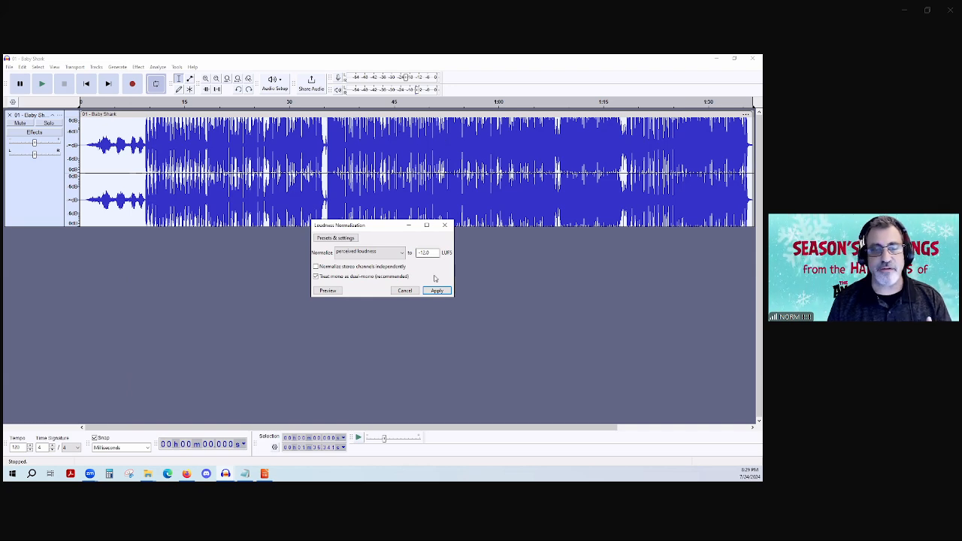
double_click(425, 253)
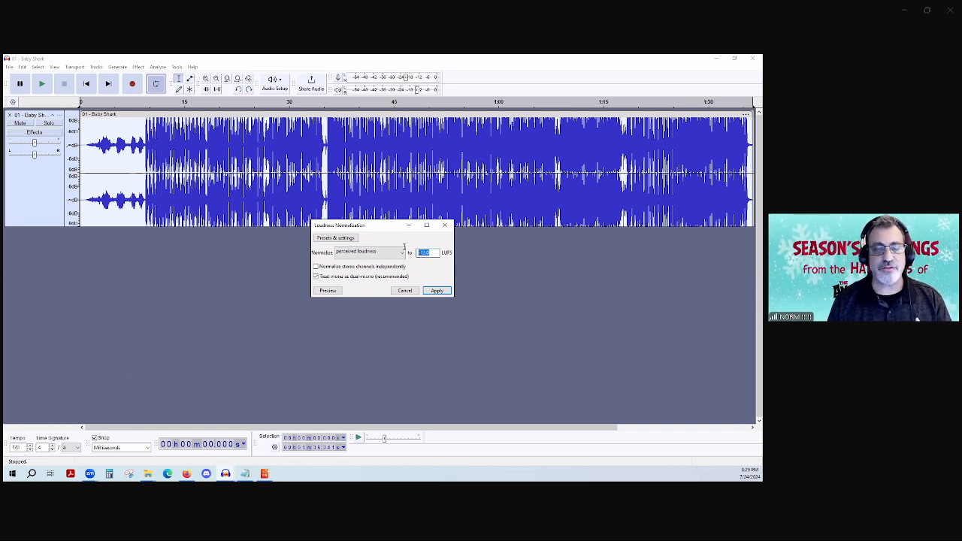
click(438, 253)
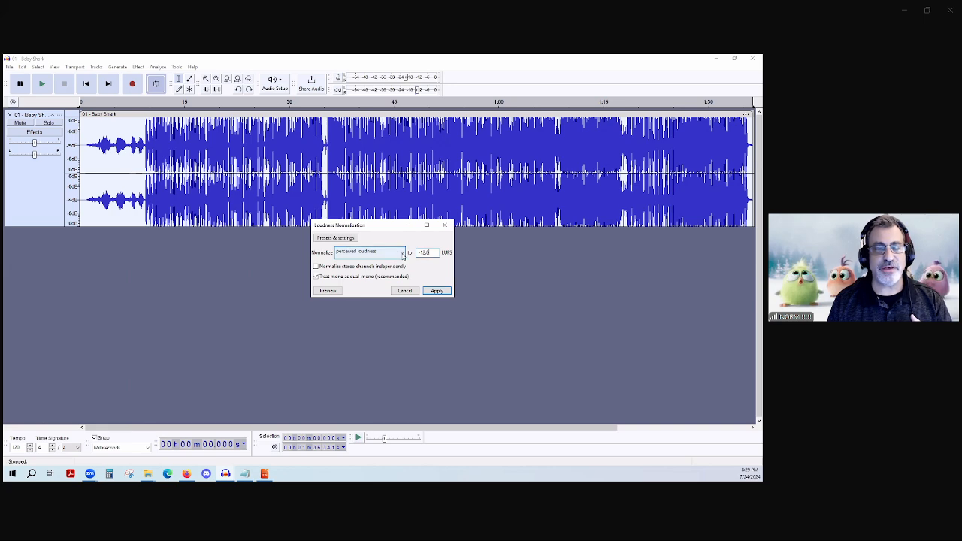
click(402, 253)
click(360, 270)
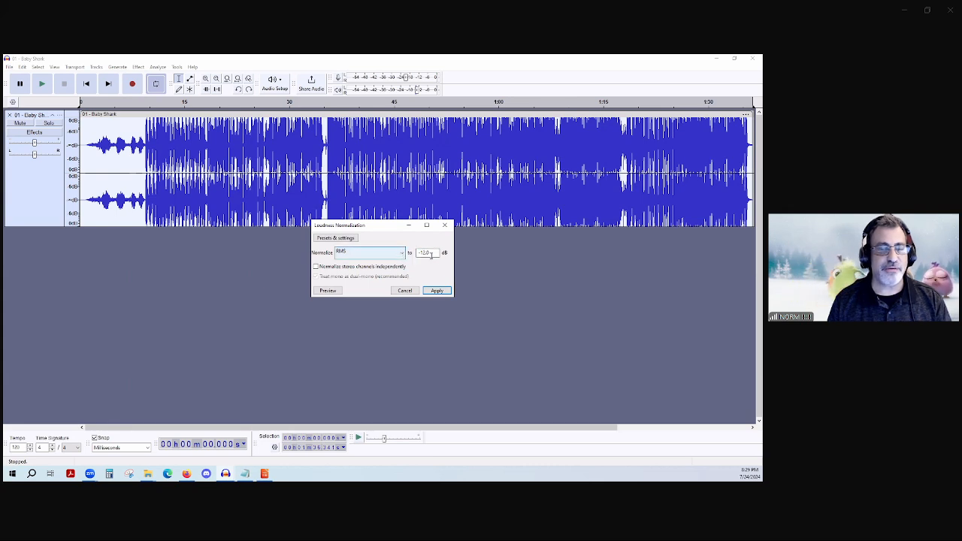
drag(434, 254, 413, 253)
click(431, 253)
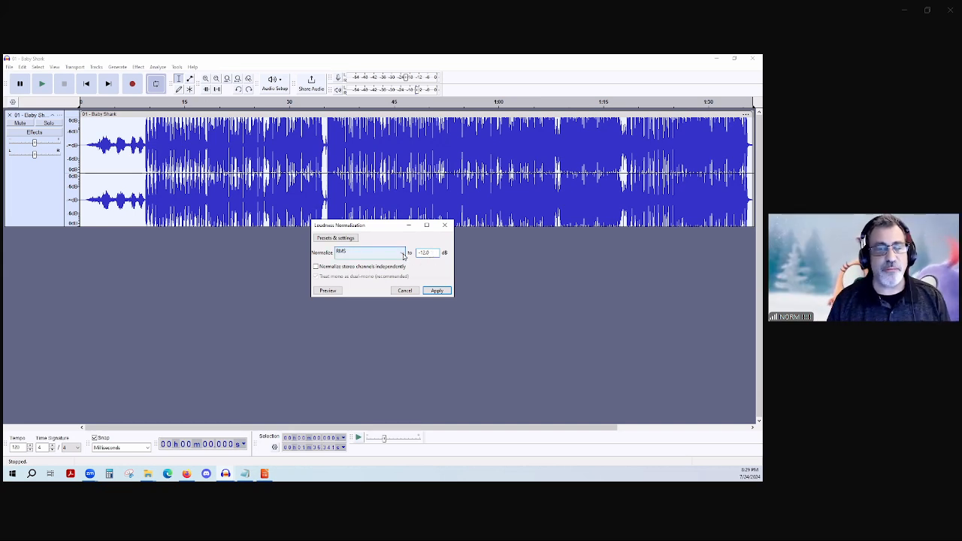
Set the method to perceived loudness and normalize the whole track to -12.0 LUFS
click(403, 254)
click(372, 263)
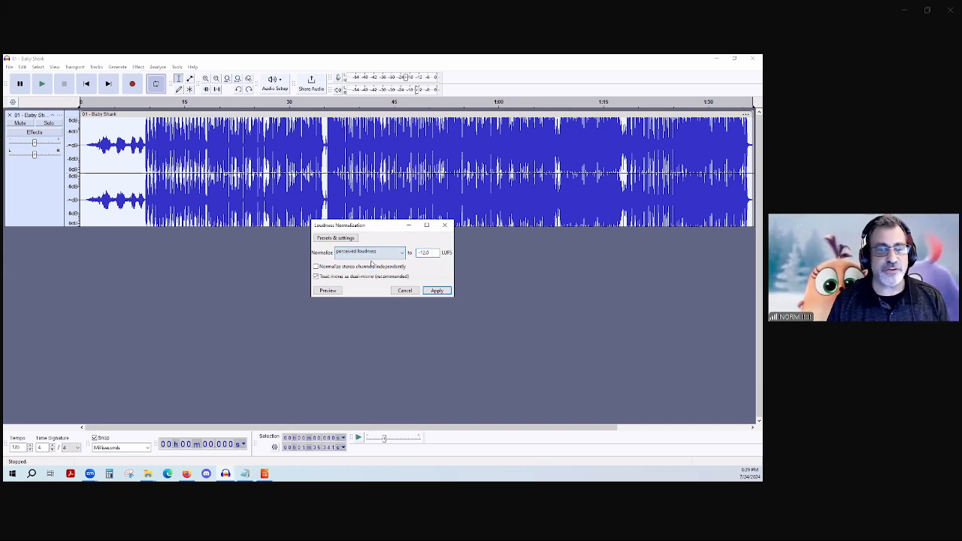
click(436, 290)
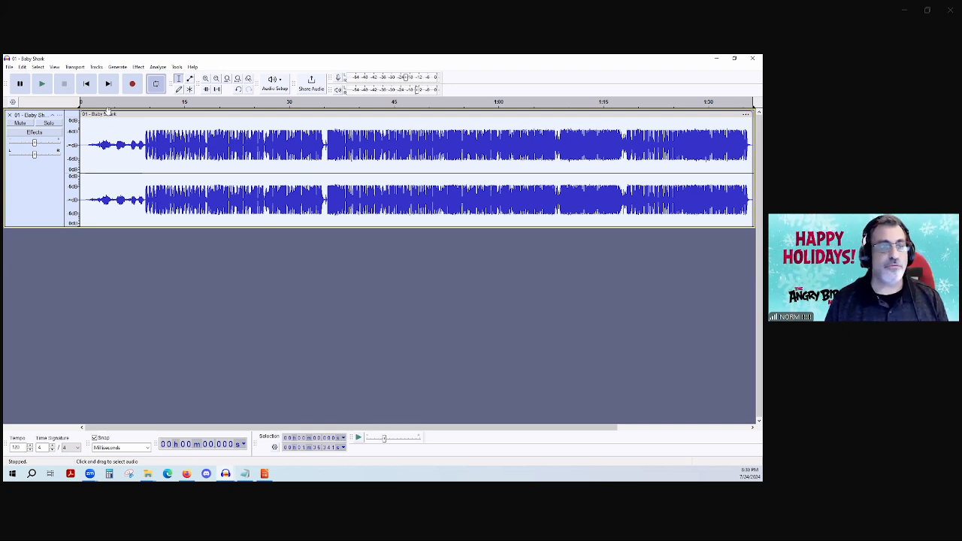
click(9, 67)
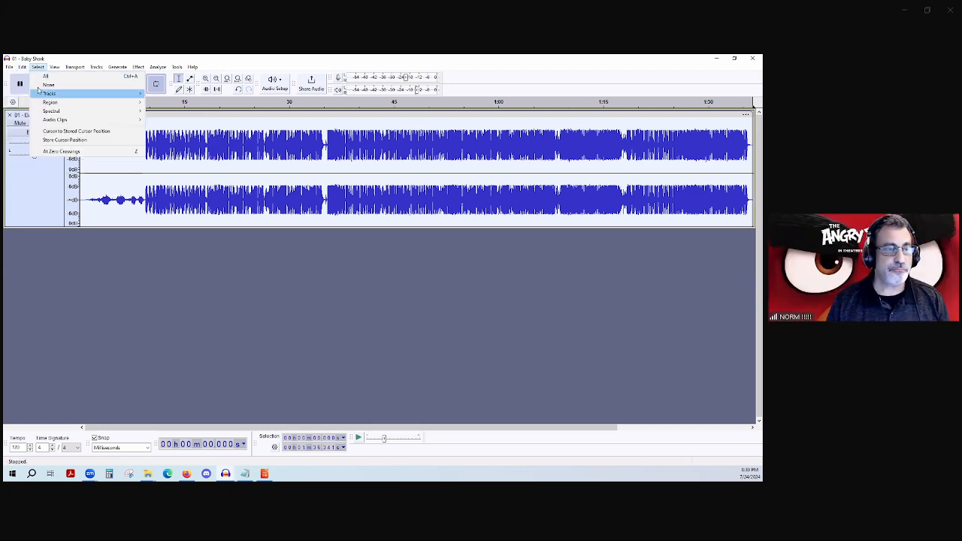
mouse_move(27, 95)
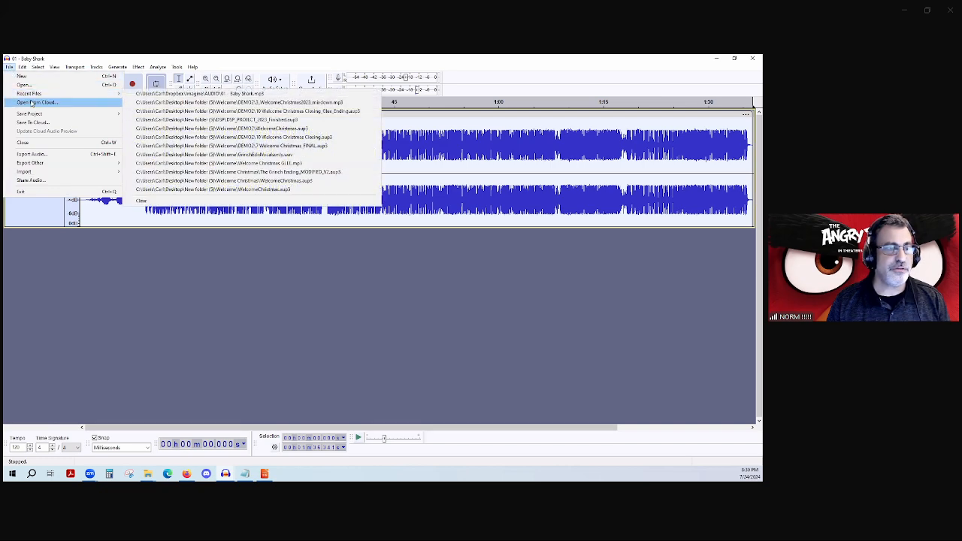
click(27, 85)
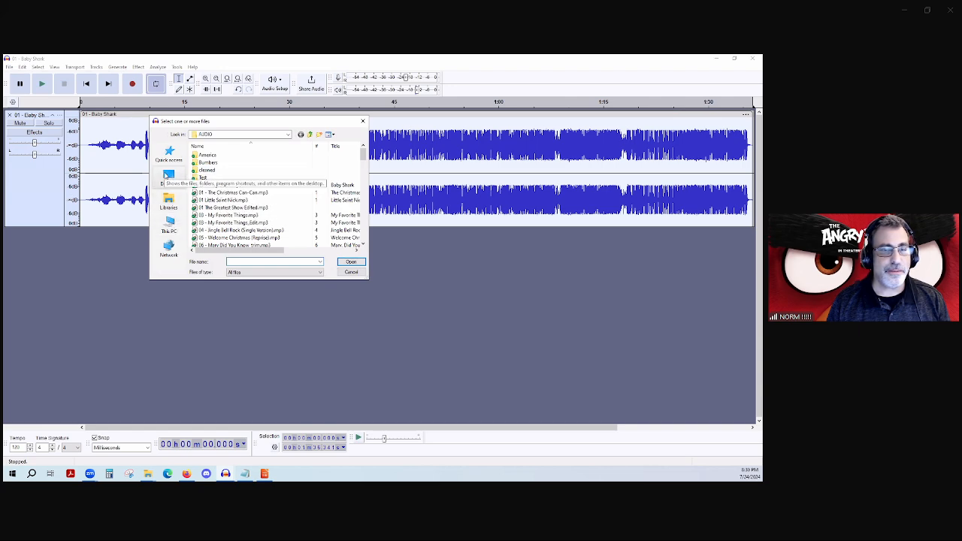
click(351, 272)
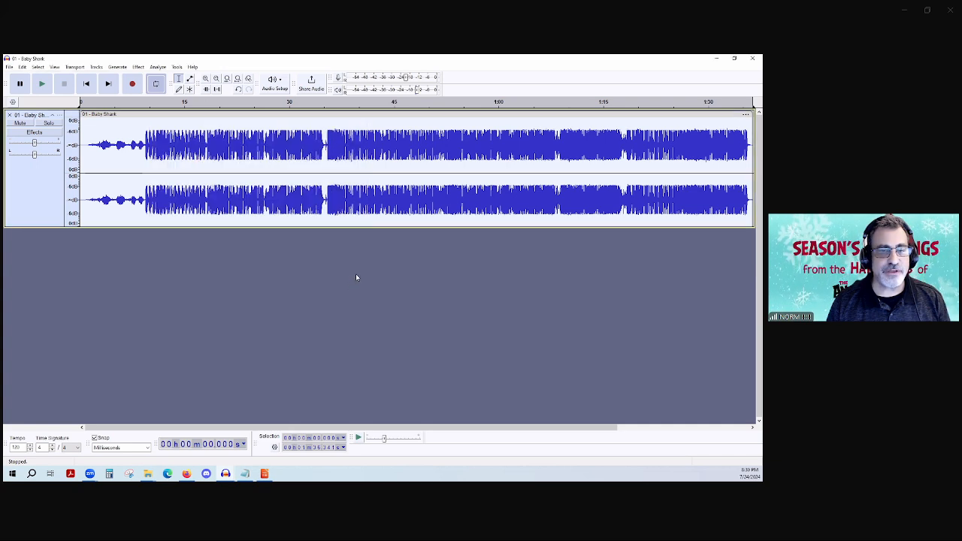
Switch to the LINUS folder in File Explorer, reposition and enlarge its window, and remove the Baby Shark track from the Audacity project
click(148, 474)
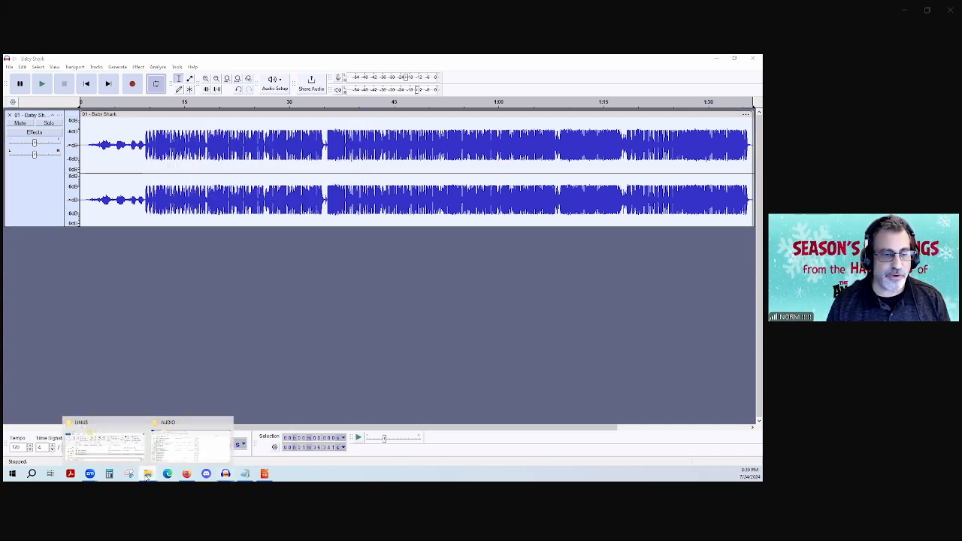
click(105, 443)
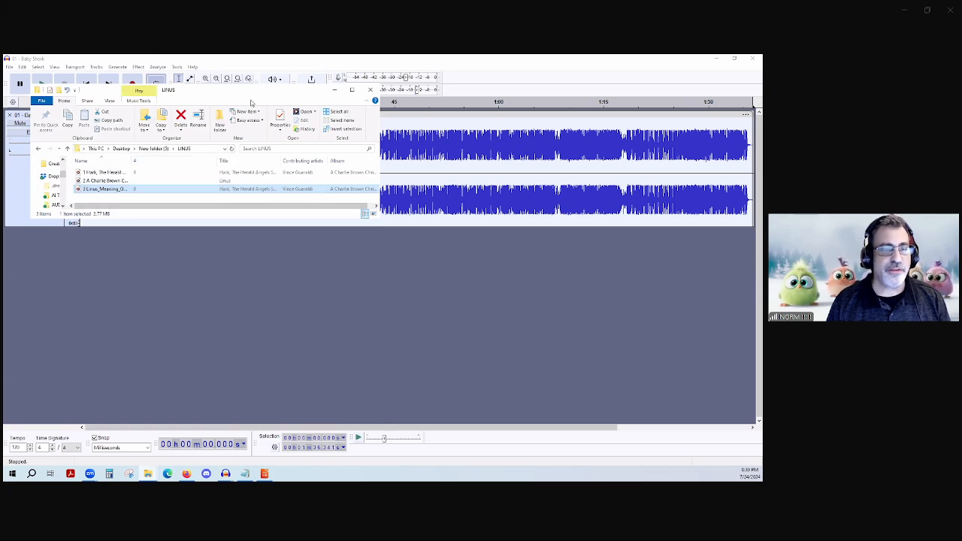
drag(252, 103, 596, 73)
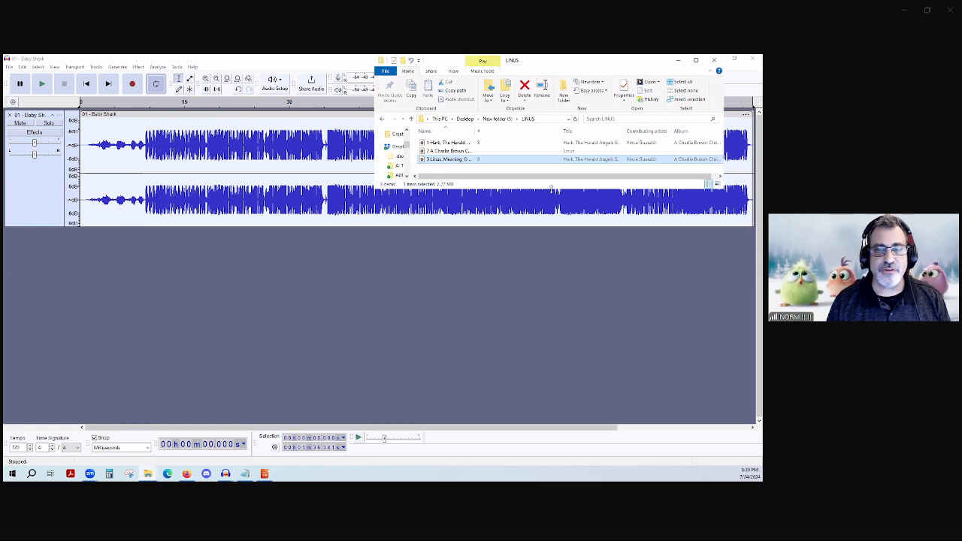
drag(551, 188, 552, 256)
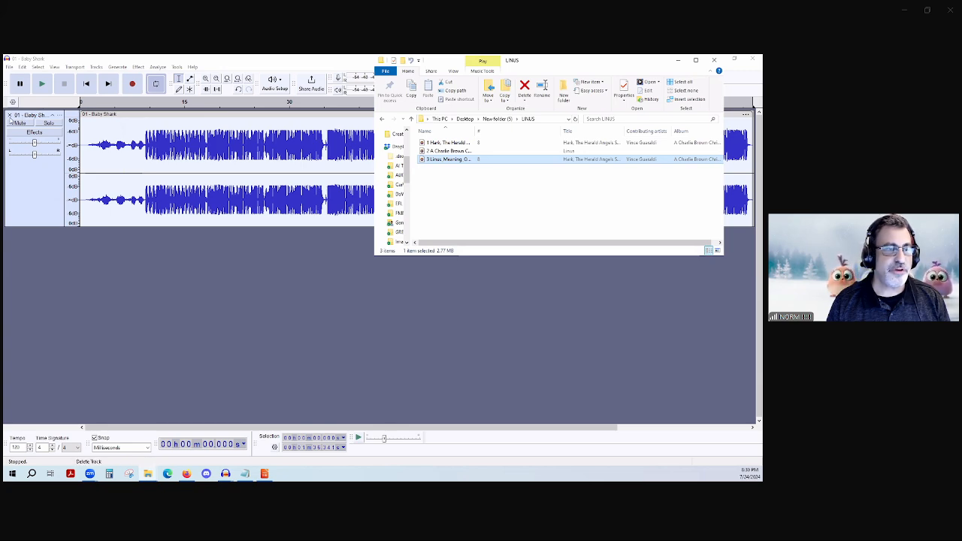
click(9, 117)
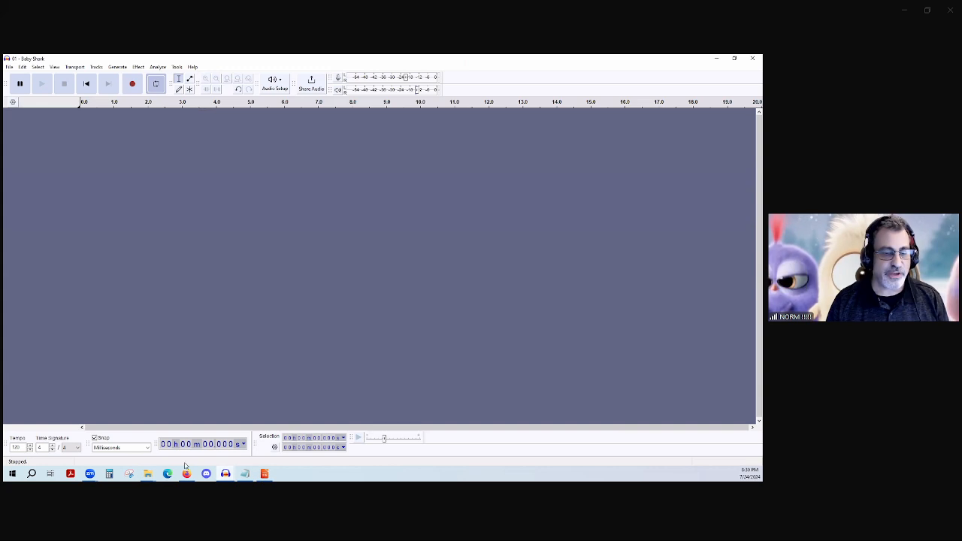
Widen the Name column in the LINUS folder and import the file "2 A Charlie Brown Christmas (The Meani)" into the empty Audacity project
click(148, 473)
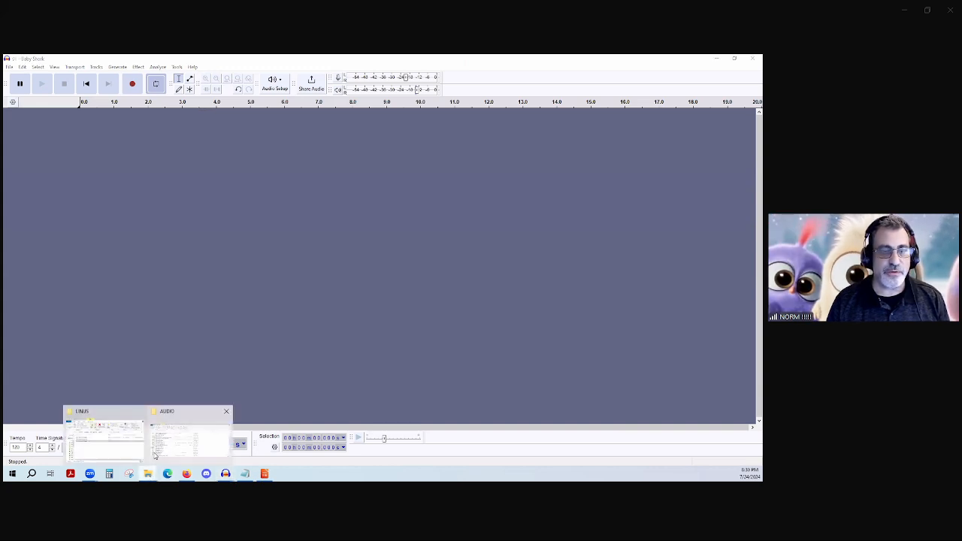
click(105, 436)
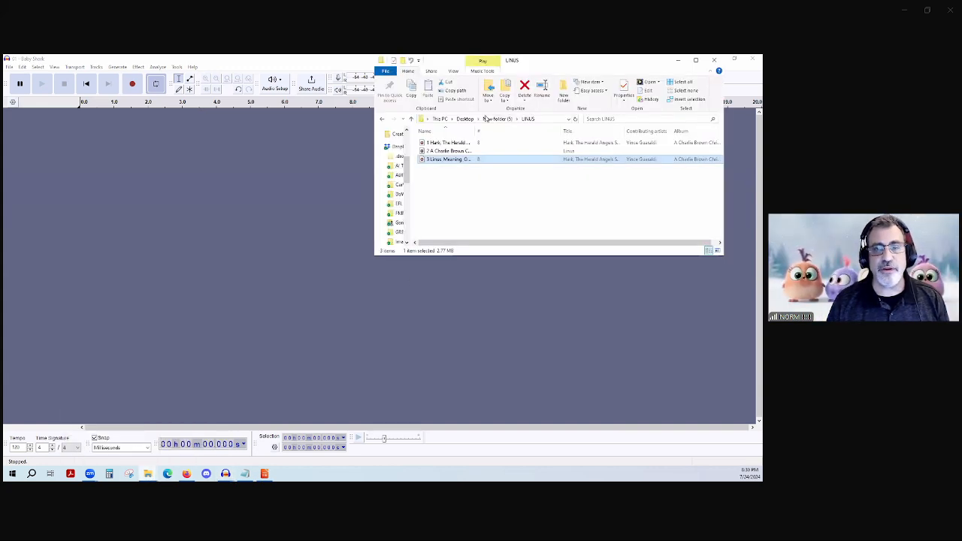
double_click(478, 134)
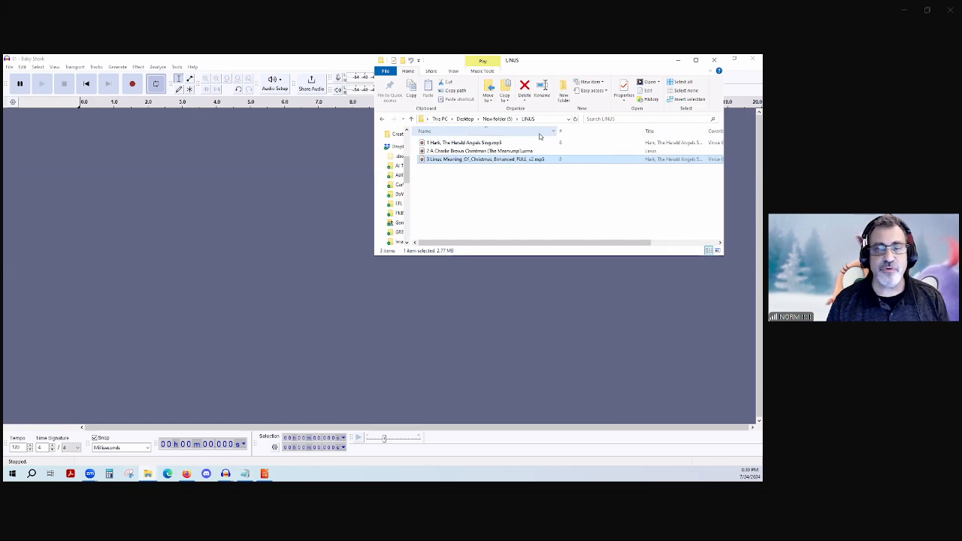
click(475, 153)
drag(476, 153, 47, 156)
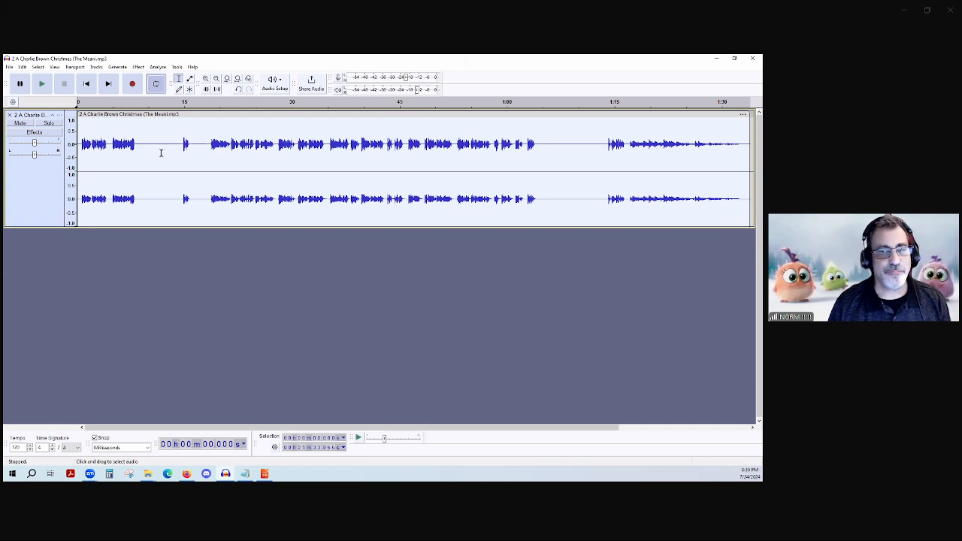
Play the new track from near its start, raising the playback level to about 92% and lowering it to 83%
click(81, 143)
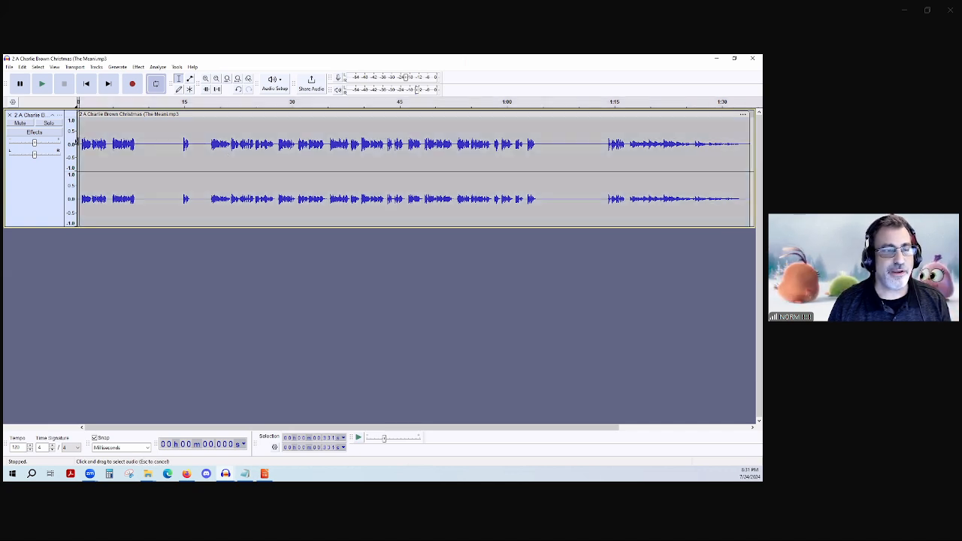
key(space)
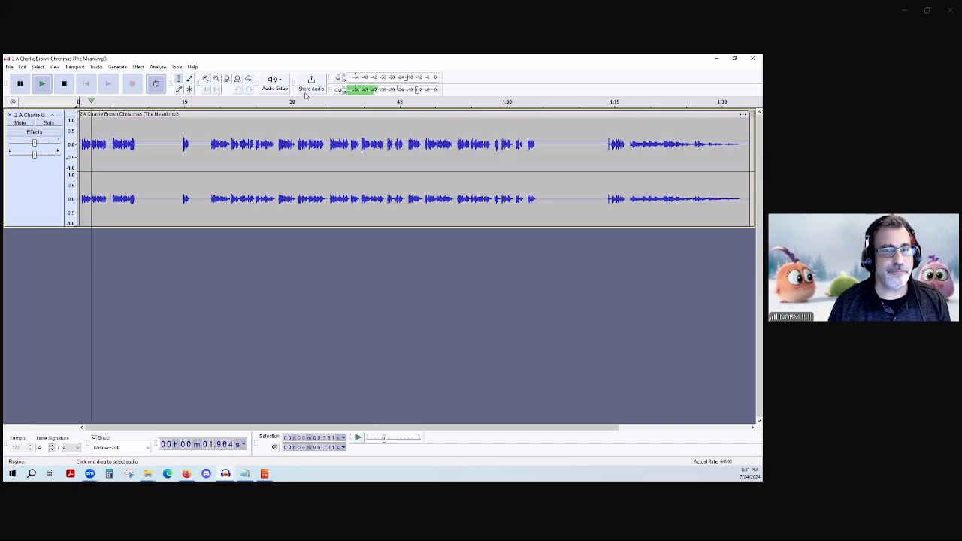
drag(419, 90, 434, 91)
key(space)
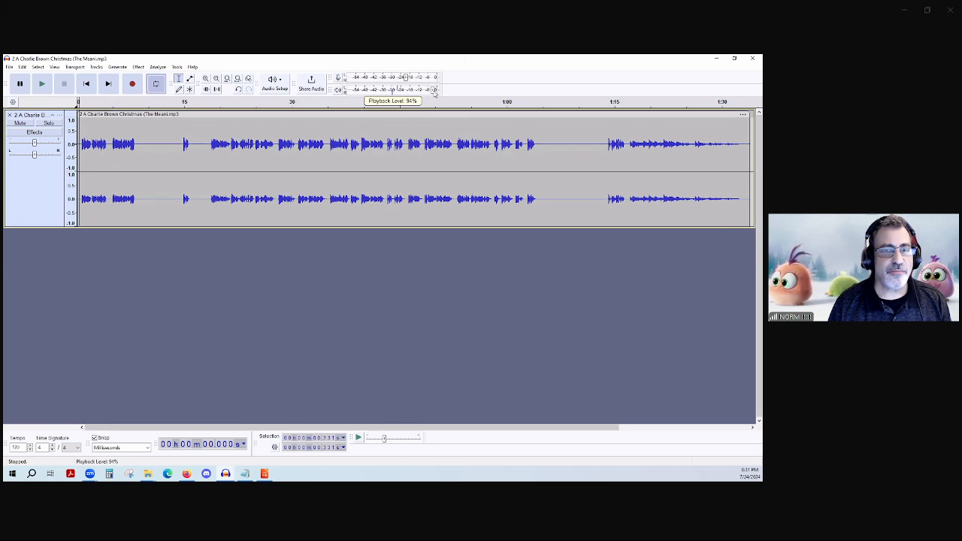
key(space)
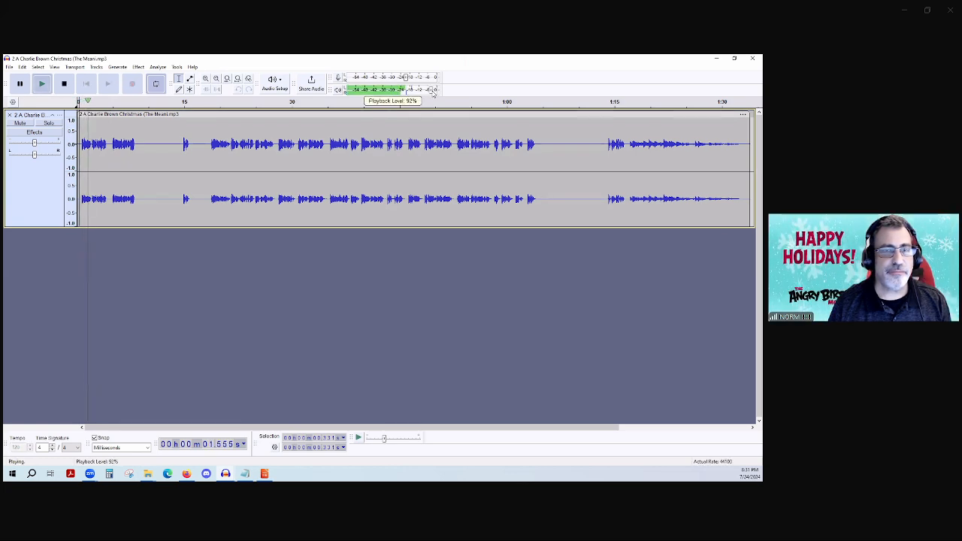
drag(433, 92, 424, 94)
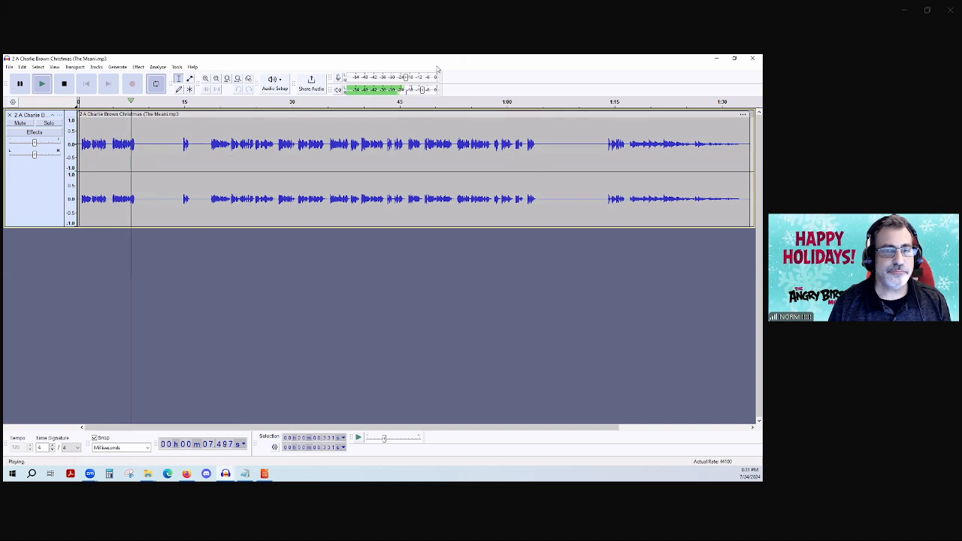
key(space)
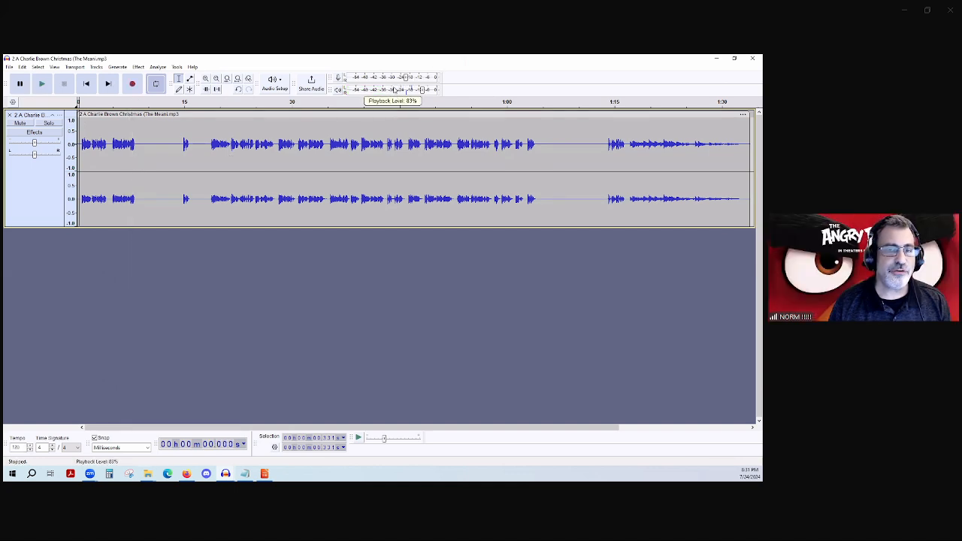
Replay the track from the start with the playback level raised to 89%
key(space)
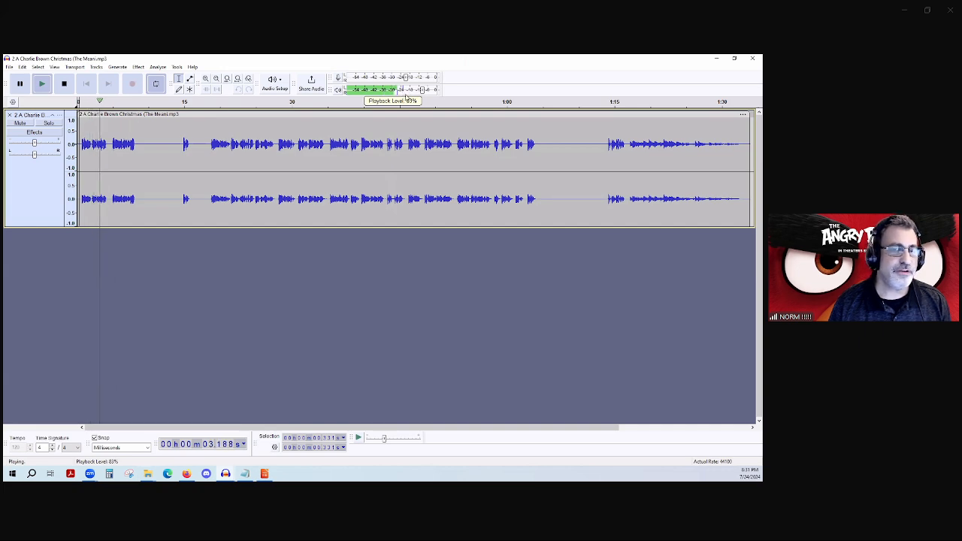
drag(419, 91, 430, 93)
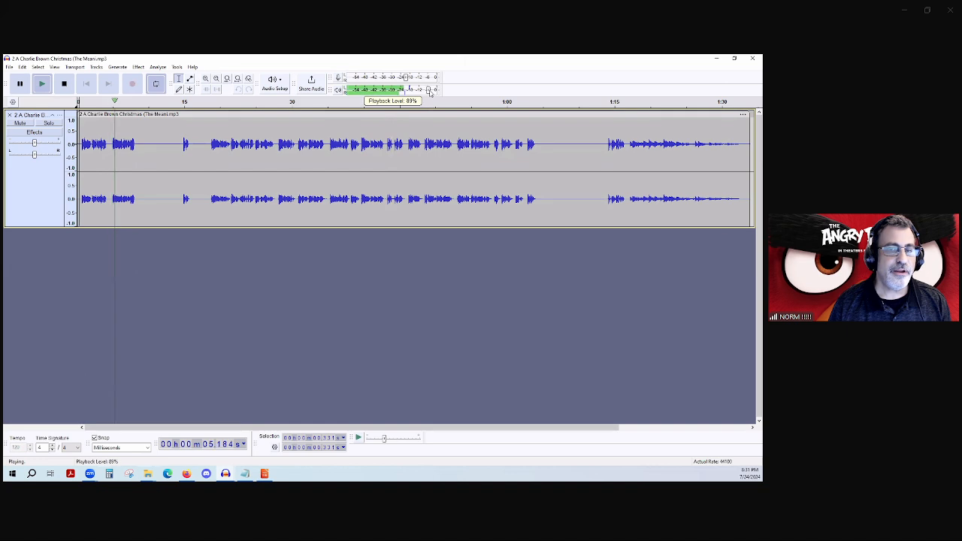
key(space)
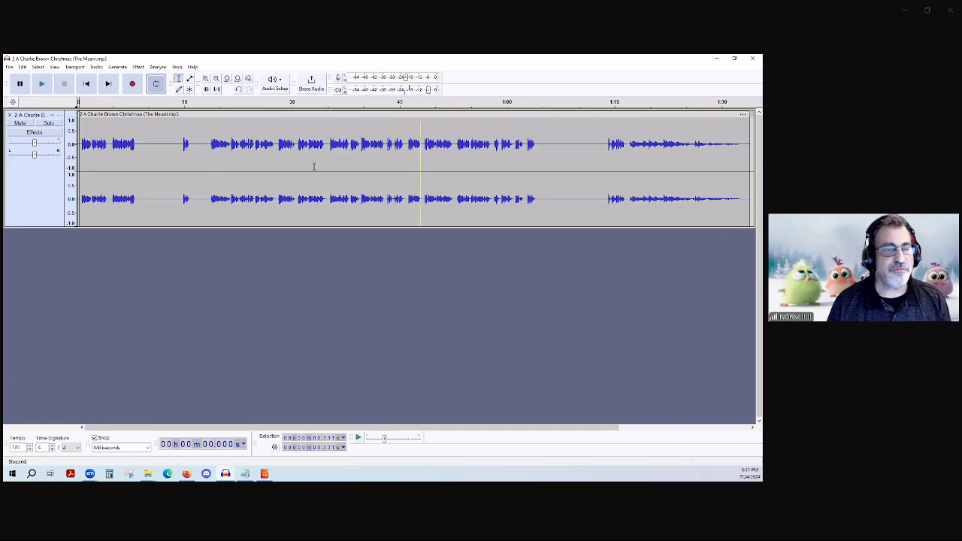
Listen to the speech in the middle of the track, starting from about 34 s
scroll(384, 181, down, 2)
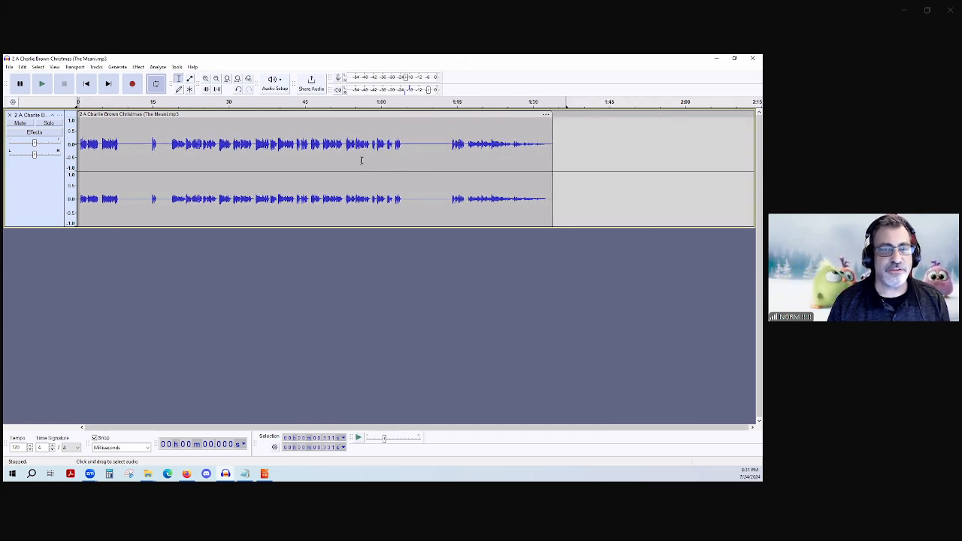
click(250, 146)
key(space)
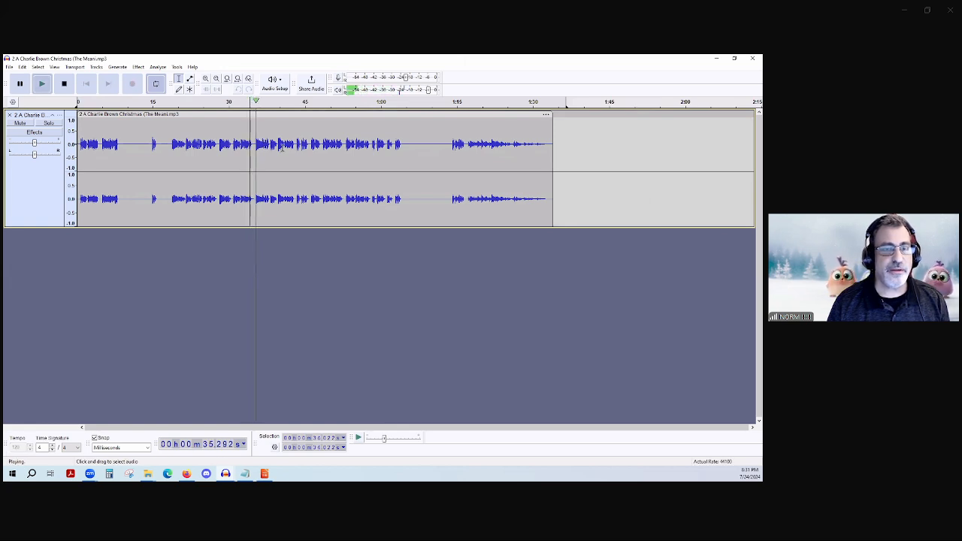
key(space)
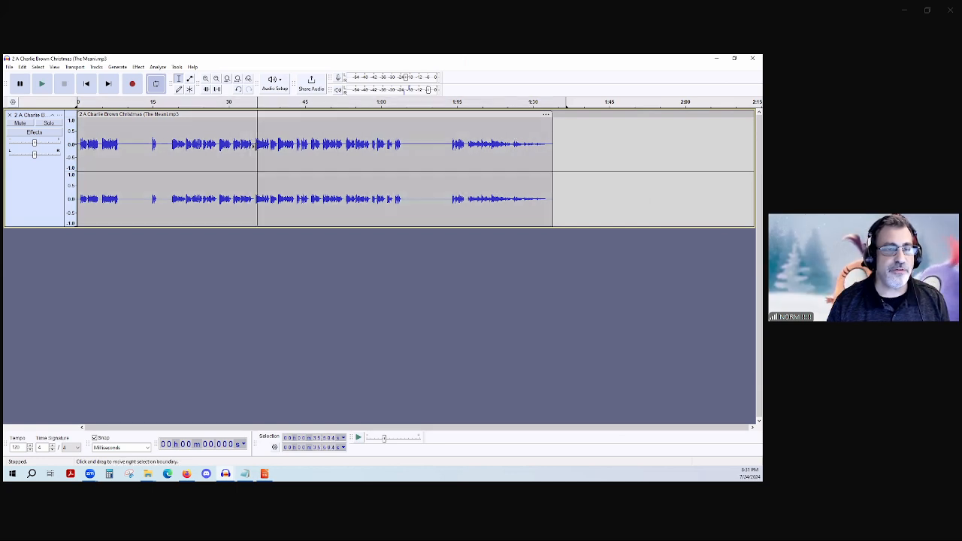
Select the whole clip and normalize its peak amplitude to -1 dB, with DC offset removal on
double_click(254, 145)
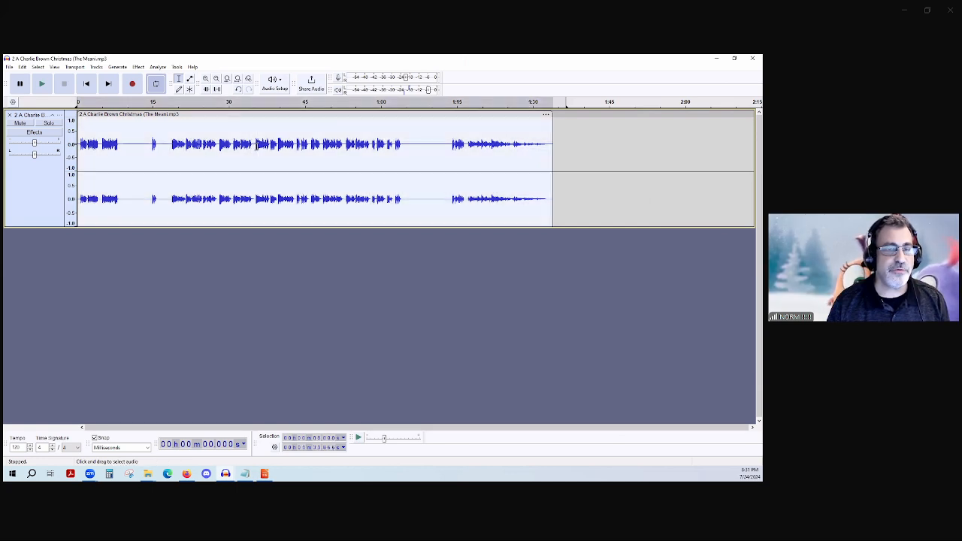
click(138, 67)
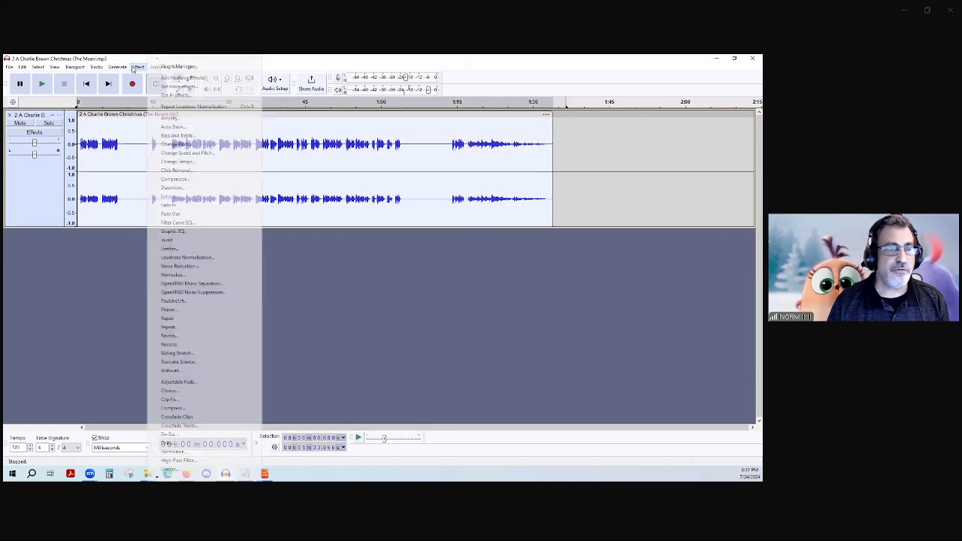
click(184, 276)
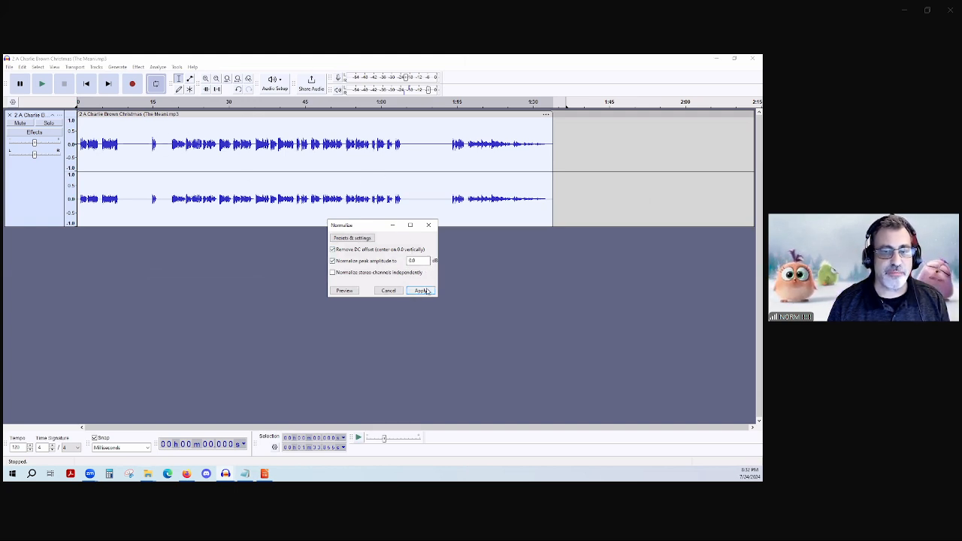
drag(420, 261, 392, 257)
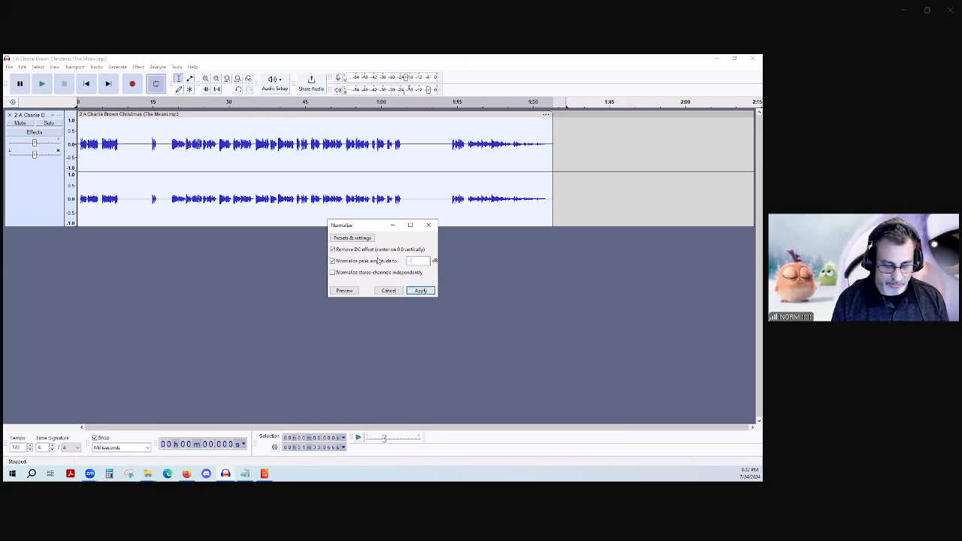
text(-3)
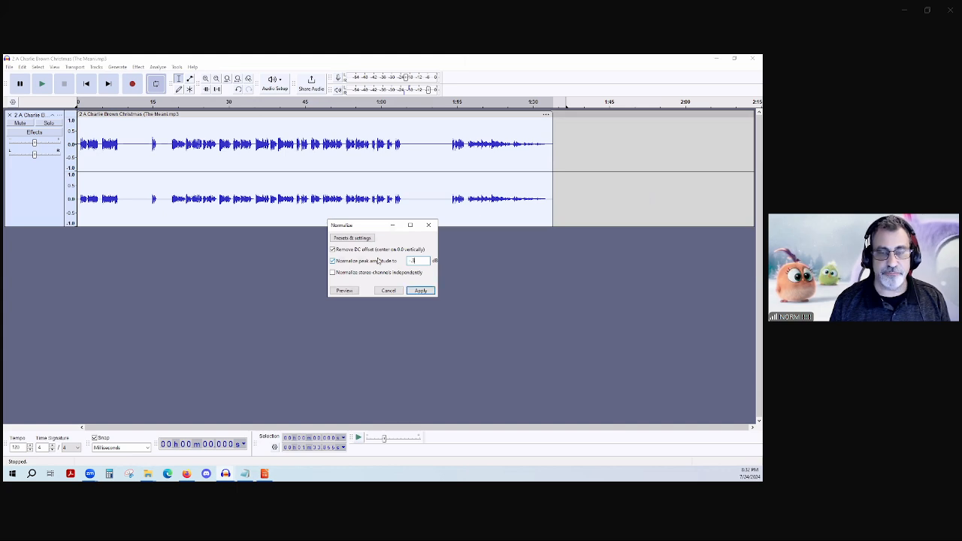
key(BackSpace)
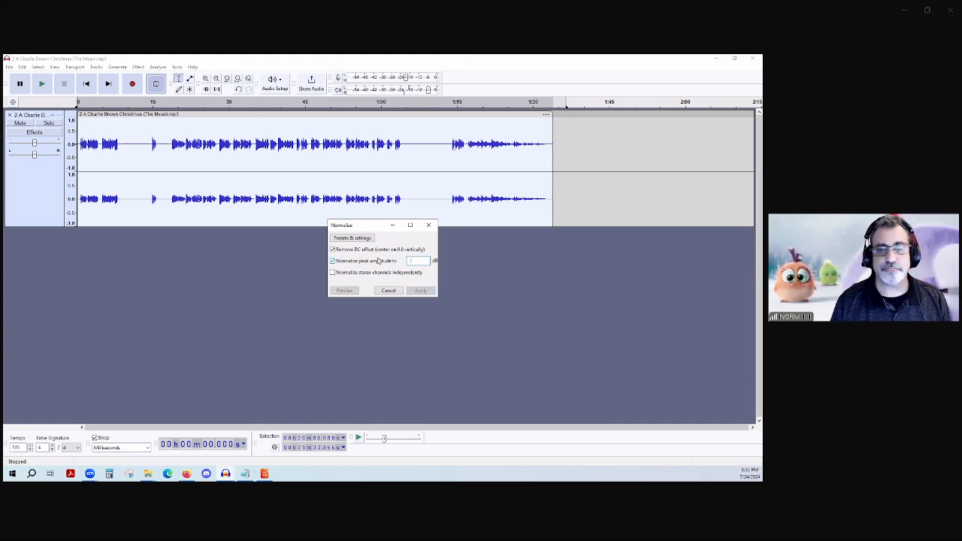
text(1)
key(Return)
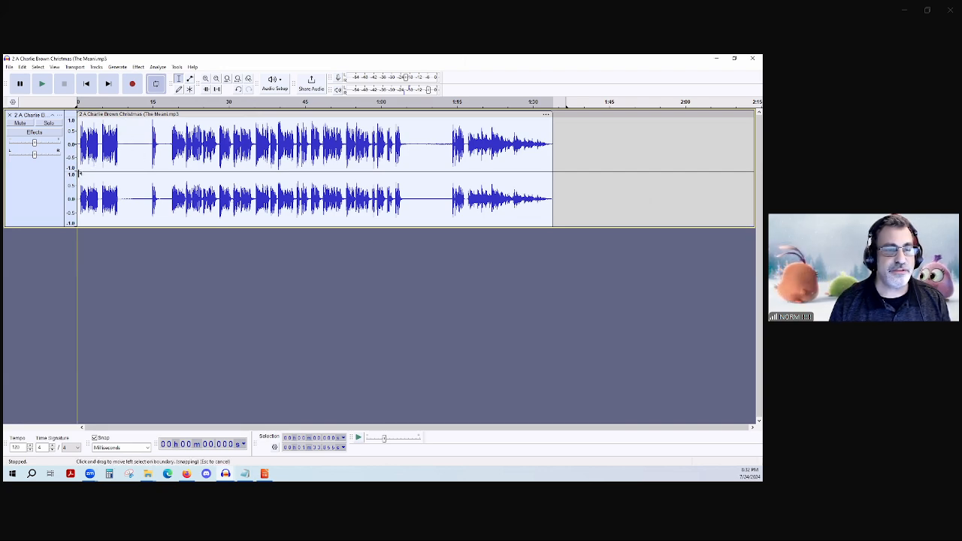
Play the normalized track with the playback level lowered to about 79%, and make the track taller
key(space)
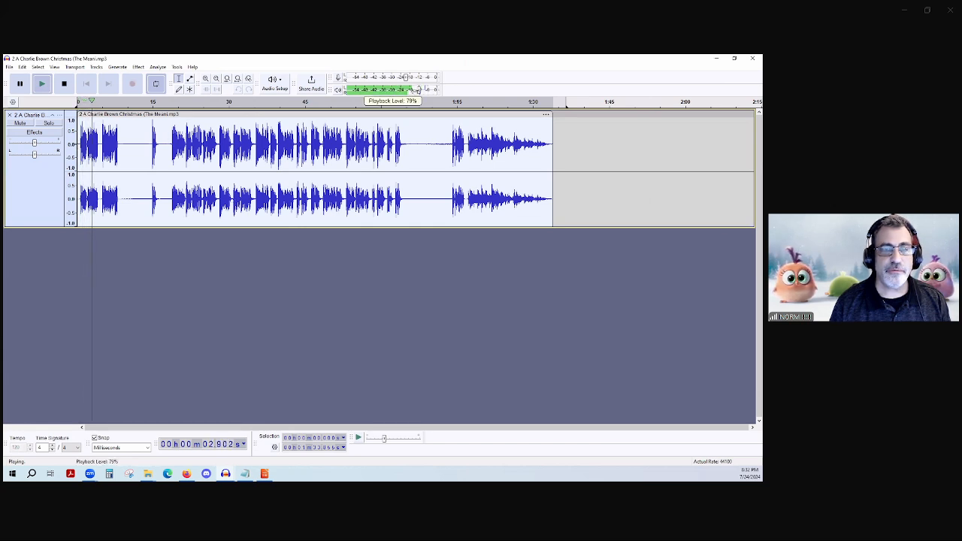
key(space)
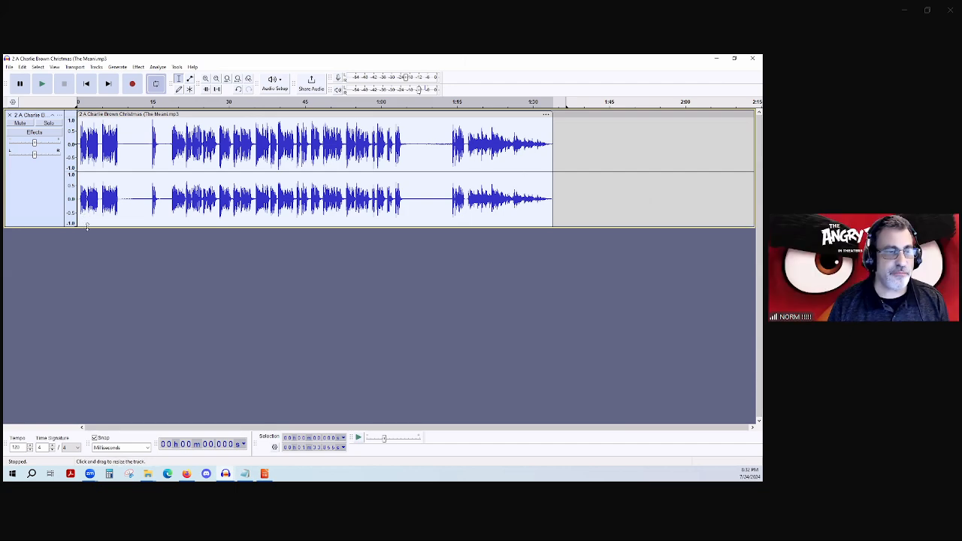
drag(86, 225, 81, 323)
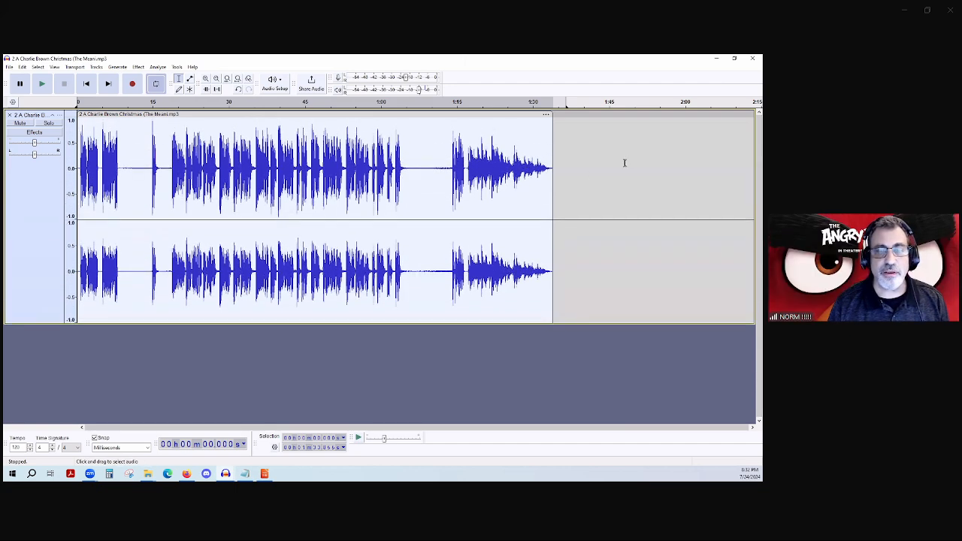
Examine the waveform in the quiet gap between about 1:04 and 1:14 up close for background noise
ctrl+scroll(531, 196, up, 1)
ctrl+scroll(400, 179, up, 4)
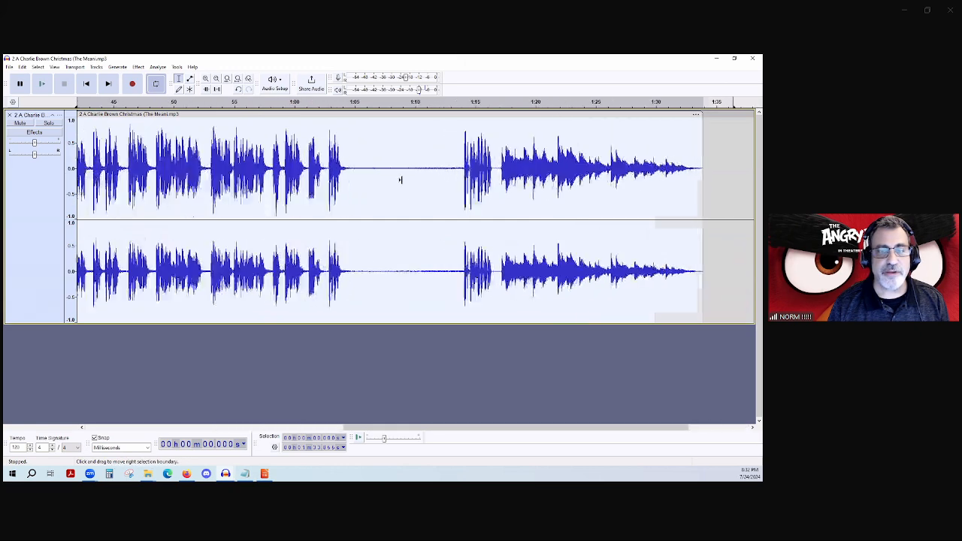
ctrl+scroll(362, 172, up, 3)
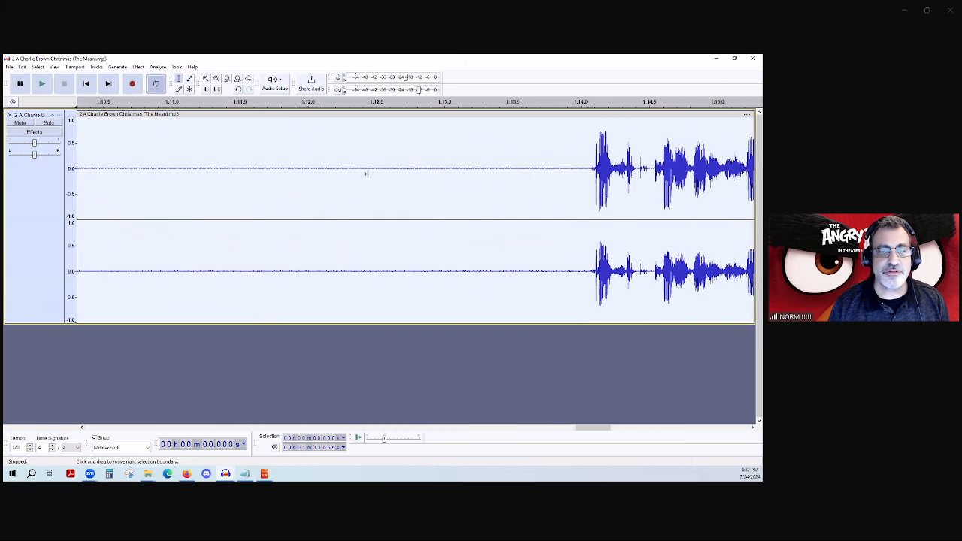
ctrl+scroll(359, 173, up, 3)
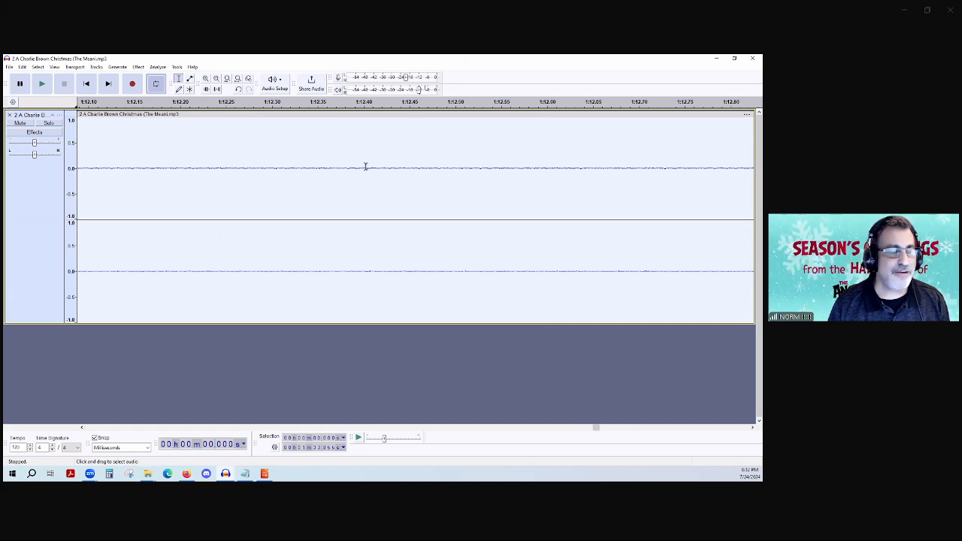
ctrl+scroll(367, 169, down, 4)
ctrl+scroll(336, 145, down, 4)
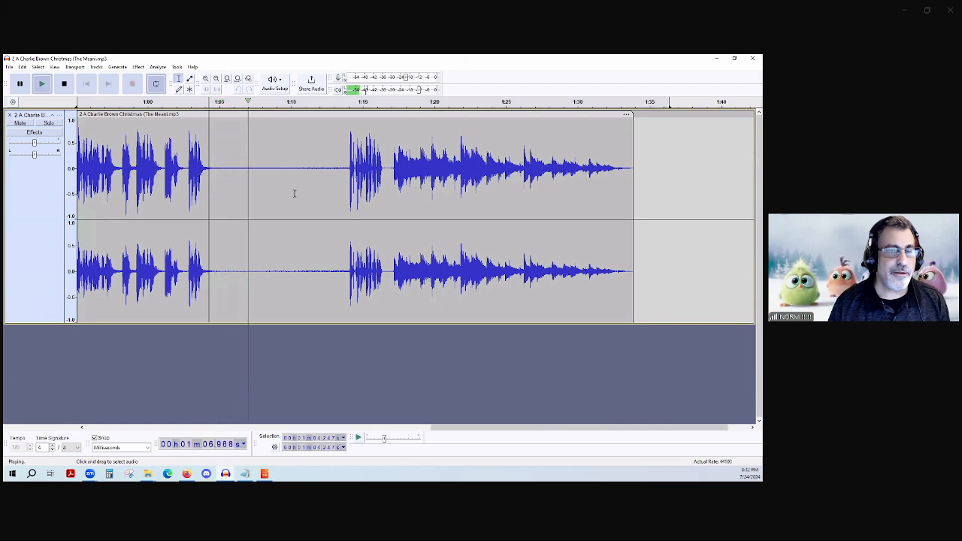
Listen to the transition from the speech into the quiet gap, starting from about 1:03.8
key(space)
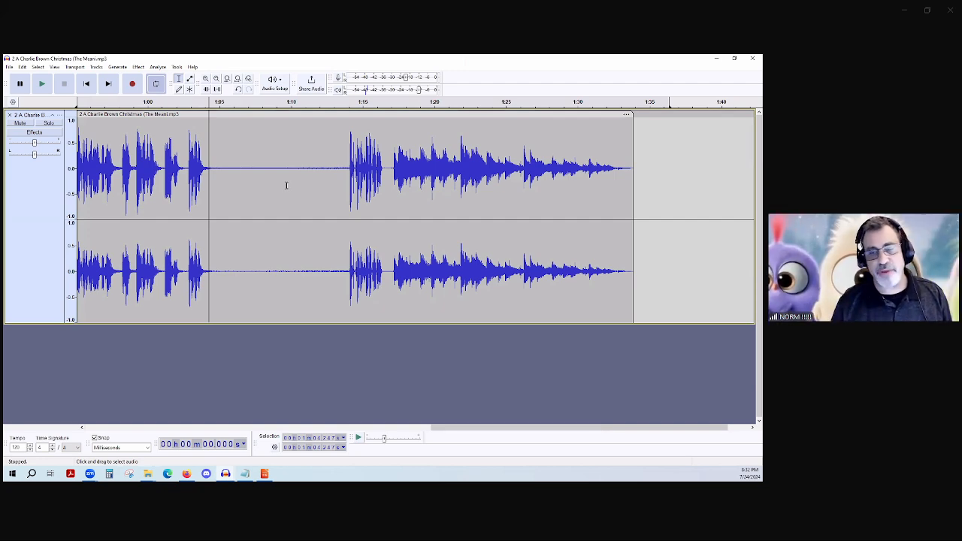
click(204, 124)
click(198, 127)
key(space)
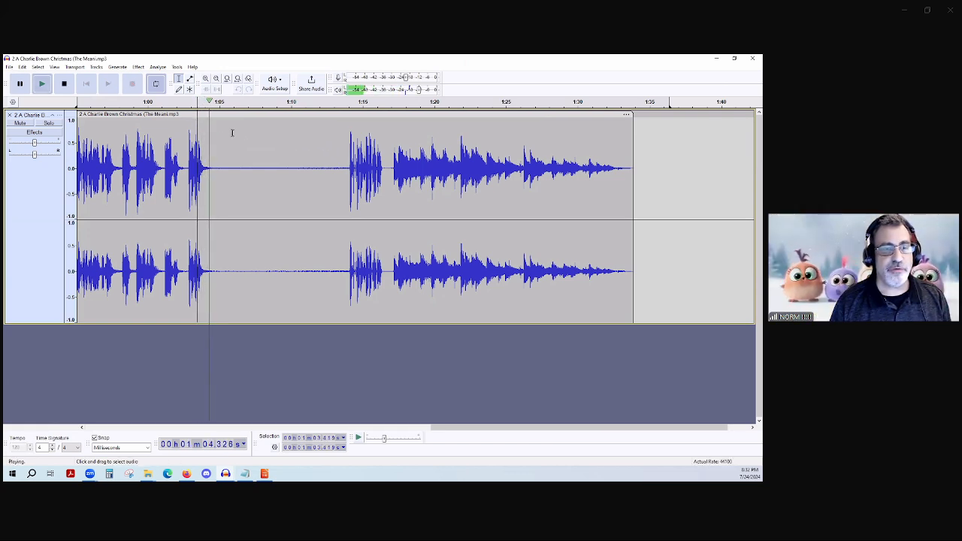
key(space)
Turn looping off and play the quiet gap selected from about 1:04.6 to 1:14.0
drag(214, 126, 347, 285)
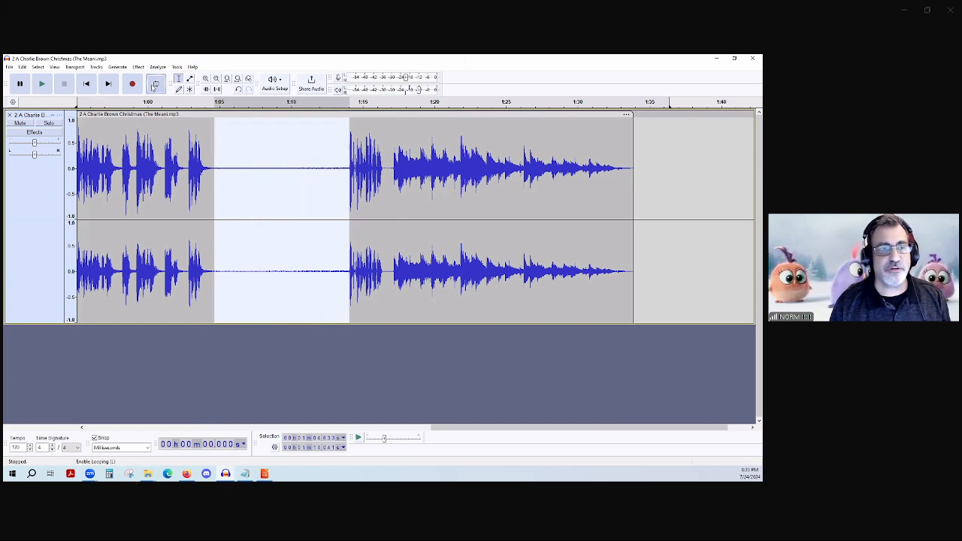
click(154, 85)
key(space)
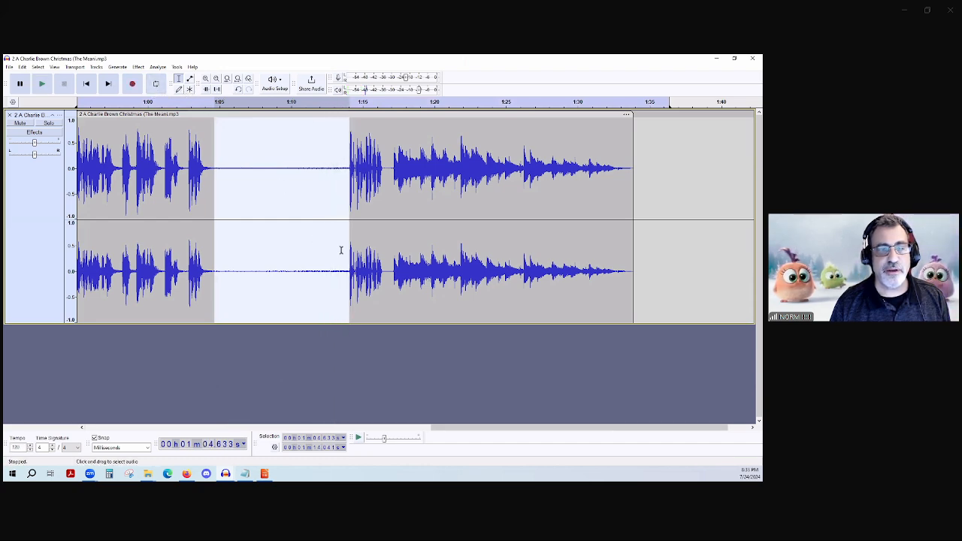
key(space)
key(space)
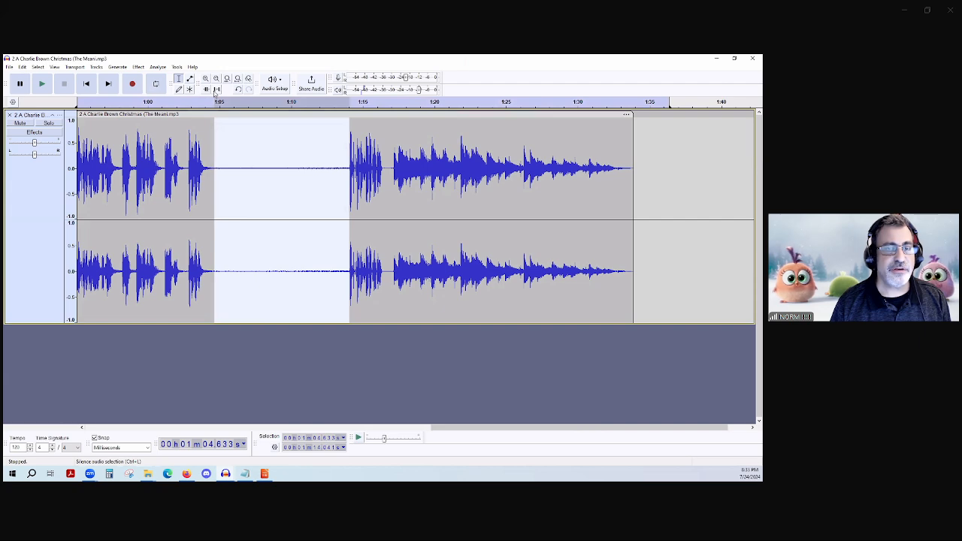
Silence the selected gap and check it by playing from about 1:04.1
click(217, 89)
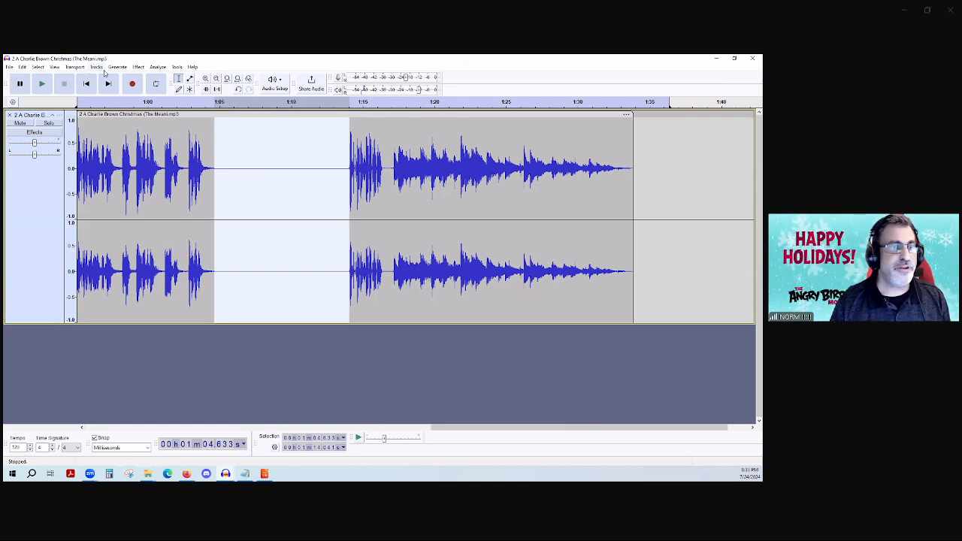
click(117, 67)
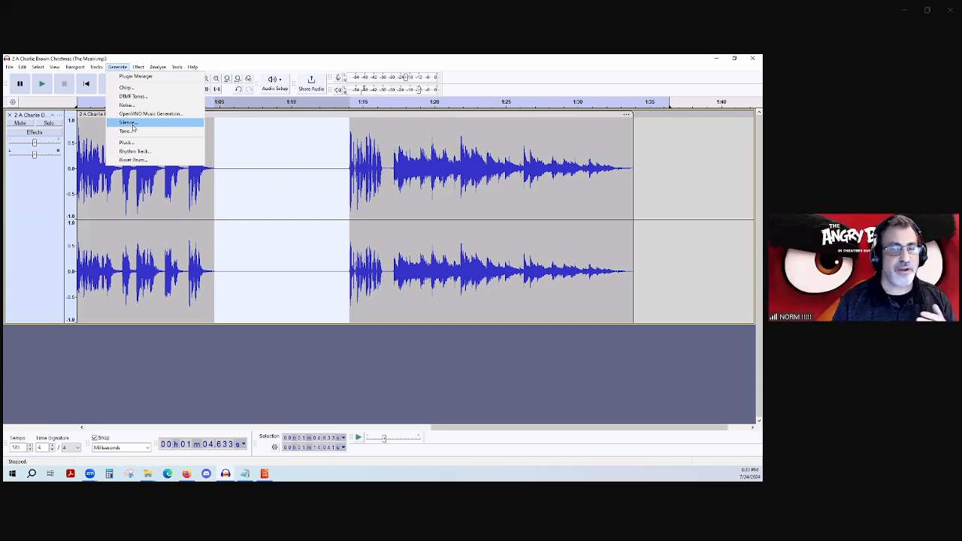
click(173, 203)
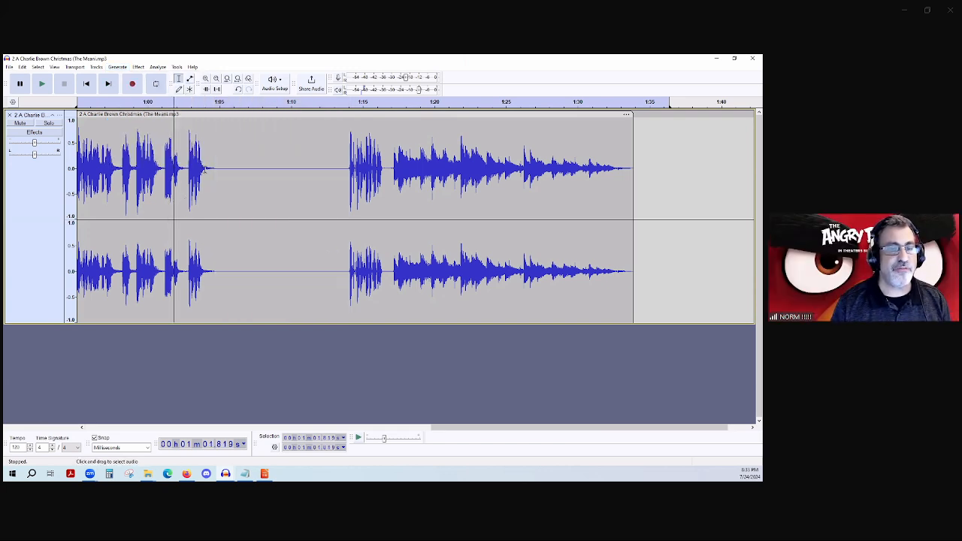
click(205, 165)
key(space)
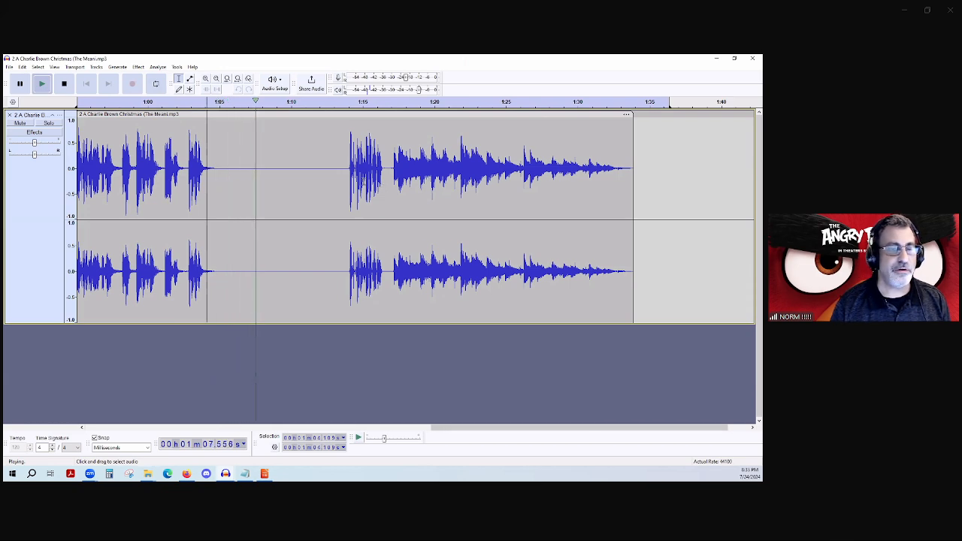
key(space)
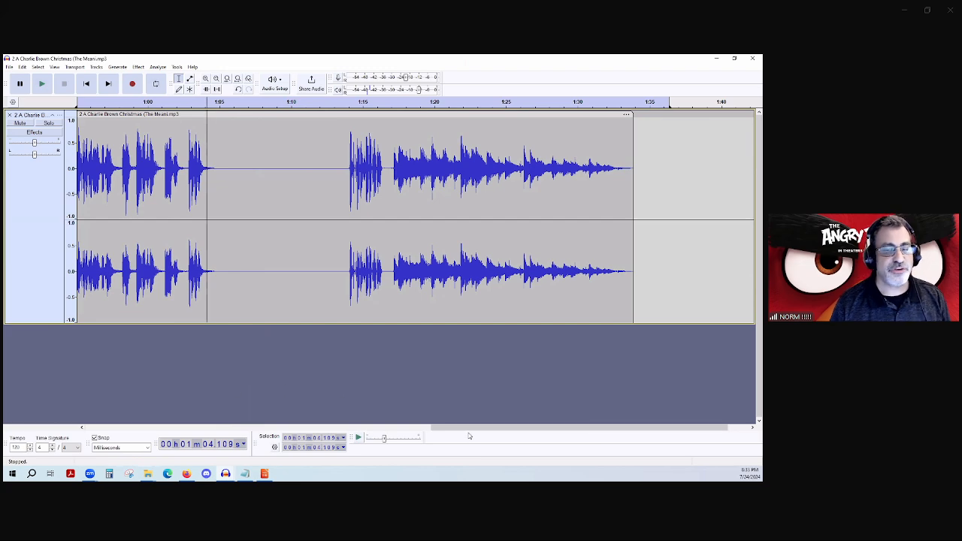
Play the speech from about 56.5 s, and select and play the passage from about 58.1 s to 1:04.8
drag(467, 428, 379, 429)
click(332, 133)
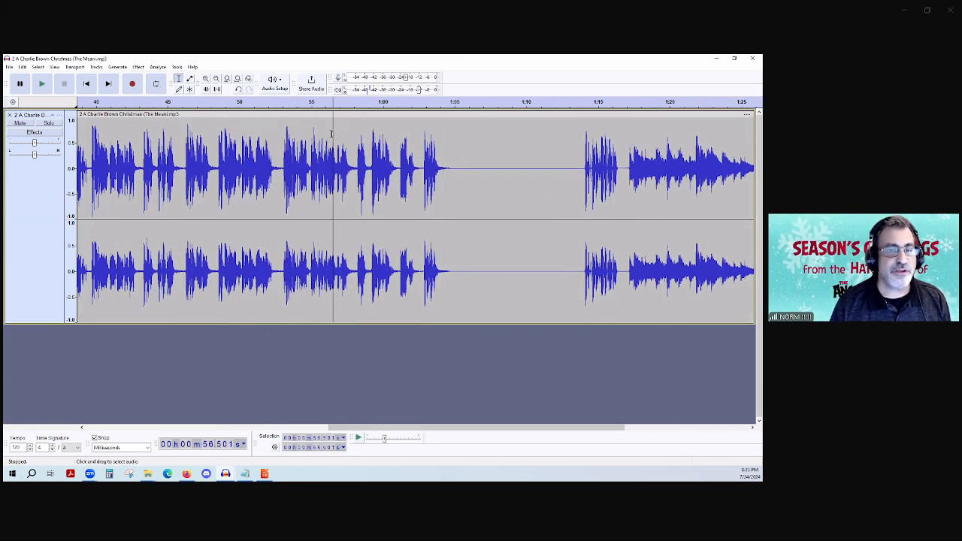
key(space)
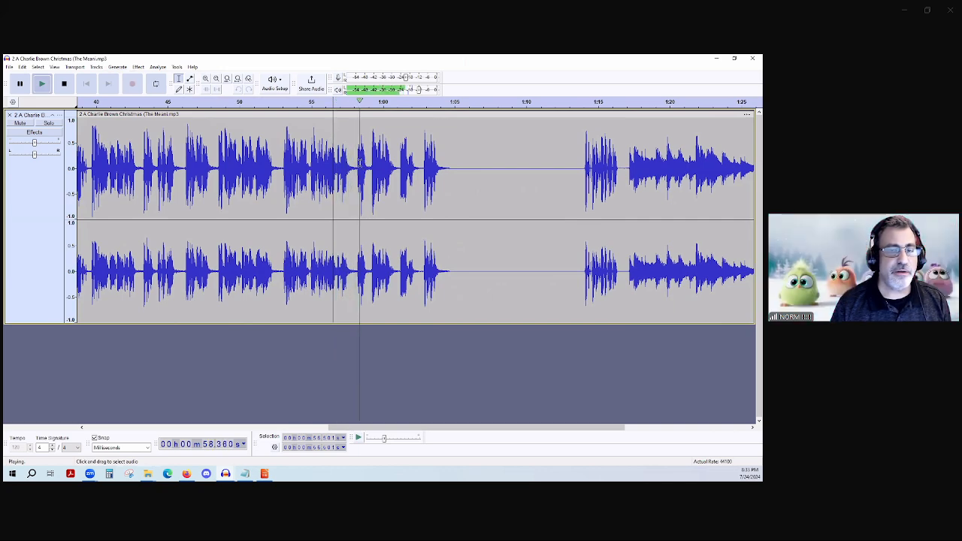
drag(356, 164, 451, 174)
key(space)
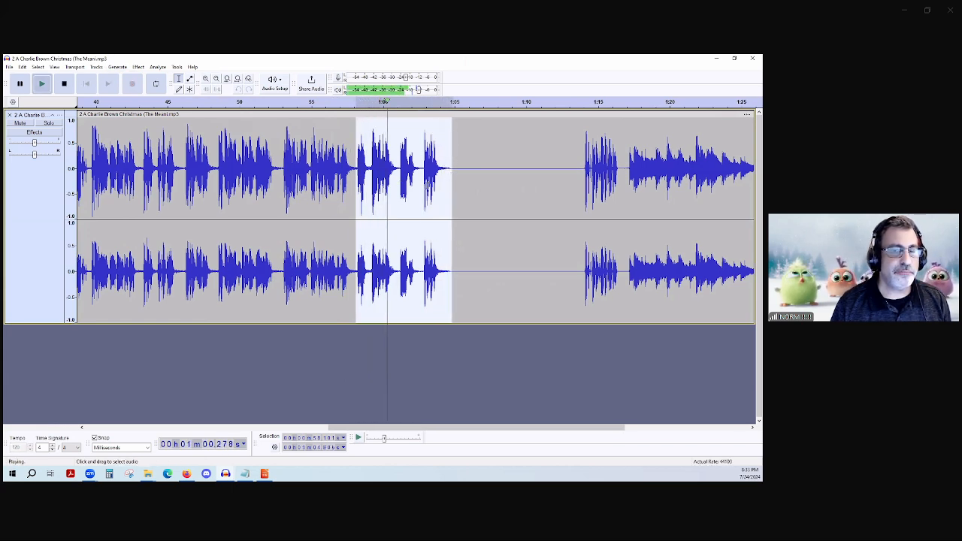
key(space)
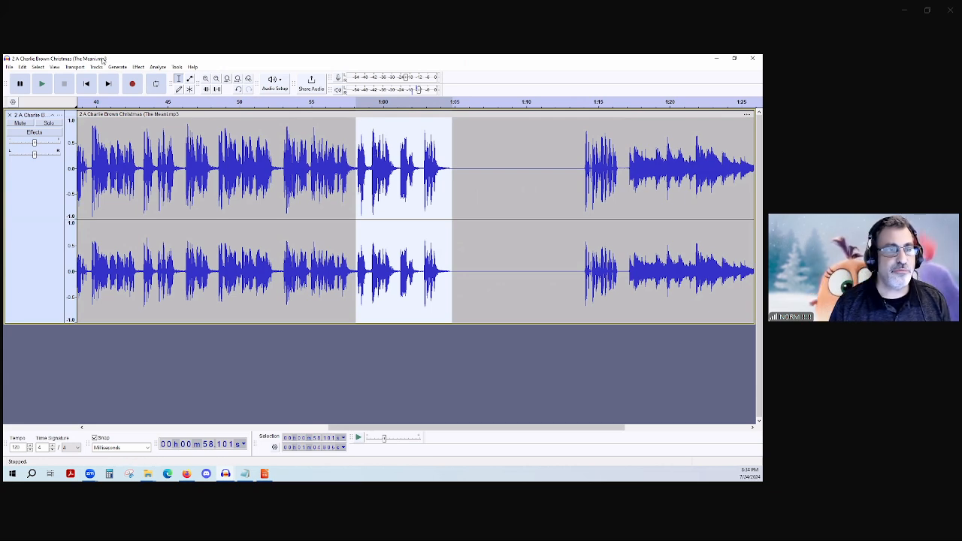
Capture a Noise Reduction profile from the selected speech passage
click(138, 68)
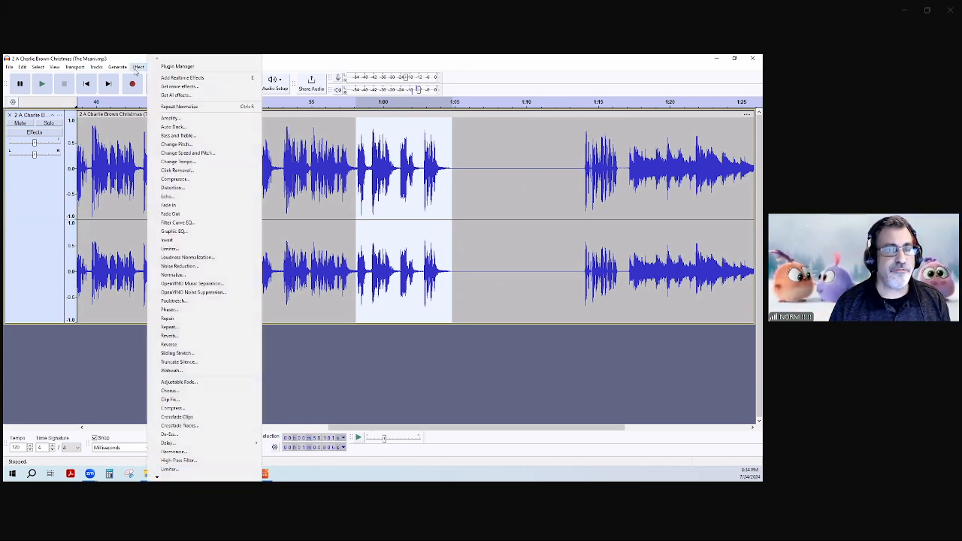
click(179, 266)
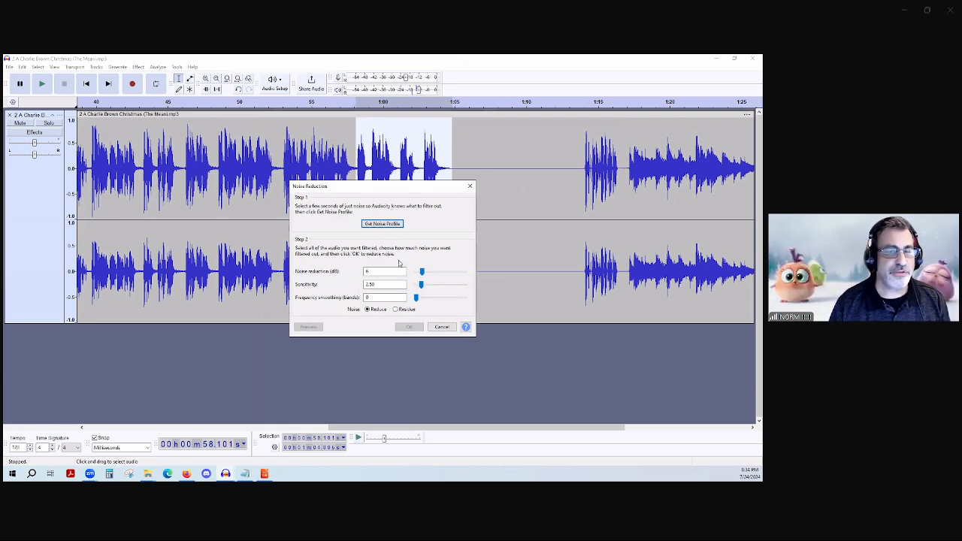
click(375, 223)
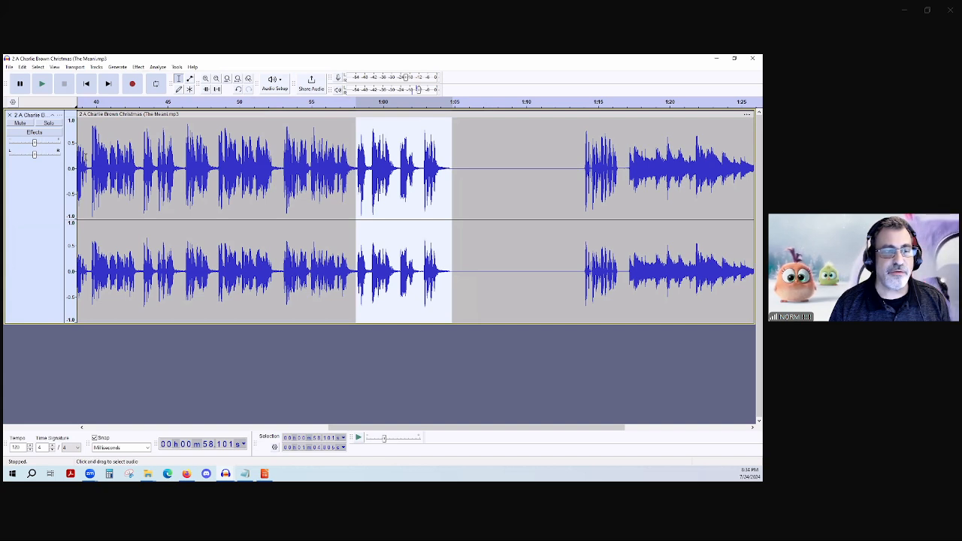
Apply Noise Reduction from about 39.3 s to 1:00.9, with 6 dB reduction, sensitivity 2.50 and frequency smoothing 0
drag(85, 154, 396, 186)
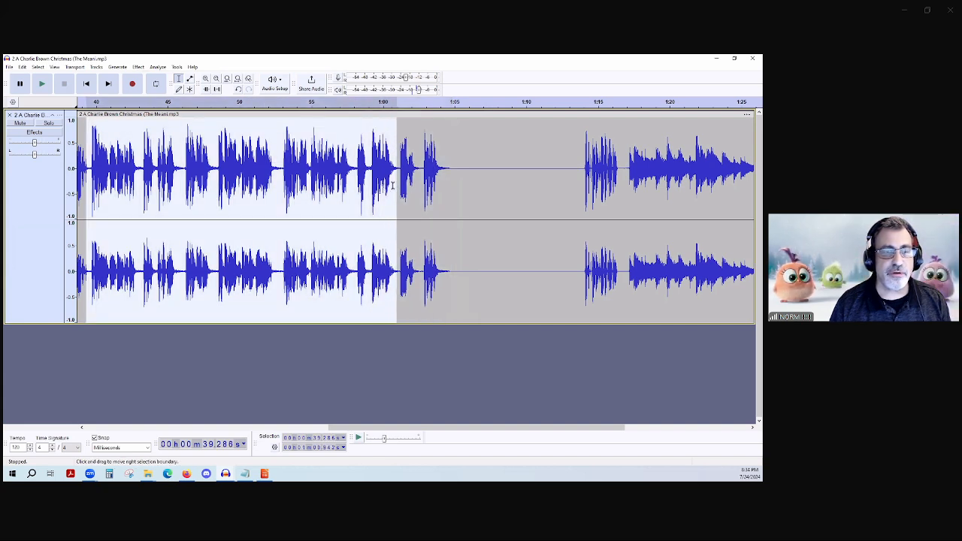
click(136, 68)
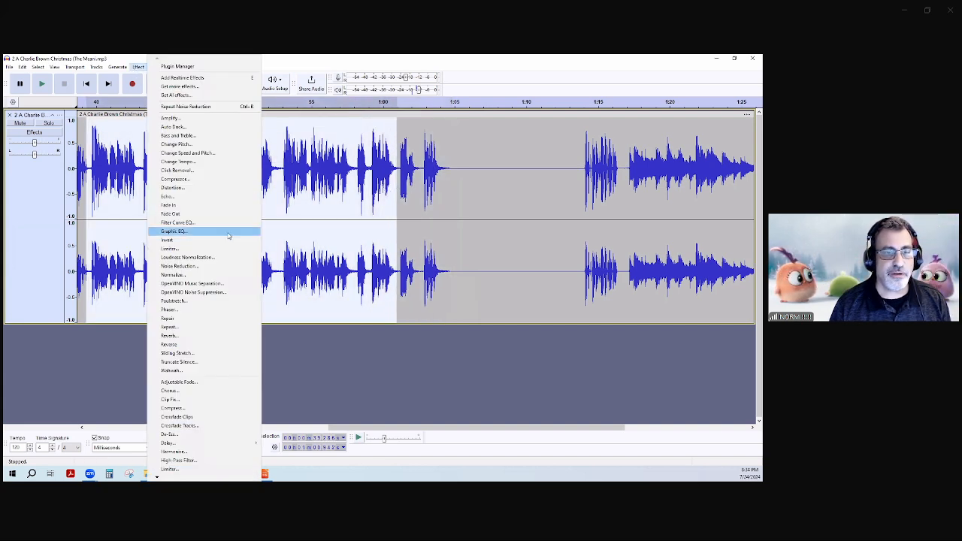
click(204, 268)
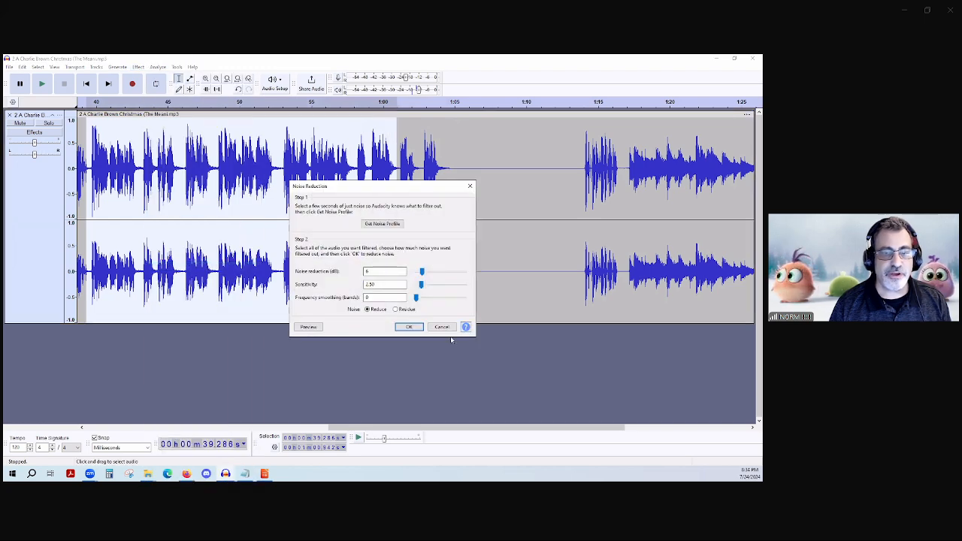
click(412, 331)
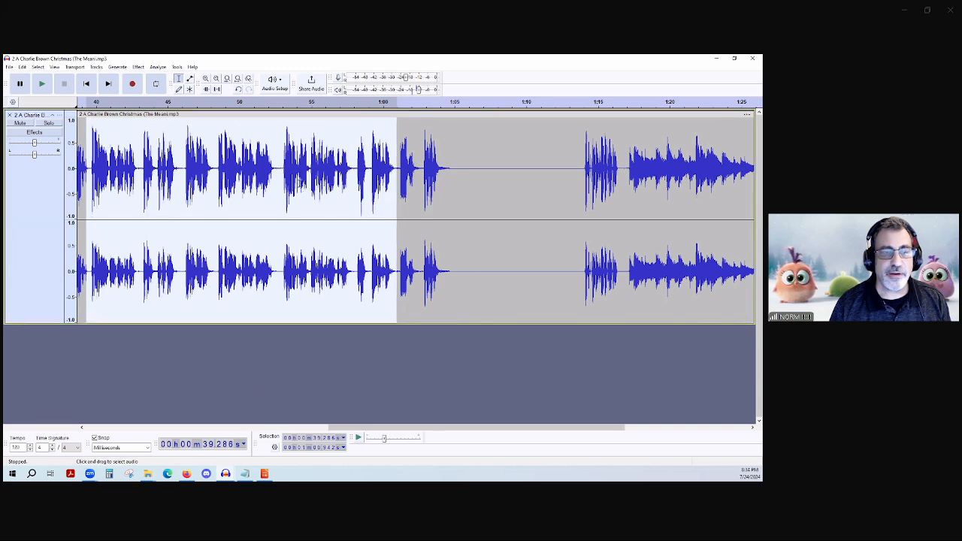
Listen to the noise-reduced speech from about 52.6 s and undo the noise reduction
click(278, 170)
key(space)
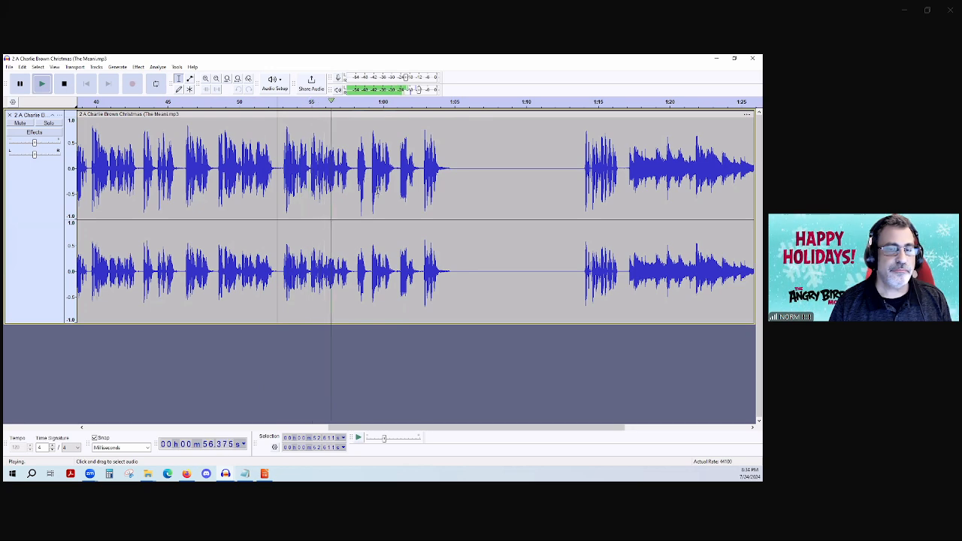
key(space)
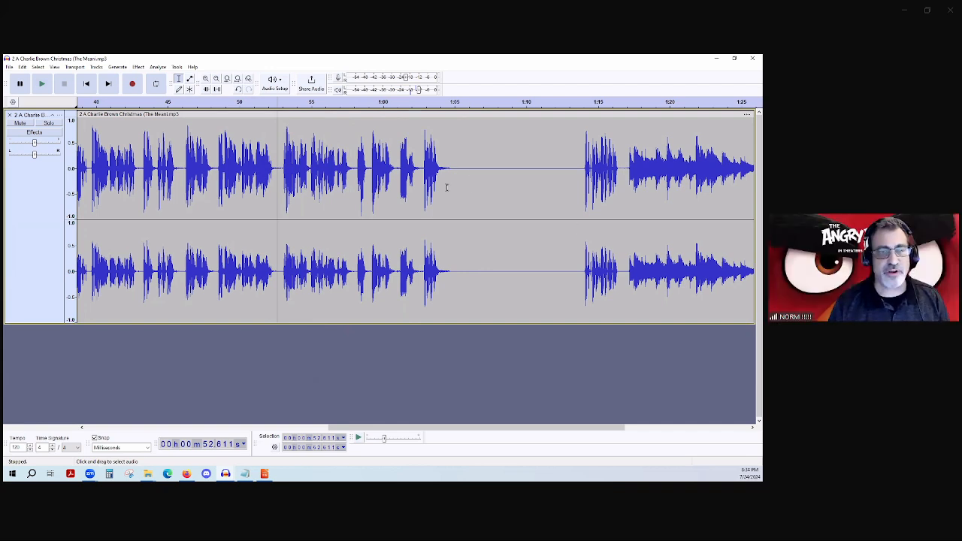
key(ctrl+z)
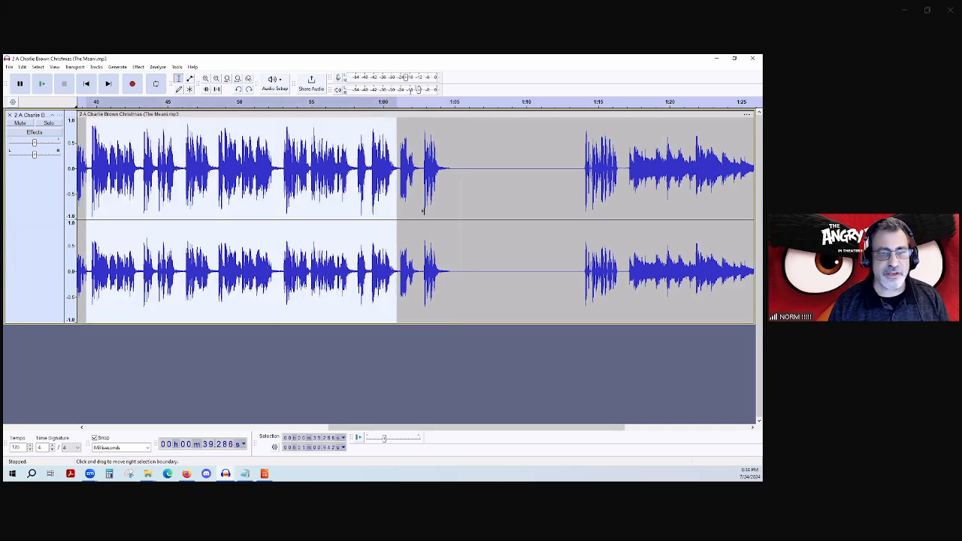
click(426, 211)
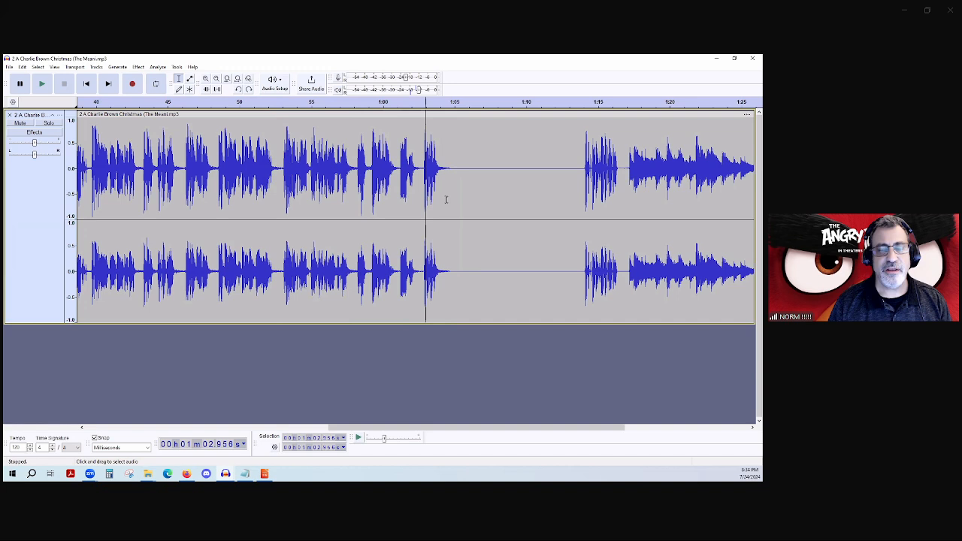
drag(453, 163, 344, 161)
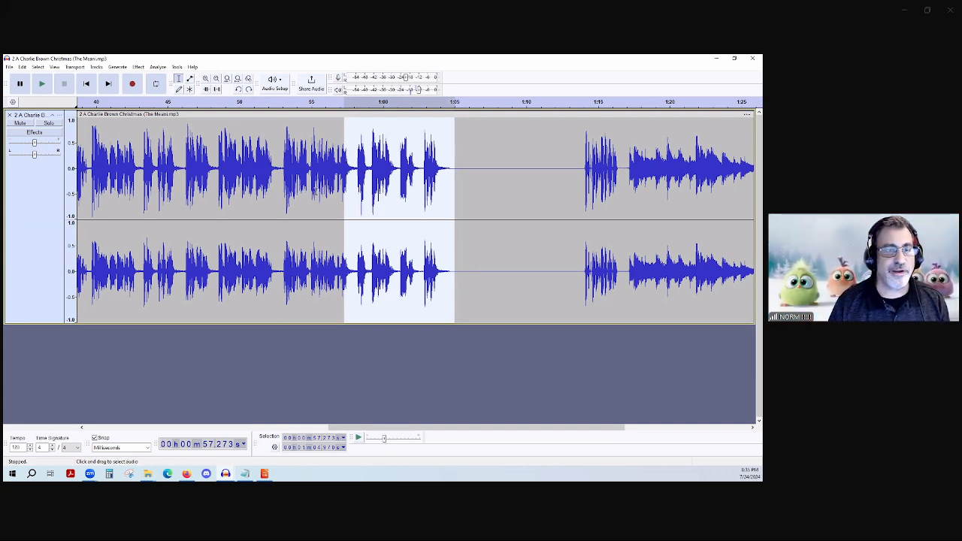
click(316, 188)
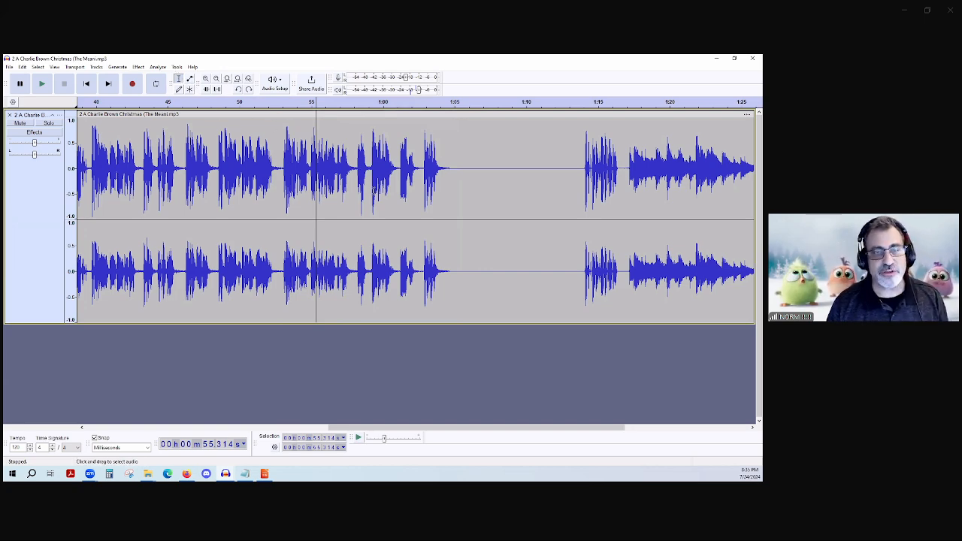
Examine the speech waveform around 59.45 s up close and play short selections of about 5 ms and 42 ms
scroll(372, 189, up, 4)
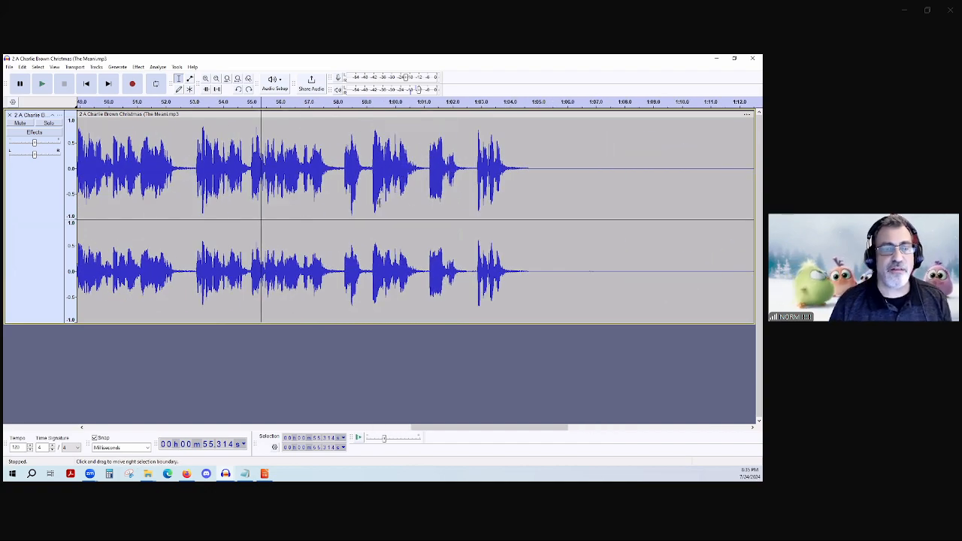
scroll(399, 201, up, 5)
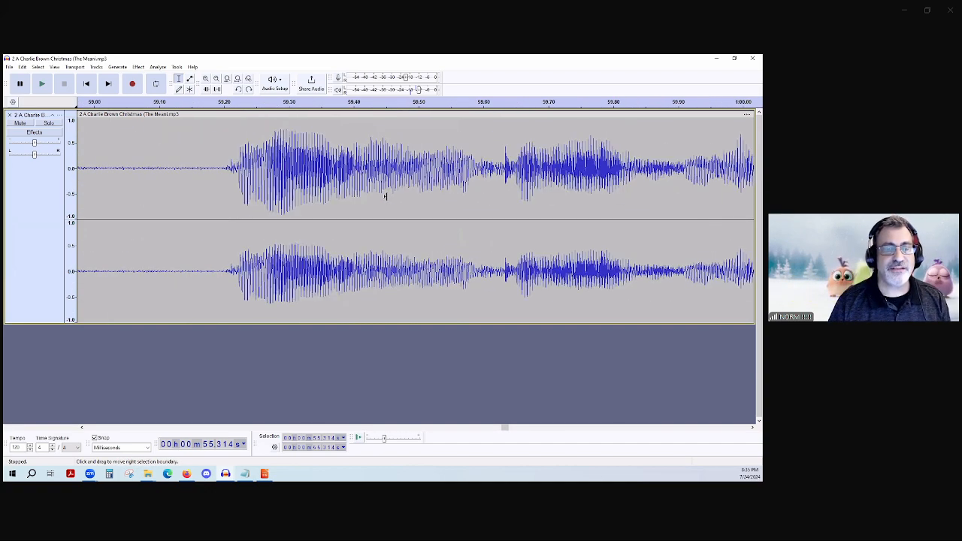
scroll(386, 196, up, 5)
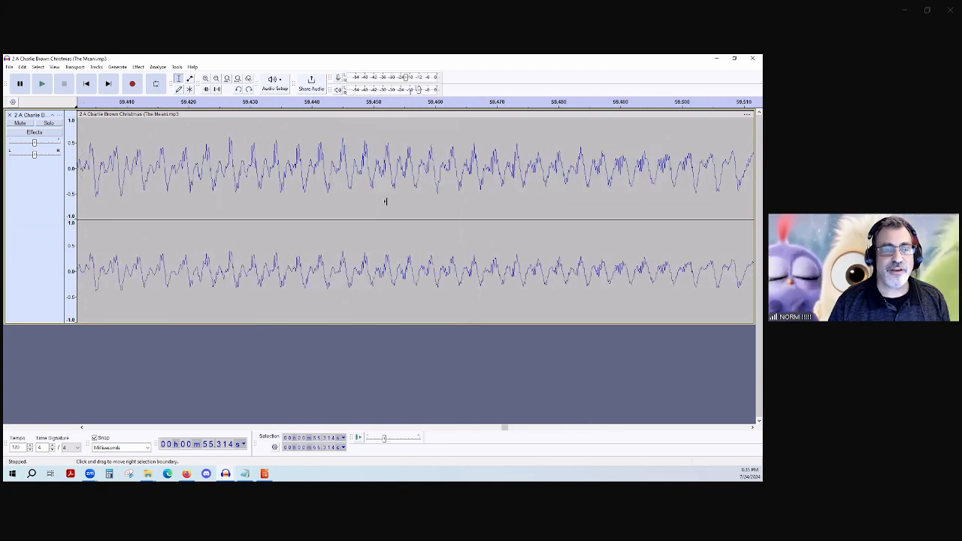
scroll(383, 200, up, 2)
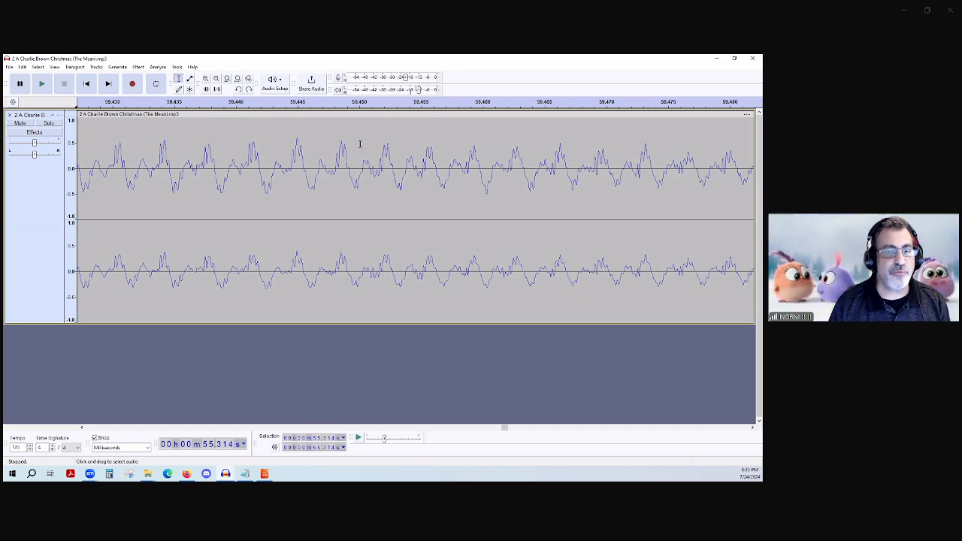
drag(360, 144, 421, 152)
key(space)
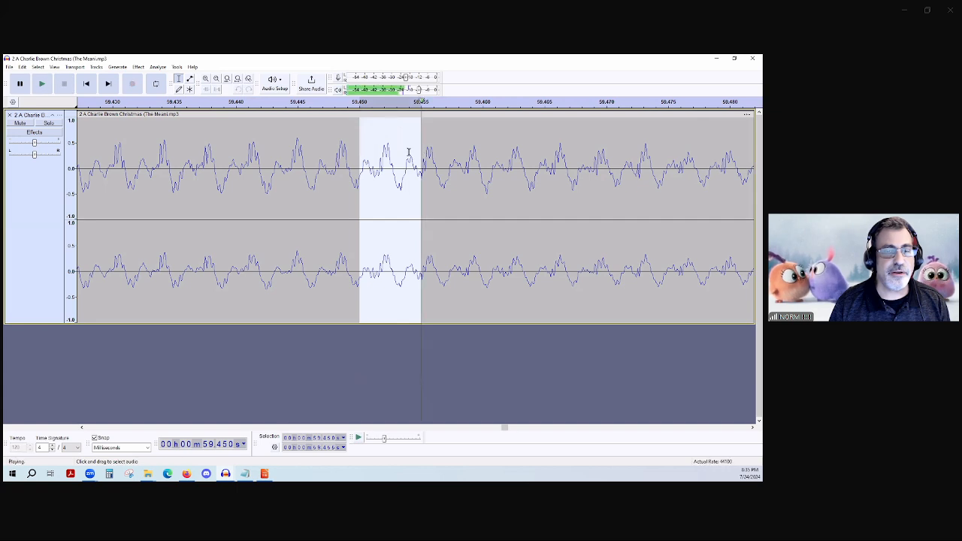
drag(138, 151, 652, 222)
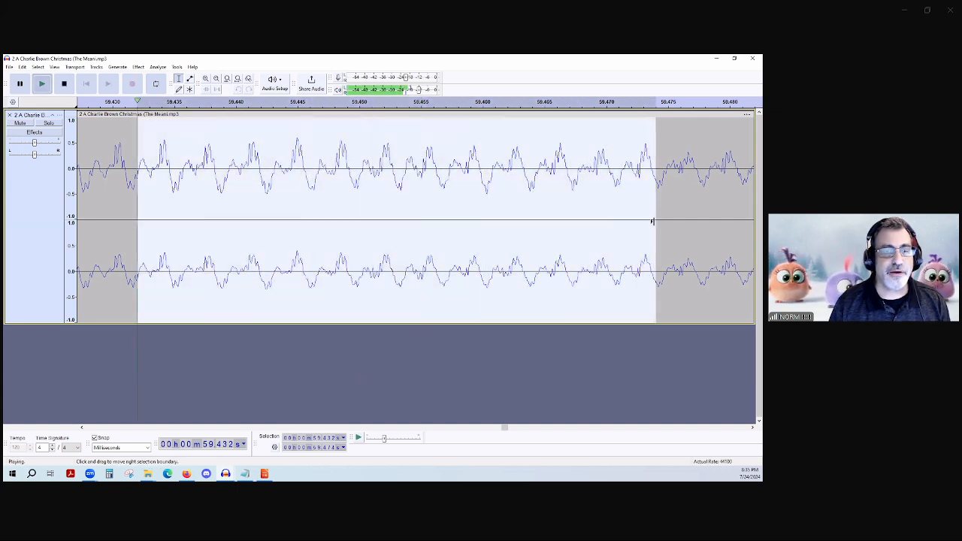
key(space)
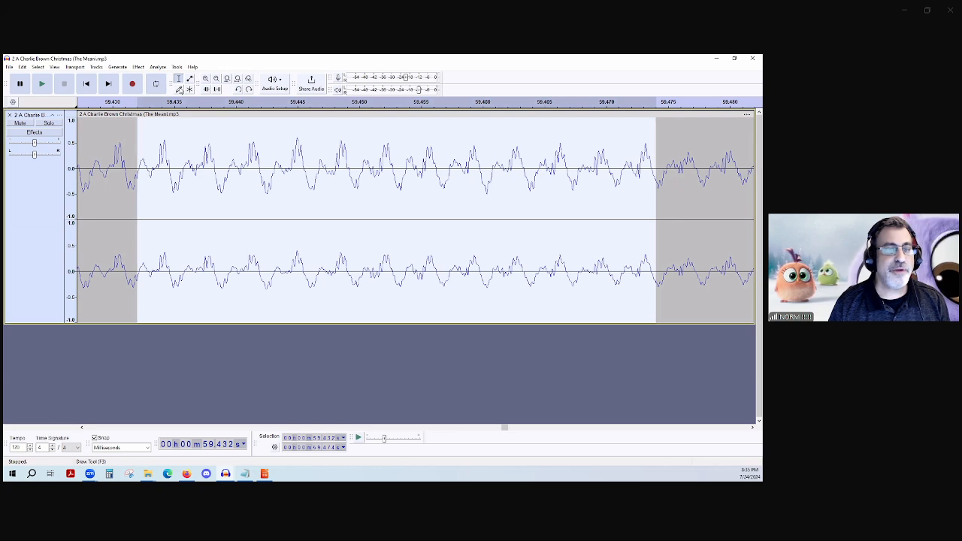
Use the Draw tool to pull three adjacent upper-channel samples near 59.4468 s down to between about -0.2 and -0.25
click(178, 89)
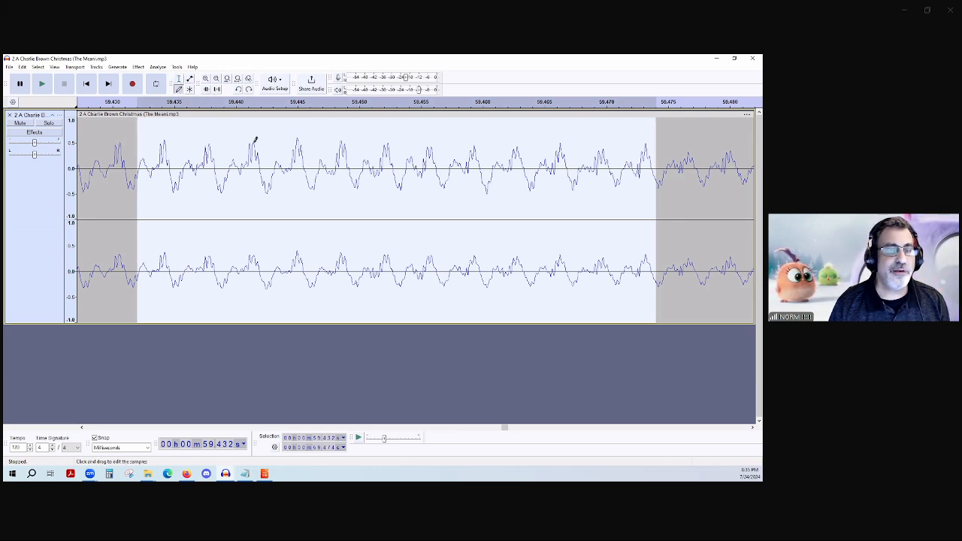
click(254, 142)
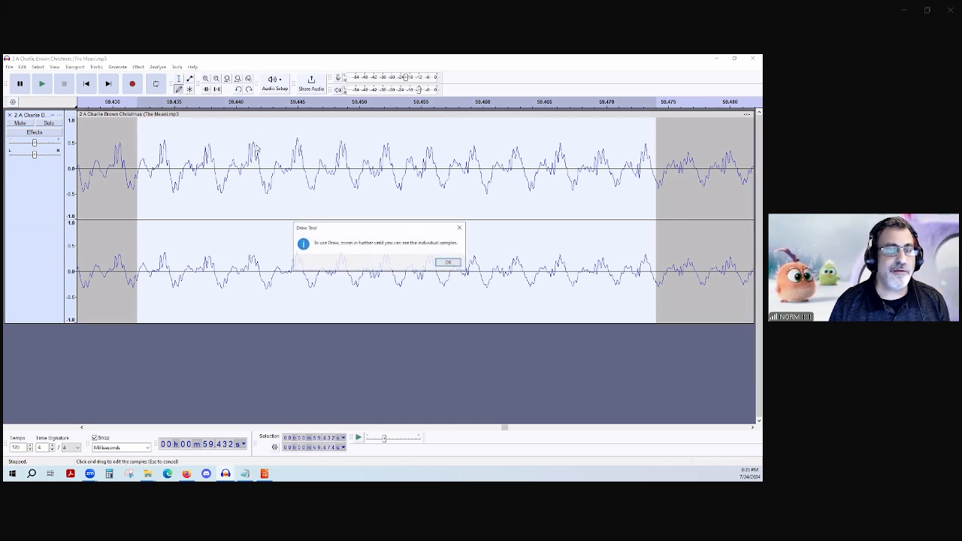
click(448, 263)
ctrl+scroll(378, 225, up, 4)
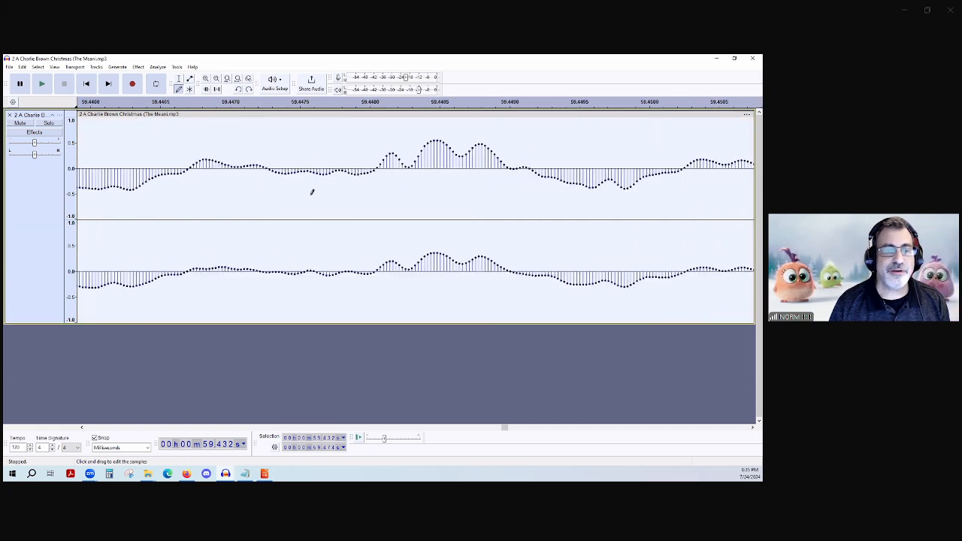
ctrl+scroll(305, 189, down, 3)
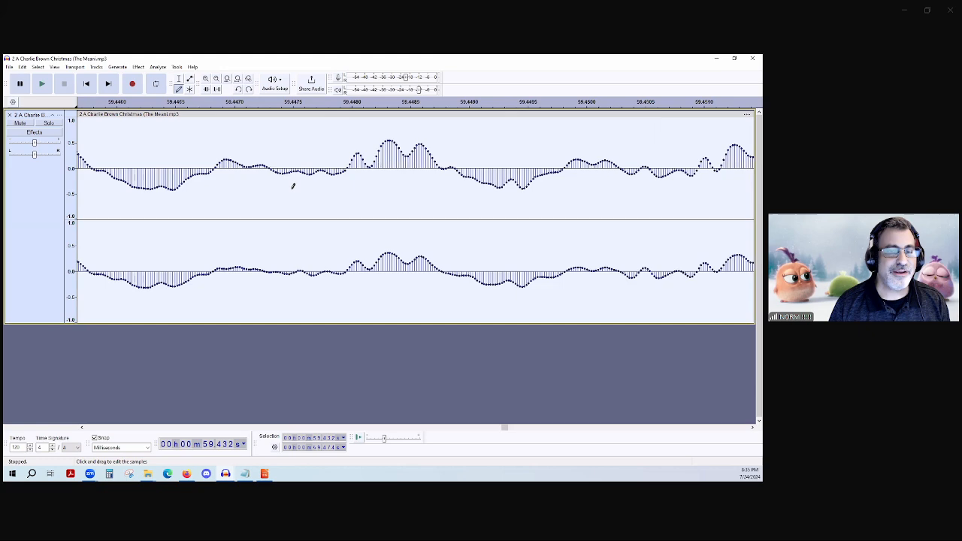
ctrl+scroll(260, 176, up, 4)
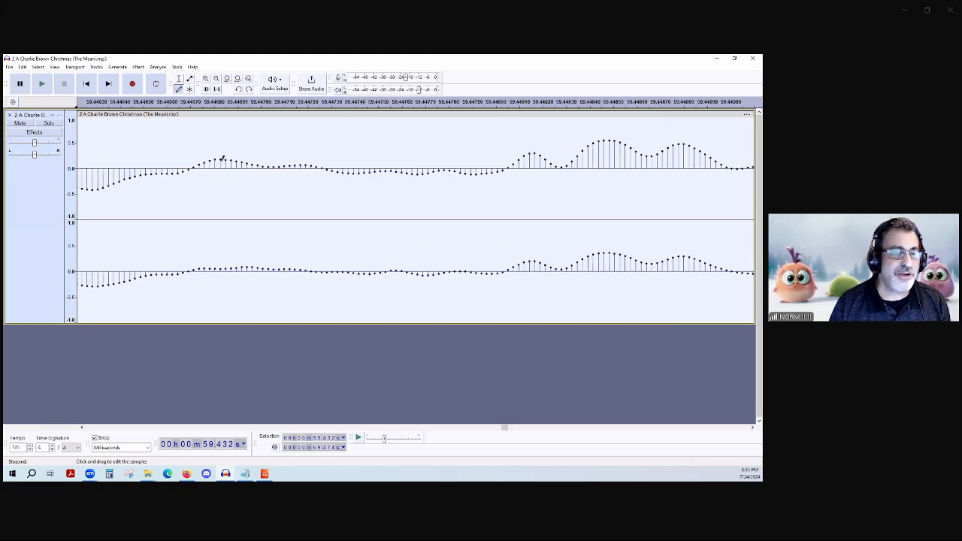
drag(222, 157, 217, 181)
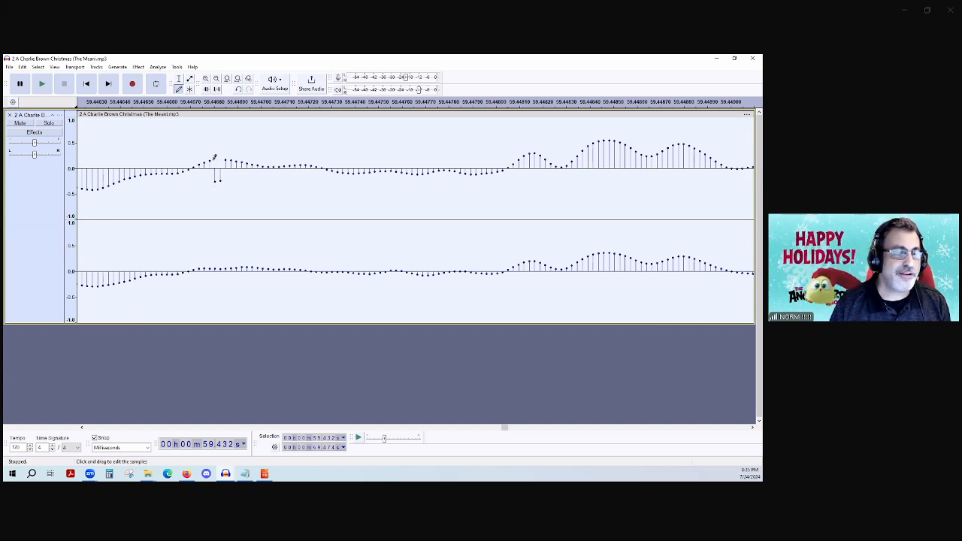
mouse_move(211, 158)
mouse_down()
mouse_move(210, 185)
mouse_move(212, 176)
mouse_up()
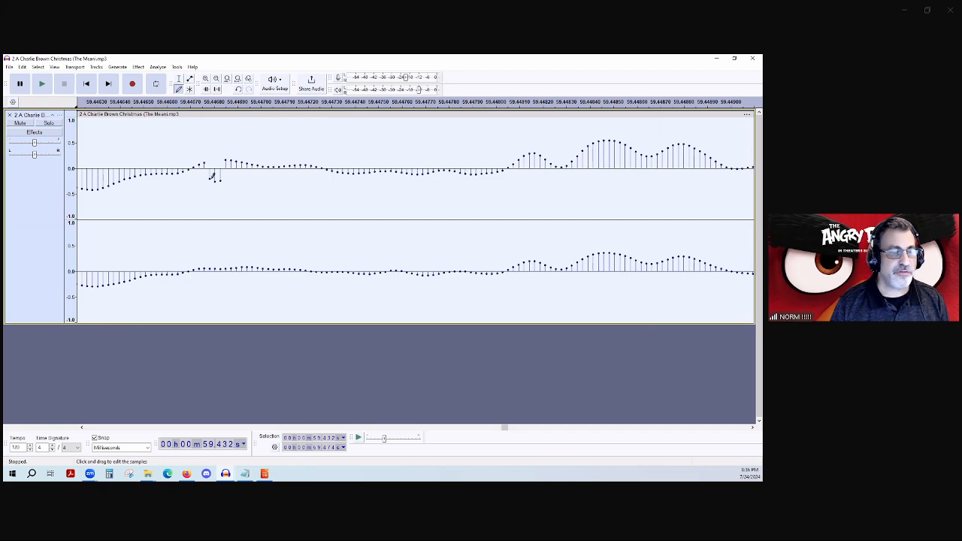
Try to draw on the quiet stretch around 1:06 at full-clip scale, and switch back to the Selection tool
ctrl+scroll(279, 151, down, 5)
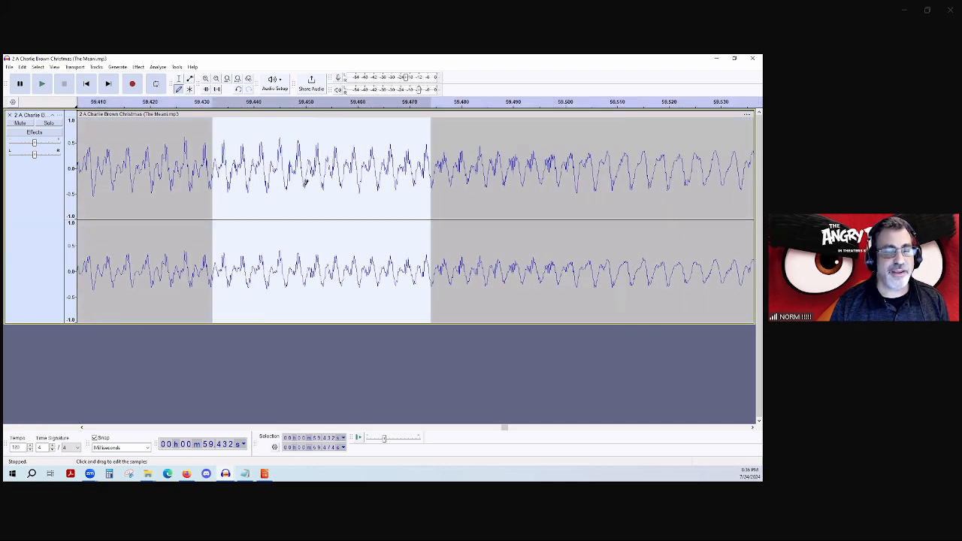
ctrl+scroll(305, 183, down, 6)
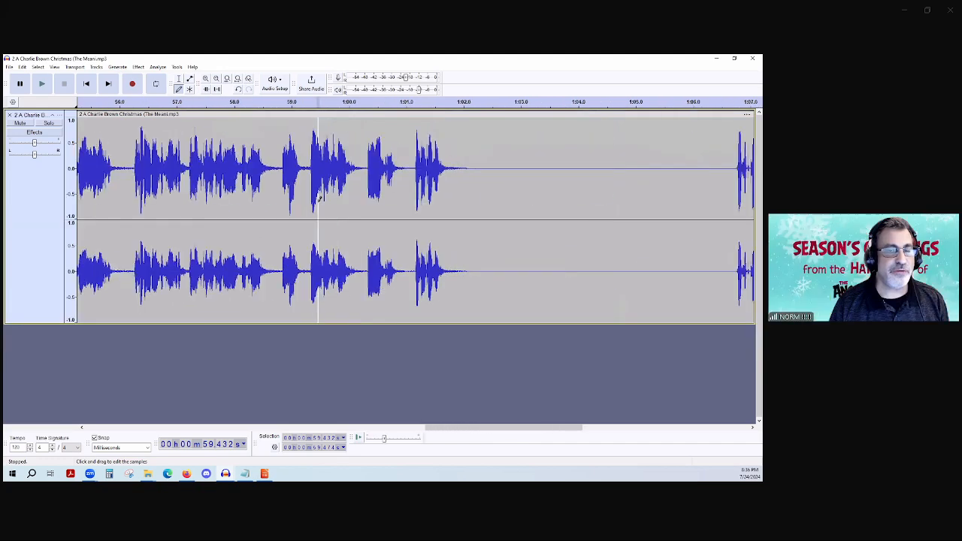
ctrl+scroll(319, 197, down, 3)
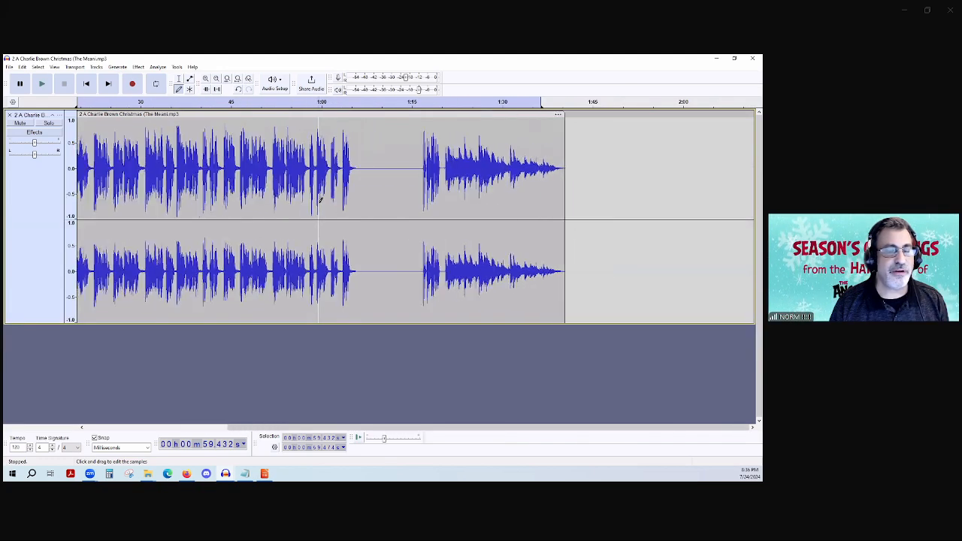
ctrl+scroll(319, 197, up, 1)
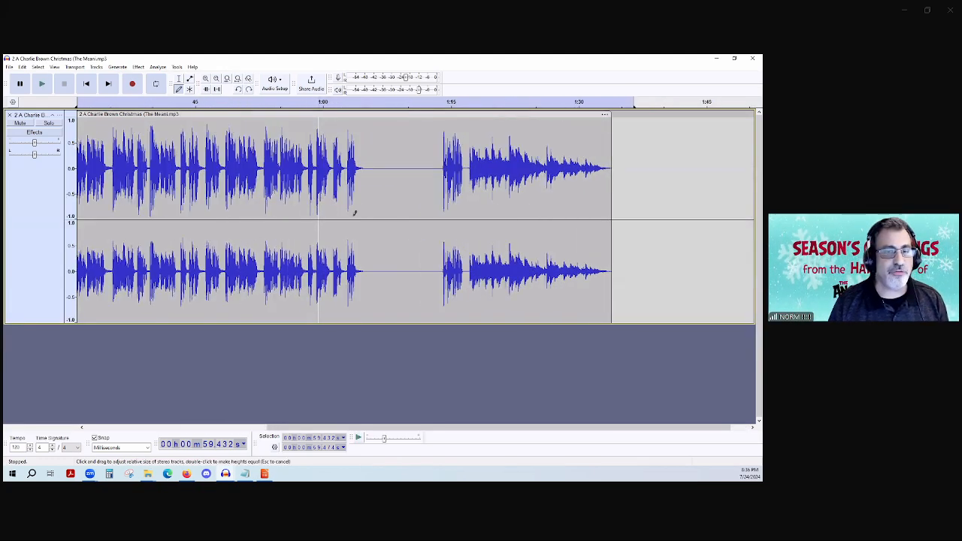
click(376, 157)
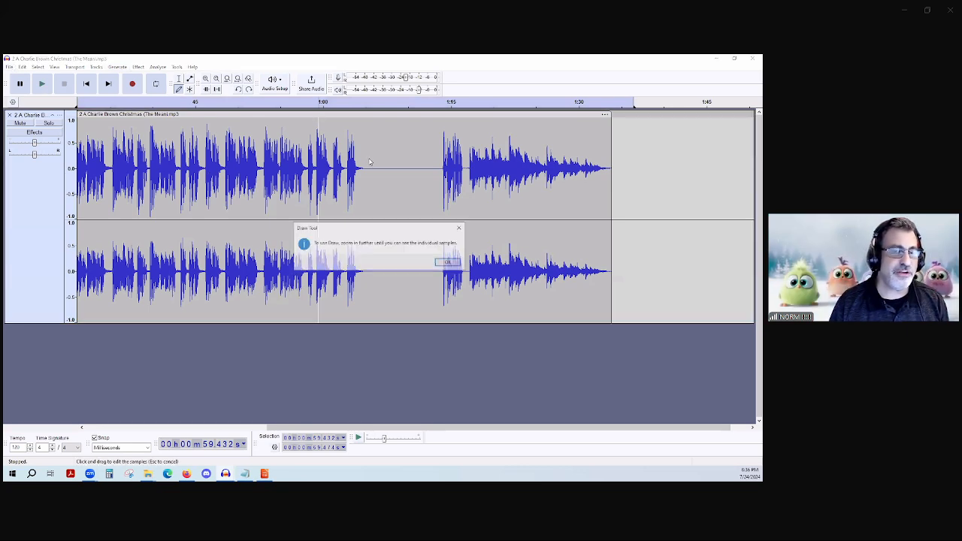
click(448, 263)
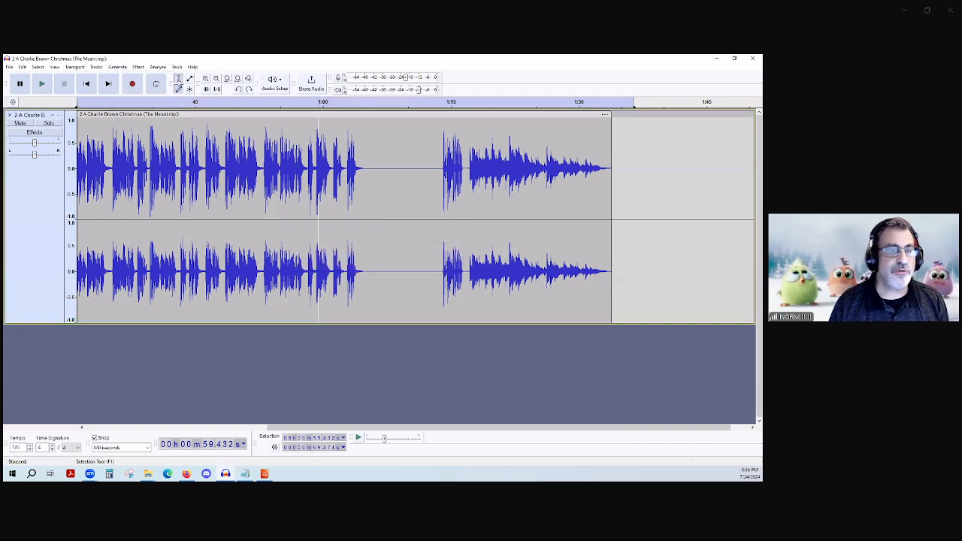
click(178, 79)
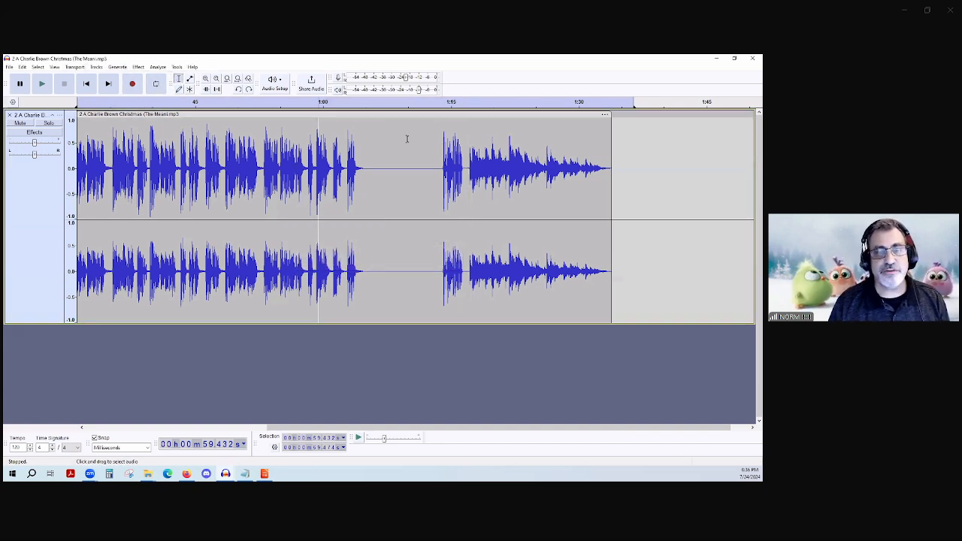
click(336, 164)
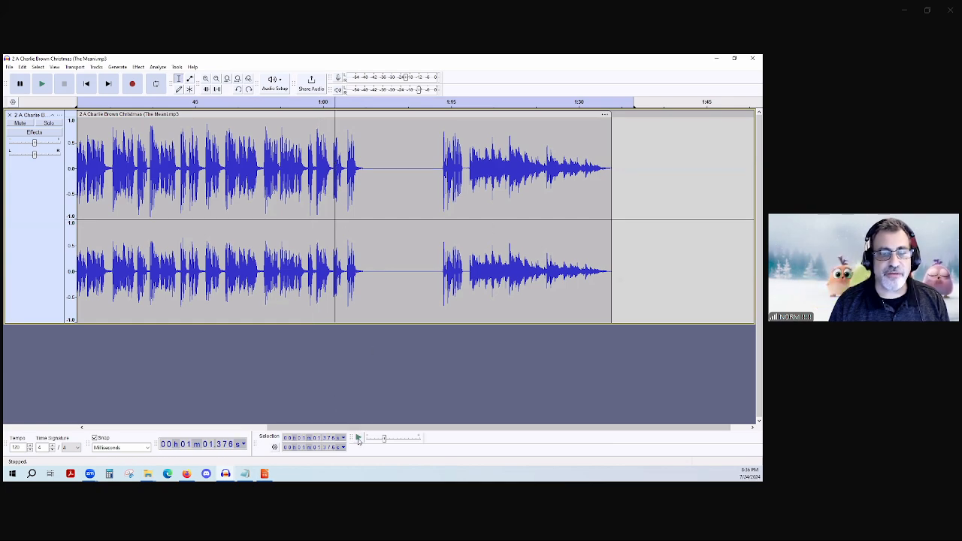
Select the quiet passage from about 8.2 s to 14.6 s, silence it, and play it before and after the change
drag(338, 428, 92, 427)
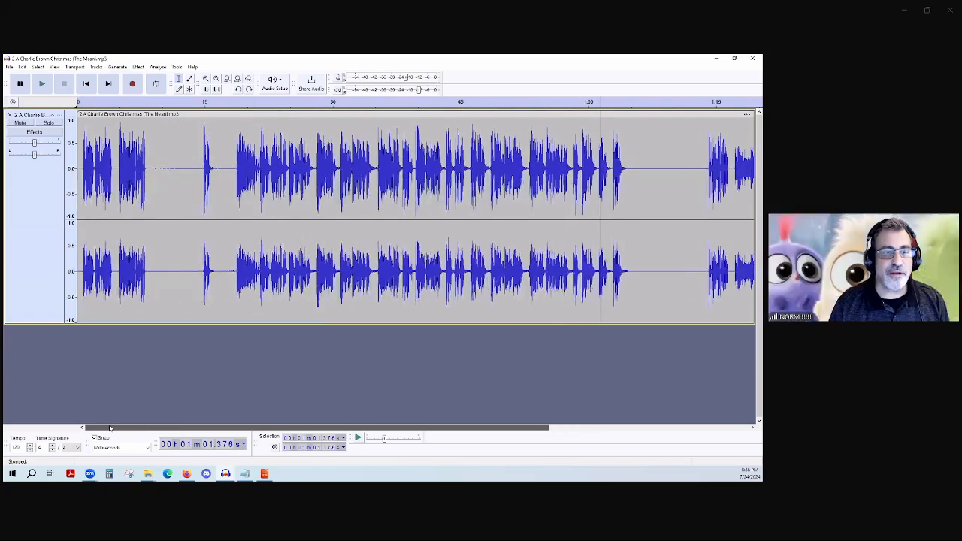
drag(146, 132, 201, 149)
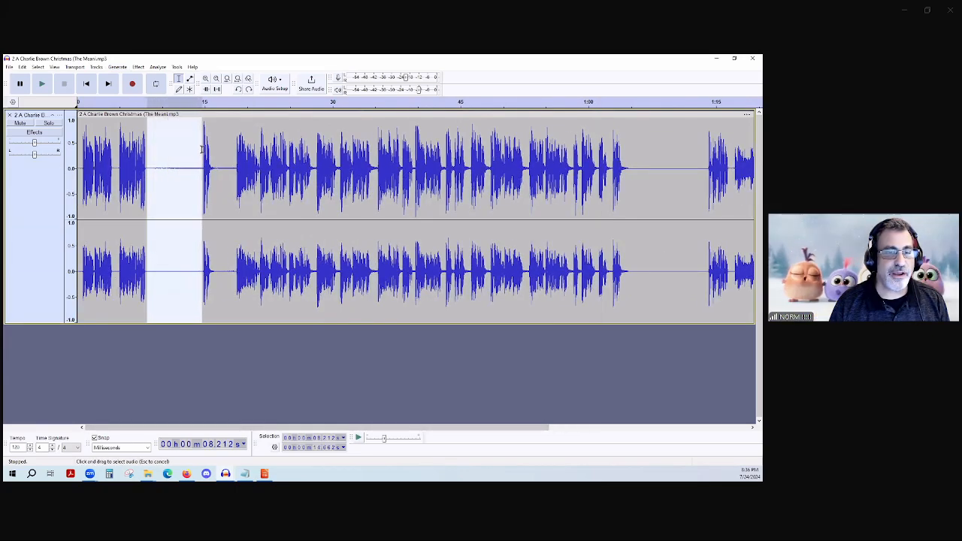
key(space)
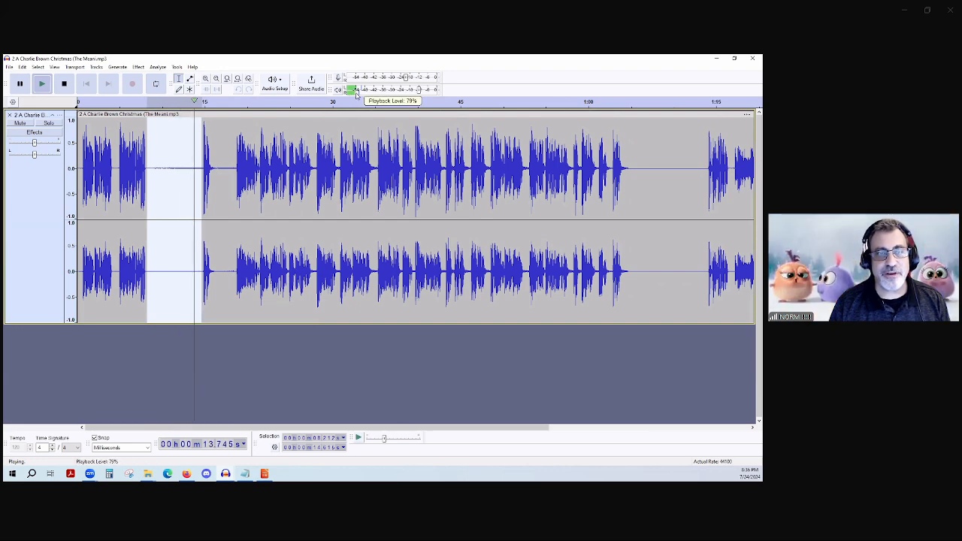
key(space)
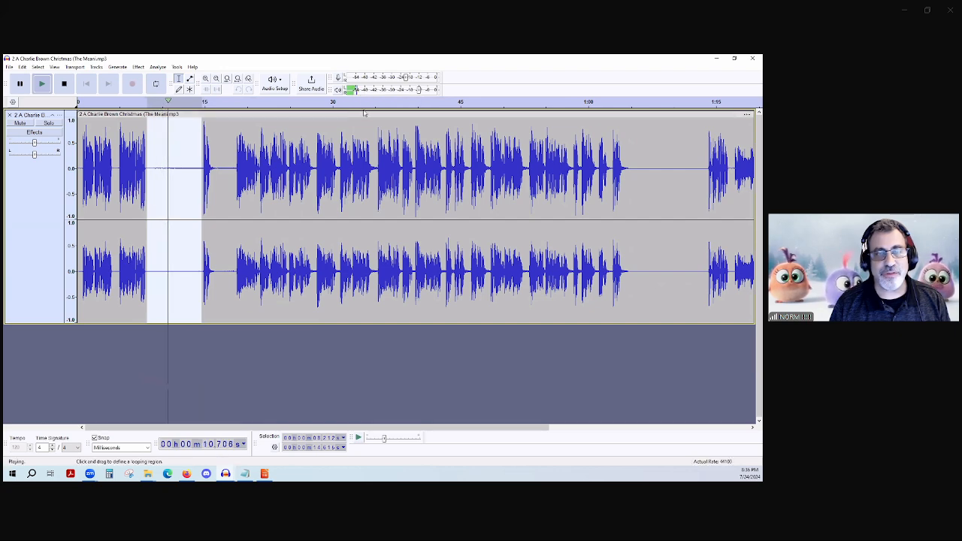
key(space)
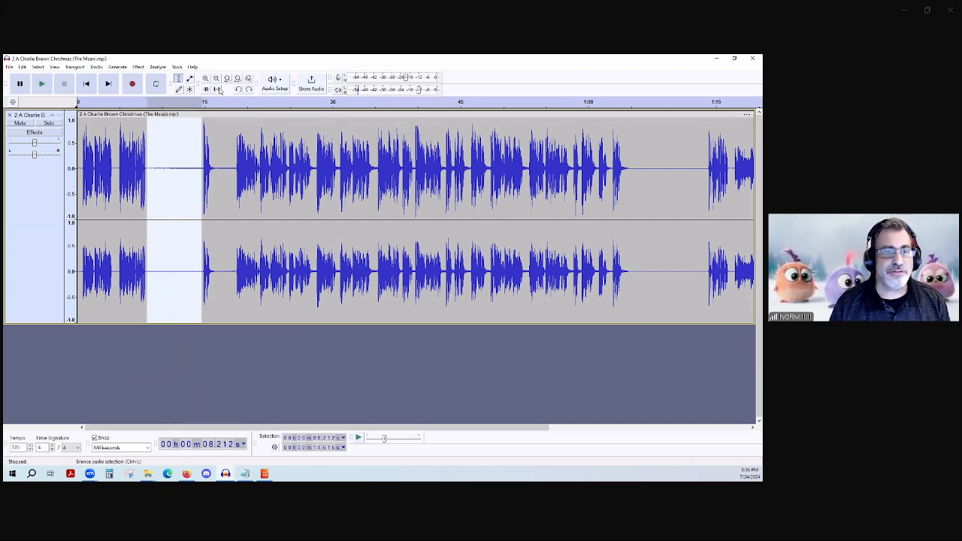
key(space)
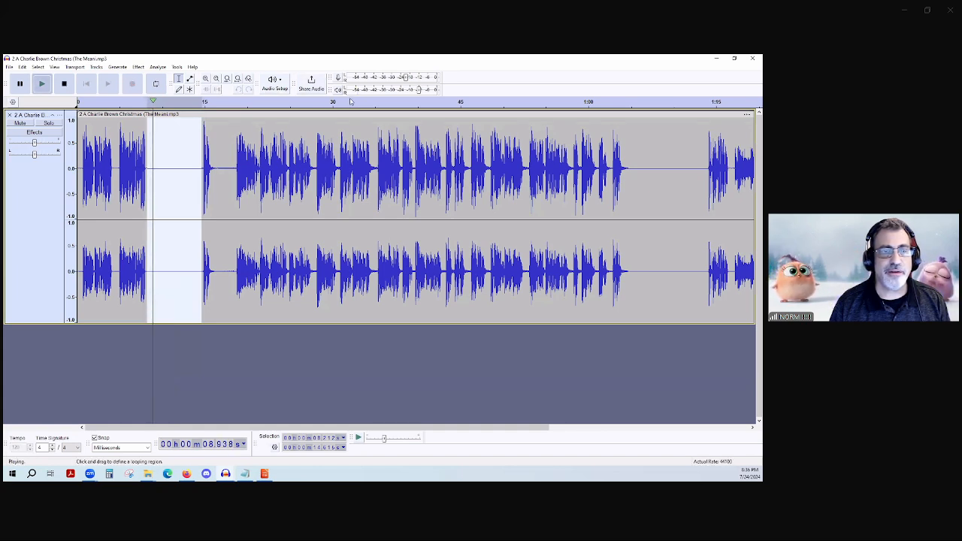
Select the gap in the speech from about 16.05 s to 18.7 s, adjusting its start while playing it
mouse_move(209, 135)
mouse_down()
mouse_move(235, 140)
mouse_move(212, 138)
mouse_up()
click(228, 139)
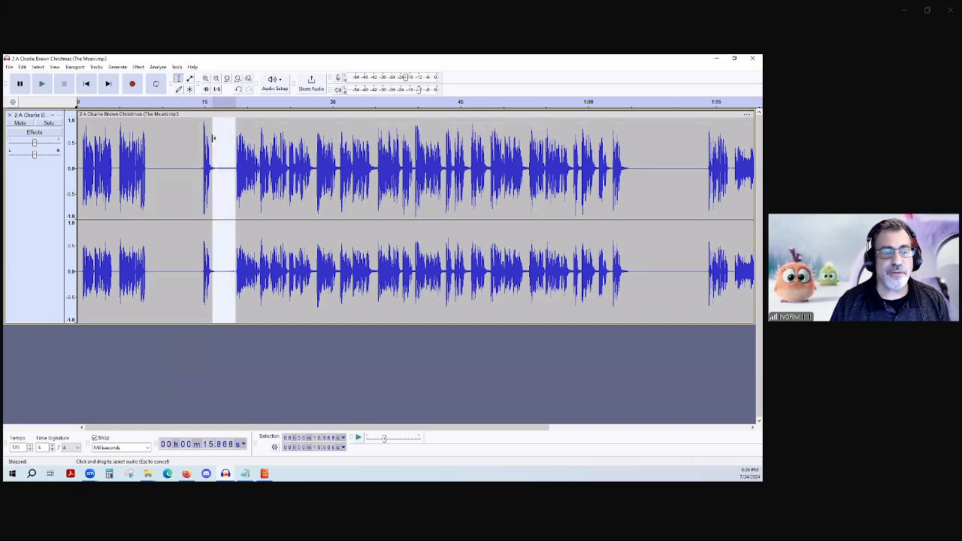
key(space)
key(space)
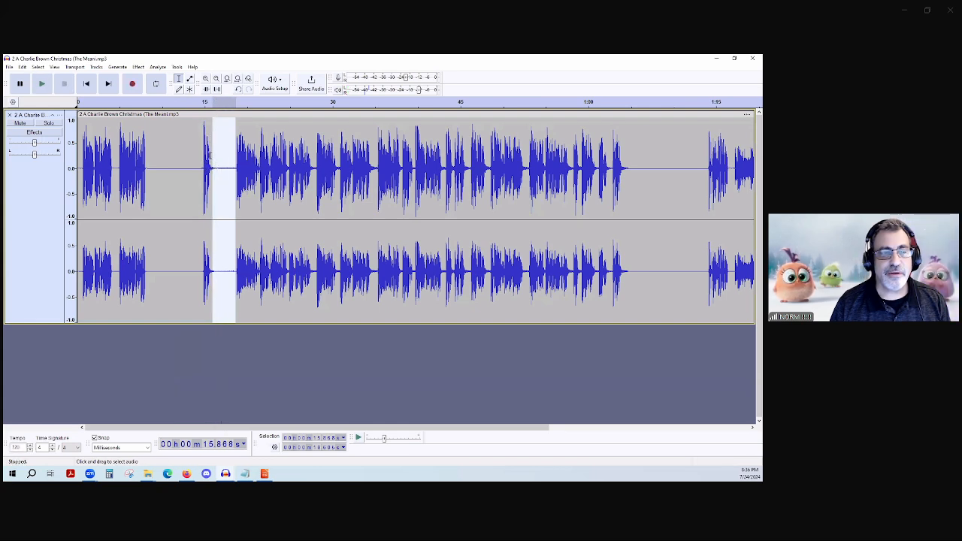
drag(212, 156, 215, 156)
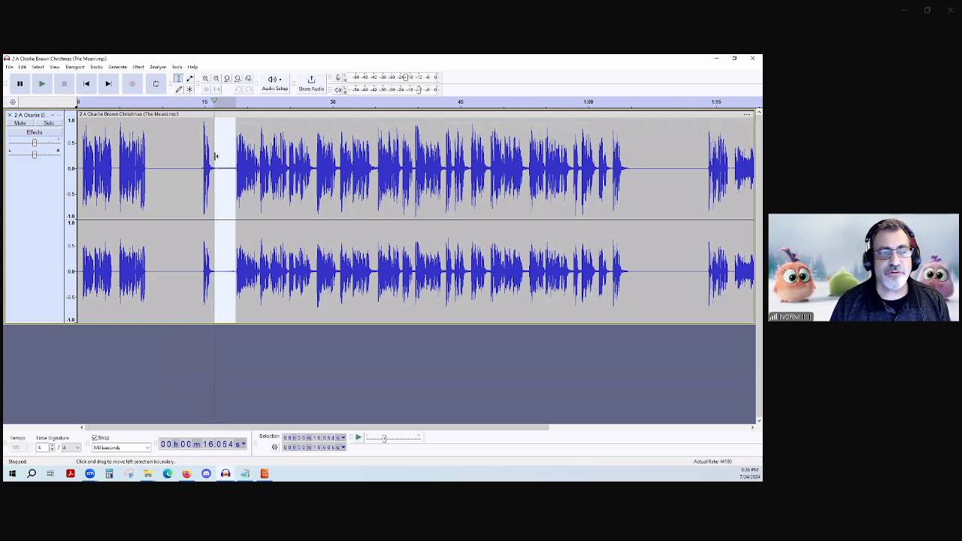
key(space)
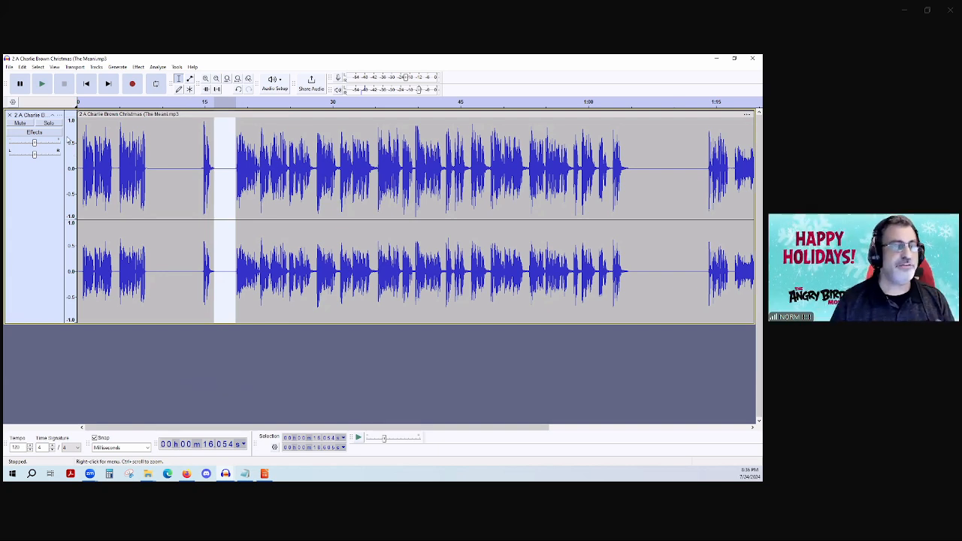
Review the project saving options and start an audio export to the computer
click(10, 68)
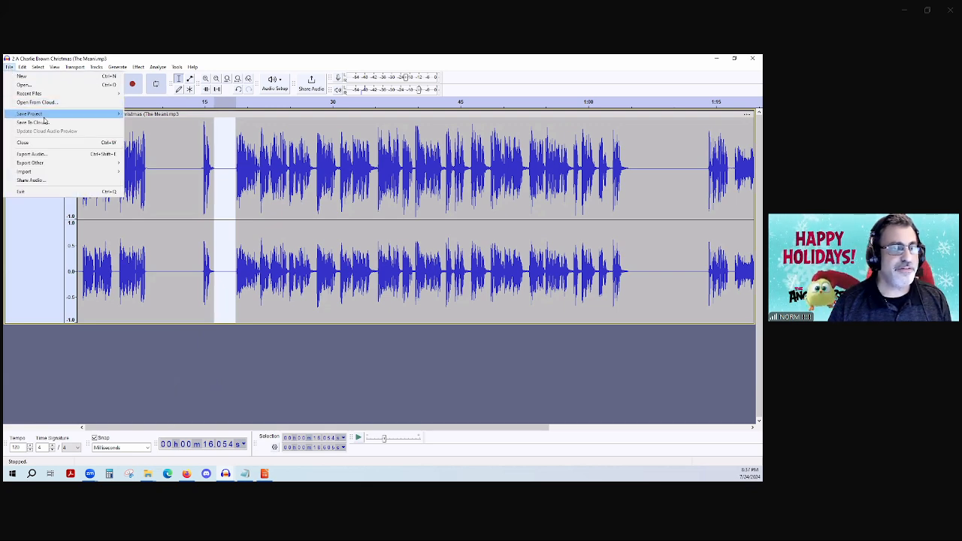
mouse_move(44, 120)
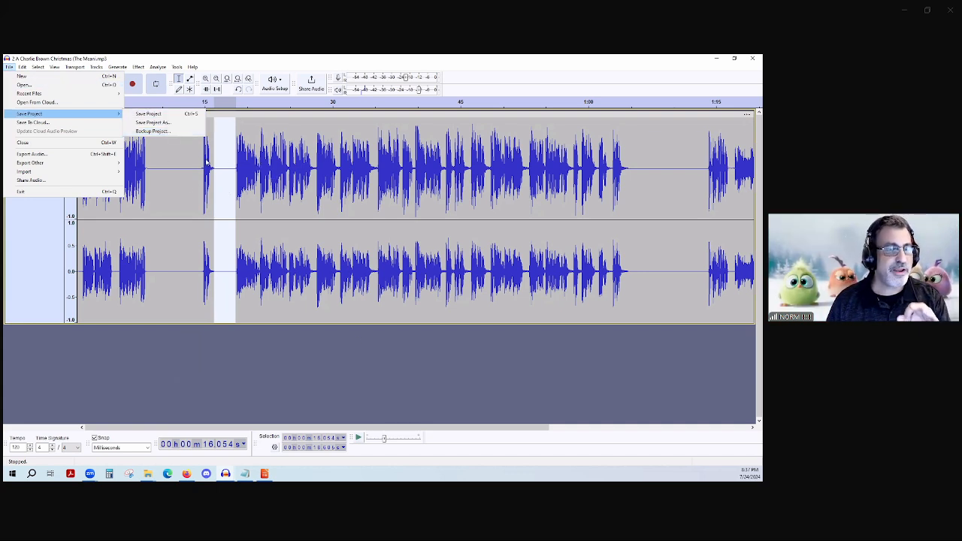
click(34, 154)
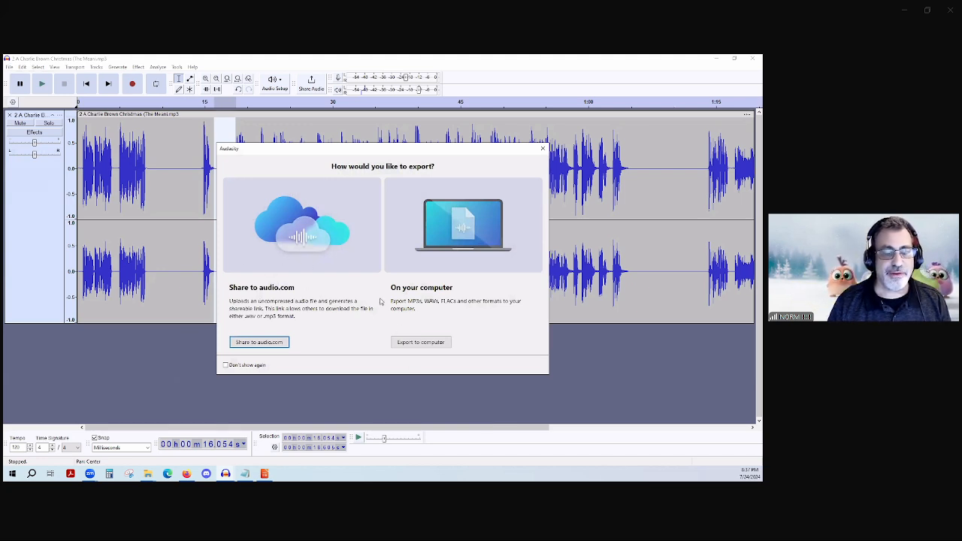
click(430, 344)
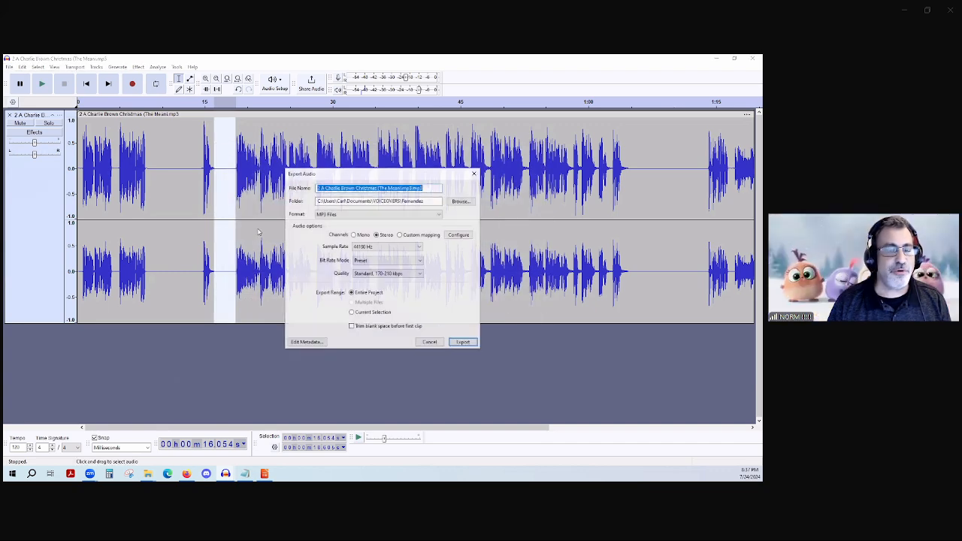
Set the export location to the 3D Objects folder and shorten the export's file name to "2 A Charlie Brown Christmas"
click(422, 200)
click(456, 203)
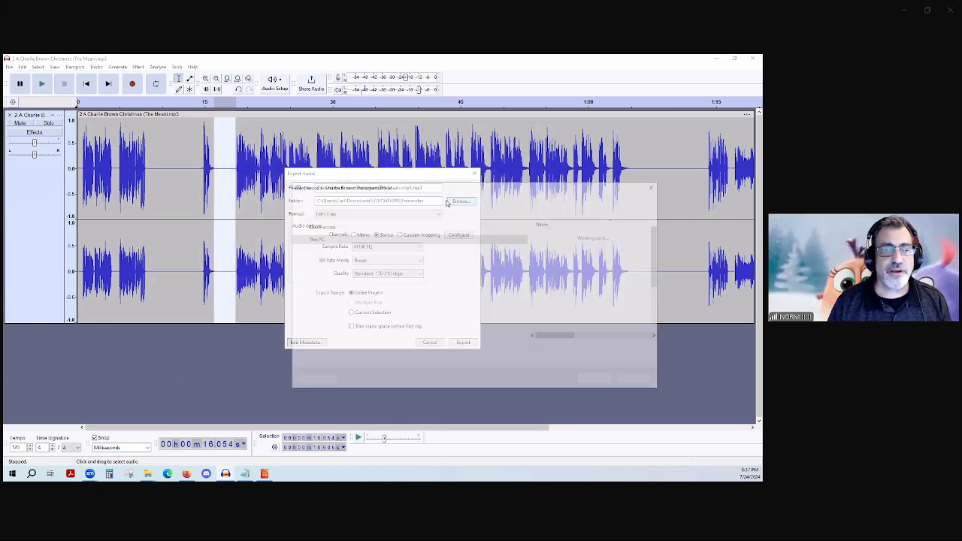
scroll(315, 270, down, 3)
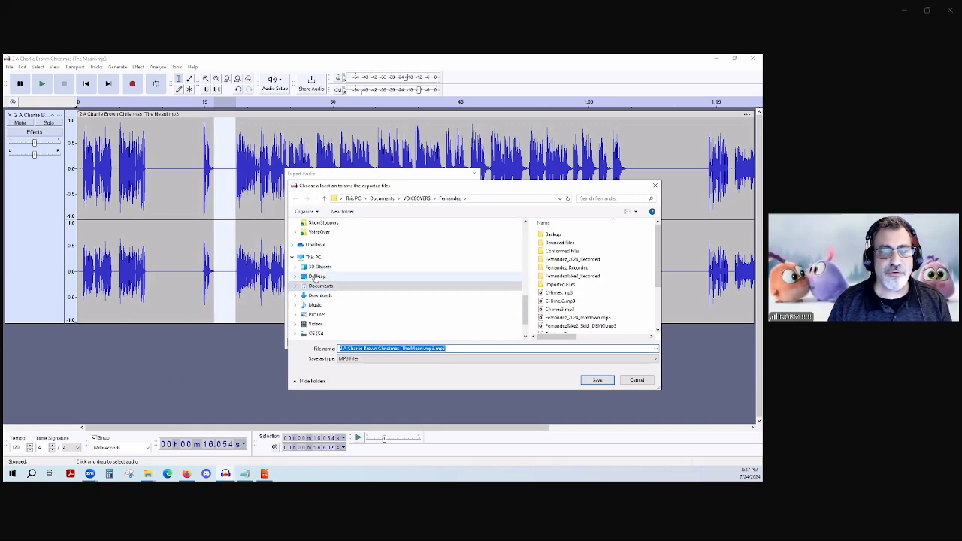
click(319, 267)
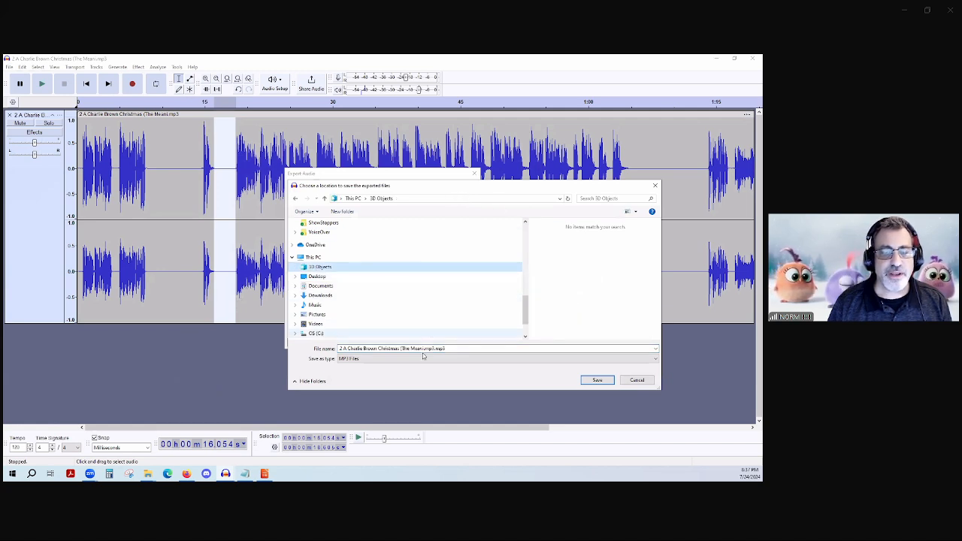
click(447, 348)
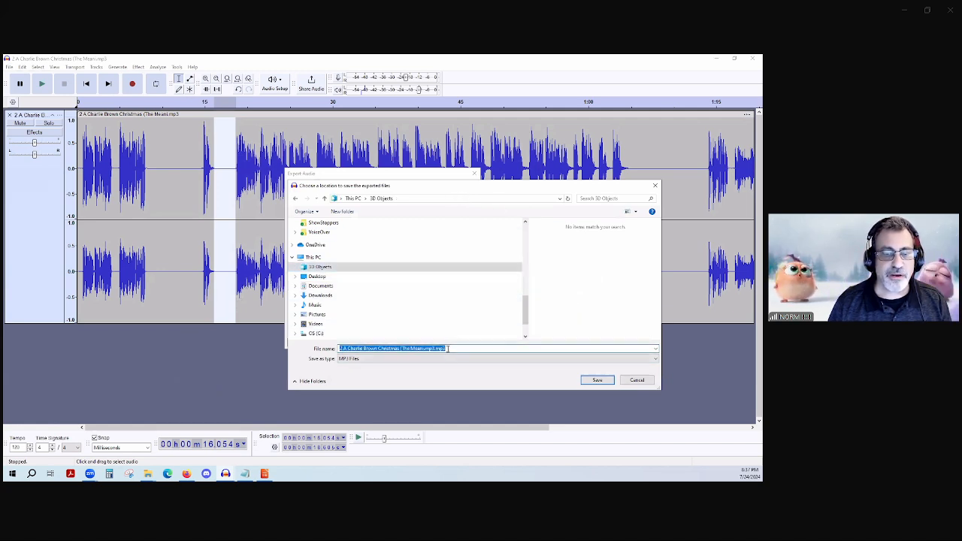
click(445, 349)
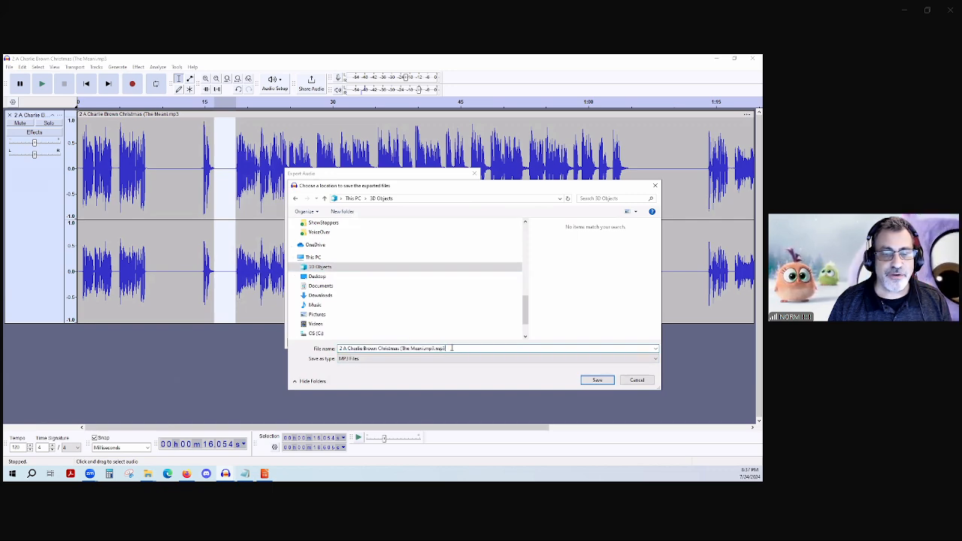
drag(446, 349, 406, 346)
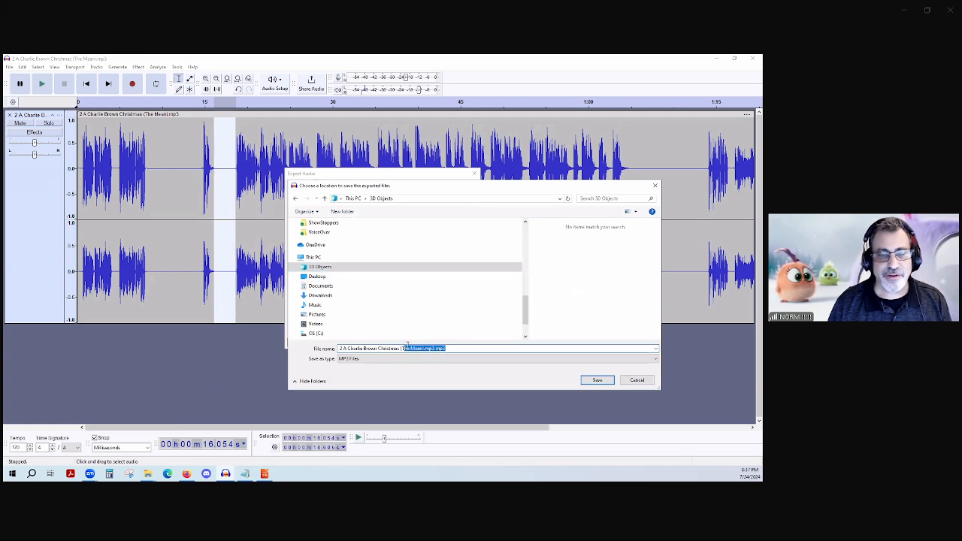
key(BackSpace)
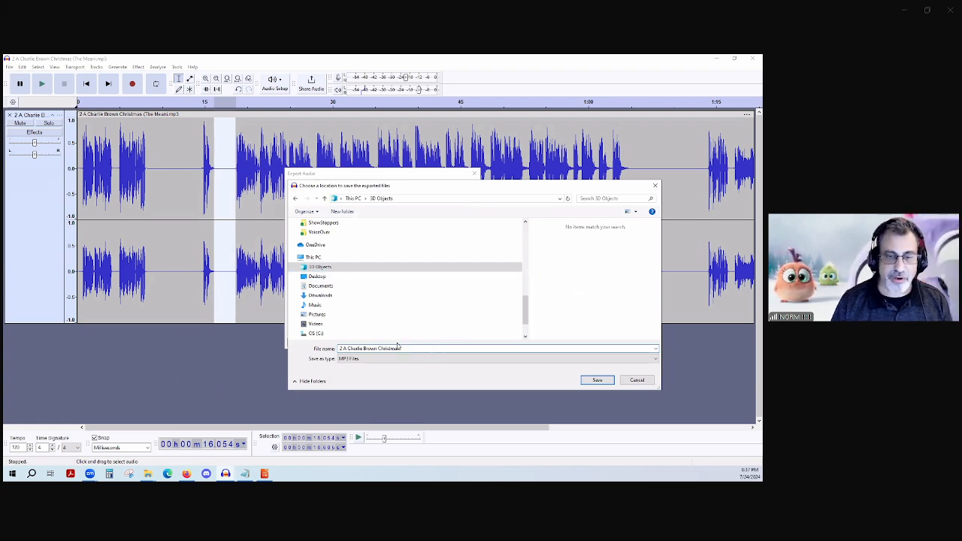
click(600, 379)
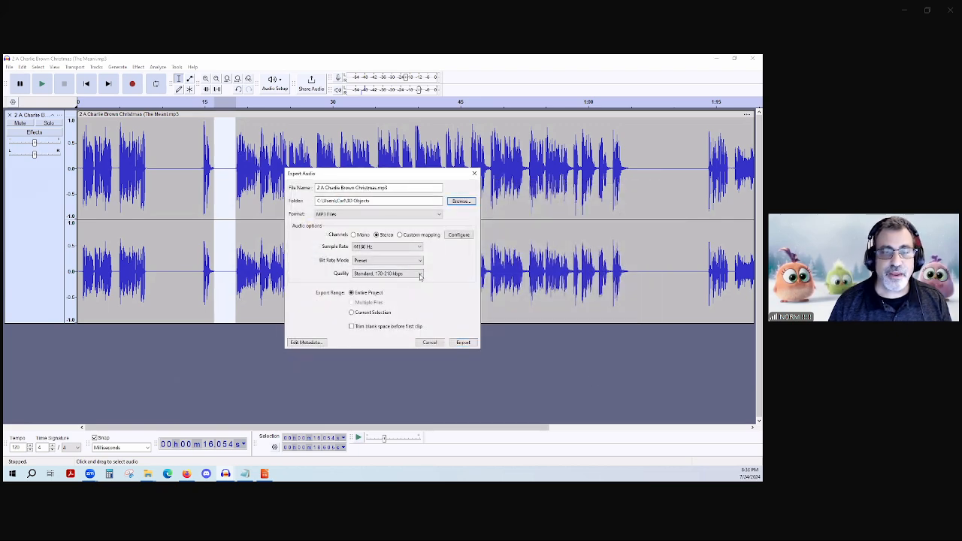
Set the export format to WAV (Microsoft) and export the entire project
click(381, 215)
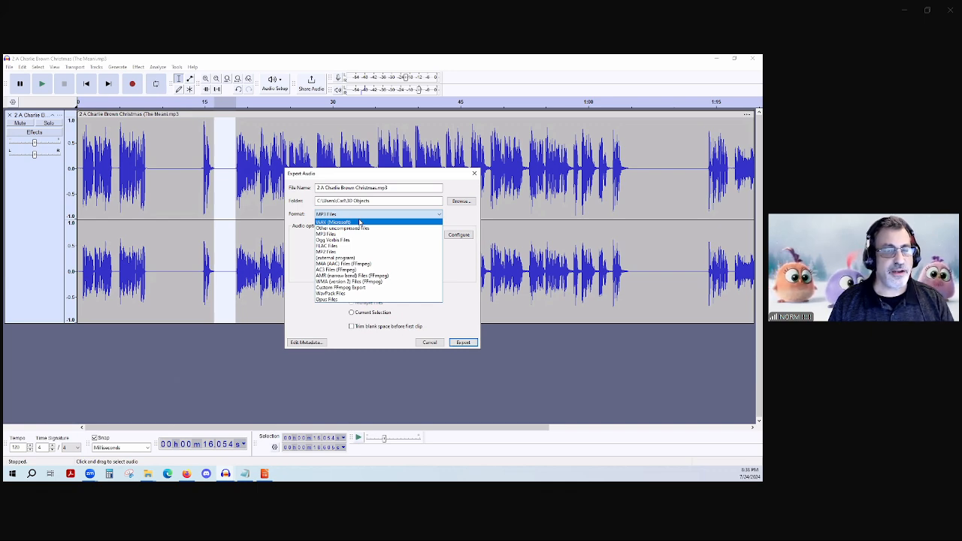
click(359, 222)
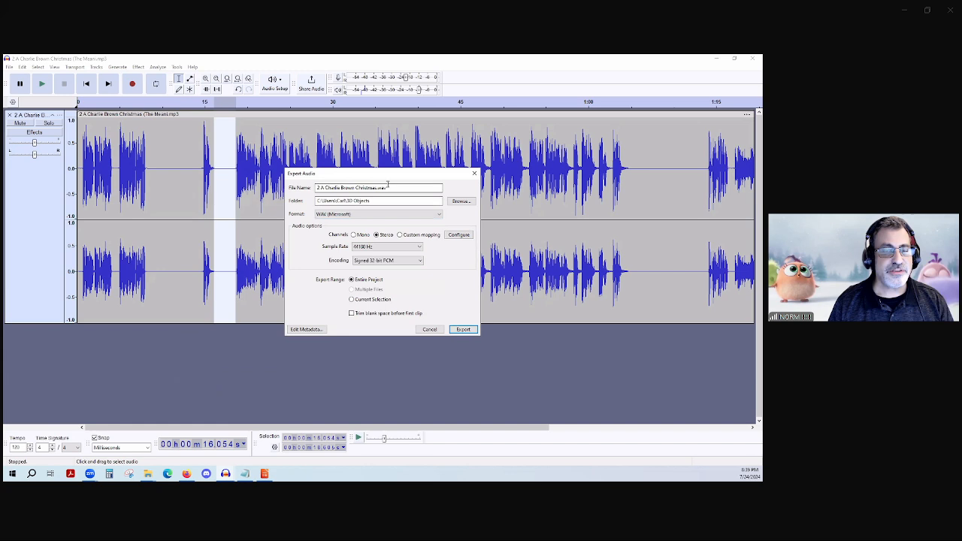
click(463, 330)
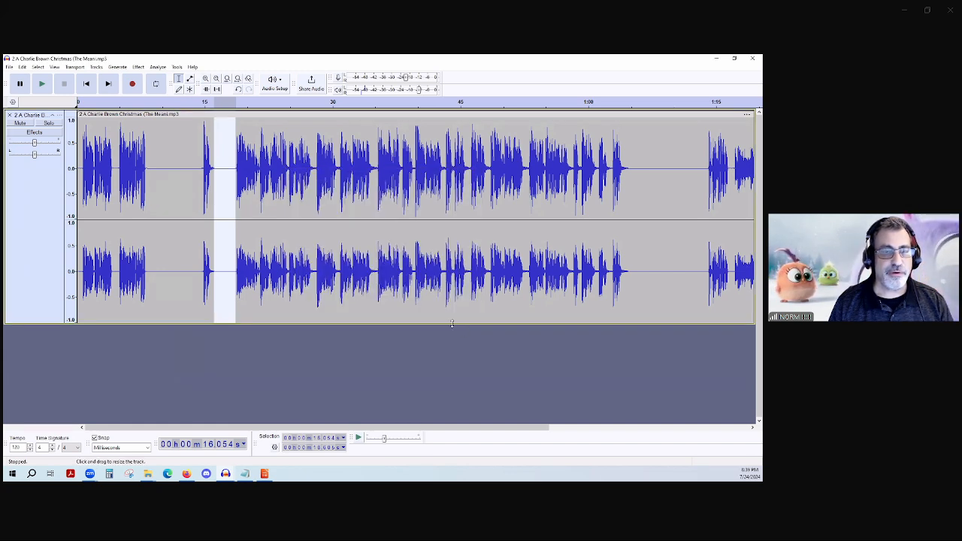
Start another audio export to the computer and set its format to MP3 Files
click(9, 66)
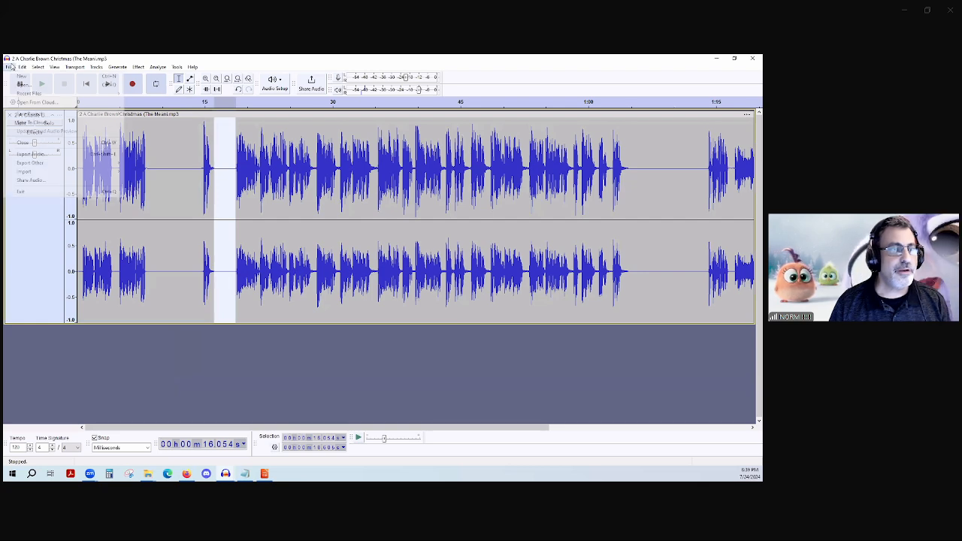
click(30, 153)
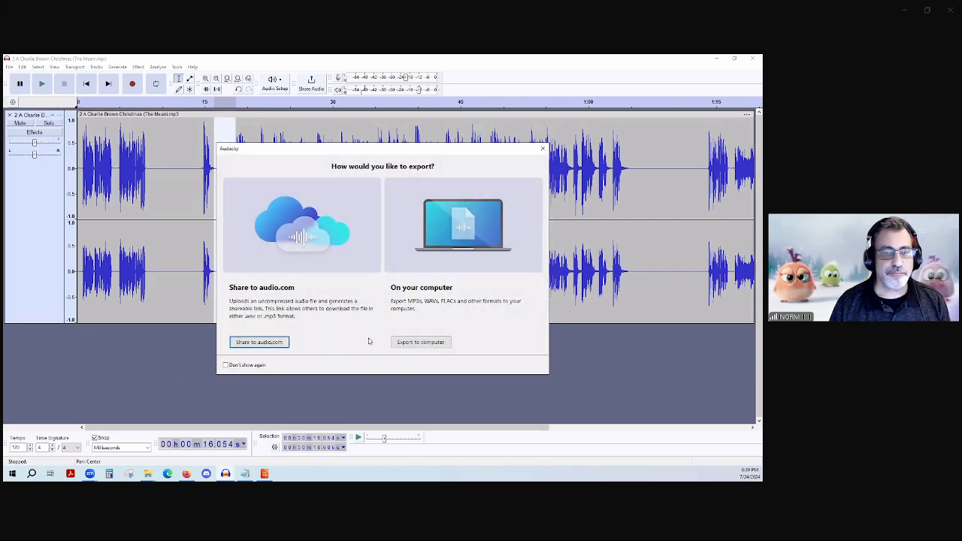
click(407, 346)
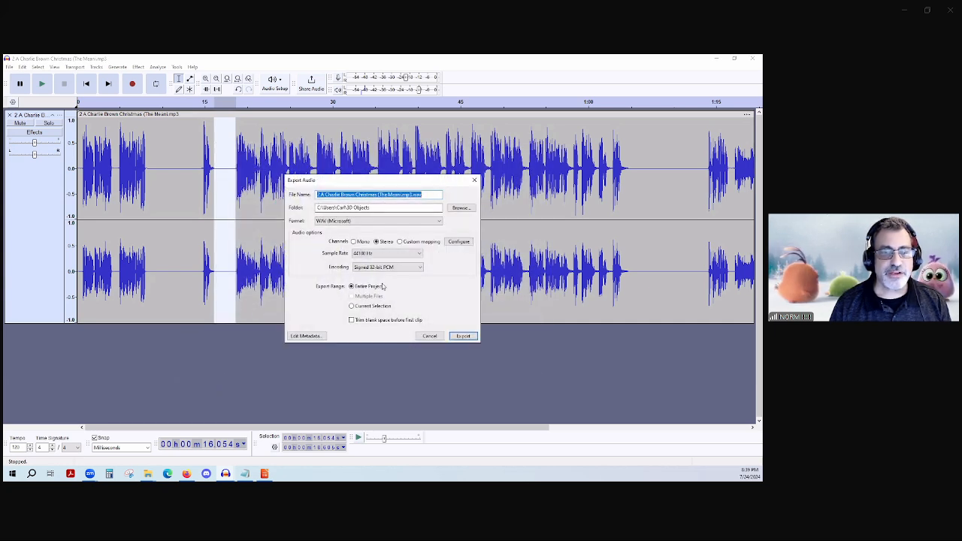
click(439, 222)
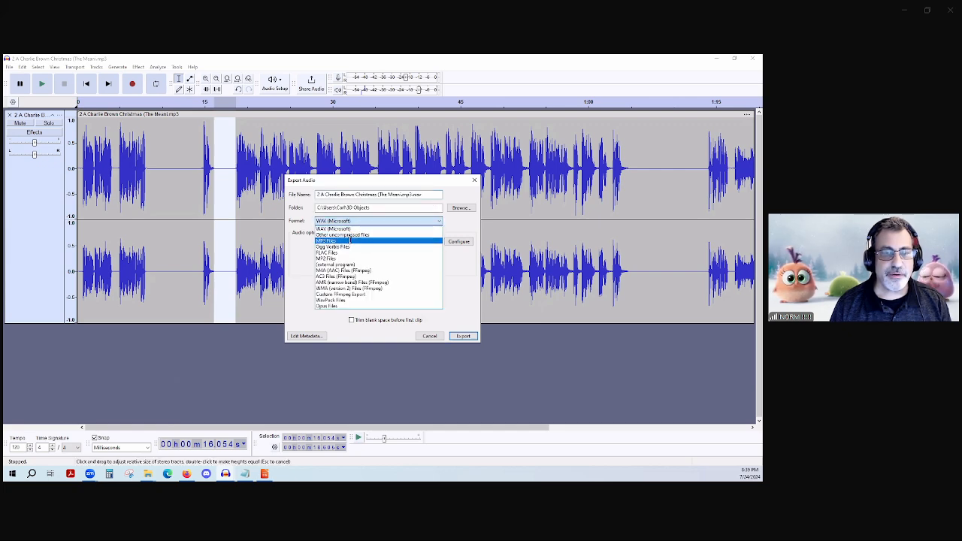
click(390, 241)
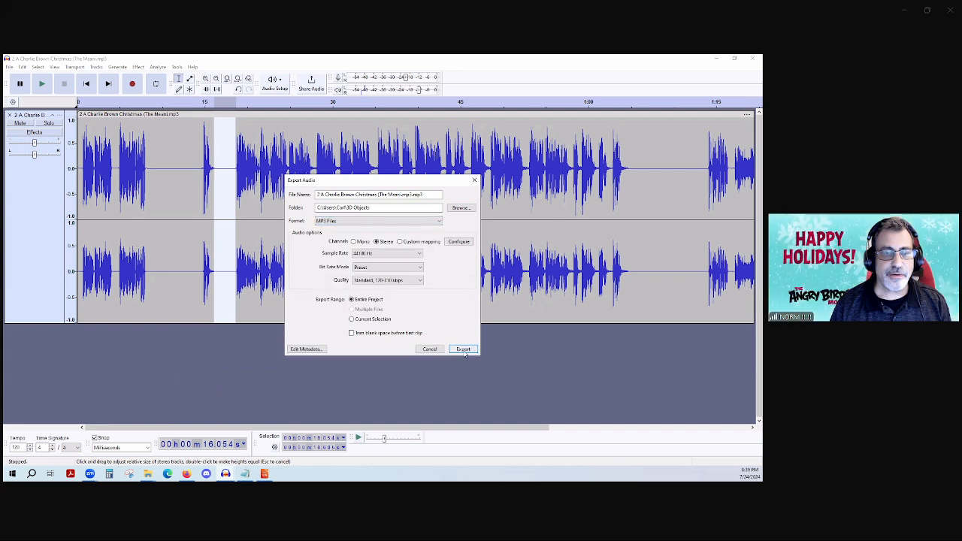
Review the sample rate, bit rate mode and quality choices, keep Standard, 170-210 kbps, and export the MP3
click(377, 253)
click(377, 254)
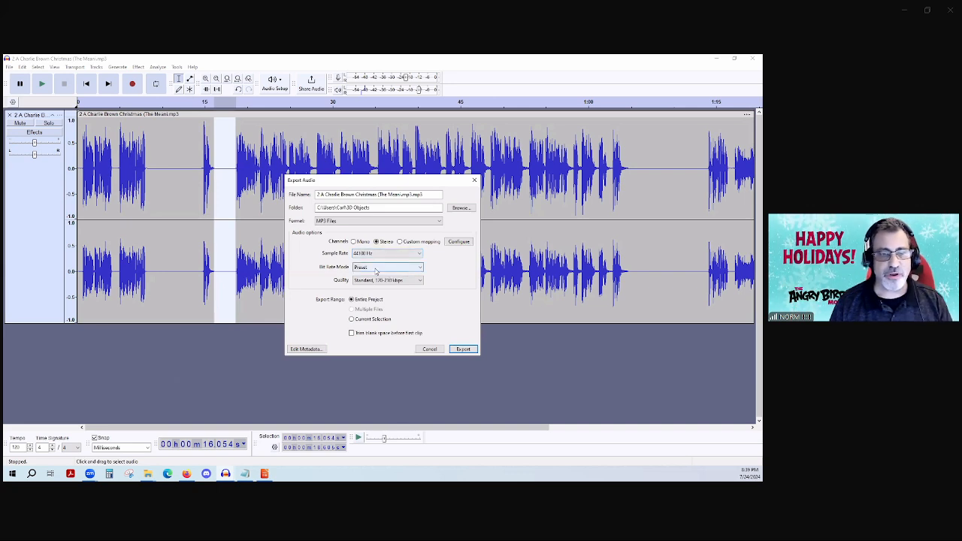
click(385, 267)
click(386, 270)
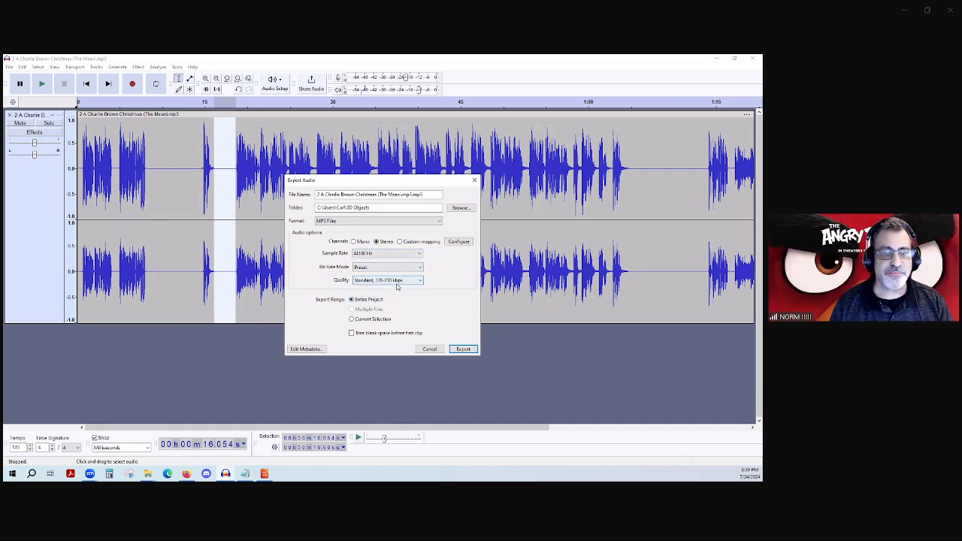
click(397, 284)
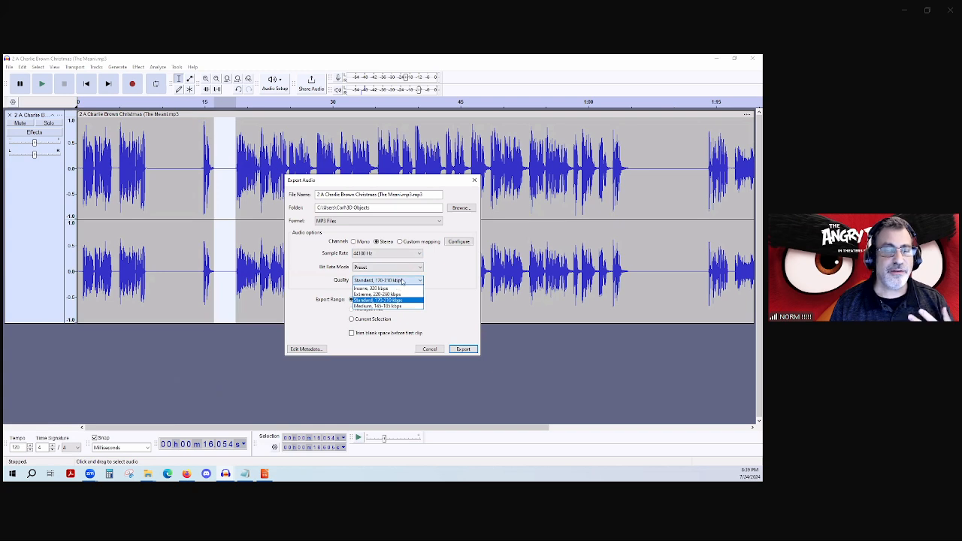
click(407, 283)
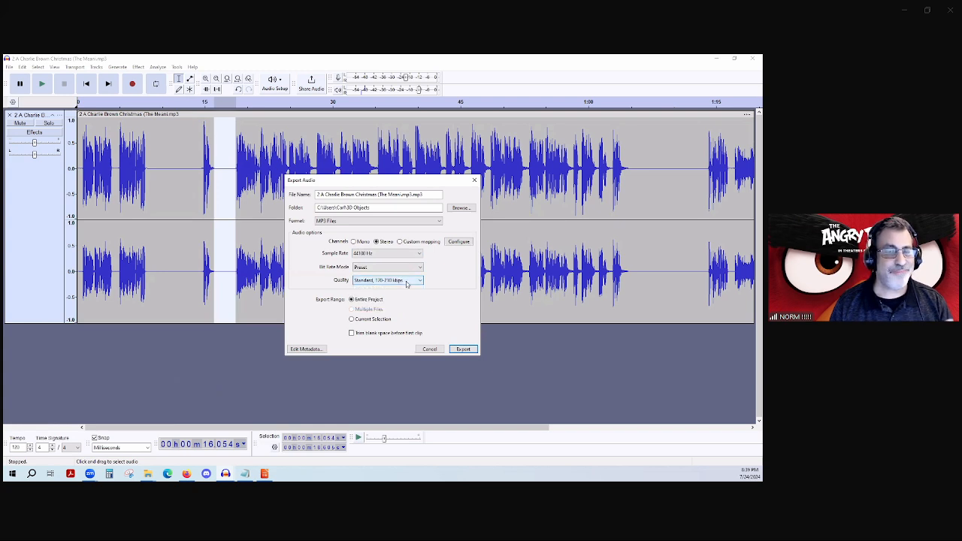
click(463, 349)
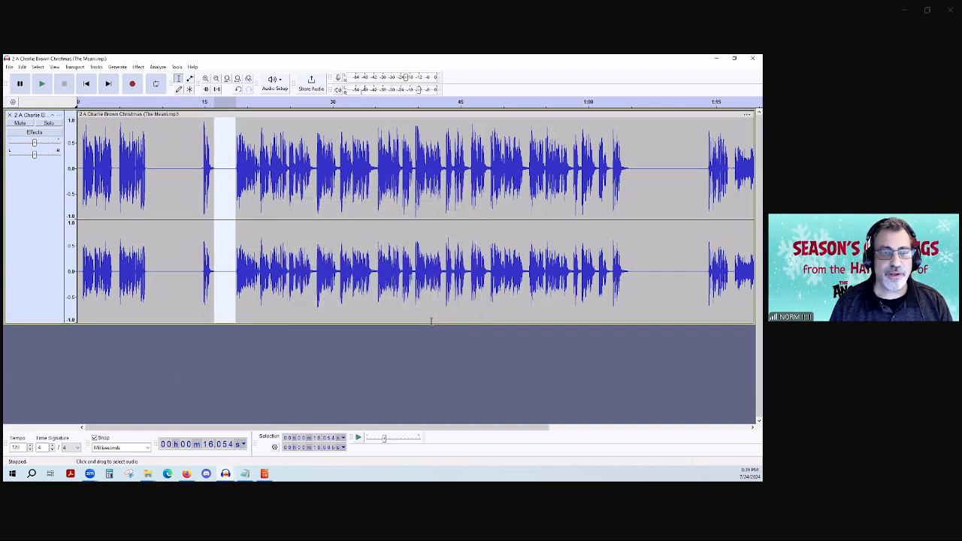
Start a further export to the computer and browse to the 3D Objects folder to find the exported MP3
click(9, 67)
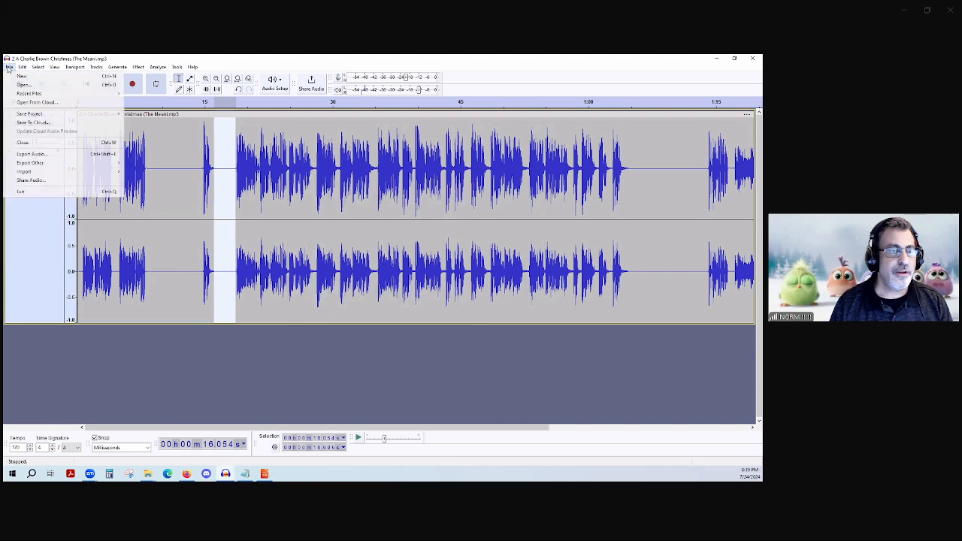
click(65, 154)
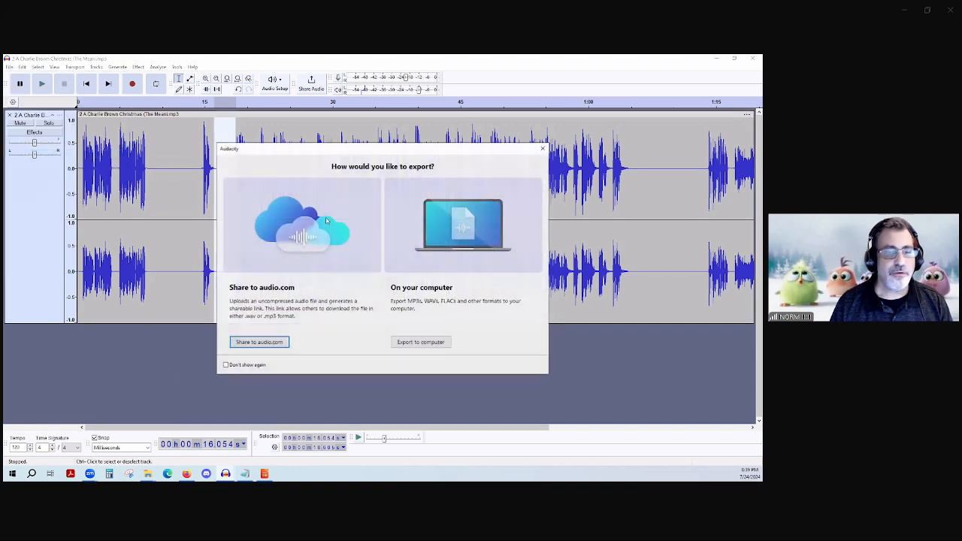
click(432, 345)
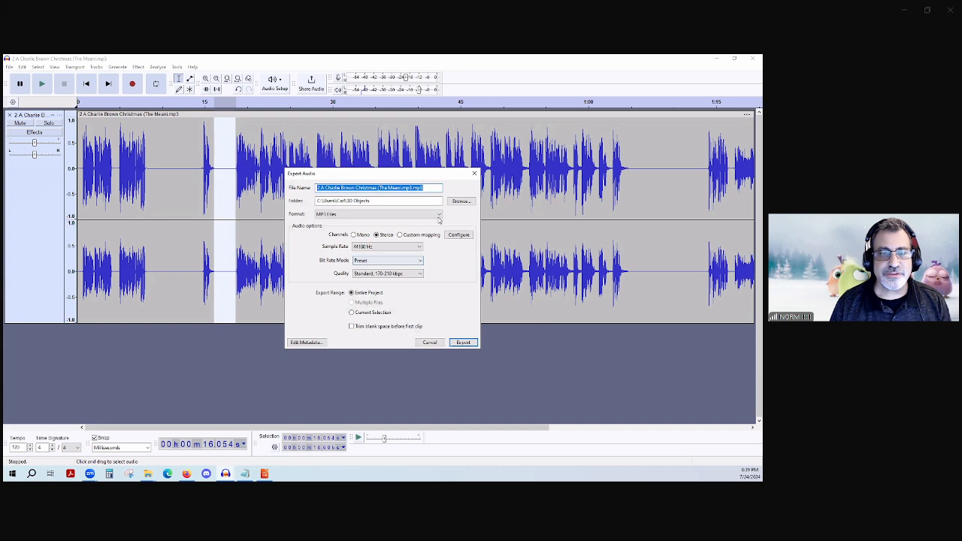
click(460, 201)
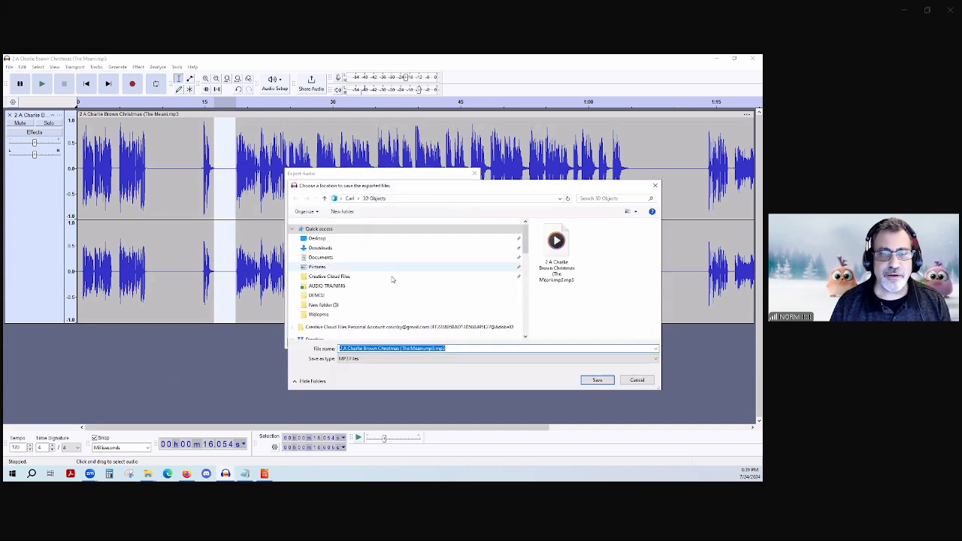
scroll(365, 270, down, 1)
scroll(365, 271, down, 2)
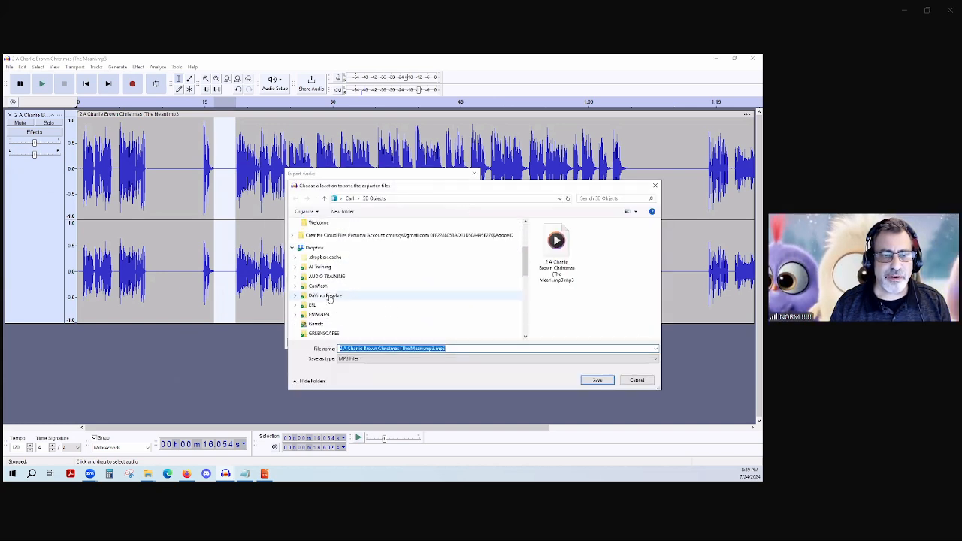
scroll(331, 287, up, 3)
scroll(331, 287, down, 5)
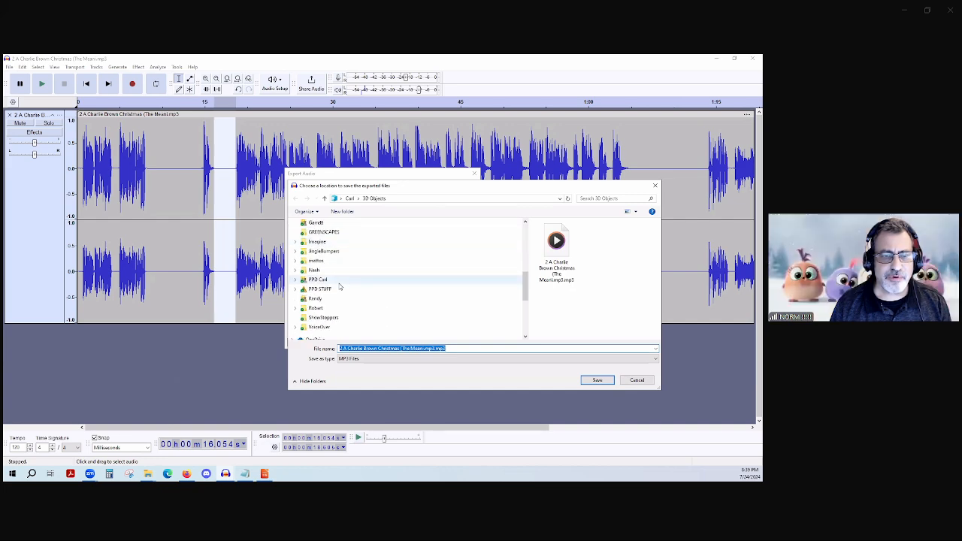
click(320, 305)
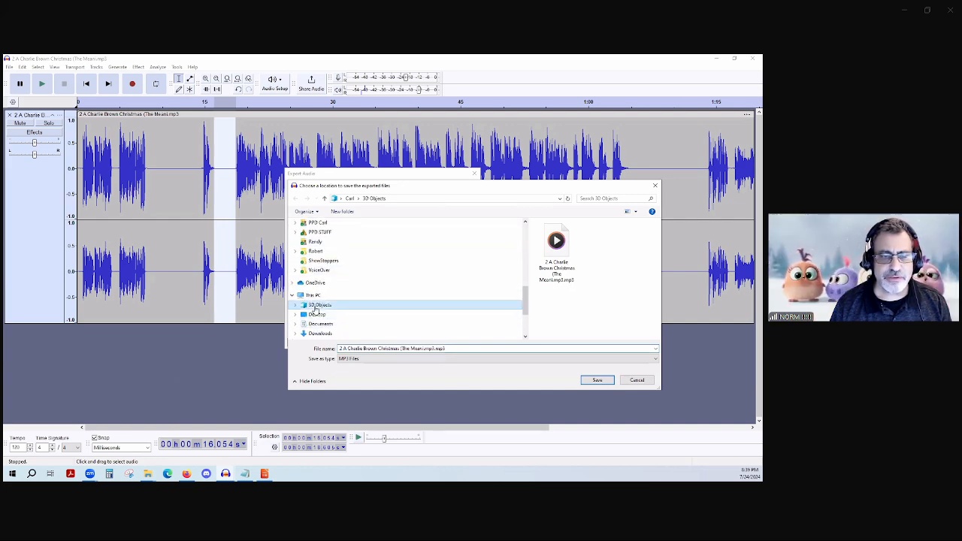
click(466, 198)
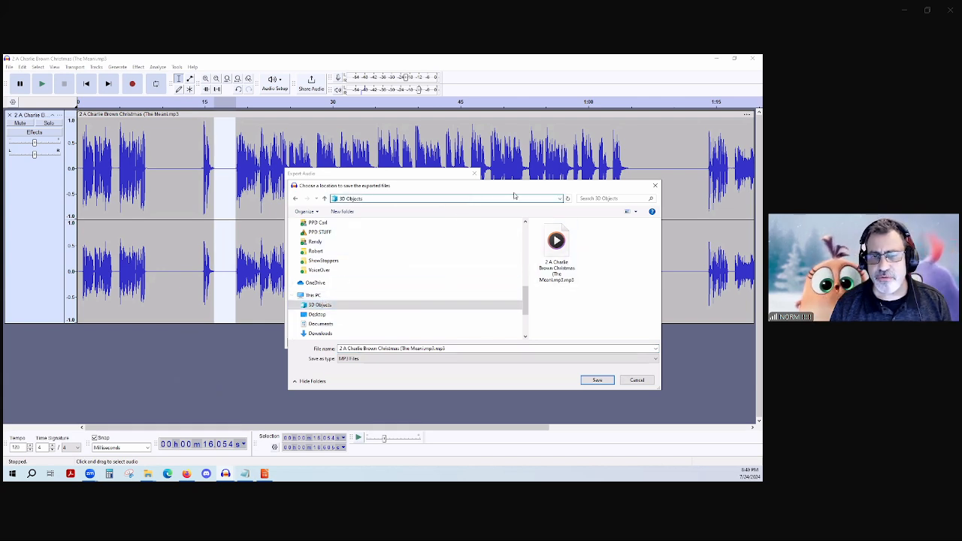
Widen the save-location window, check the exported MP3's file properties for its size, and return to the export settings
drag(506, 188, 265, 195)
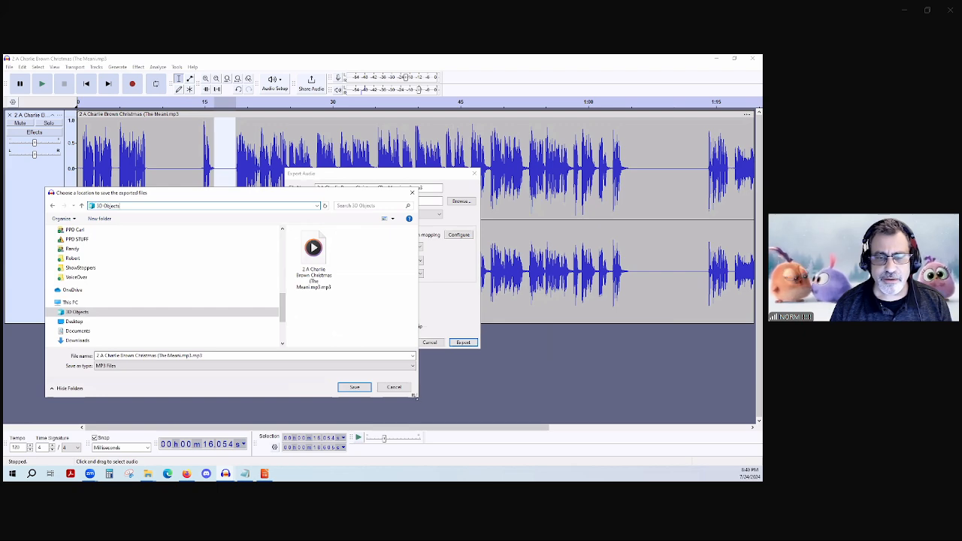
drag(414, 396, 761, 405)
click(325, 271)
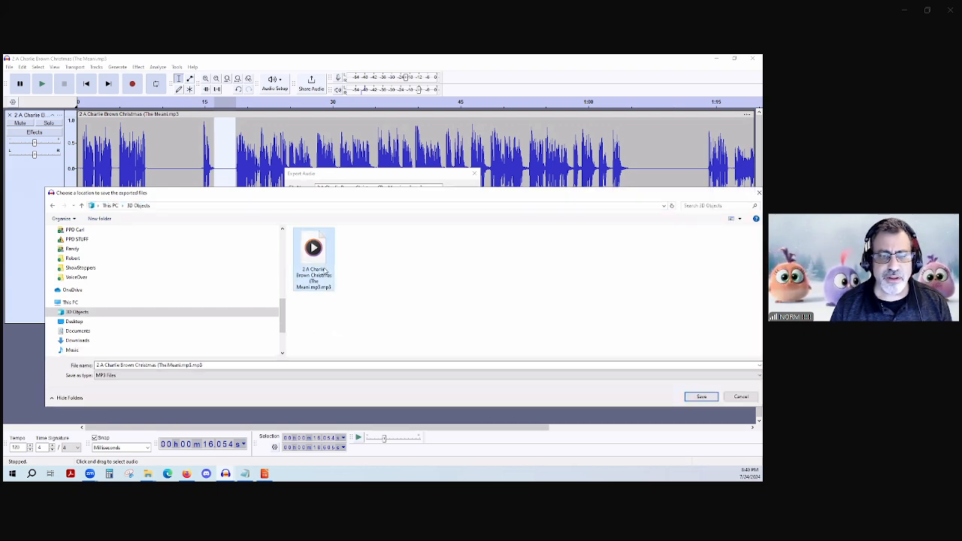
right_click(324, 269)
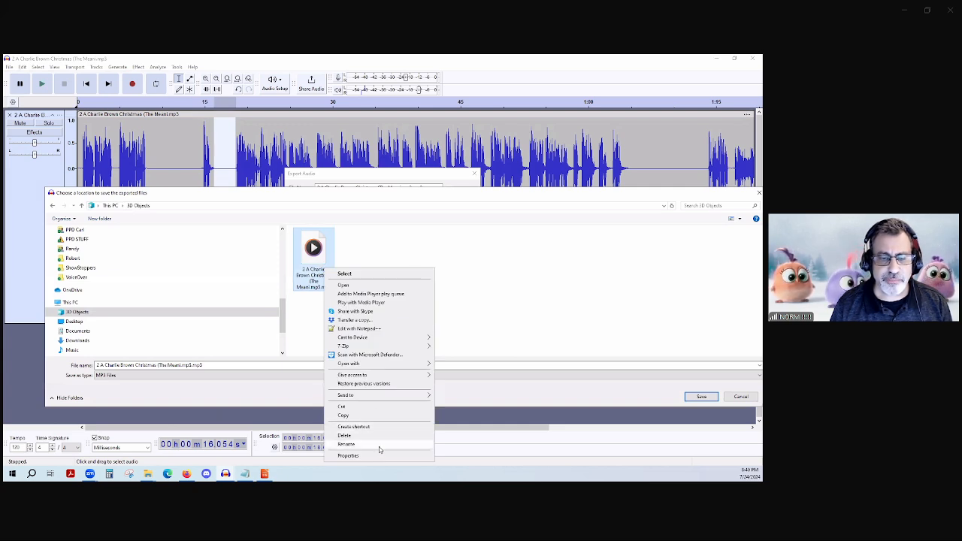
click(348, 455)
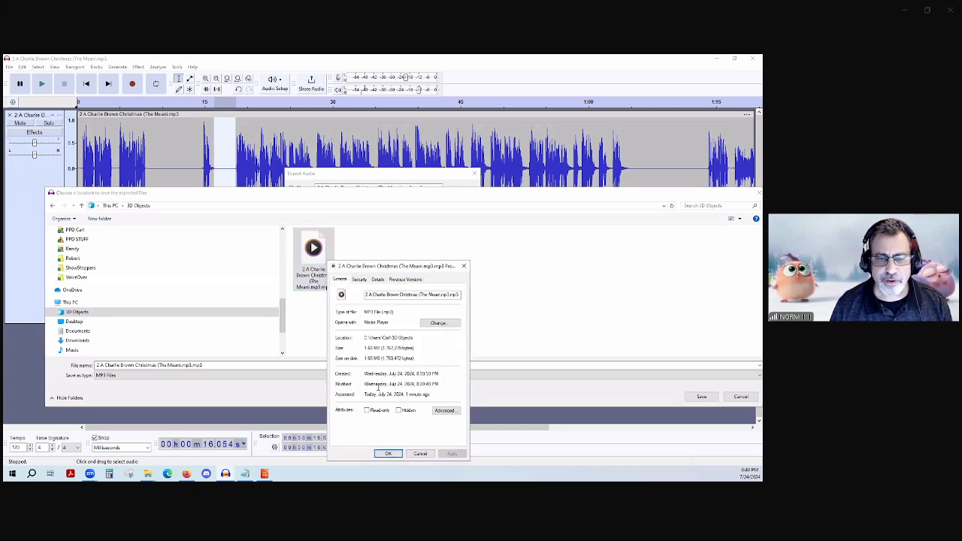
click(420, 454)
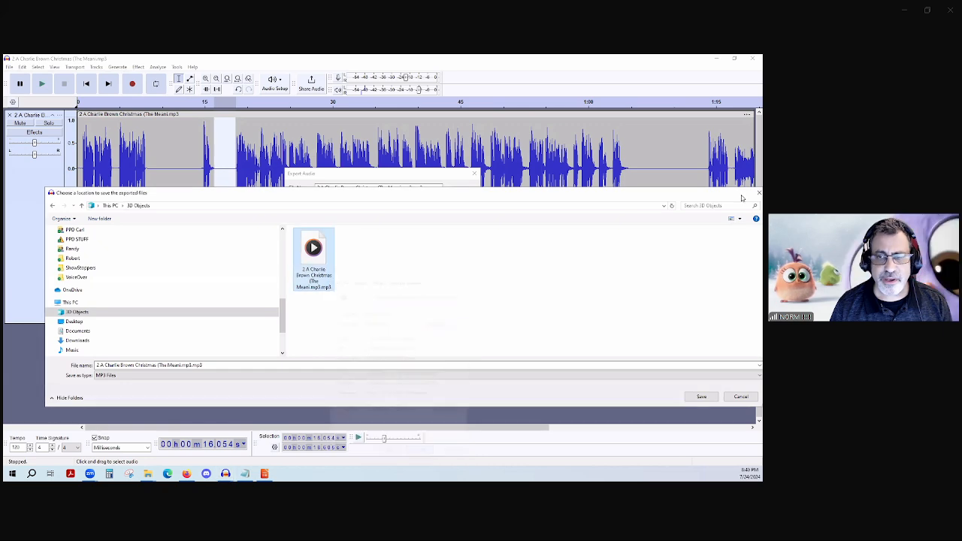
click(755, 193)
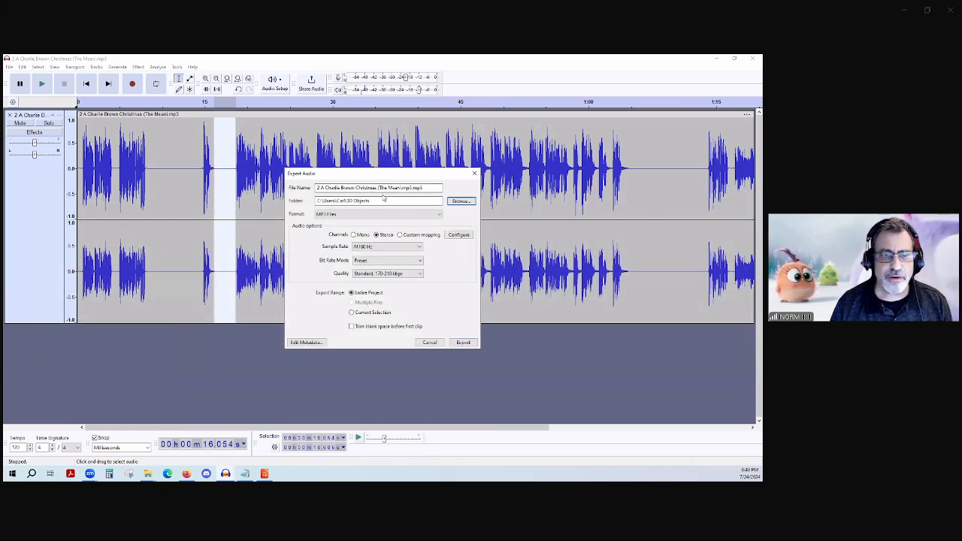
Set the export format to WAV (Microsoft) and export the entire project to the 3D Objects folder
click(392, 216)
click(392, 222)
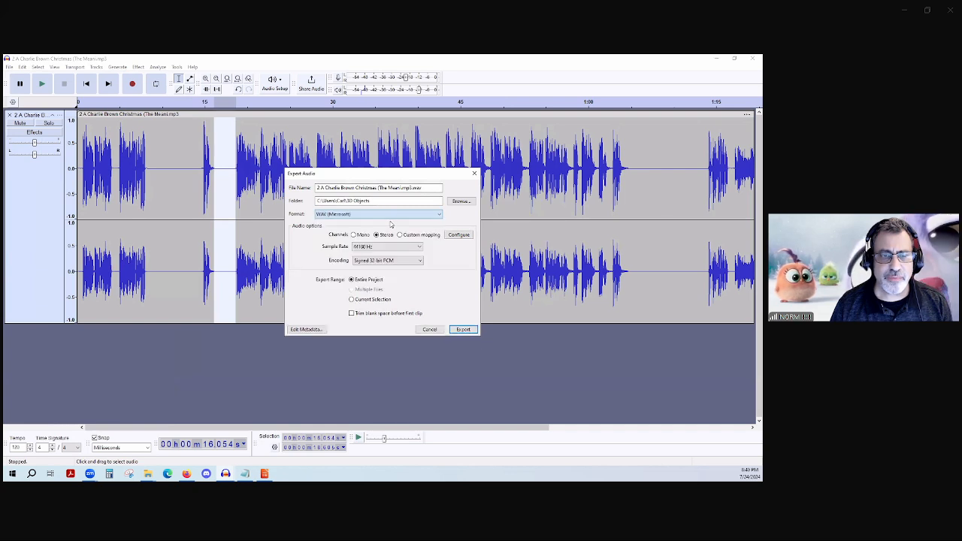
click(464, 330)
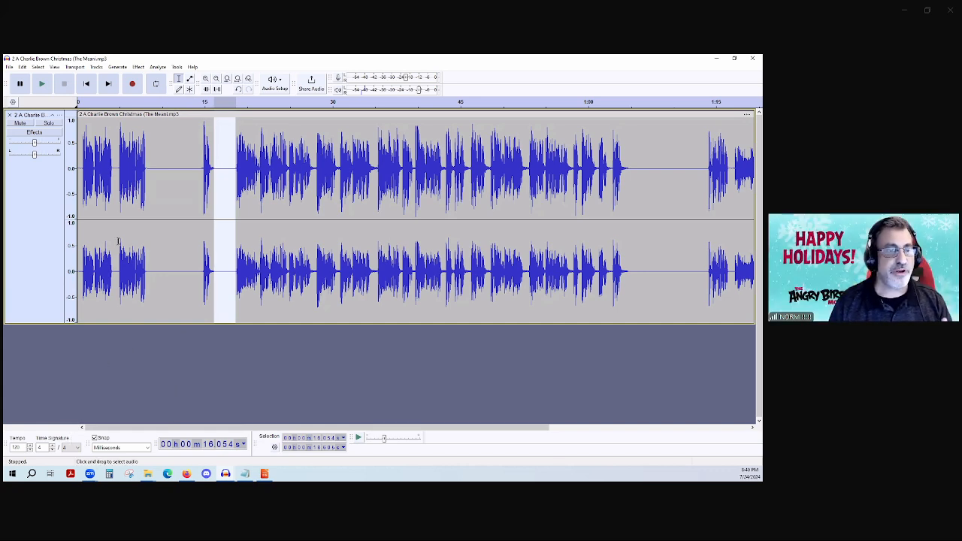
Close the Charlie Brown Christmas project without saving its changes
click(187, 143)
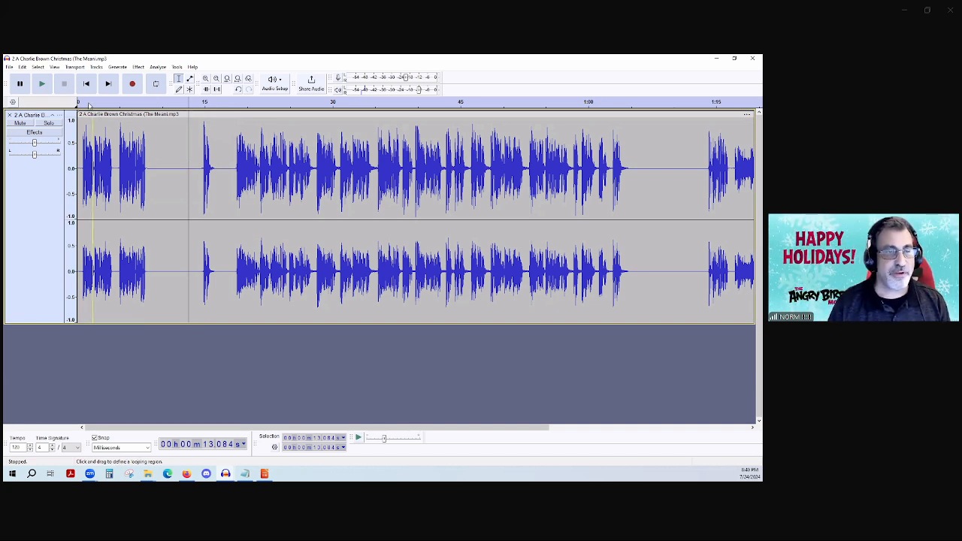
click(9, 67)
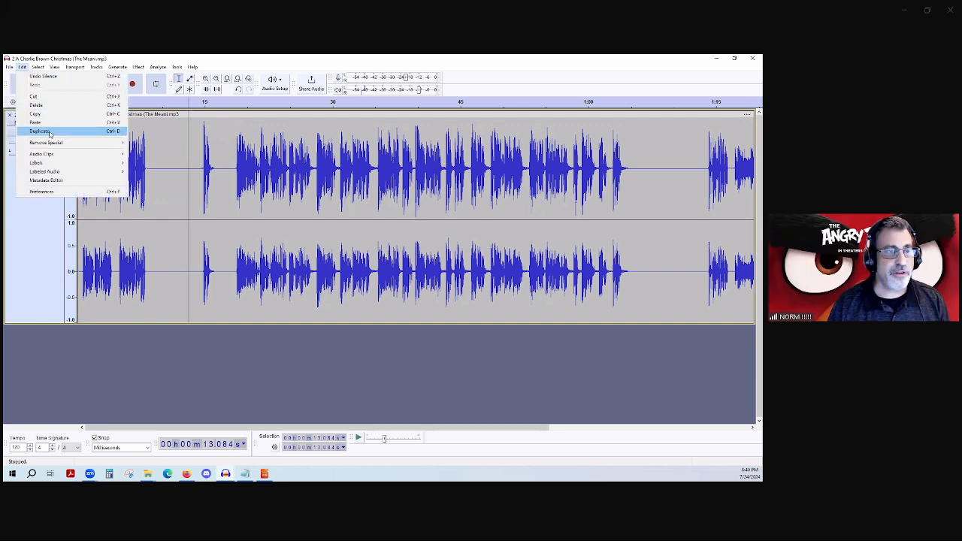
click(21, 143)
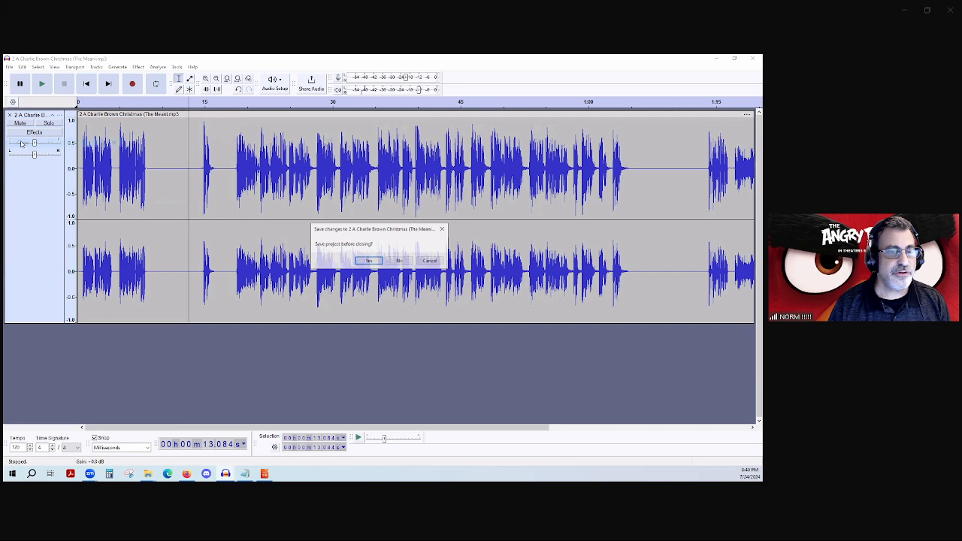
click(400, 262)
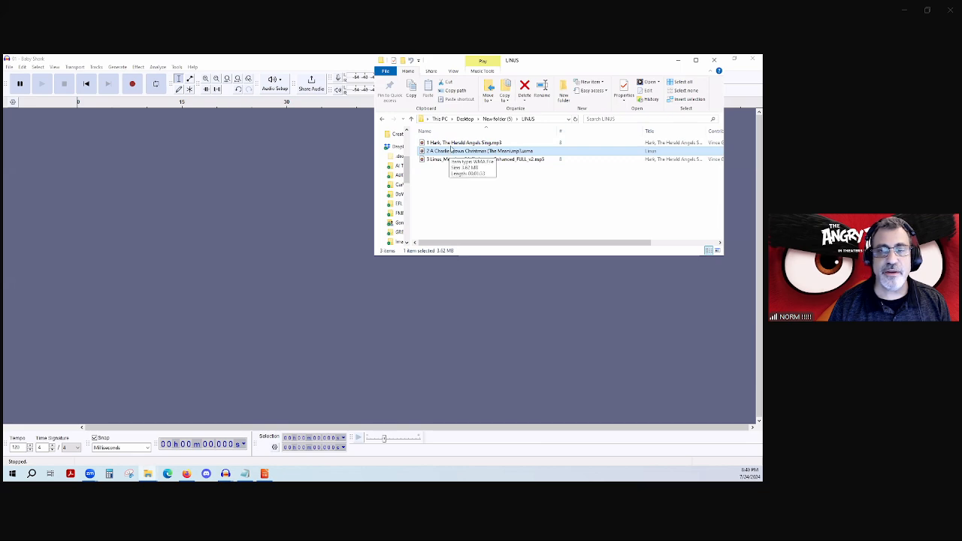
Bring 1 Hark, The Herald Angels Sing.mp3 from the LINUS folder into the empty Audacity project
click(458, 143)
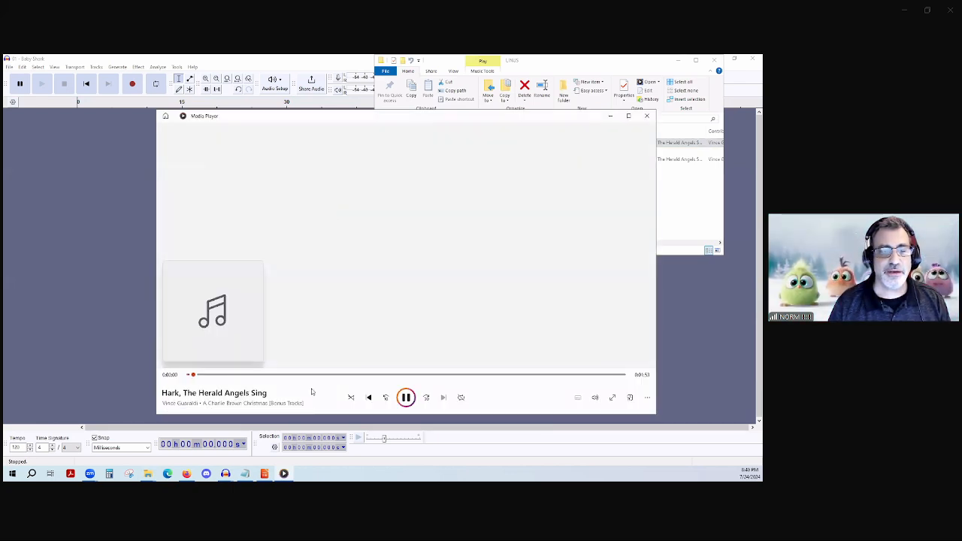
click(646, 116)
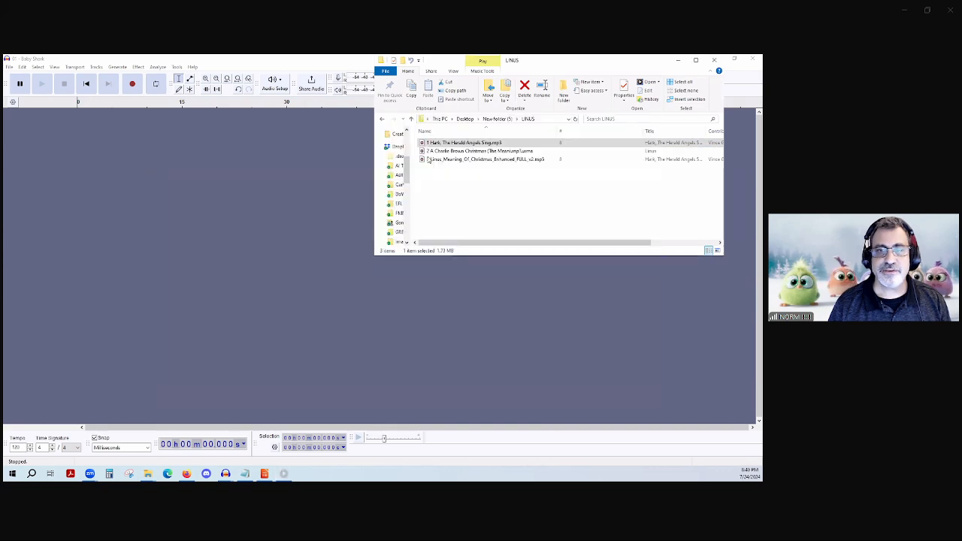
drag(435, 143, 123, 164)
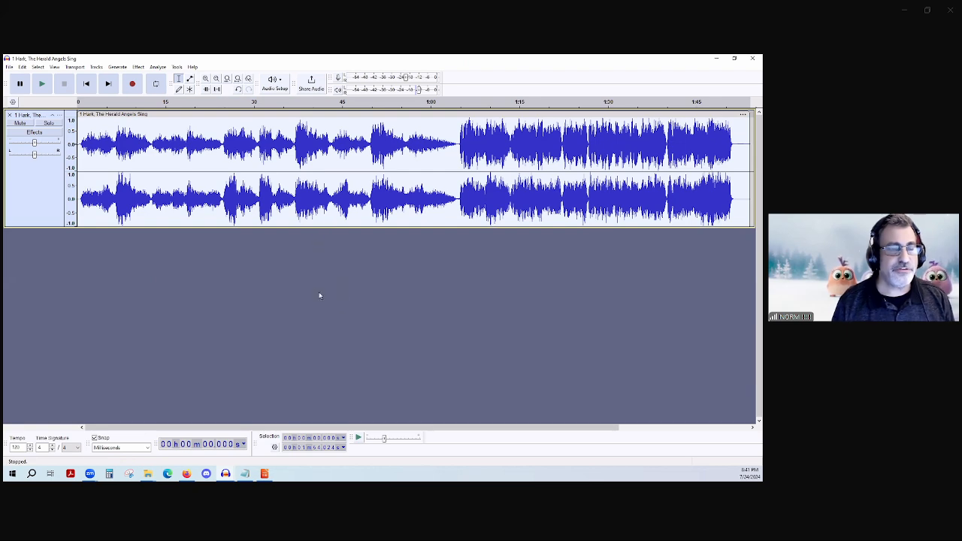
Play the Hark, The Herald Angels Sing track from near its start and from about 1:05, then stop
click(83, 125)
key(space)
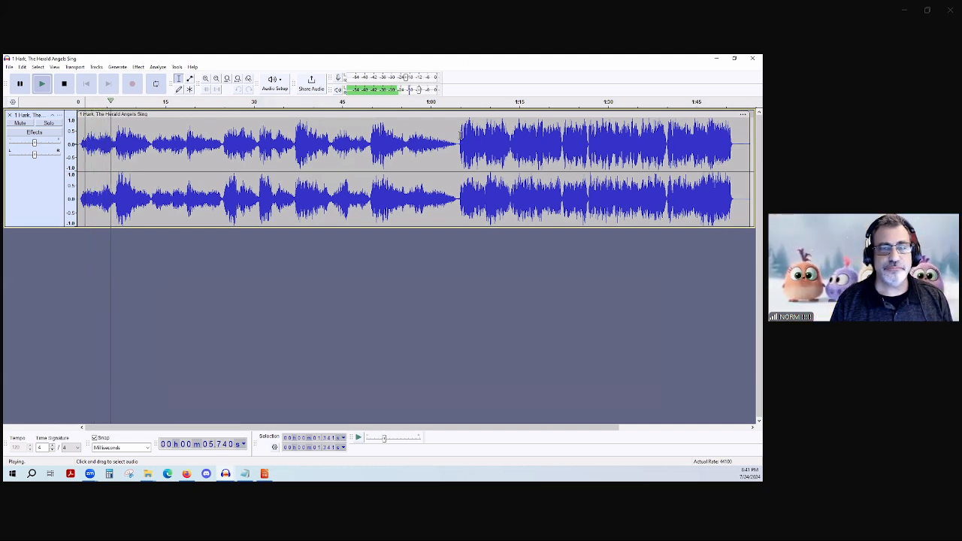
click(460, 134)
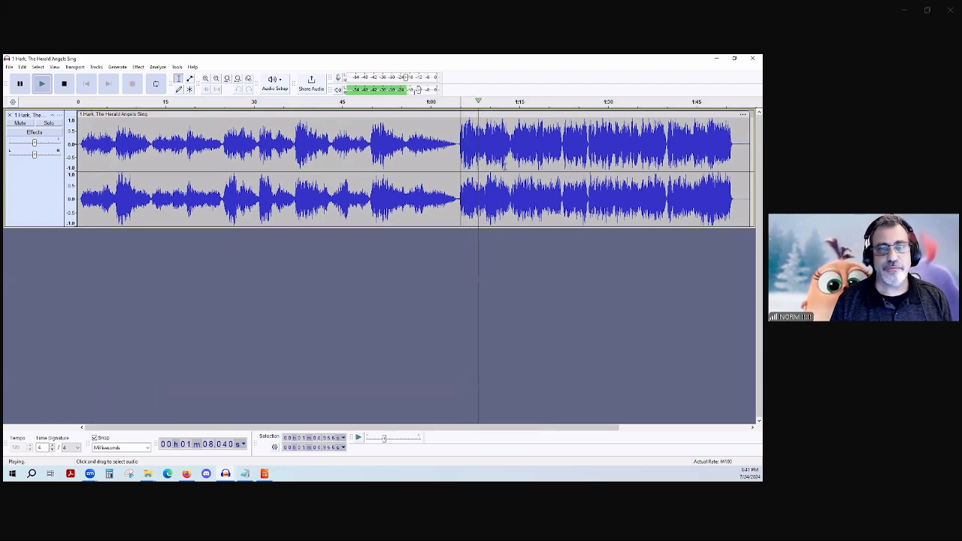
key(space)
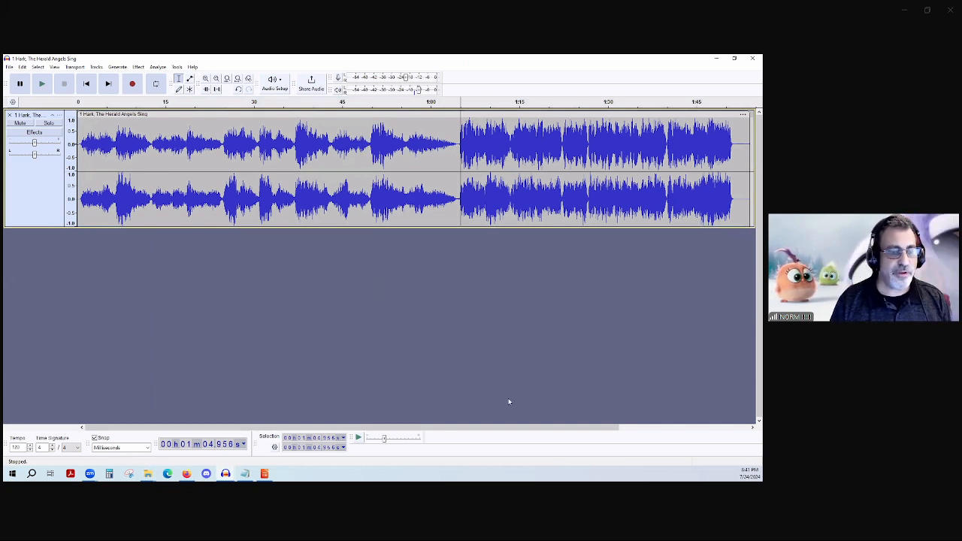
Import the 2 A Charlie Brown Christmas file from the LINUS folder as a second track
click(9, 67)
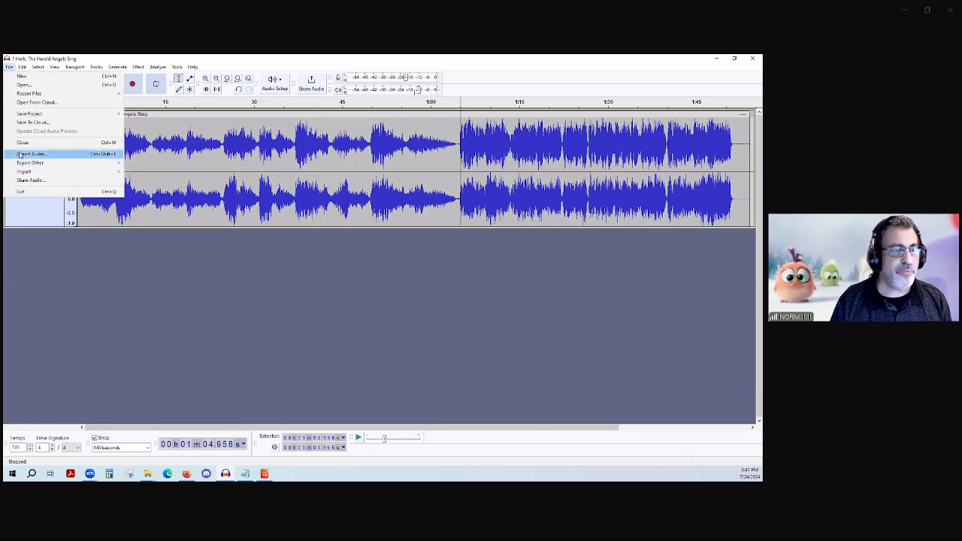
mouse_move(30, 172)
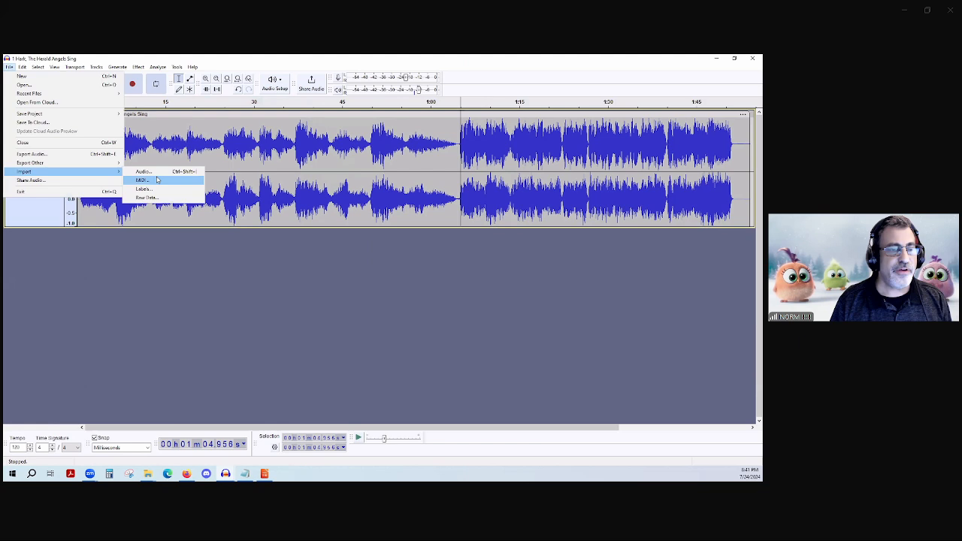
click(149, 170)
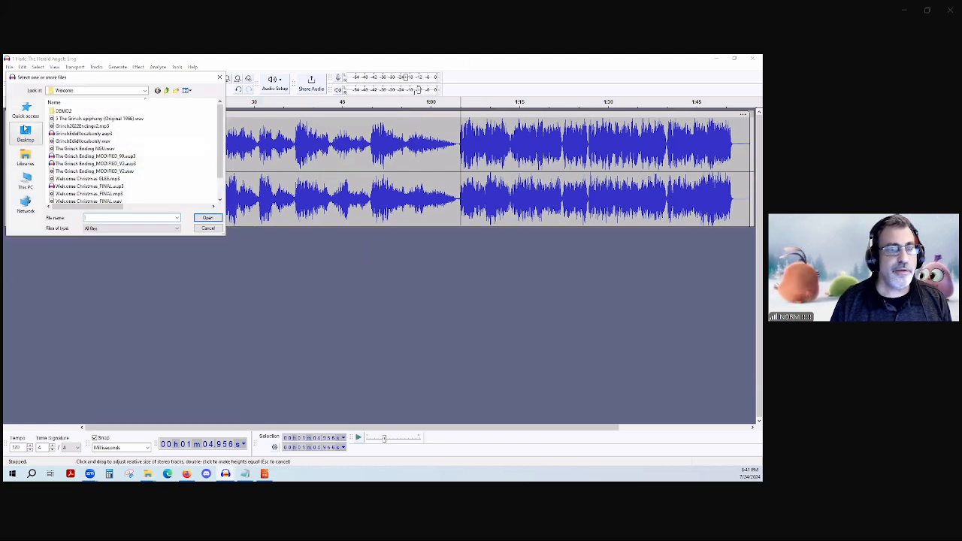
click(166, 91)
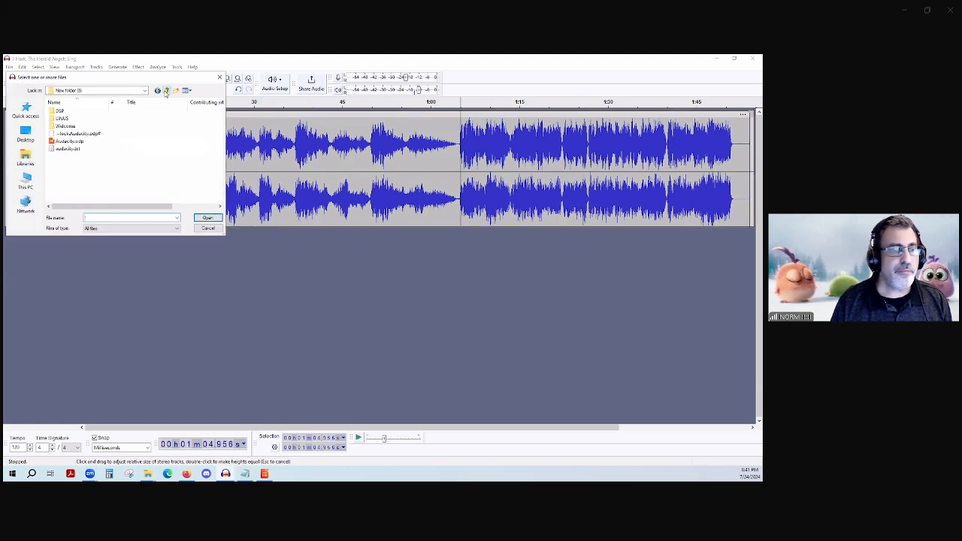
double_click(77, 121)
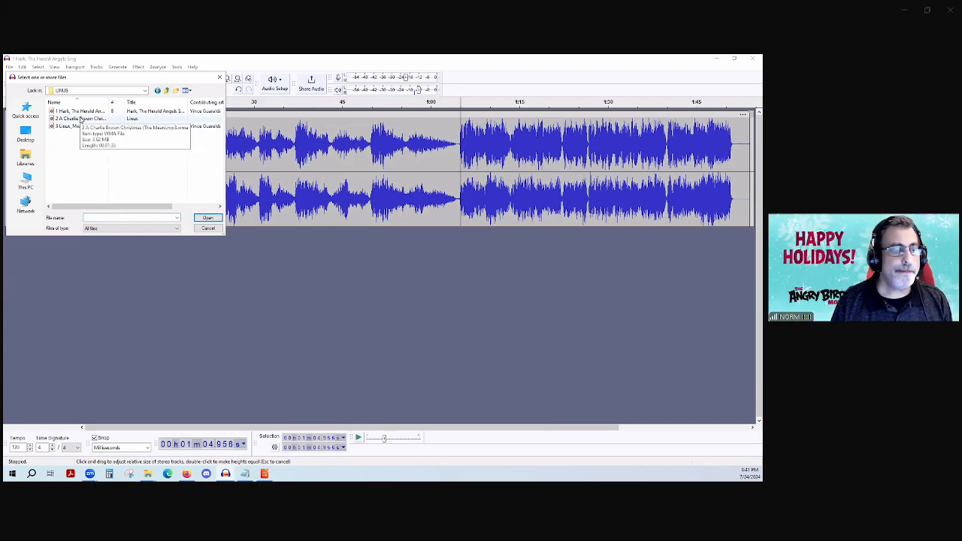
double_click(79, 118)
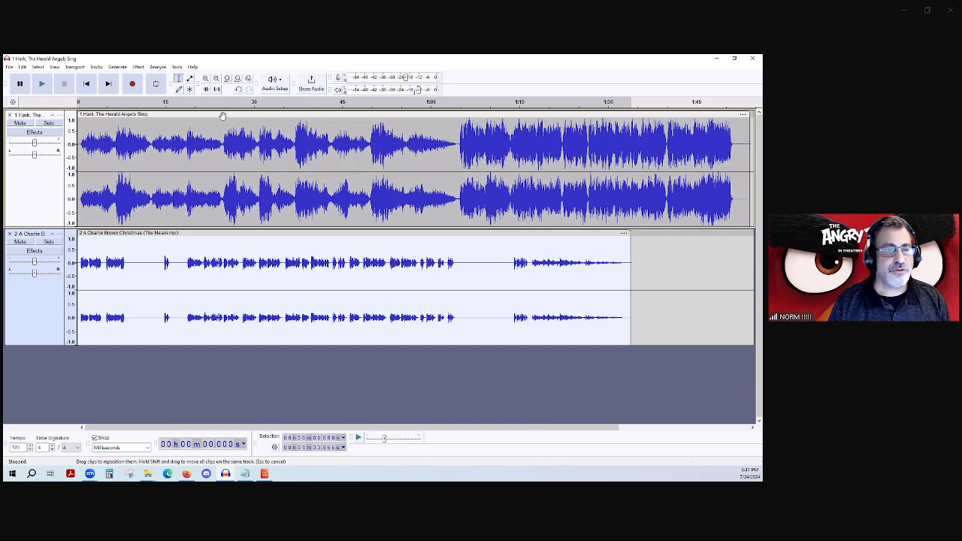
Compare the zoom options by fitting the selection to width, fitting the whole project, and toggling between zoom levels
scroll(628, 239, down, 1)
scroll(450, 225, right, 2)
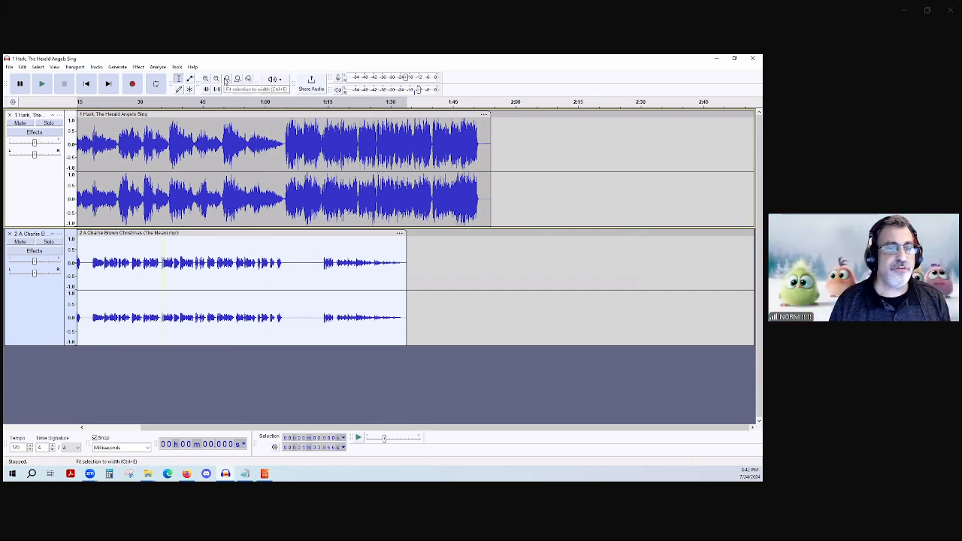
click(225, 80)
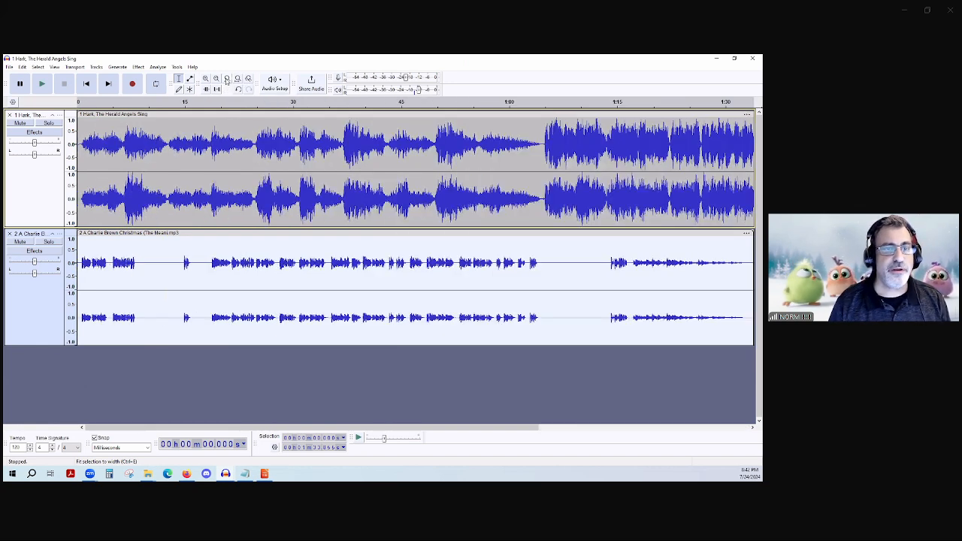
click(238, 79)
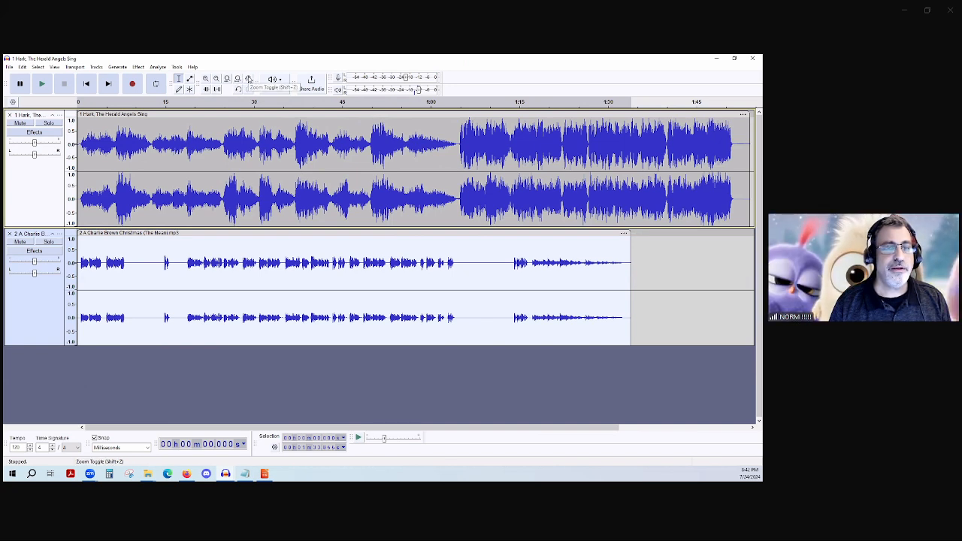
click(249, 80)
click(249, 79)
click(248, 80)
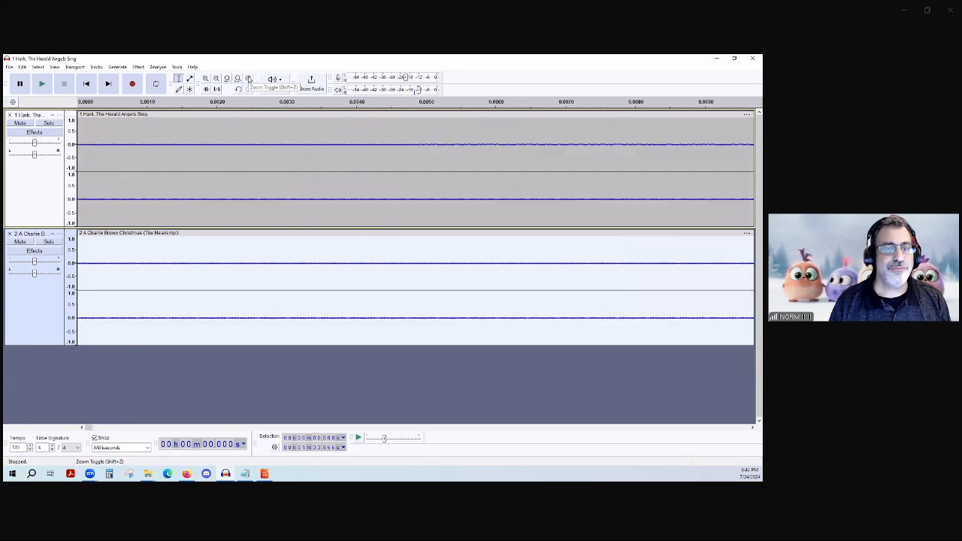
click(249, 80)
click(249, 79)
click(249, 79)
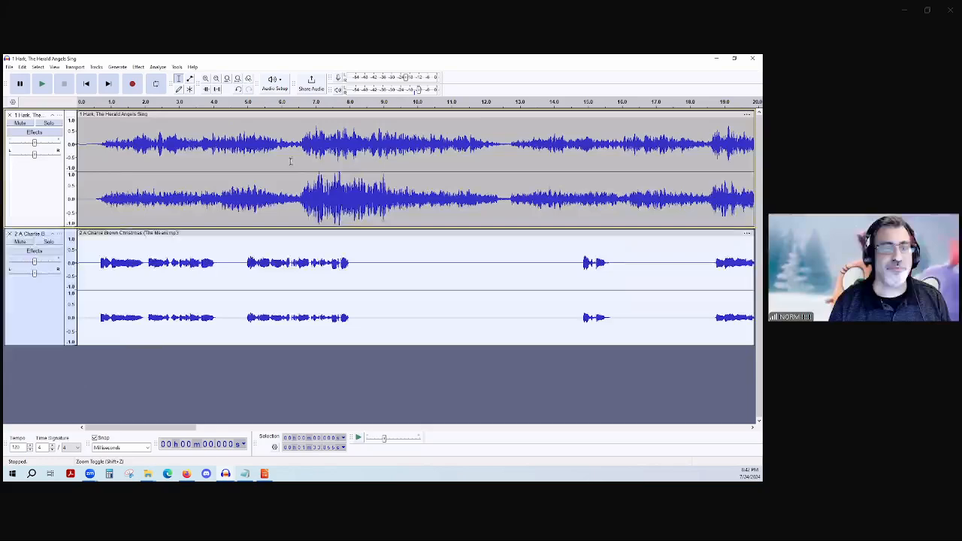
Move the Hark, The Herald Angels Sing clip along its track so it starts at about 0:54
scroll(390, 305, down, 3)
scroll(347, 261, down, 3)
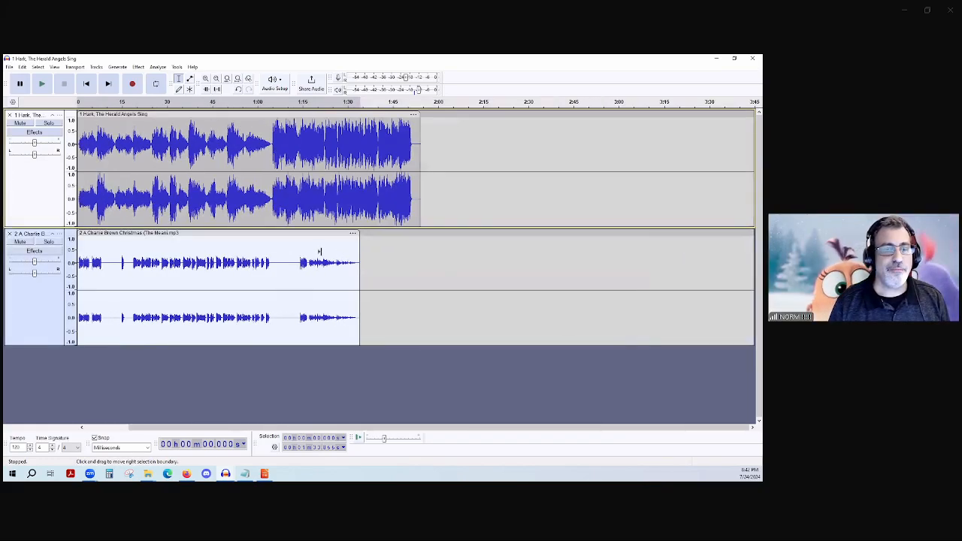
scroll(320, 252, up, 2)
drag(327, 427, 83, 425)
scroll(178, 195, down, 2)
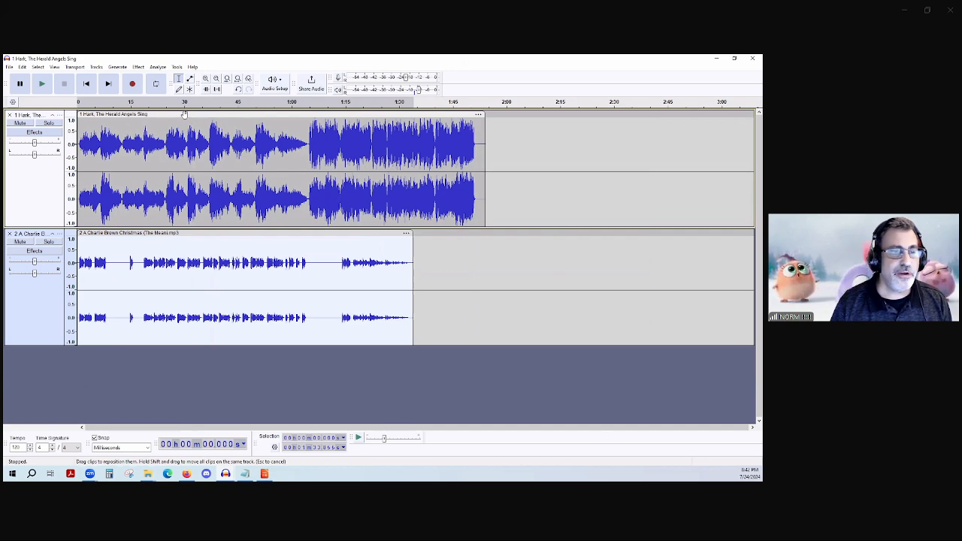
drag(189, 114, 385, 122)
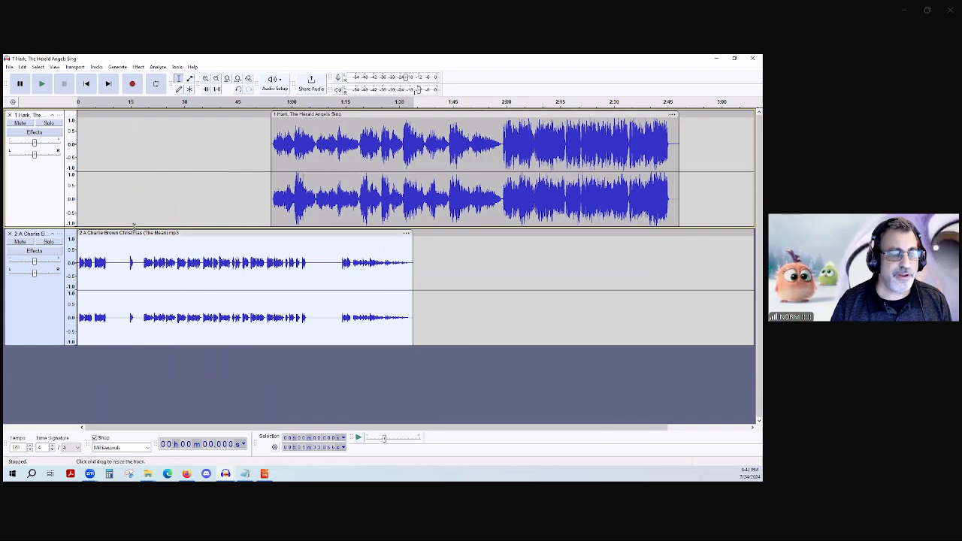
Place the playback cursor about one second into the project and briefly play both tracks
mouse_move(143, 234)
mouse_down()
mouse_move(174, 239)
mouse_move(137, 243)
mouse_up()
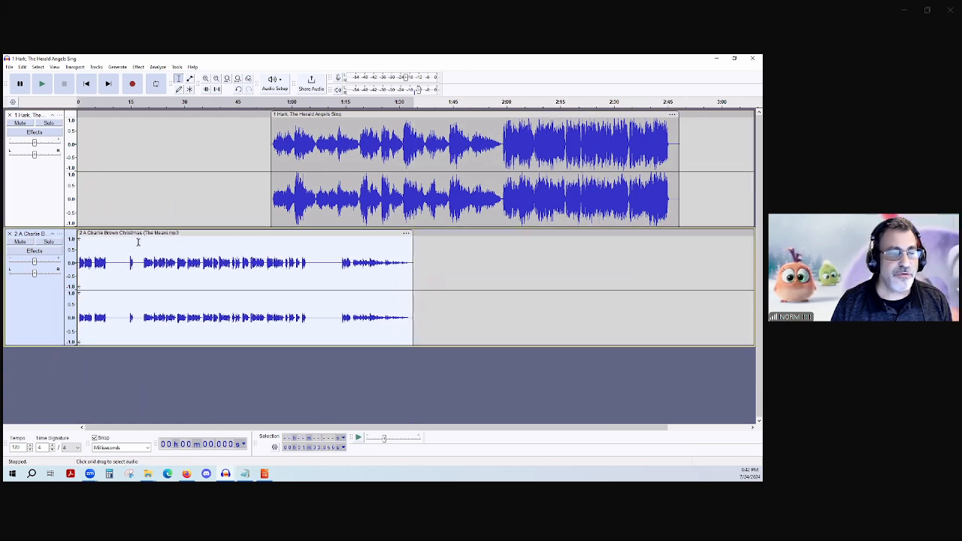
click(77, 216)
click(82, 214)
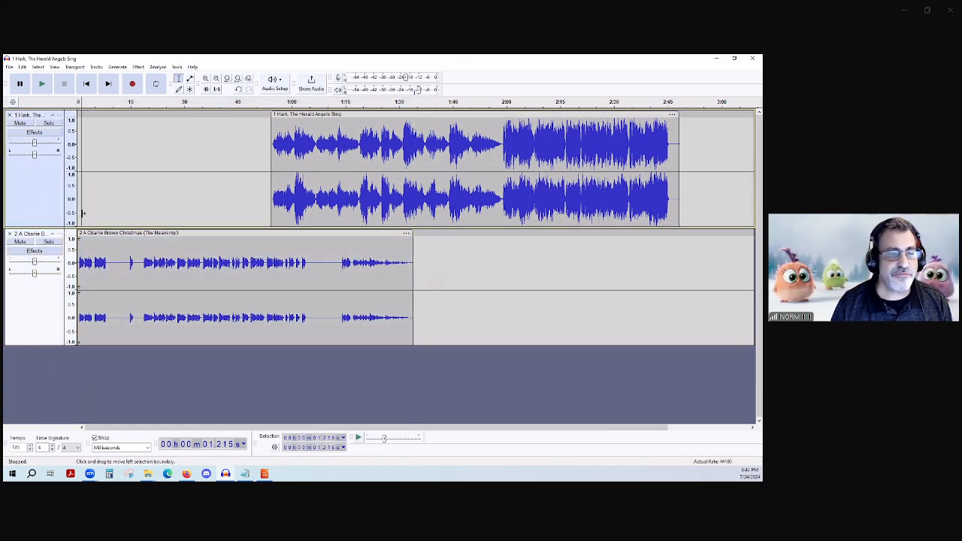
key(space)
key(space)
Select the whole Charlie Brown Christmas clip and amplify it to a new peak amplitude of -3.0 dB
click(156, 274)
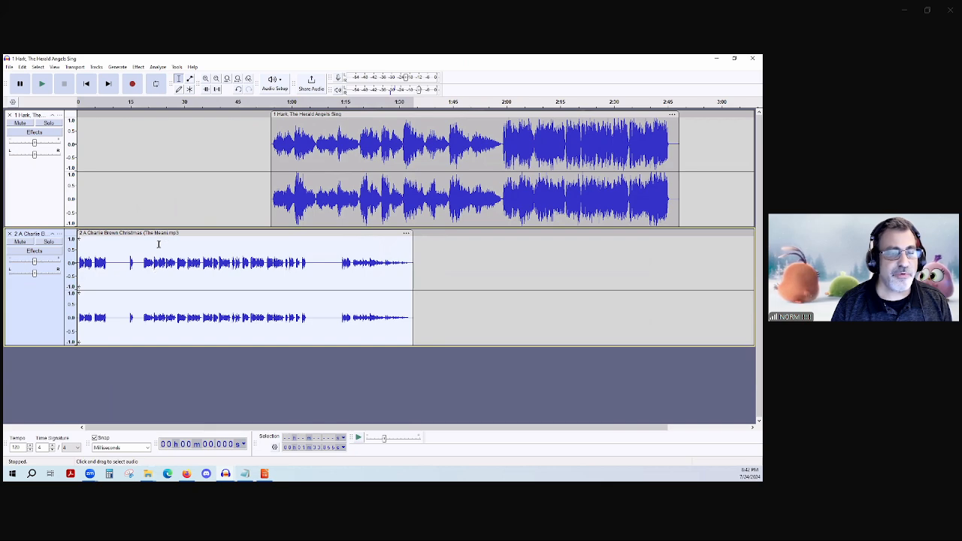
click(139, 67)
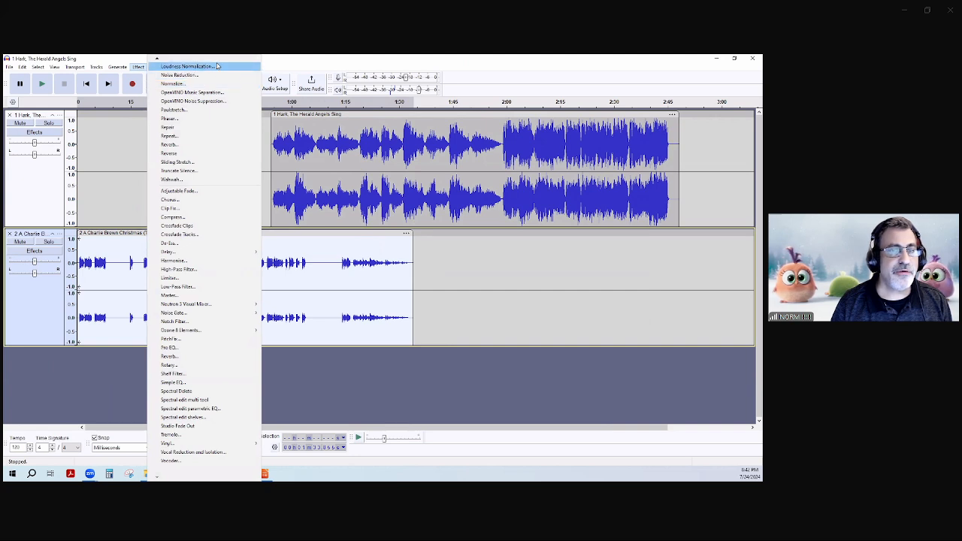
mouse_move(157, 60)
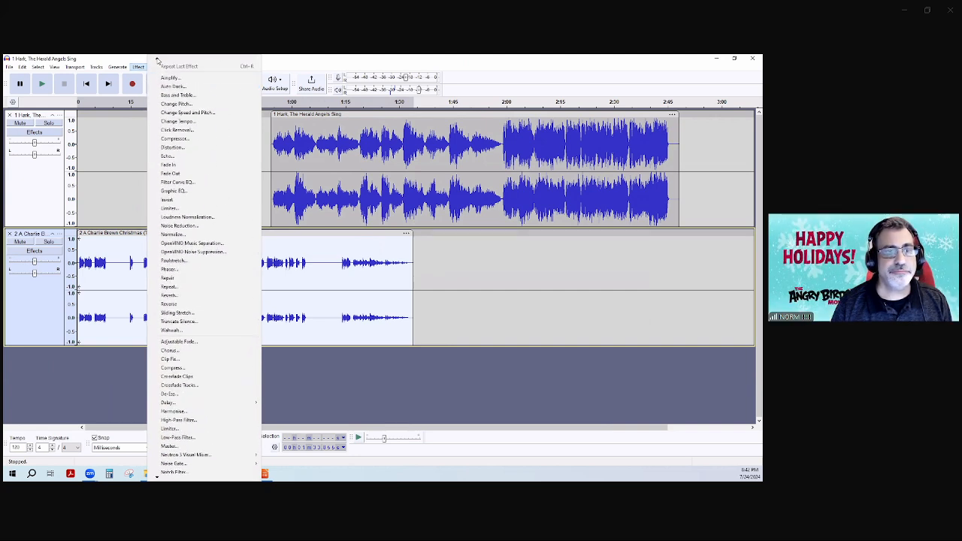
click(171, 107)
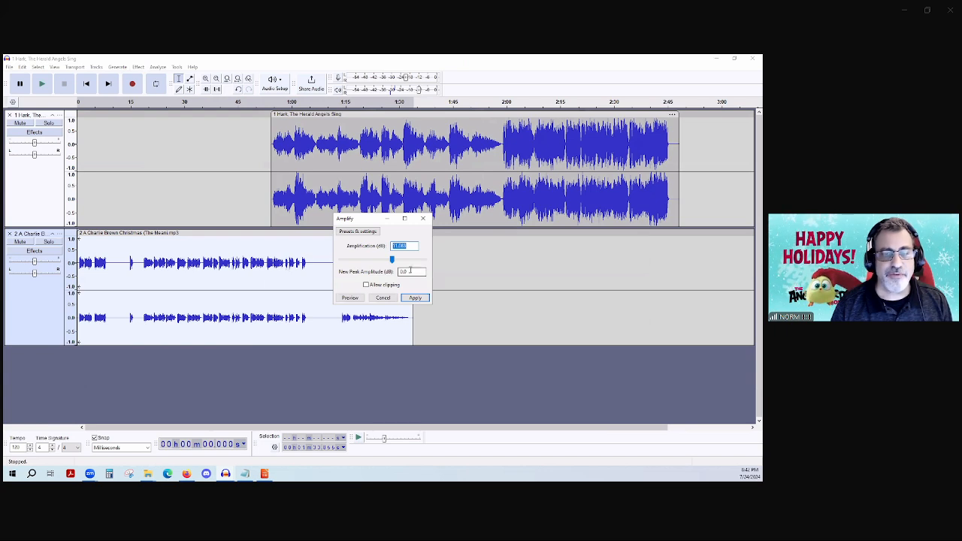
drag(393, 258, 388, 256)
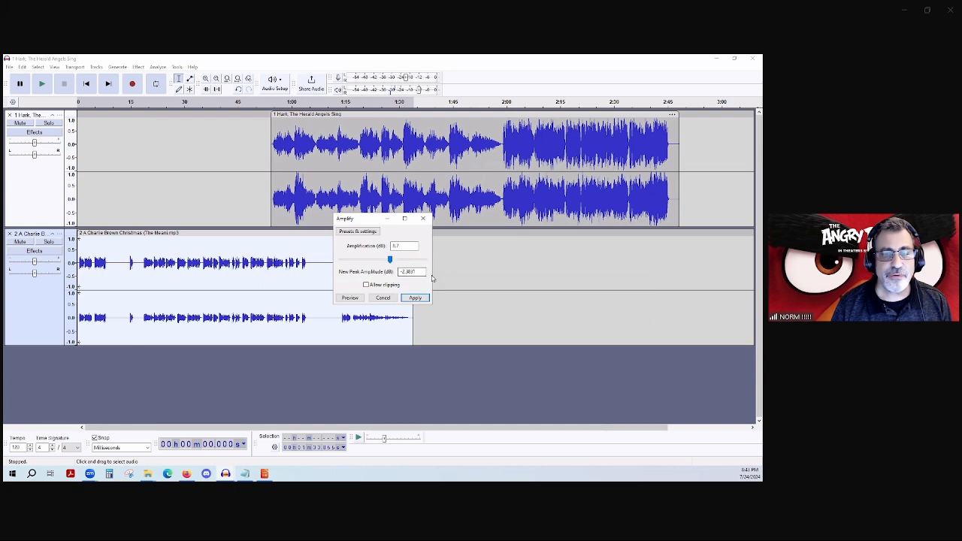
text(-)
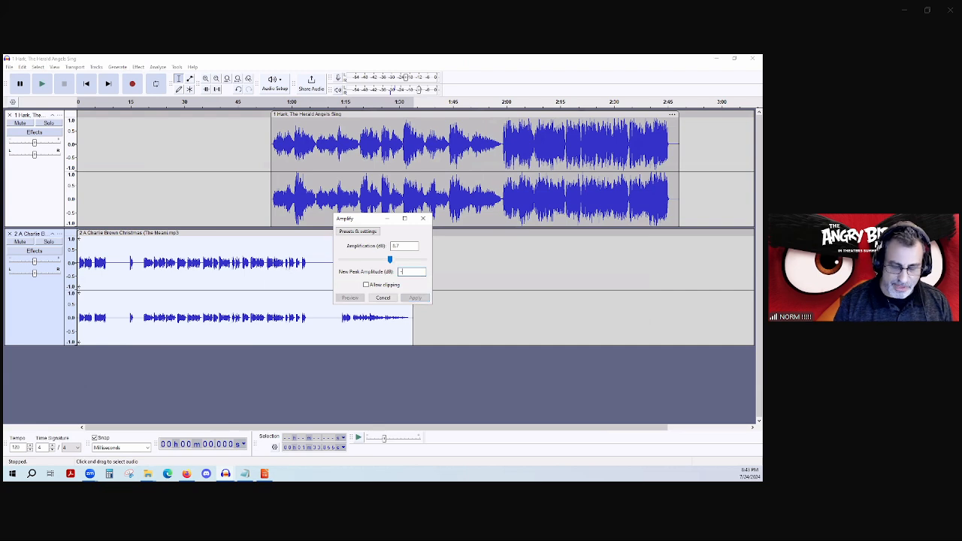
text(3)
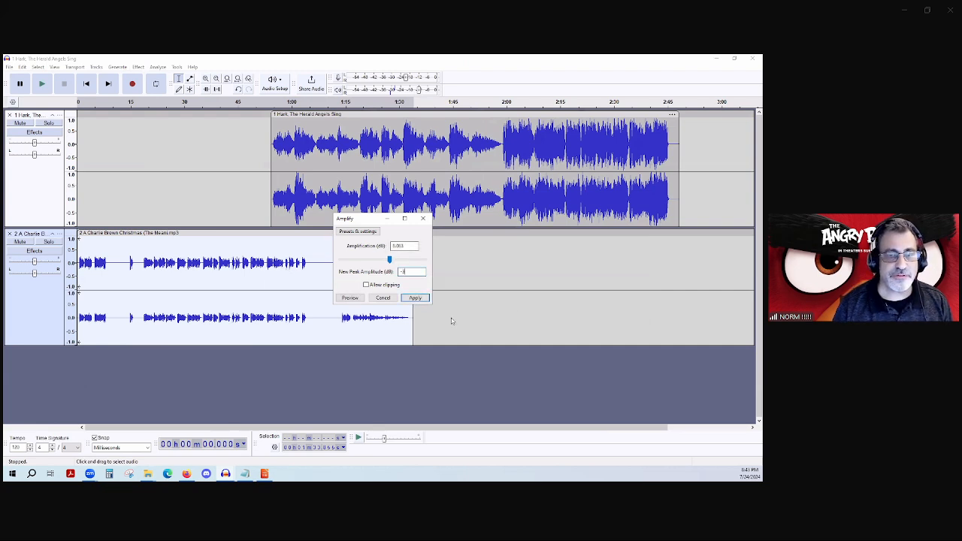
text(.0)
click(422, 296)
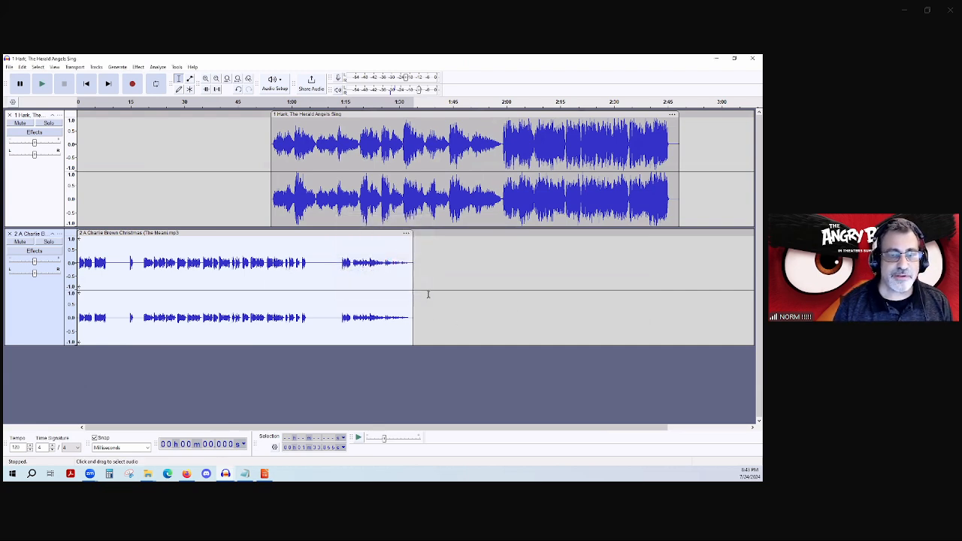
Play the opening of the Charlie Brown track and cut the silent stretch from about 8.7 s to 13.9 s
key(space)
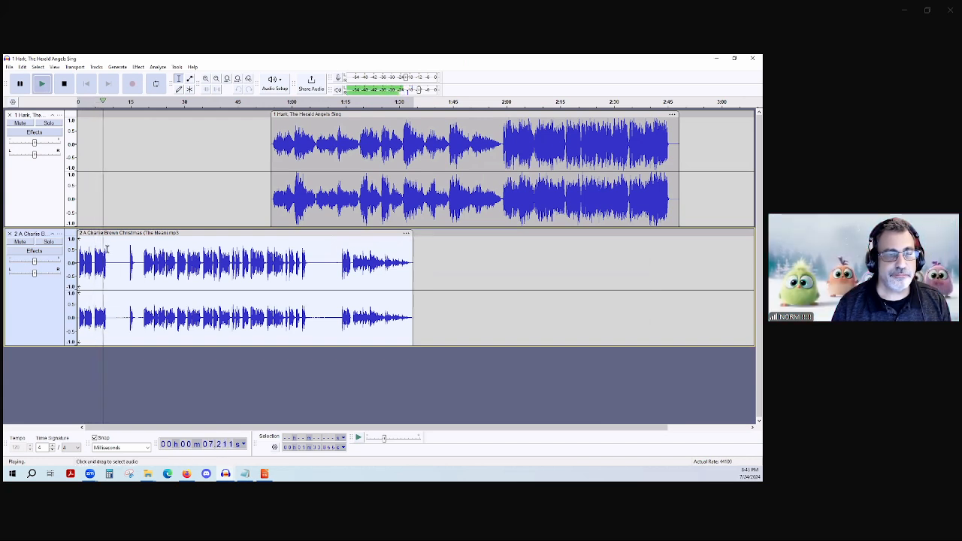
key(space)
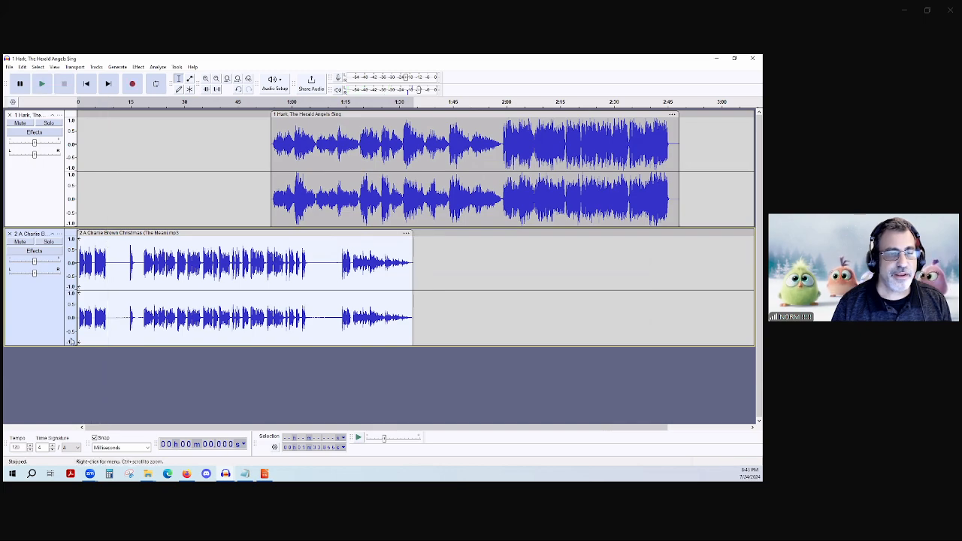
ctrl+scroll(101, 224, up, 3)
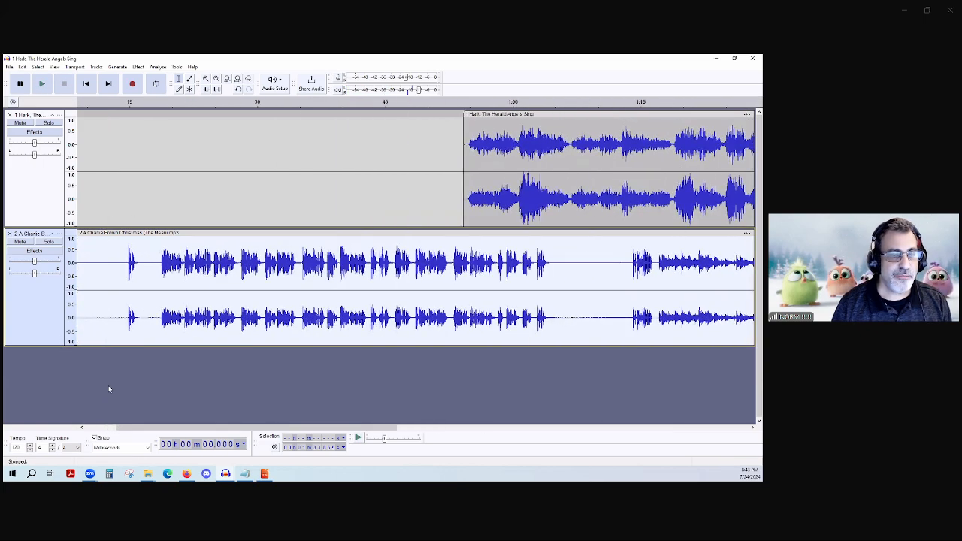
drag(123, 427, 110, 305)
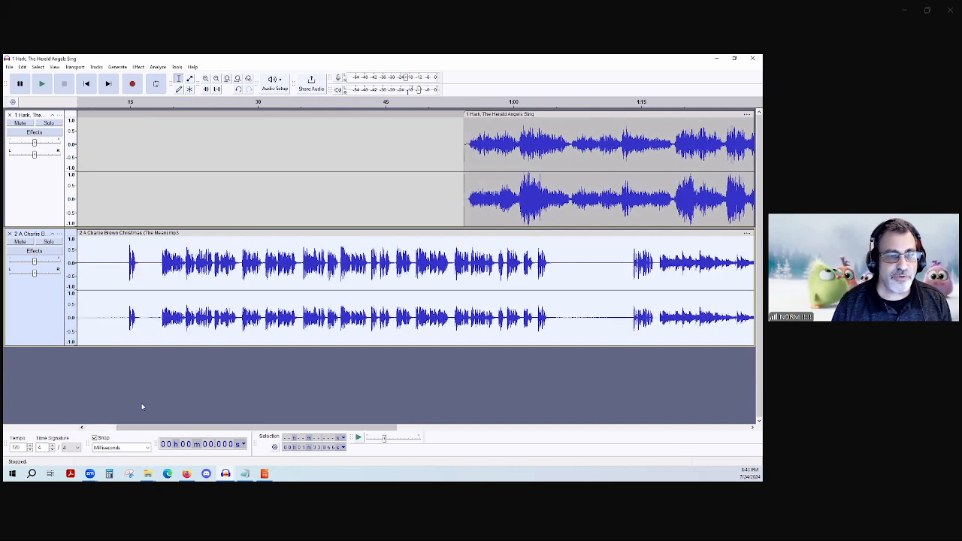
drag(132, 428, 91, 434)
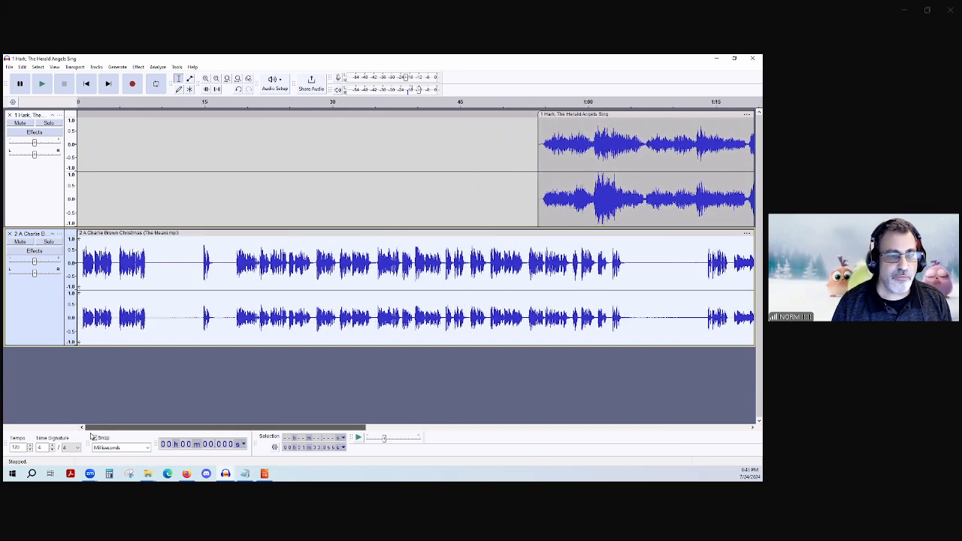
click(149, 235)
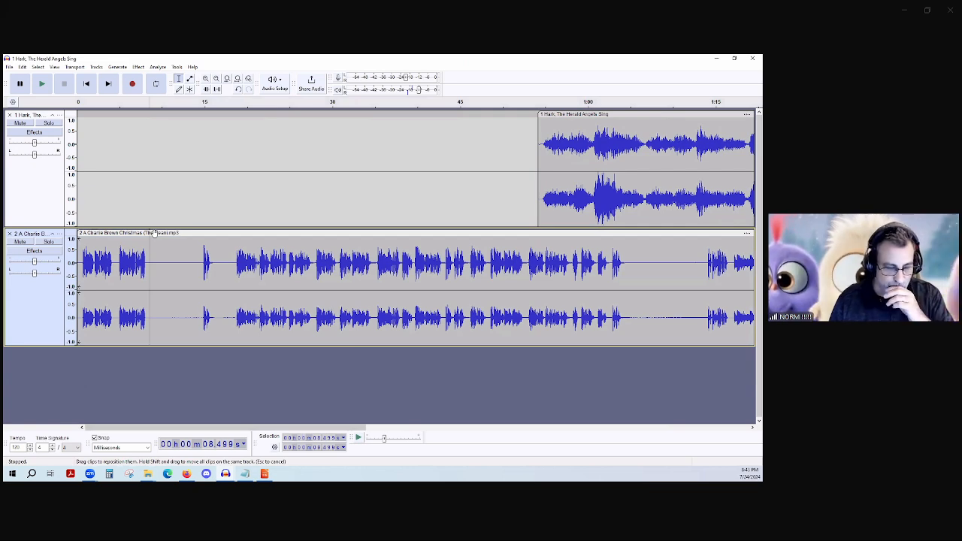
drag(150, 251, 200, 262)
key(space)
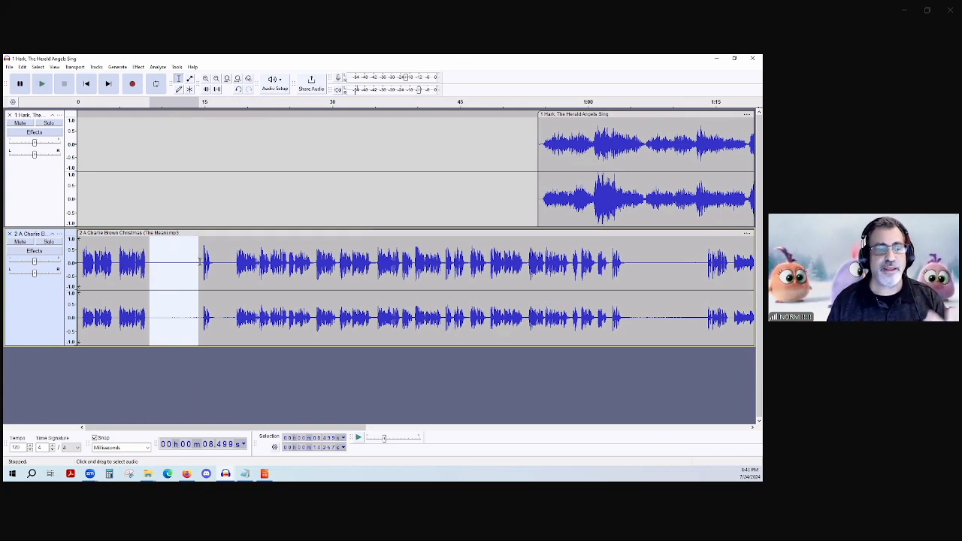
click(171, 255)
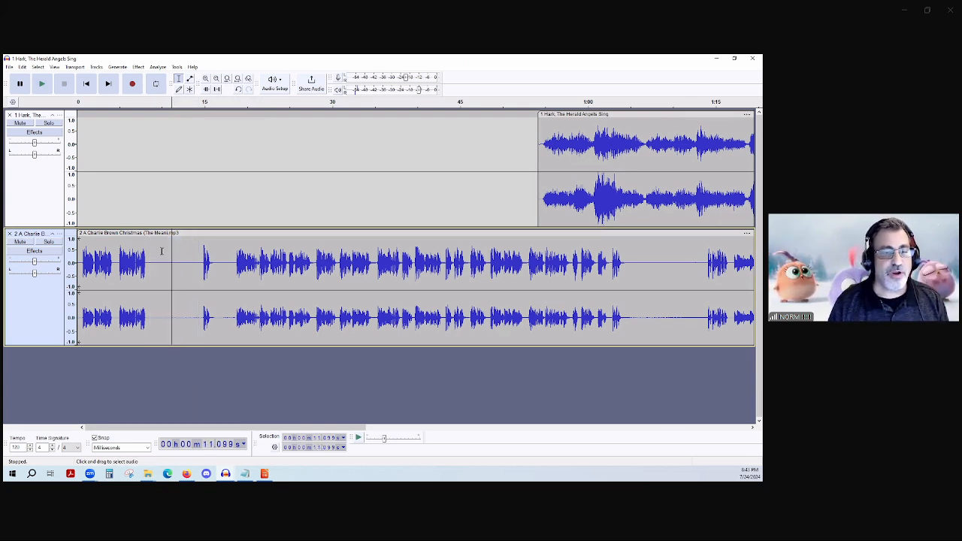
click(151, 244)
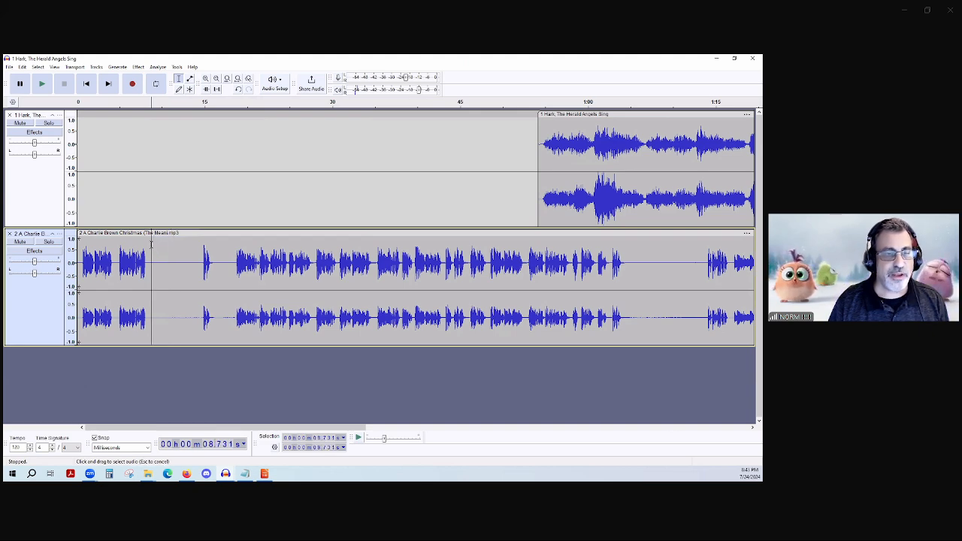
drag(157, 244, 195, 251)
right_click(185, 256)
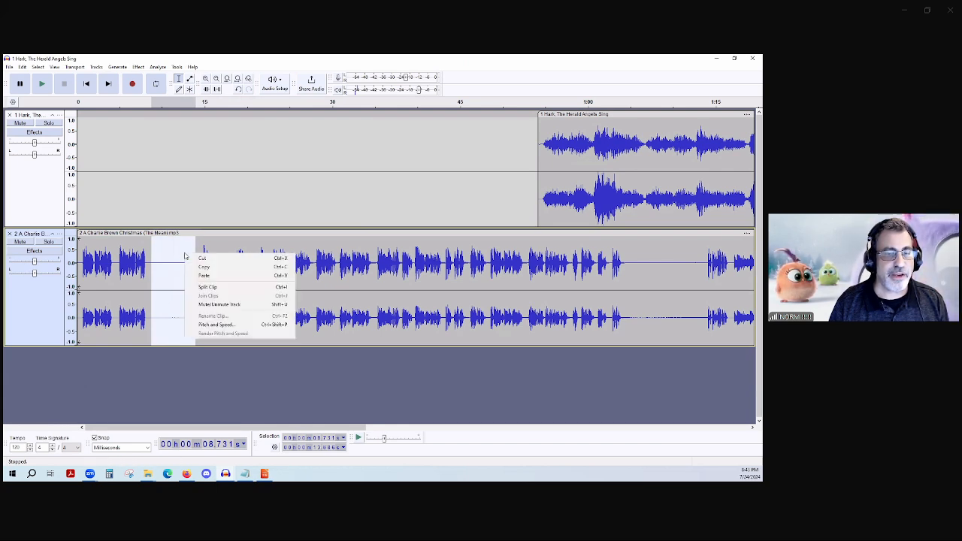
click(201, 258)
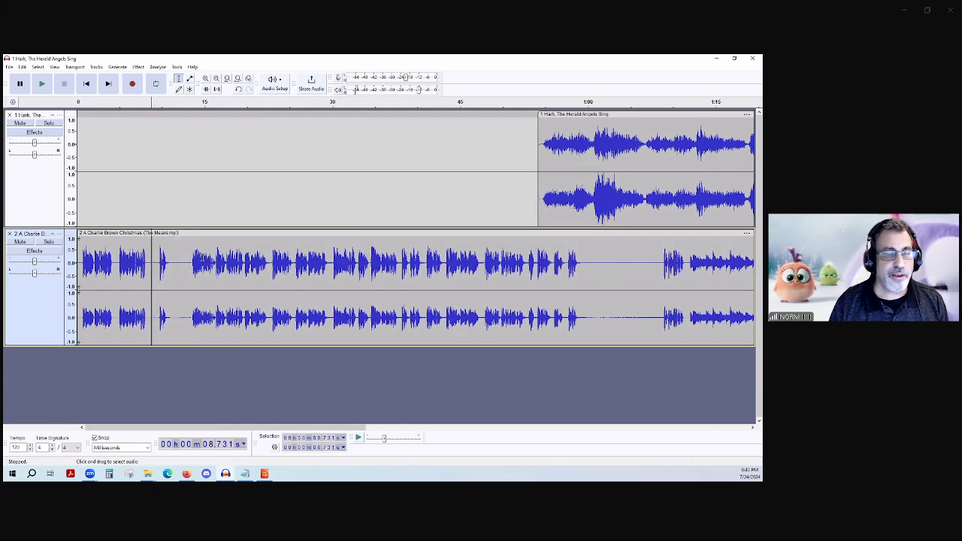
Play the Charlie Brown track across the cut from about 6.2 s, and play the speech from about 13.3 s to 19.8 s
click(129, 243)
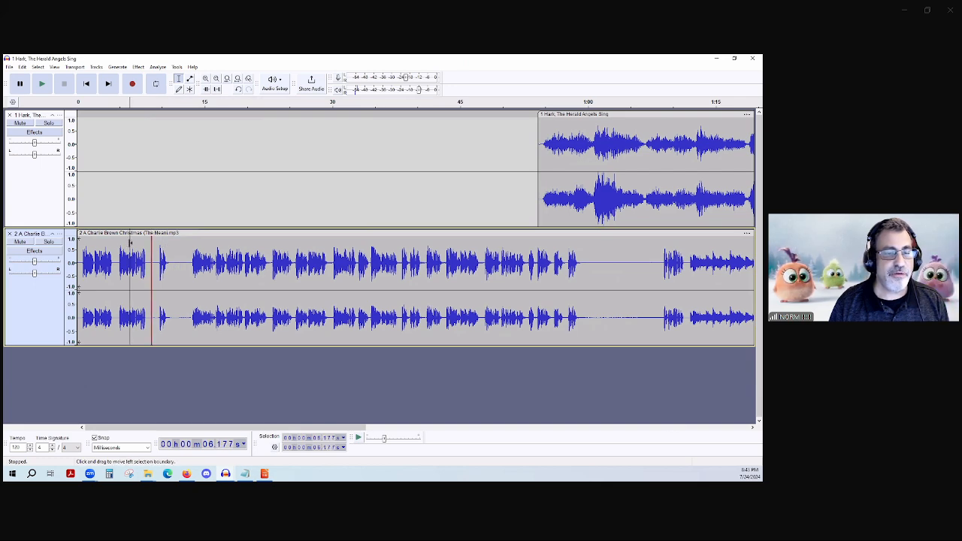
key(space)
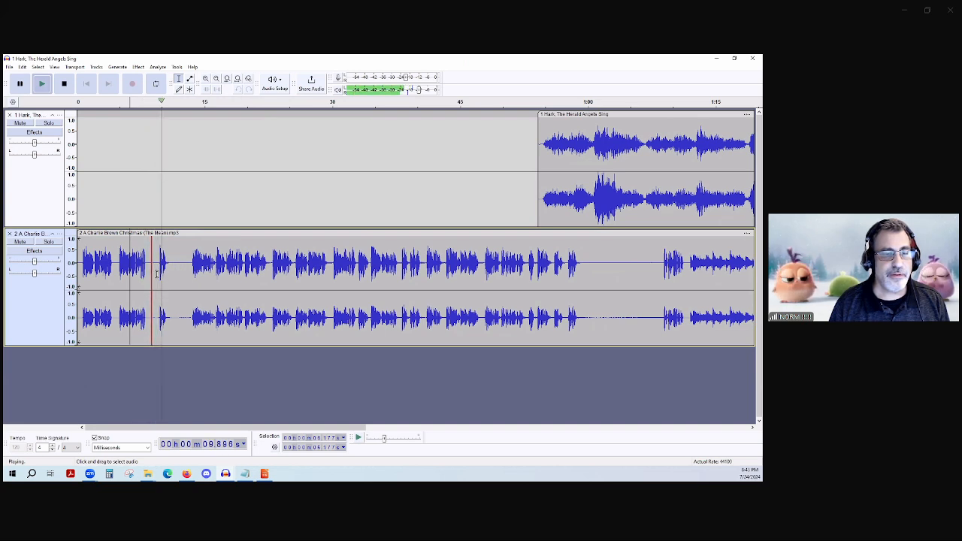
drag(170, 248, 188, 247)
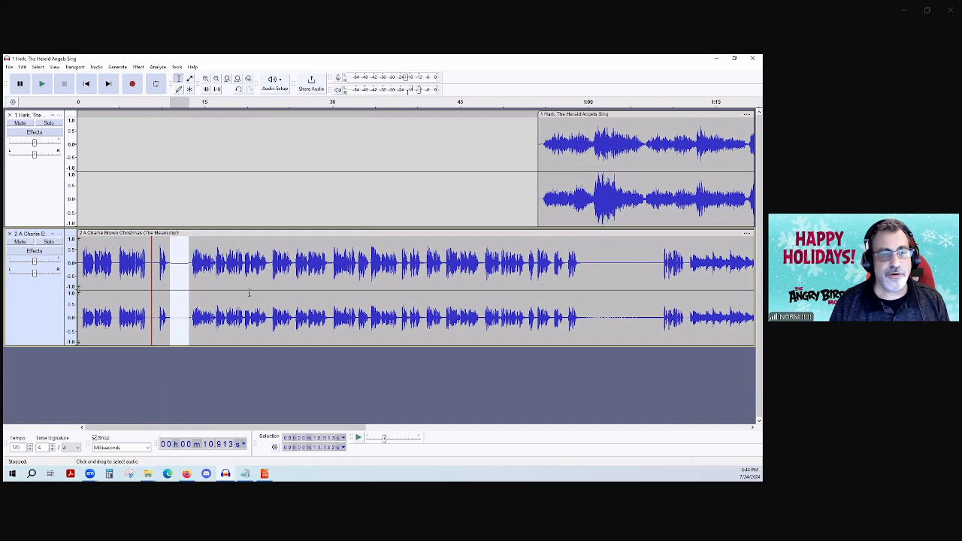
click(199, 262)
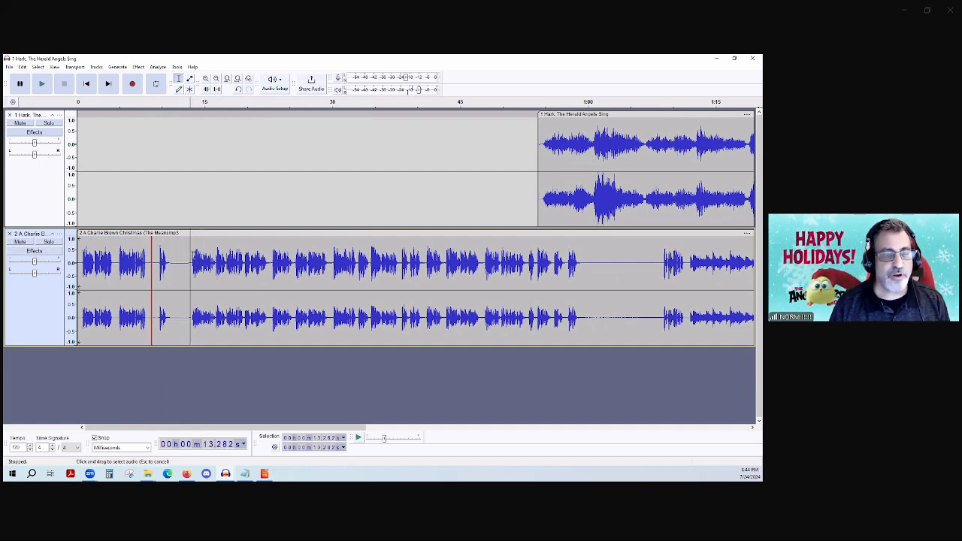
drag(190, 257, 242, 280)
key(space)
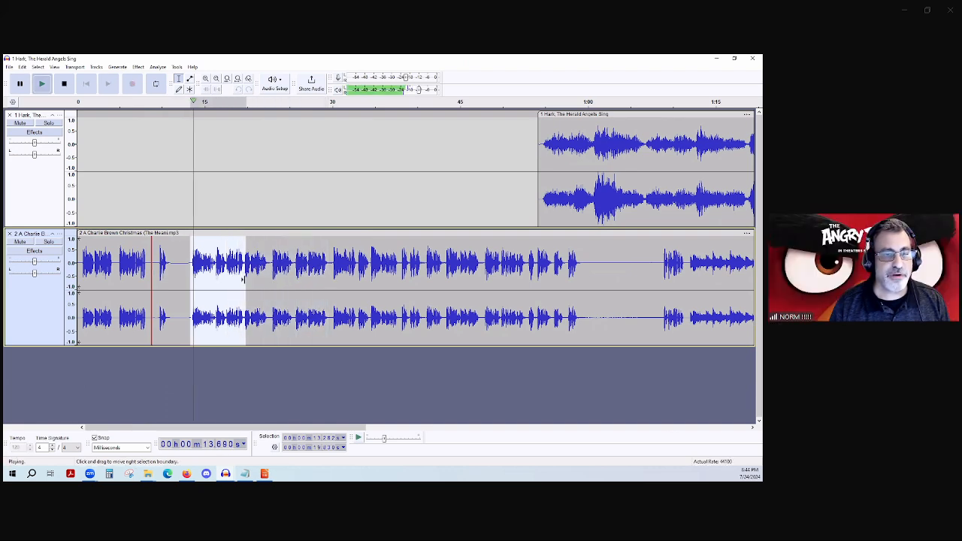
key(space)
Add Audacity's Compressor as a realtime effect on the Charlie Brown track and open its settings clear of the speech passage
click(35, 251)
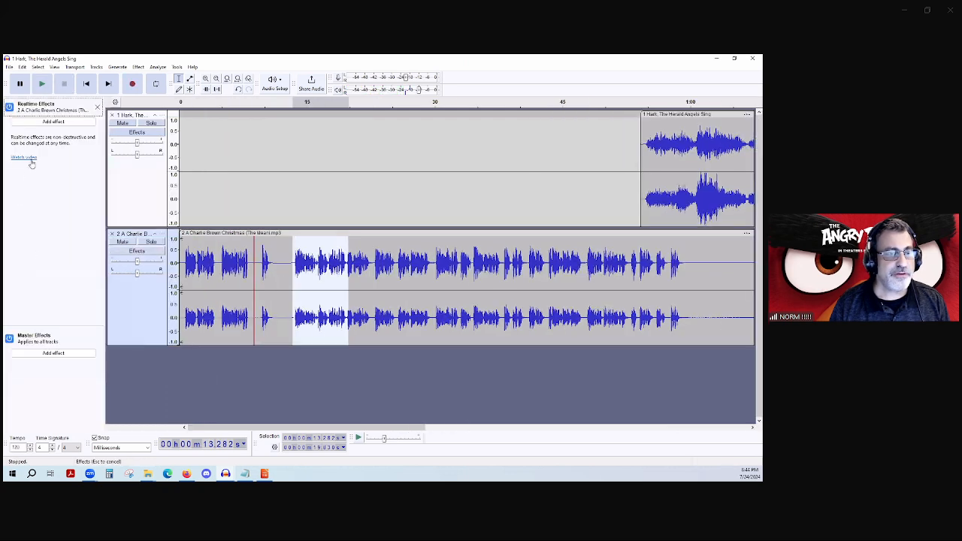
click(49, 123)
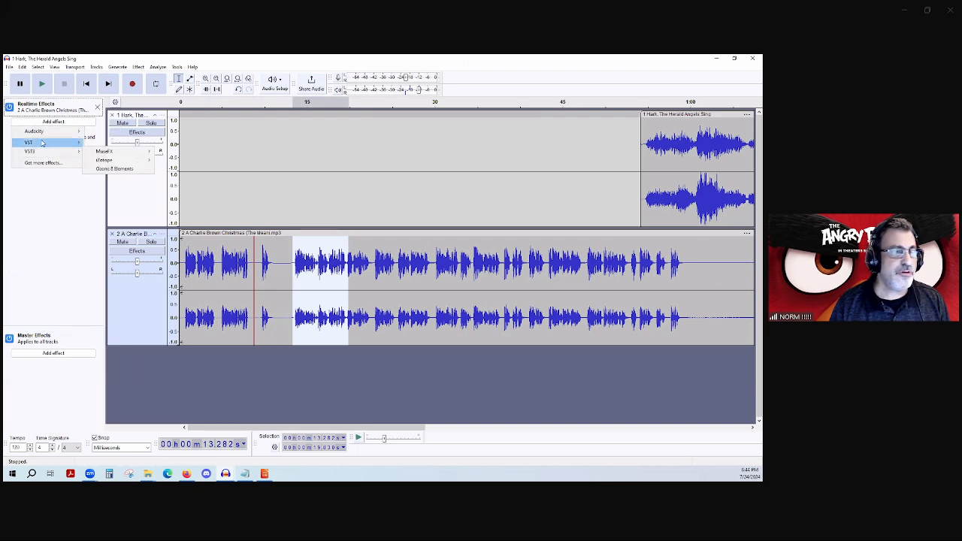
mouse_move(49, 153)
mouse_move(98, 153)
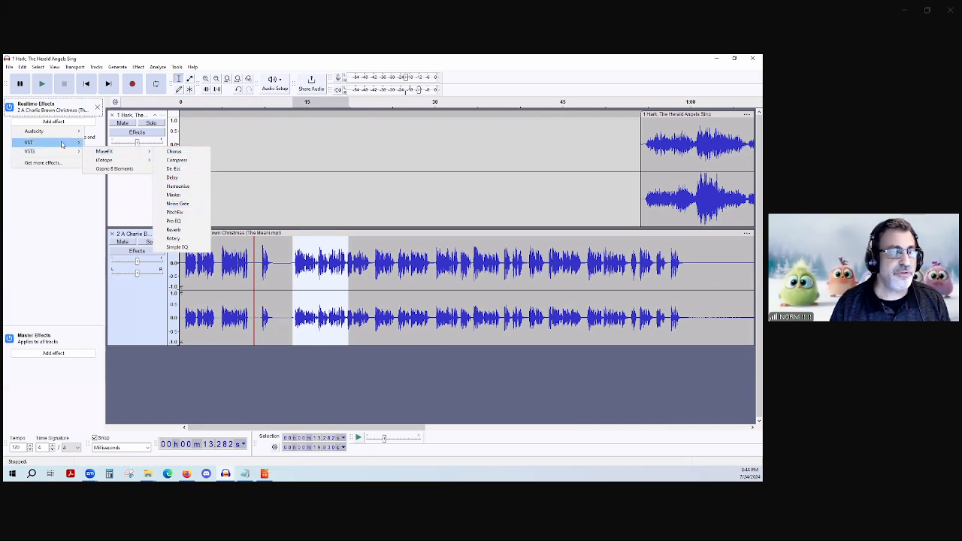
mouse_move(54, 133)
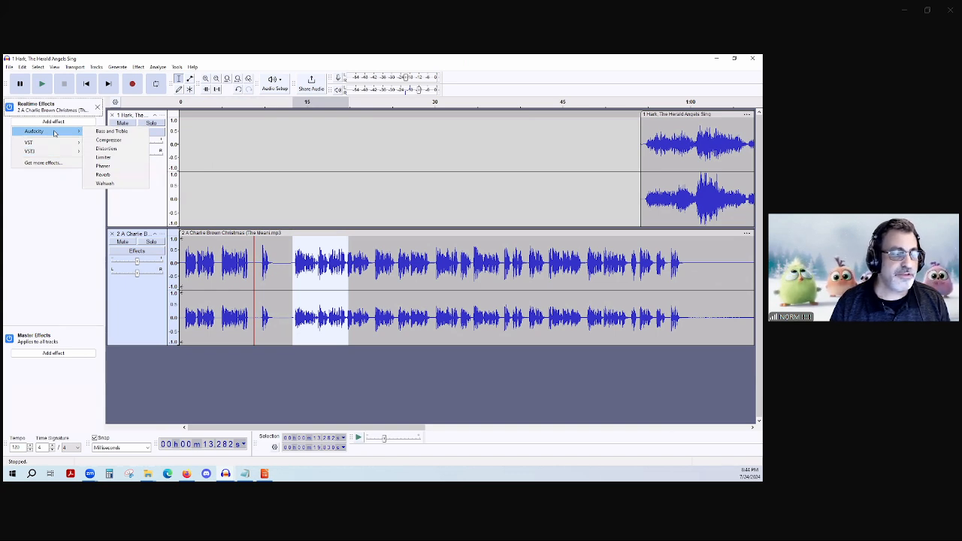
click(134, 140)
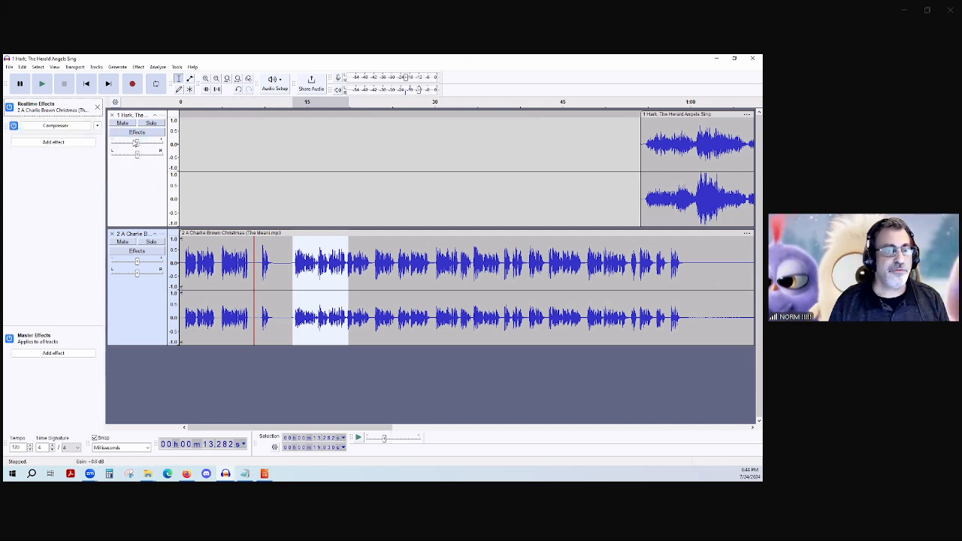
click(61, 127)
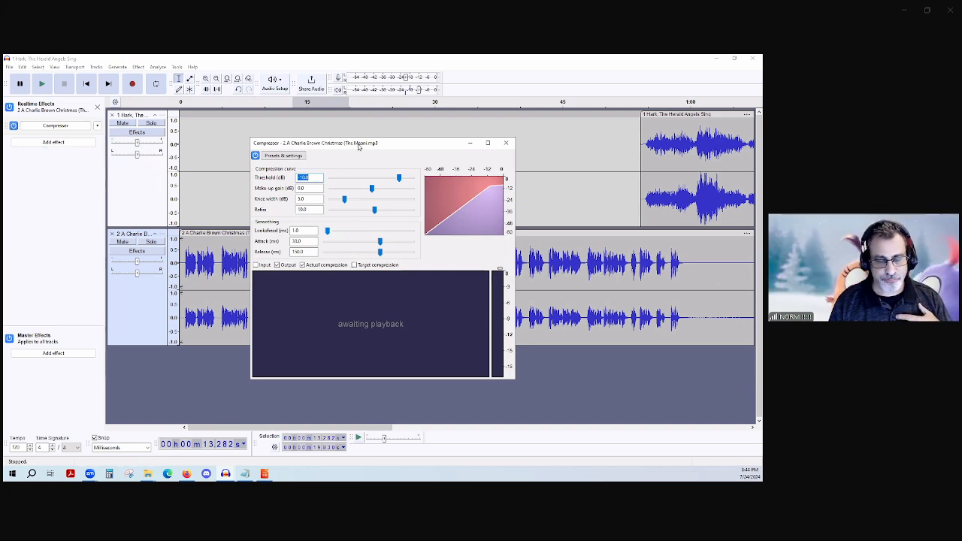
drag(358, 146, 536, 112)
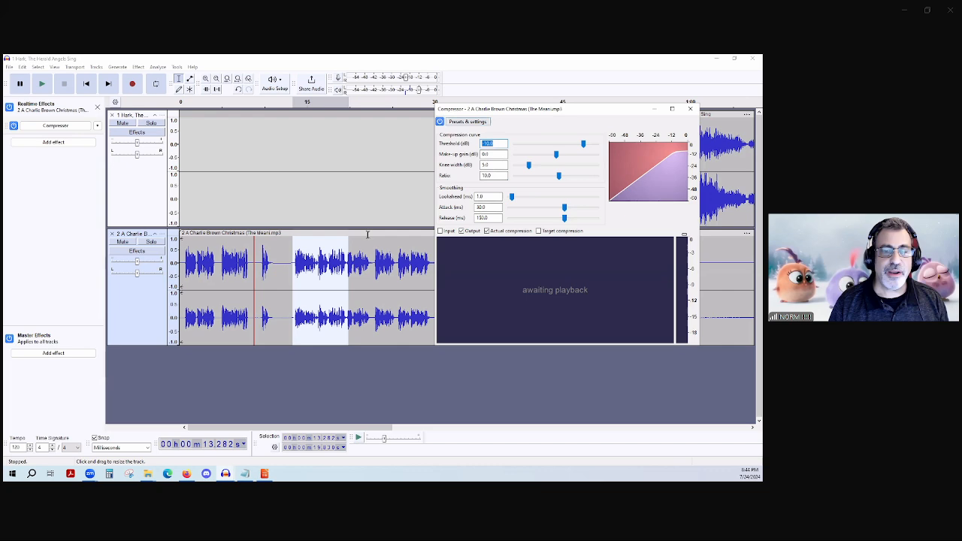
Select the Charlie Brown speech from about 13.4 s to 22.6 s and listen to it with the compressor's current settings
click(296, 249)
key(space)
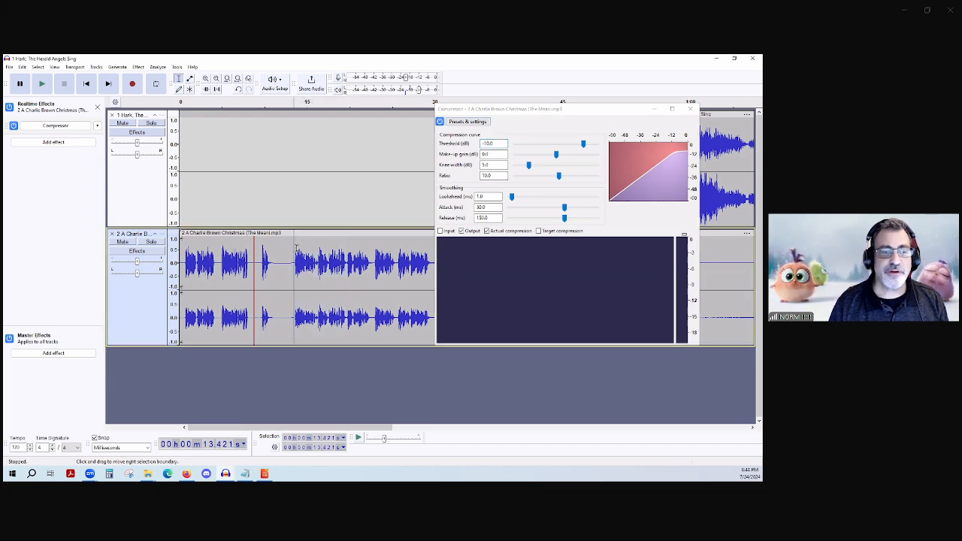
drag(295, 251, 372, 259)
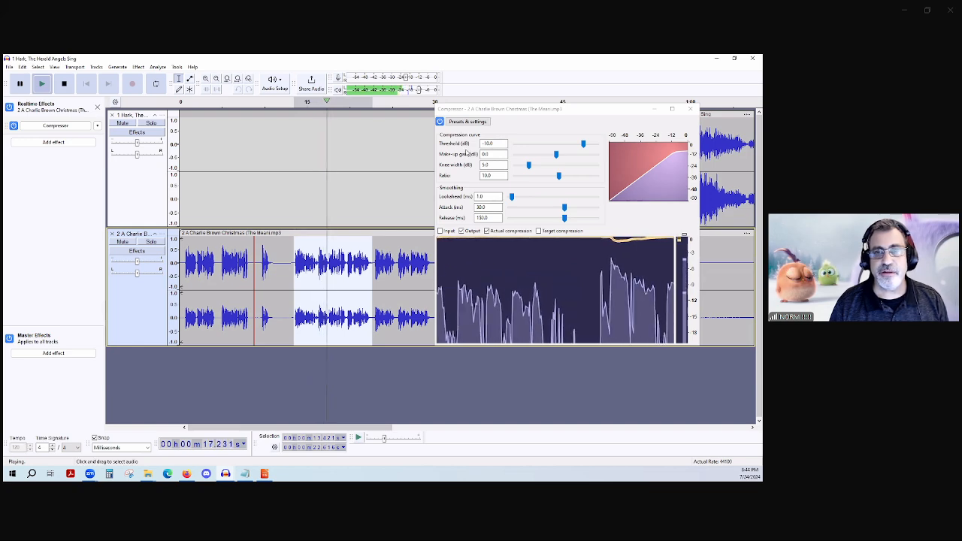
key(space)
Load the compressor's Podcast/Radio factory preset and listen to the selected speech with it
click(457, 122)
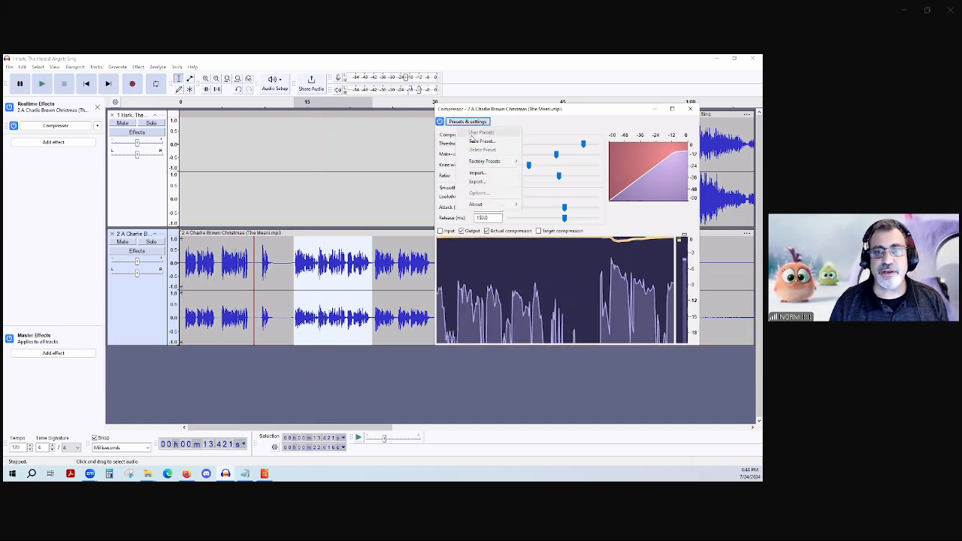
mouse_move(492, 161)
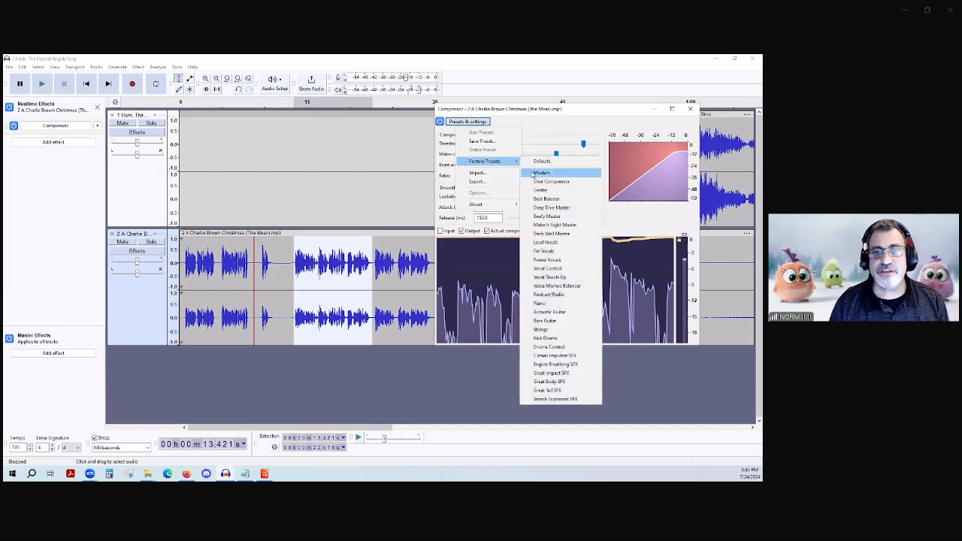
click(559, 295)
key(space)
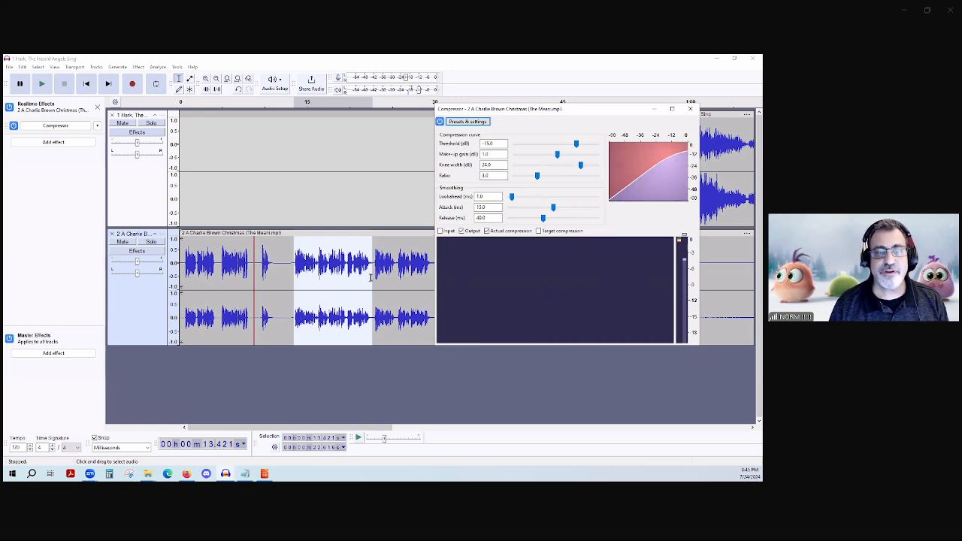
key(space)
Load the compressor's Deep Dive Master factory preset and listen to the selected speech with it
click(467, 122)
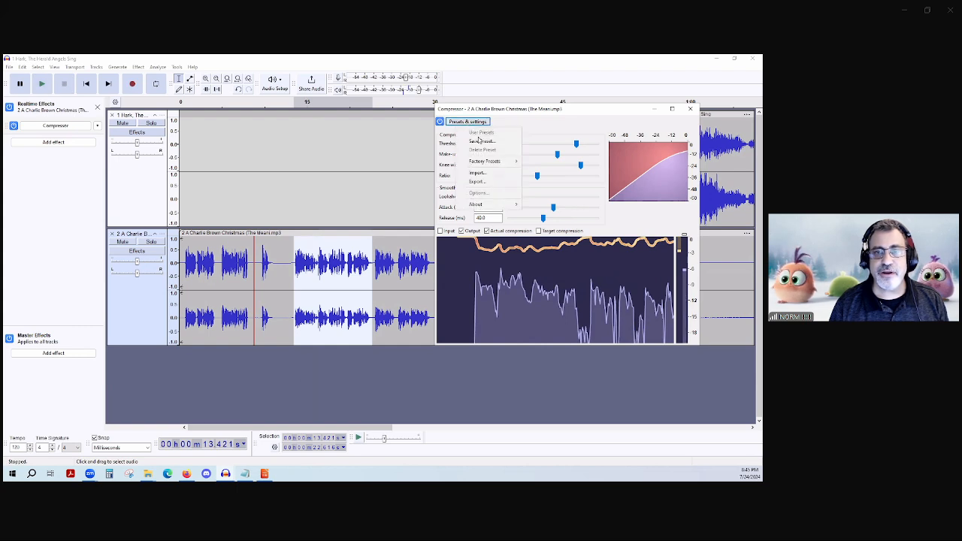
mouse_move(483, 162)
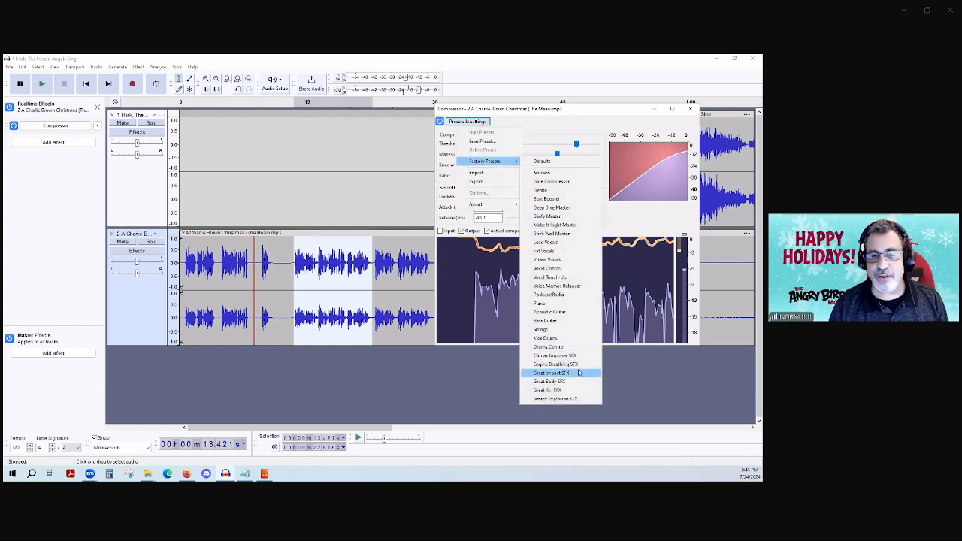
click(552, 208)
key(space)
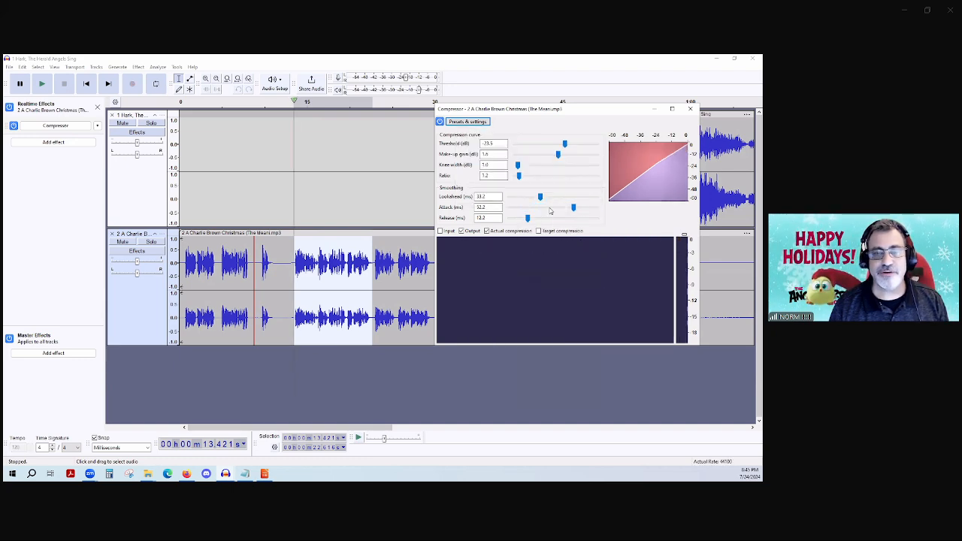
key(space)
Load the compressor's Beat Booster factory preset and listen to the selected speech with it
click(467, 122)
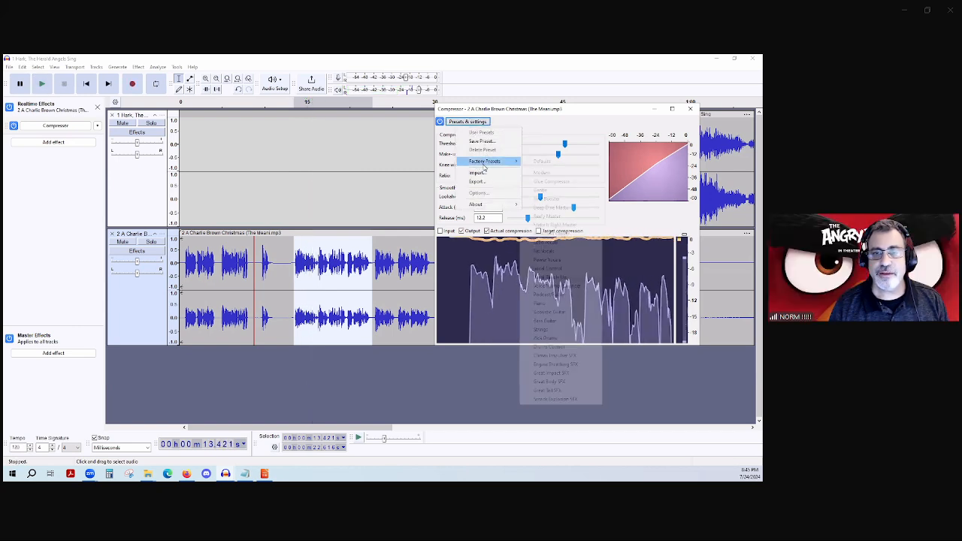
click(543, 200)
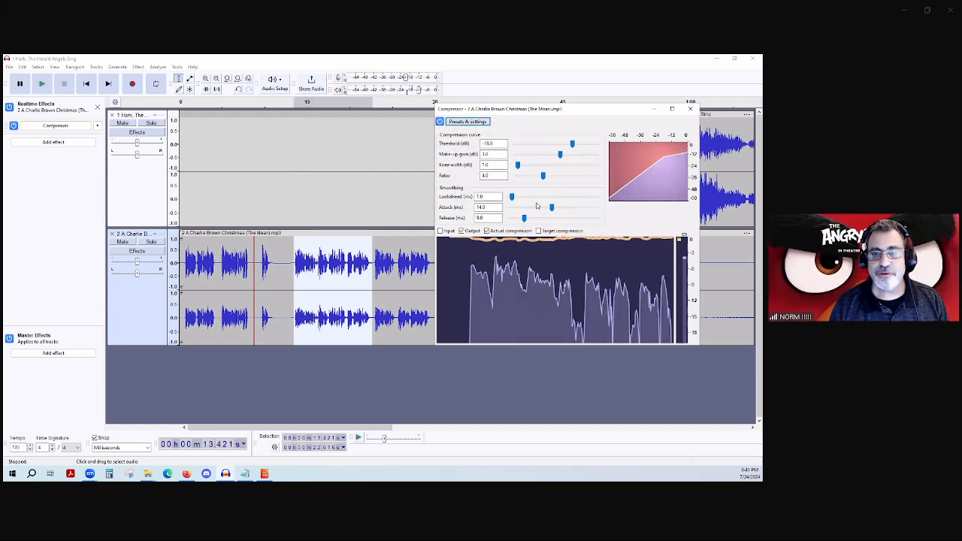
key(space)
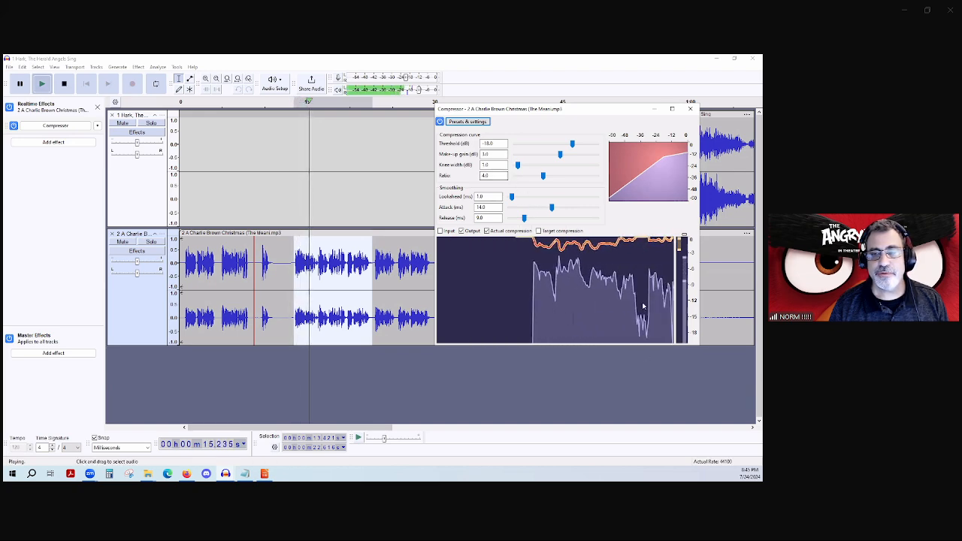
key(space)
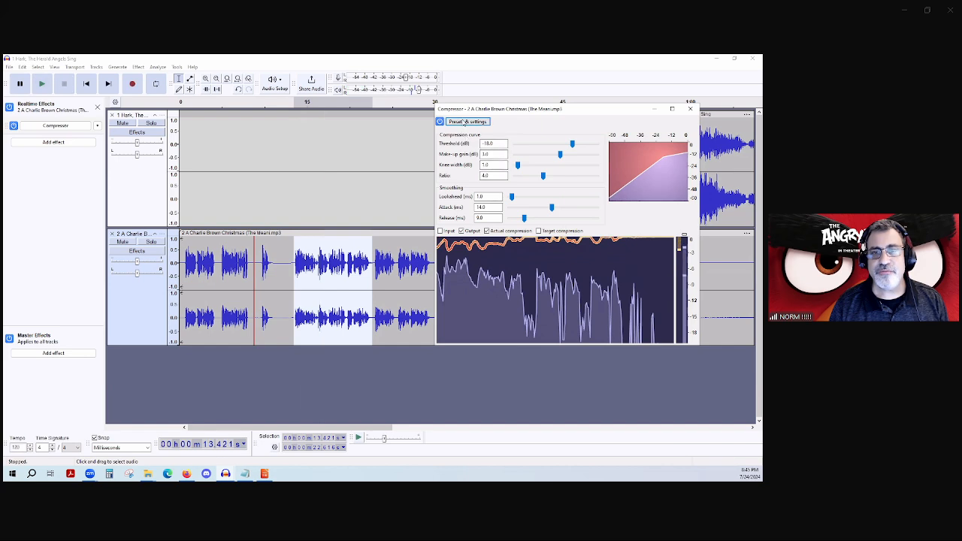
Load the compressor's Engine Breathing SFX factory preset and listen to the selected speech with it
click(465, 122)
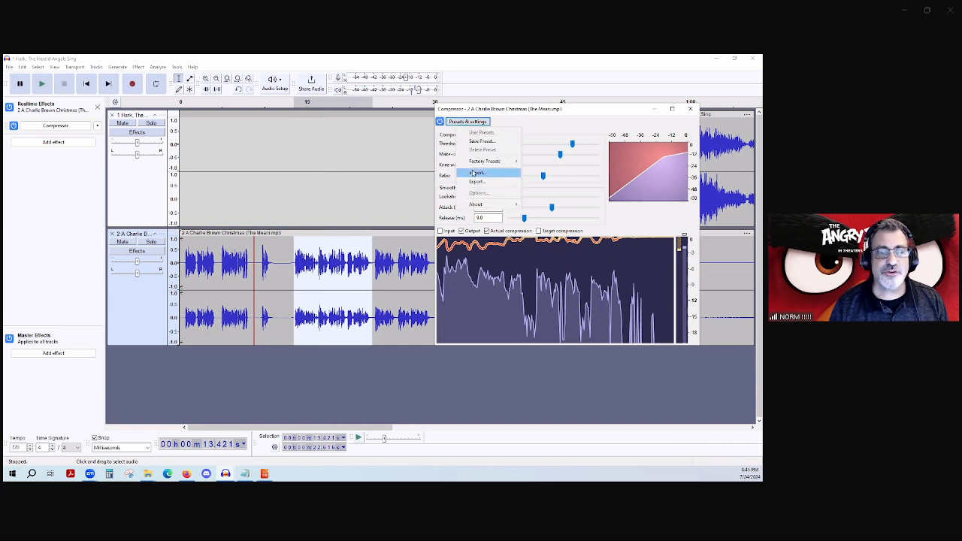
mouse_move(492, 161)
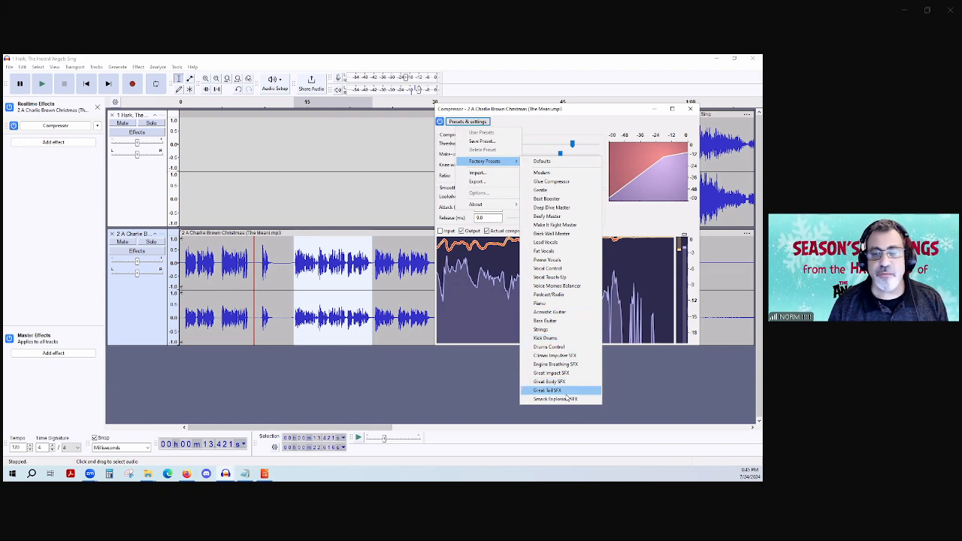
click(563, 365)
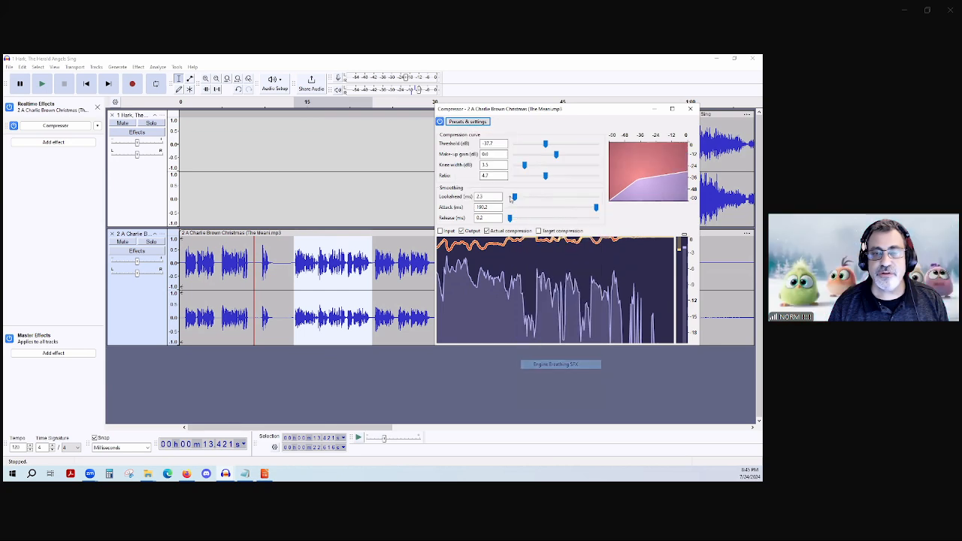
key(space)
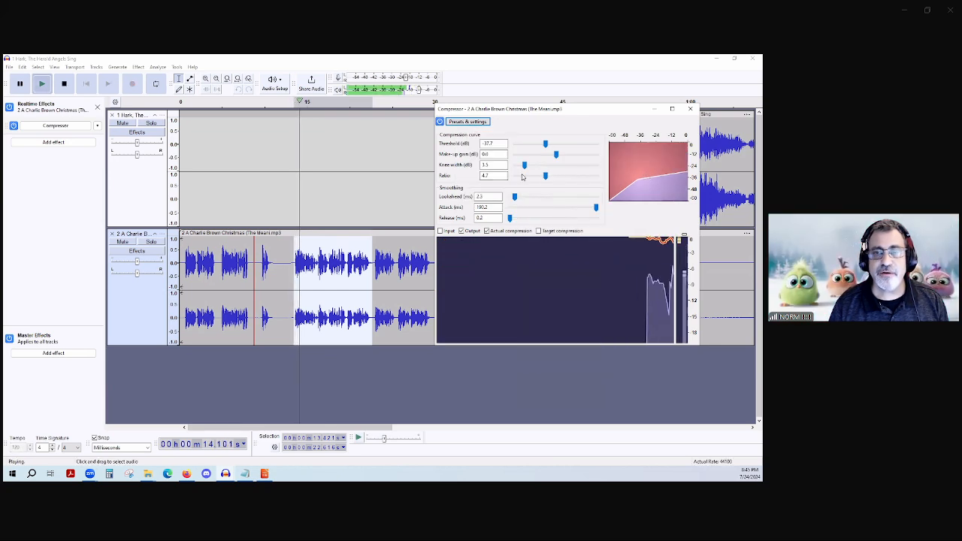
key(space)
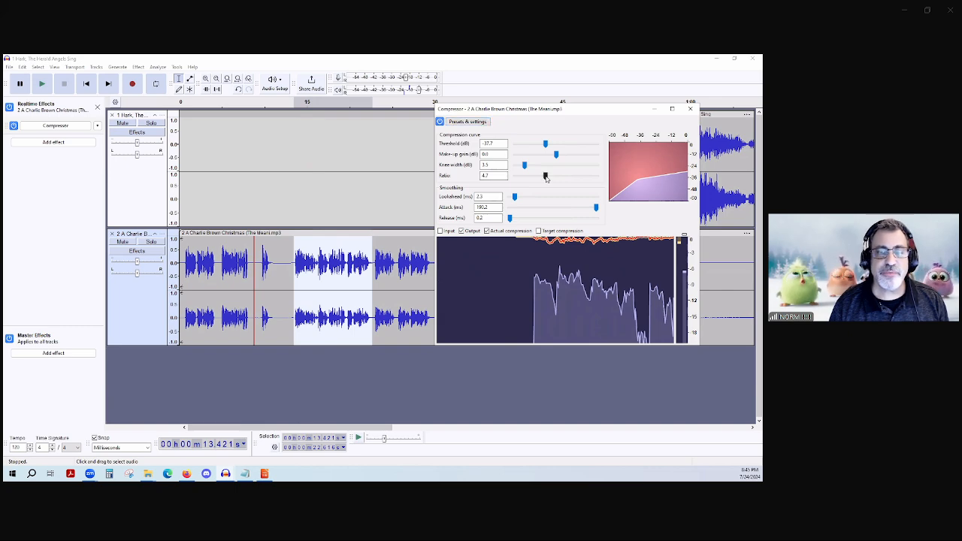
While the speech plays, set the compressor's ratio to 7.9, threshold to -31.7 dB and make-up gain to about 7.1 dB, and close its settings
key(space)
drag(547, 177, 556, 198)
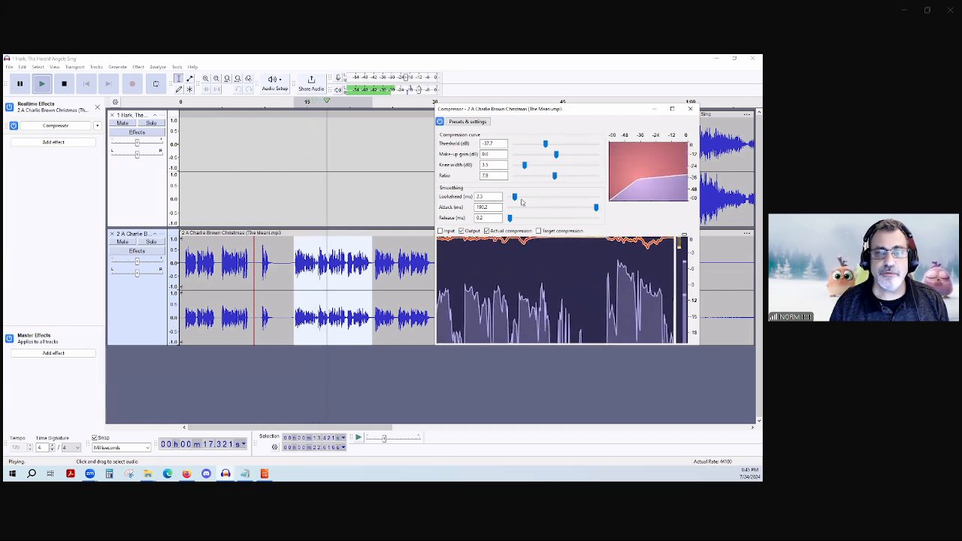
mouse_move(556, 154)
mouse_down()
mouse_move(566, 155)
mouse_move(553, 144)
mouse_up()
key(space)
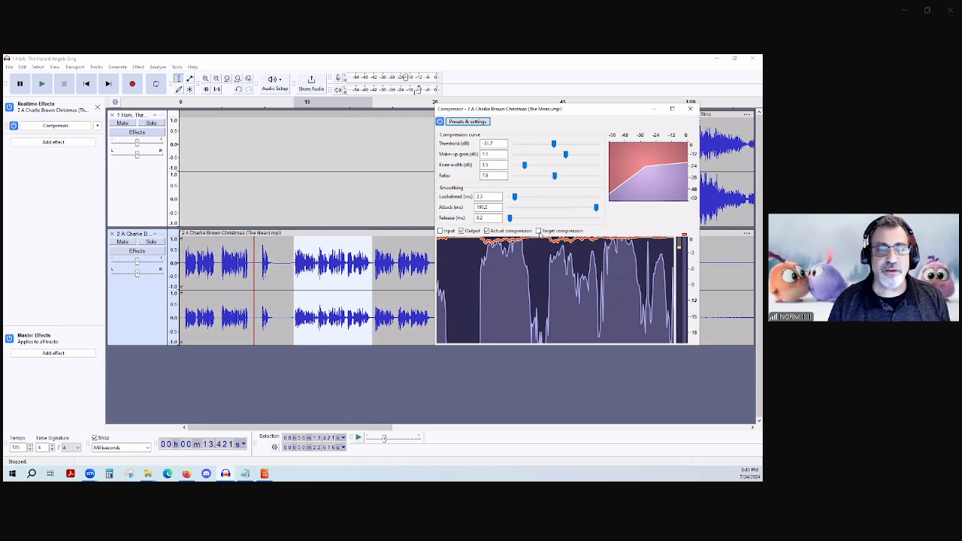
click(691, 109)
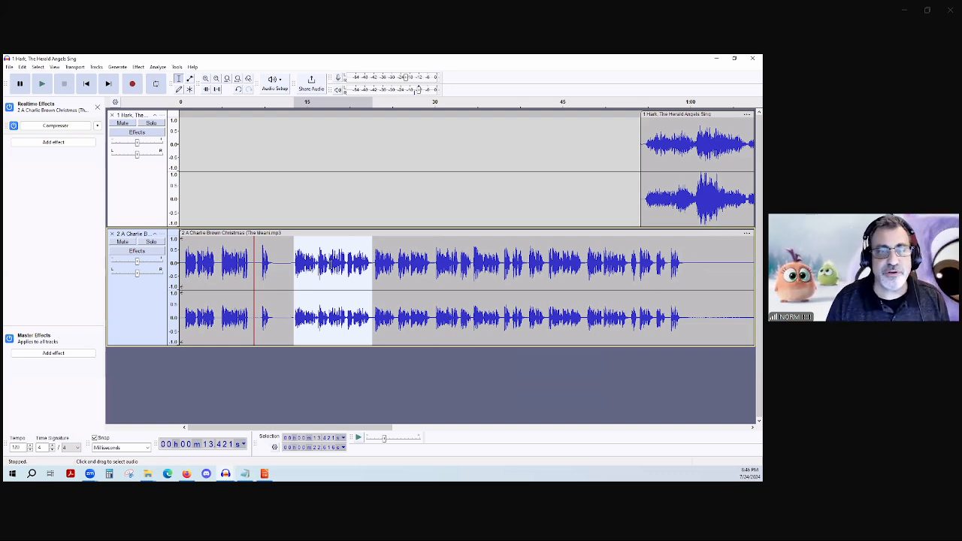
Place the cursor in the music track at about 8.9 s and listen to the project from there
click(343, 268)
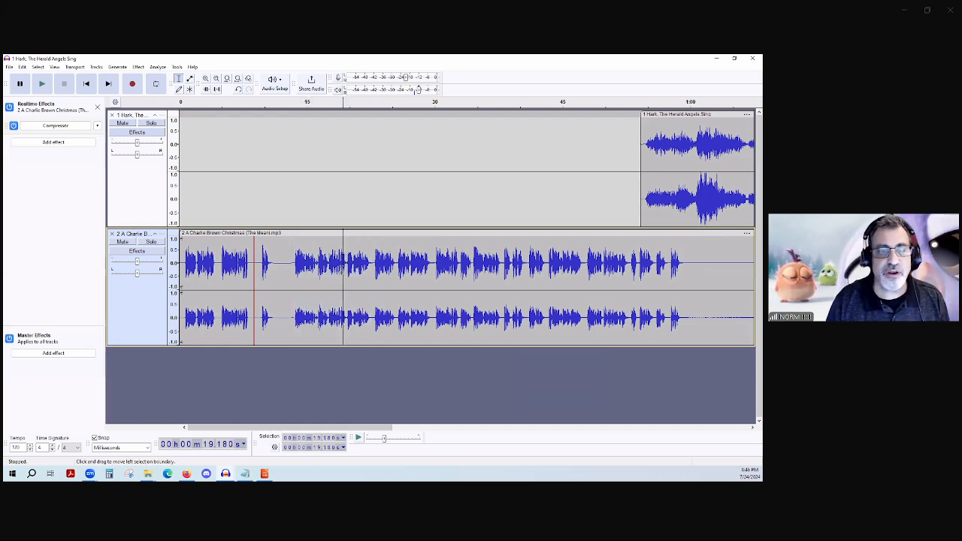
click(235, 201)
click(256, 216)
key(space)
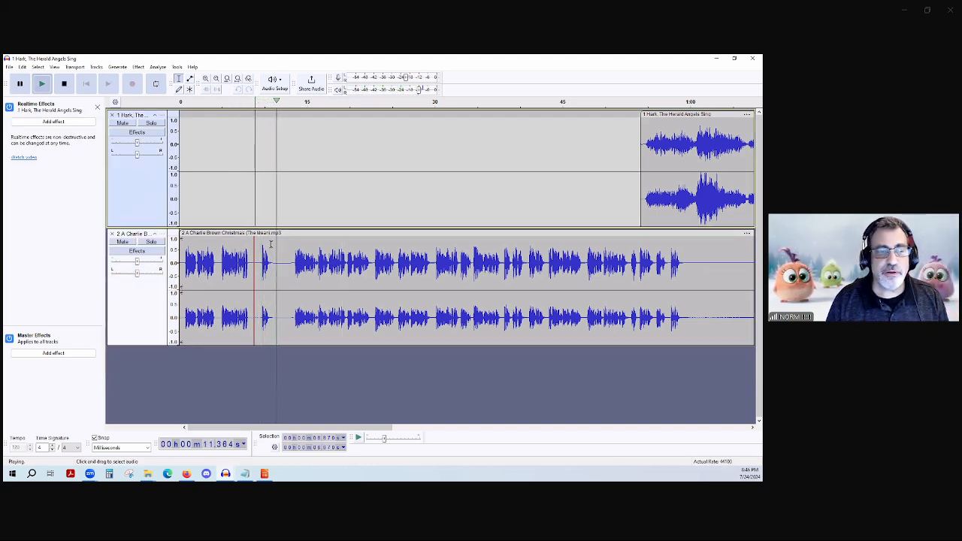
key(space)
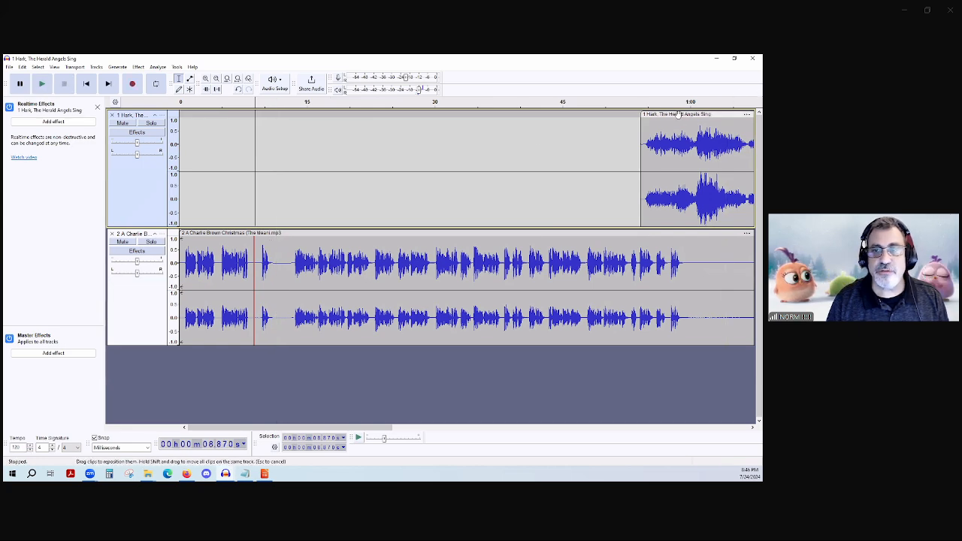
Move the Hark, The Herald Angels Sing clip to start at about 10.5 s and listen to it together with the speech
drag(678, 115, 306, 168)
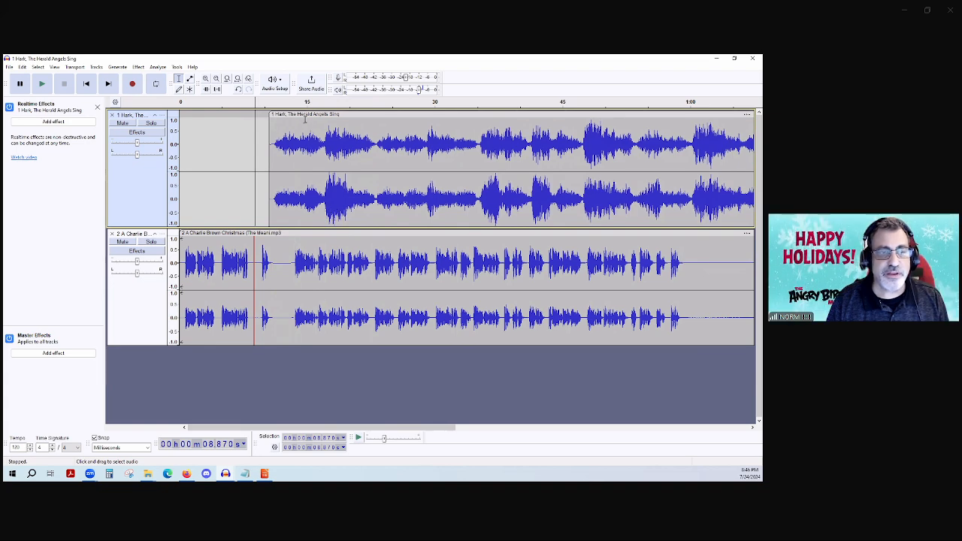
drag(305, 118, 301, 121)
key(space)
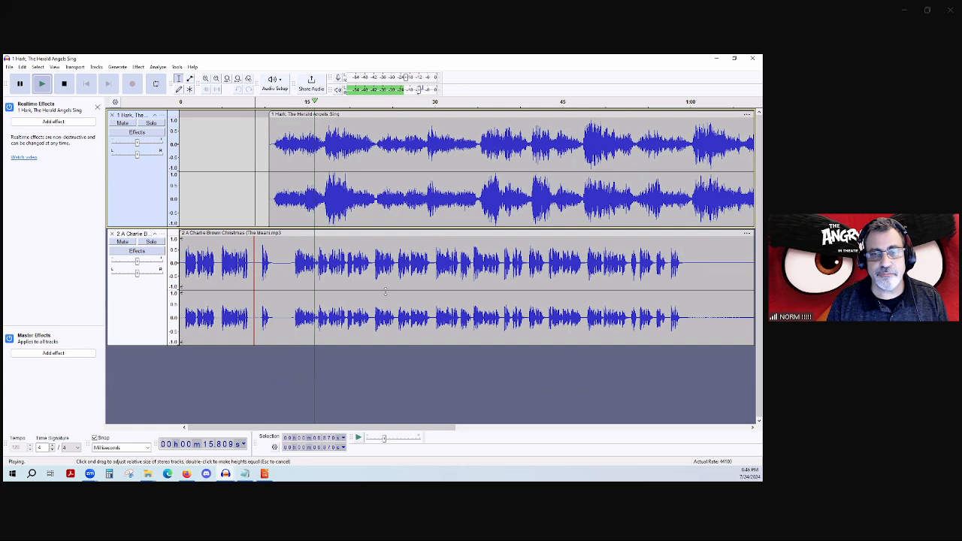
key(space)
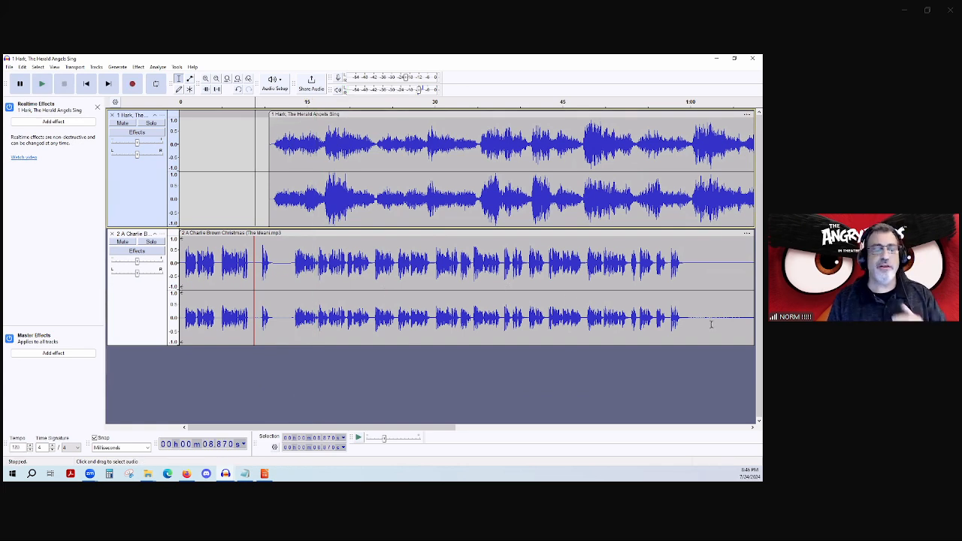
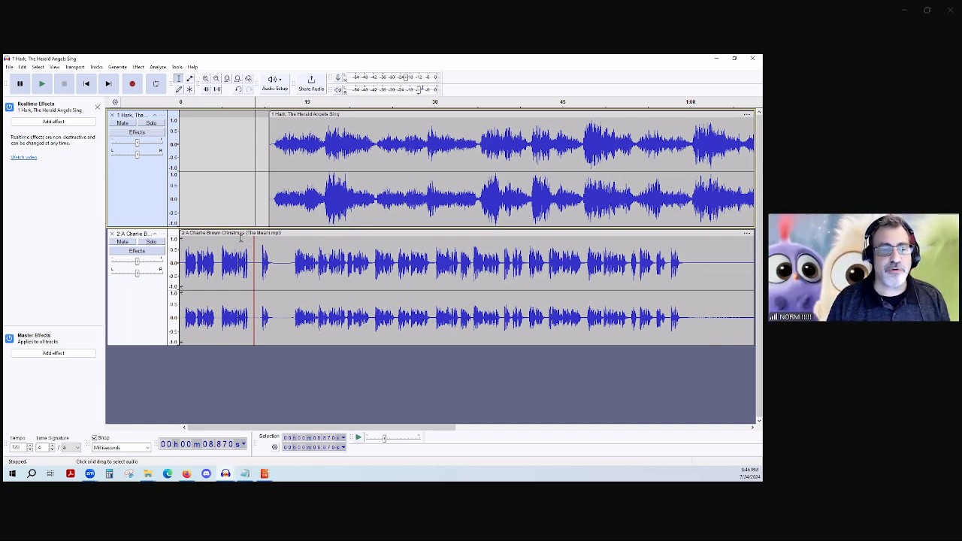
Move the speech clip to start at about 17.8 s and the music clip to the project start, and listen from about 8 s
drag(236, 236, 388, 235)
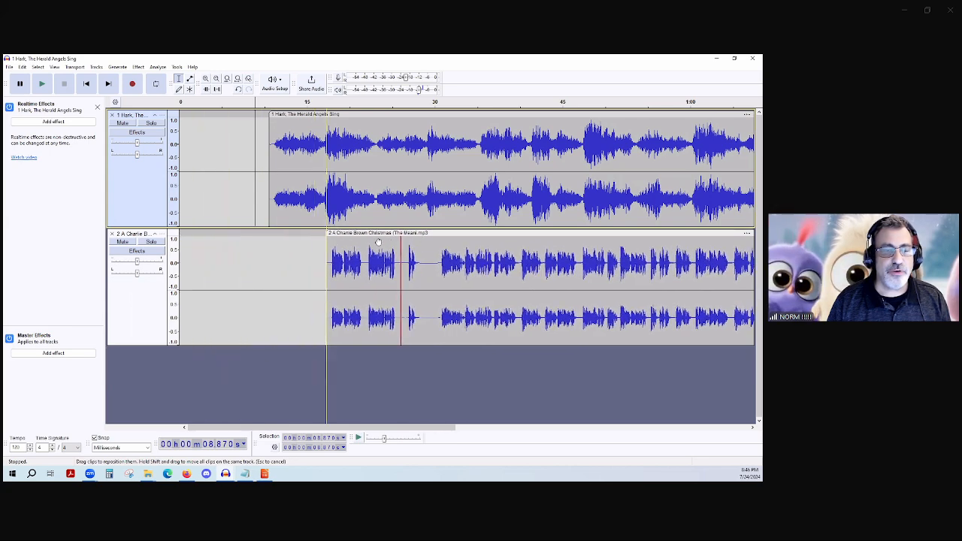
drag(371, 114, 286, 134)
key(space)
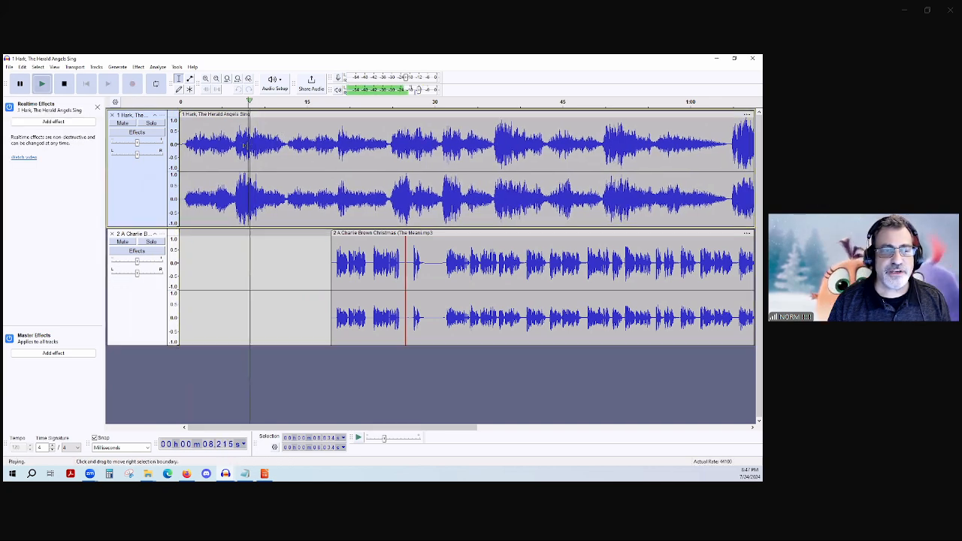
drag(365, 248, 378, 248)
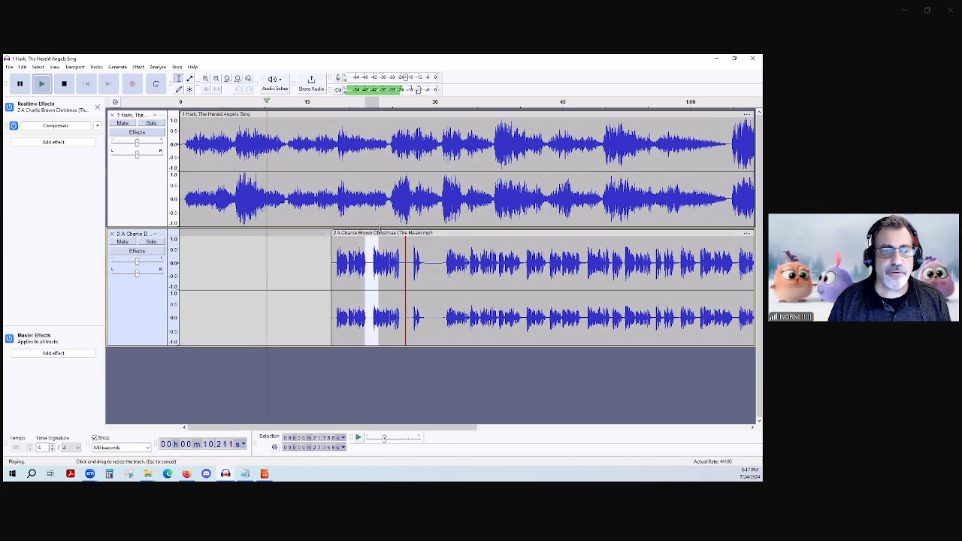
key(space)
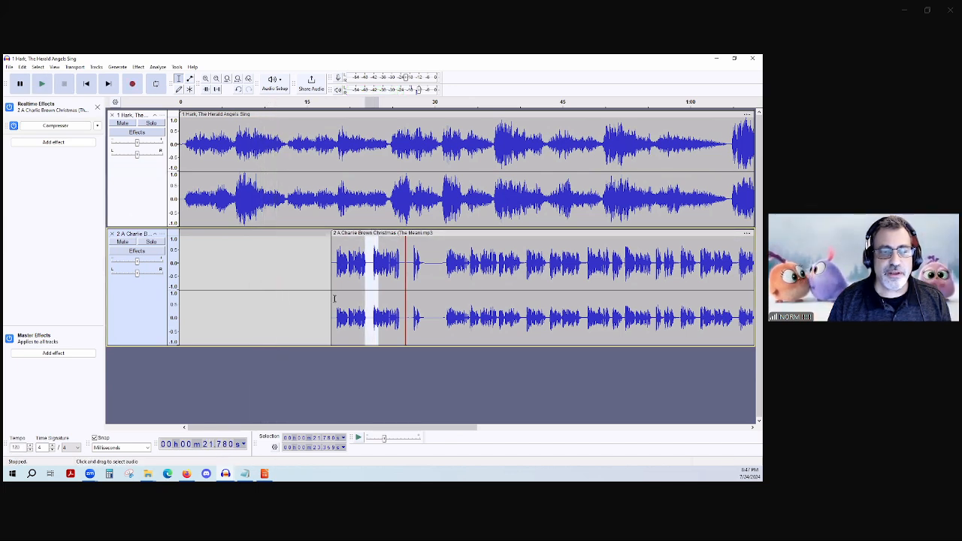
Move the Charlie Brown speech clip earlier so that it starts at about 14.9 s
drag(330, 298, 333, 297)
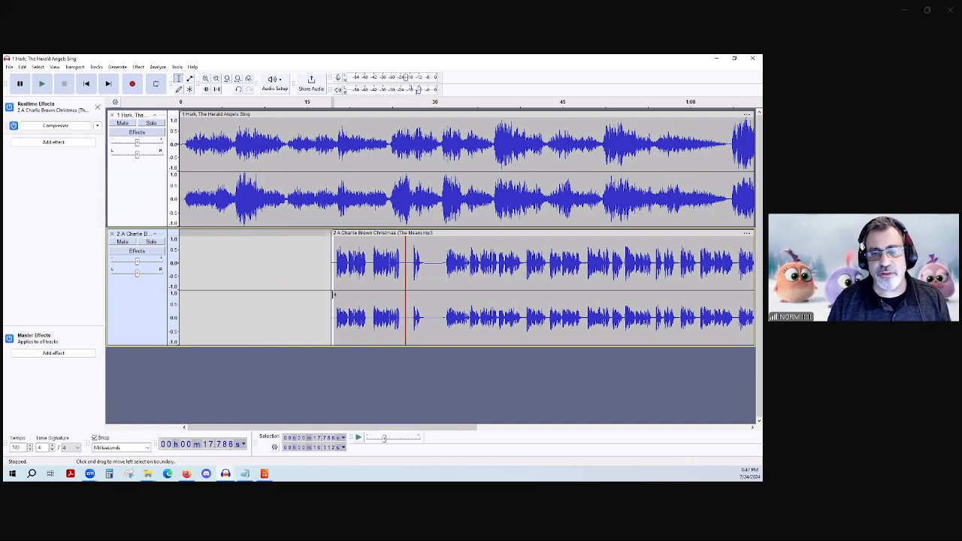
click(462, 236)
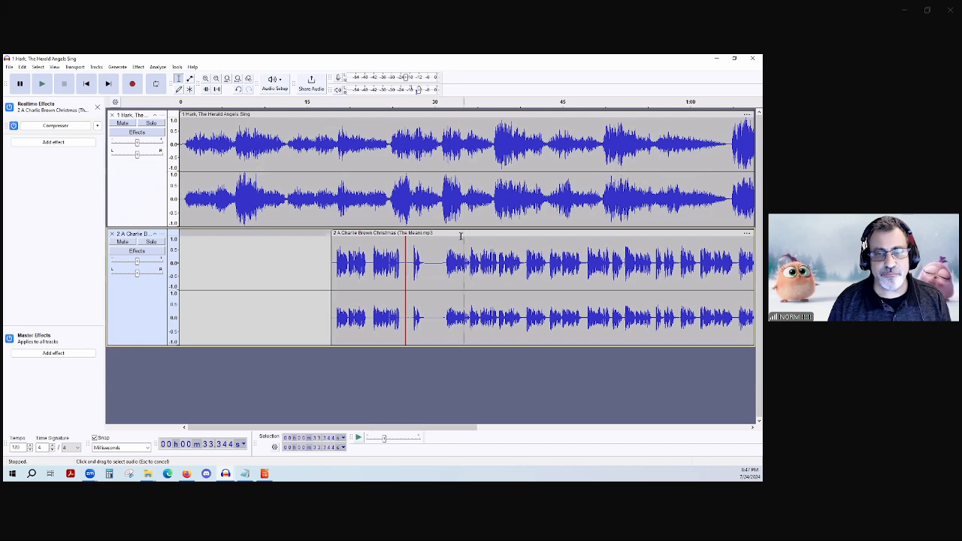
drag(461, 236, 436, 236)
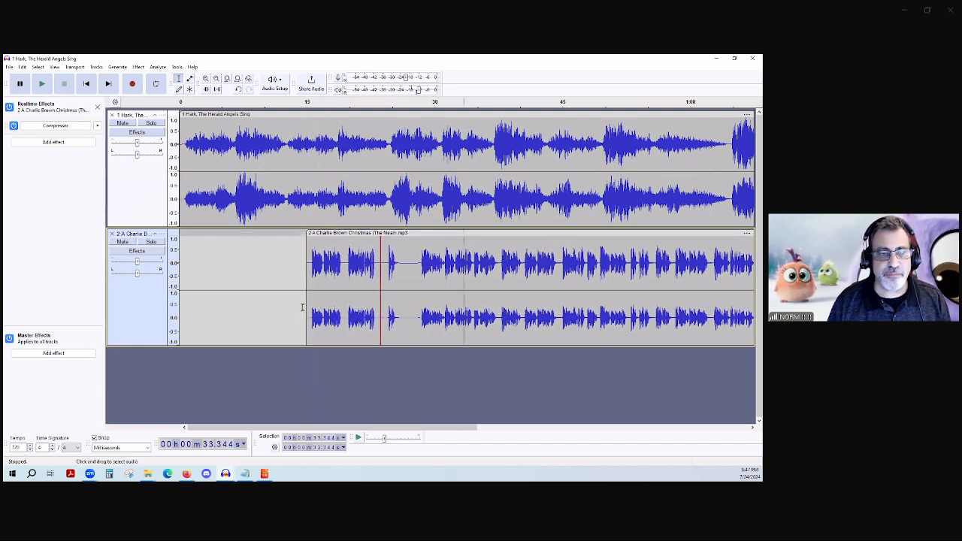
drag(307, 311, 323, 318)
click(324, 319)
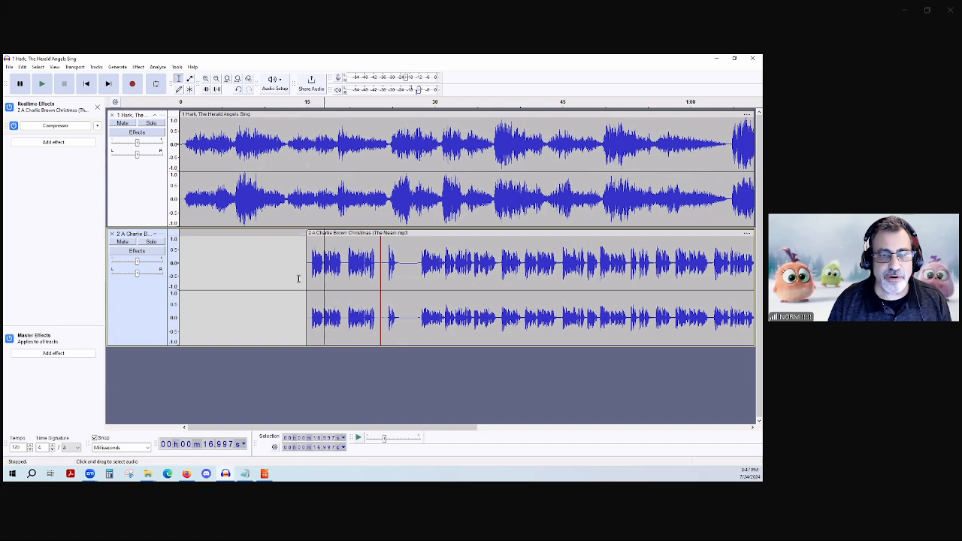
Delete the opening part of the speech clip, from its start at about 14.9 s to 28.2 s
click(419, 258)
drag(399, 257, 303, 259)
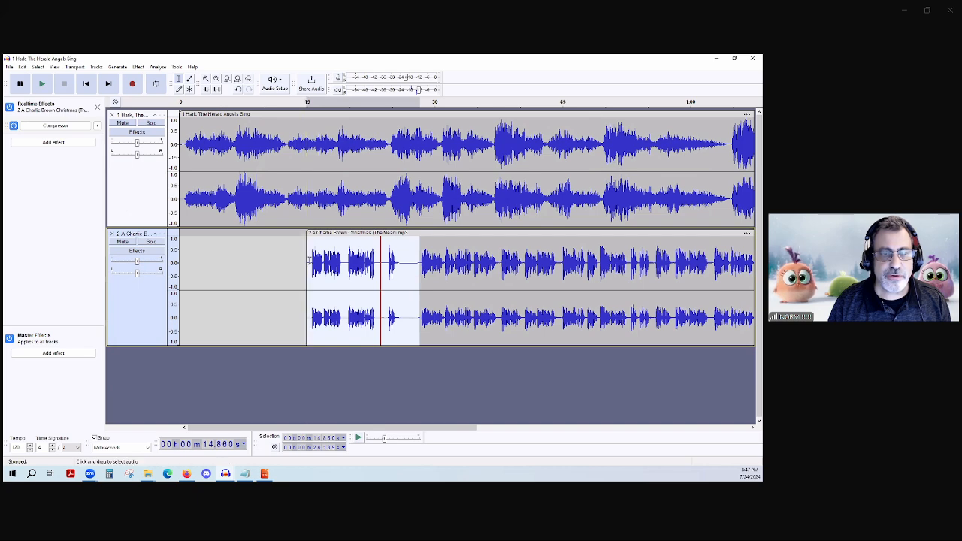
right_click(309, 260)
click(326, 266)
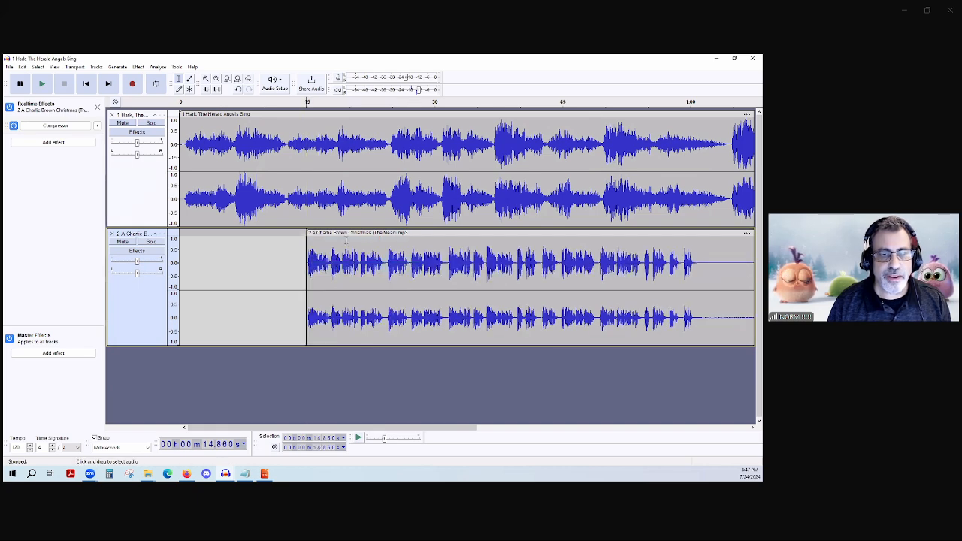
Move the trimmed speech clip to the project start and listen to both tracks from about 0.5 s
drag(359, 234, 227, 236)
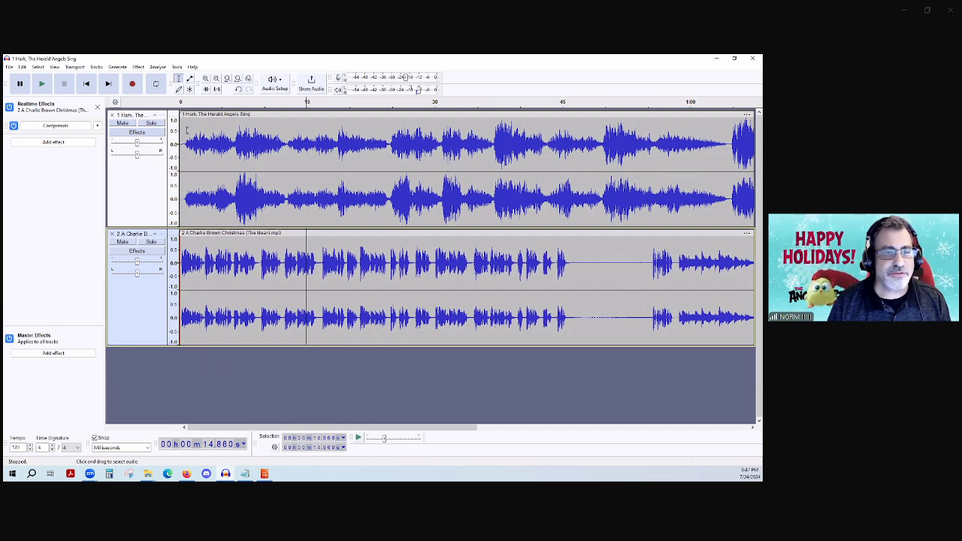
key(space)
click(179, 164)
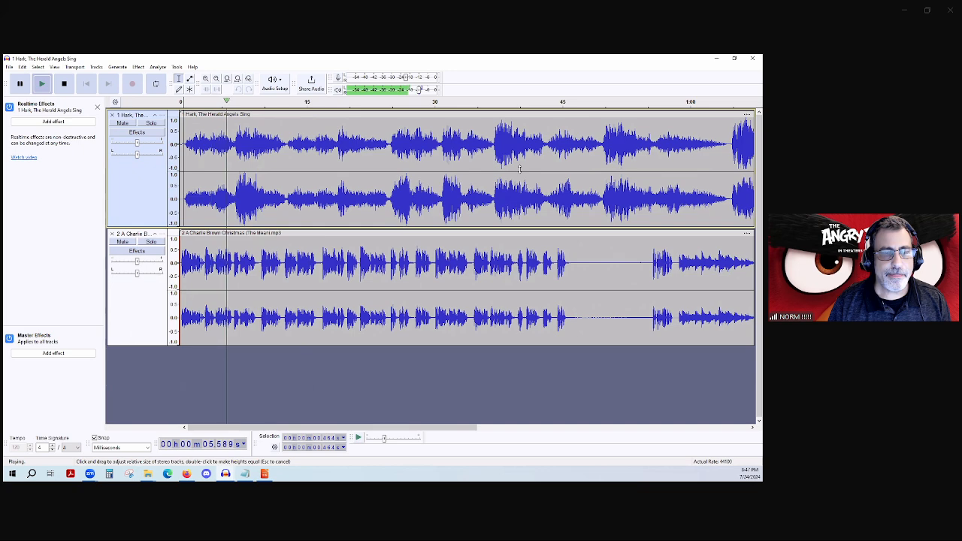
key(space)
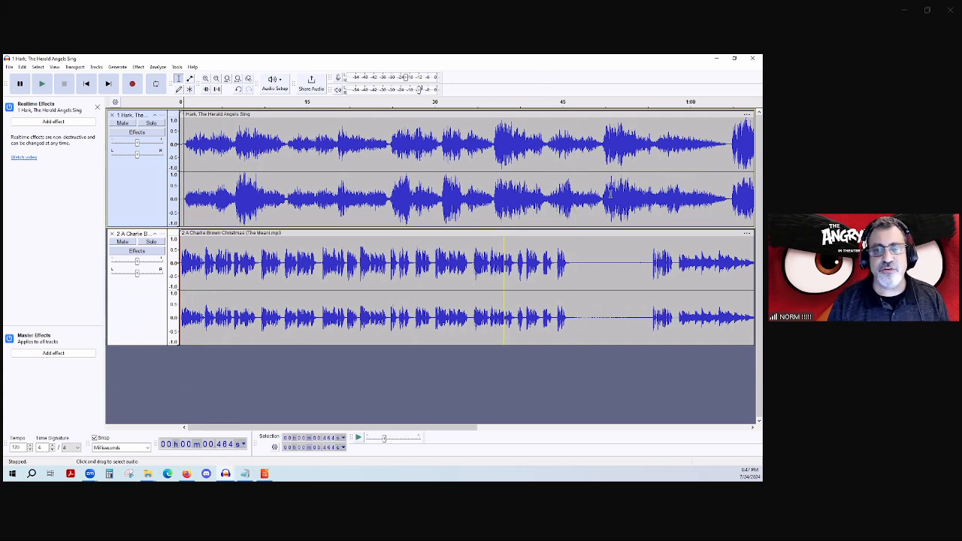
Select the music from the project start to about 49.6 s and activate the Envelope tool
drag(603, 194, 134, 184)
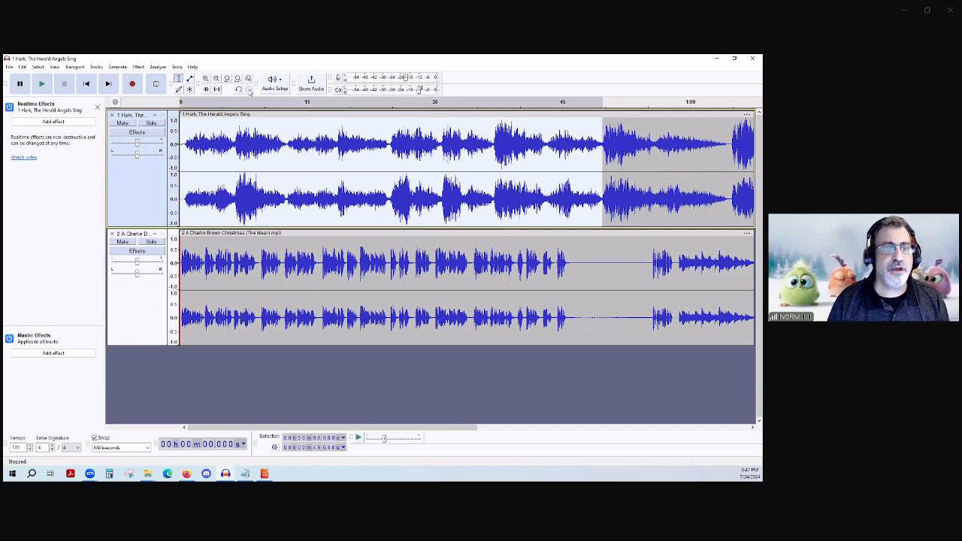
click(190, 79)
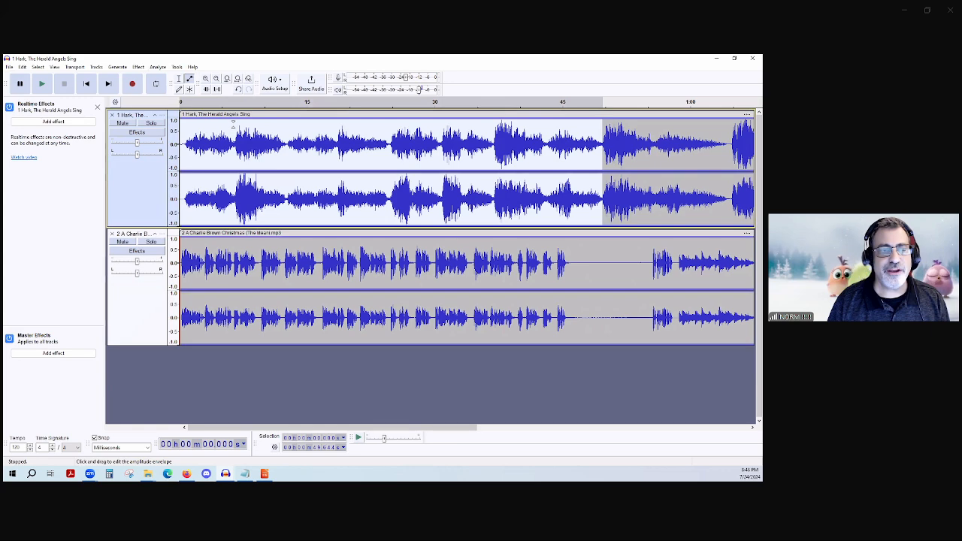
Try adding volume envelope points to the music between about 6.5 s and 12.5 s, and undo the last envelope edits
mouse_move(235, 125)
mouse_down()
mouse_move(237, 143)
mouse_move(239, 117)
mouse_up()
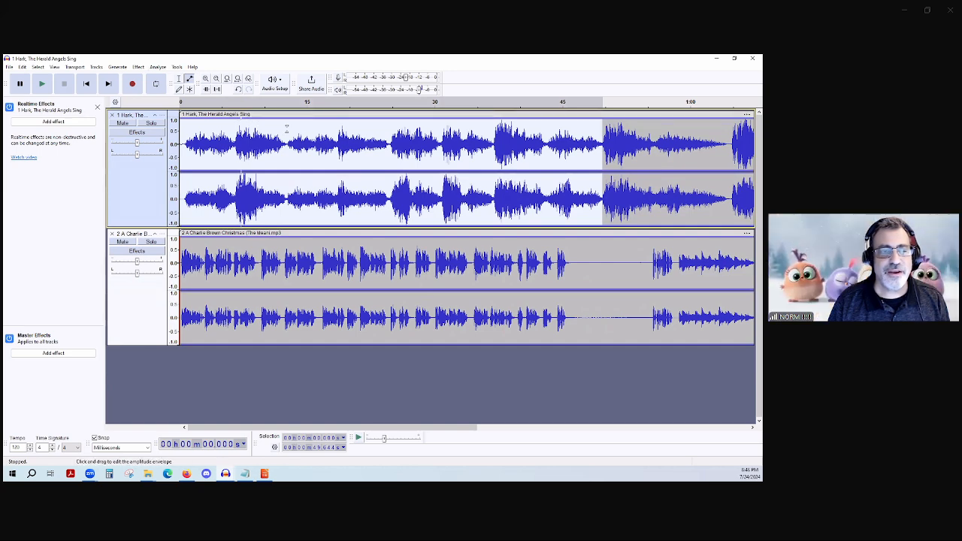
click(286, 126)
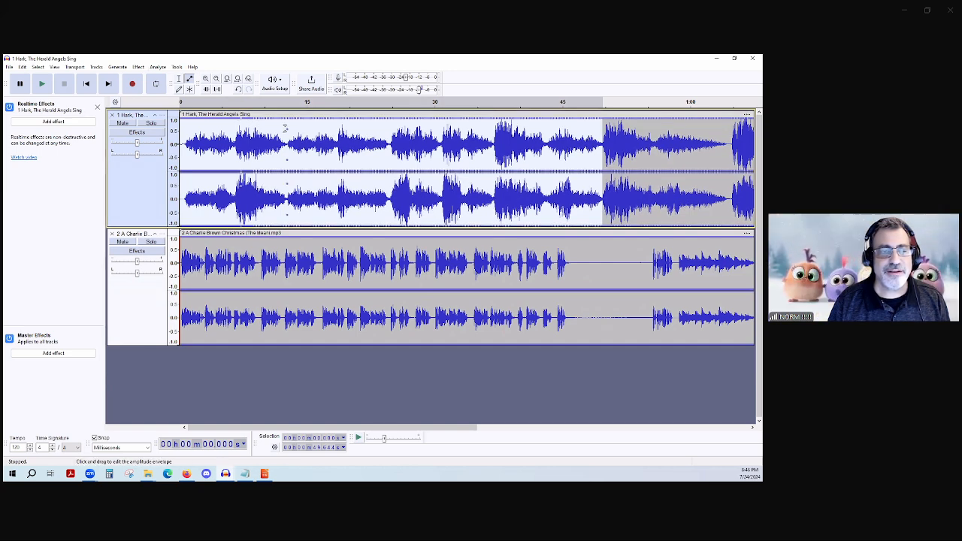
click(238, 129)
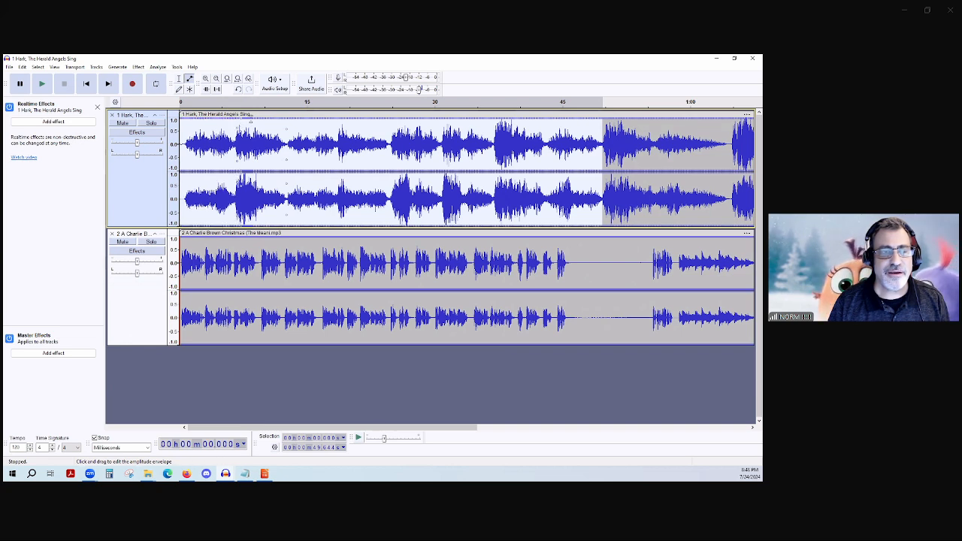
mouse_move(250, 121)
mouse_down()
mouse_move(257, 144)
mouse_move(254, 115)
mouse_up()
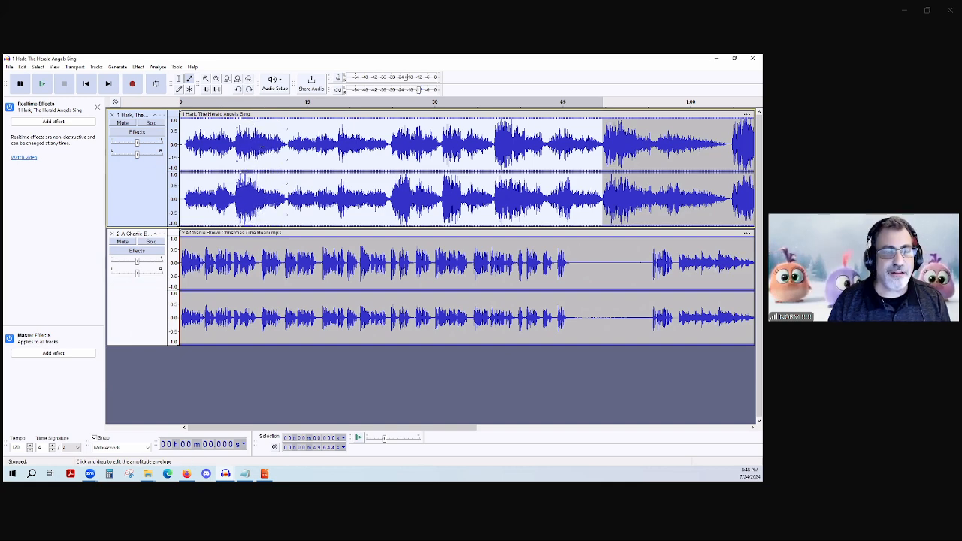
key(ctrl+z)
key(ctrl+z)
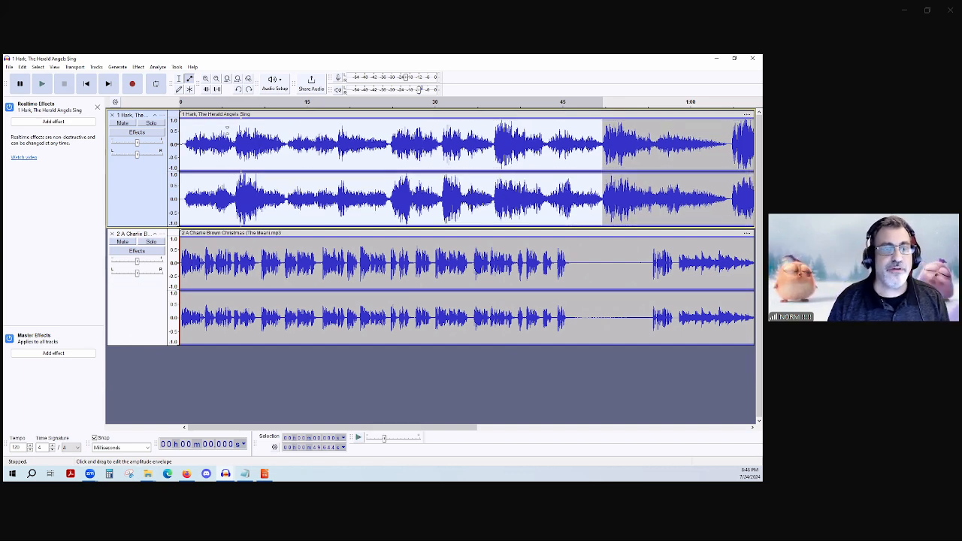
Activate the Selection tool, move the speech clip to start at about 12.5 s, and play the tracks from the beginning
click(221, 233)
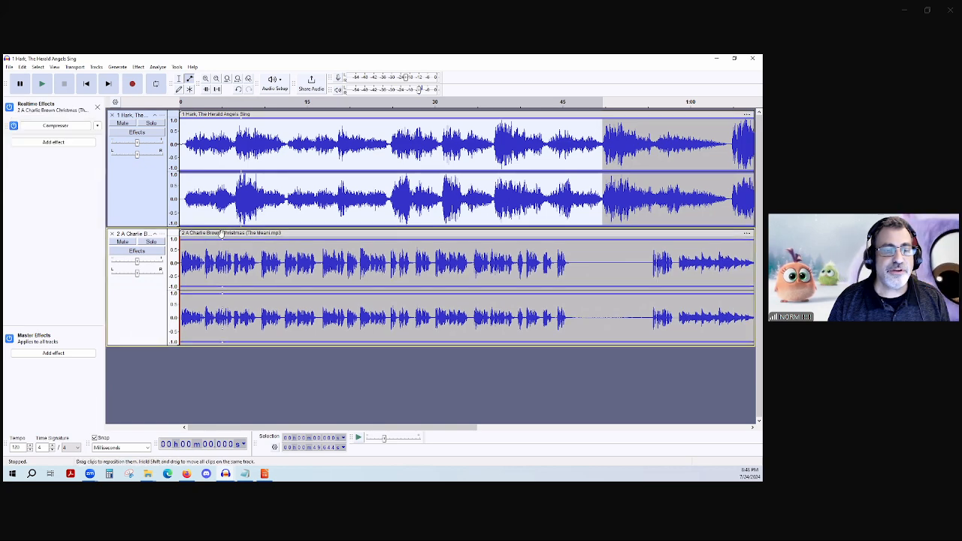
key(ctrl+z)
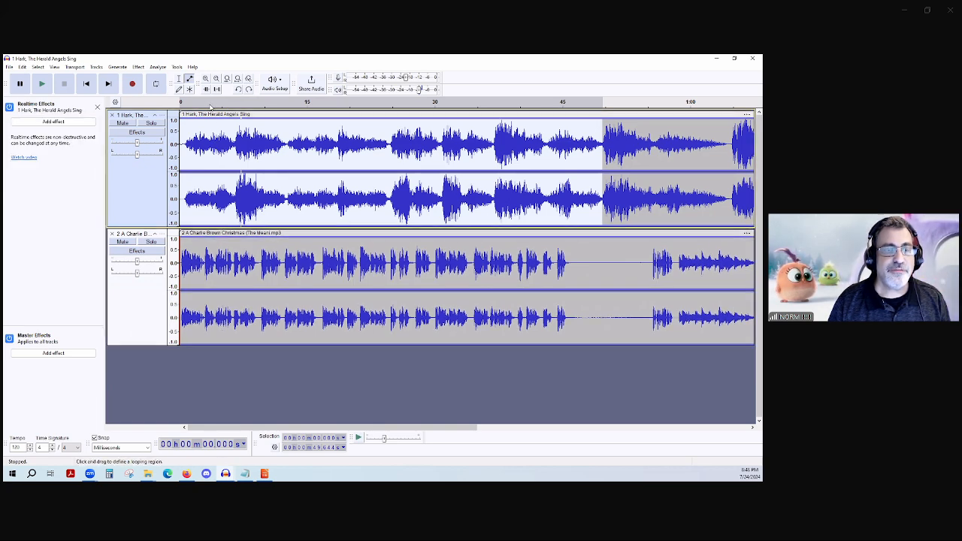
click(179, 79)
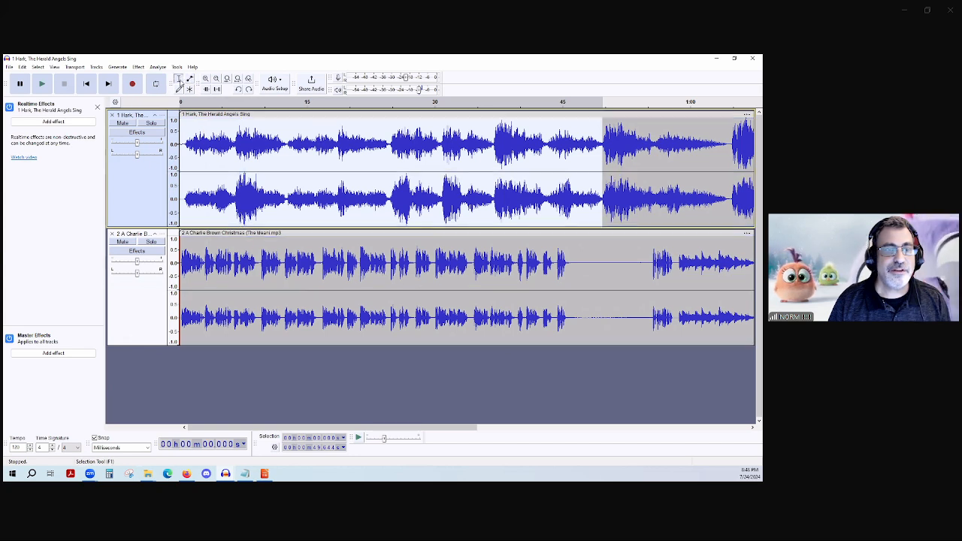
drag(265, 240, 385, 238)
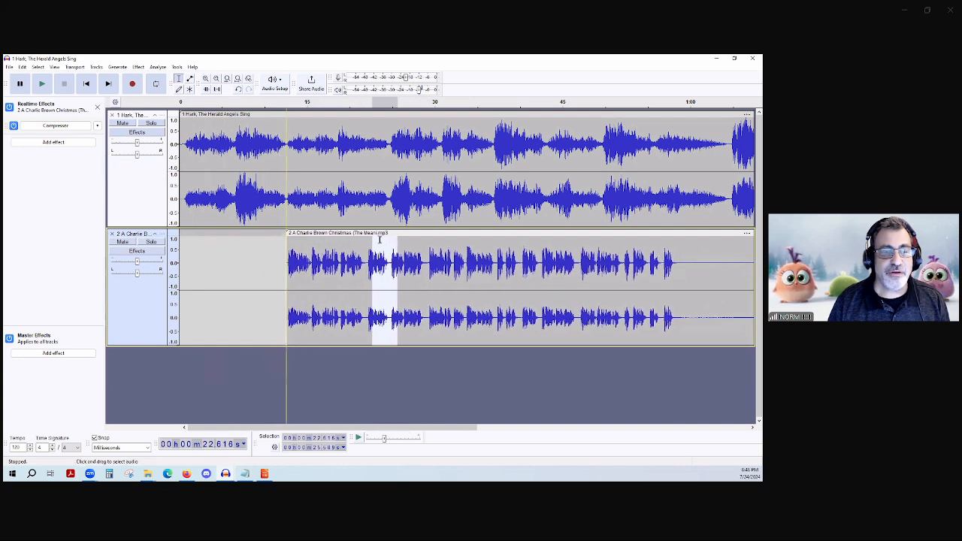
key(space)
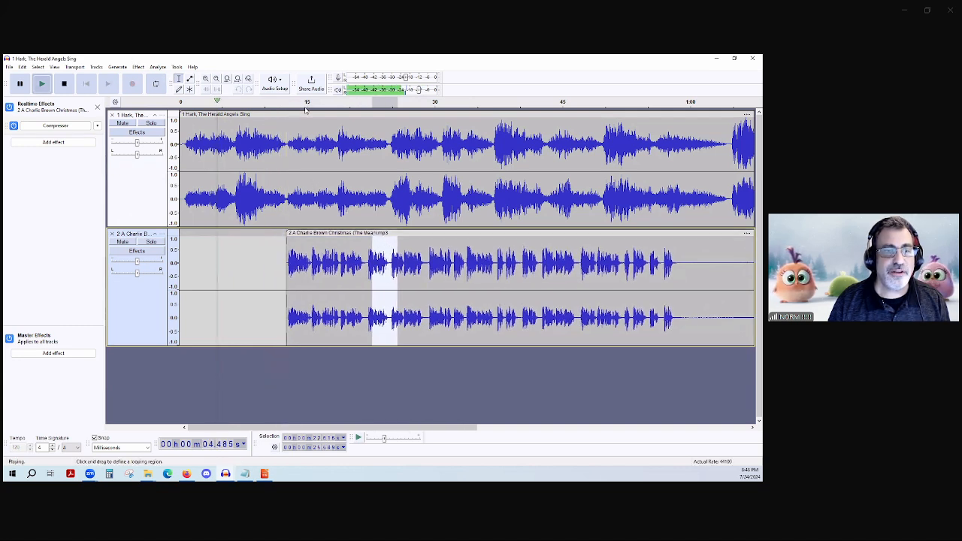
key(space)
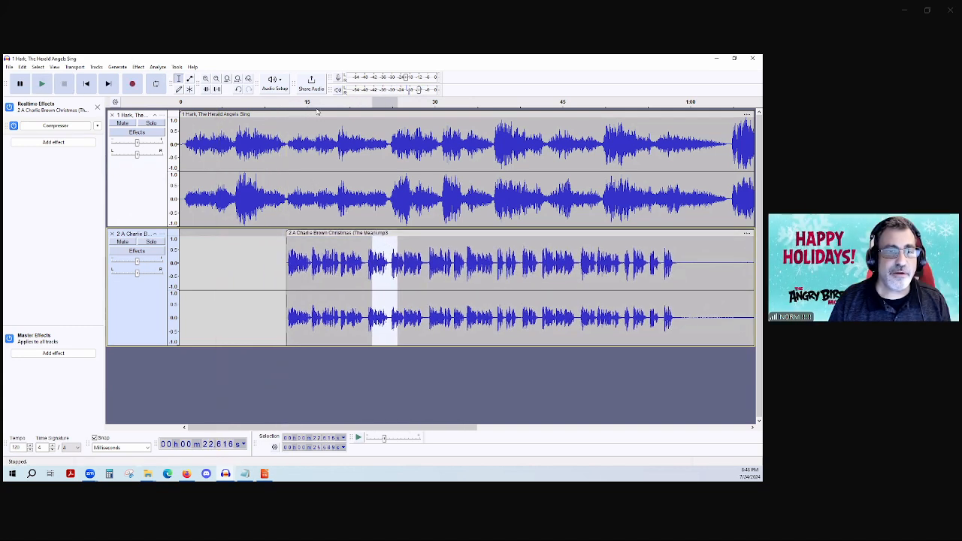
Try to apply Auto Duck with both the music and the speech tracks selected
click(311, 113)
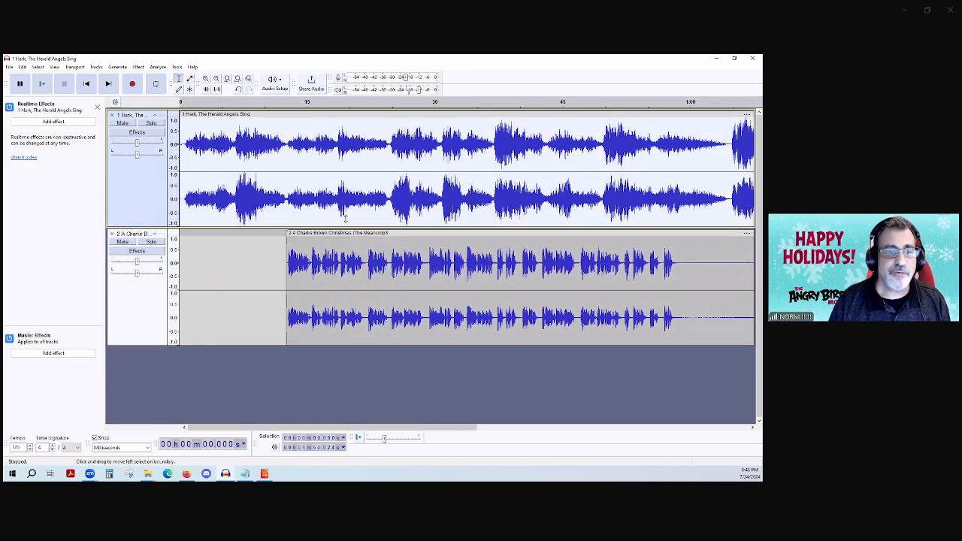
shift+click(348, 235)
click(348, 234)
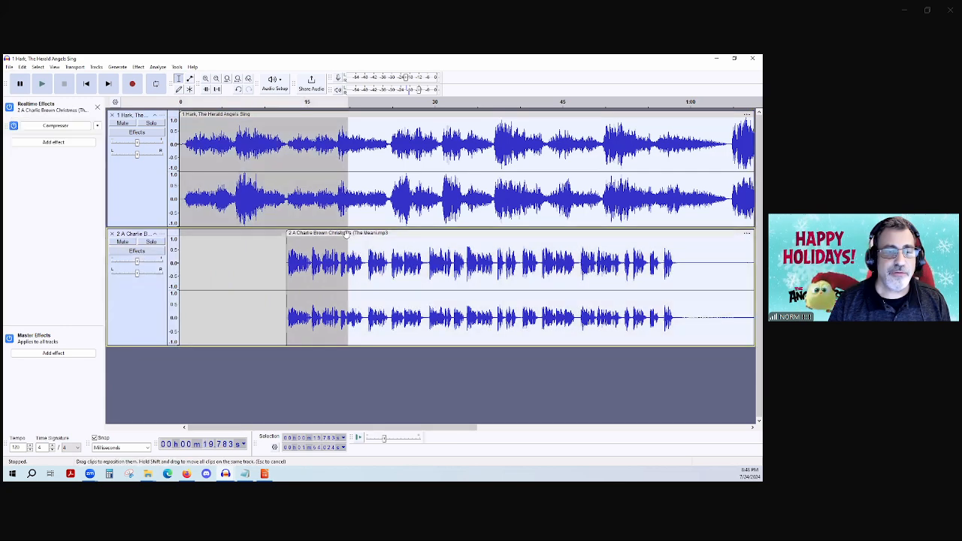
click(257, 115)
key(ctrl+s)
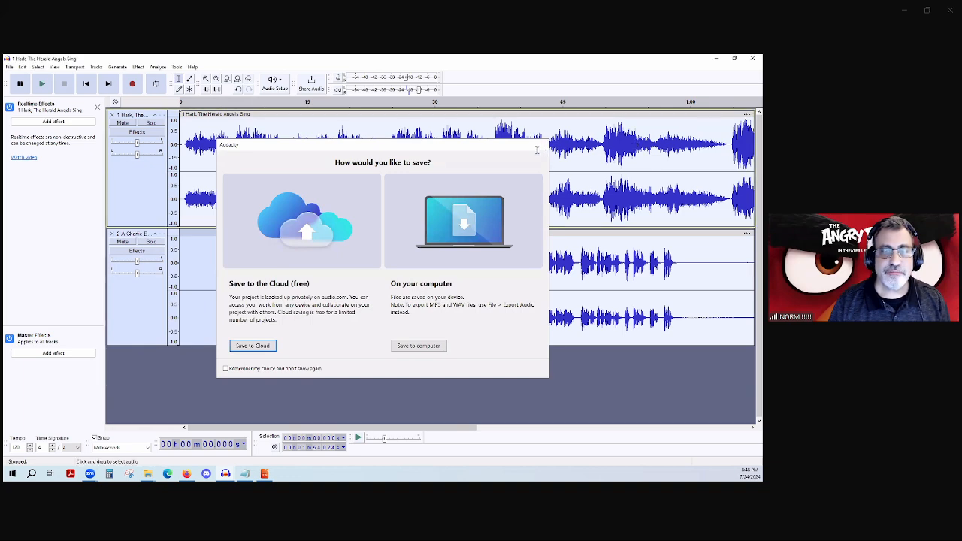
click(542, 144)
double_click(133, 60)
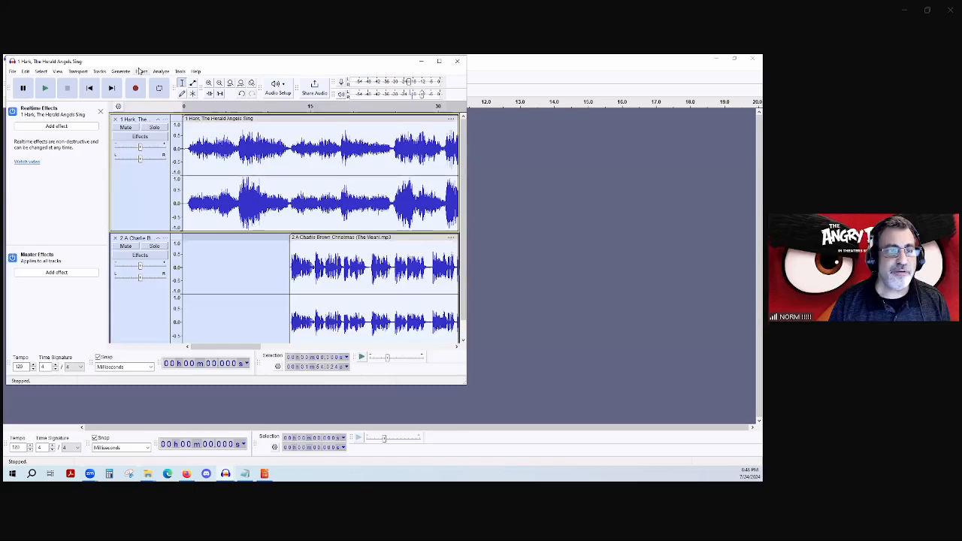
click(141, 71)
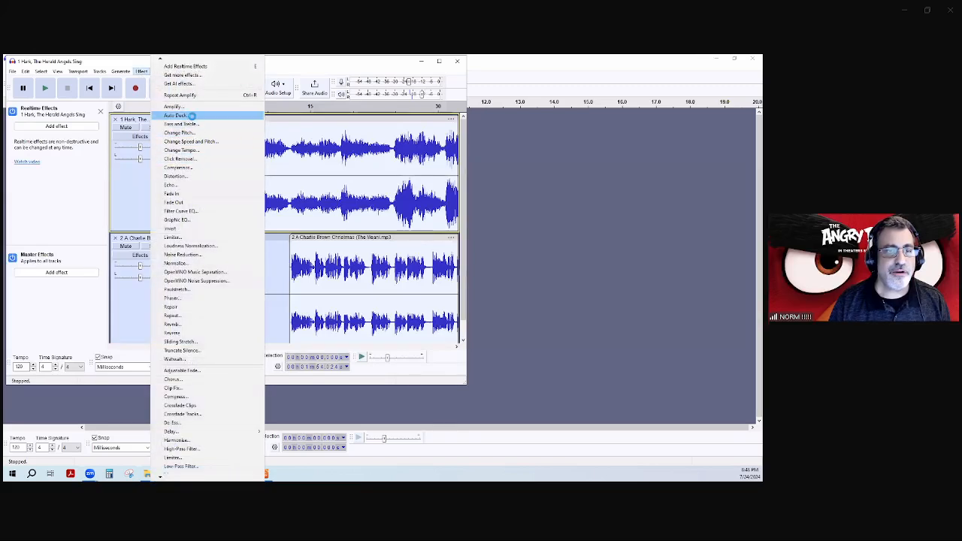
click(191, 115)
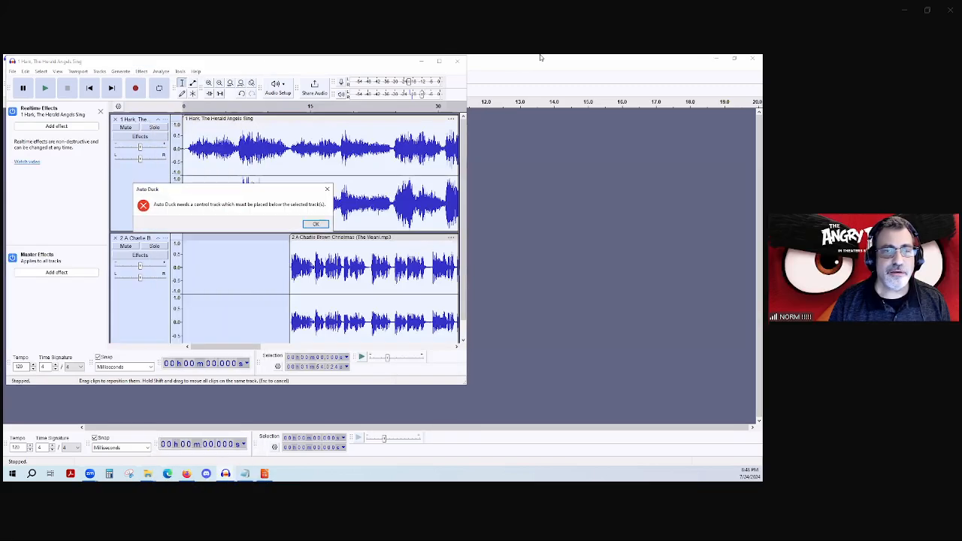
click(315, 225)
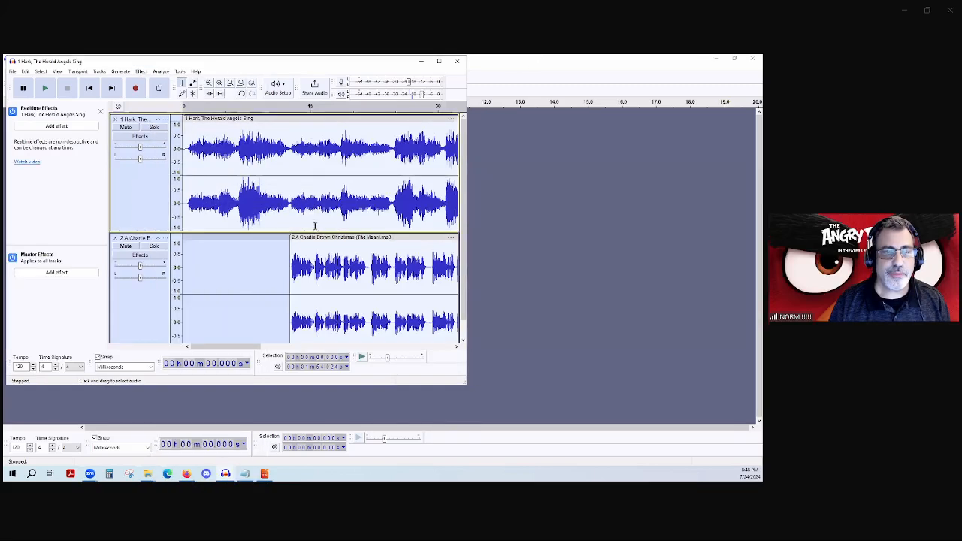
Maximize the project window and retry Auto Duck with both tracks still selected
click(439, 61)
click(139, 67)
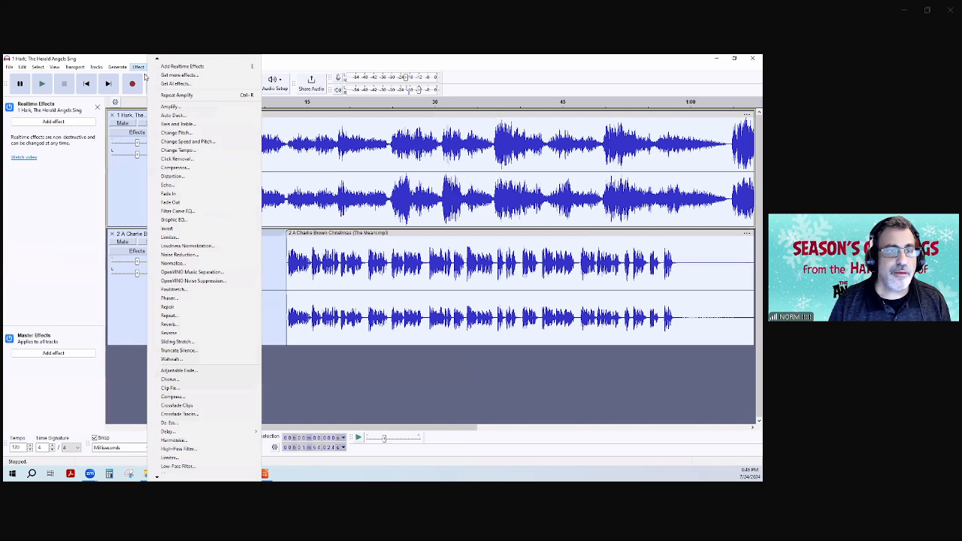
click(191, 115)
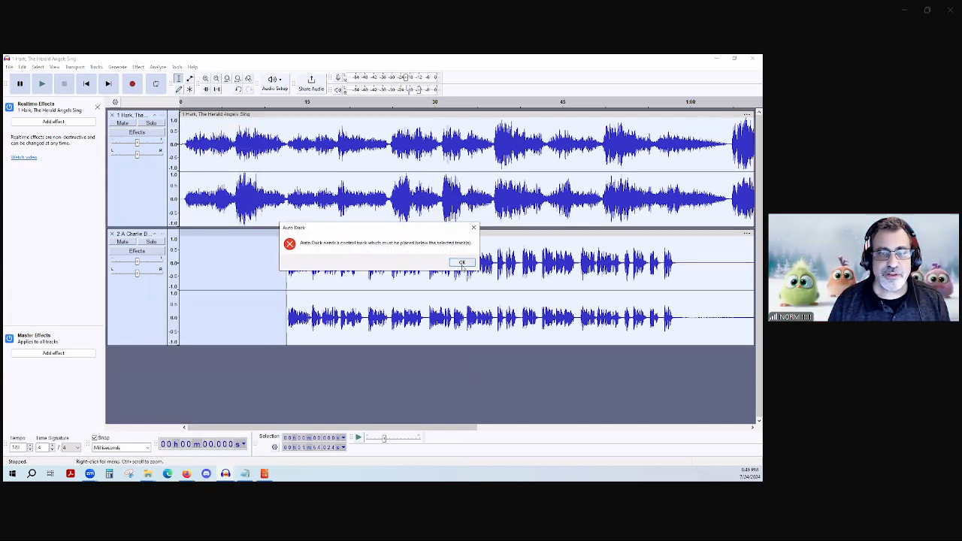
click(462, 262)
click(453, 263)
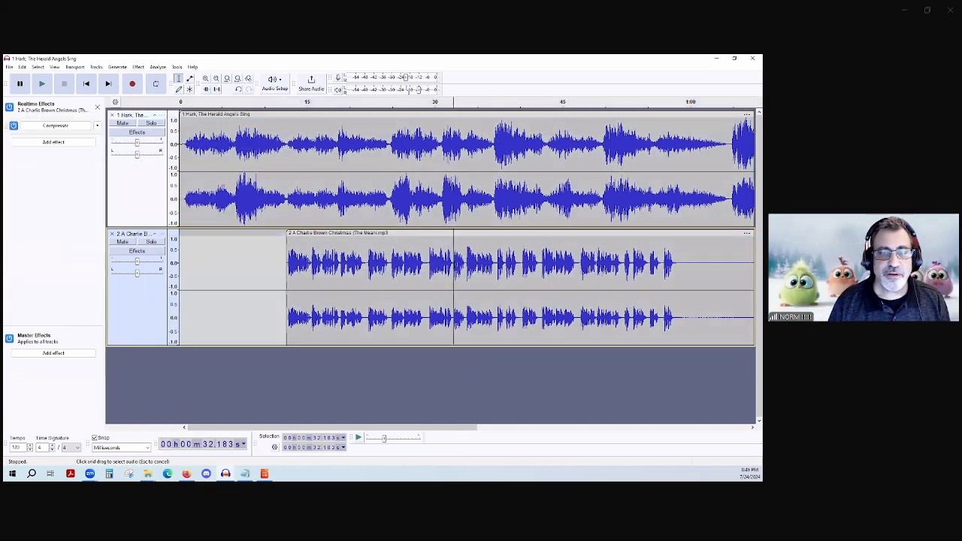
Select only the music clip and try Auto Duck with a duck amount of -12 dB
click(428, 232)
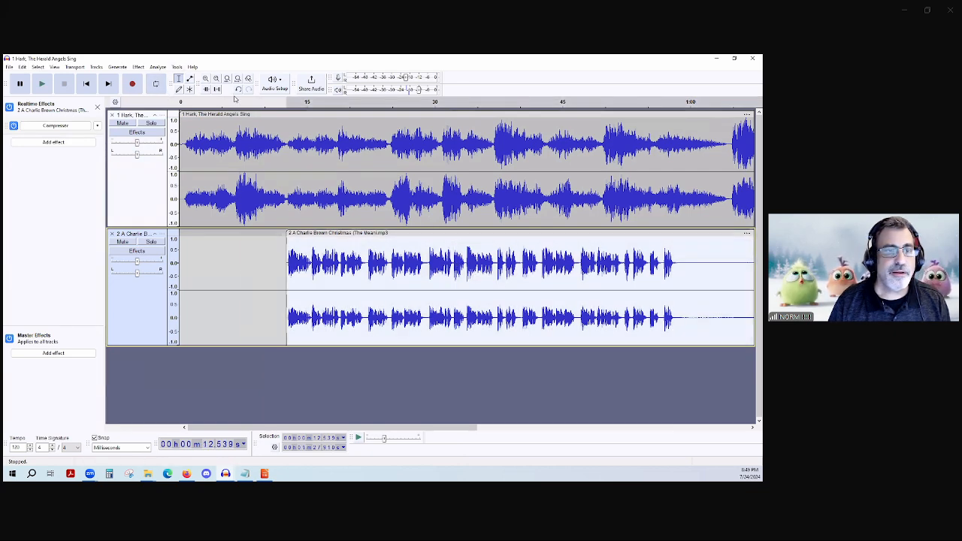
click(237, 113)
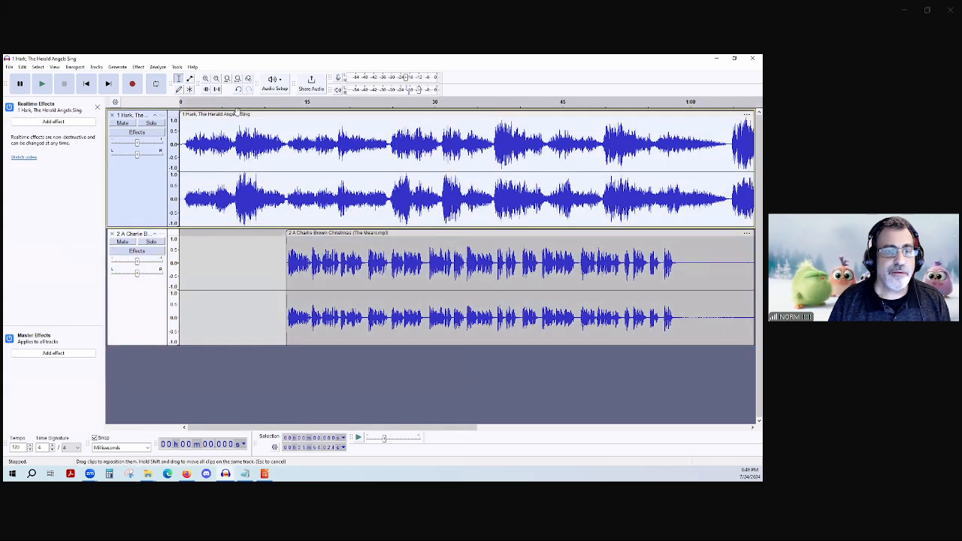
click(139, 66)
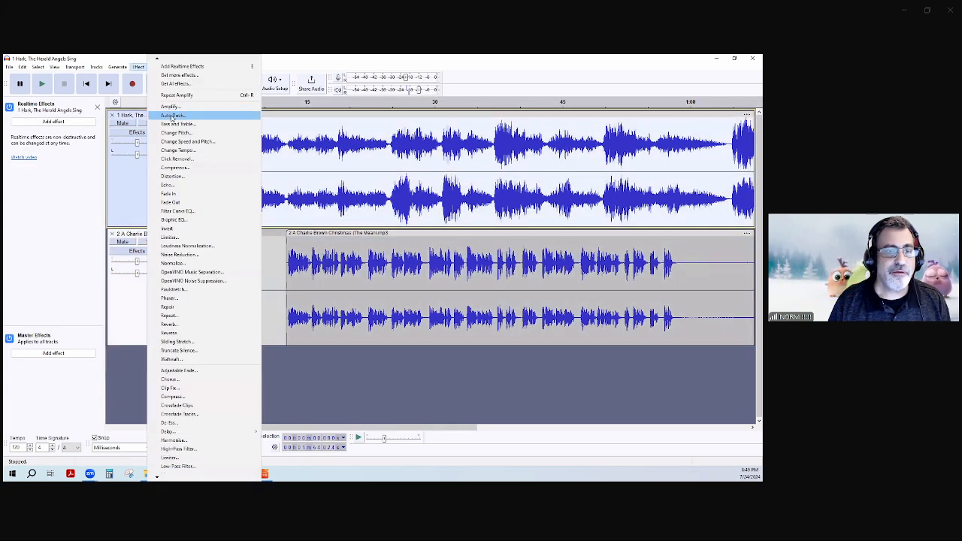
click(172, 115)
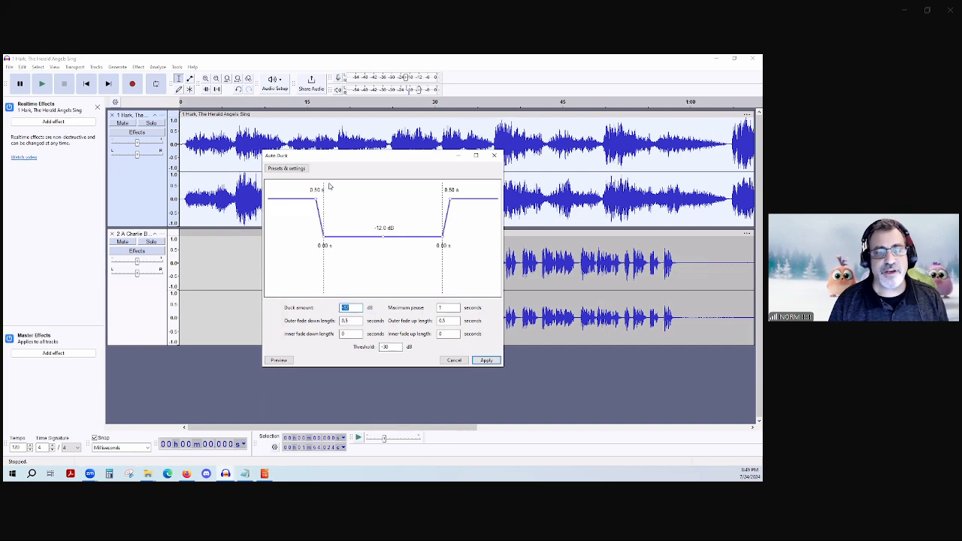
click(496, 361)
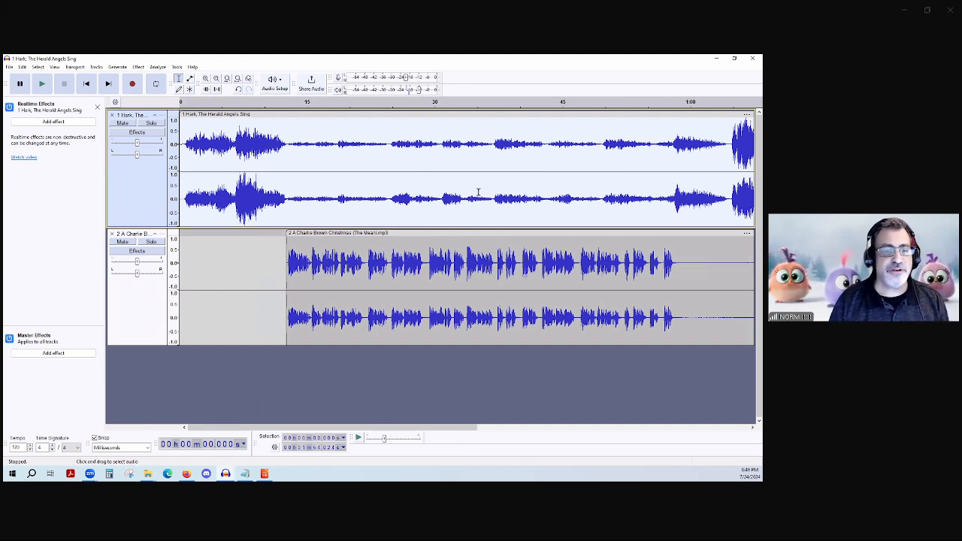
Listen to the ducked music from about 9.8 s and undo the Auto Duck effect
click(263, 199)
key(space)
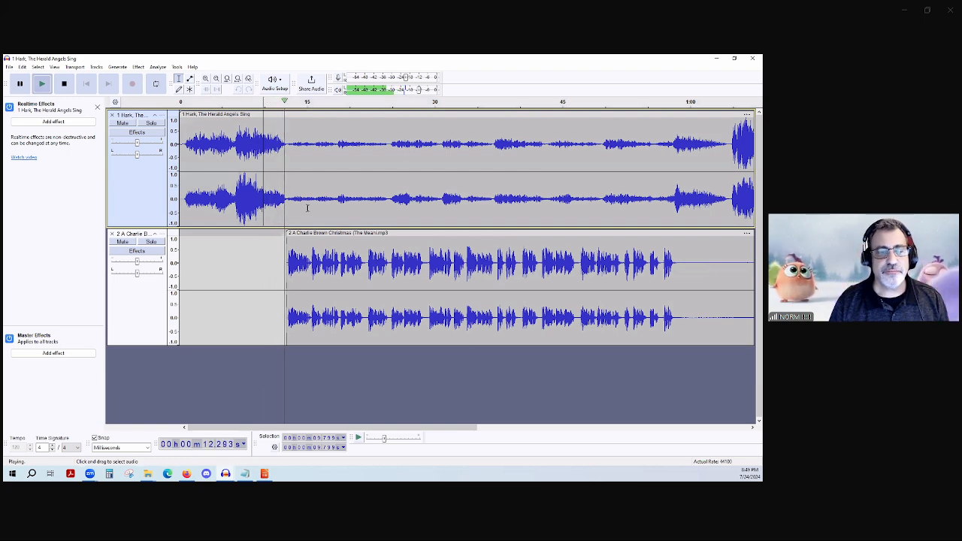
key(space)
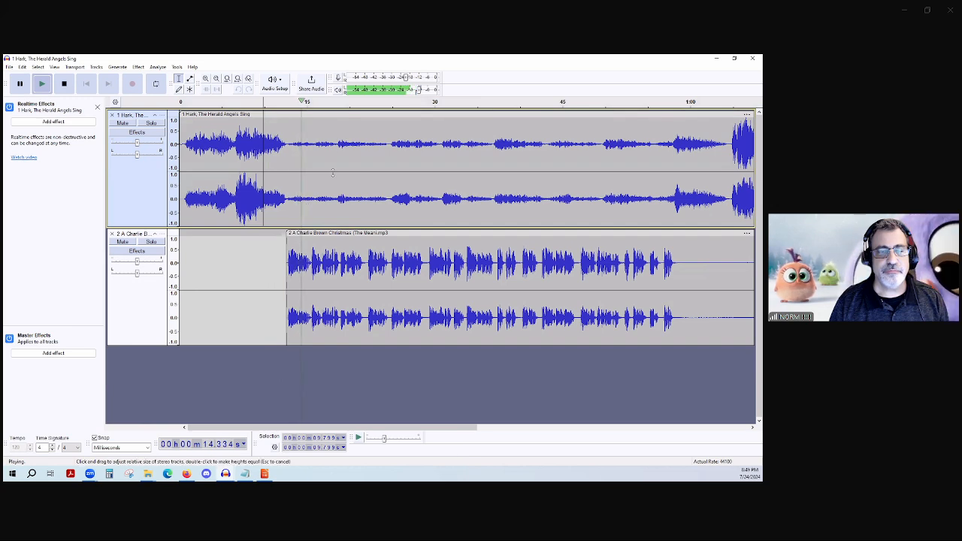
key(ctrl+z)
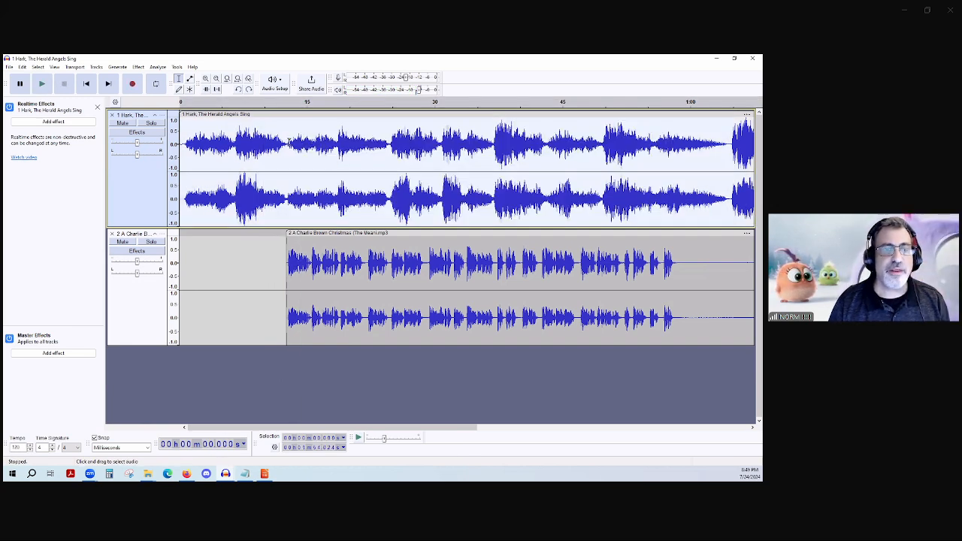
Apply Auto Duck to the music with a duck amount of -6 dB and listen to the result from about 11 s
click(160, 67)
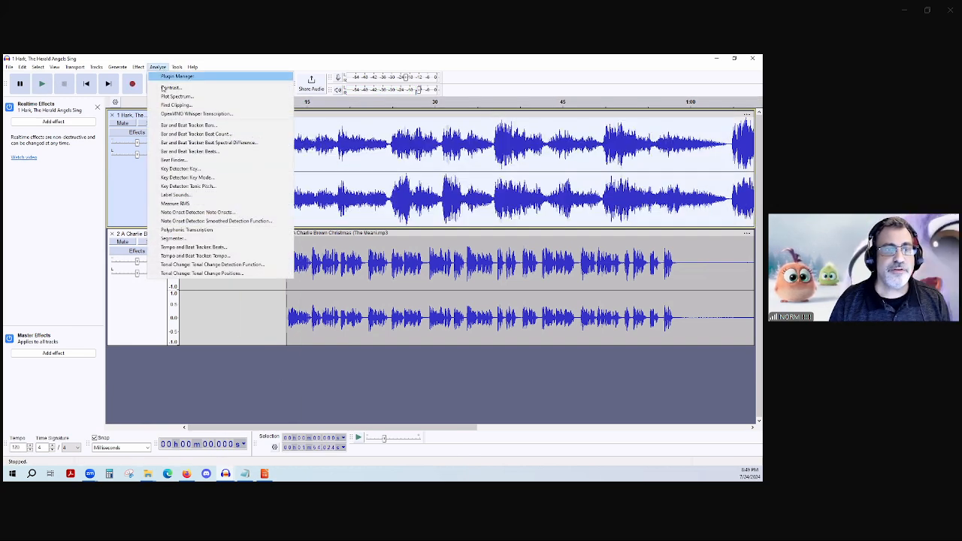
mouse_move(138, 68)
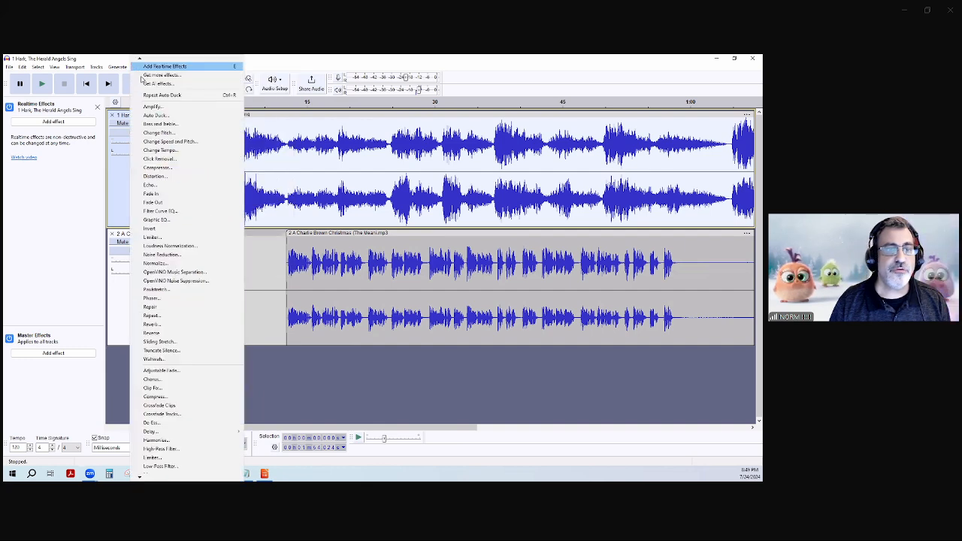
click(173, 115)
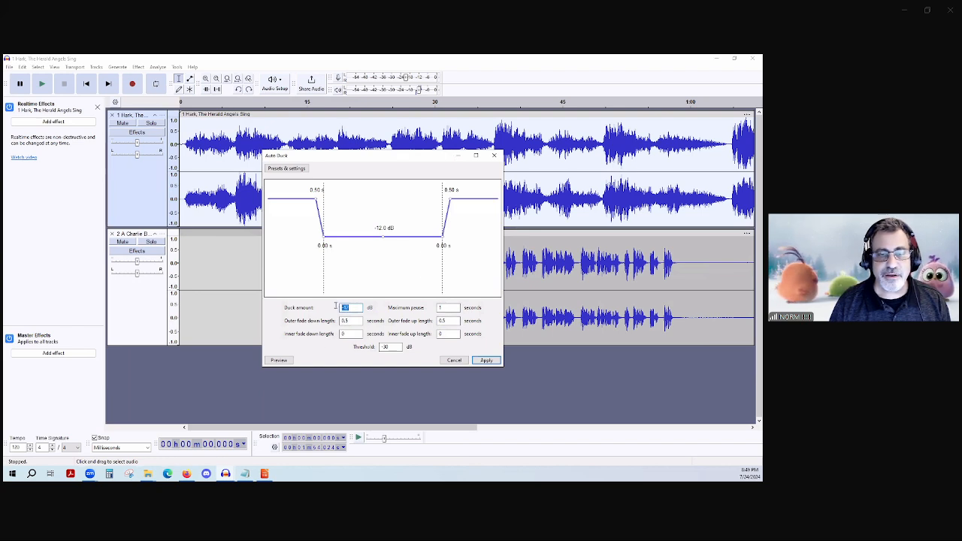
text(-6)
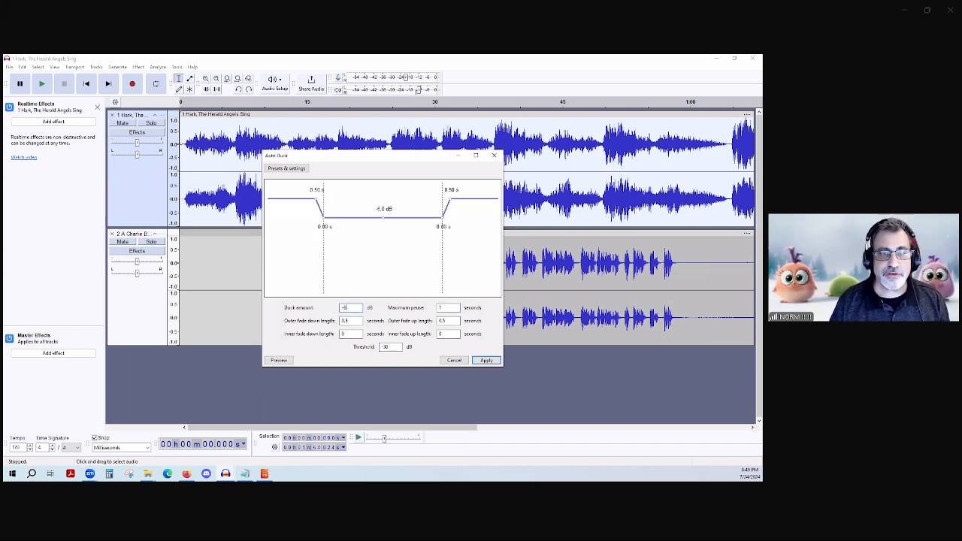
click(486, 359)
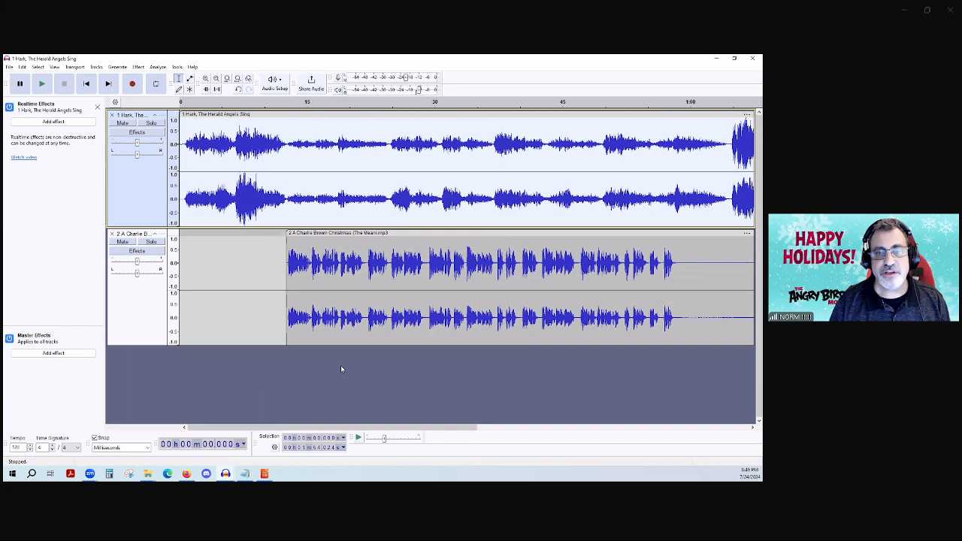
click(273, 139)
key(space)
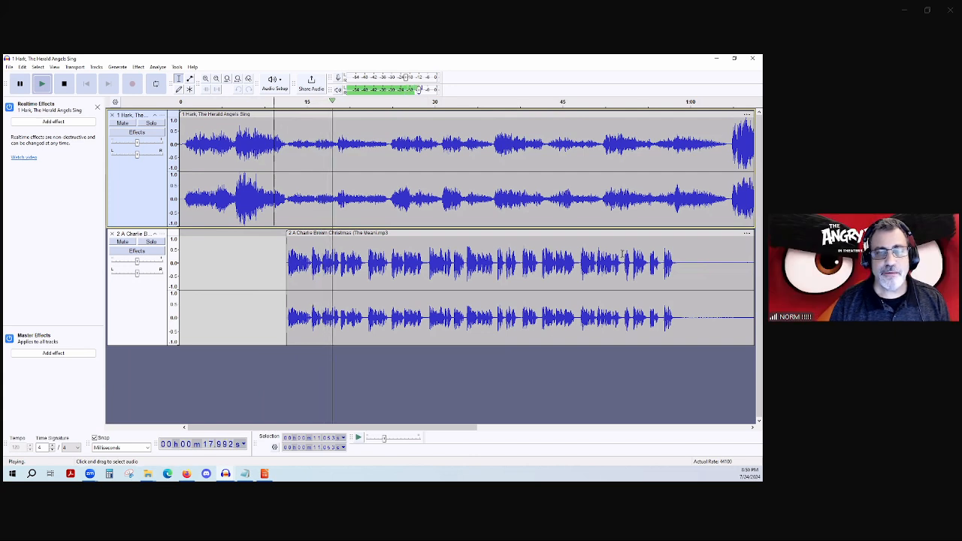
key(space)
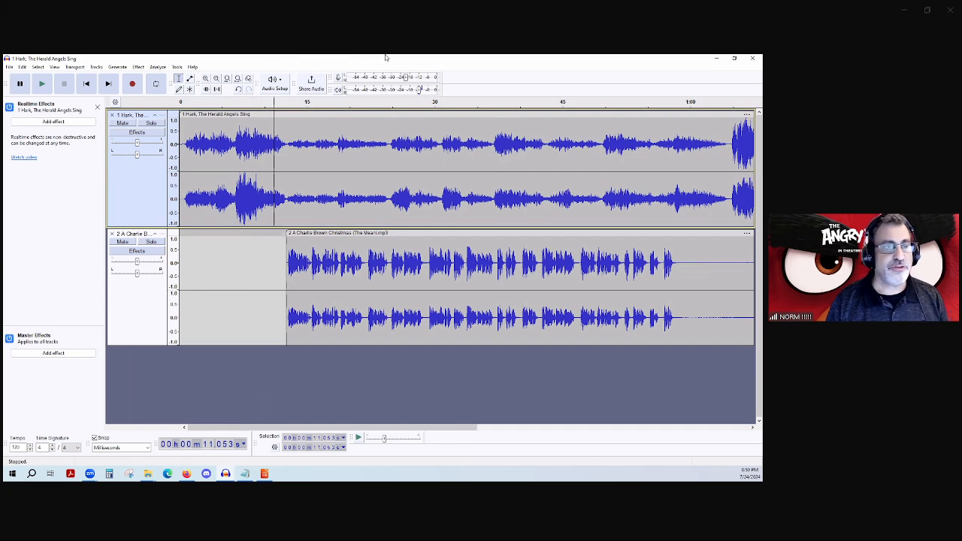
Close the Hark, The Herald Angels Sing project without saving the changes
click(9, 67)
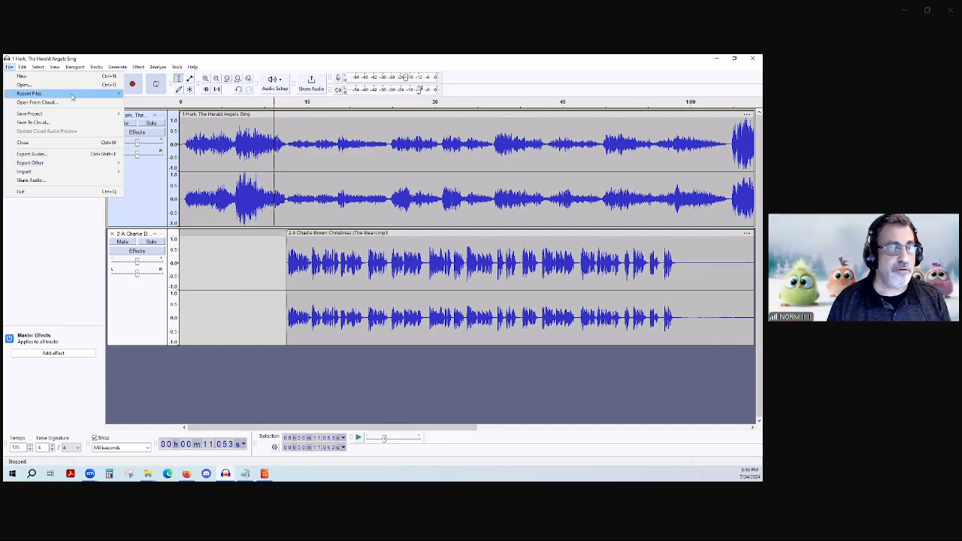
click(30, 143)
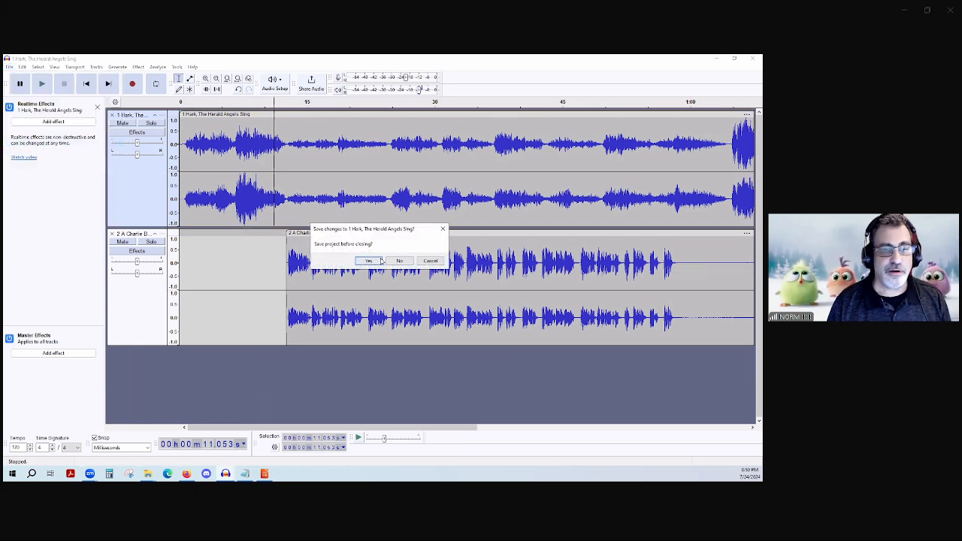
click(398, 260)
click(10, 68)
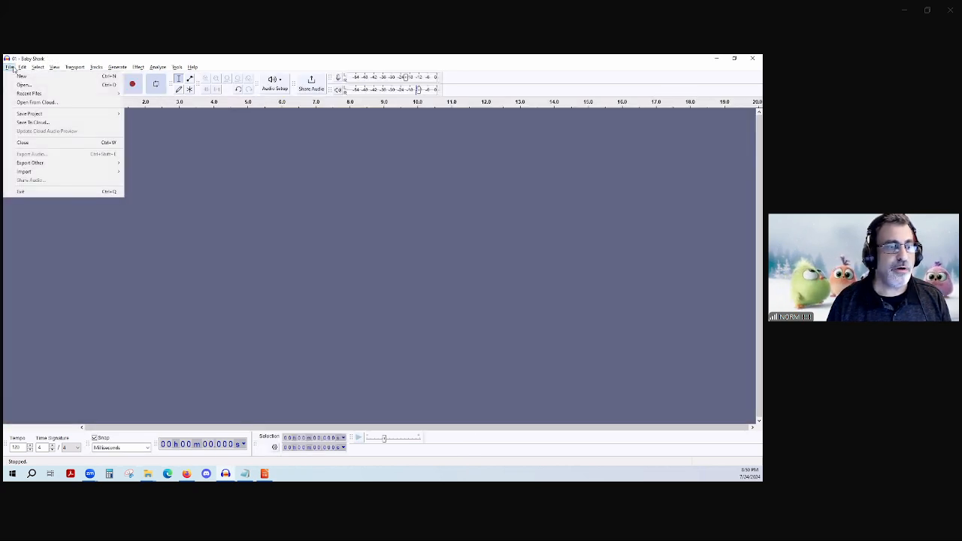
click(24, 85)
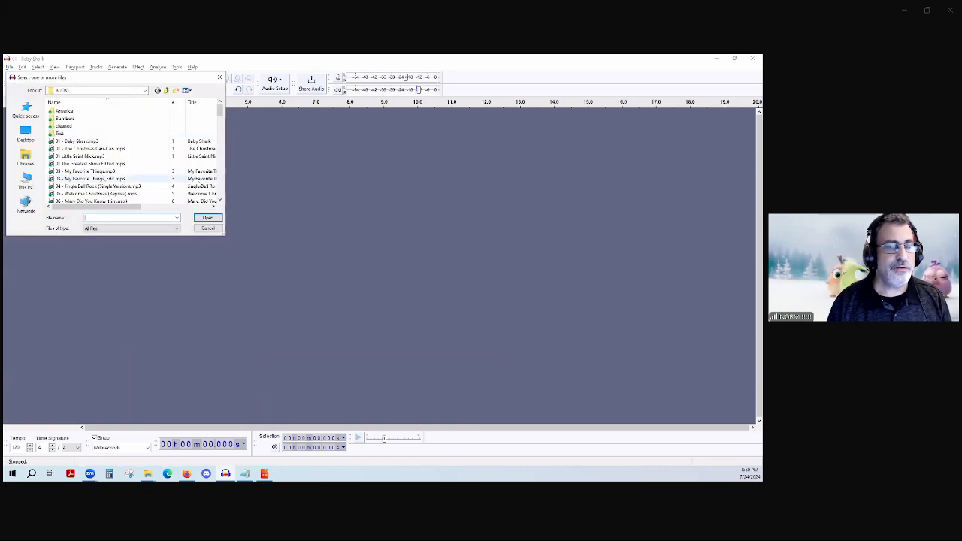
click(220, 77)
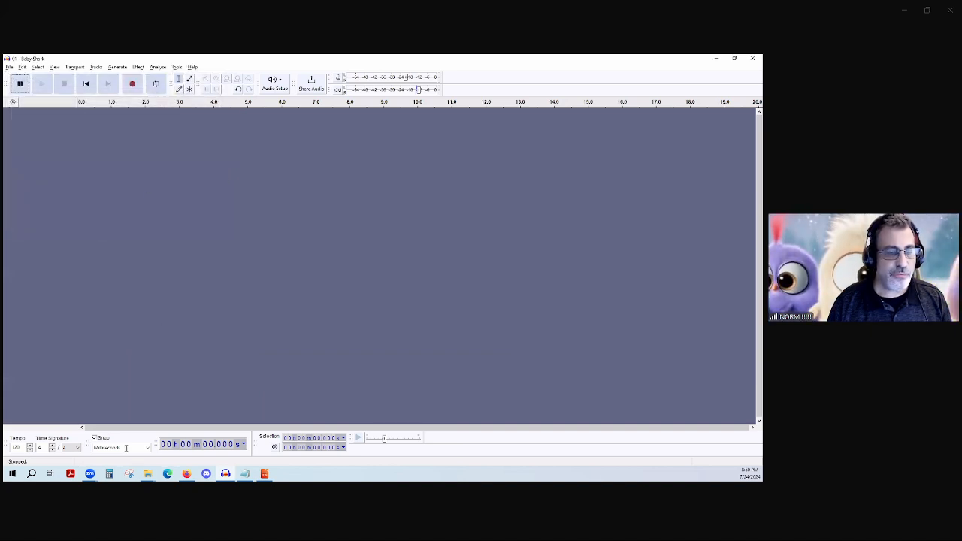
Import 2_Grinch2022EndingV3_Audio and Music.wav from the DEMO2 folder inside the Welcome folder into the empty project
click(148, 473)
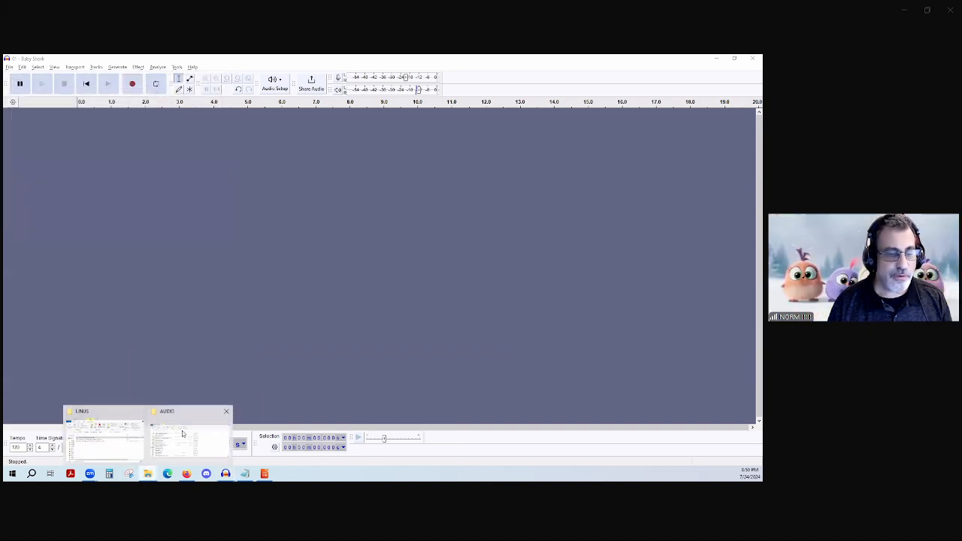
click(109, 442)
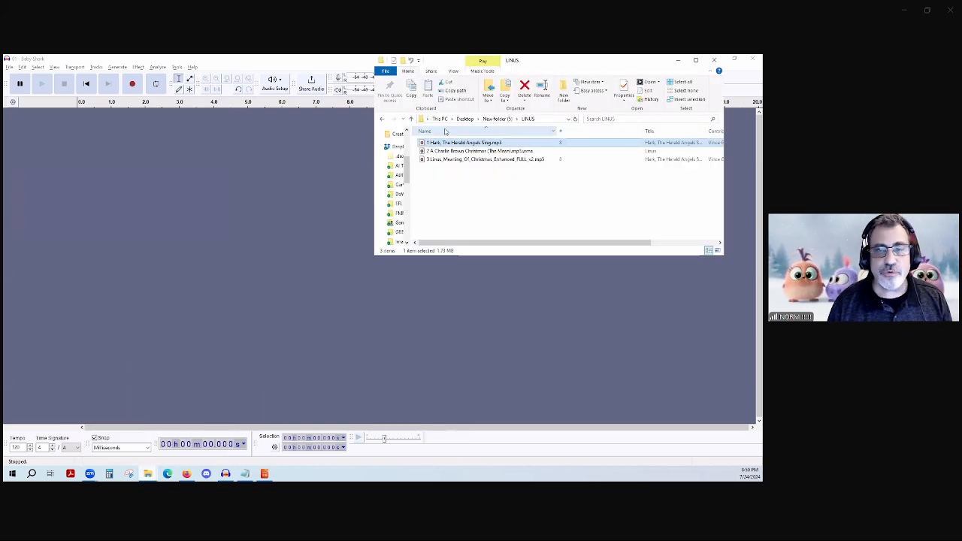
click(493, 119)
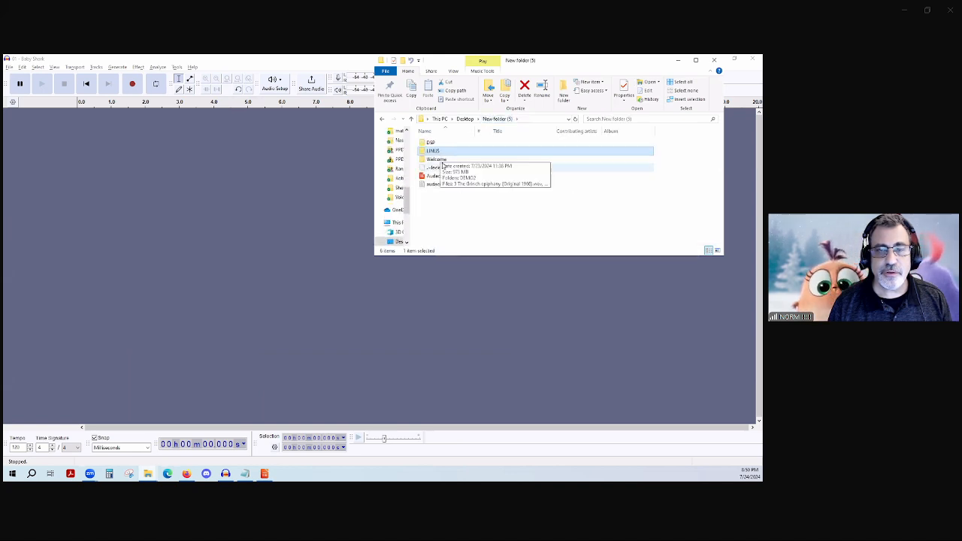
double_click(436, 160)
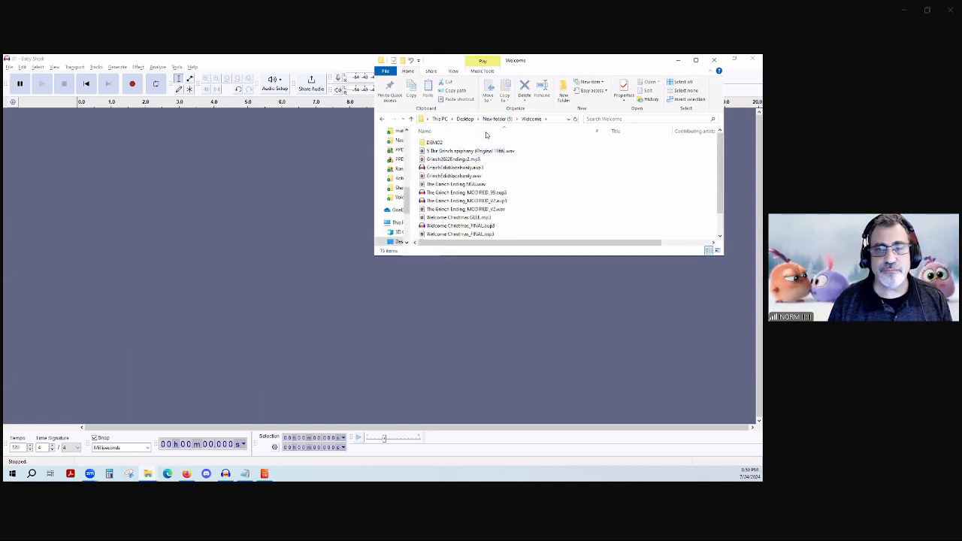
click(433, 144)
double_click(434, 143)
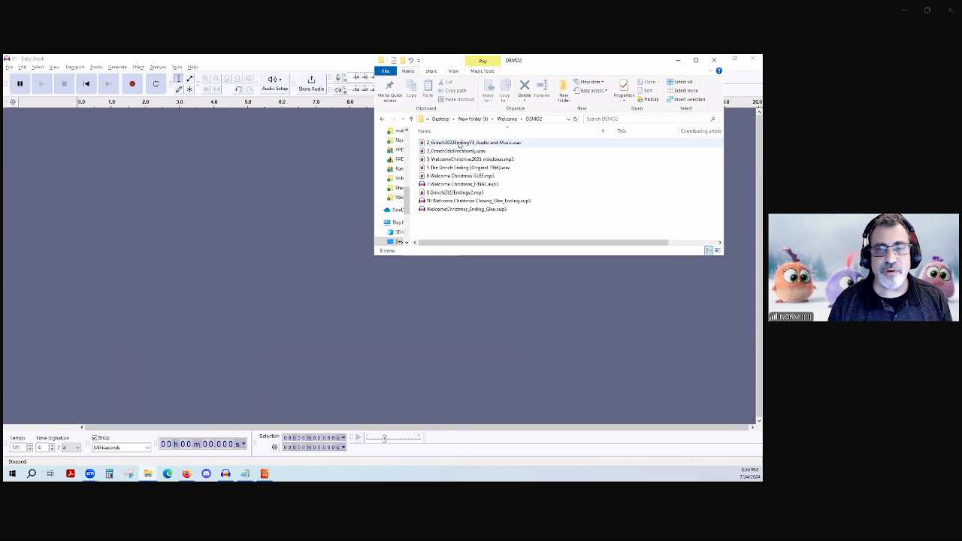
drag(459, 144, 231, 162)
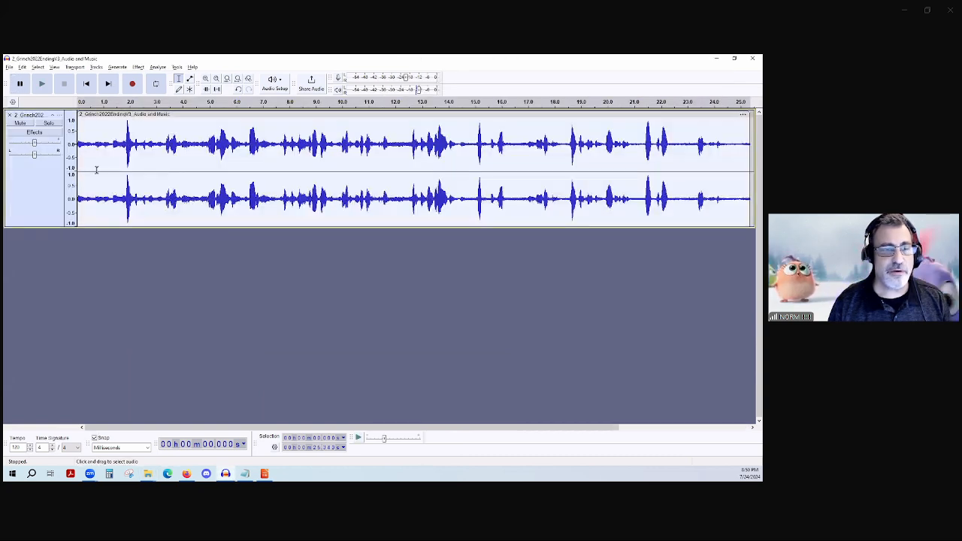
Listen to the opening of the Grinch clip from about 0.6 s and again from about 0.2 s
click(96, 170)
key(space)
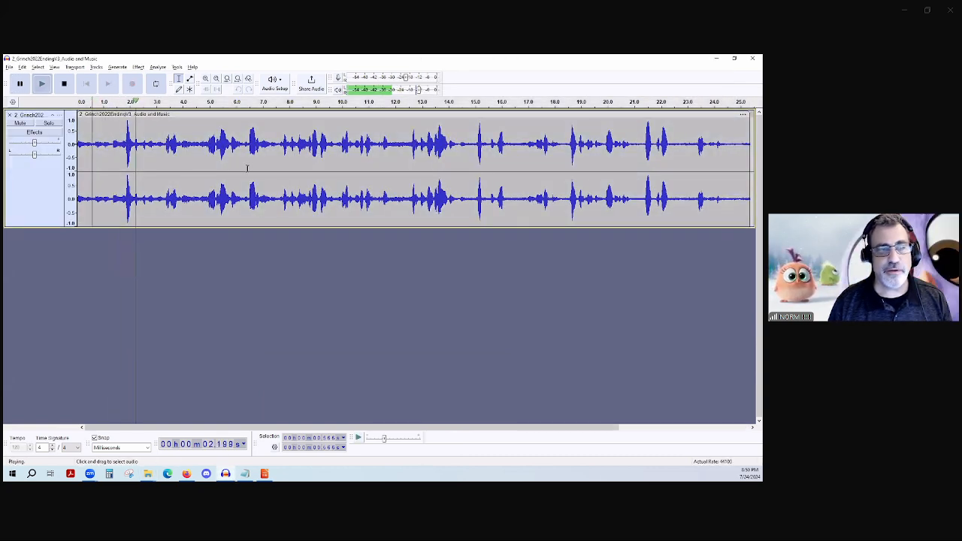
key(space)
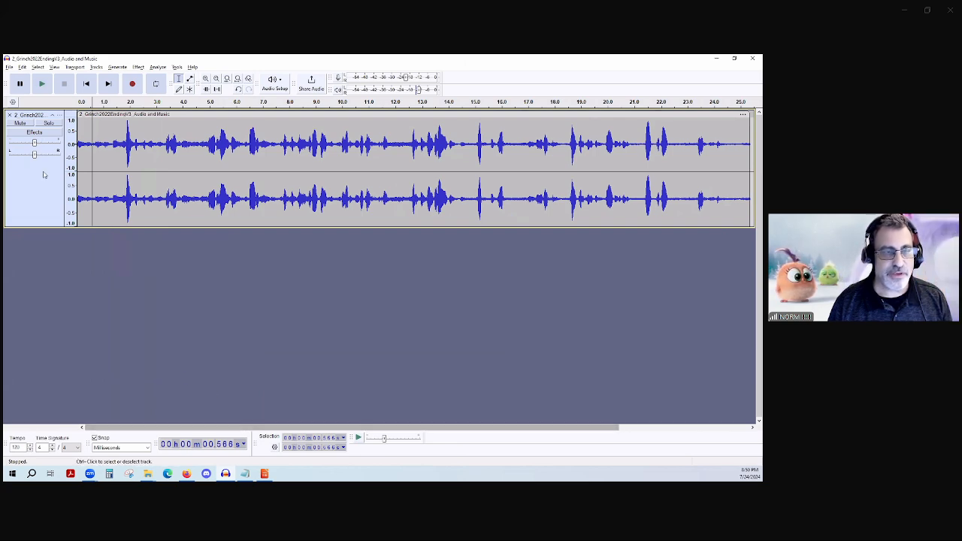
click(83, 126)
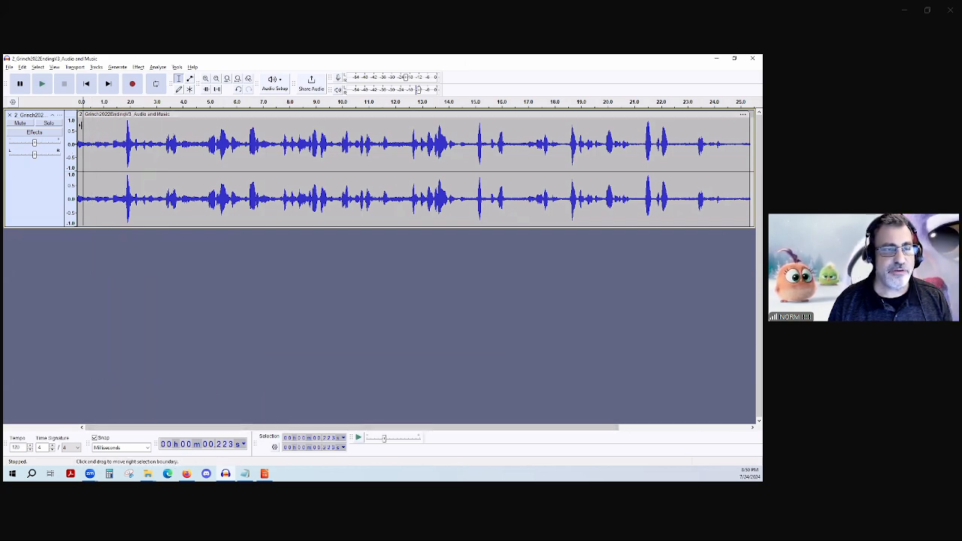
key(space)
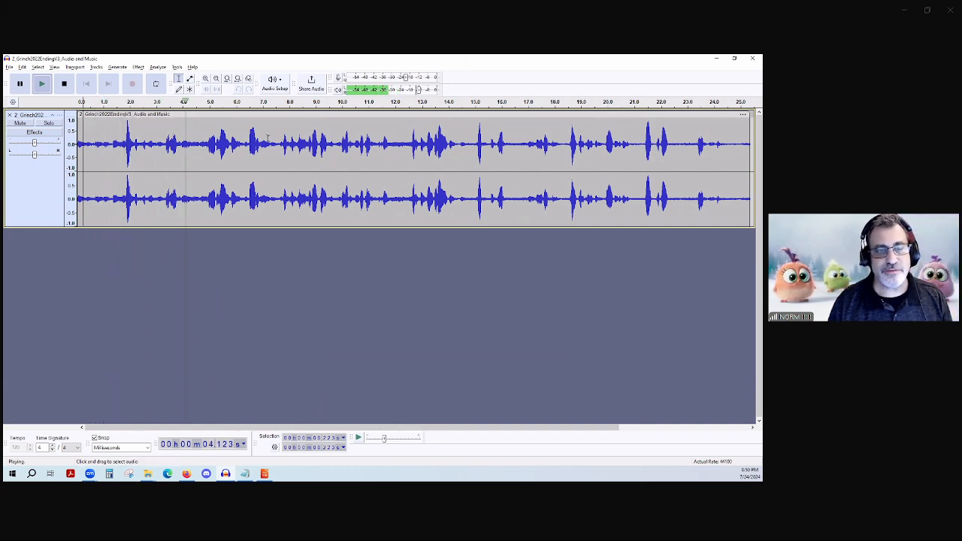
key(space)
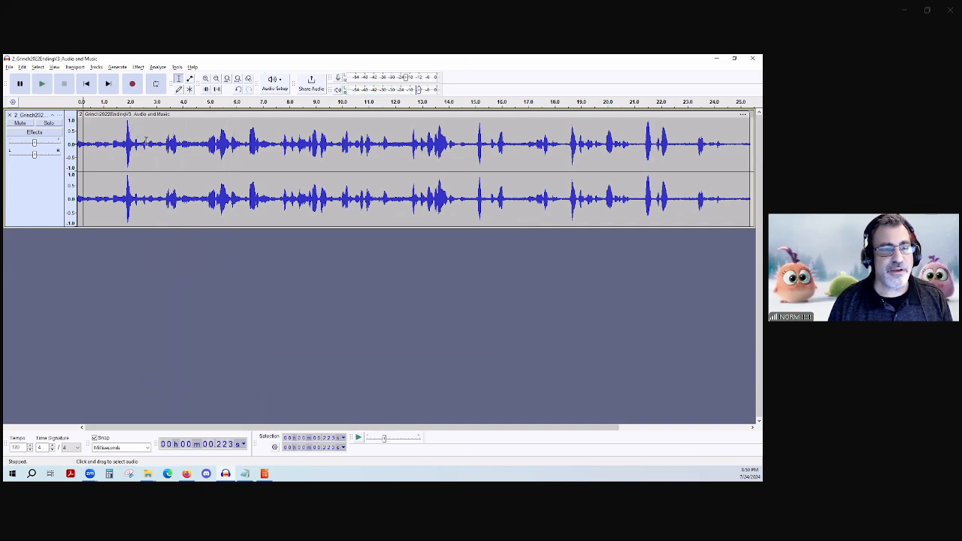
Select the entire Grinch clip and try the Amplify effect on it
double_click(194, 148)
click(193, 148)
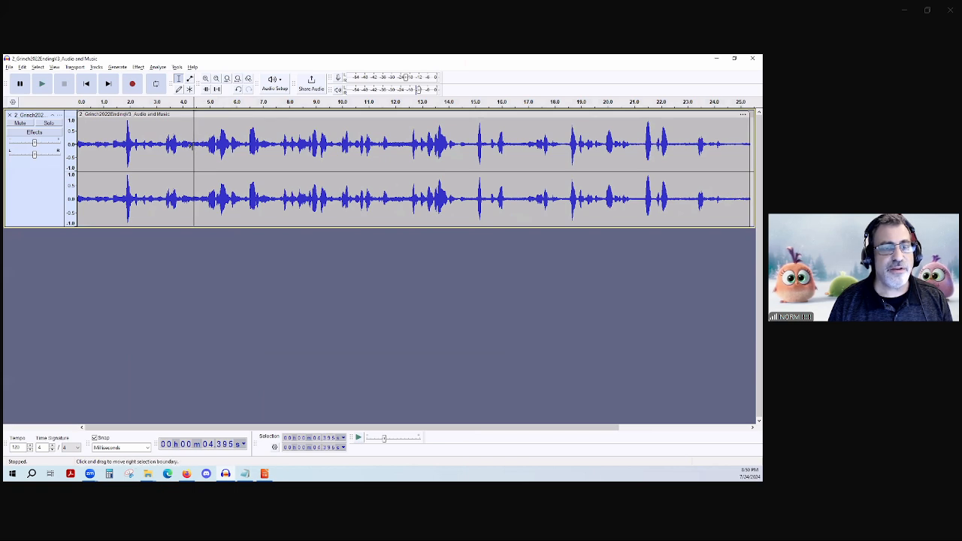
double_click(190, 148)
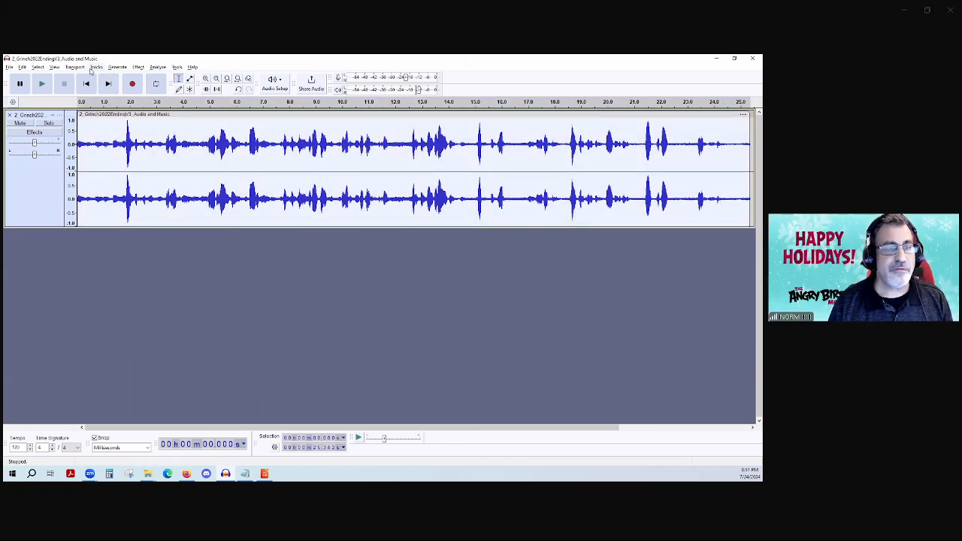
click(116, 67)
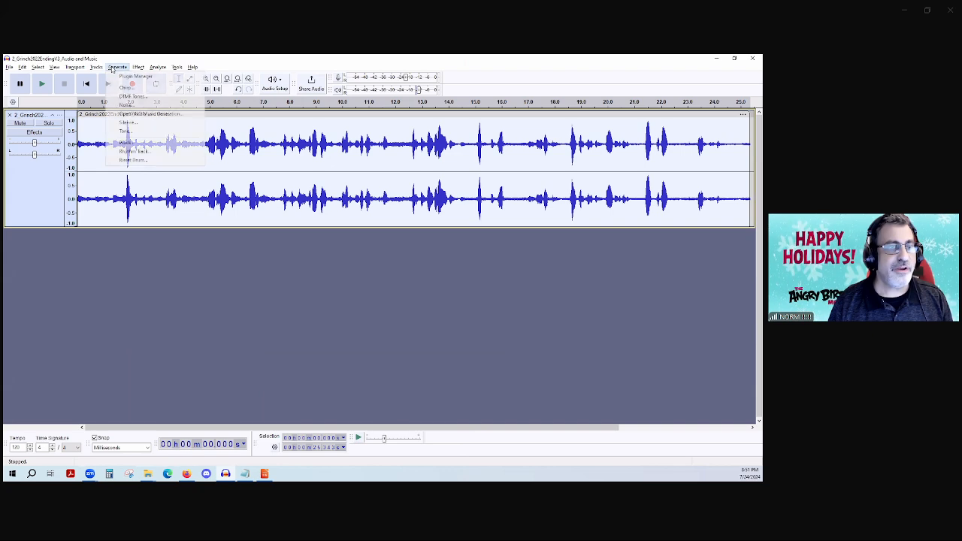
mouse_move(135, 68)
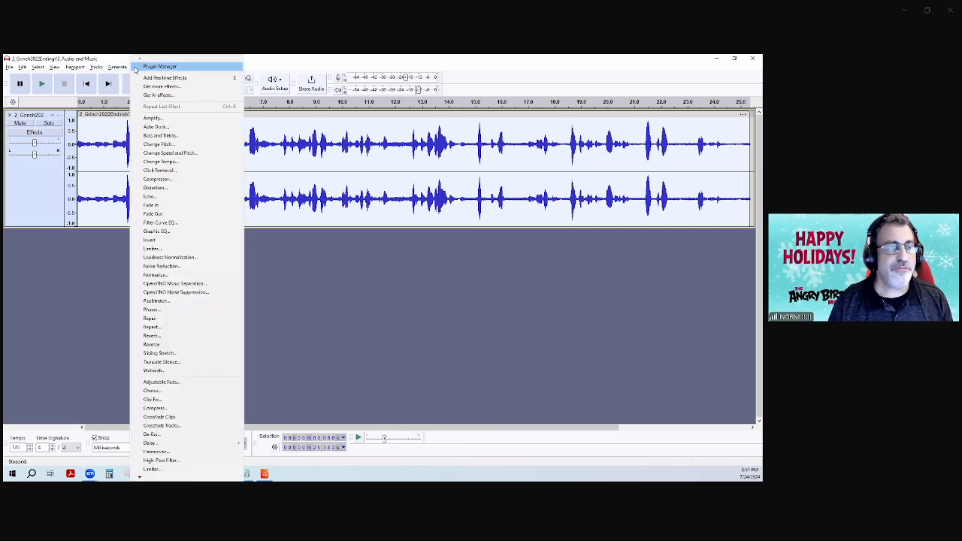
click(152, 118)
click(412, 299)
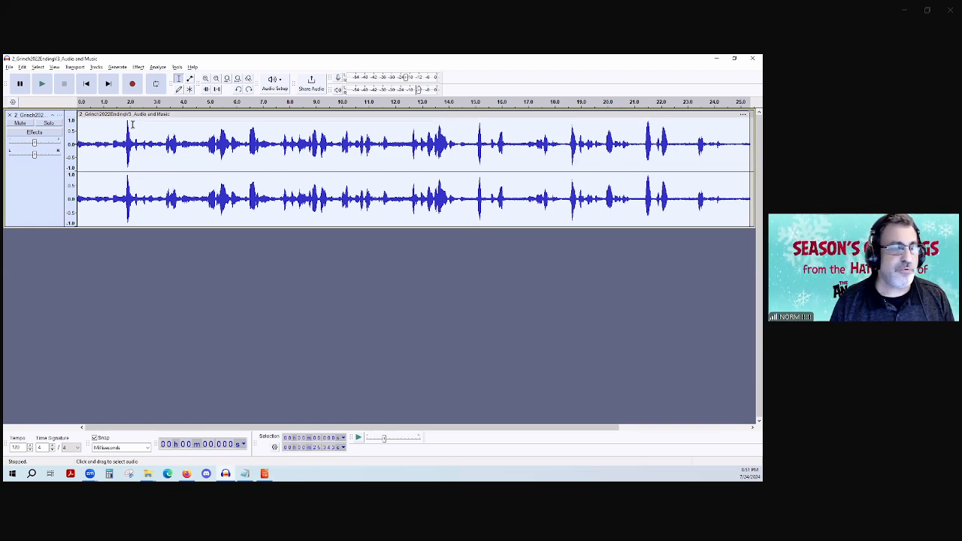
drag(132, 126, 412, 156)
click(400, 154)
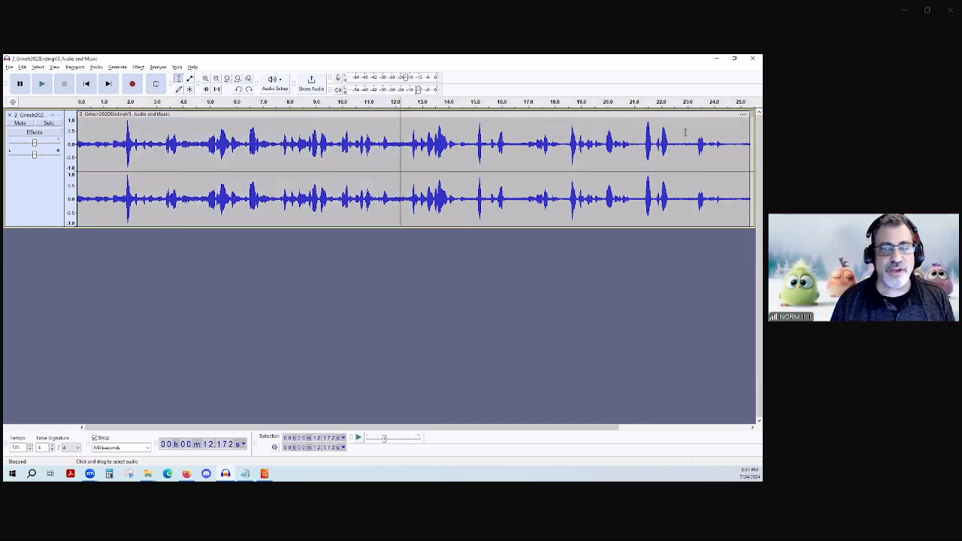
drag(123, 135, 75, 147)
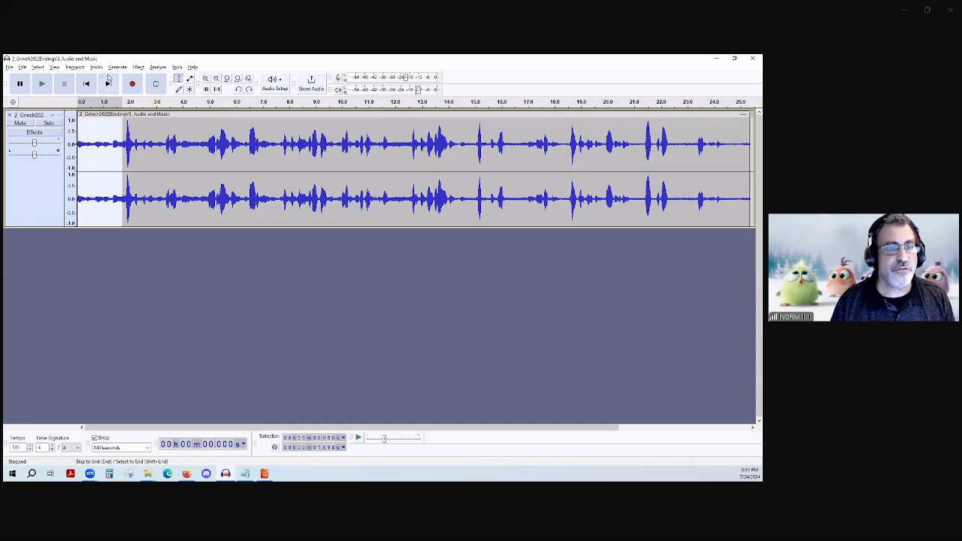
click(151, 171)
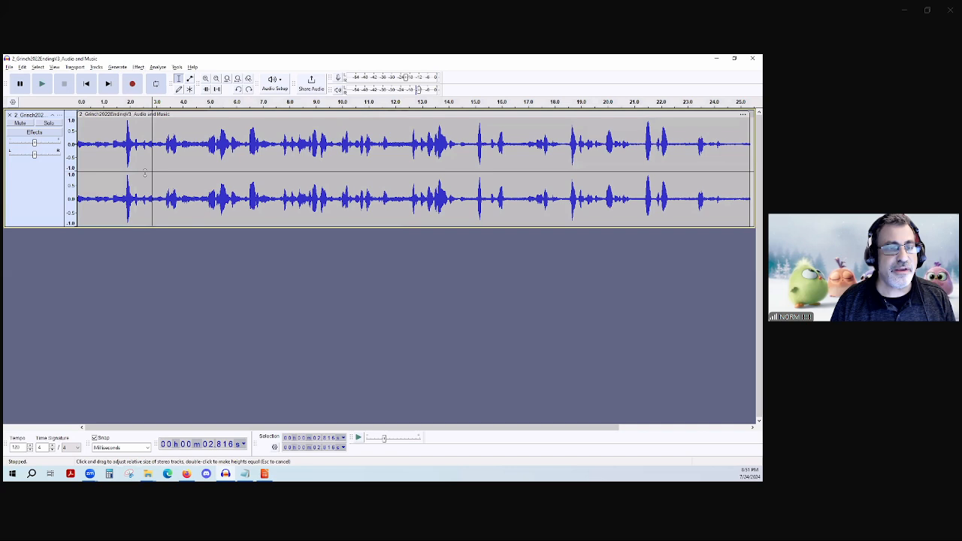
Apply Loudness Normalization to the entire Grinch clip with a perceived loudness of -8 LUFS
double_click(203, 160)
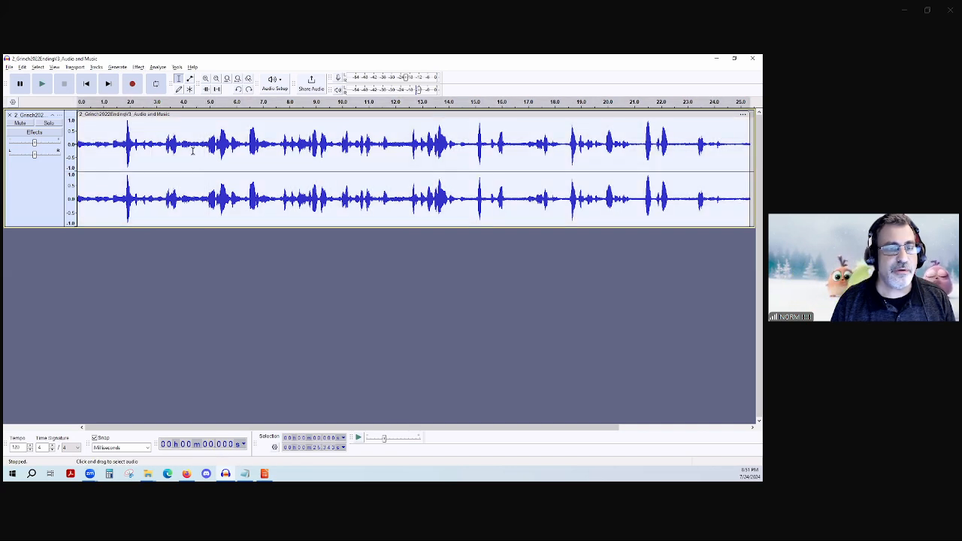
click(138, 68)
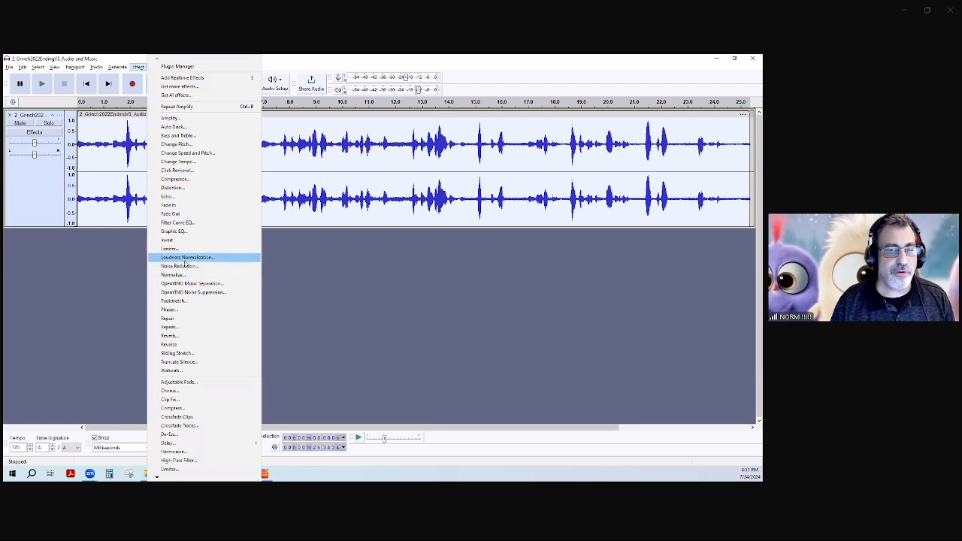
click(184, 260)
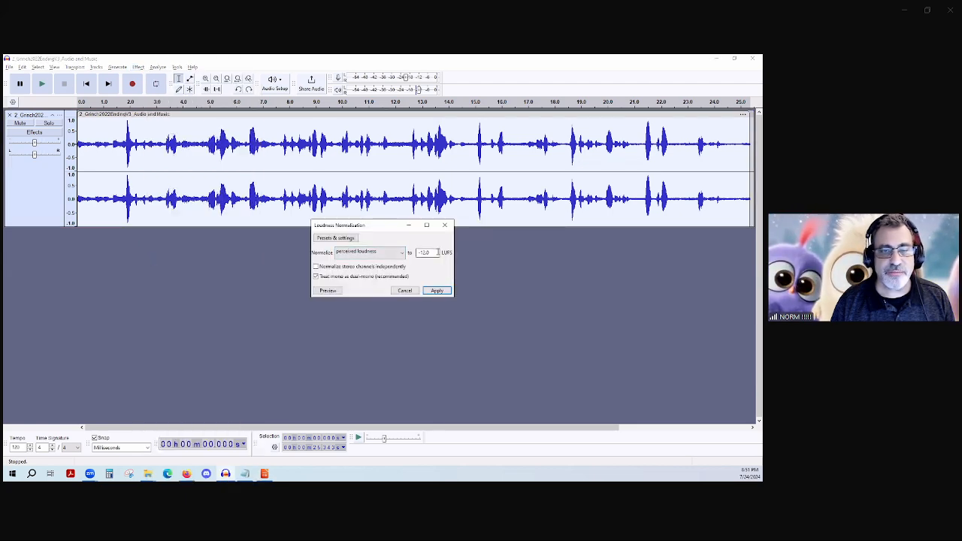
drag(438, 253, 366, 255)
text(-)
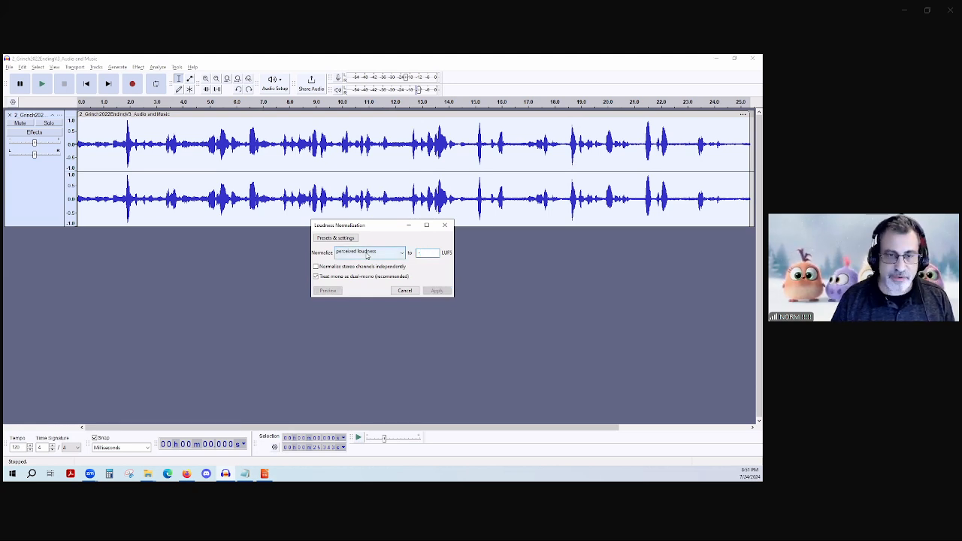
text(8)
key(Return)
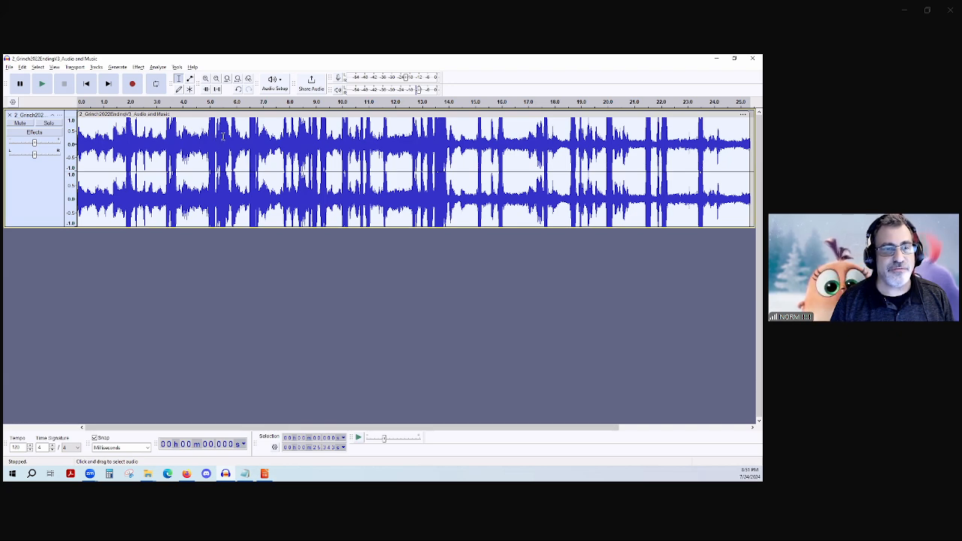
Listen to the normalized Grinch clip from the start and twice from about 18.5 s
key(space)
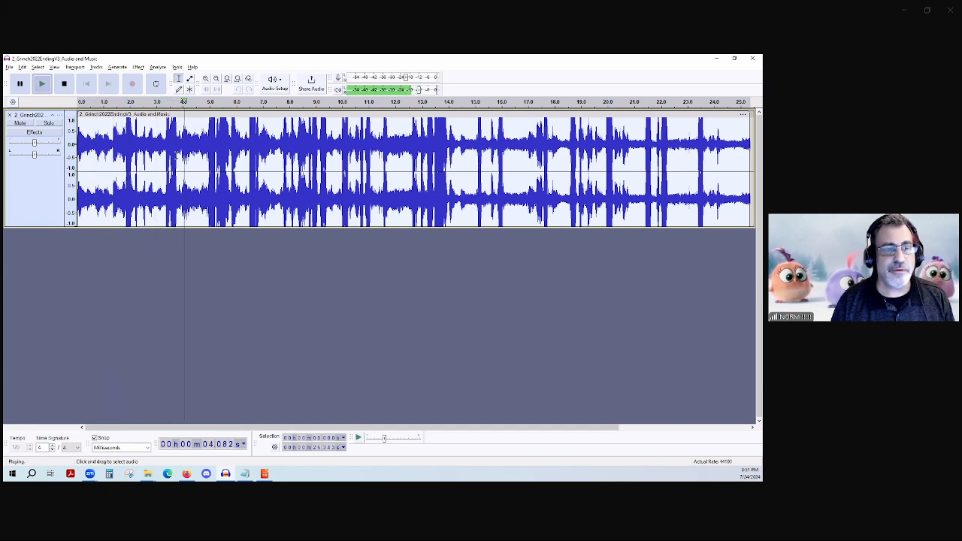
key(space)
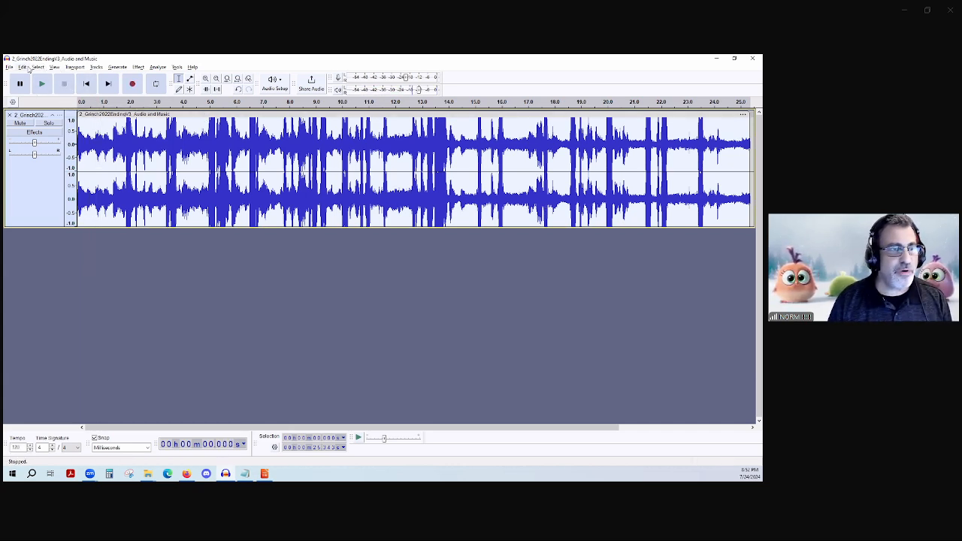
click(567, 124)
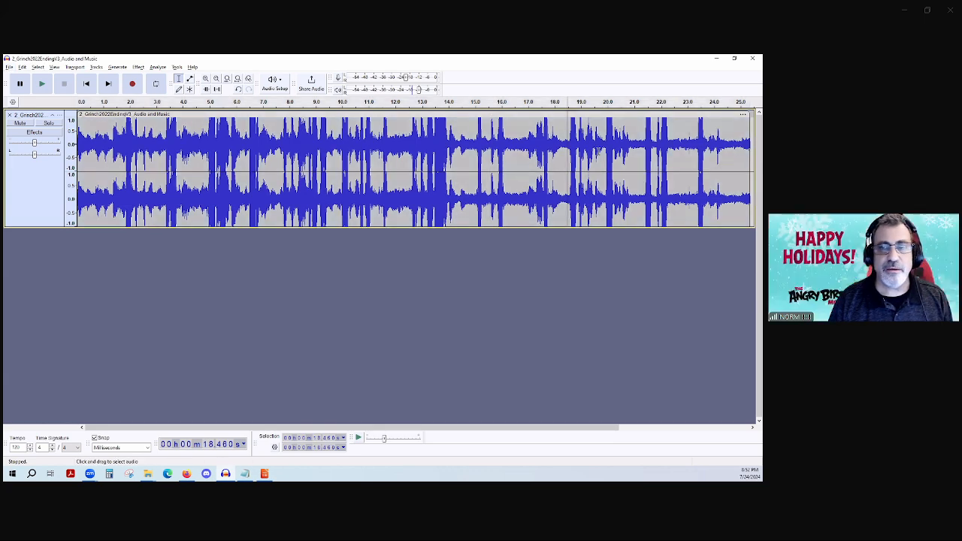
key(space)
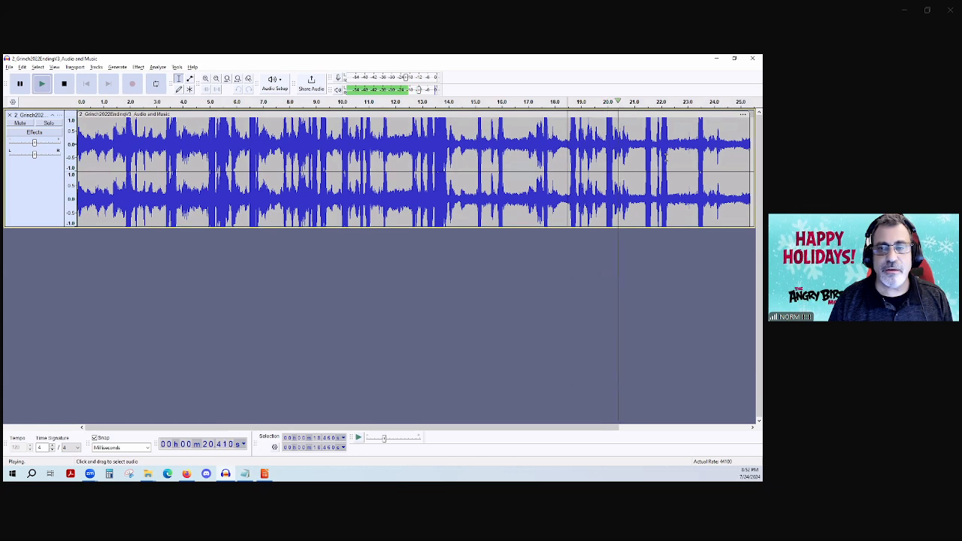
key(space)
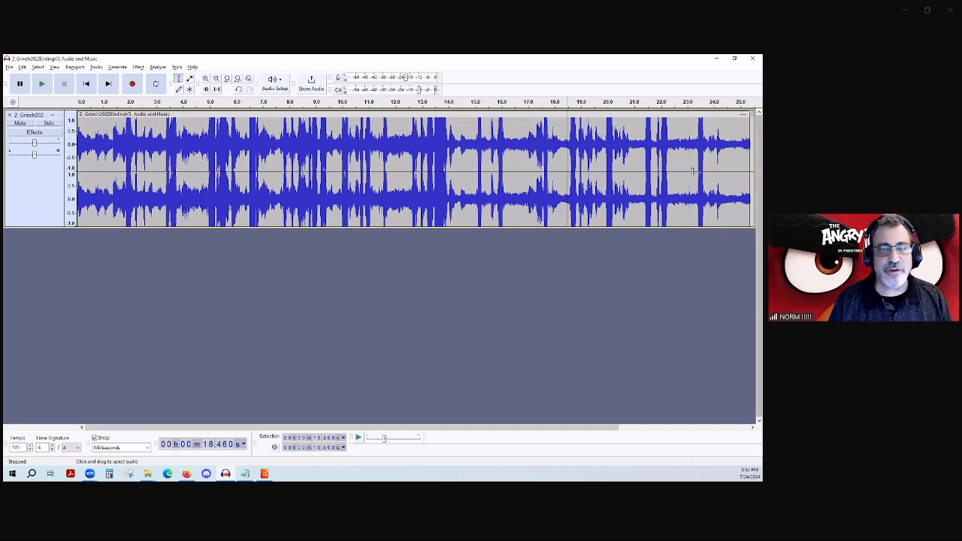
key(space)
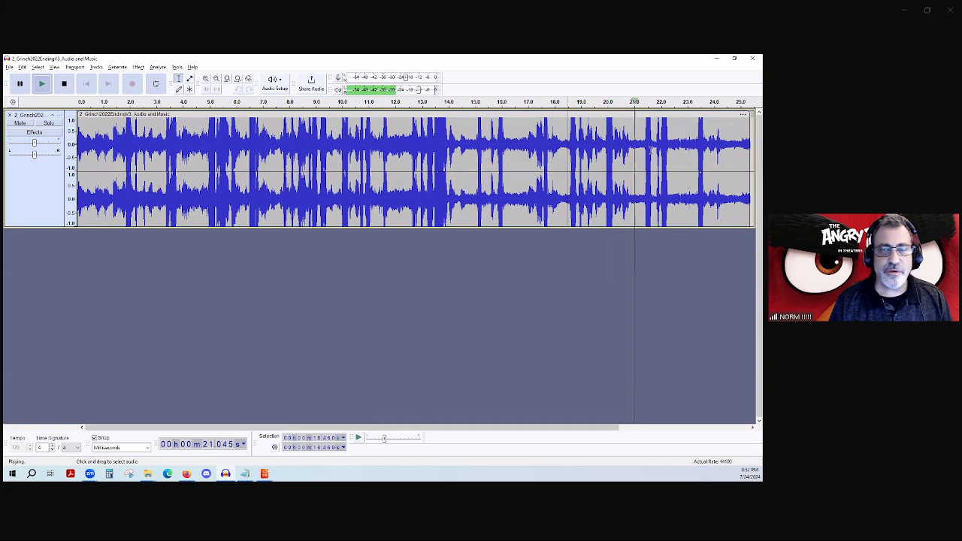
key(space)
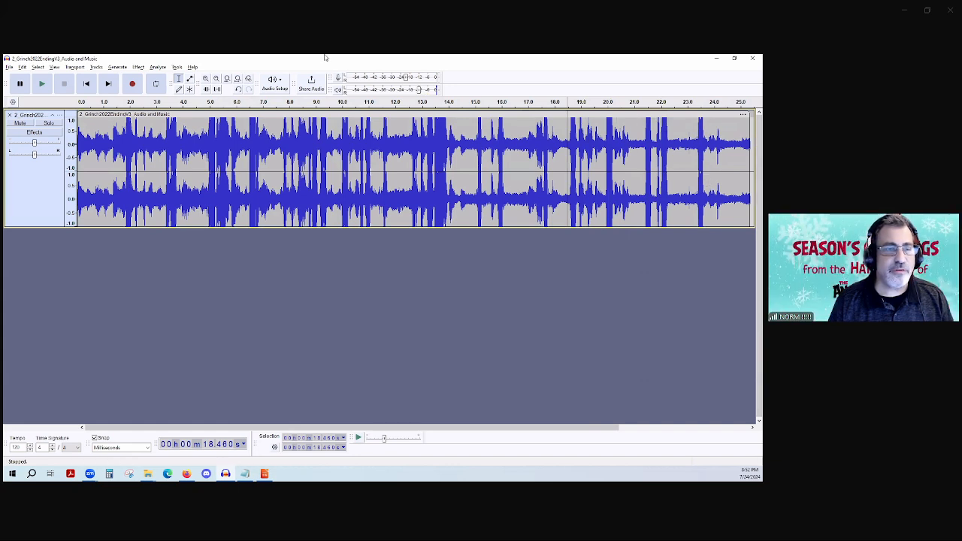
Switch to Firefox and view the Vocal Remover and Isolation page at vocalremover.org
click(186, 474)
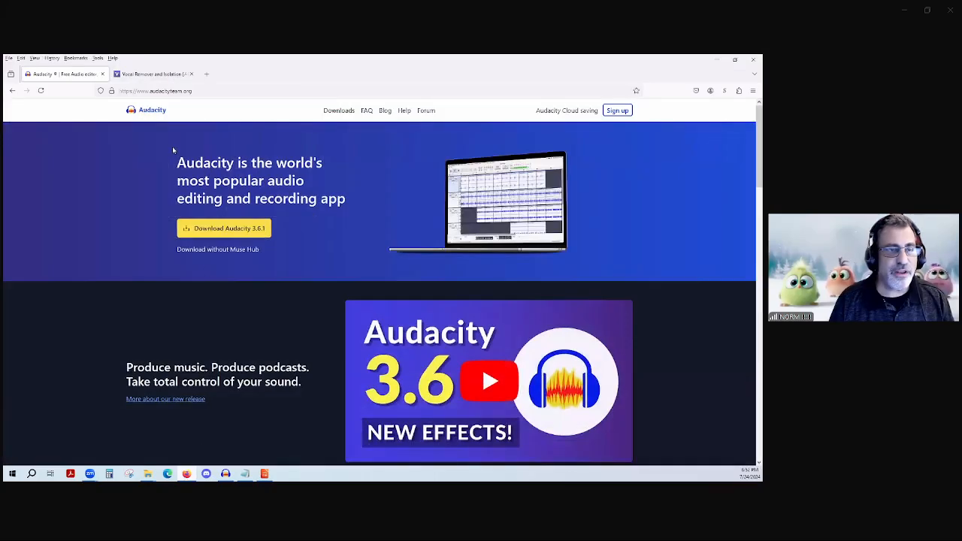
click(150, 73)
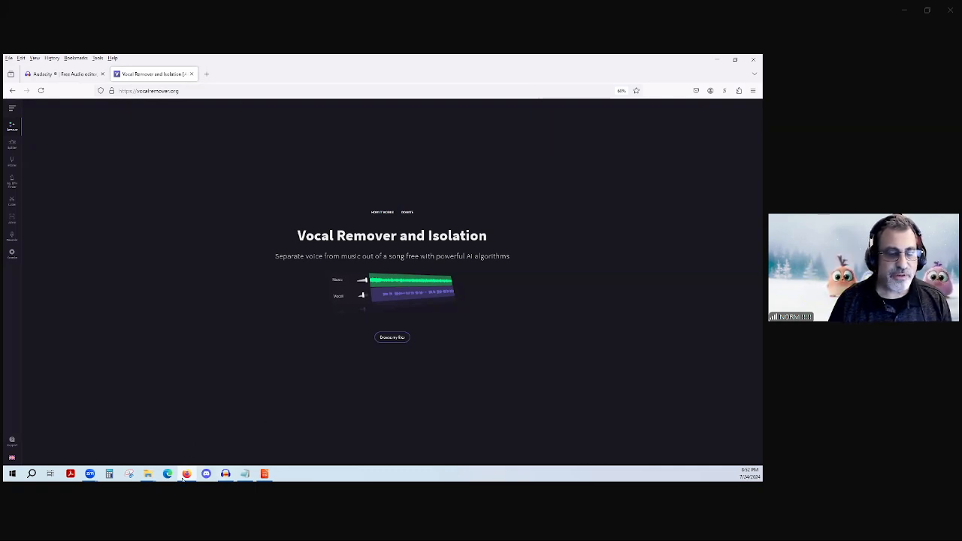
mouse_move(226, 477)
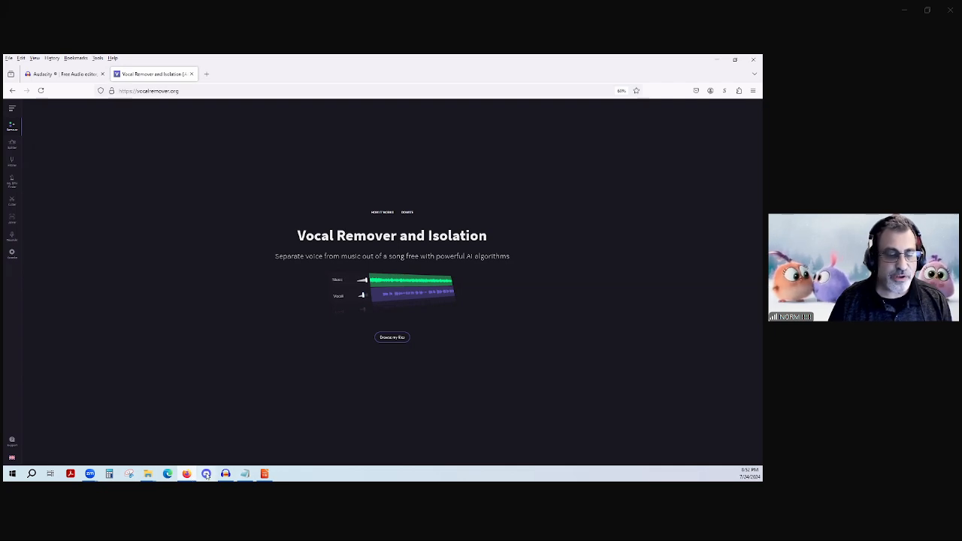
mouse_move(188, 475)
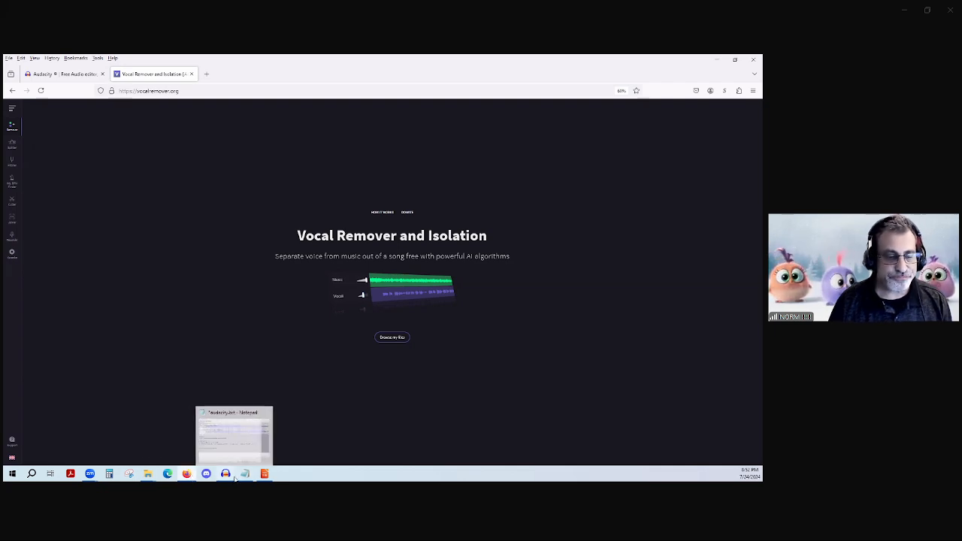
Return to Audacity and listen to the Grinch clip from about 10.7 s
click(225, 473)
key(space)
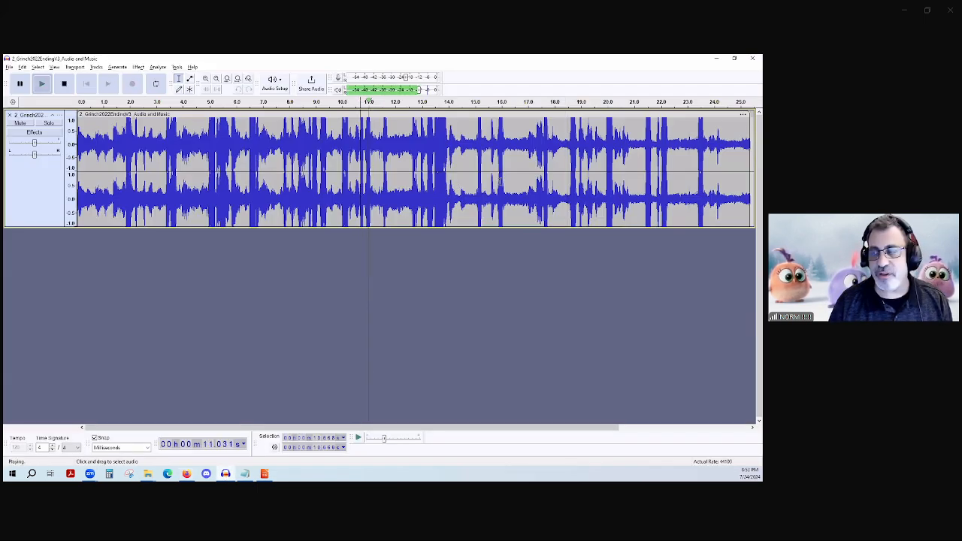
key(space)
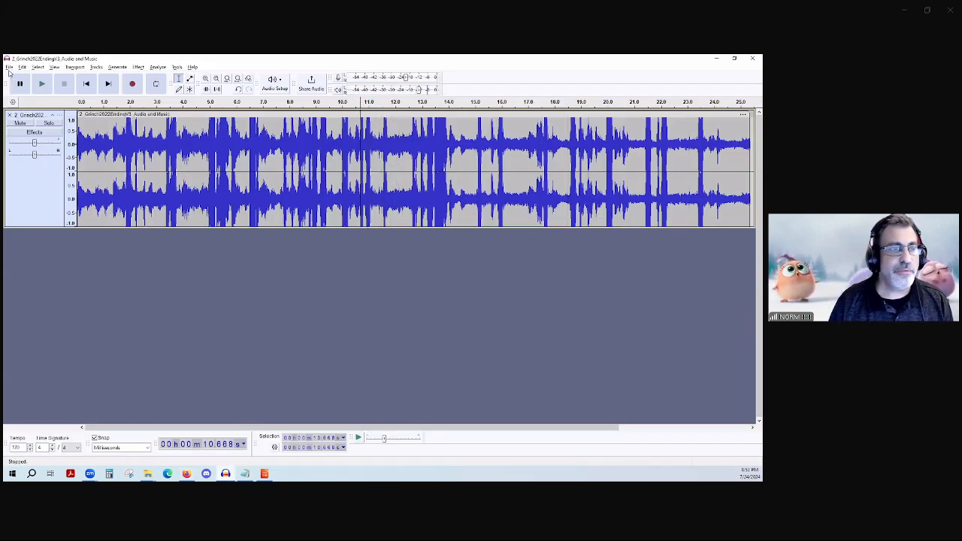
click(191, 316)
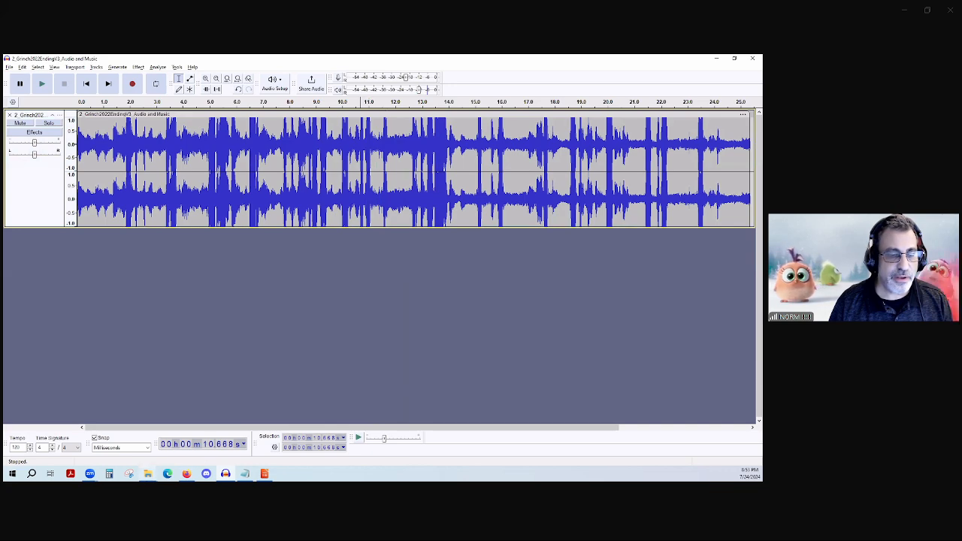
Import 3_GrinchEdidVocalsonly.wav from the DEMO2 folder as a second track beneath the Grinch clip
click(148, 474)
click(167, 440)
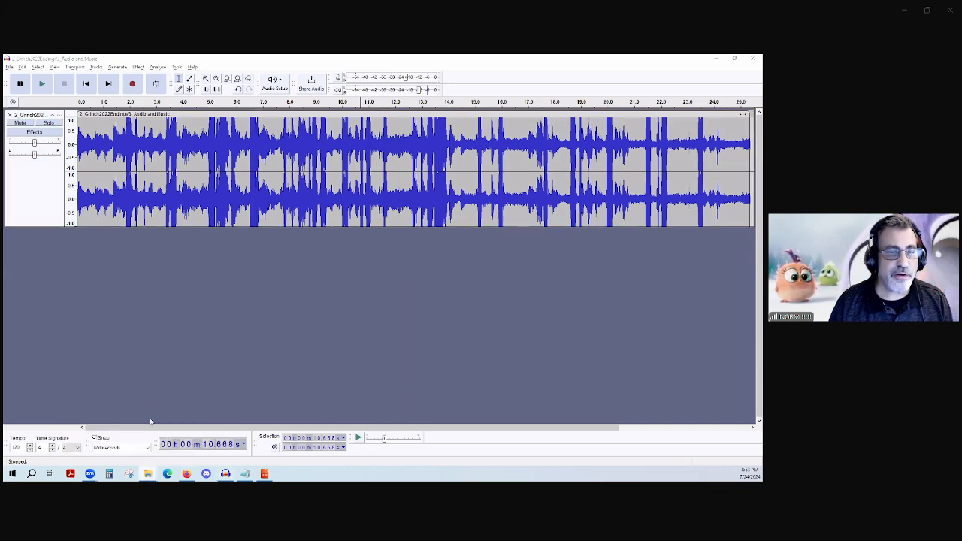
click(150, 476)
click(138, 449)
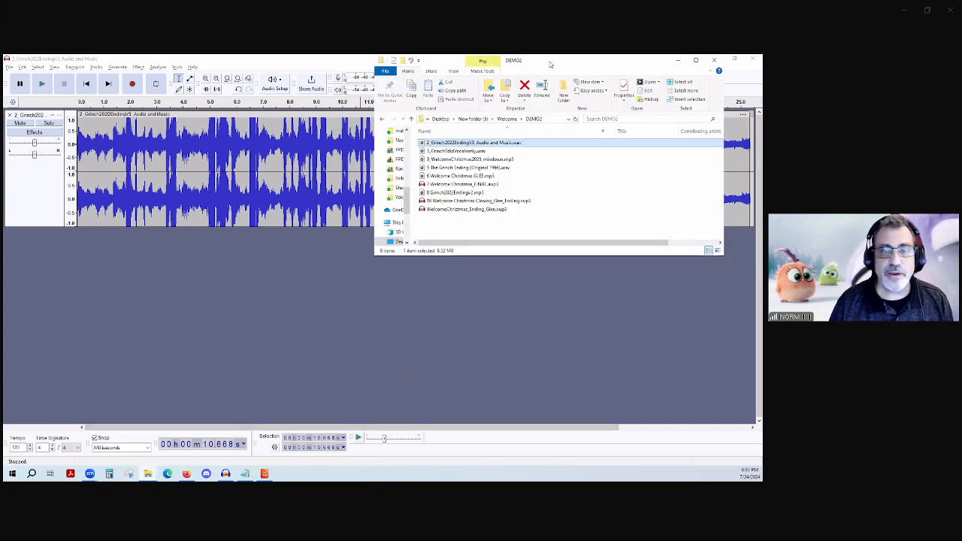
click(464, 152)
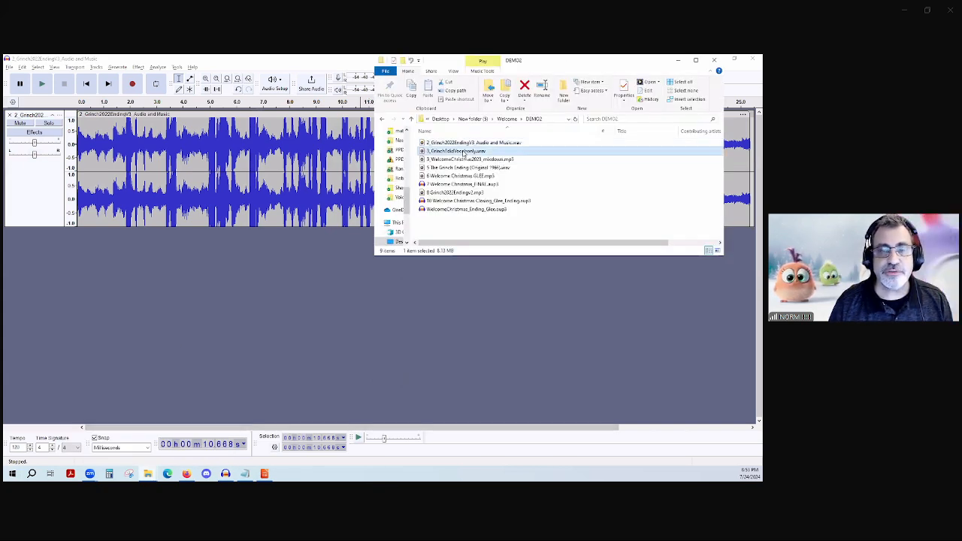
double_click(464, 152)
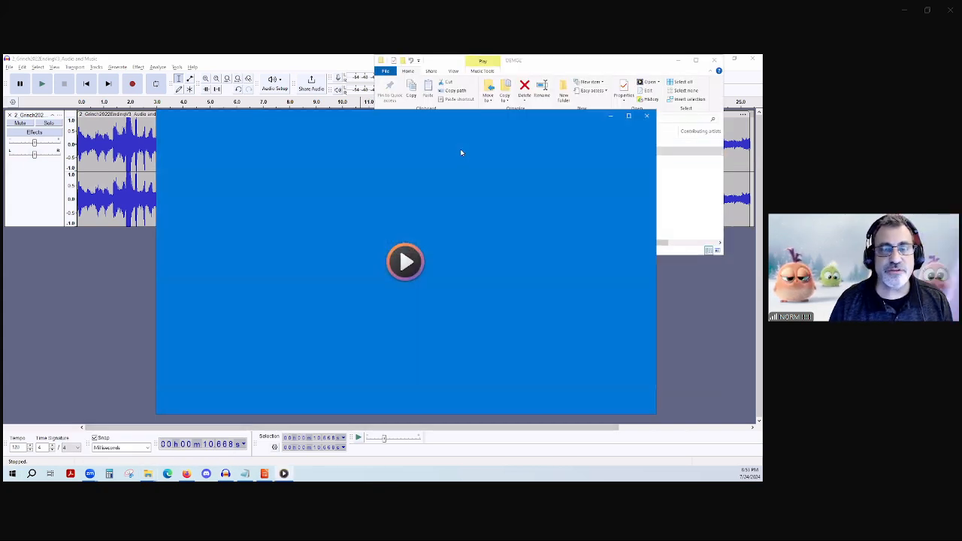
click(651, 117)
drag(424, 151, 248, 243)
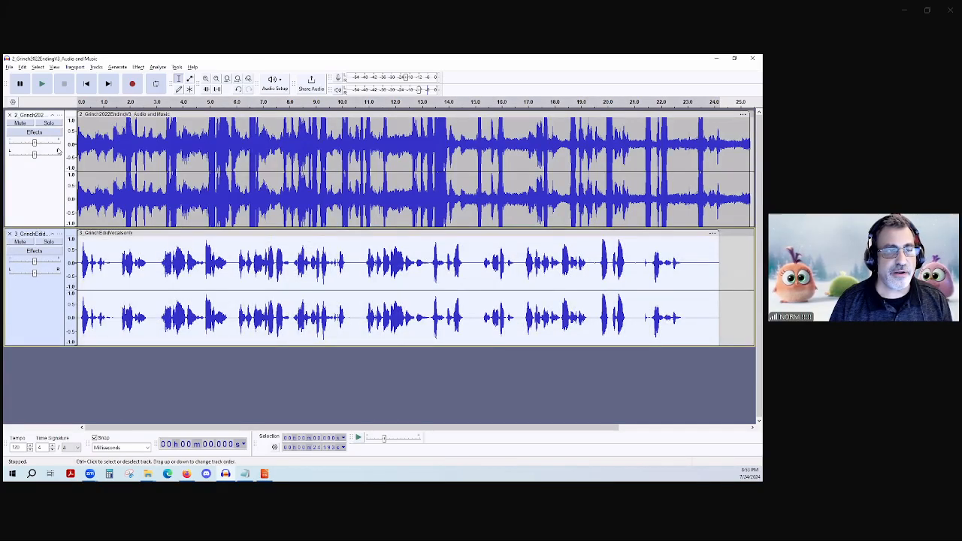
Mute the original Grinch track, solo the vocals-only track and listen to it from about 0.7 s
click(99, 255)
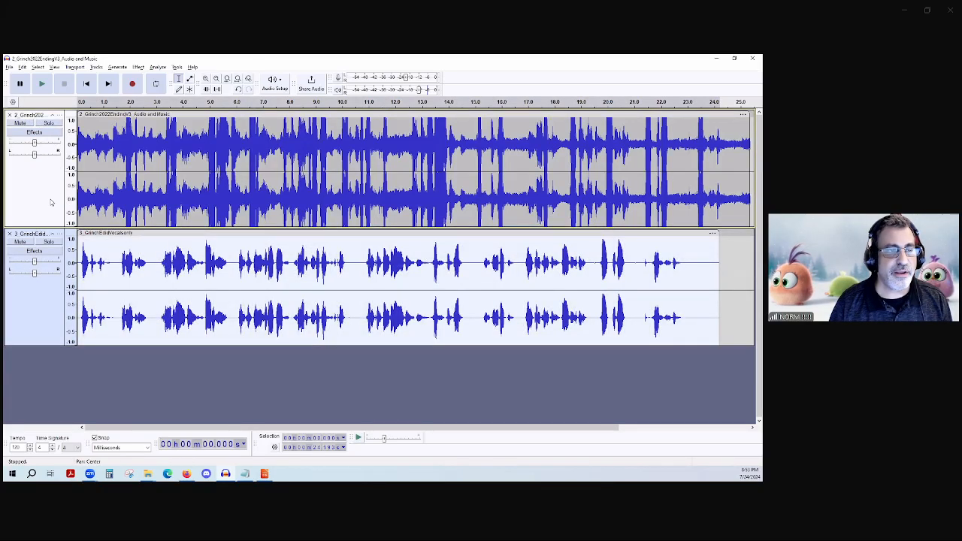
key(space)
key(space)
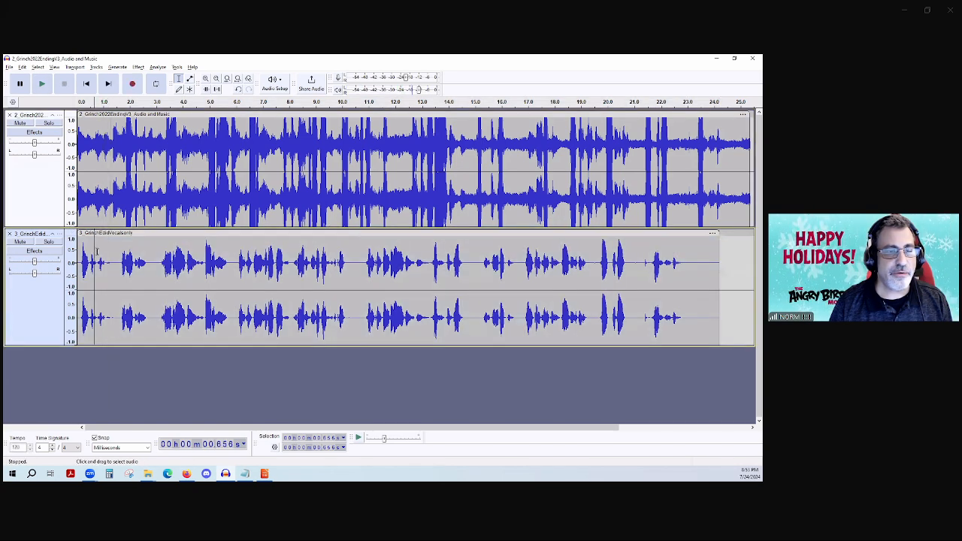
click(27, 123)
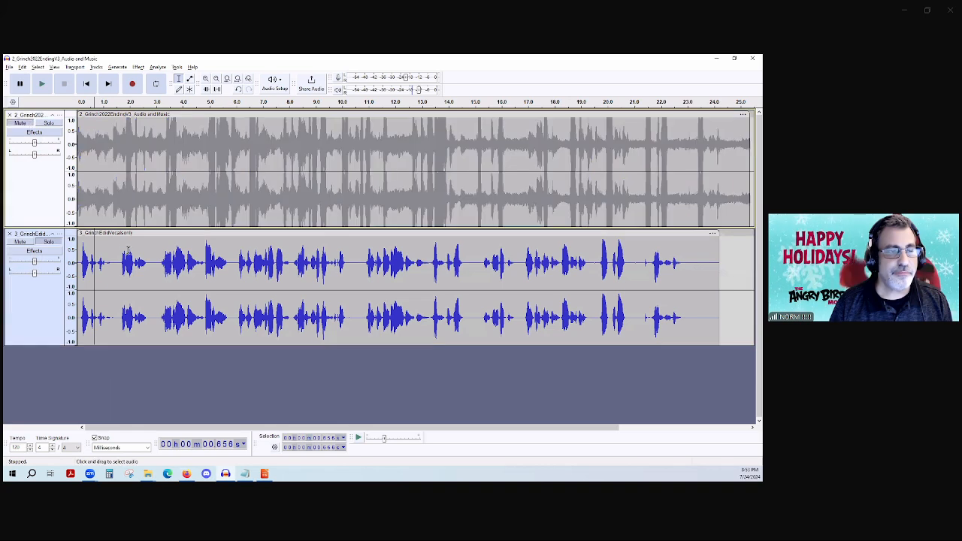
key(space)
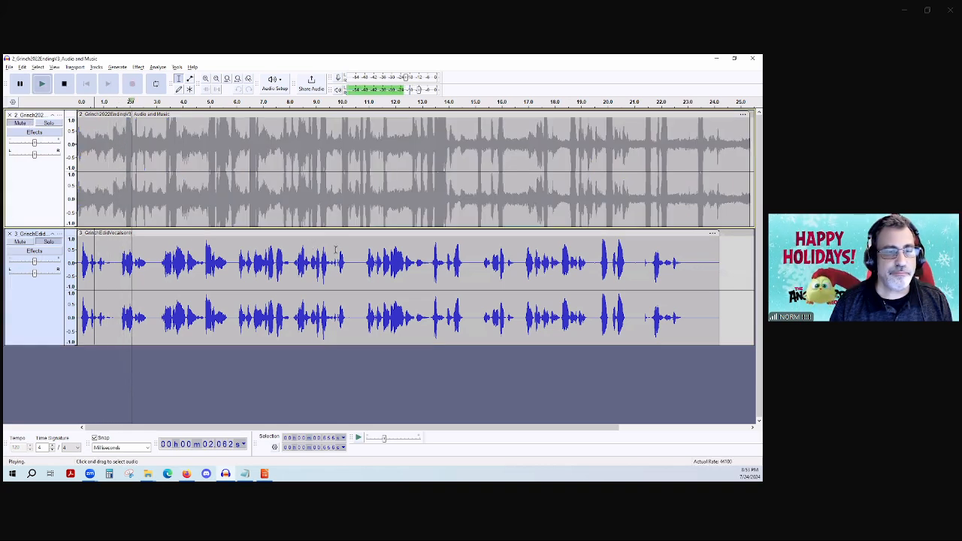
key(space)
Apply Loudness Normalization to the entire vocals-only track with the perceived loudness target already set, and listen from the start
double_click(369, 272)
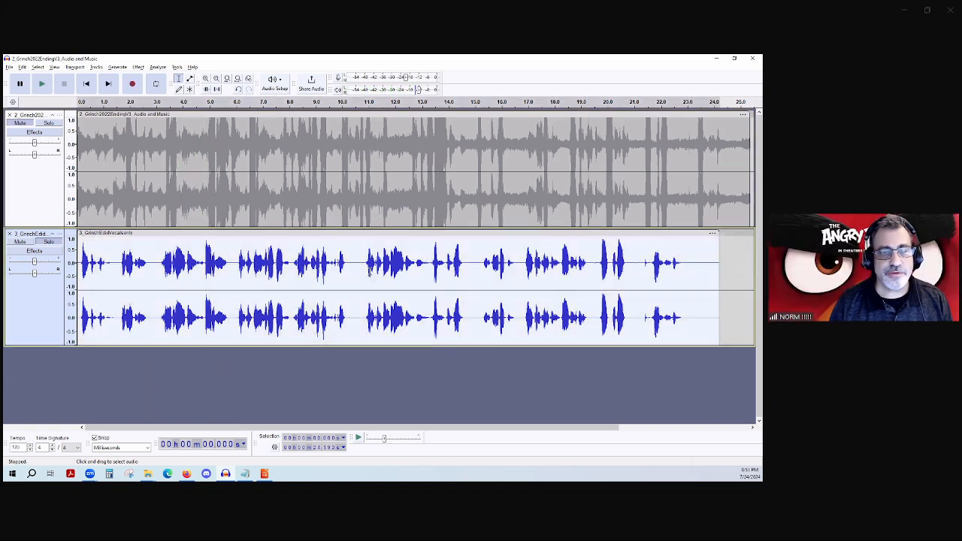
click(138, 67)
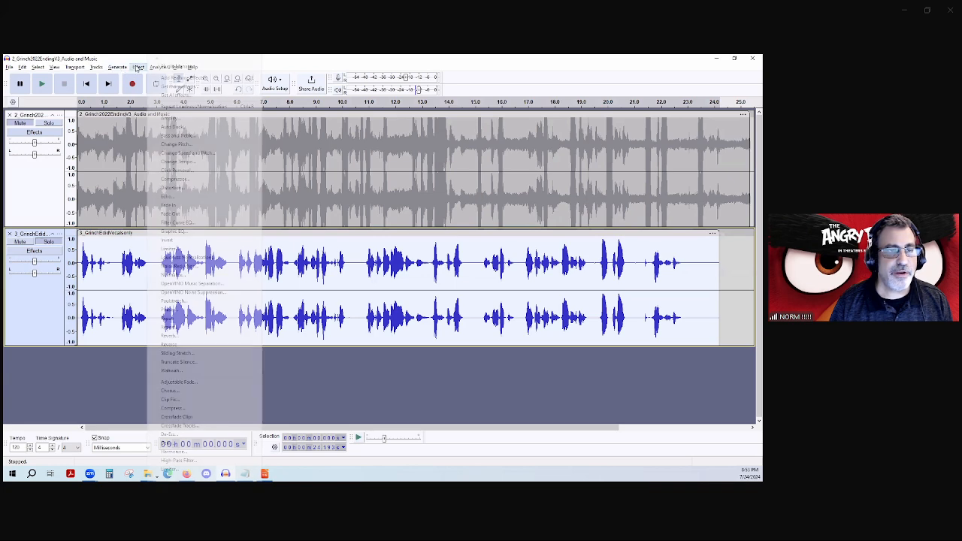
click(194, 257)
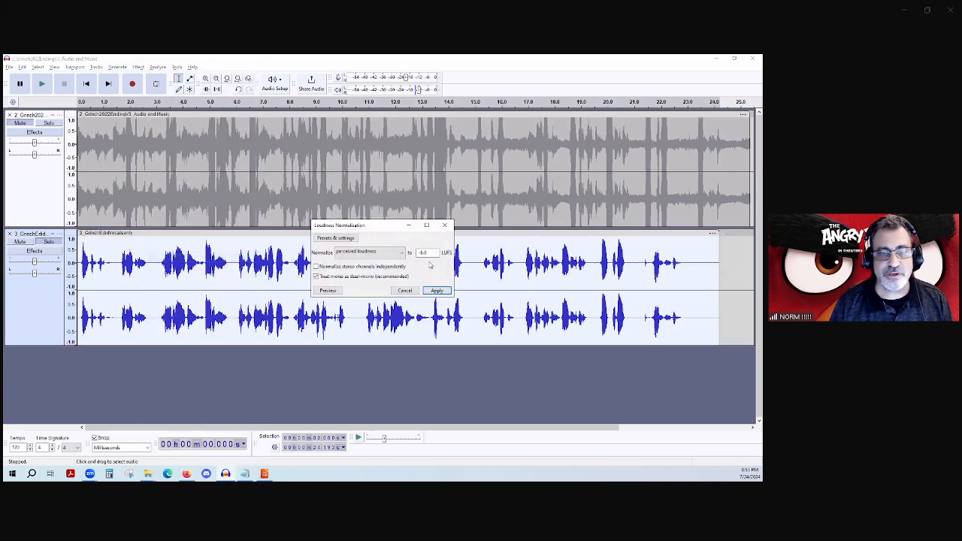
click(436, 291)
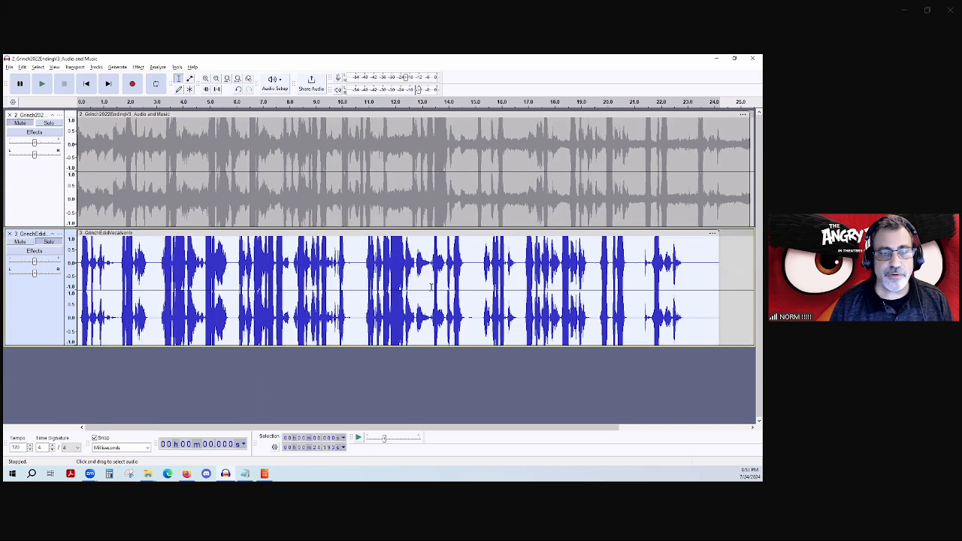
key(space)
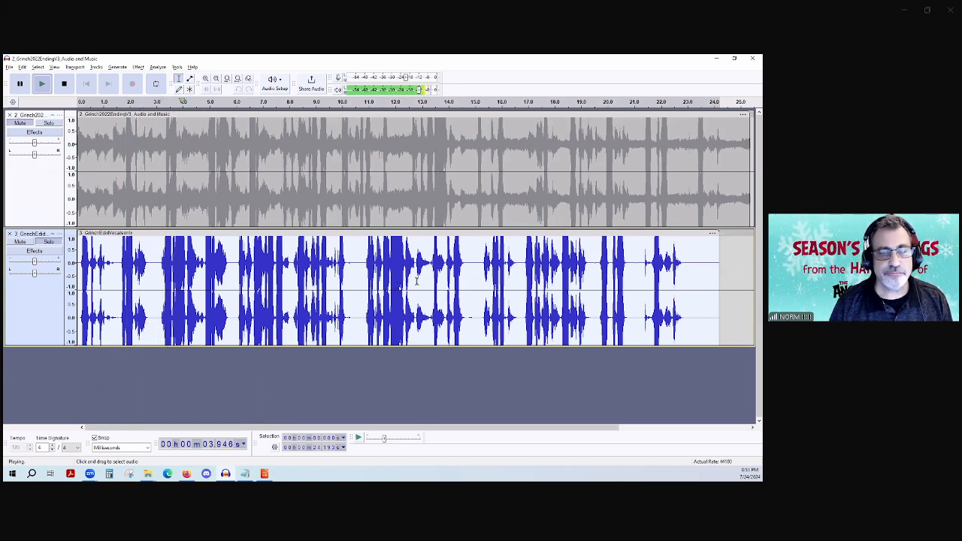
key(space)
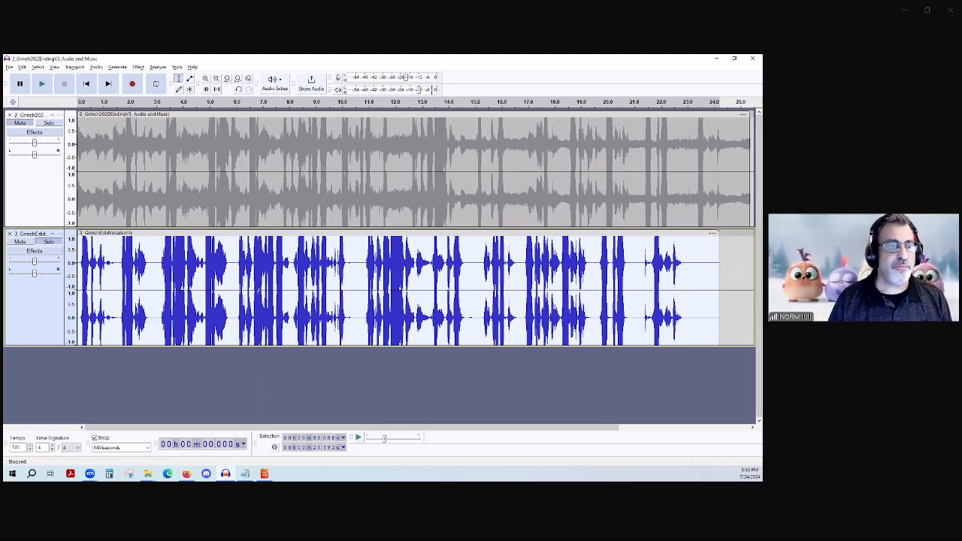
Open the finished project 7 Welcome Christmas_FINAL.aup3 from the DEMO2 folder
click(10, 68)
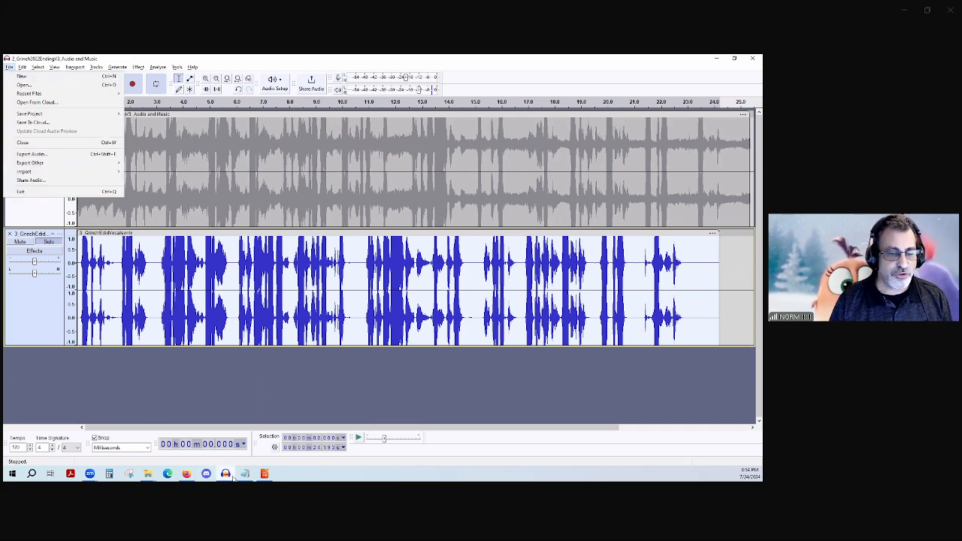
click(154, 477)
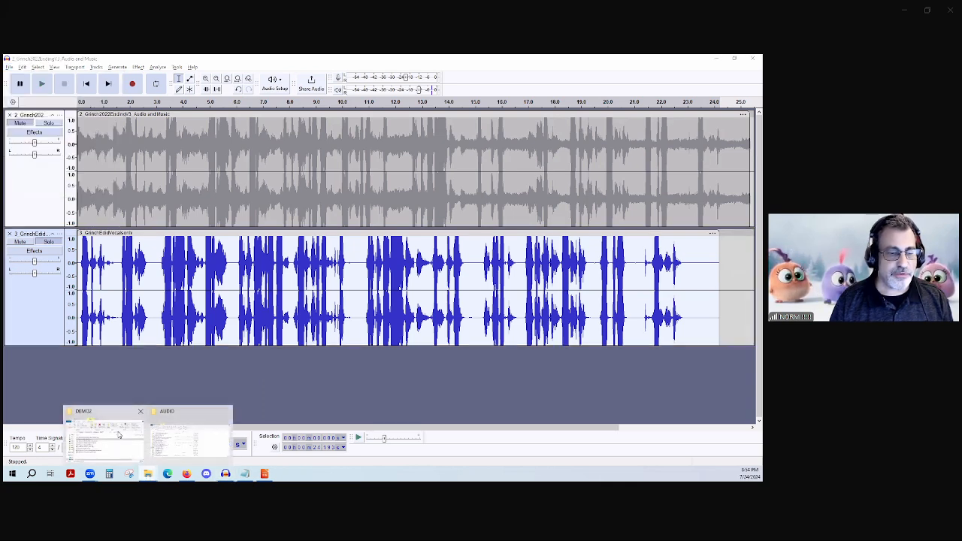
click(118, 434)
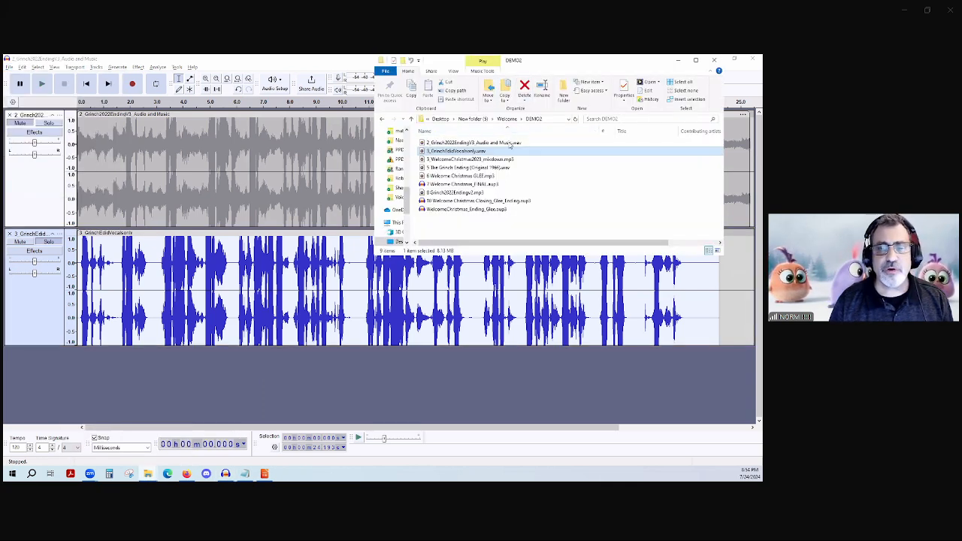
click(475, 184)
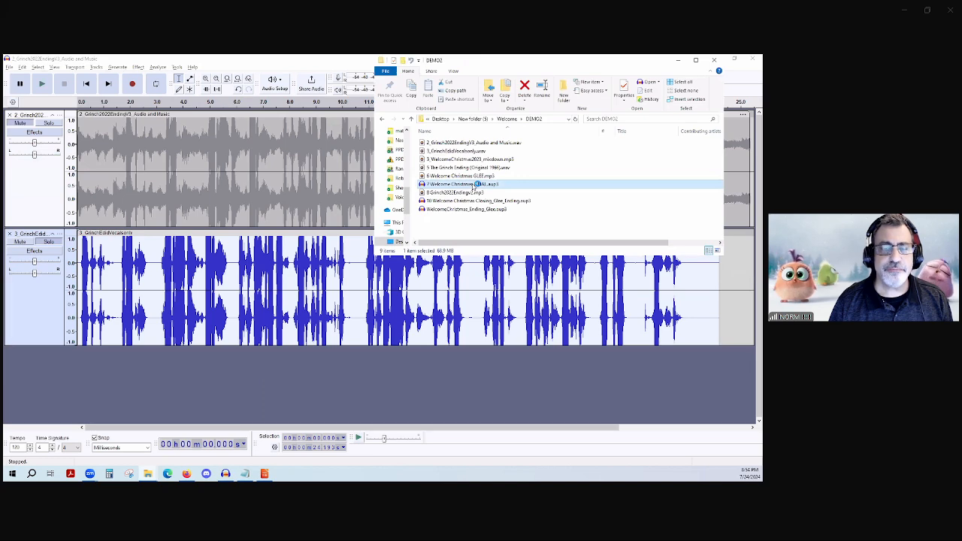
double_click(473, 185)
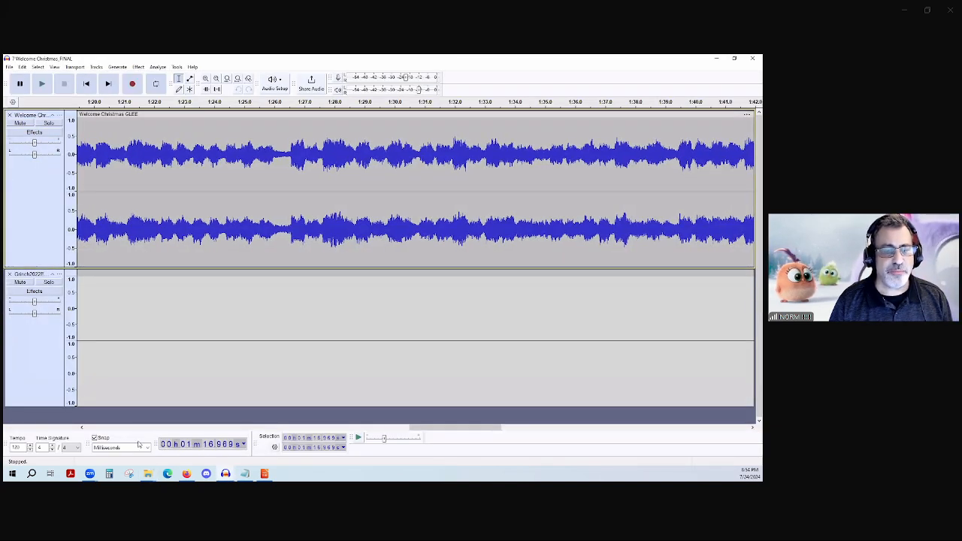
Listen to the Welcome Christmas project from about 2.1 s and across the clip transition from about 31.4 s
scroll(428, 196, down, 3)
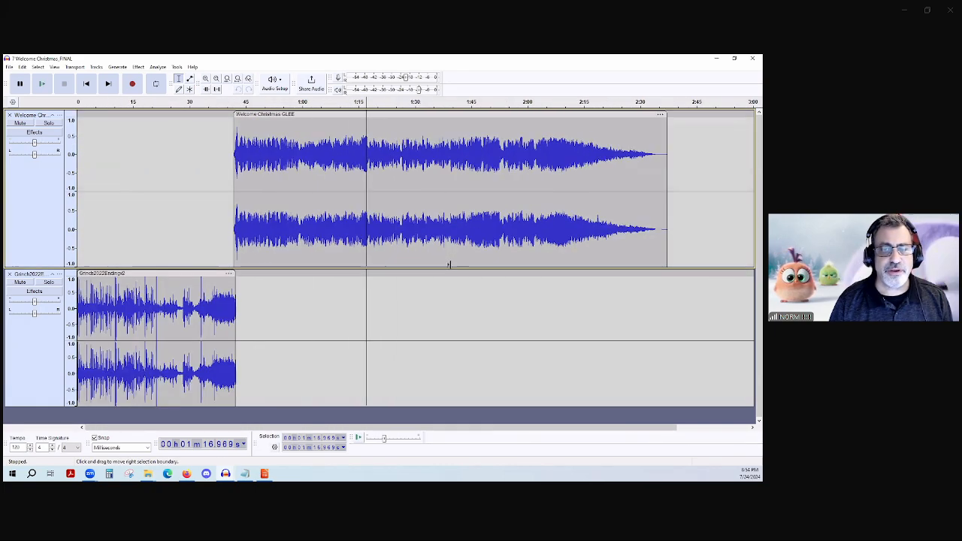
scroll(204, 225, up, 1)
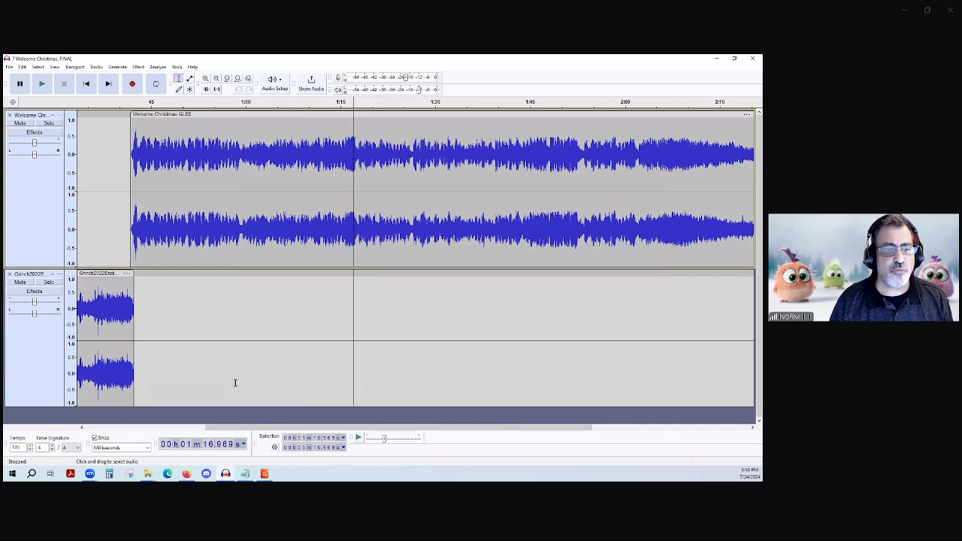
drag(233, 427, 108, 437)
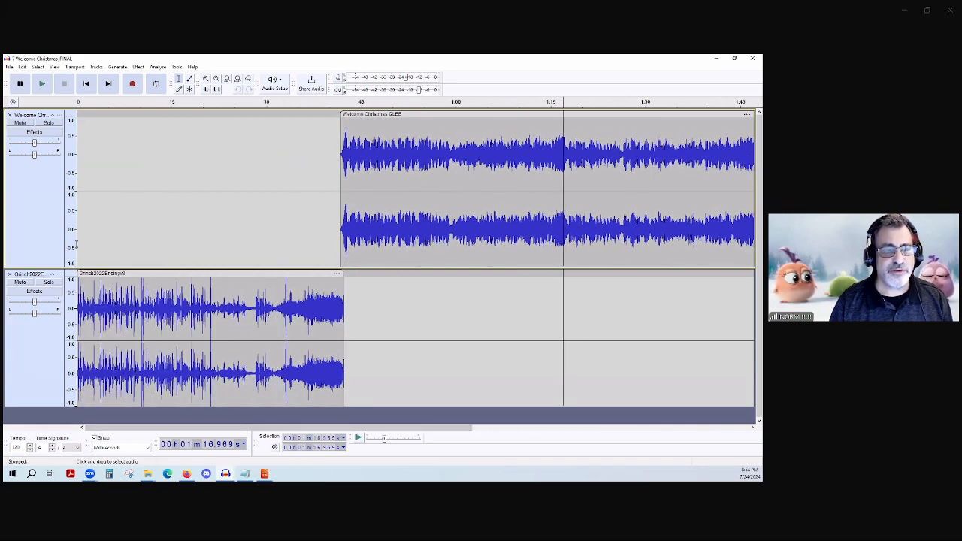
click(91, 246)
key(space)
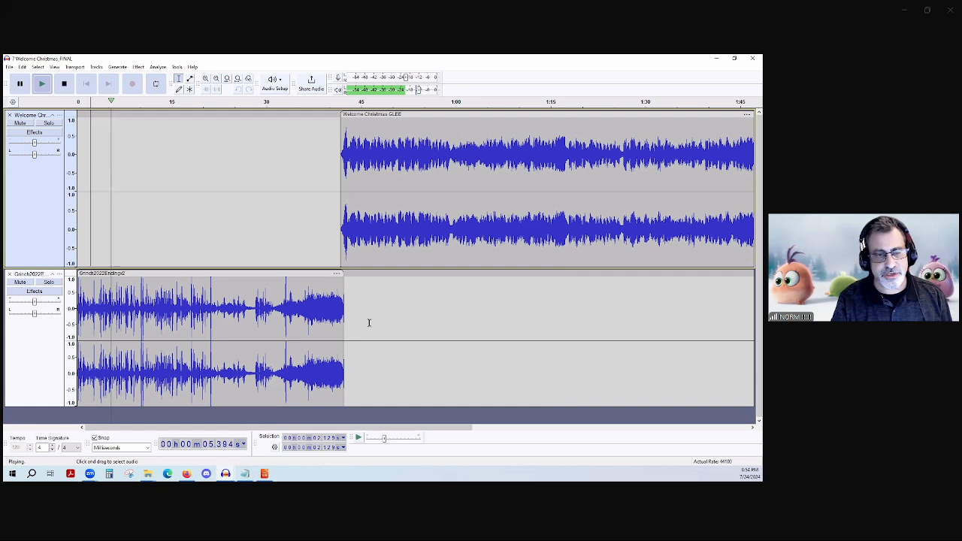
click(273, 247)
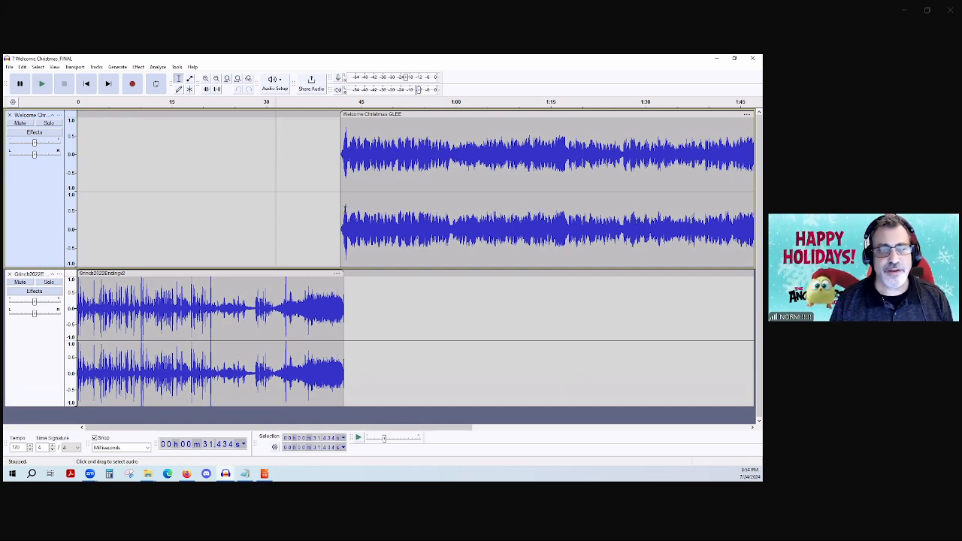
key(space)
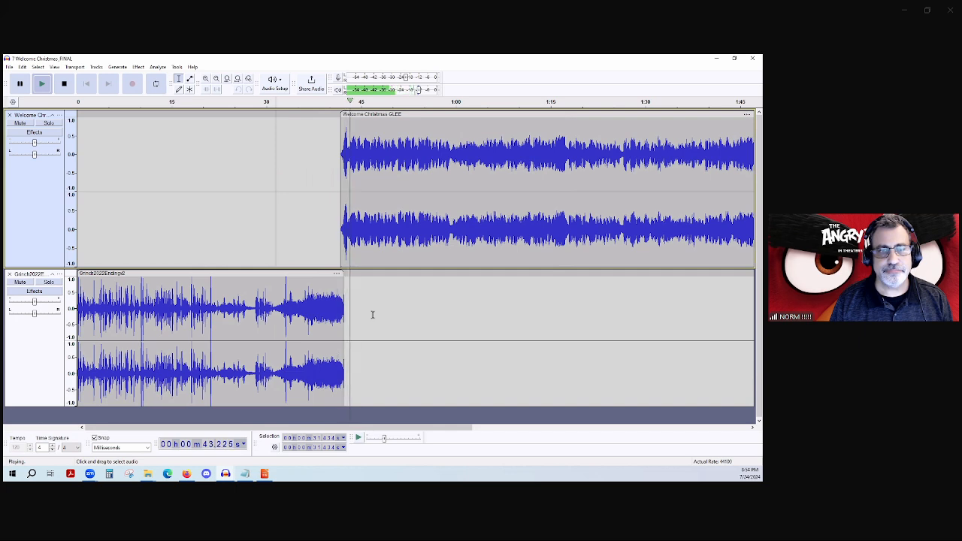
key(space)
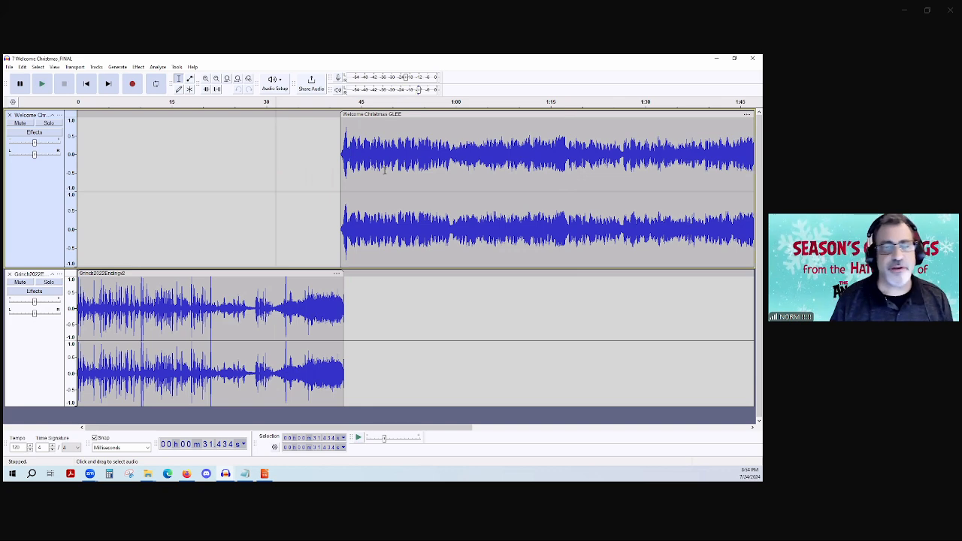
drag(348, 139, 340, 139)
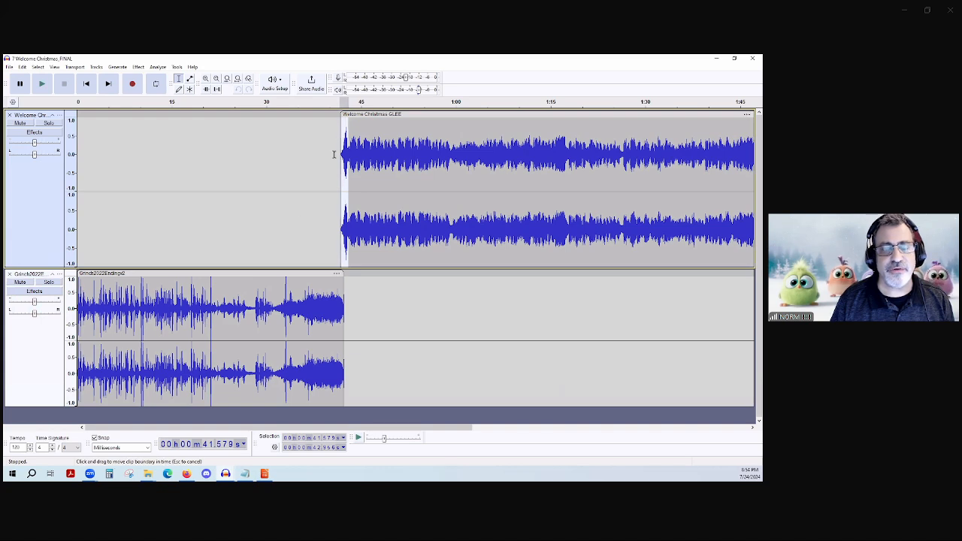
click(309, 258)
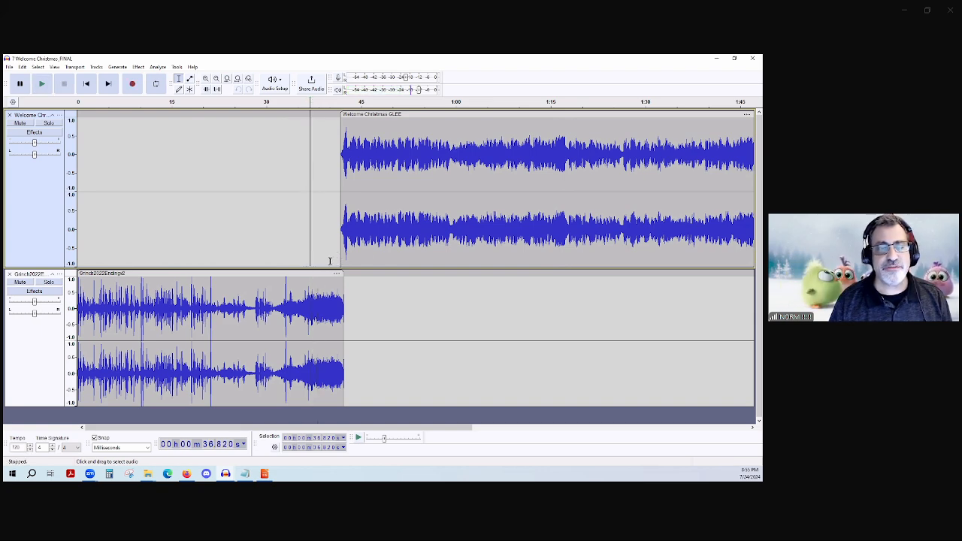
drag(329, 261, 356, 328)
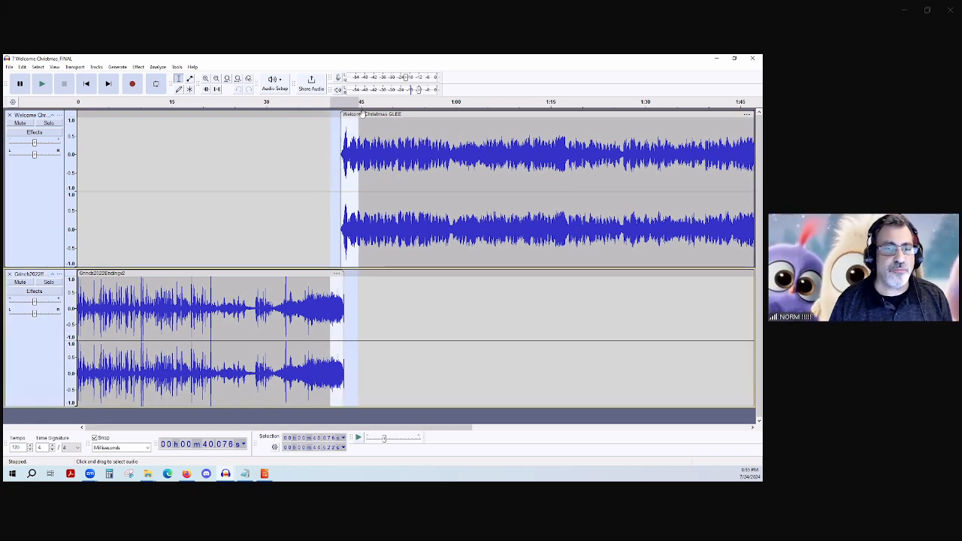
click(375, 124)
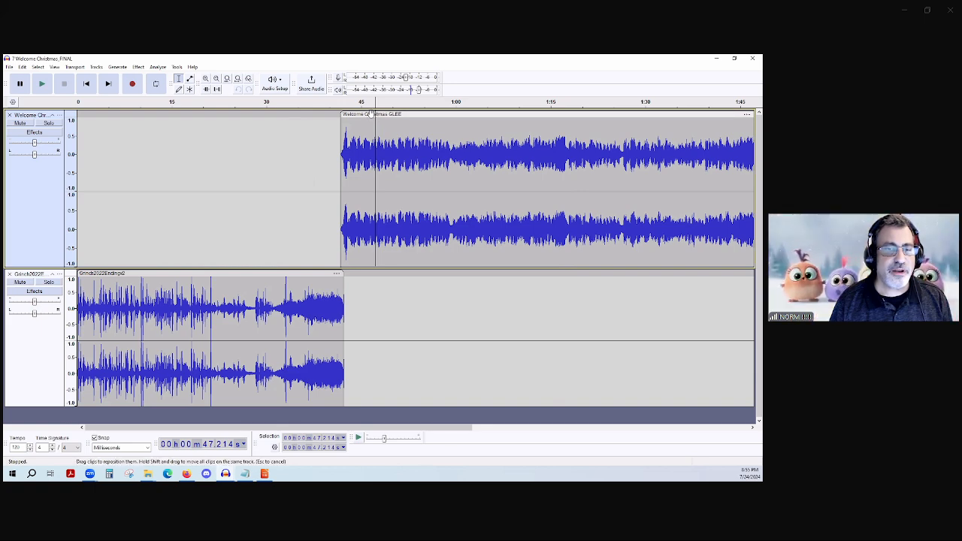
Move the Welcome Christmas GLEE clip slightly earlier so it overlaps the Grinch ending's tail, and listen from about 39.1 s
drag(369, 112, 360, 114)
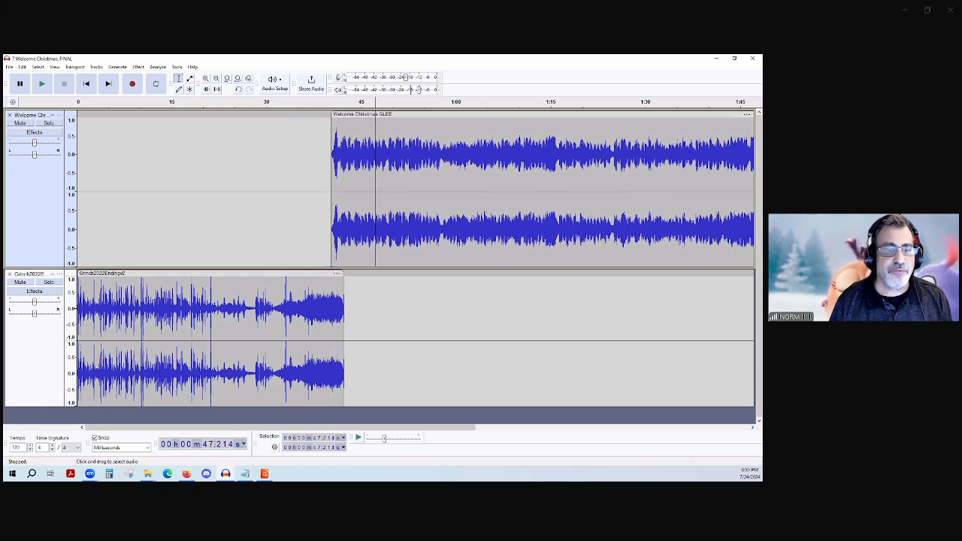
click(323, 206)
key(space)
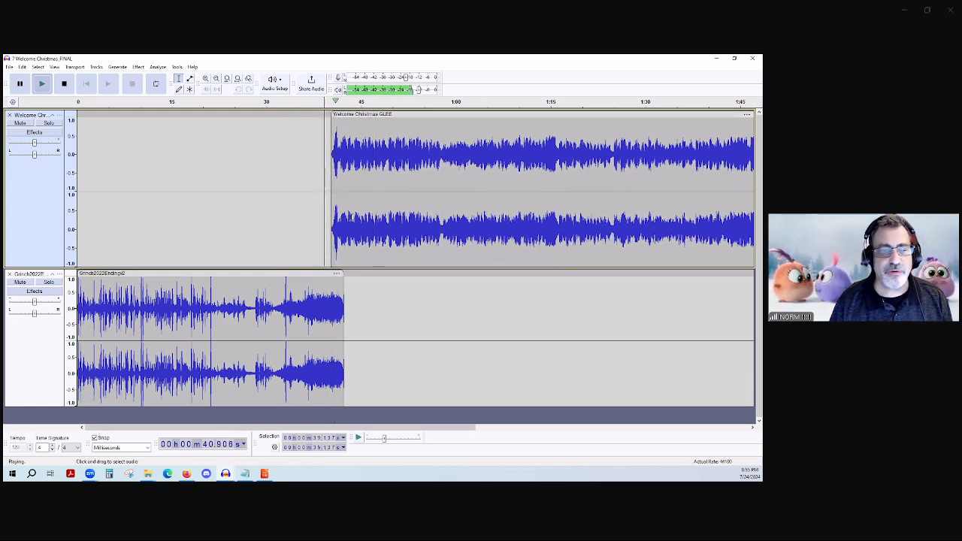
key(space)
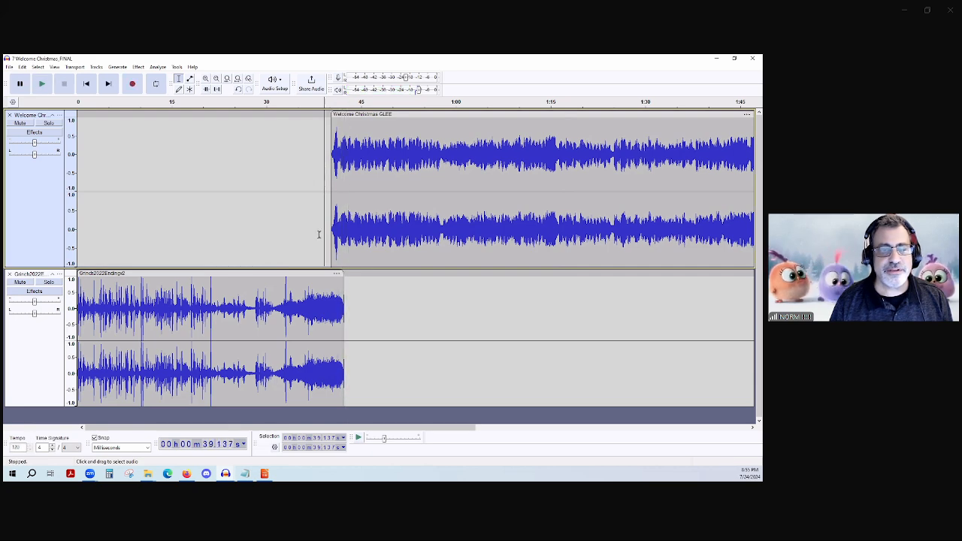
Apply Crossfade Tracks to both tracks from about 39.4 s to 43.0 s, with Constant Gain fade type and Automatic direction
drag(326, 233, 348, 363)
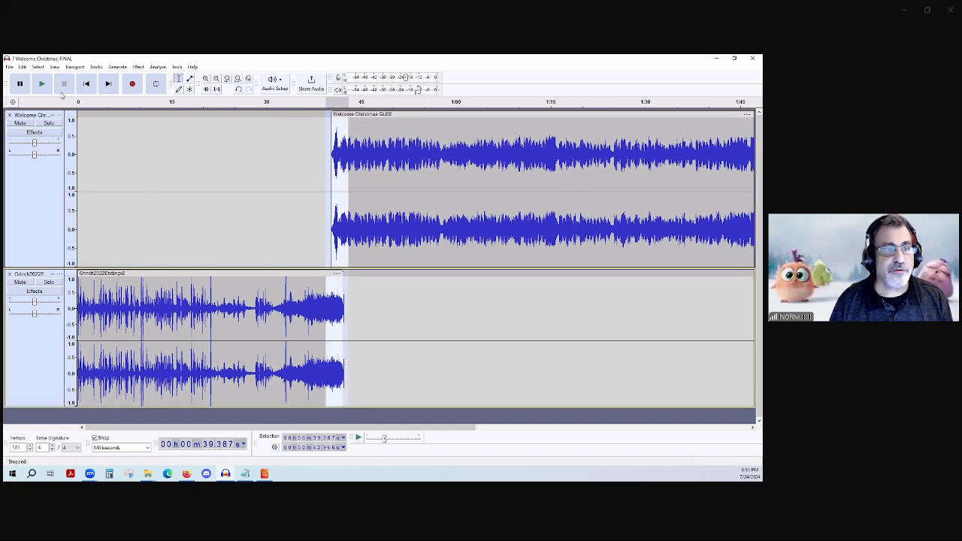
click(138, 68)
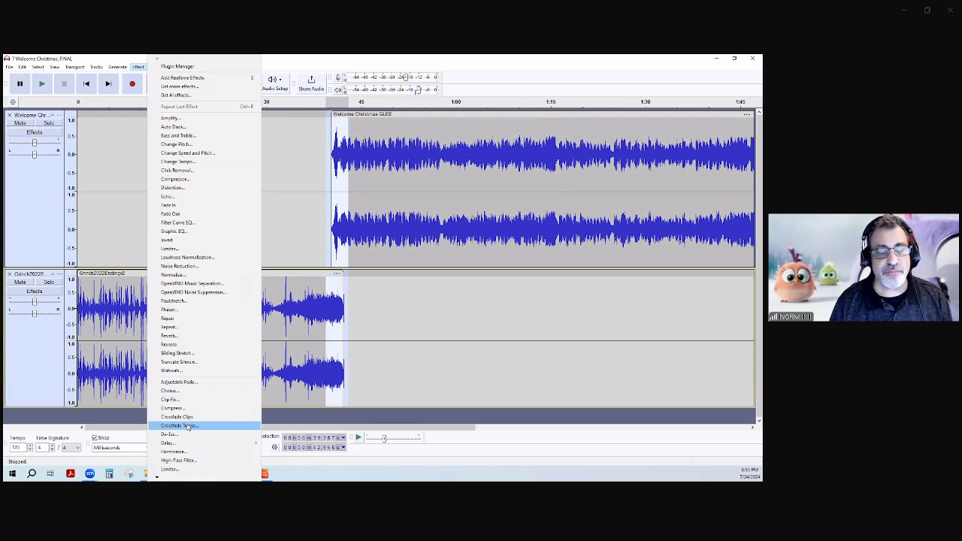
click(188, 426)
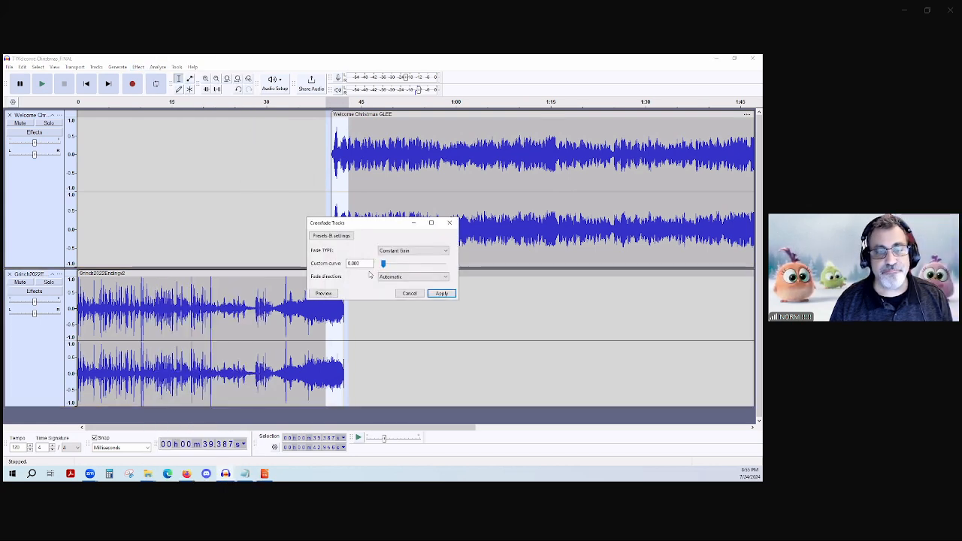
click(442, 294)
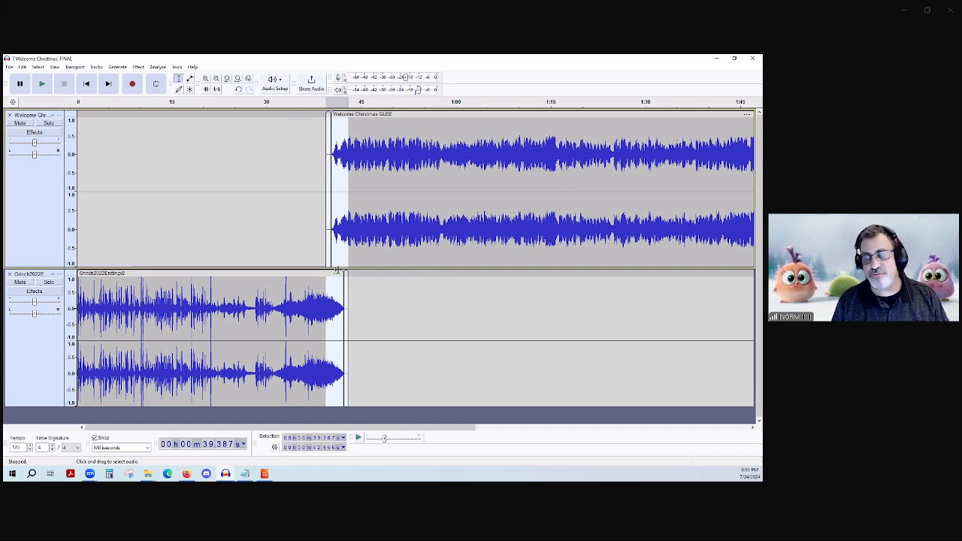
Listen to the crossfaded transition from about 37.8 s
click(315, 216)
key(space)
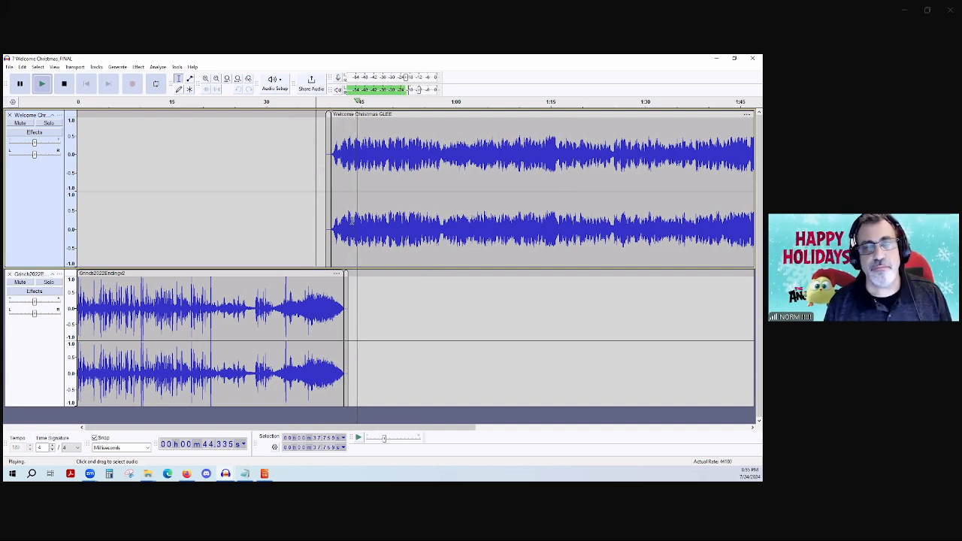
key(space)
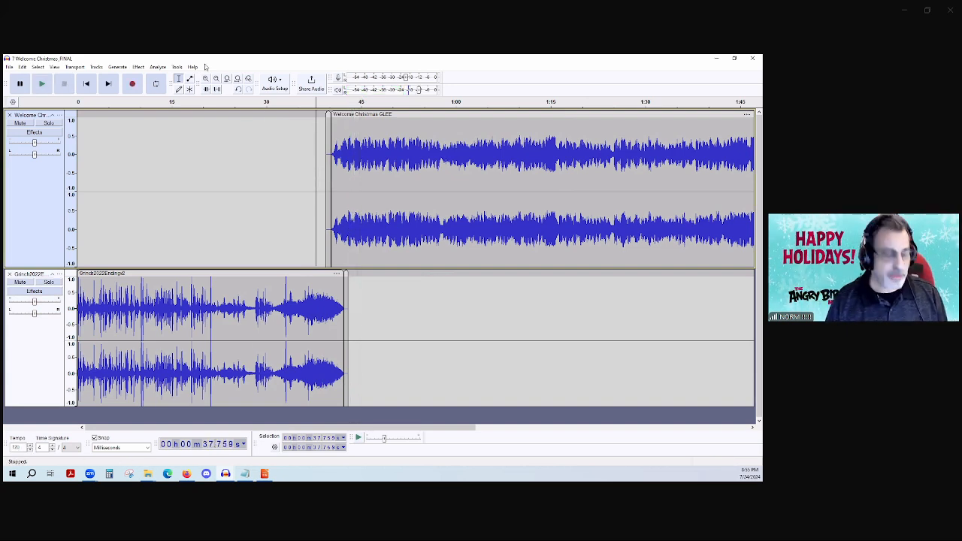
Repeat the Crossfade Tracks effect on both tracks over a longer range, from about 37.4 s to 42.1 s
key(ctrl+r)
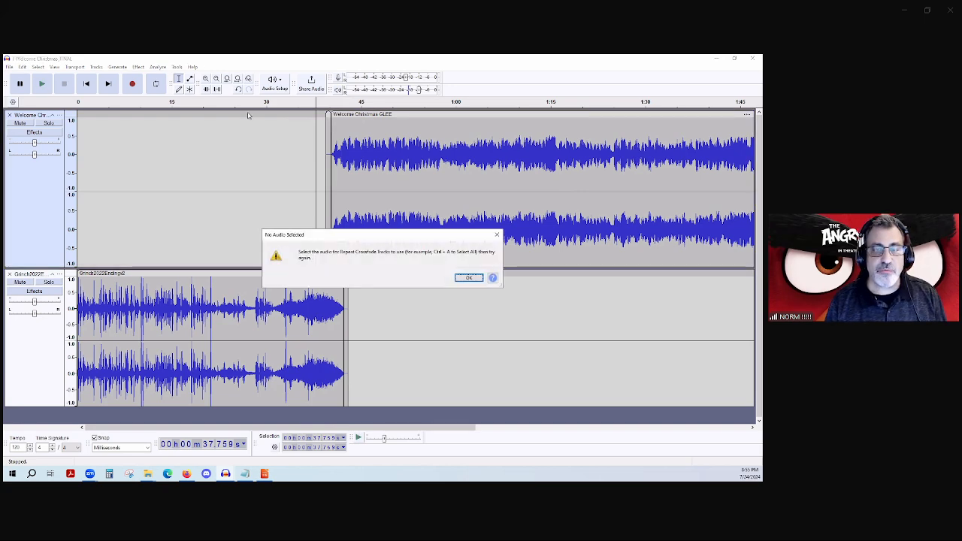
click(469, 277)
drag(310, 203, 338, 328)
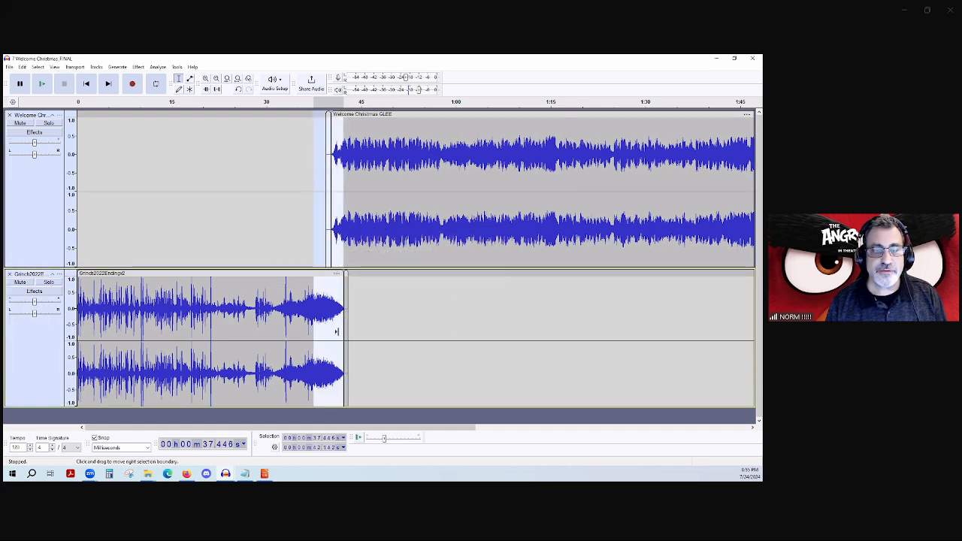
key(ctrl+r)
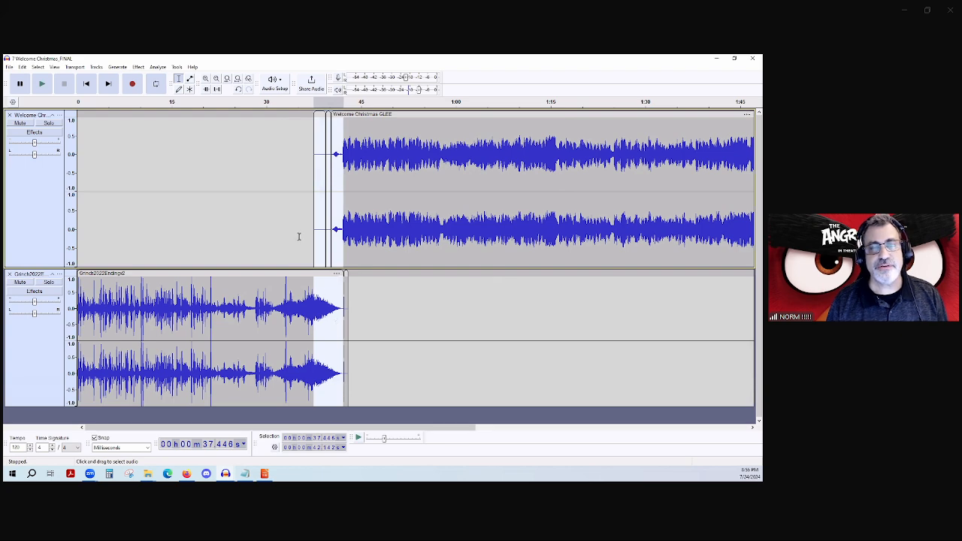
Listen to the longer crossfade between the Grinch ending and the GLEE song from about 35.2 s
click(298, 236)
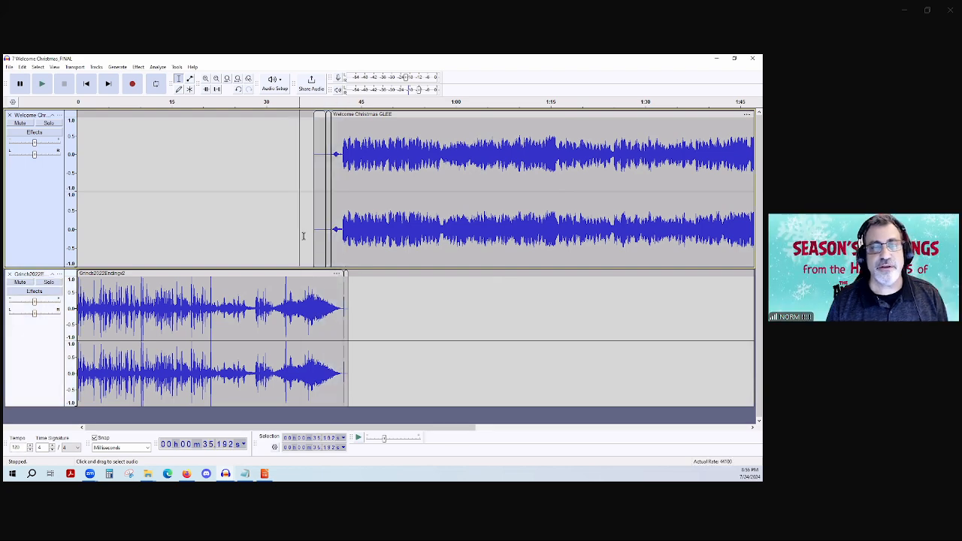
key(space)
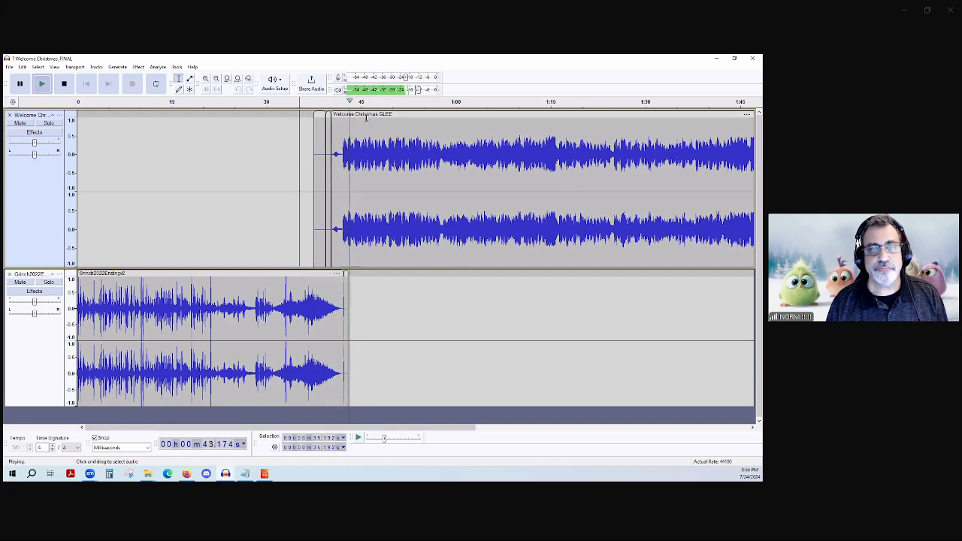
key(space)
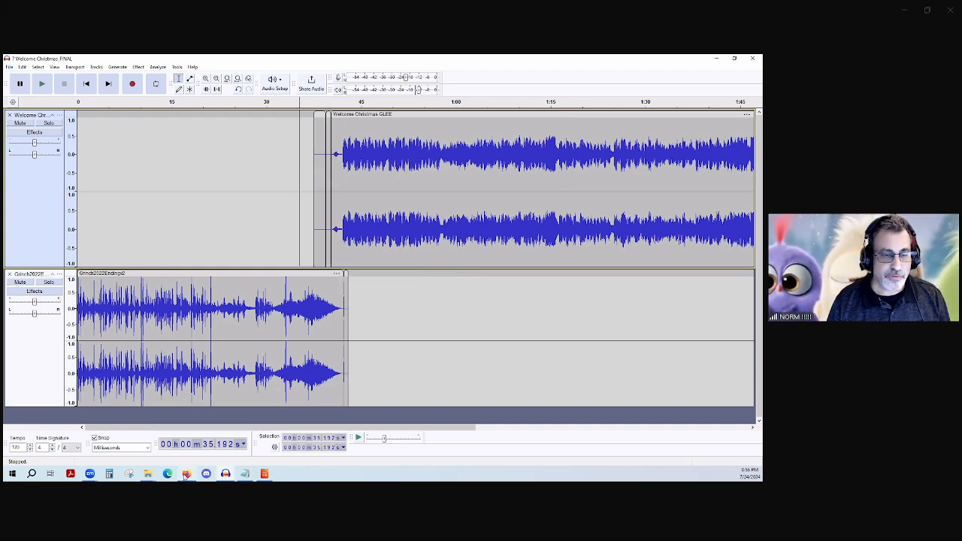
Open the project 10 Welcome Christmas Closing_Glee_Ending.aup3 from the DEMO2 folder
click(149, 474)
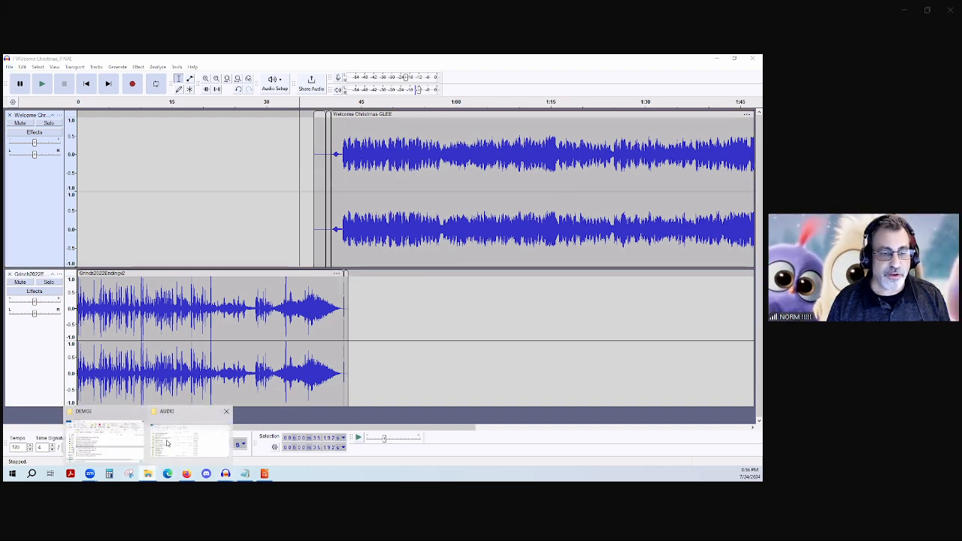
click(127, 429)
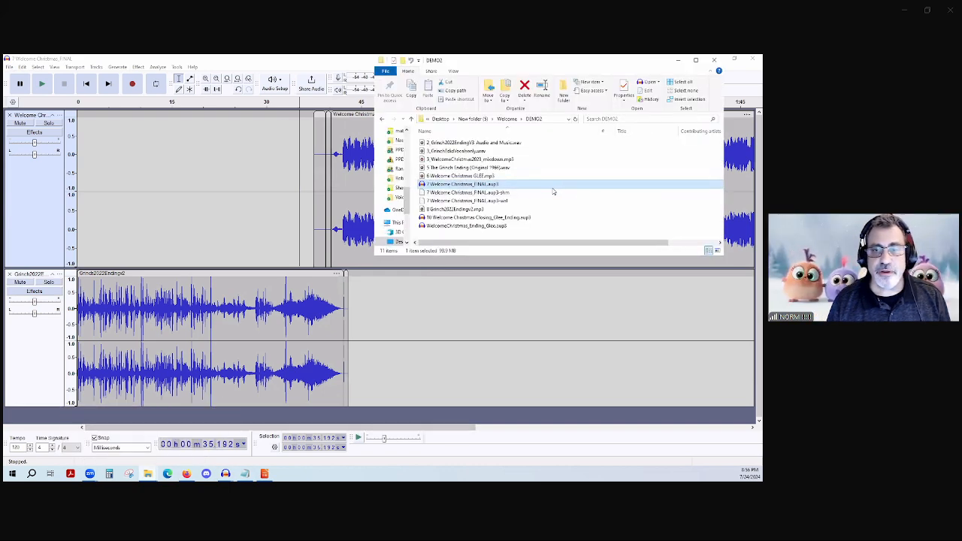
click(493, 218)
double_click(493, 218)
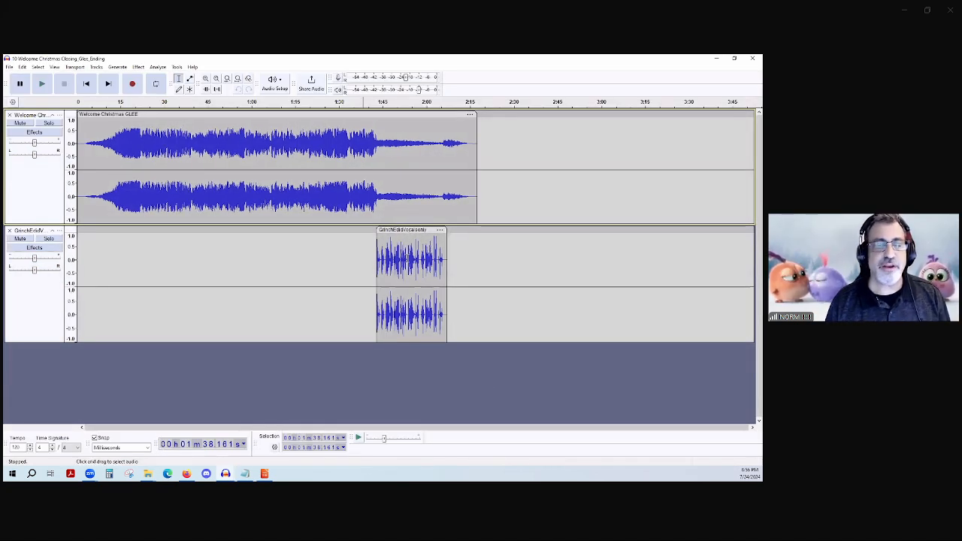
Listen to the closing project from about 1 min 33.8 s into the Grinch vocals, raising the playback level slightly
click(365, 204)
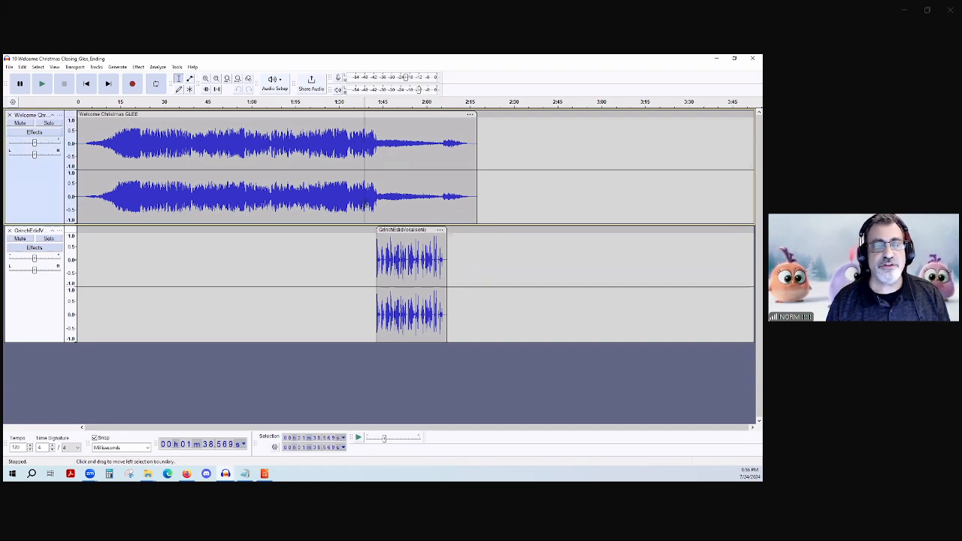
click(350, 201)
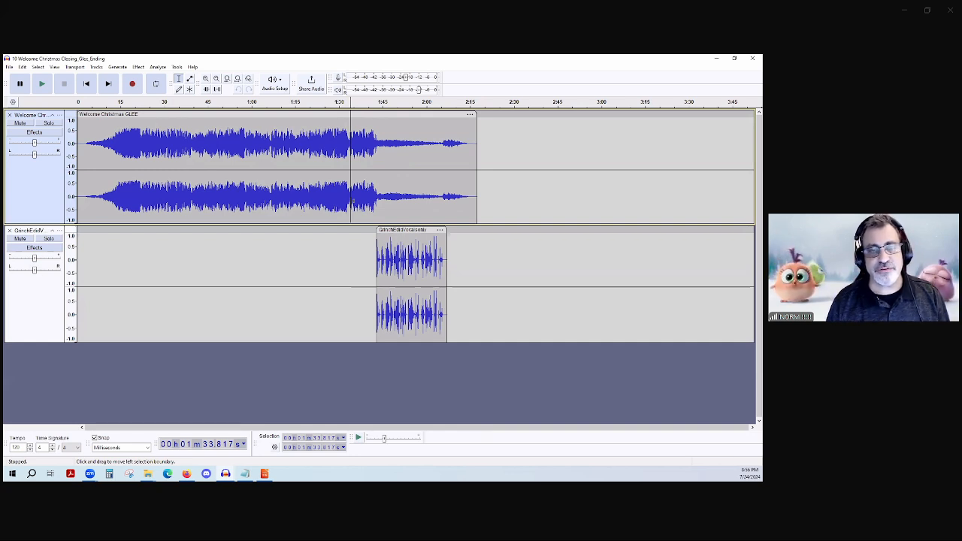
key(space)
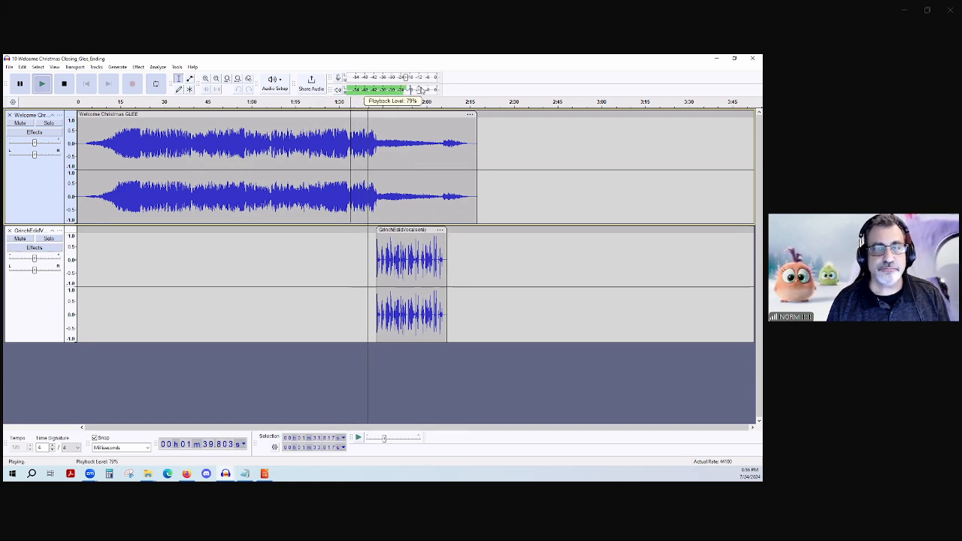
drag(422, 91, 425, 91)
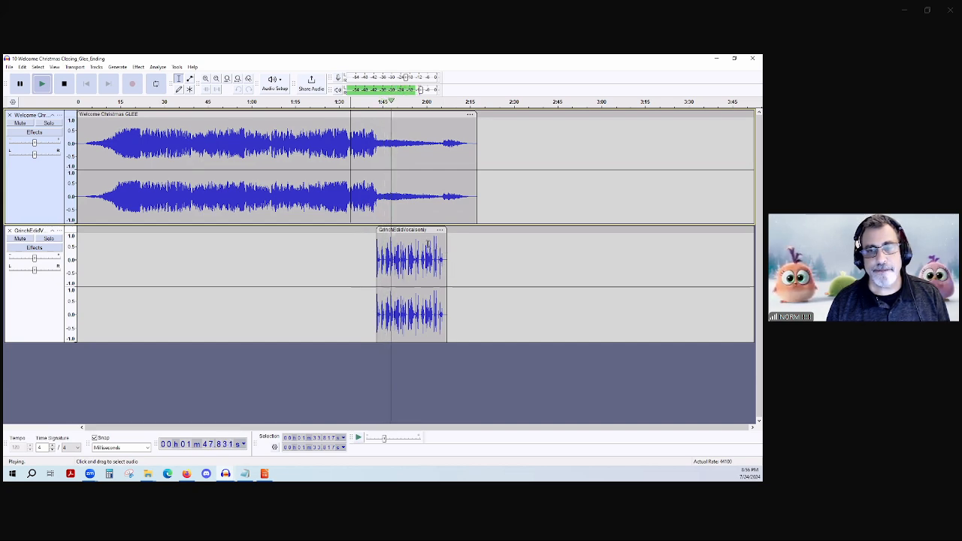
key(space)
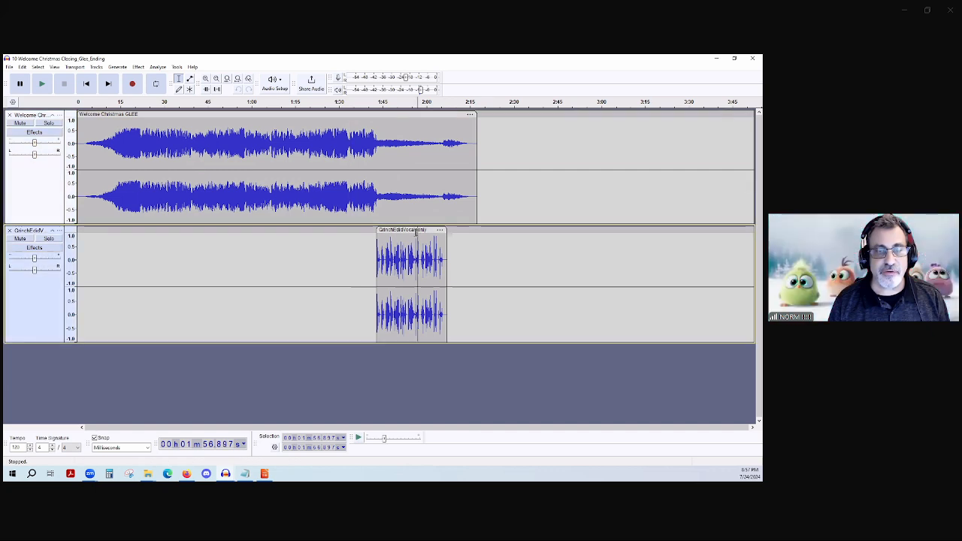
Move the Grinch vocals-only clip earlier under the loud part of the song, and return it to the start of the quiet ending
click(417, 240)
drag(414, 231, 337, 229)
click(297, 256)
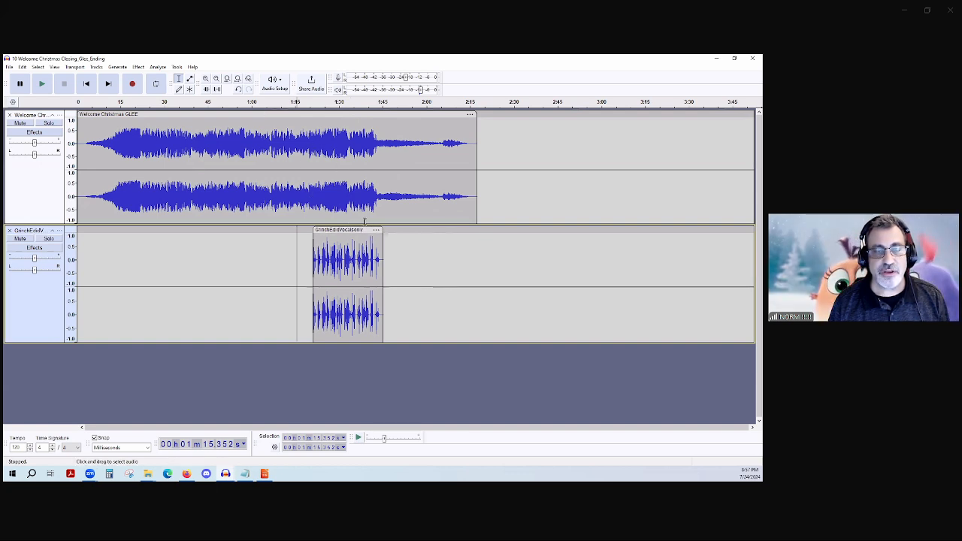
drag(366, 231, 428, 239)
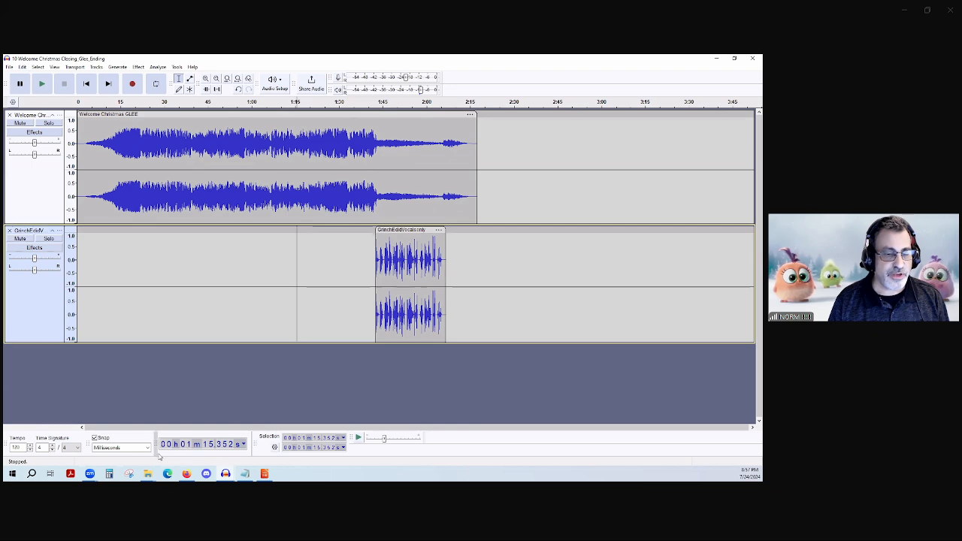
Close the 10 Welcome Christmas Closing_Glee_Ending project without saving its changes
key(alt+Tab)
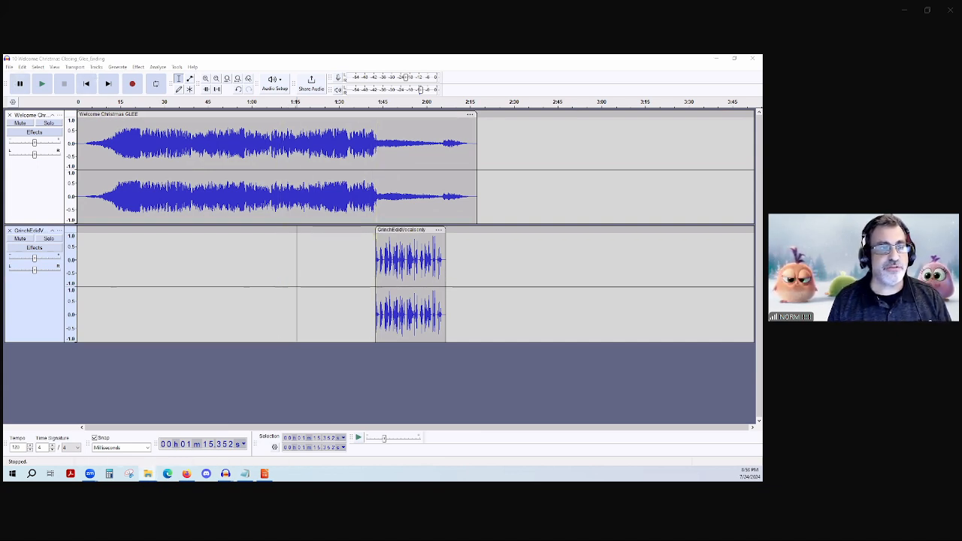
click(9, 69)
click(9, 69)
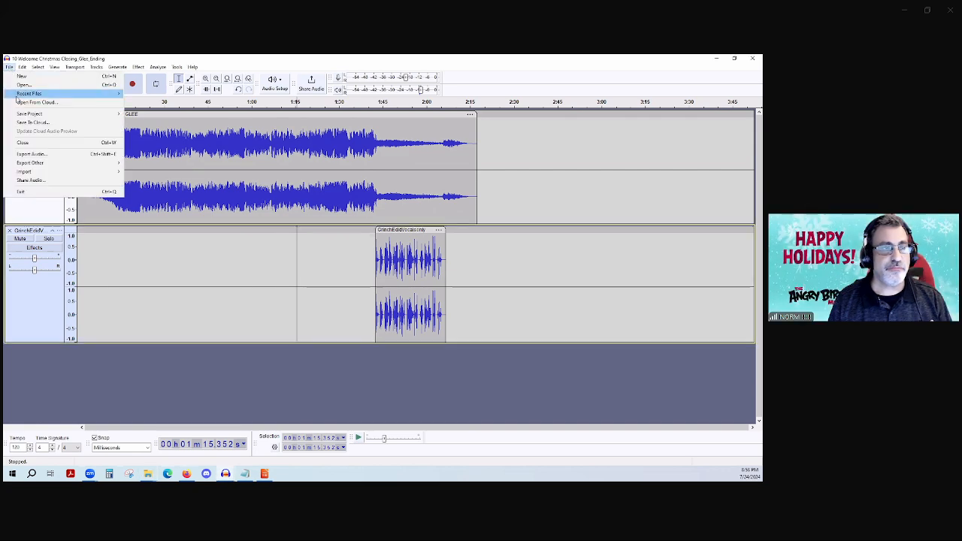
click(21, 143)
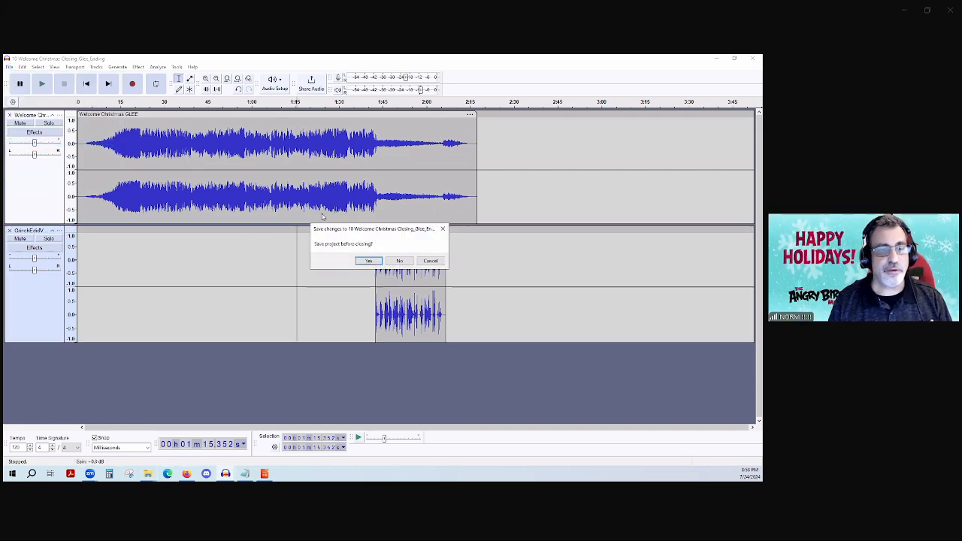
click(399, 261)
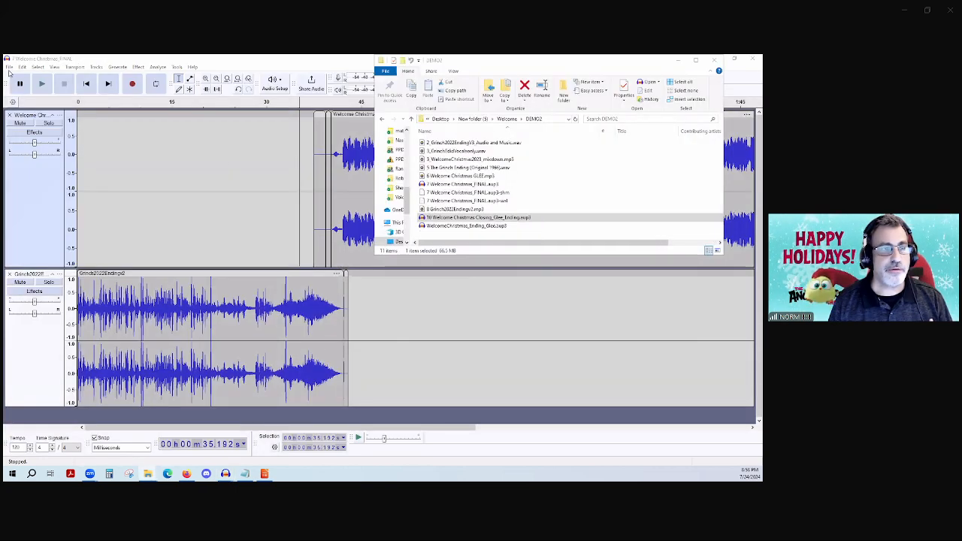
click(9, 67)
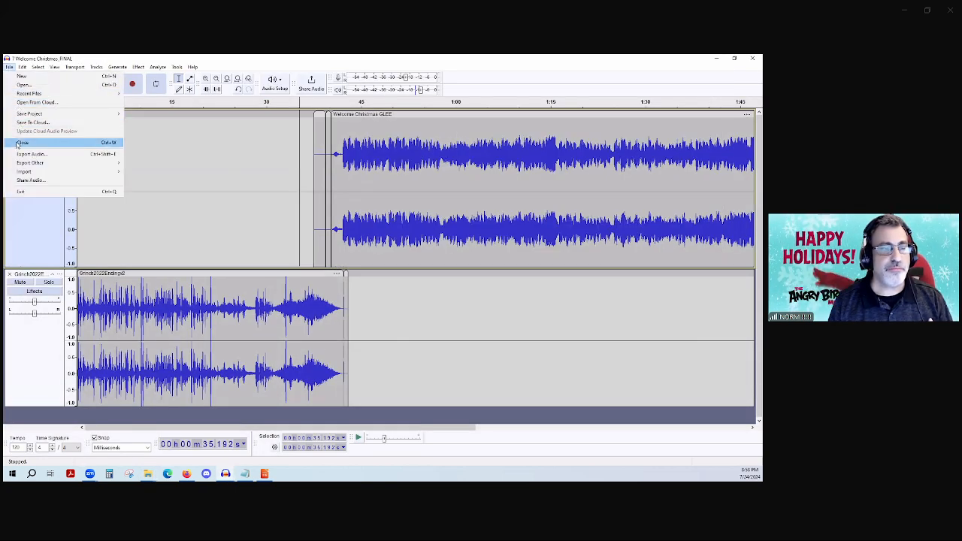
click(217, 127)
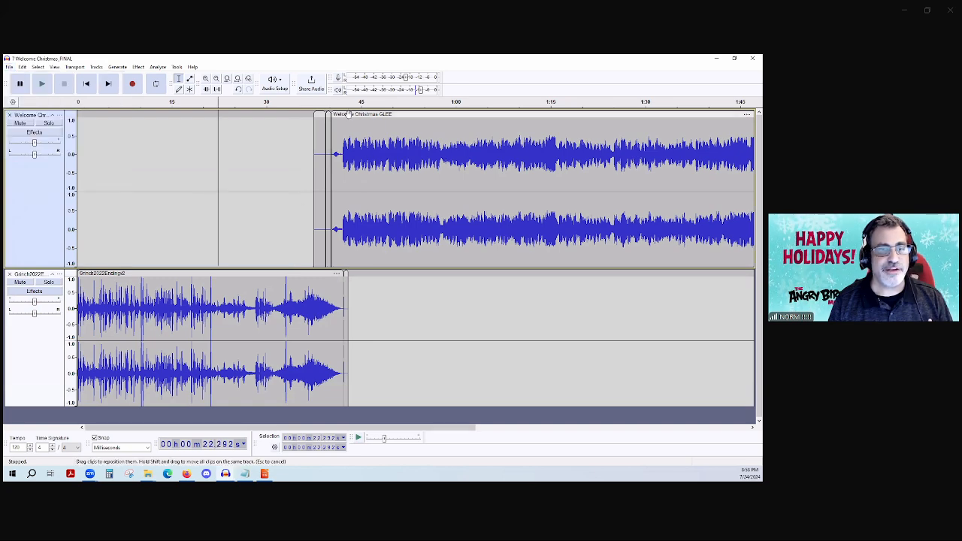
Delete the Welcome Christmas GLEE clip and the Grinch2022Endingv2 clip, and close the 7 Welcome Christmas_FINAL project
click(350, 113)
key(Delete)
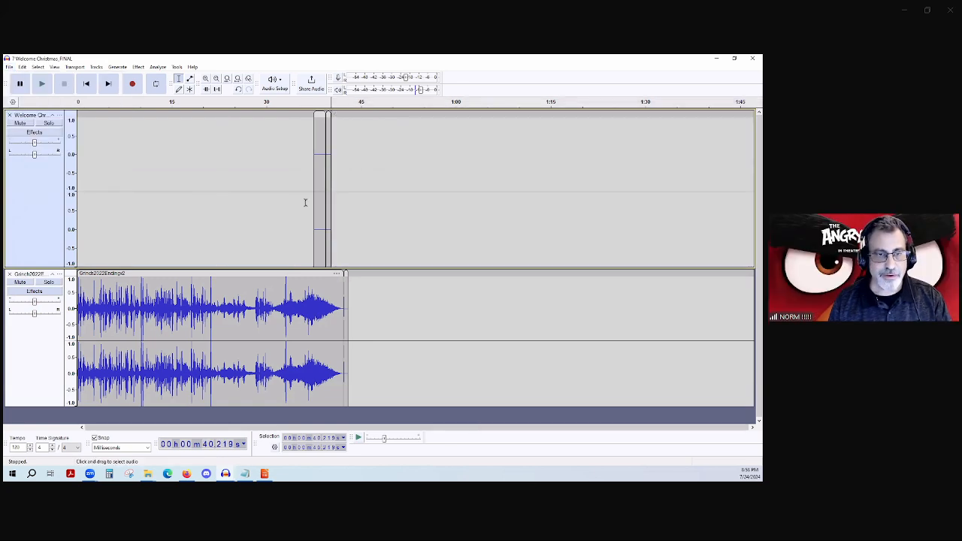
click(290, 272)
key(Delete)
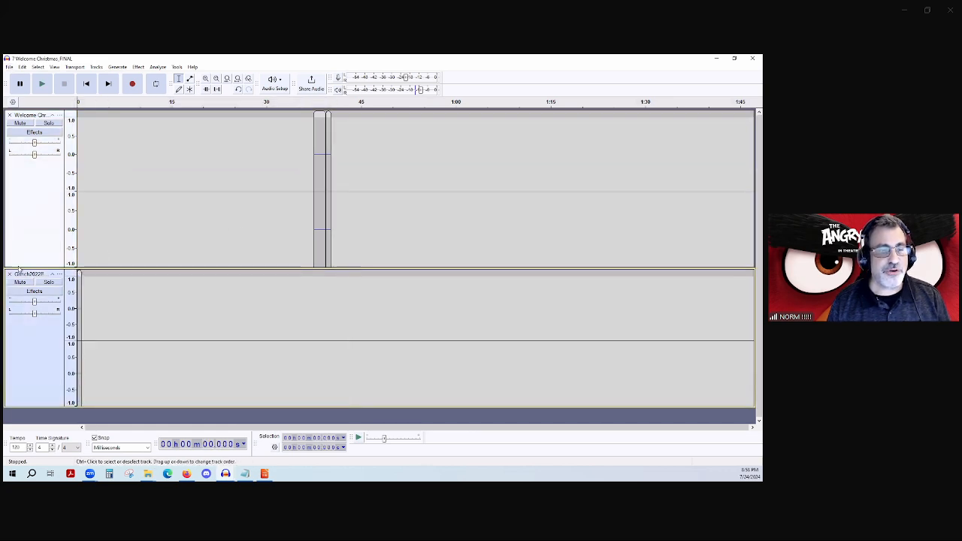
click(293, 150)
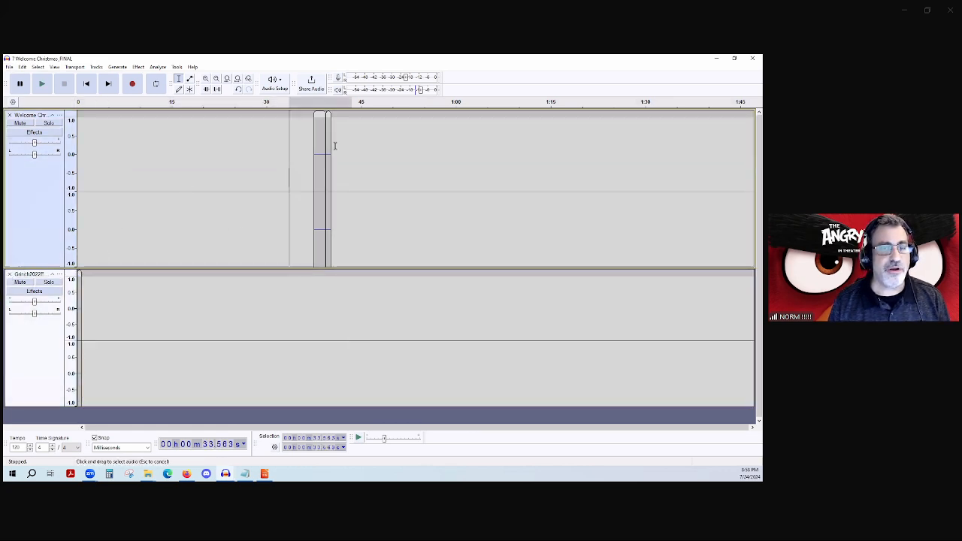
click(386, 148)
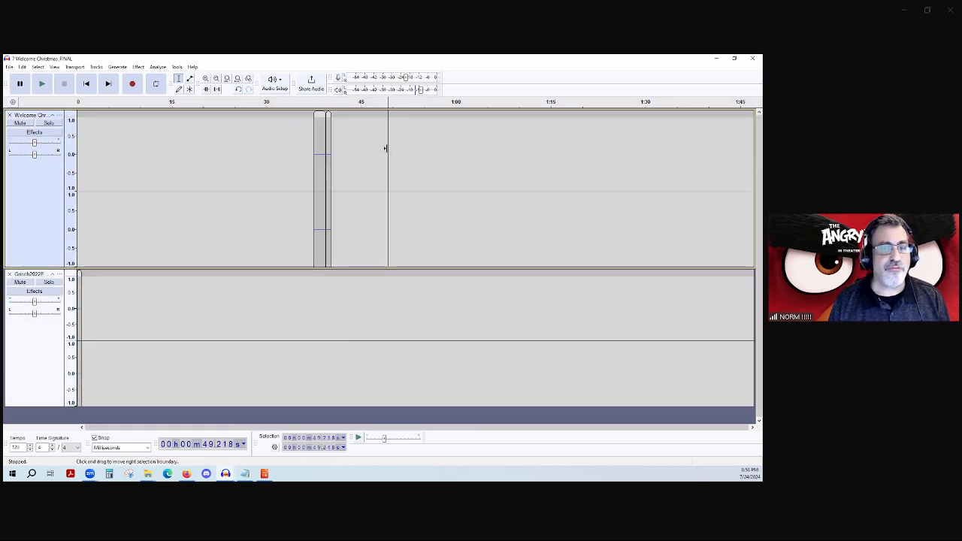
click(9, 66)
click(170, 175)
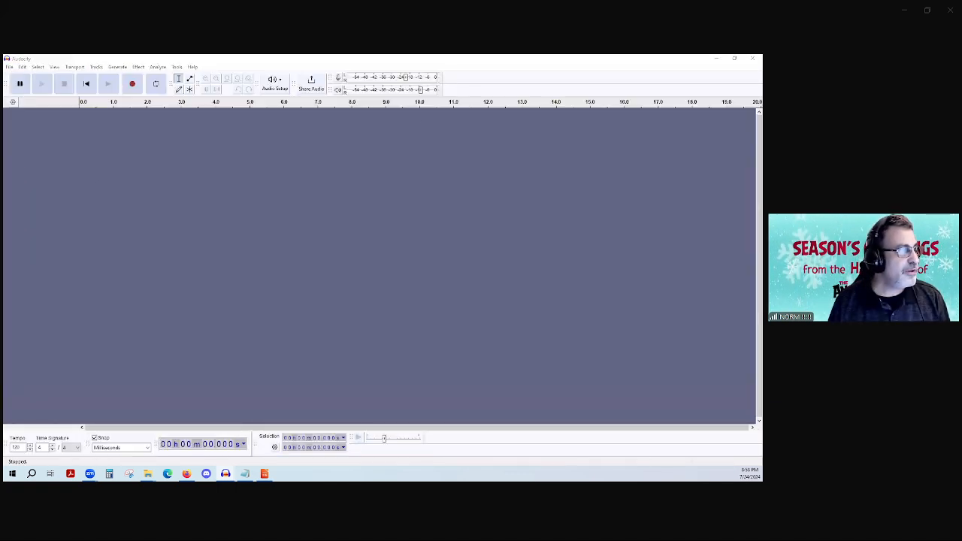
Import Brenda Lee - Rockin- around the Christmas tree.mp3 from the AUDIO folder into the empty project
click(148, 474)
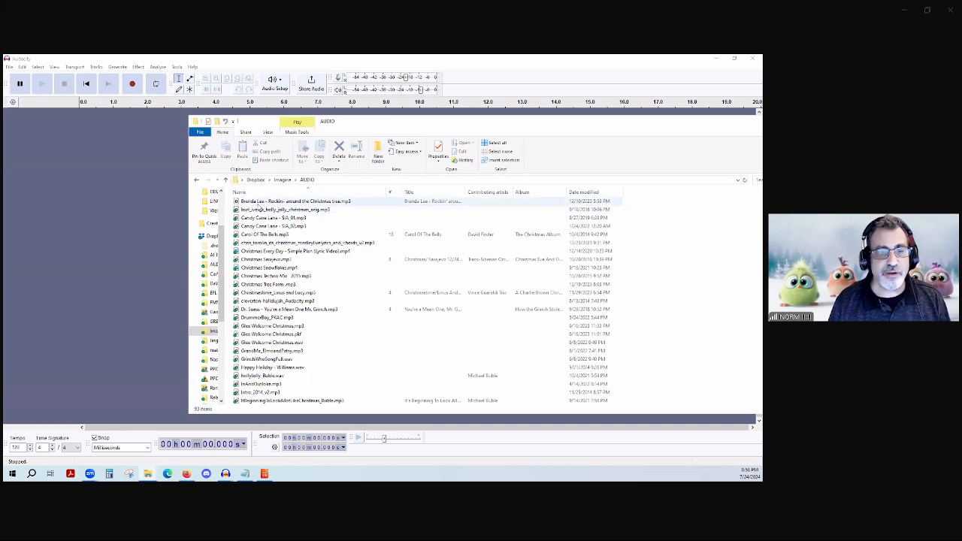
click(257, 202)
drag(257, 201, 46, 165)
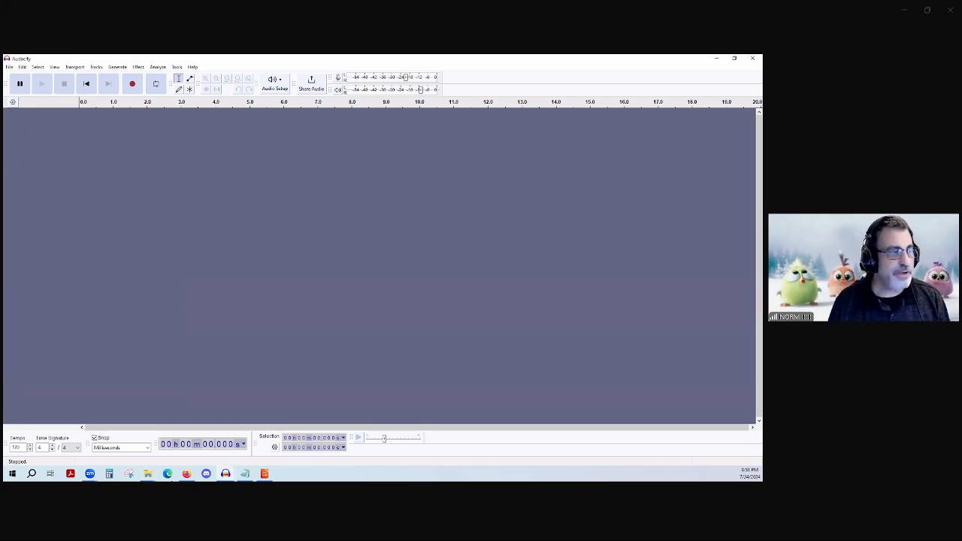
Import Candy Cane Lane - SIA_01.mp3 from the AUDIO folder as a second track below the Brenda Lee song
click(148, 473)
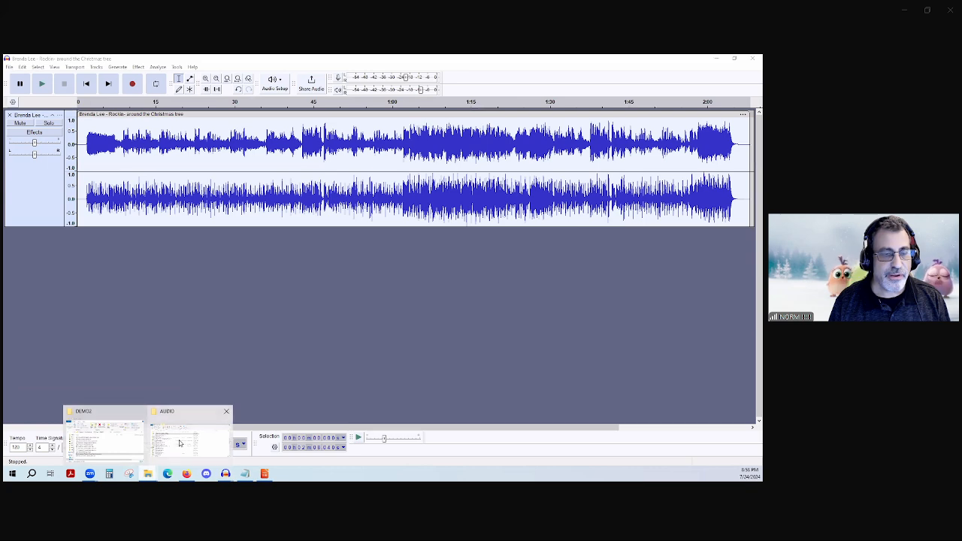
click(159, 442)
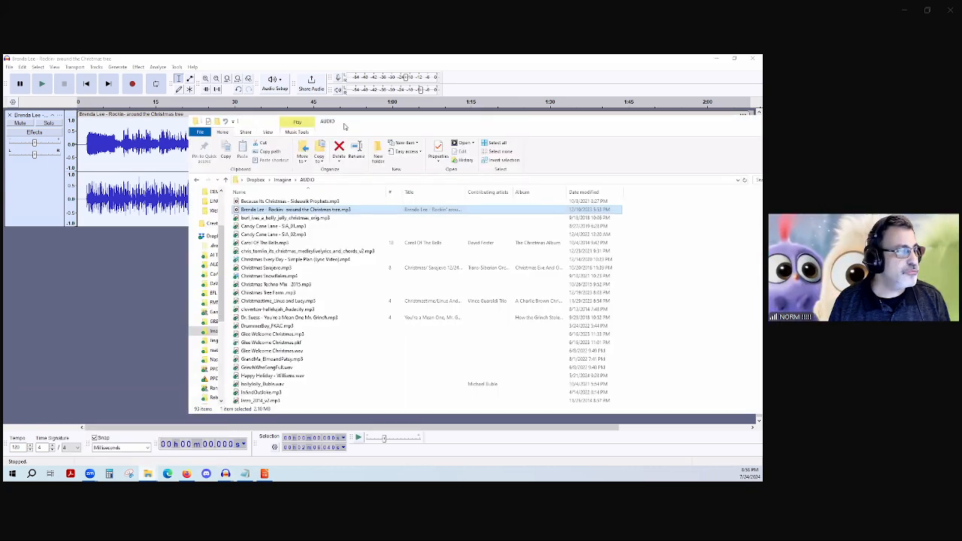
drag(345, 126, 3, 131)
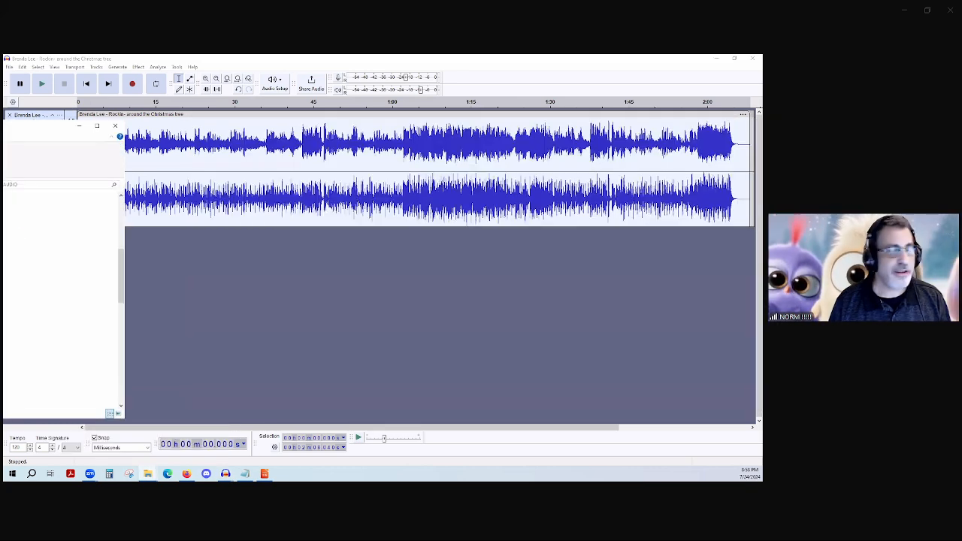
drag(234, 246, 168, 265)
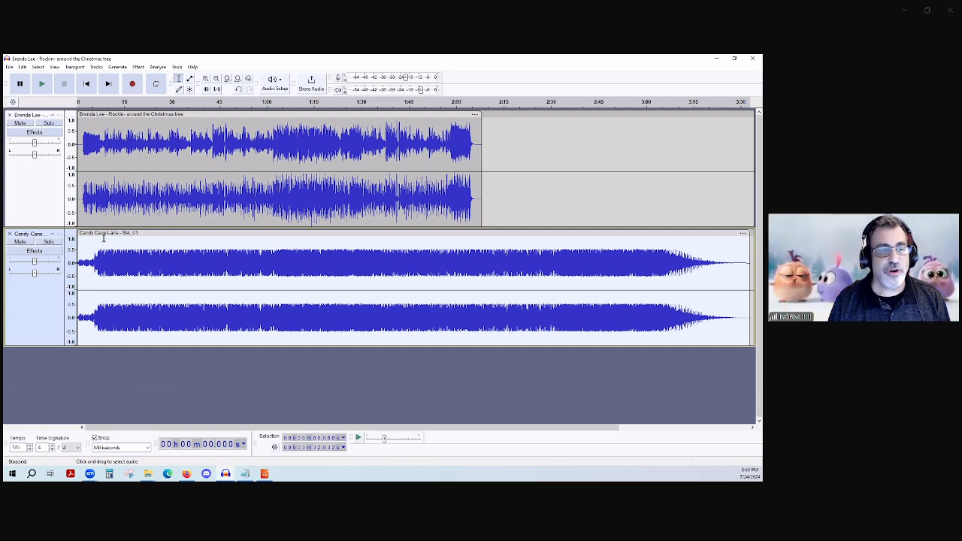
Move the Candy Cane Lane clip to start at about 2 min 6.9 s, near the end of the Brenda Lee song
drag(373, 230, 495, 246)
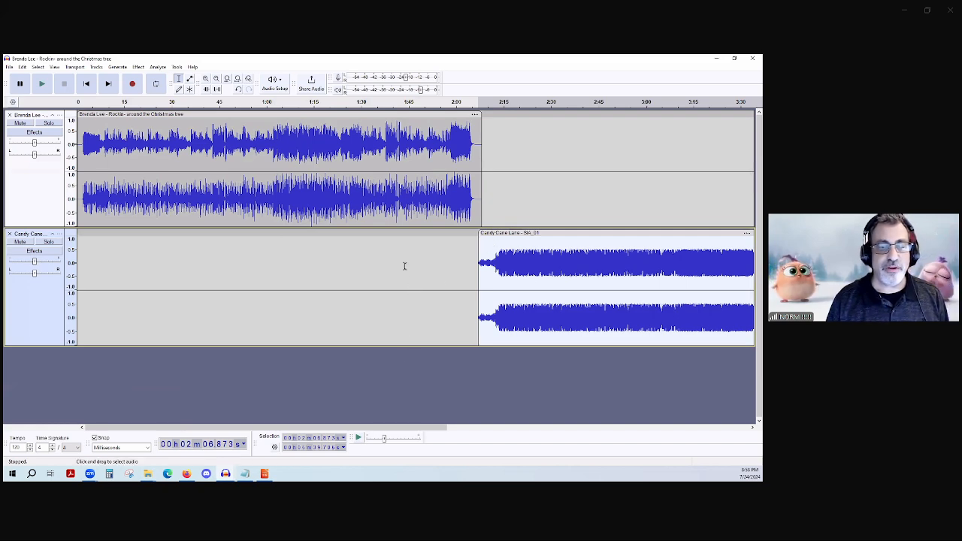
ctrl+scroll(404, 271, down, 2)
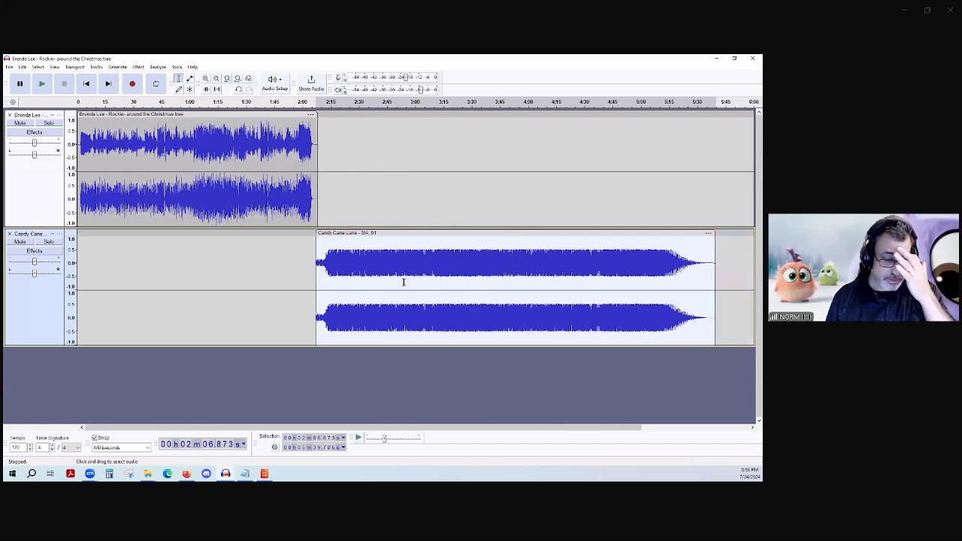
ctrl+scroll(417, 295, up, 2)
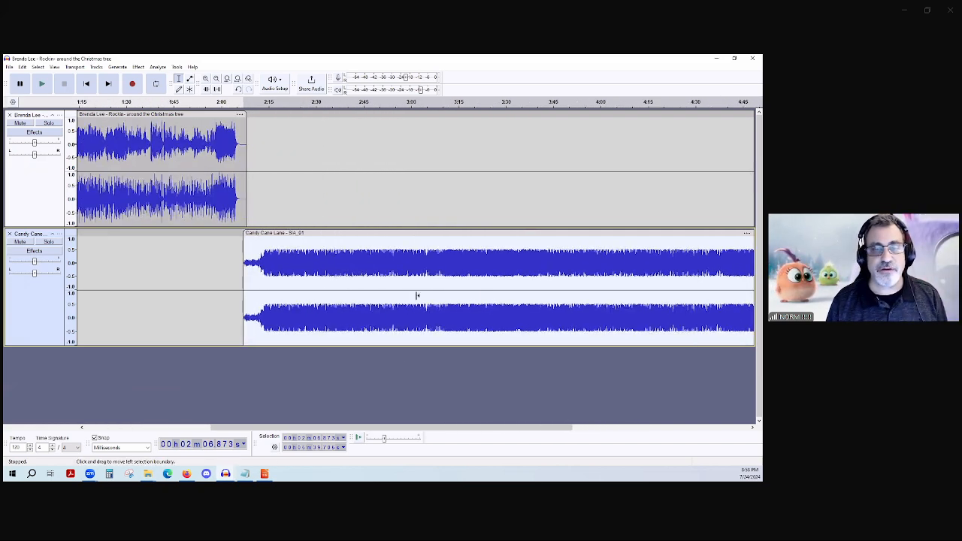
ctrl+scroll(406, 286, up, 1)
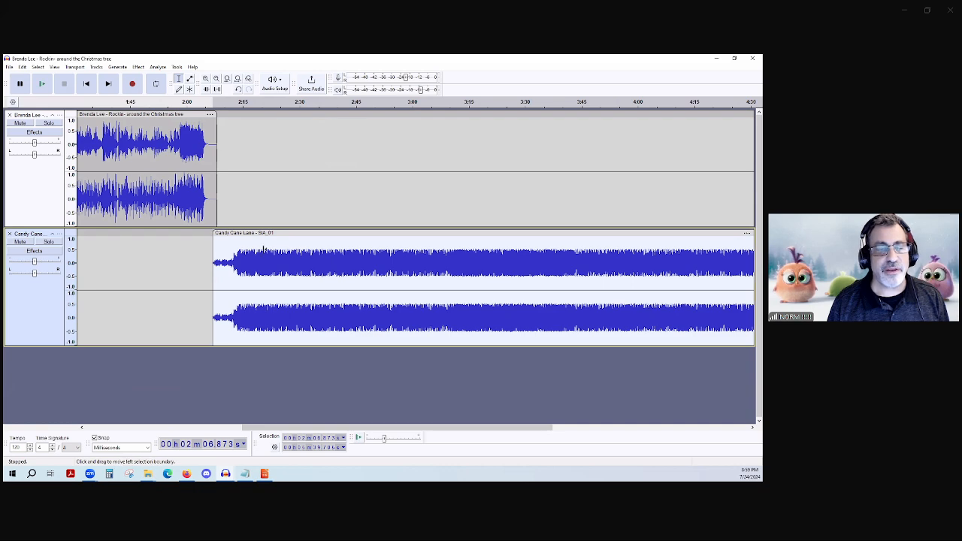
scroll(244, 259, down, 5)
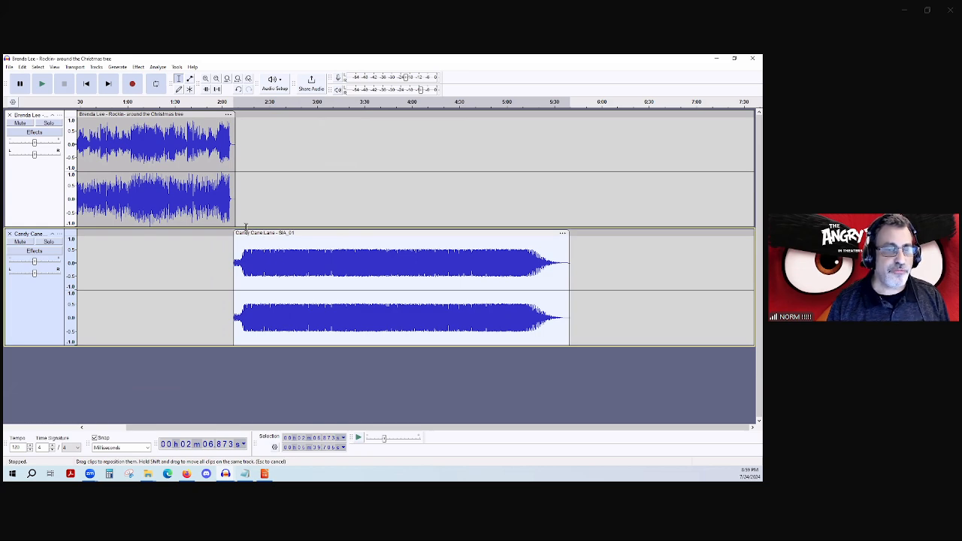
Listen to the transition between the two songs, playing from about 2 min 0.1 s
click(208, 138)
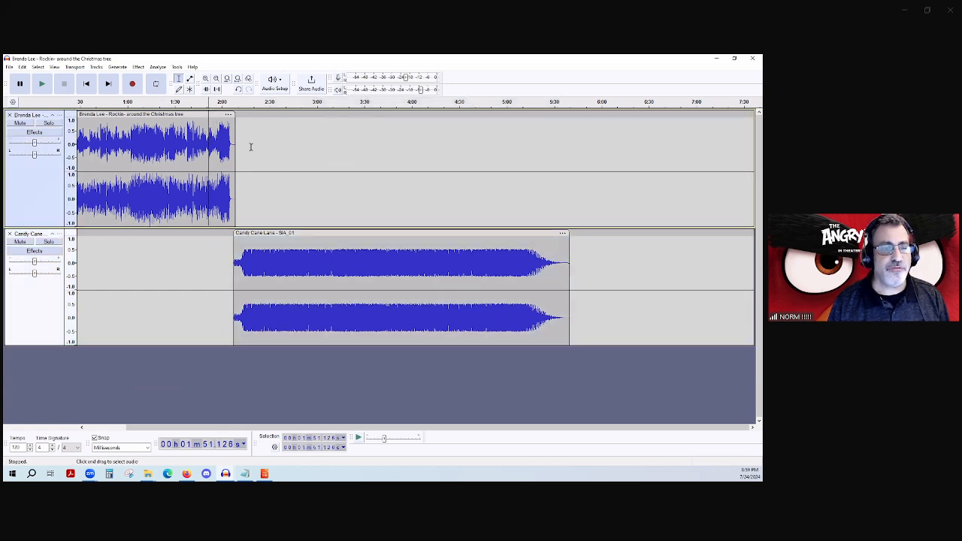
click(223, 179)
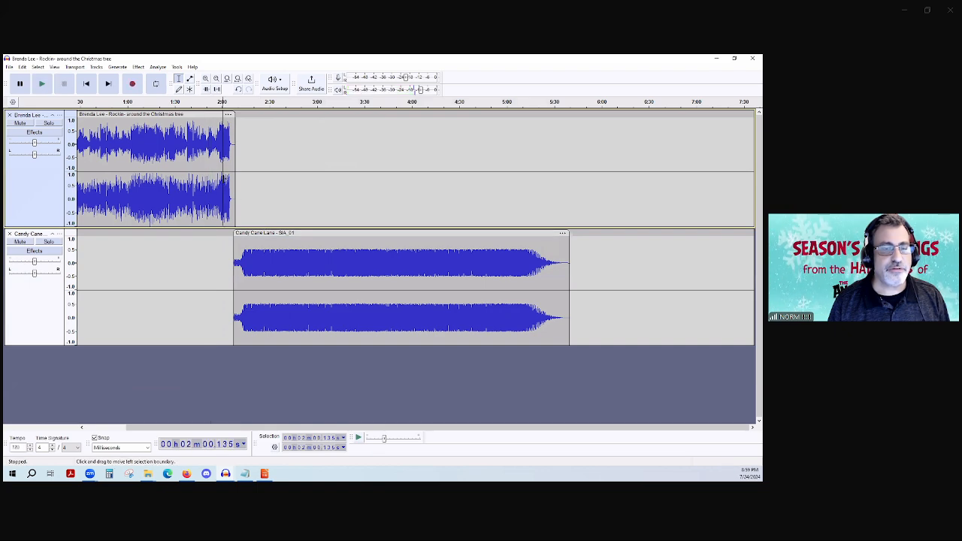
key(space)
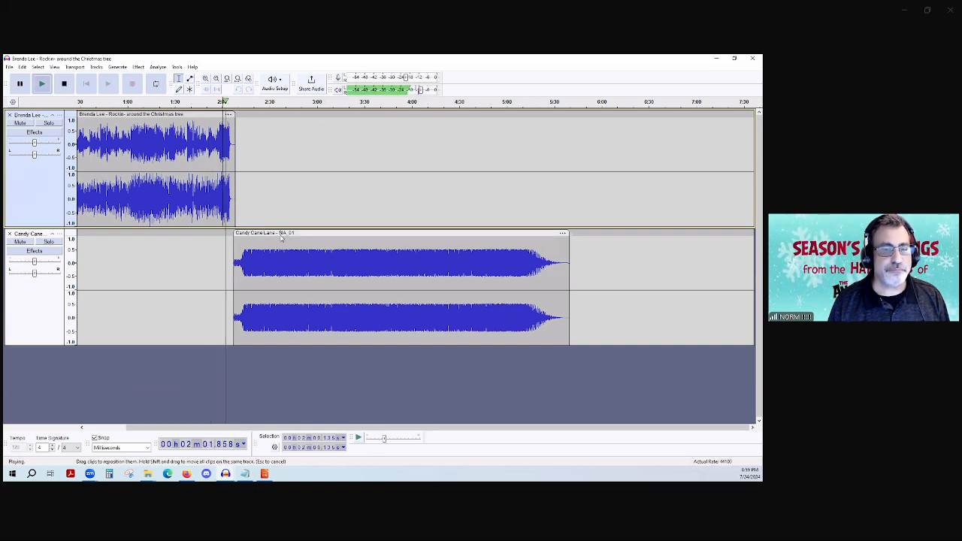
click(280, 235)
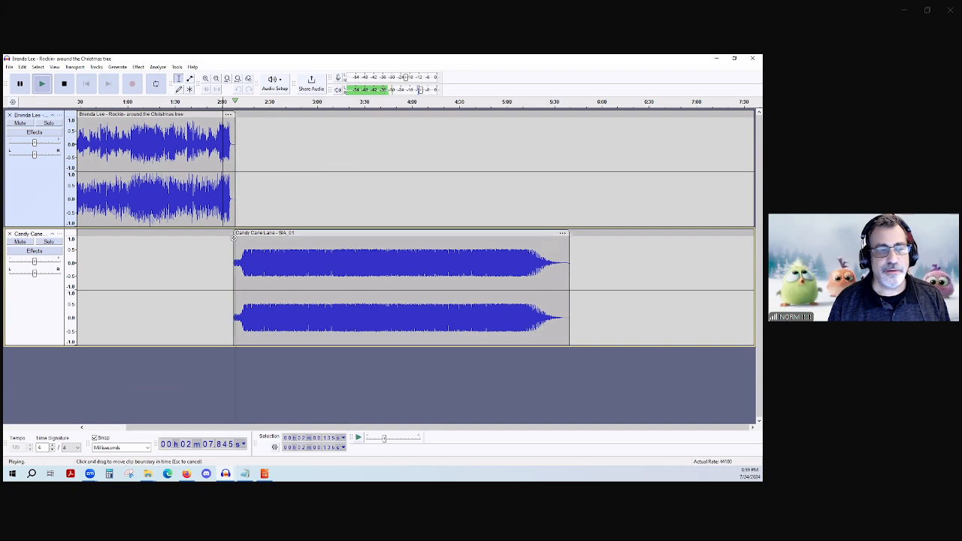
key(space)
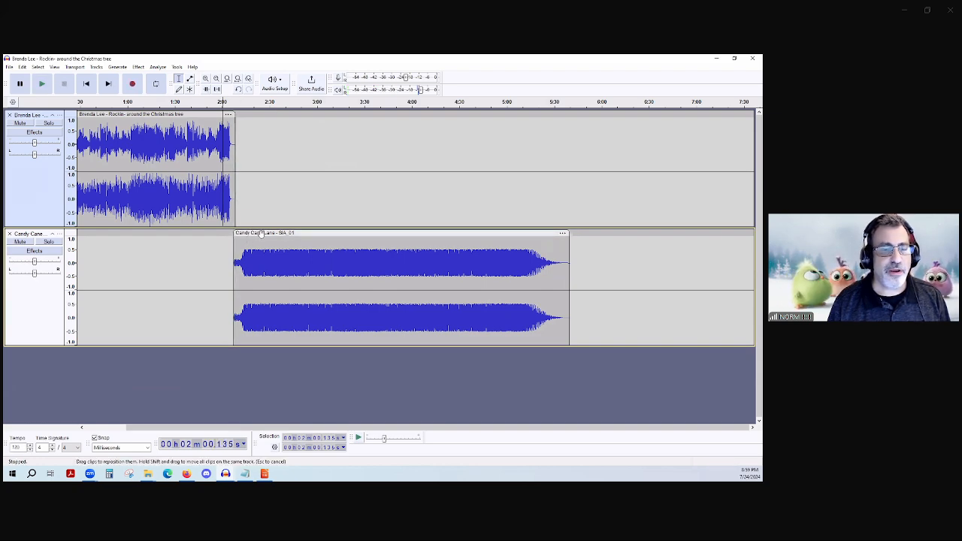
Move the Candy Cane Lane clip earlier to overlap the Brenda Lee ending, and listen from about 1 min 58.9 s
drag(261, 233, 252, 233)
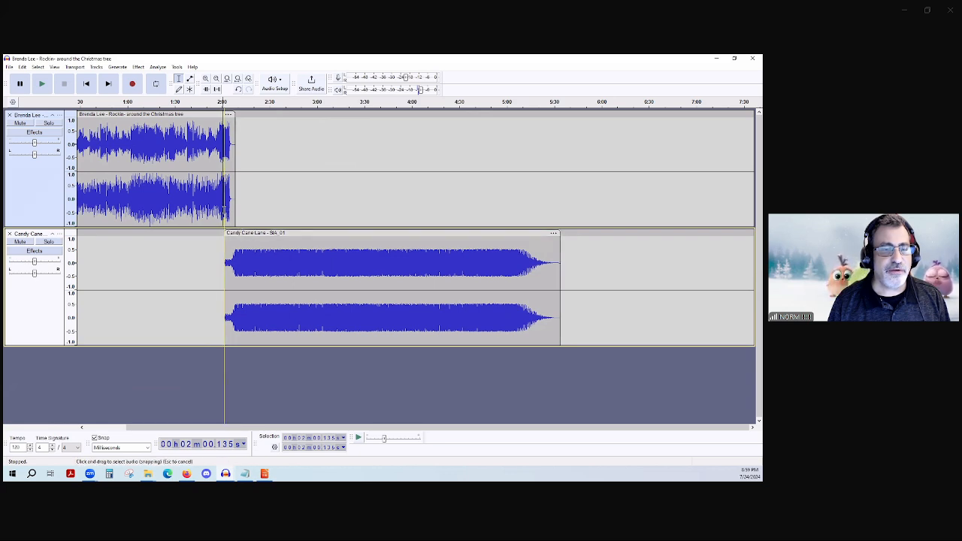
click(222, 203)
key(space)
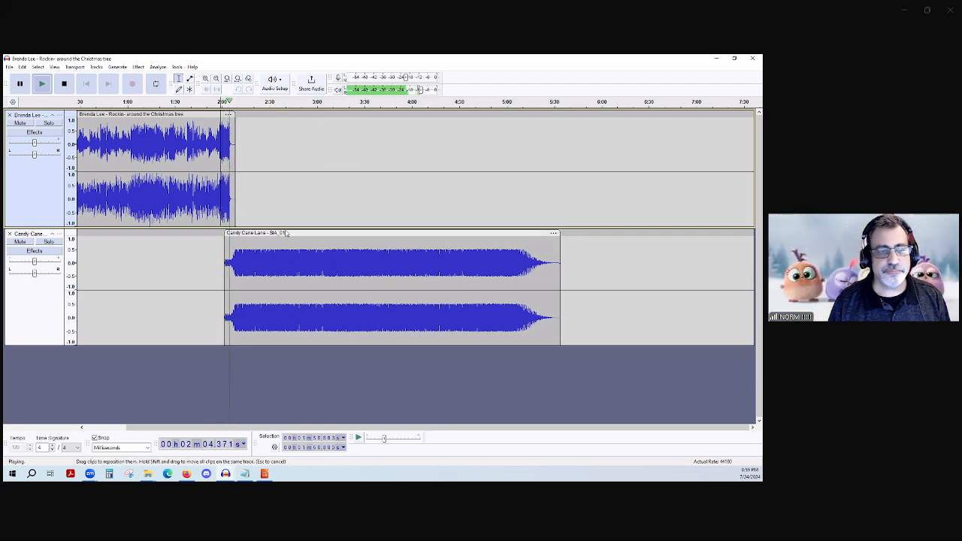
key(space)
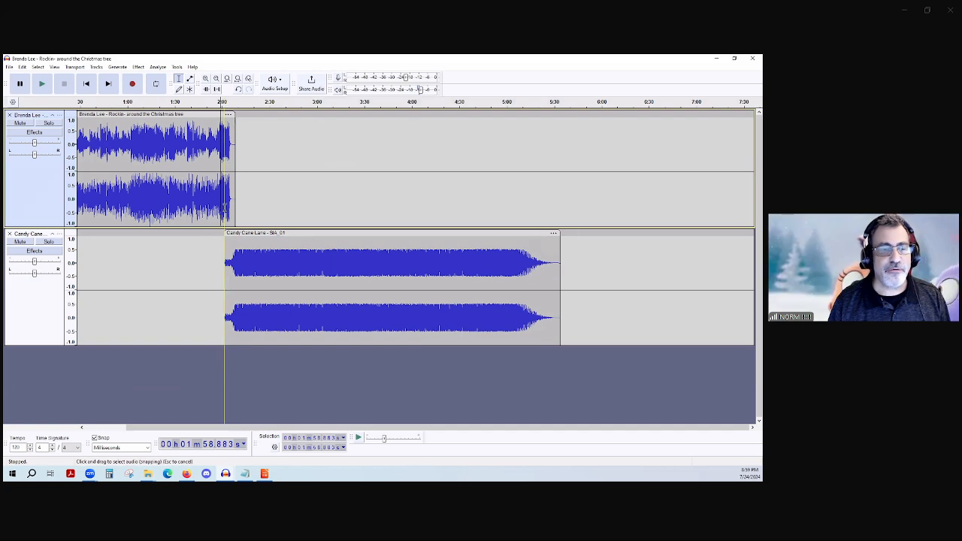
Mark the overlapping section across both tracks, and move the Candy Cane Lane clip into the first track directly after the Brenda Lee clip
drag(238, 284, 242, 312)
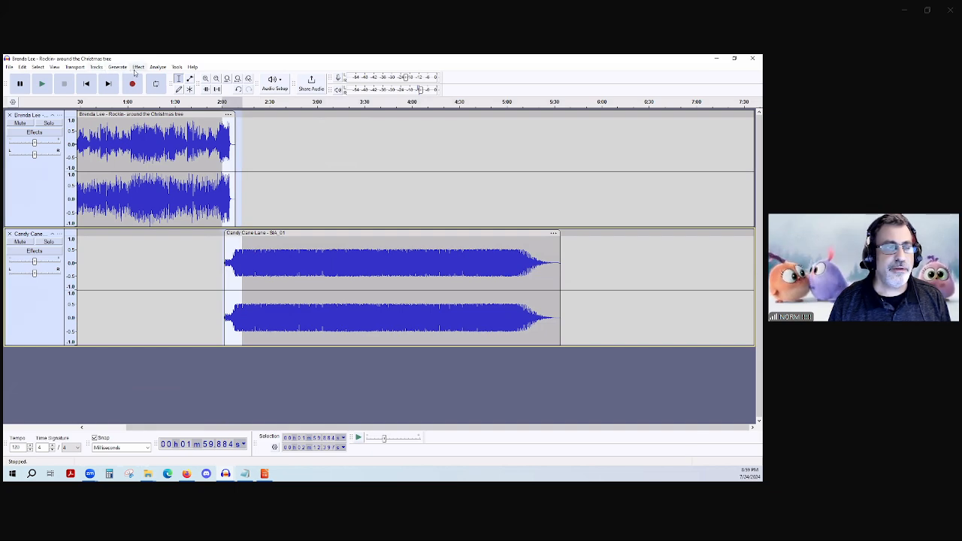
click(328, 248)
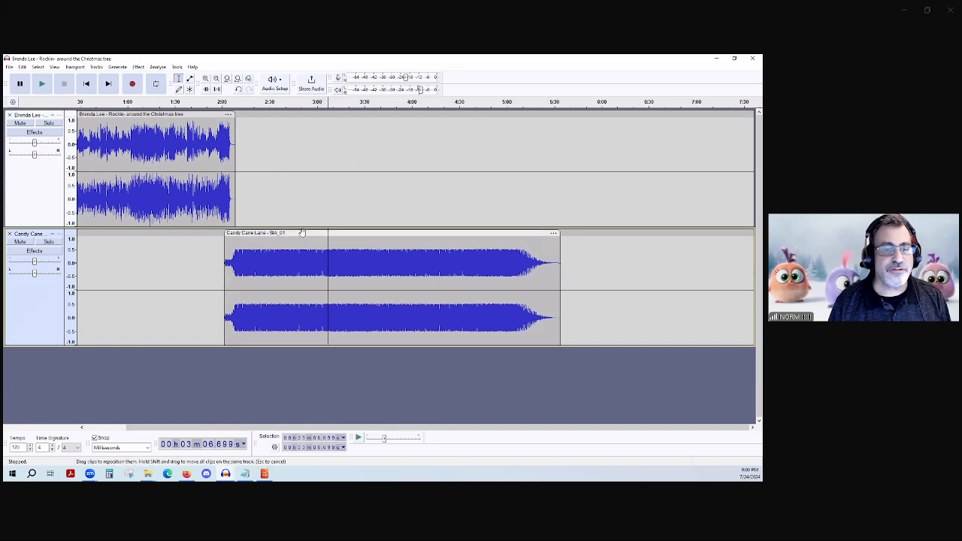
drag(308, 237, 279, 175)
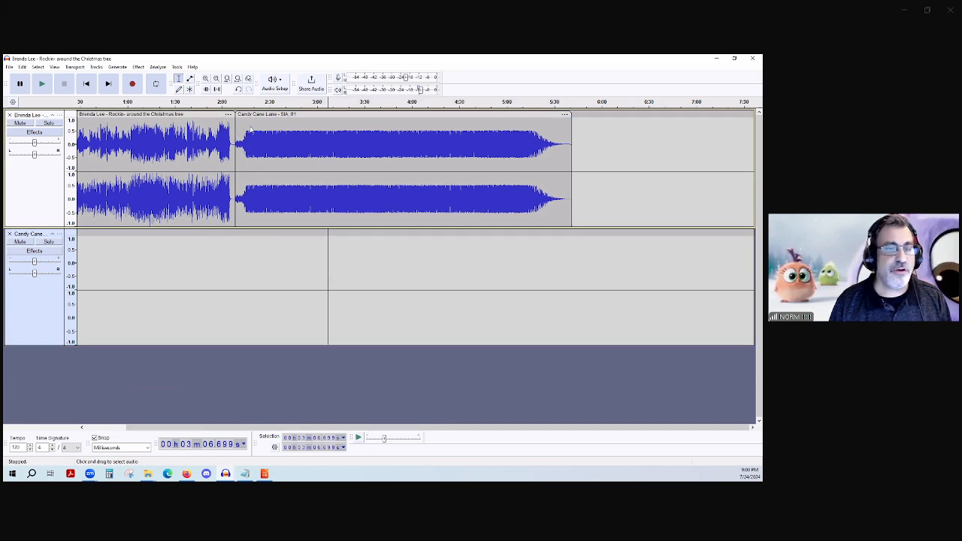
drag(259, 117, 236, 122)
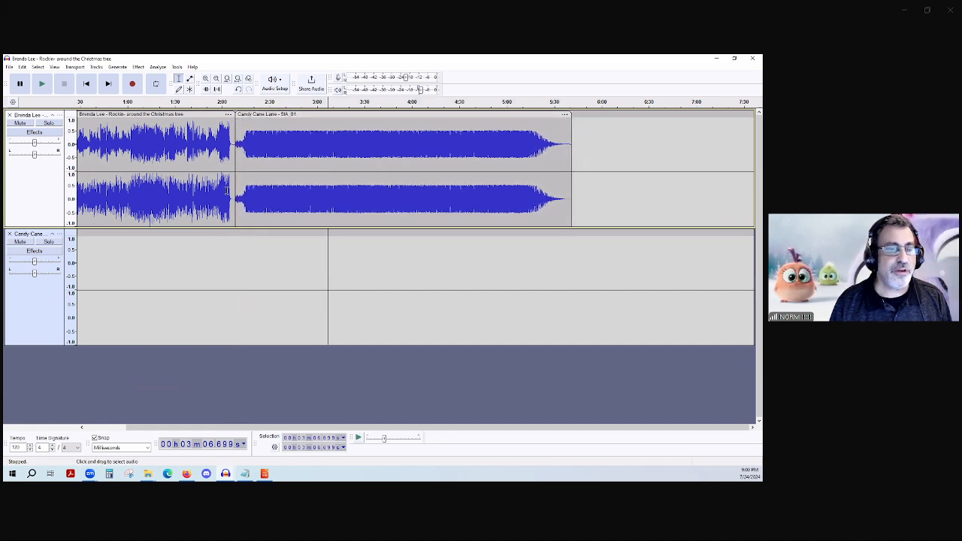
Cut the end of the Brenda Lee clip from 2 min 1.886 s to 2 min 7.392 s
drag(234, 182, 226, 183)
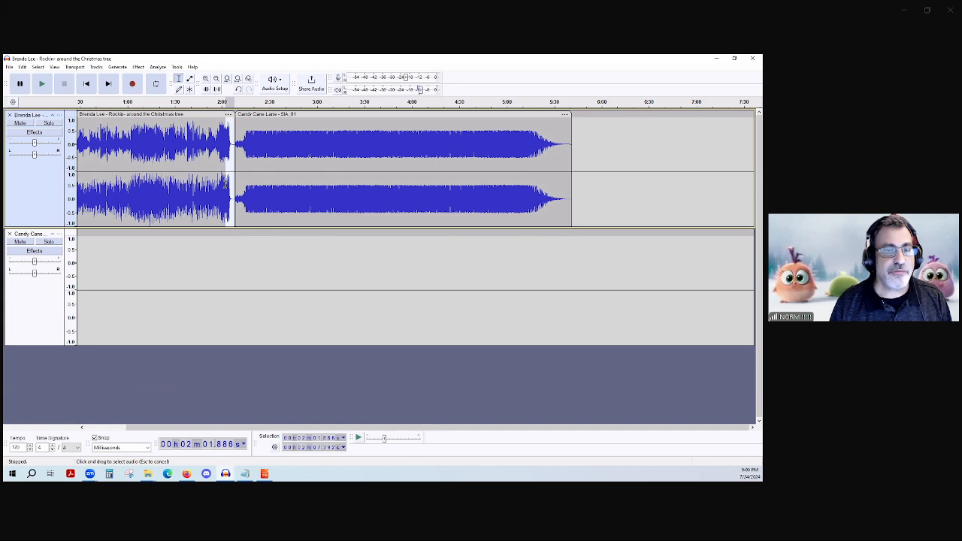
drag(226, 184, 225, 183)
right_click(227, 148)
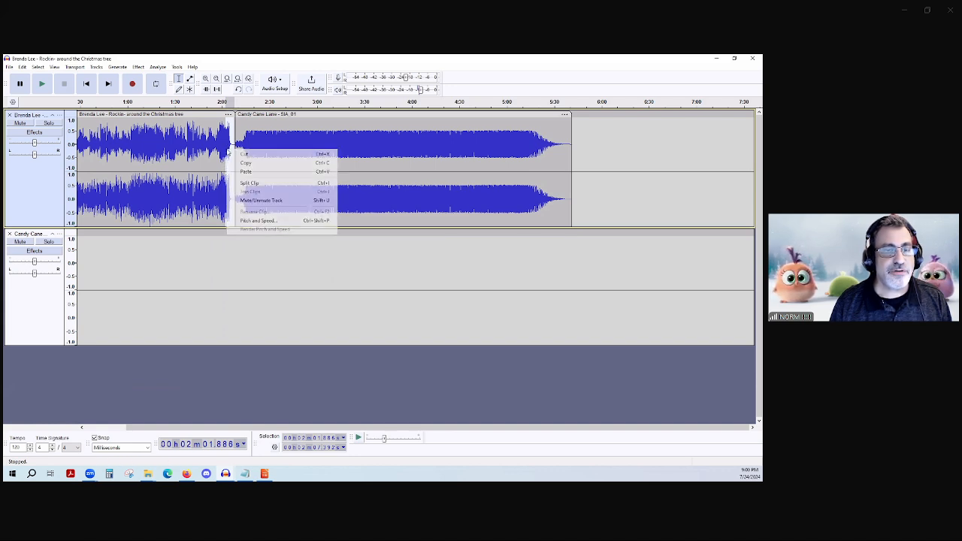
click(243, 154)
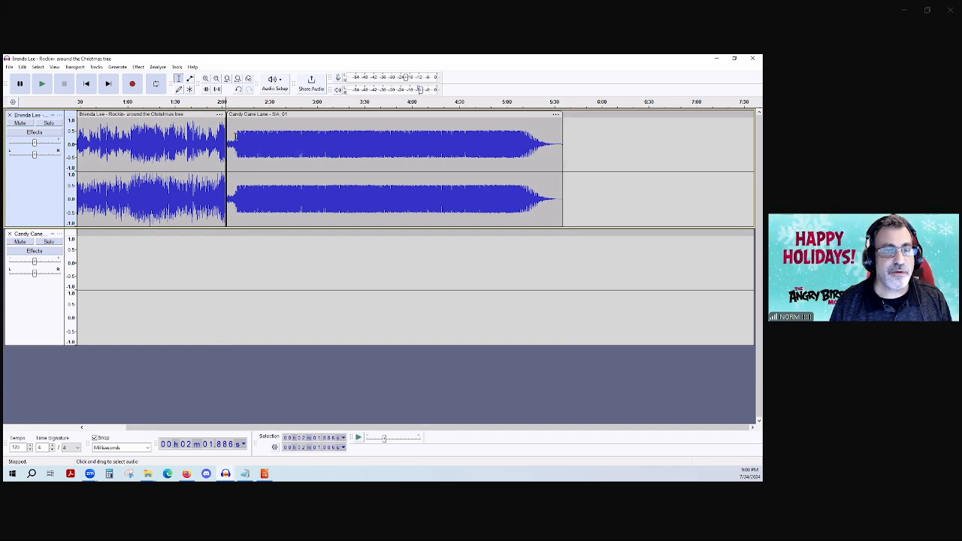
Select the join between the Brenda Lee and Candy Cane Lane clips from 1 min 58.883 s to 2 min 7.141 s and apply Crossfade Clips
drag(236, 136, 227, 137)
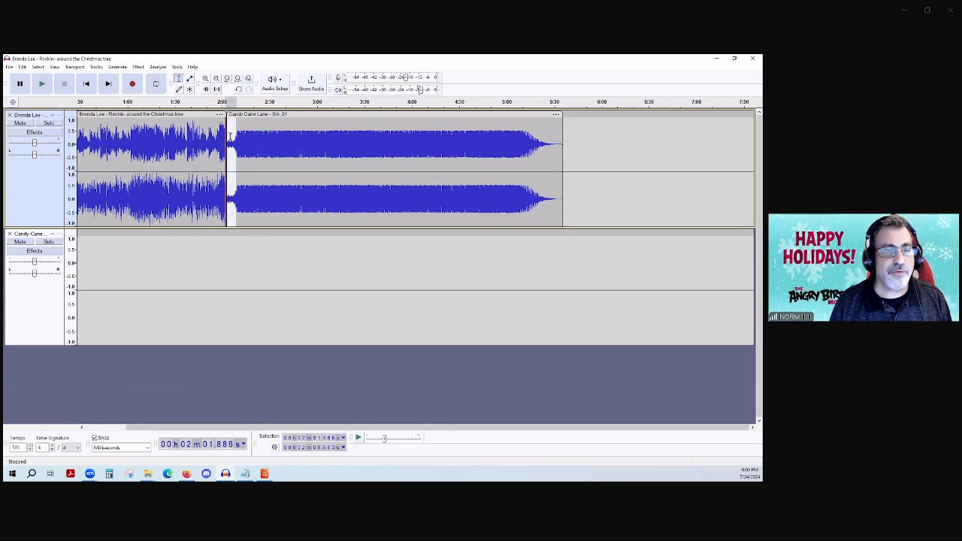
click(234, 133)
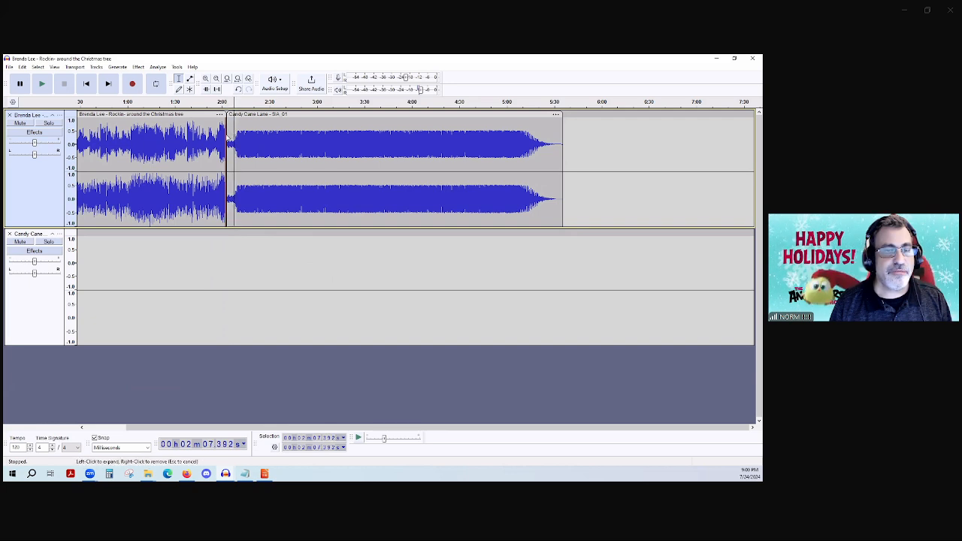
drag(218, 140, 227, 186)
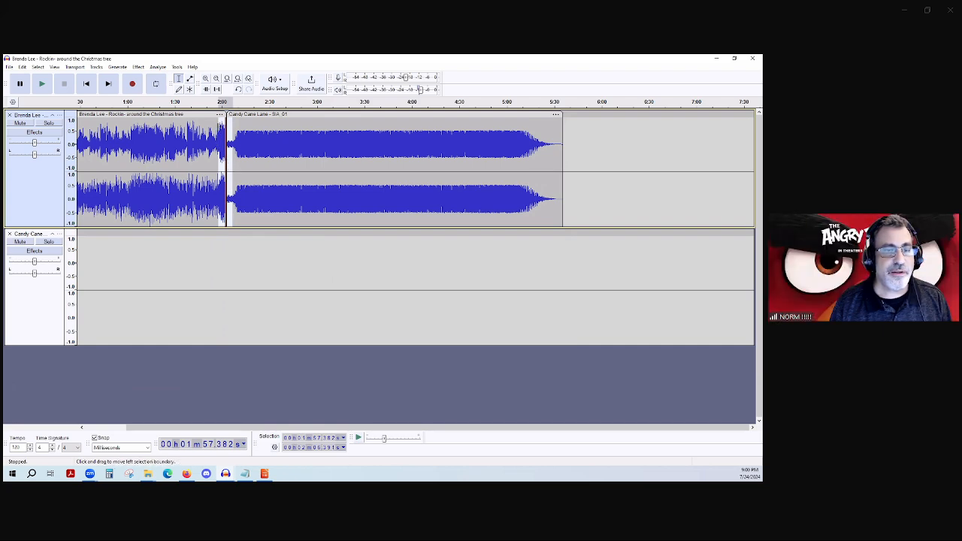
double_click(220, 124)
click(229, 126)
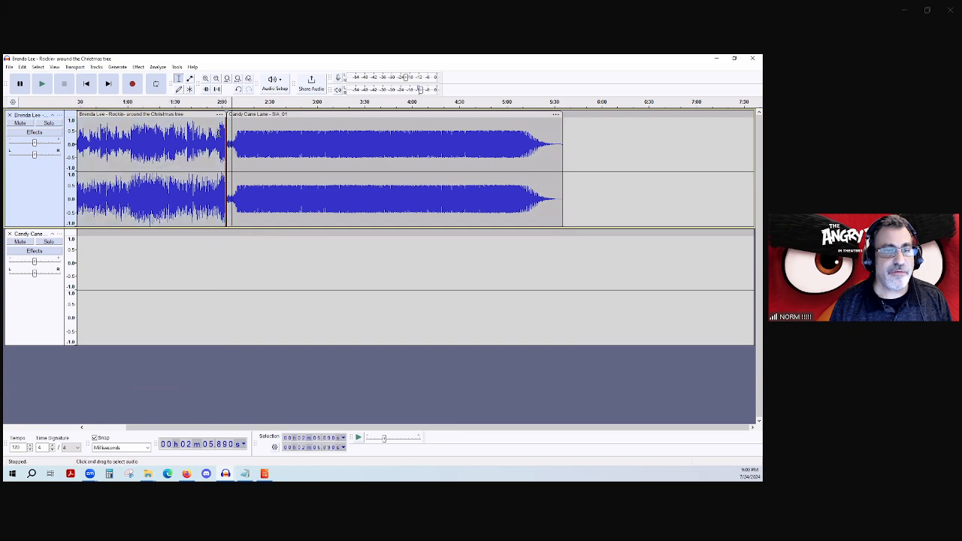
drag(220, 135, 234, 136)
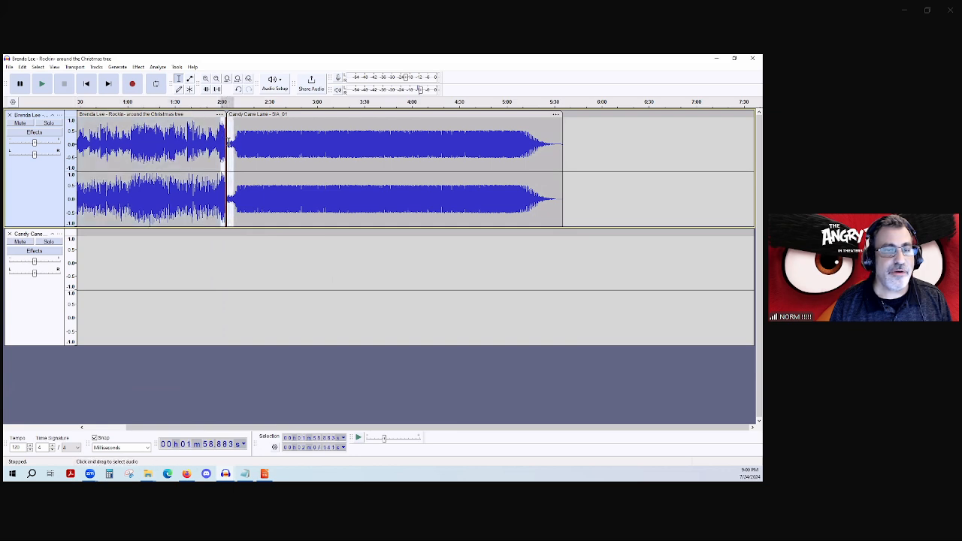
click(138, 67)
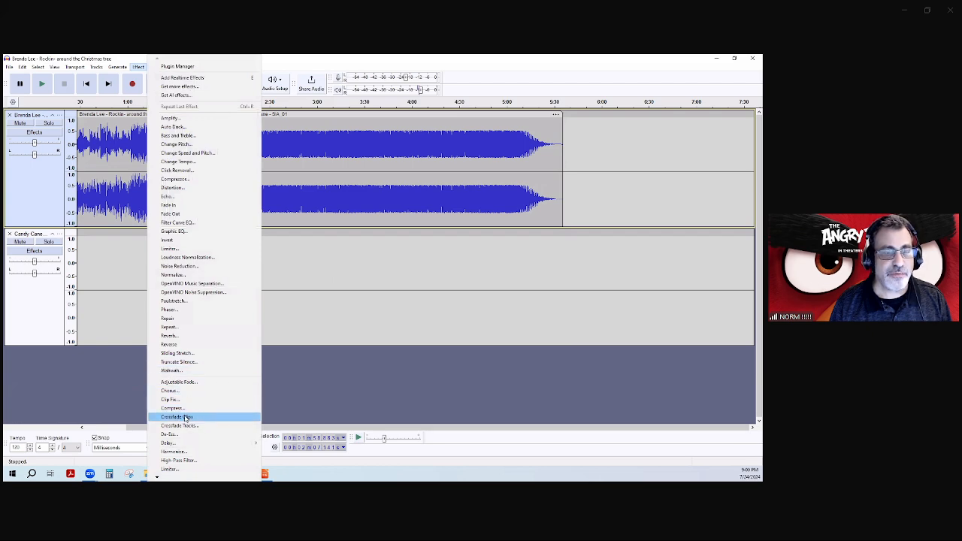
click(185, 416)
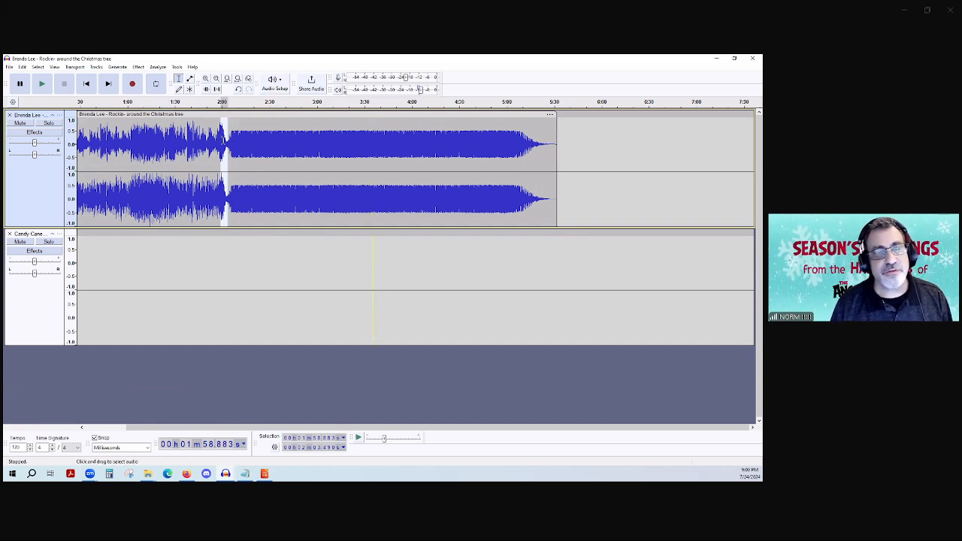
Listen to the crossfade from 2 min 0.635 s, and undo the edits until Candy Cane Lane is back on its own track
click(223, 140)
key(space)
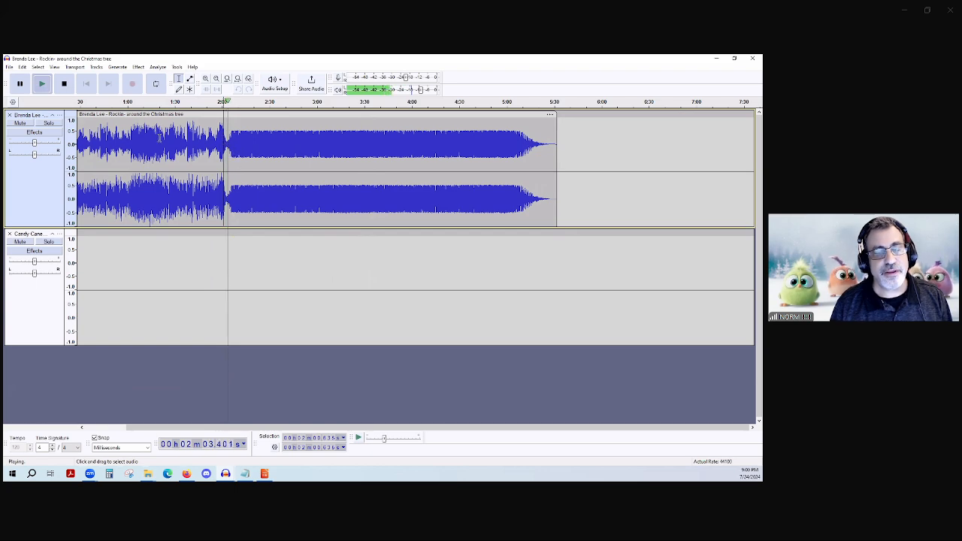
key(space)
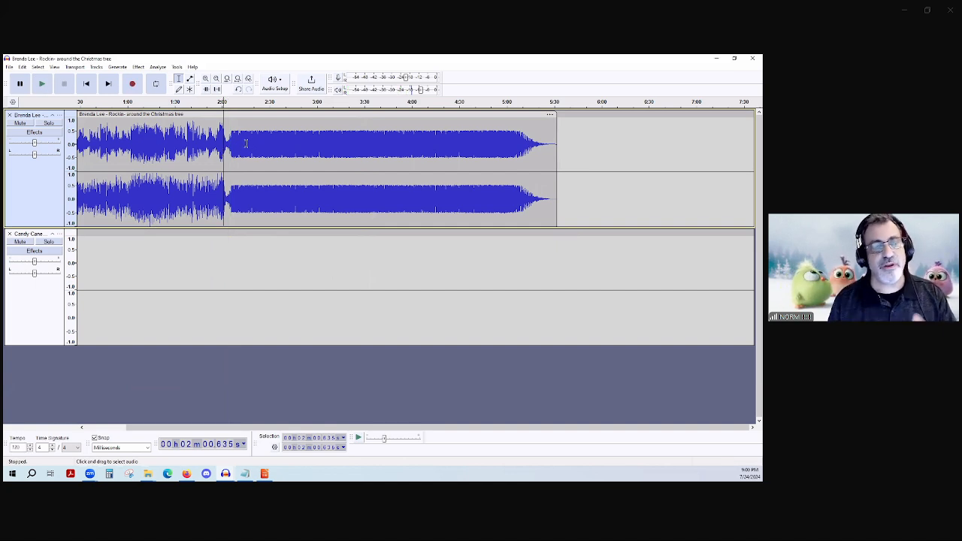
drag(251, 143, 243, 255)
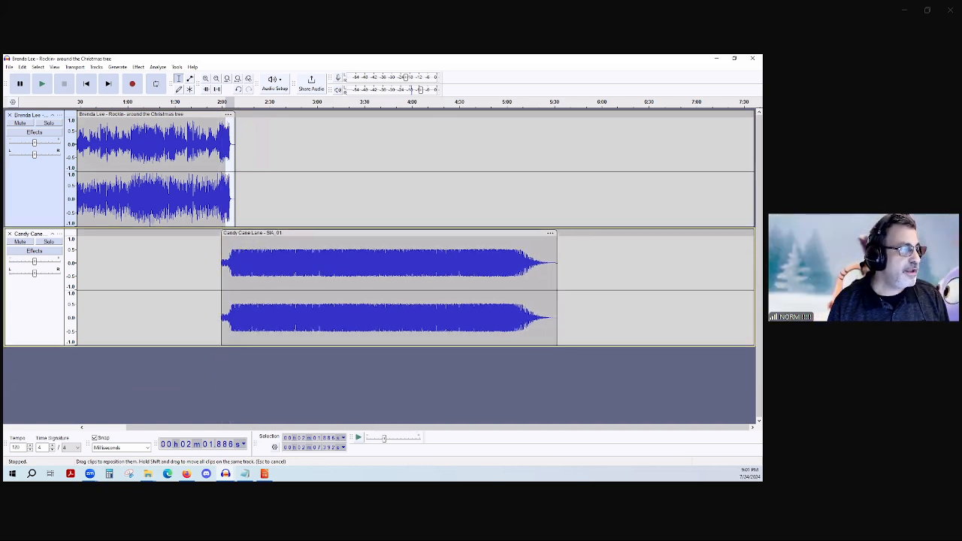
Add Carol Of The Bells as a third track and move its clip to about 5 min 16 s, overlapping the Candy Cane Lane ending
drag(522, 100, 530, 379)
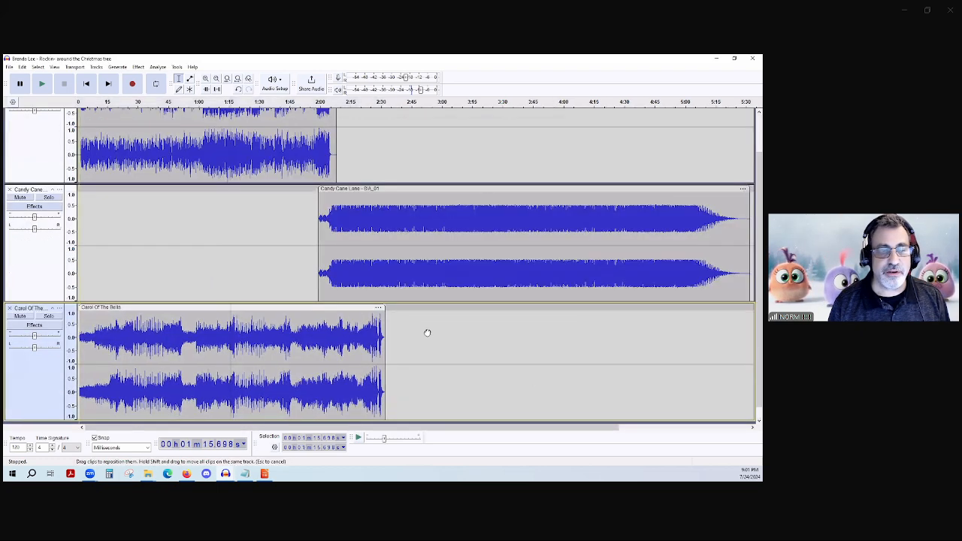
drag(225, 308, 697, 308)
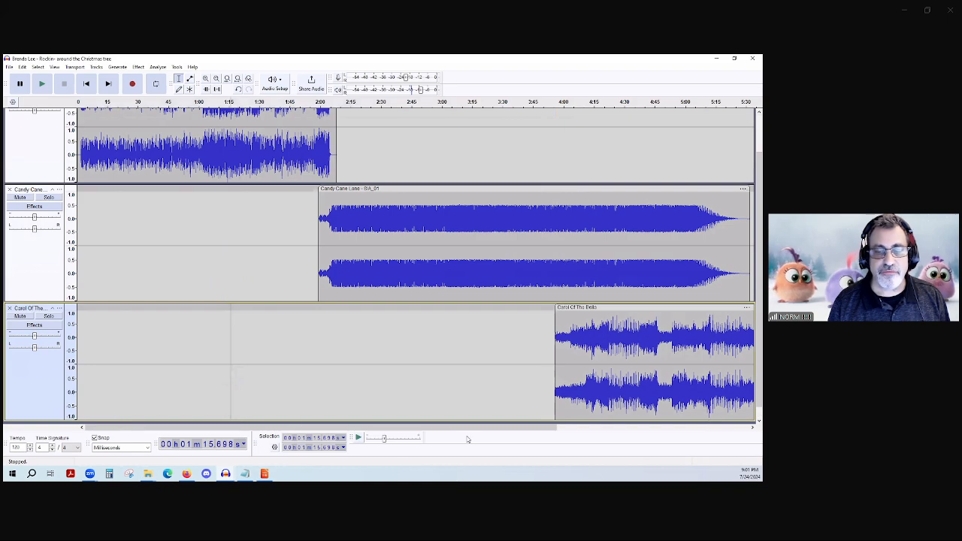
drag(481, 431, 665, 435)
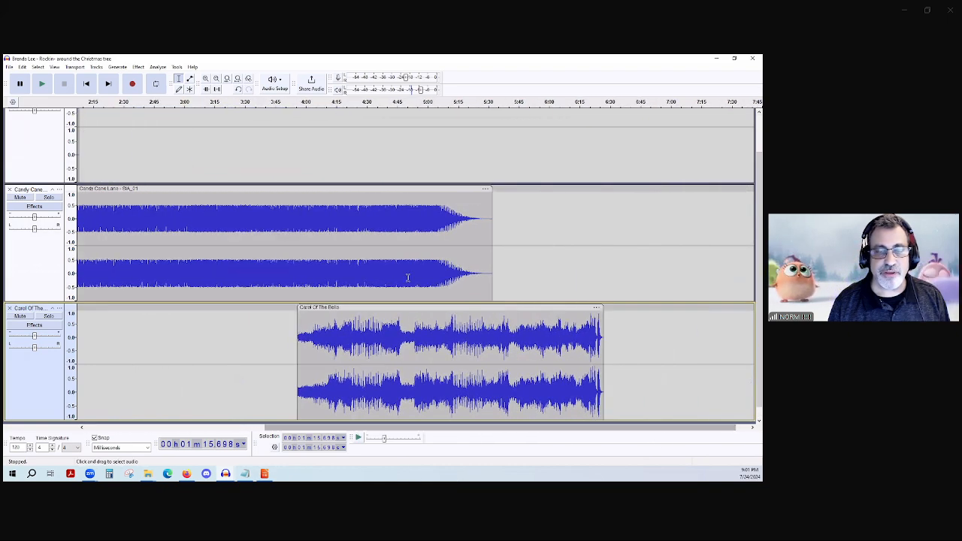
drag(364, 308, 526, 312)
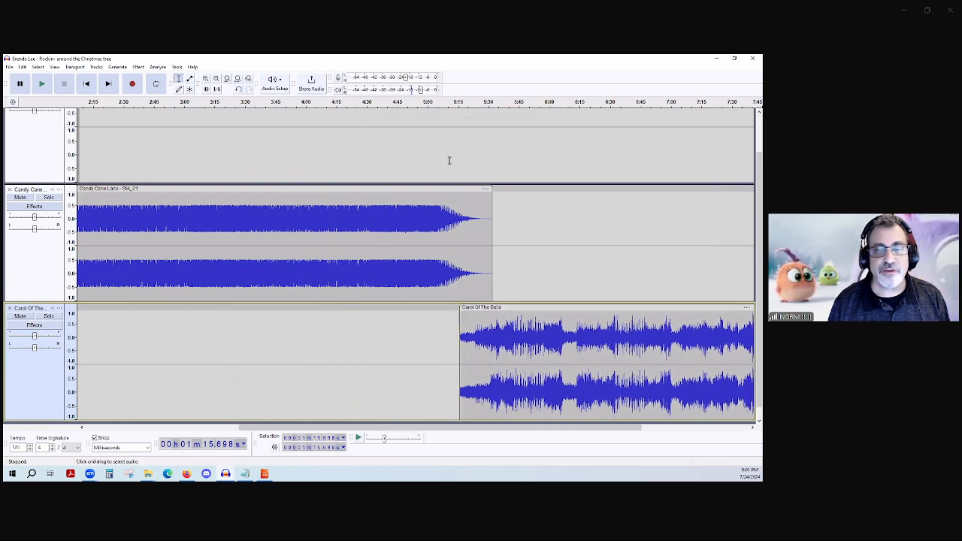
Listen to the transition from Candy Cane Lane to Carol Of The Bells, playing from about 5 min 10.8 s
click(449, 160)
key(space)
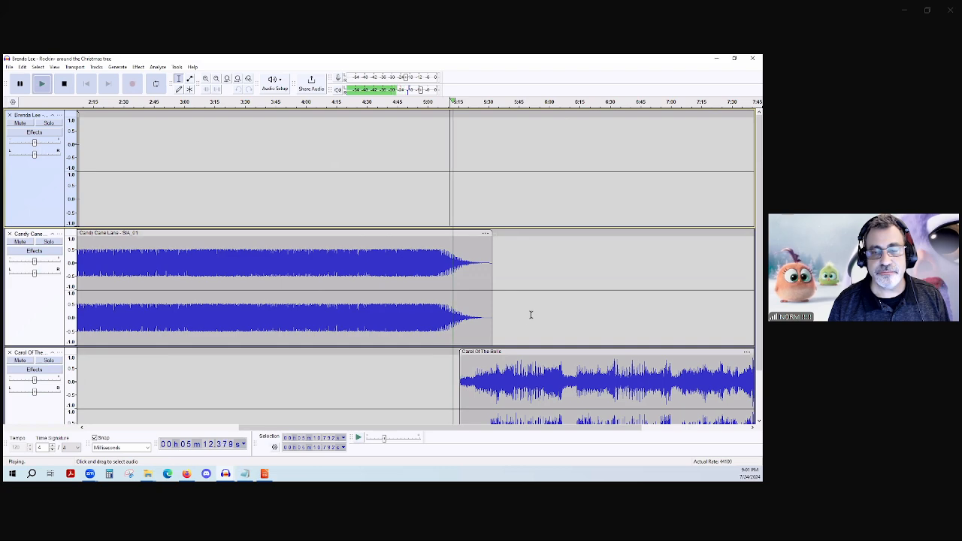
scroll(518, 353, down, 2)
click(492, 379)
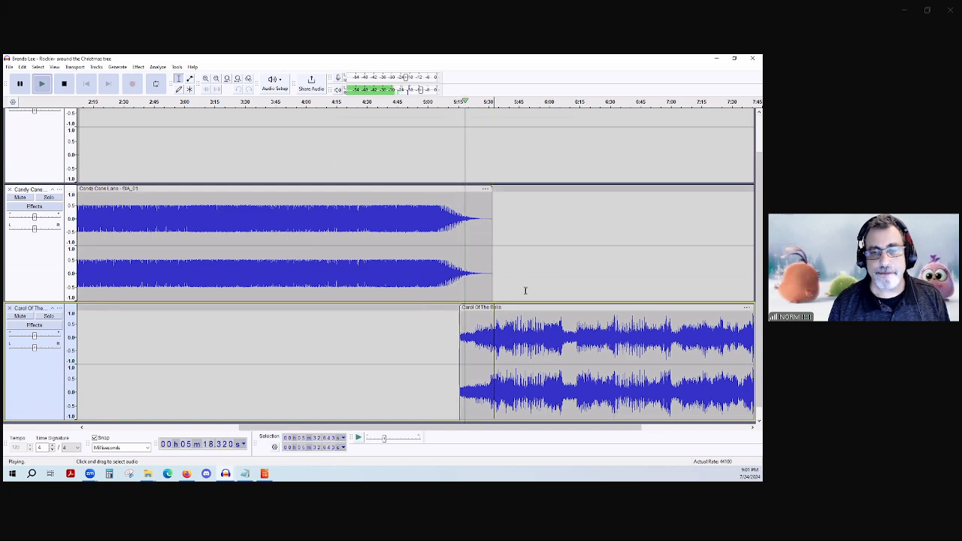
key(space)
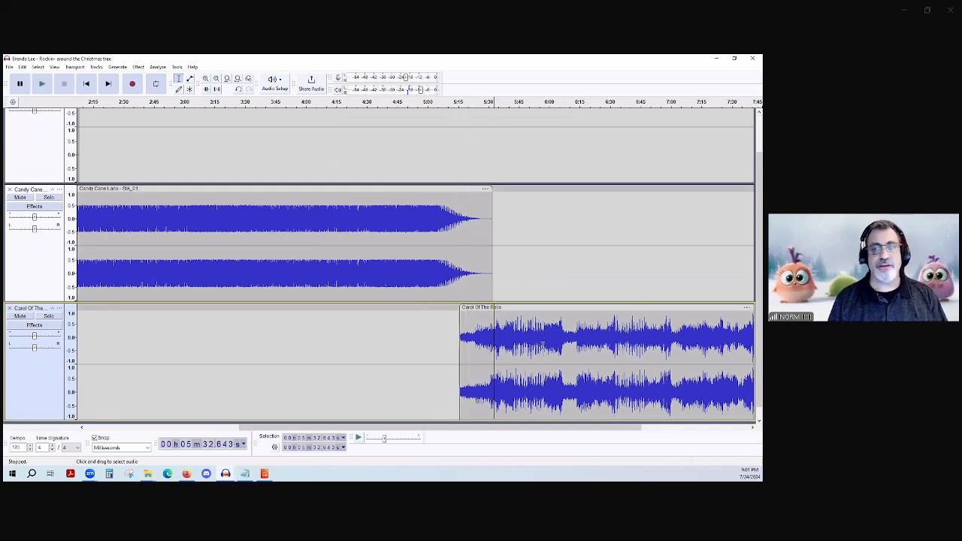
click(9, 67)
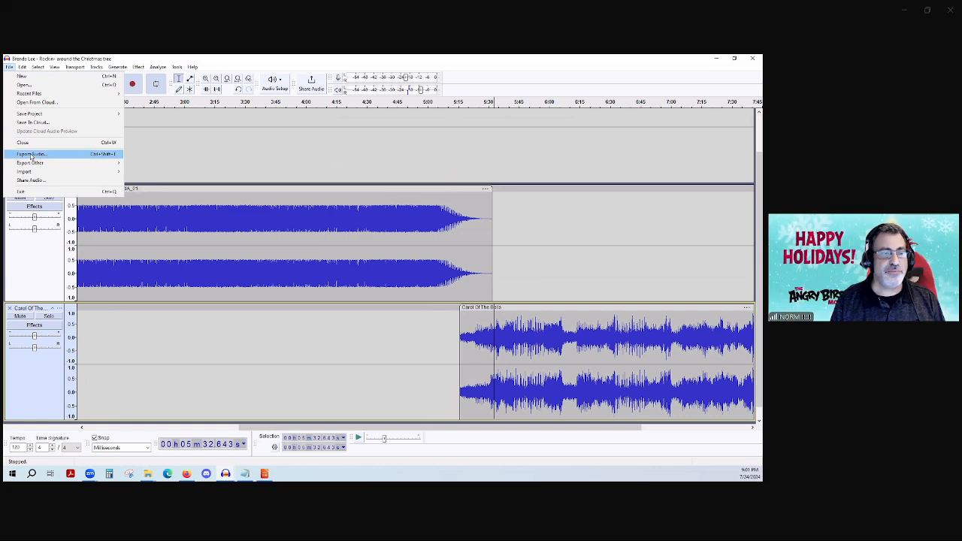
click(31, 155)
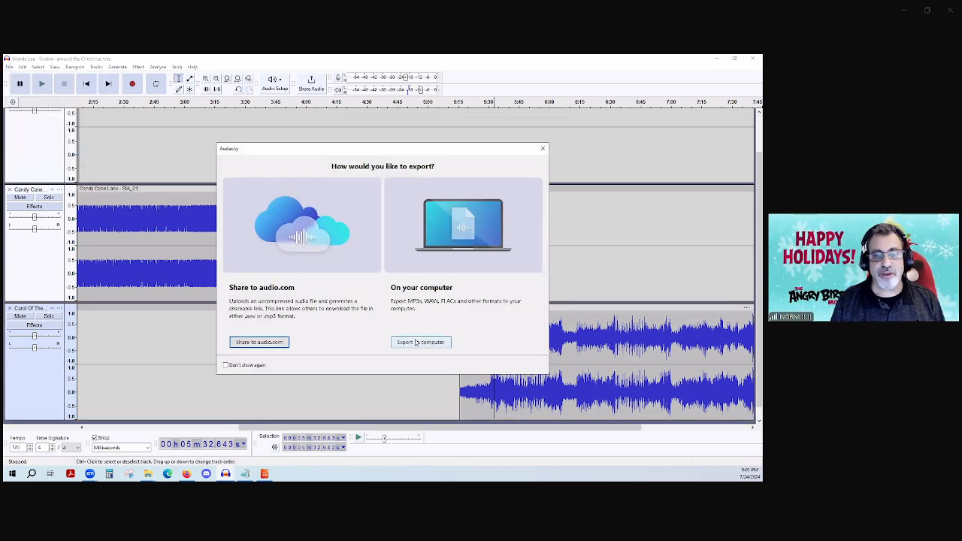
click(540, 149)
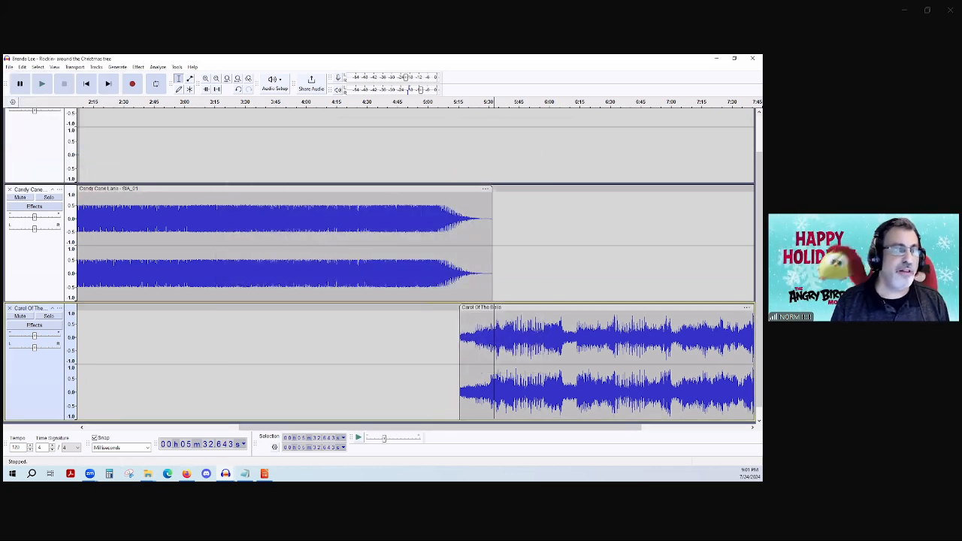
click(9, 67)
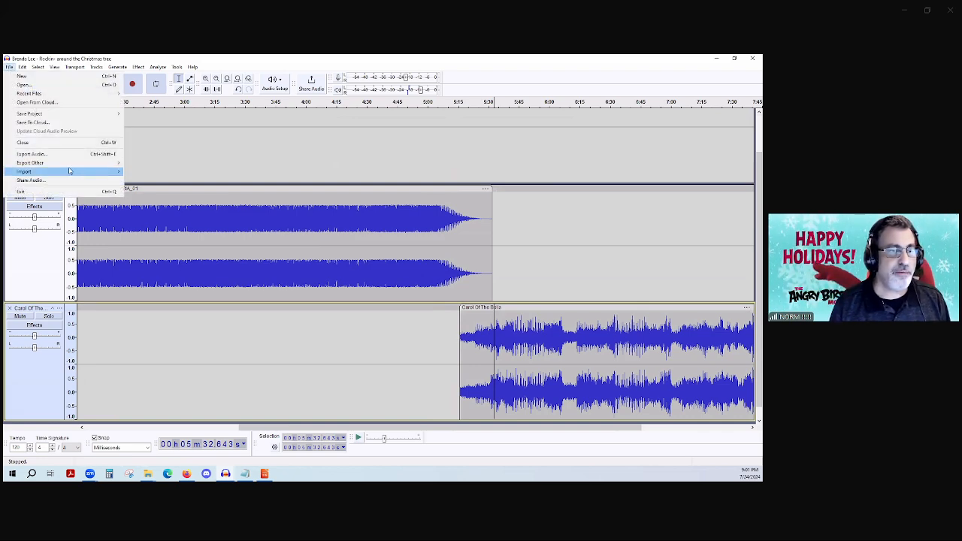
mouse_move(69, 163)
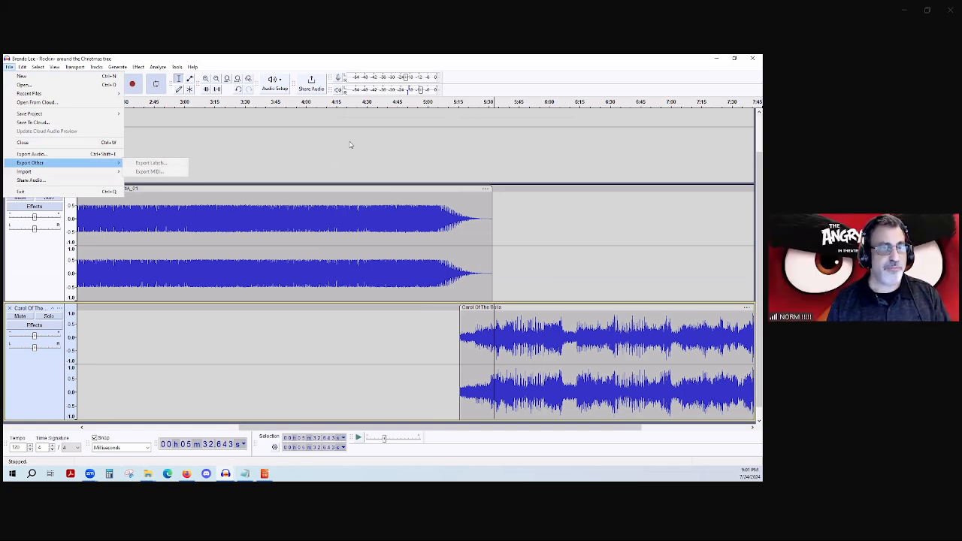
click(313, 106)
key(space)
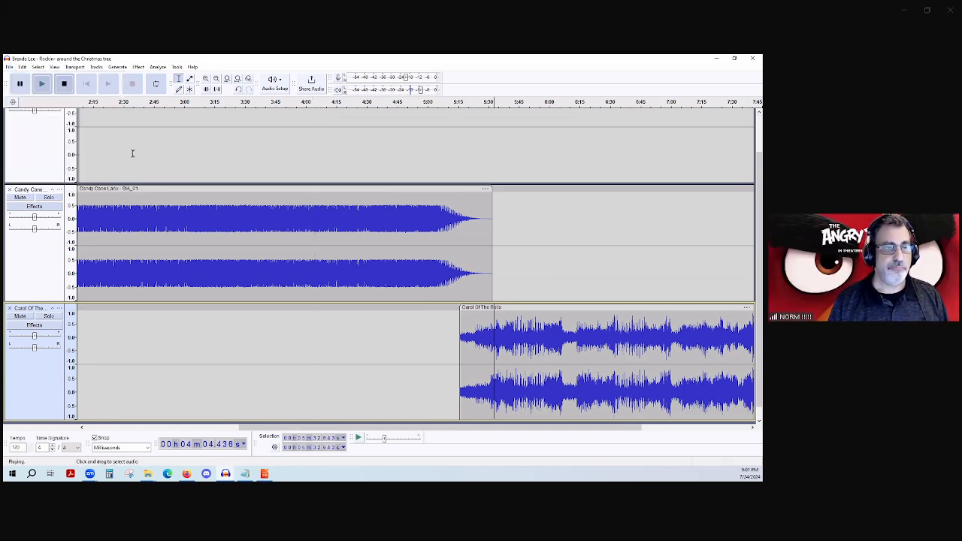
Add a label named SIA at 2 min 18.130 s on the timeline
right_click(133, 154)
click(99, 144)
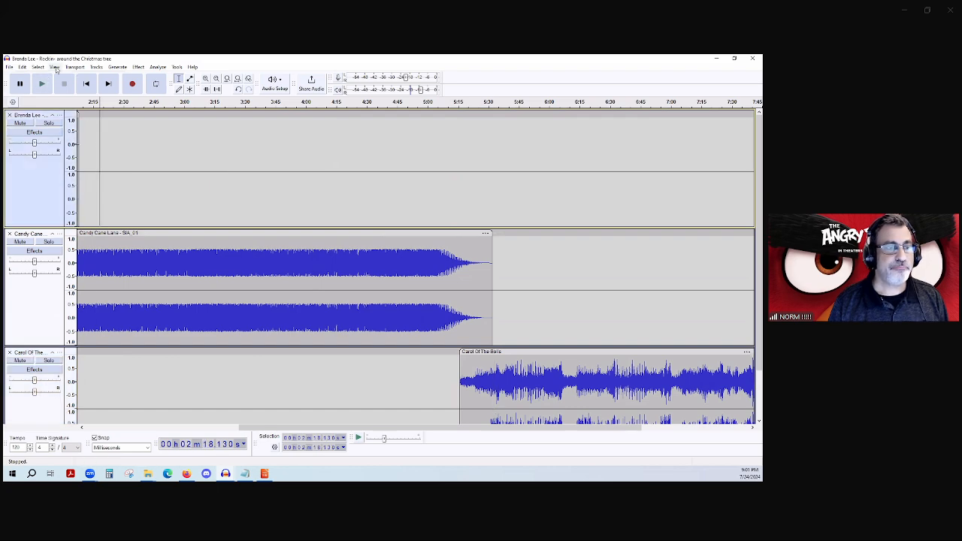
click(117, 66)
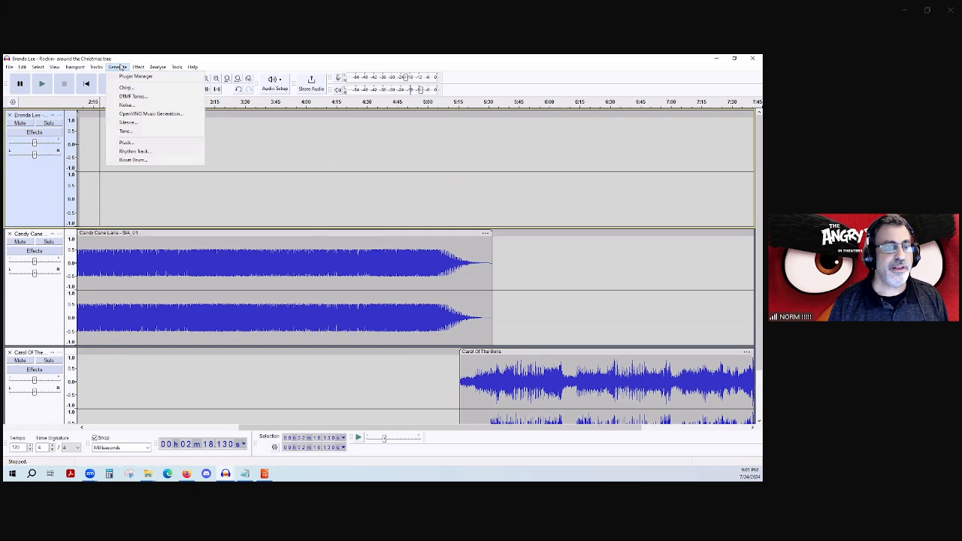
mouse_move(138, 67)
click(23, 68)
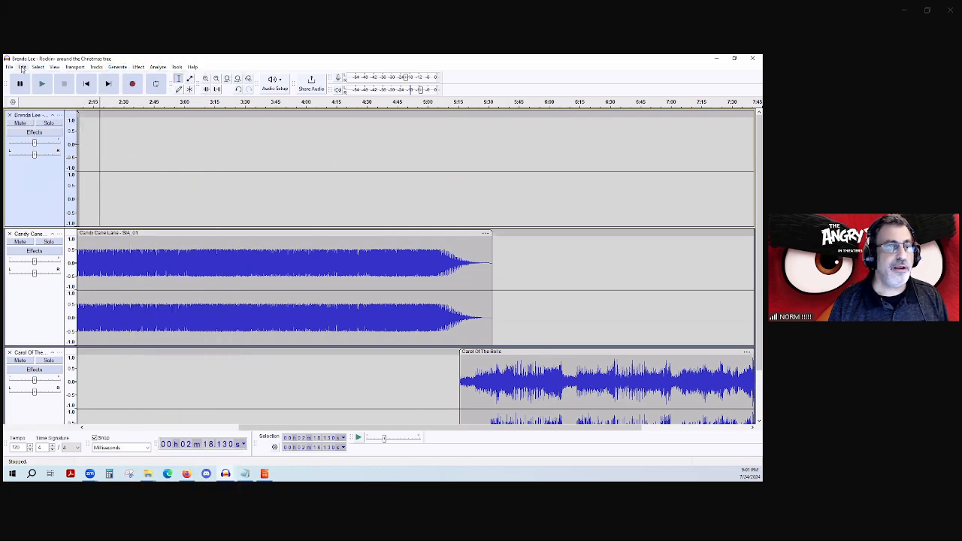
click(22, 67)
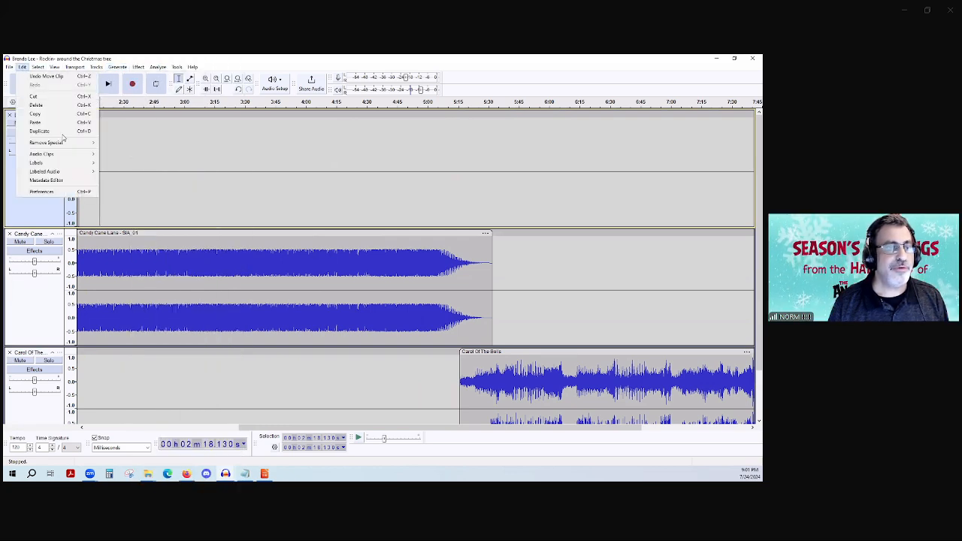
mouse_move(75, 165)
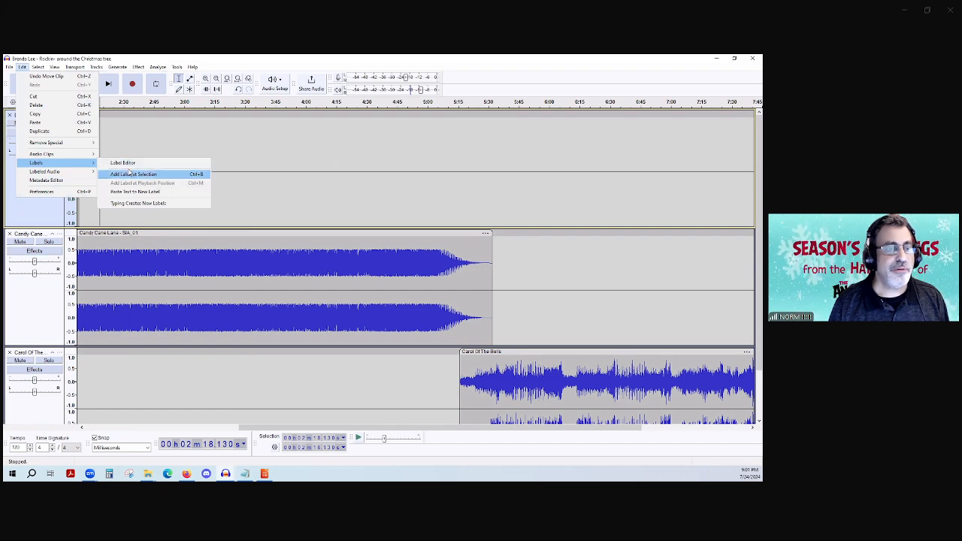
click(132, 175)
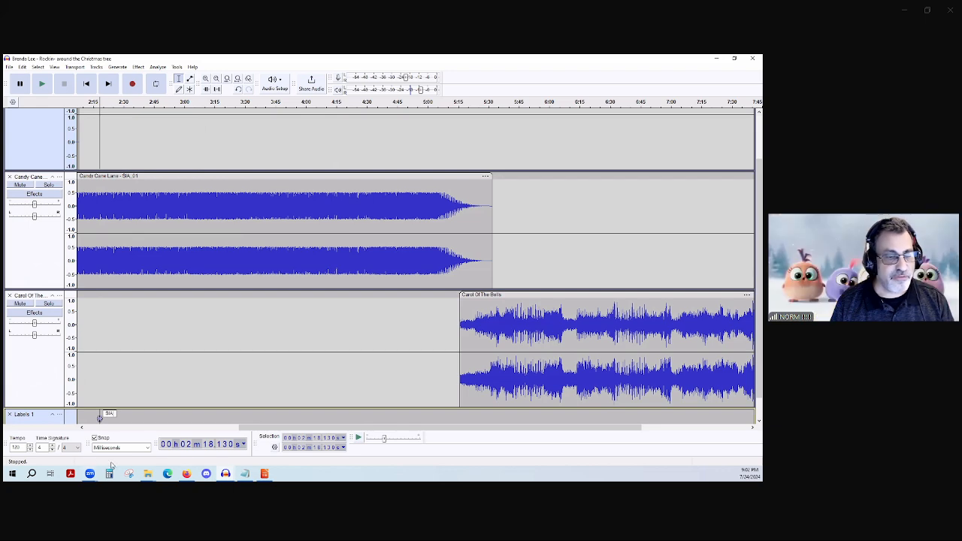
Stretch the SIA label into a region from about 2 min 7 s to about 3 min 4 s
click(119, 414)
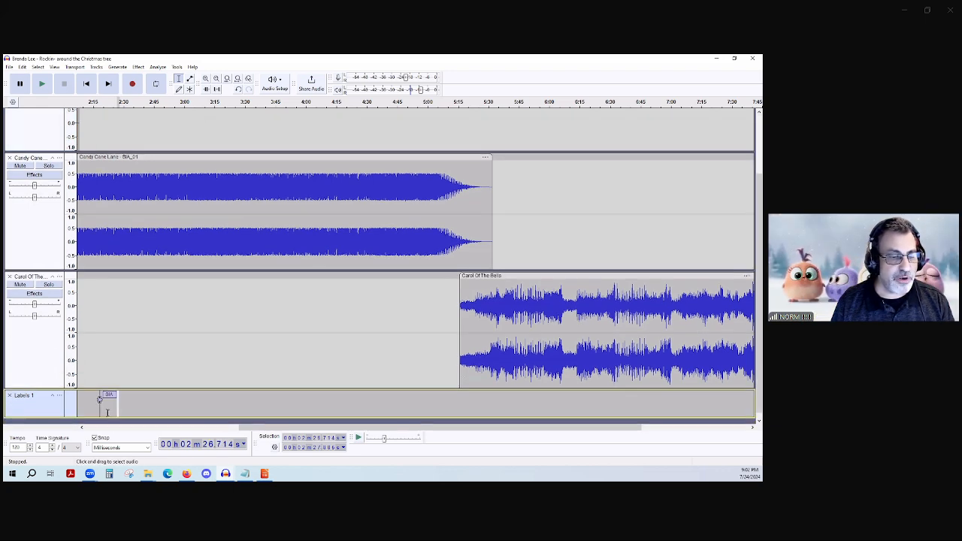
drag(100, 399, 78, 403)
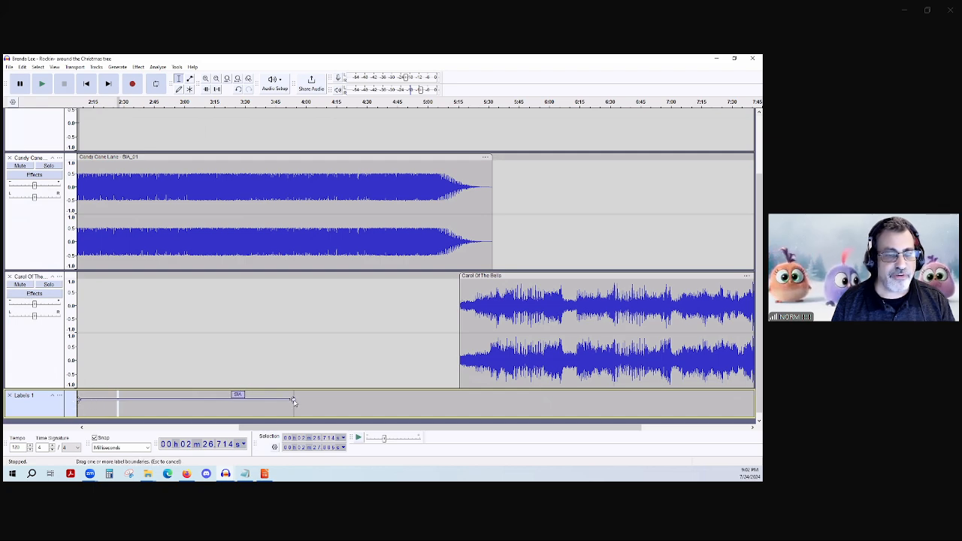
drag(294, 399, 192, 402)
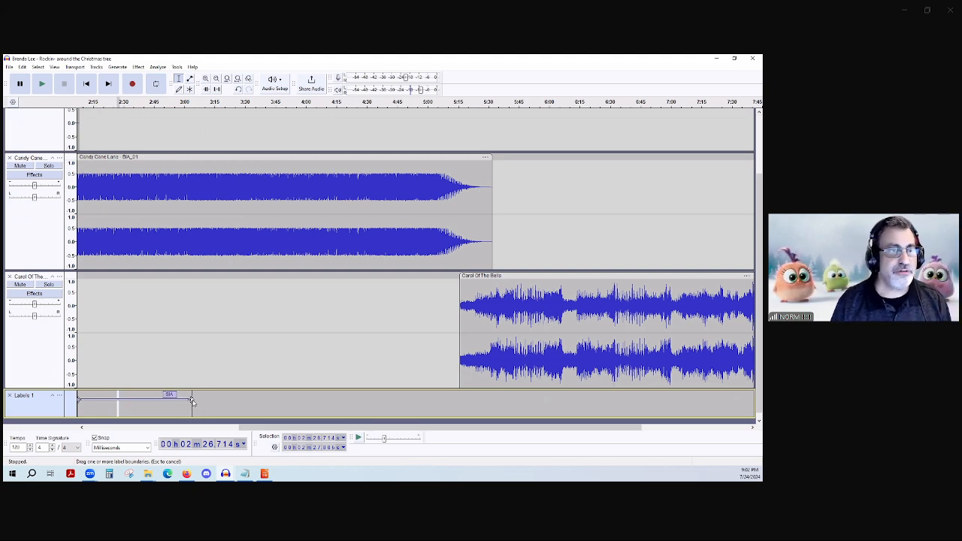
drag(193, 402, 193, 402)
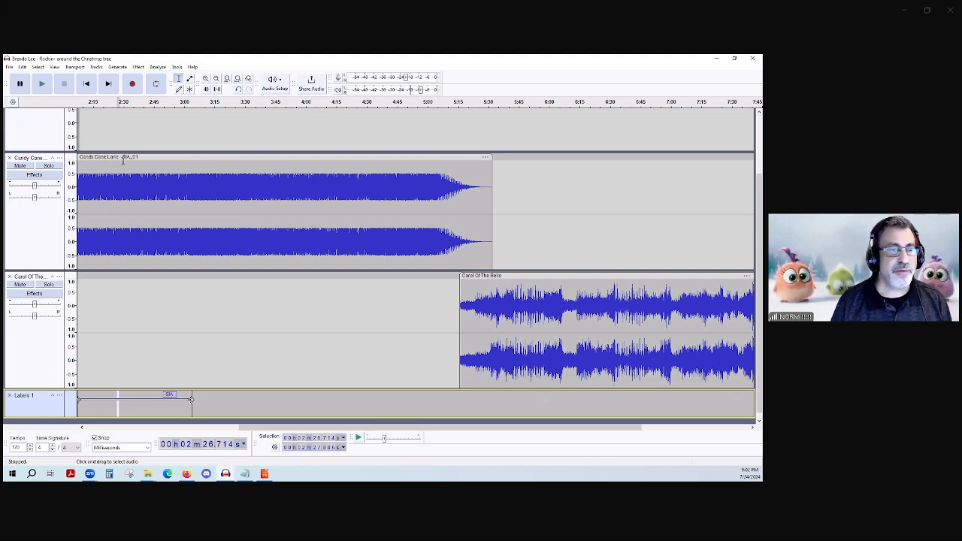
click(140, 67)
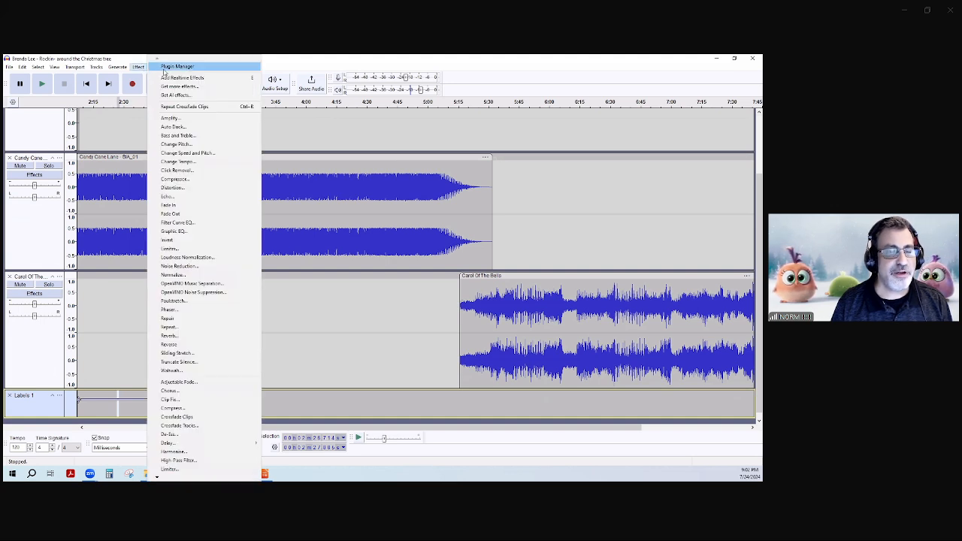
click(128, 68)
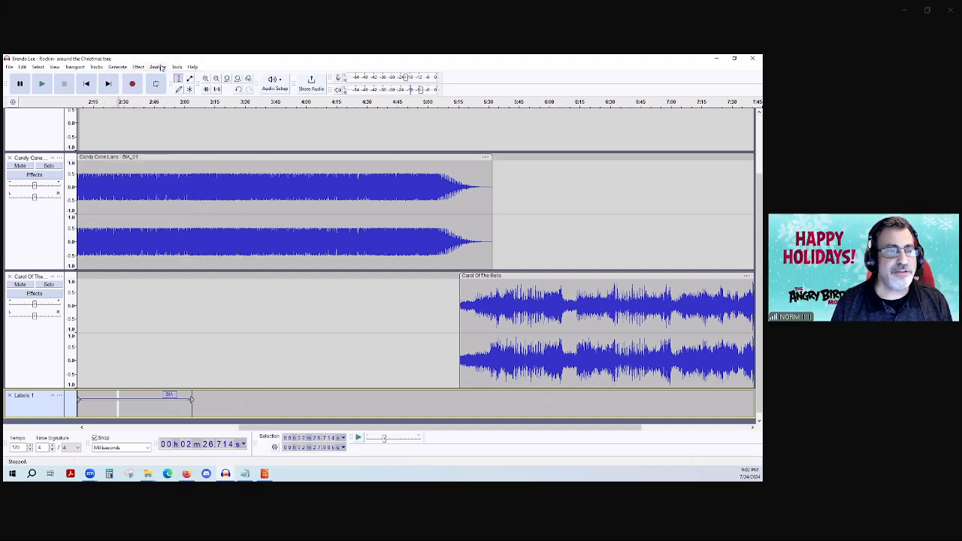
click(158, 67)
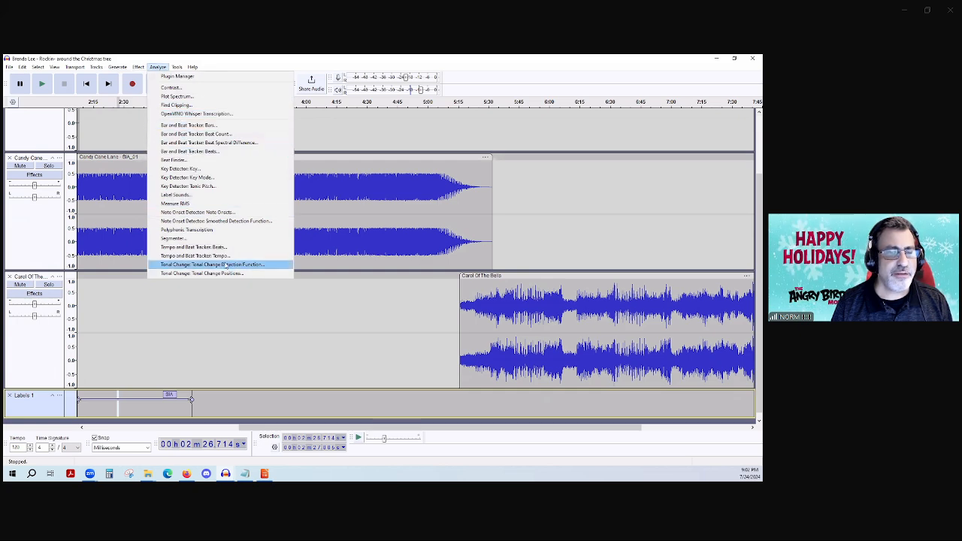
click(196, 248)
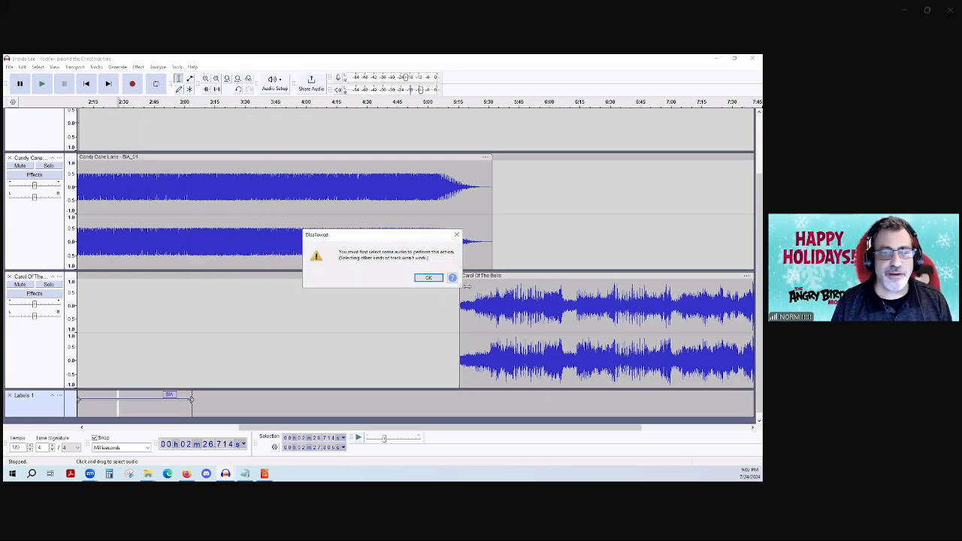
click(428, 277)
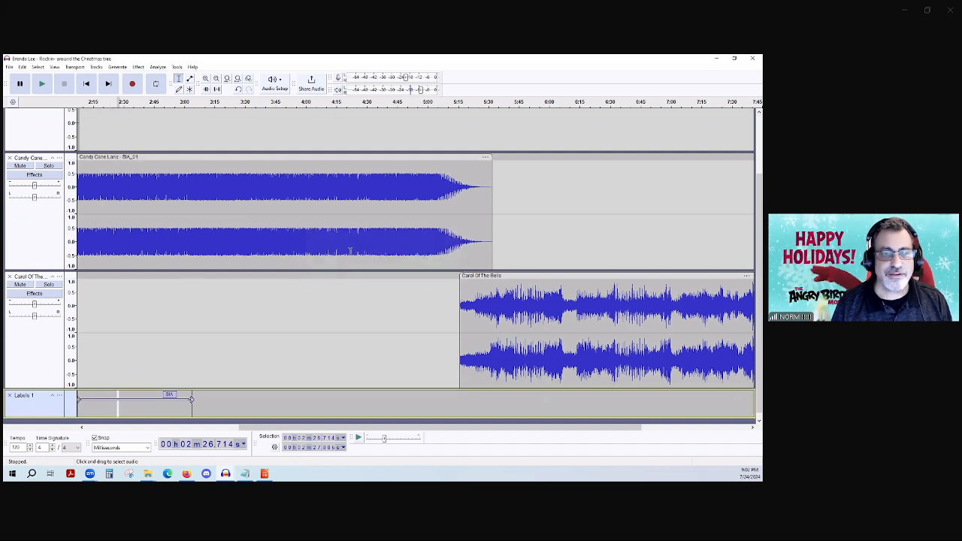
Select the Candy Cane Lane clip and run Tempo and Beat Tracker: Beats on it with the default settings
double_click(292, 198)
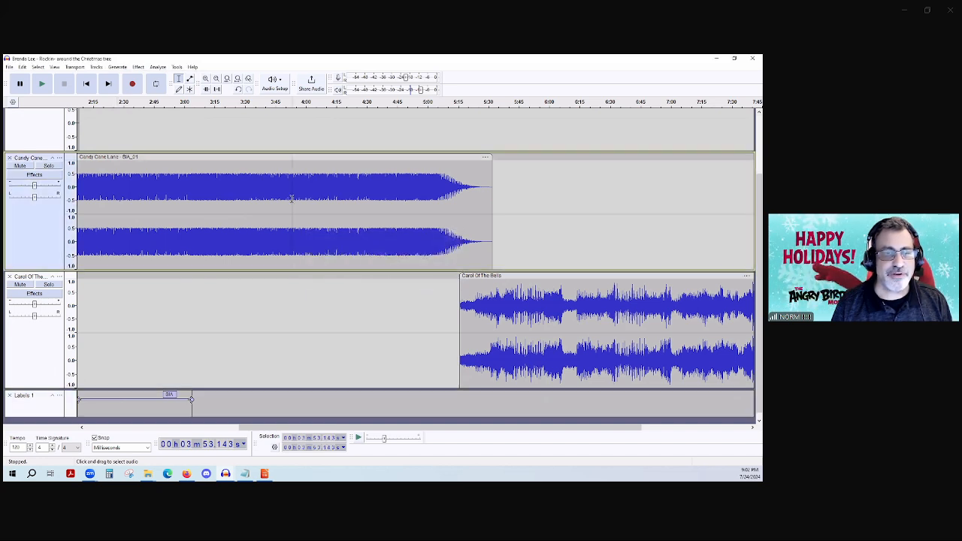
click(157, 67)
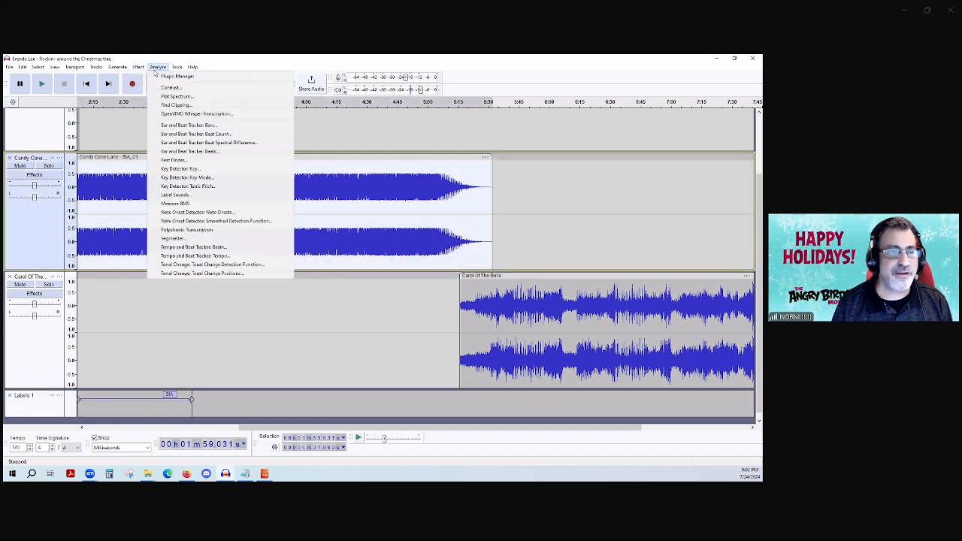
click(197, 246)
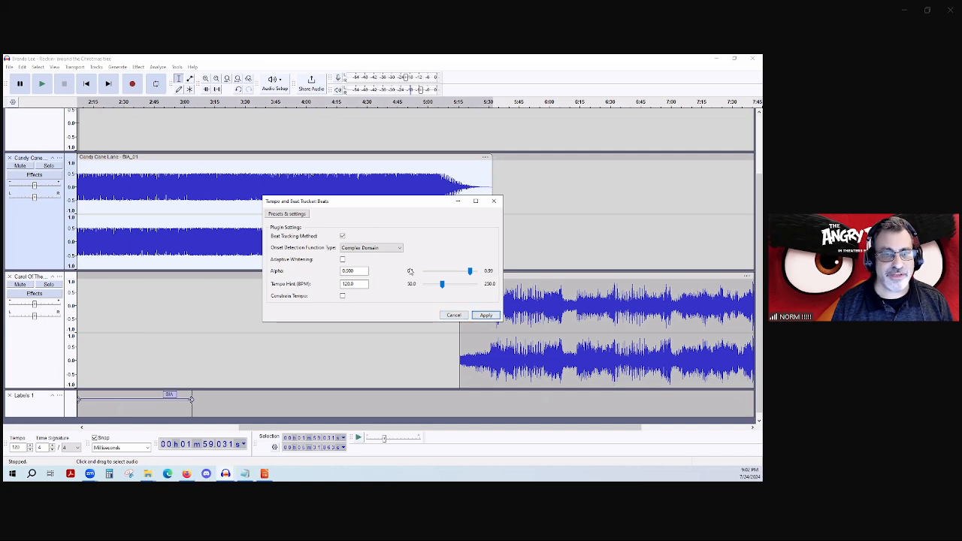
click(485, 315)
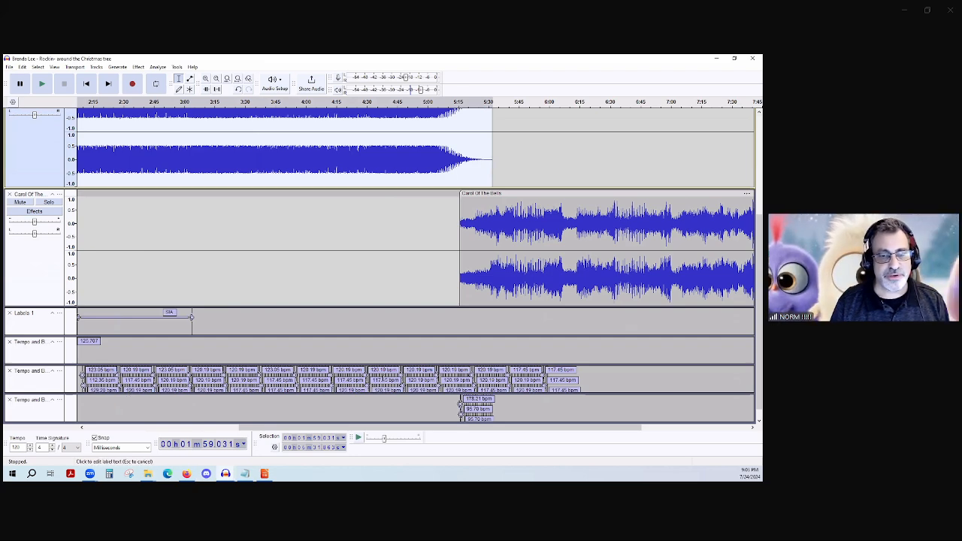
scroll(154, 333, down, 2)
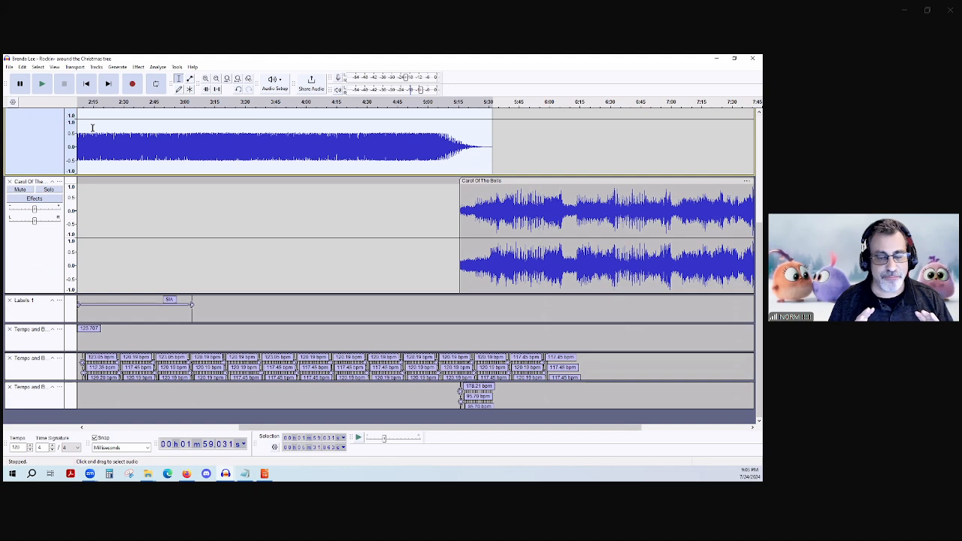
click(115, 67)
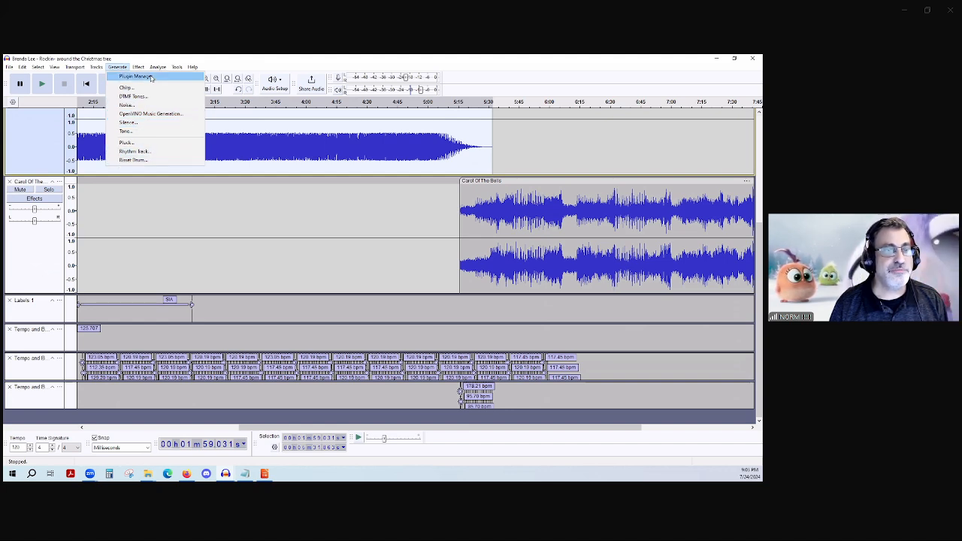
mouse_move(139, 66)
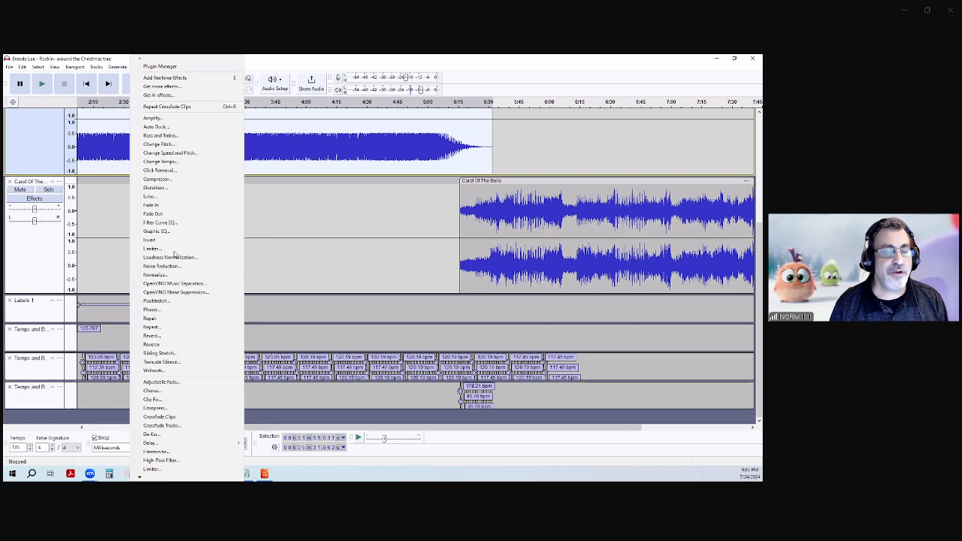
mouse_move(140, 477)
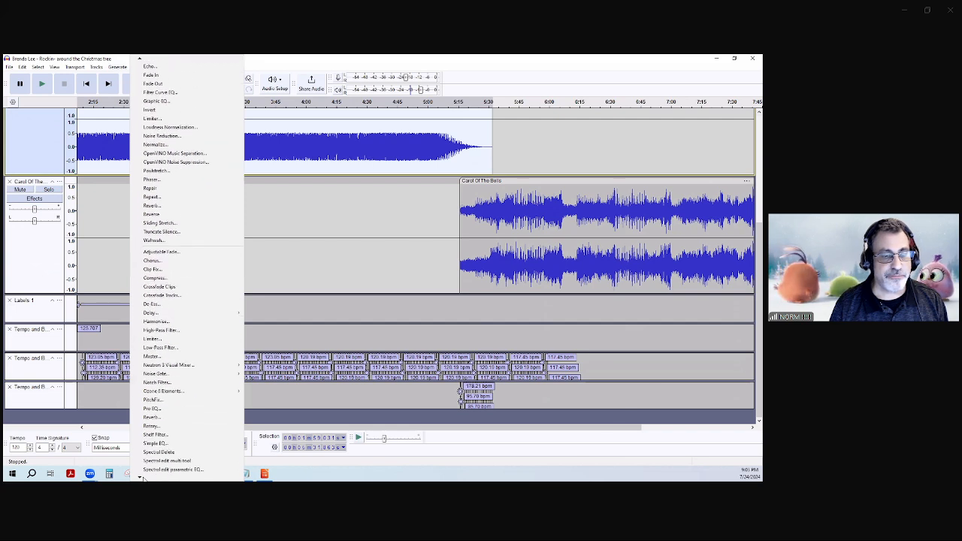
mouse_move(169, 318)
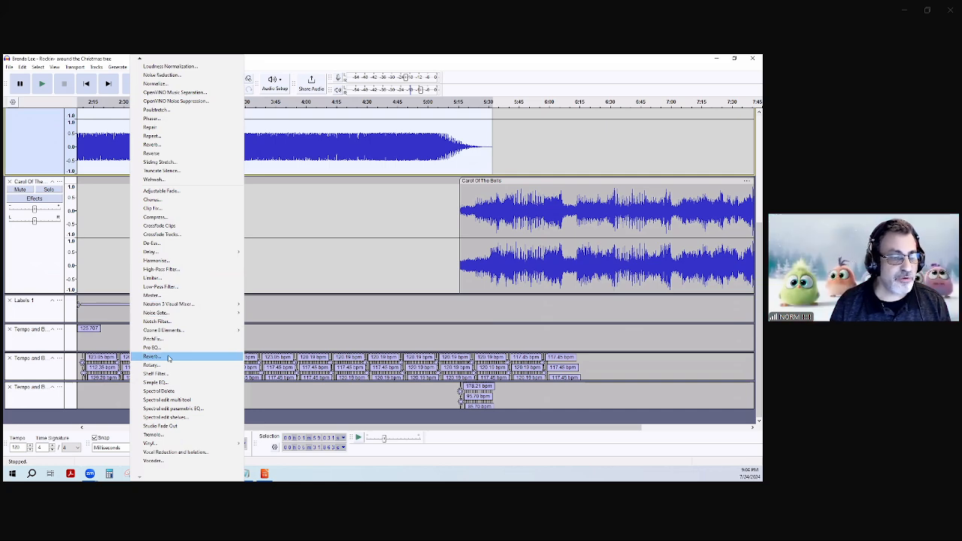
mouse_move(151, 445)
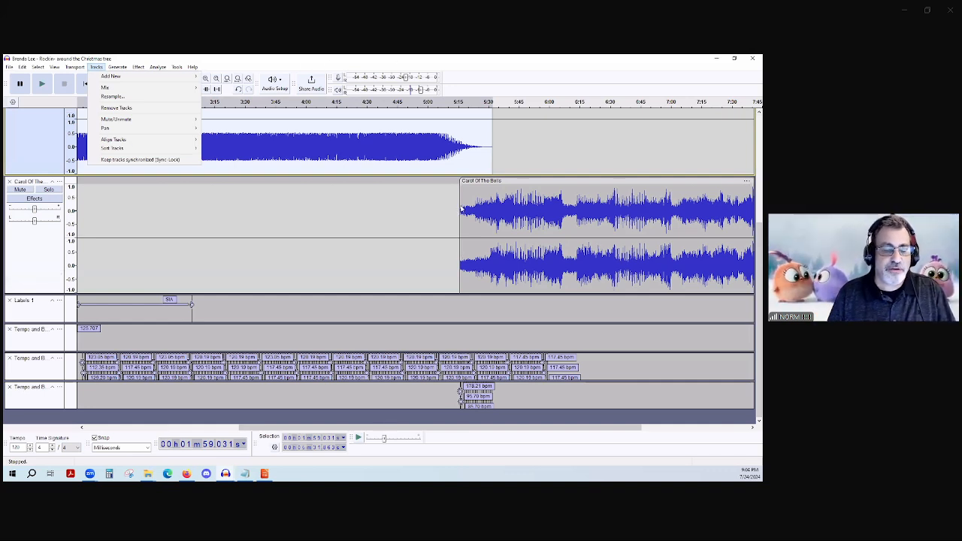
Move the Carol Of The Bells clip back to start at about 2 min 7 s
click(410, 213)
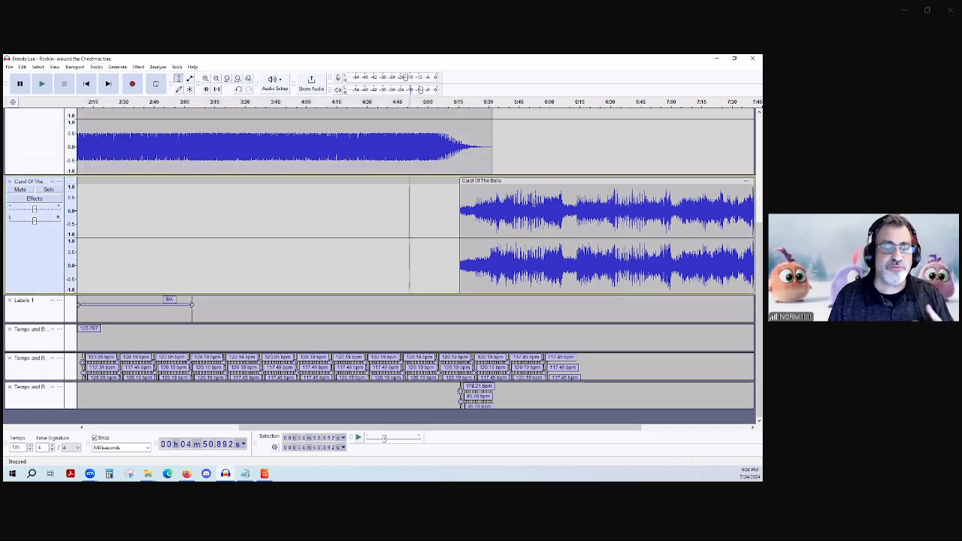
drag(535, 180, 150, 198)
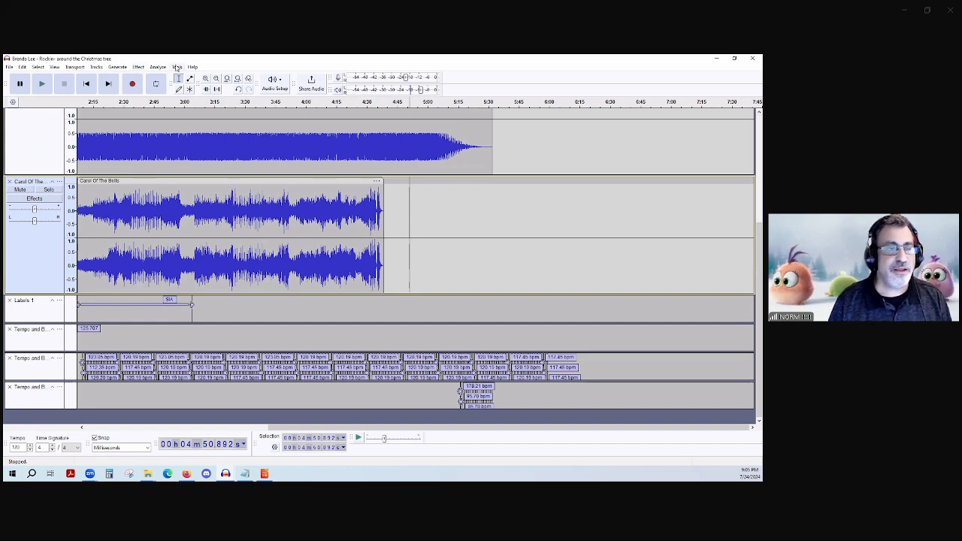
Scrub the audio around 2 min 45 s and play a short looped passage there, then stop playback
click(75, 66)
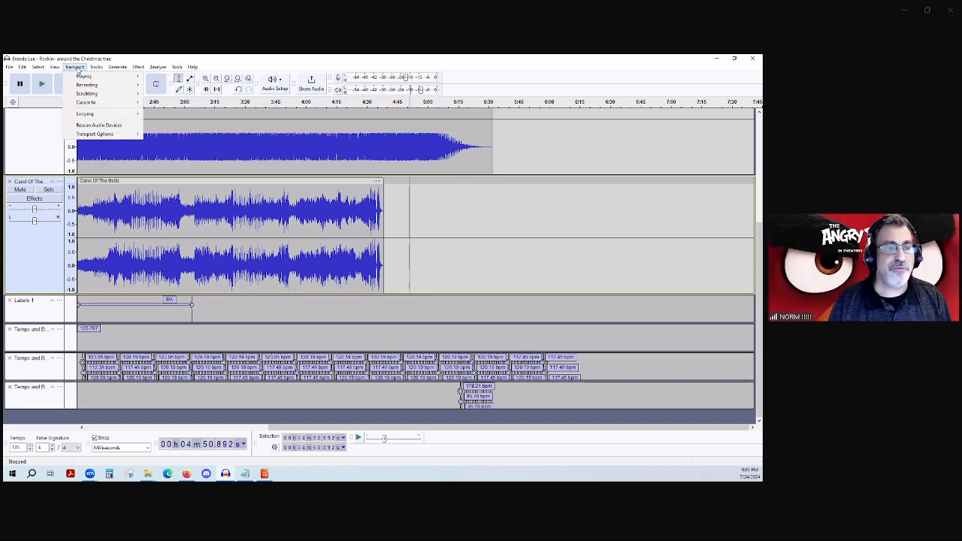
mouse_move(120, 93)
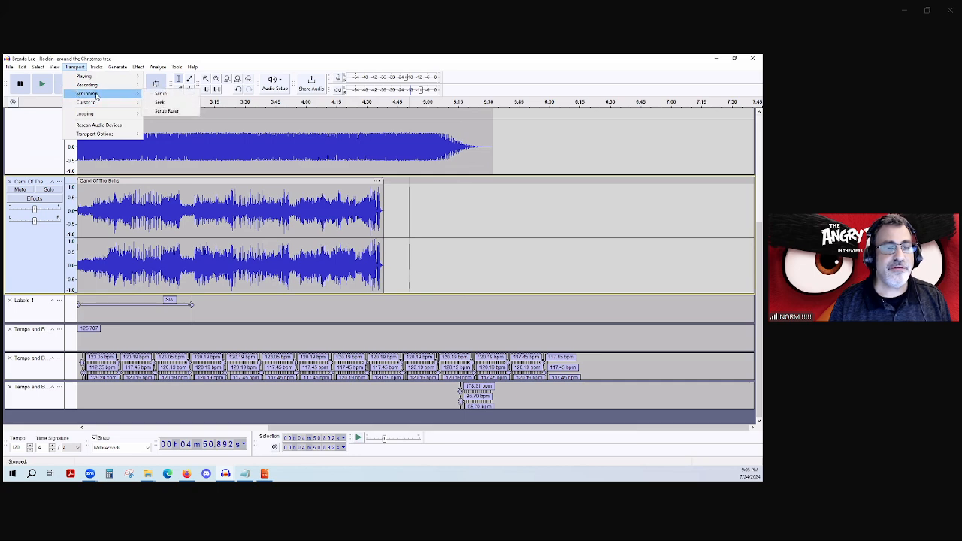
click(156, 95)
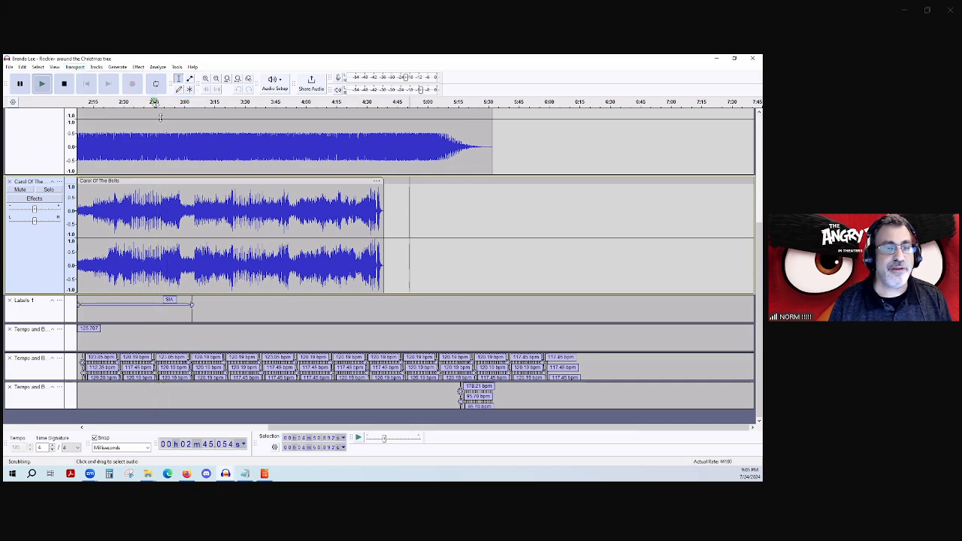
drag(156, 103, 164, 106)
click(156, 102)
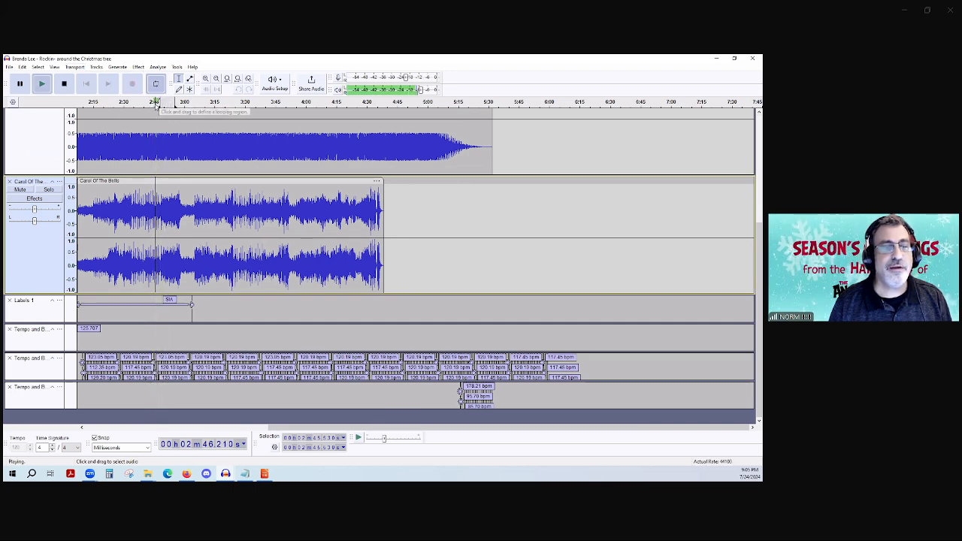
key(space)
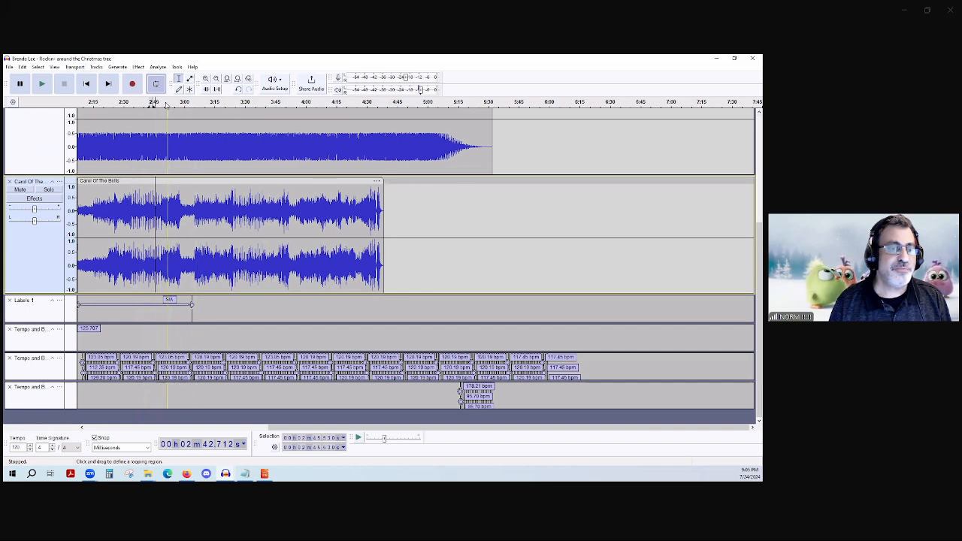
Set the interface theme to Dark in the preferences and apply it
click(55, 66)
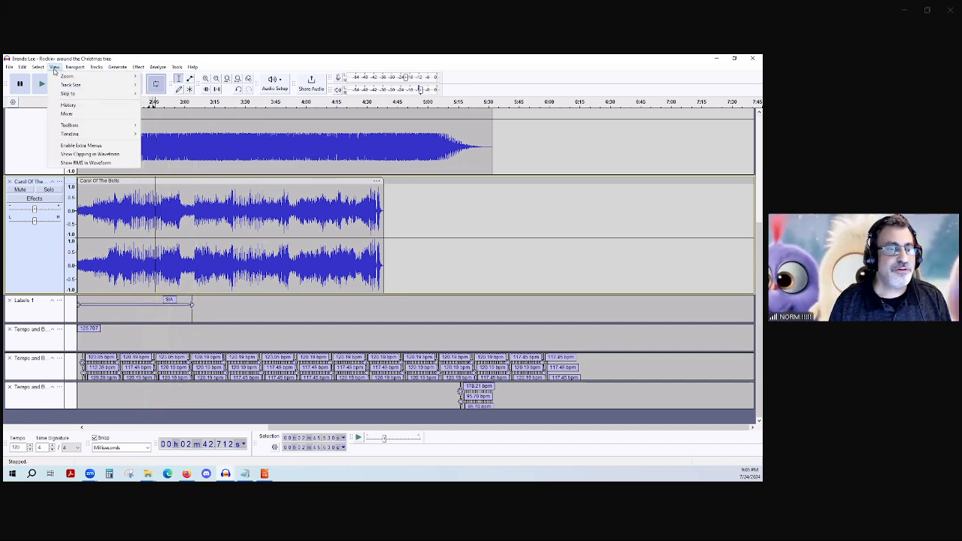
mouse_move(36, 70)
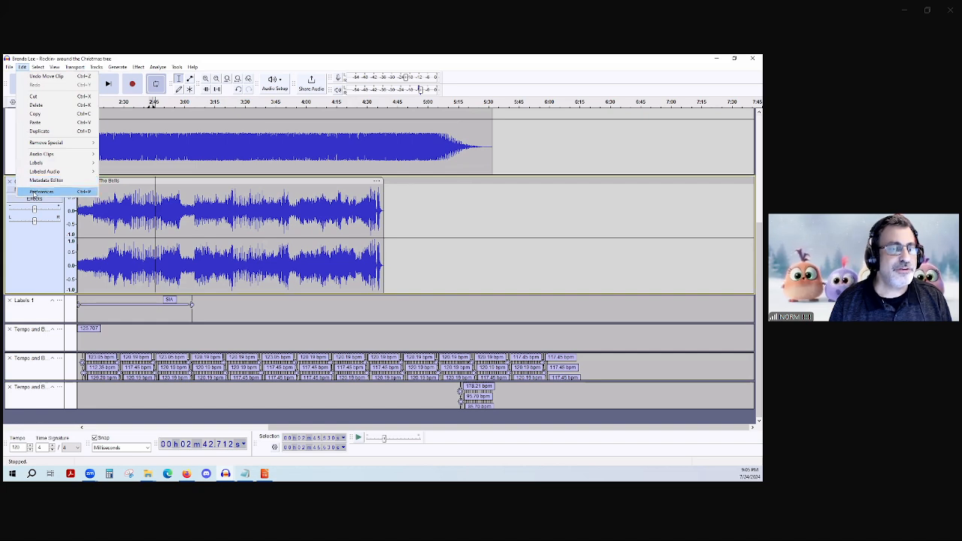
click(33, 193)
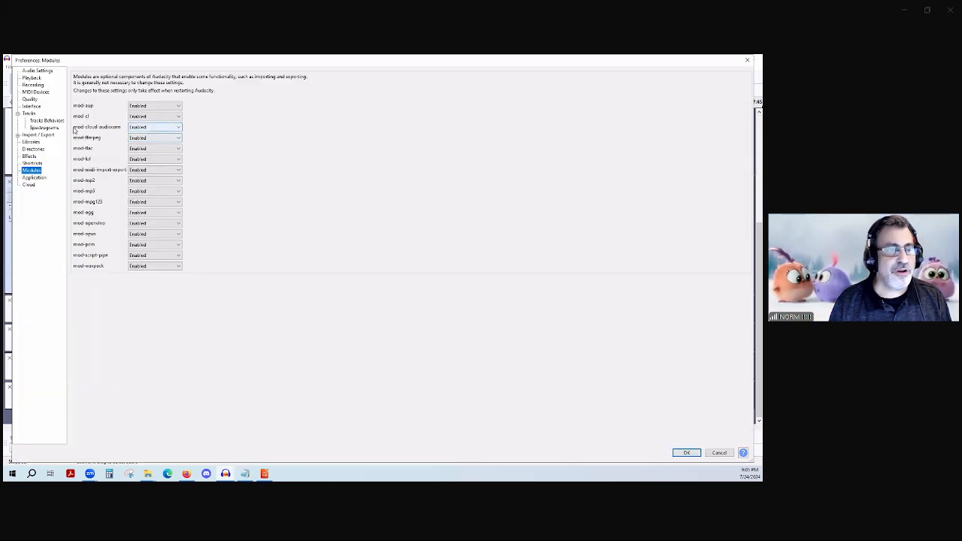
click(31, 106)
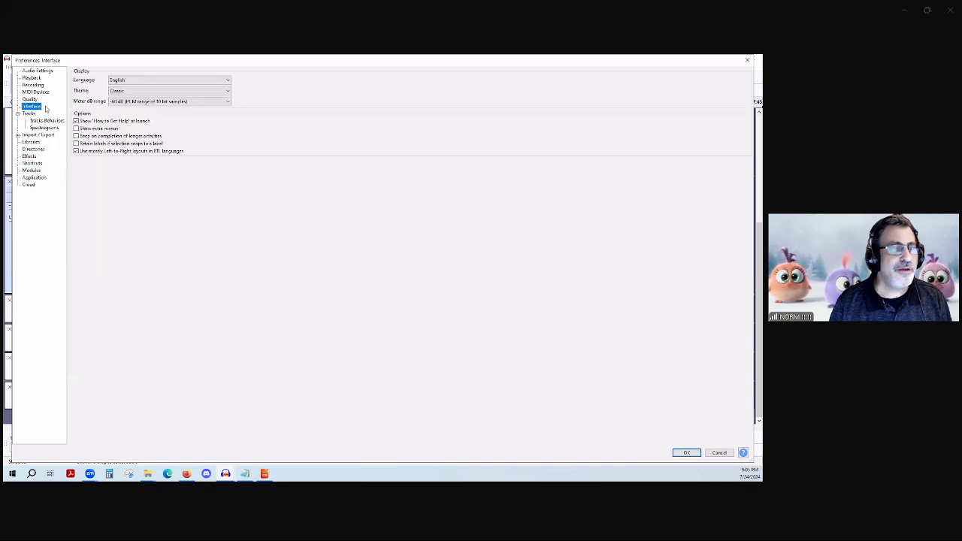
click(159, 91)
click(160, 110)
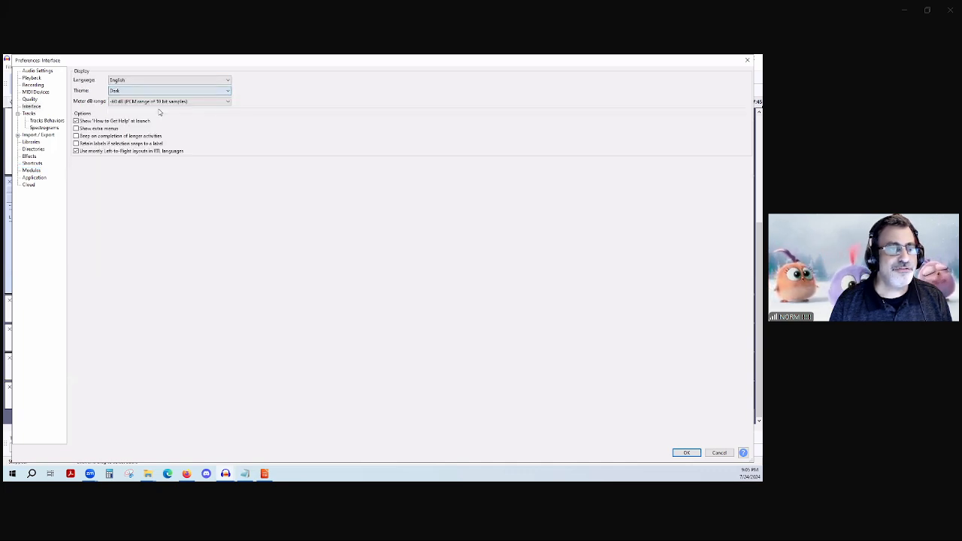
click(678, 454)
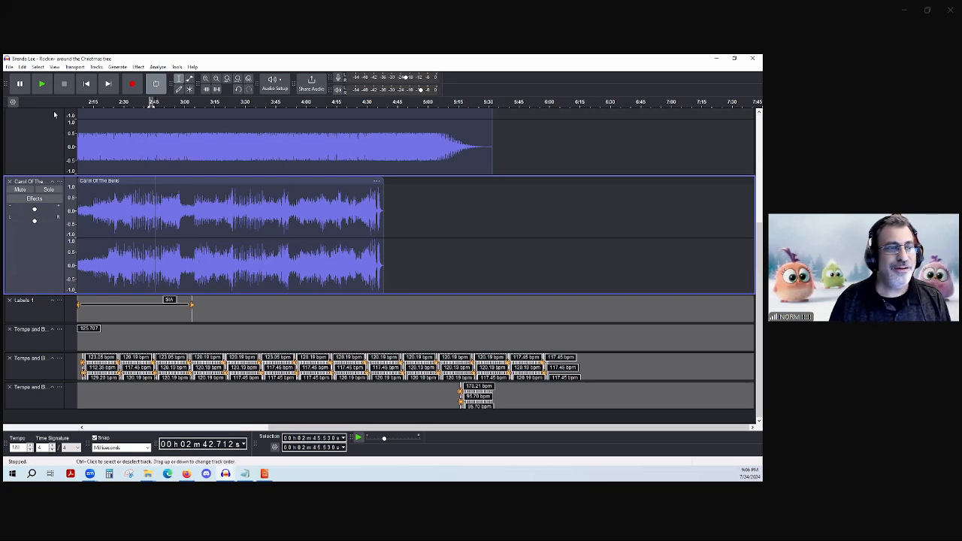
Open the preferences again
click(22, 66)
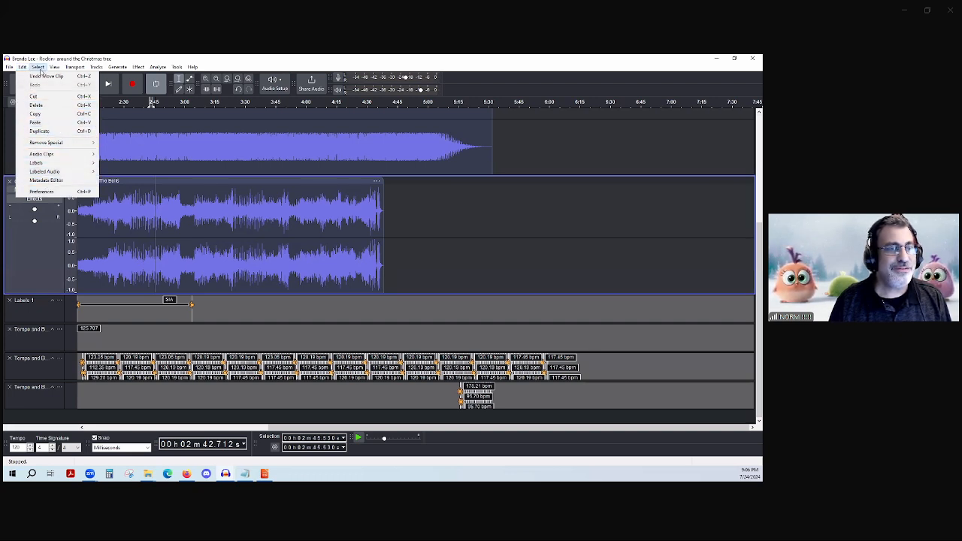
click(36, 193)
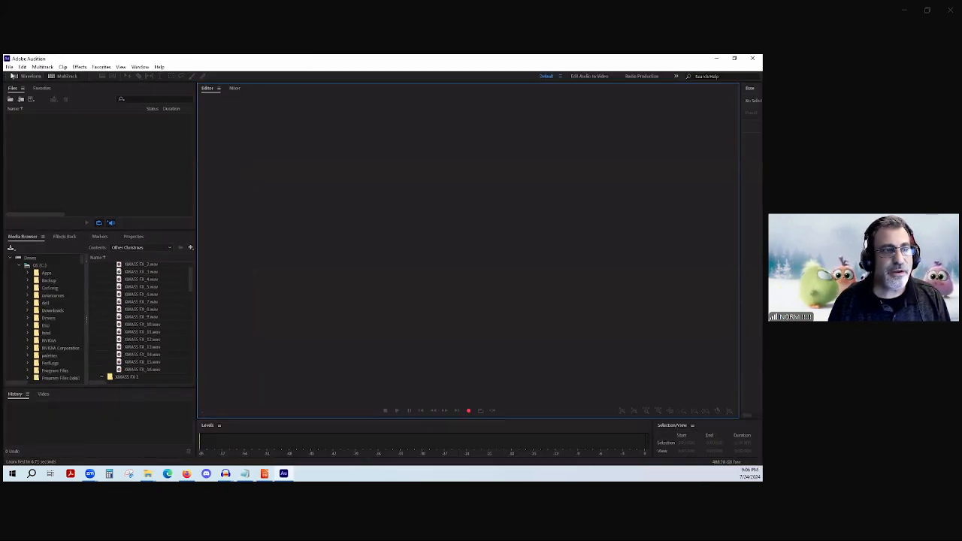
Switch to Adobe Audition and open the recent session WelcomeChristmas2023.sesx
click(9, 67)
mouse_move(50, 103)
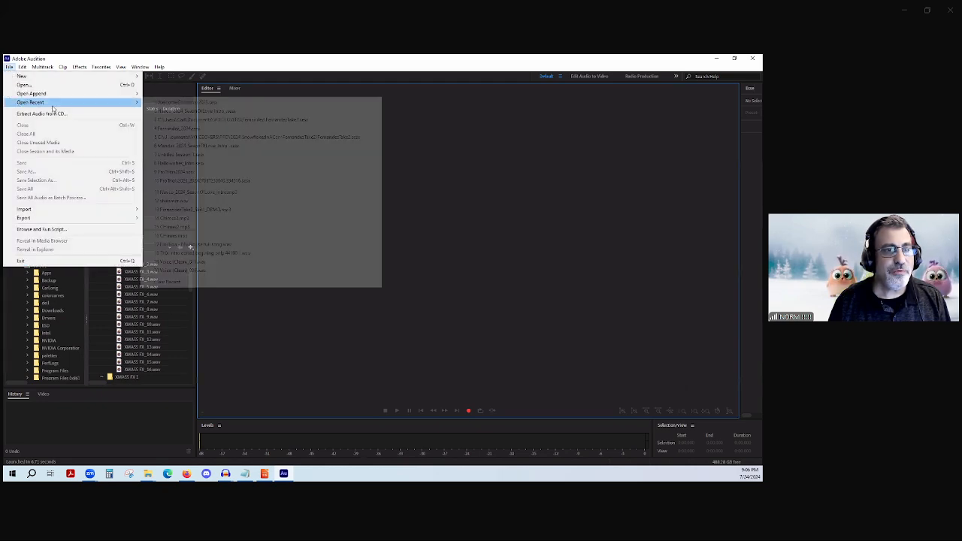
mouse_move(125, 102)
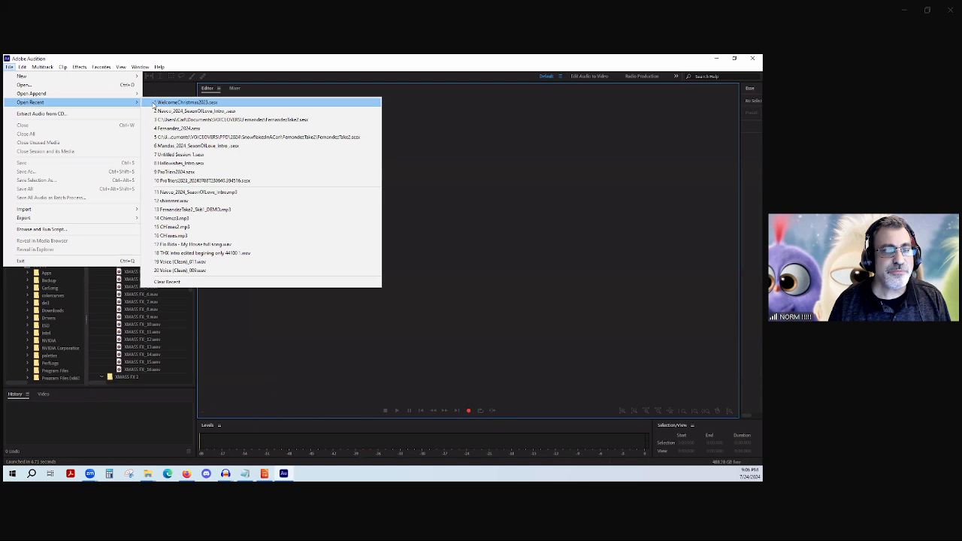
click(154, 103)
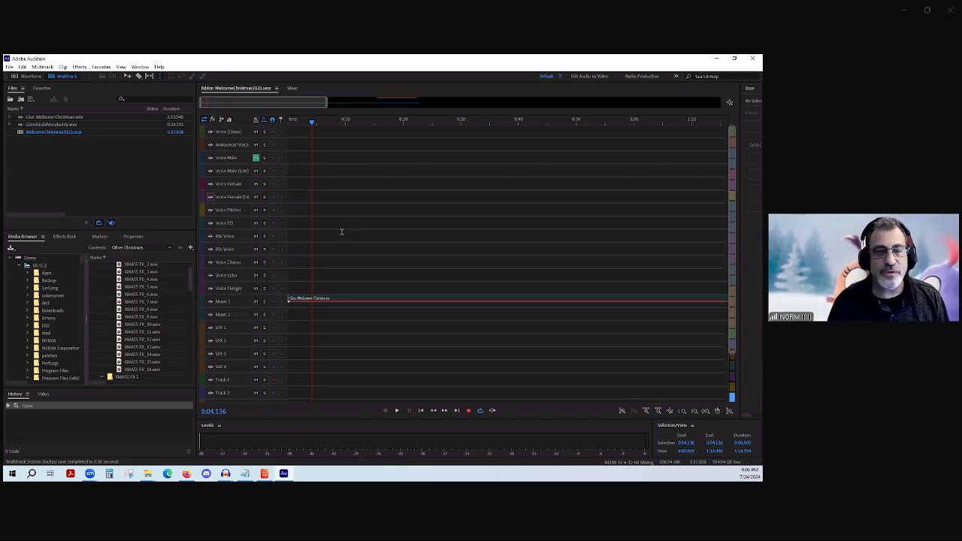
Show the whole session and listen briefly near its beginning and from about 1:44, just before the Announcer Voice clip
key(ctrl+backslash)
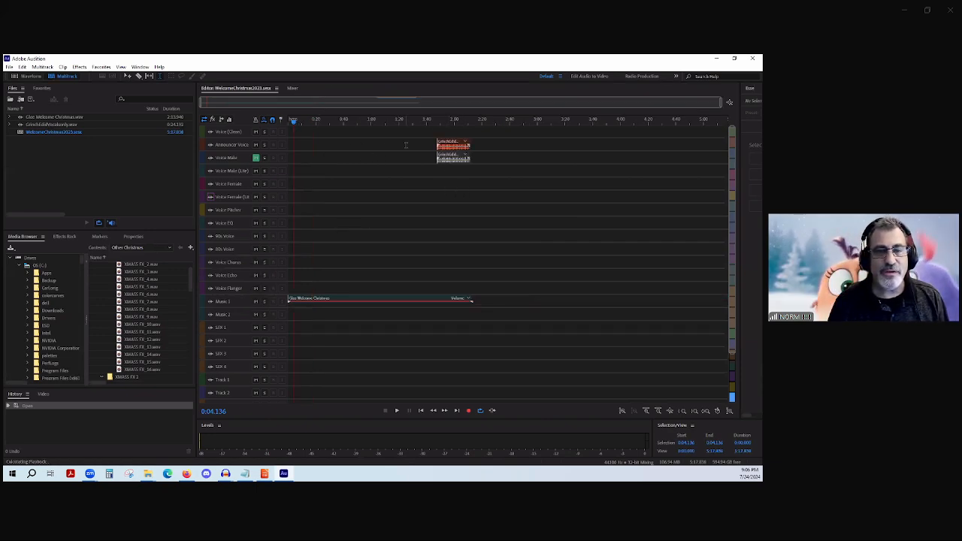
key(space)
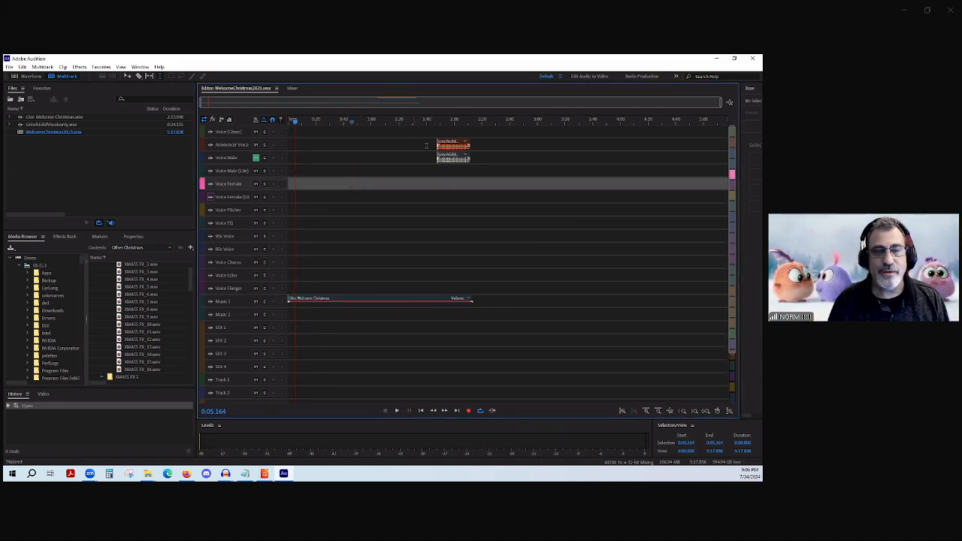
click(431, 145)
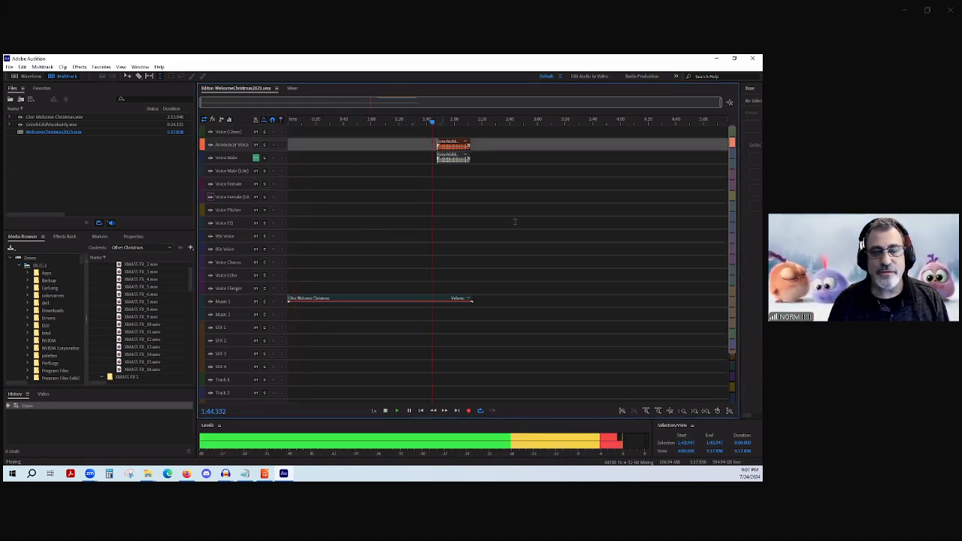
key(space)
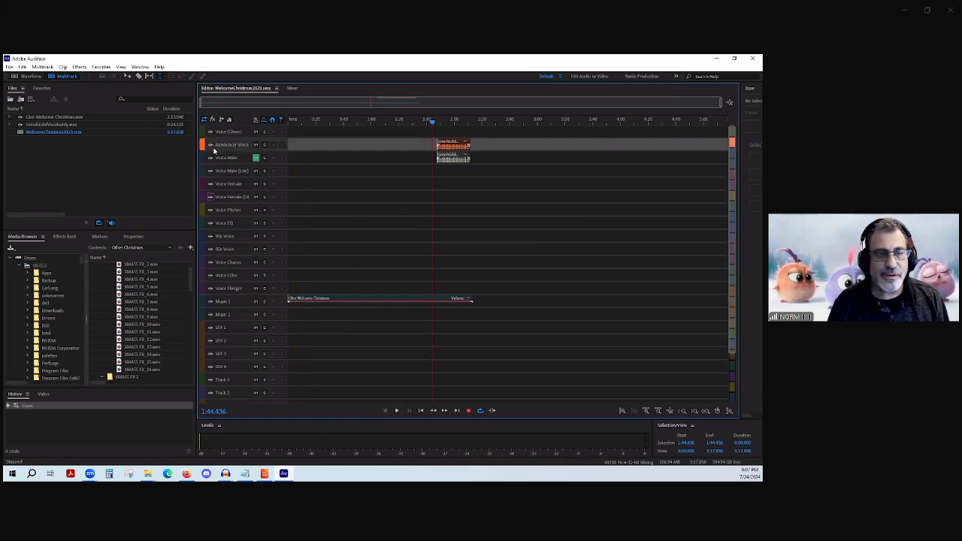
Enlarge the Music 1 track to show its waveform and volume control, and listen to the session from about 1:45
drag(233, 307, 242, 360)
click(217, 309)
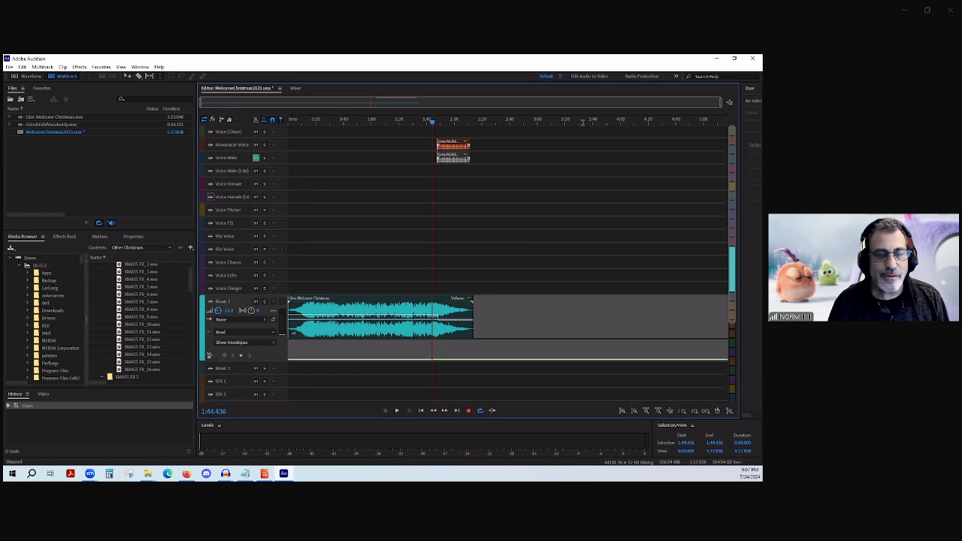
click(431, 235)
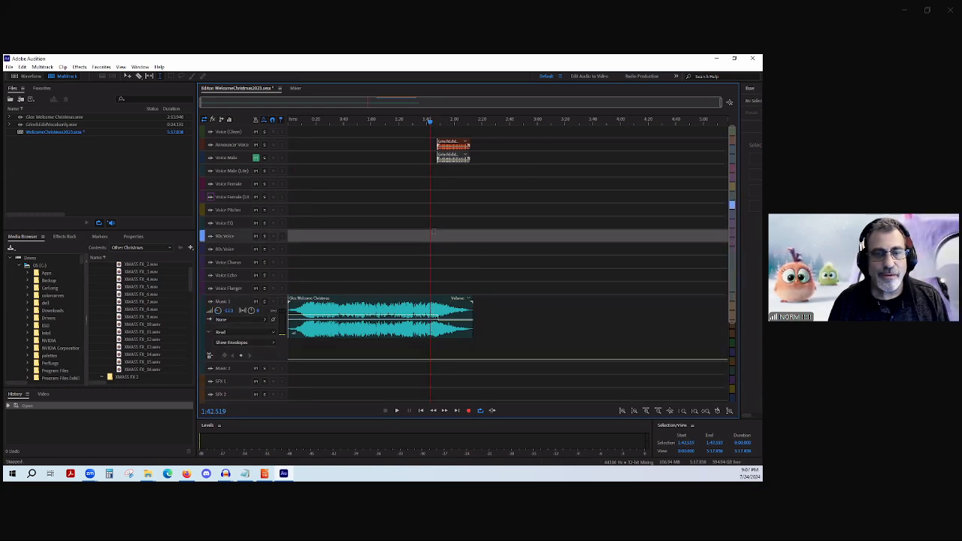
click(438, 202)
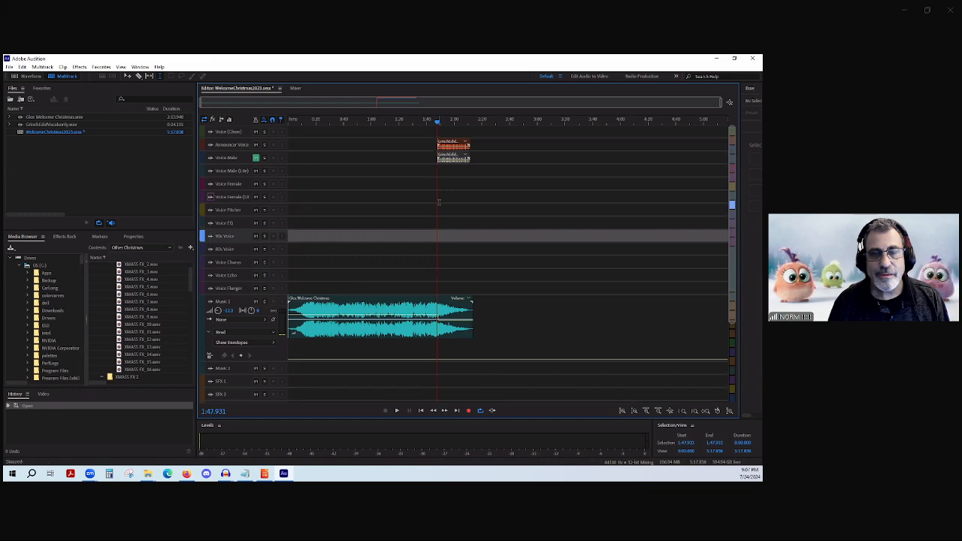
click(432, 197)
key(space)
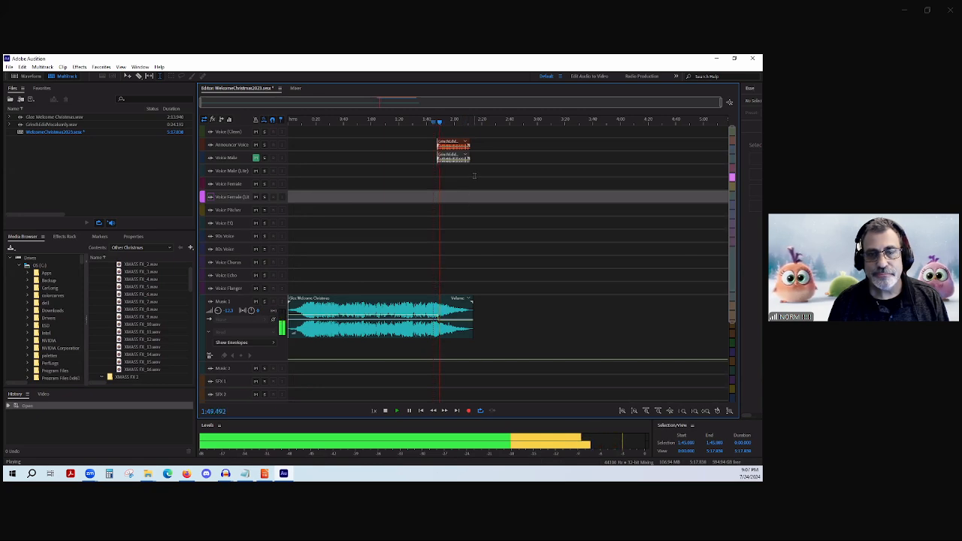
key(space)
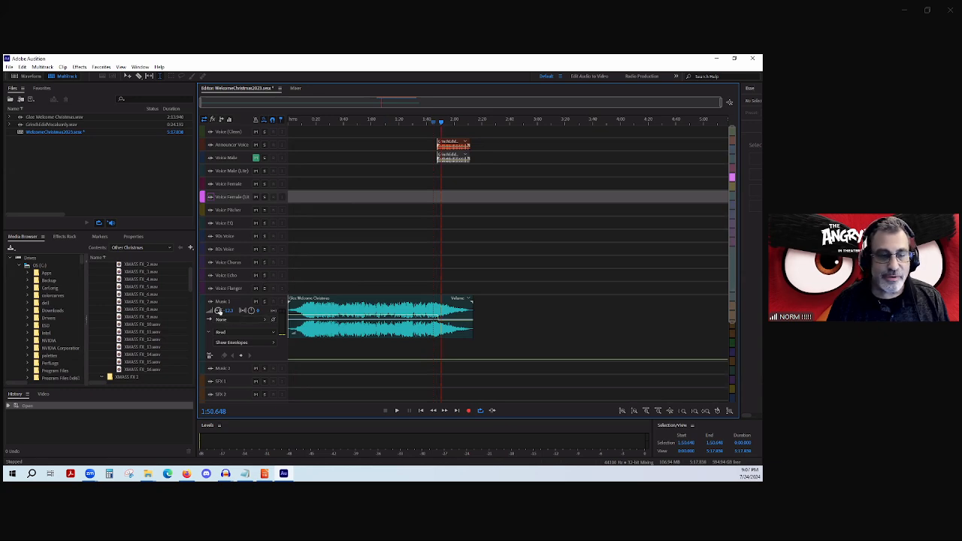
Lower the Music 1 track's volume and play the session from about 1:43
click(221, 312)
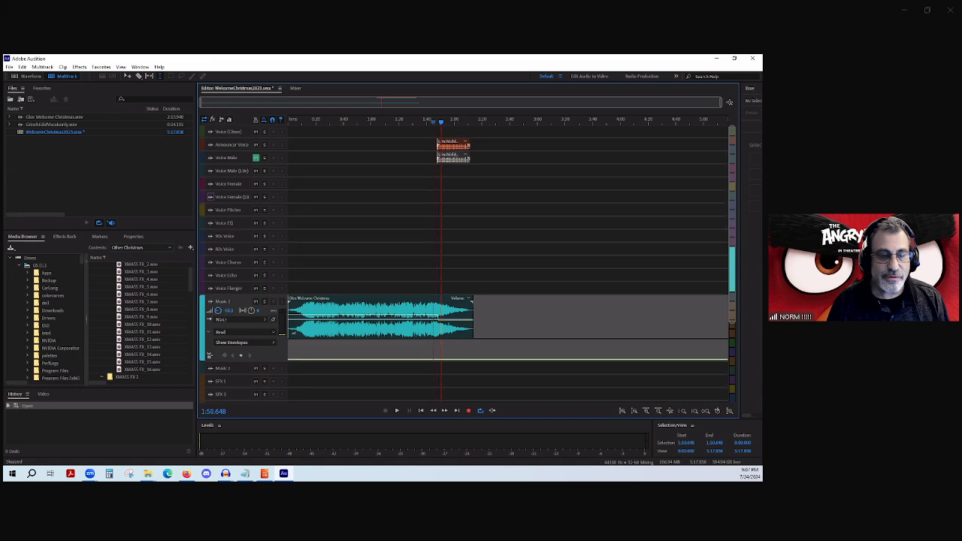
click(432, 162)
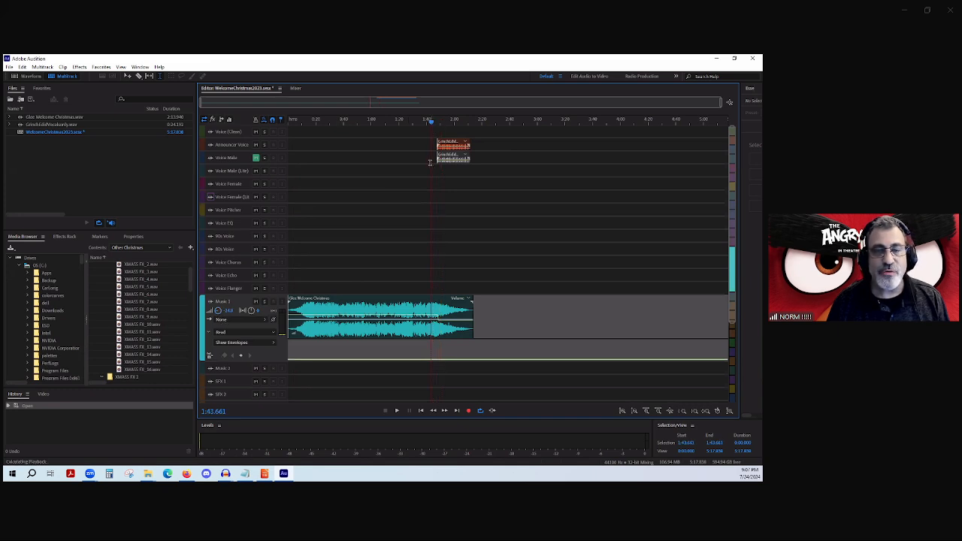
key(space)
Shift the Announcer Voice clip to several positions while previewing, leaving its start at about 1:50
drag(446, 145, 438, 146)
key(space)
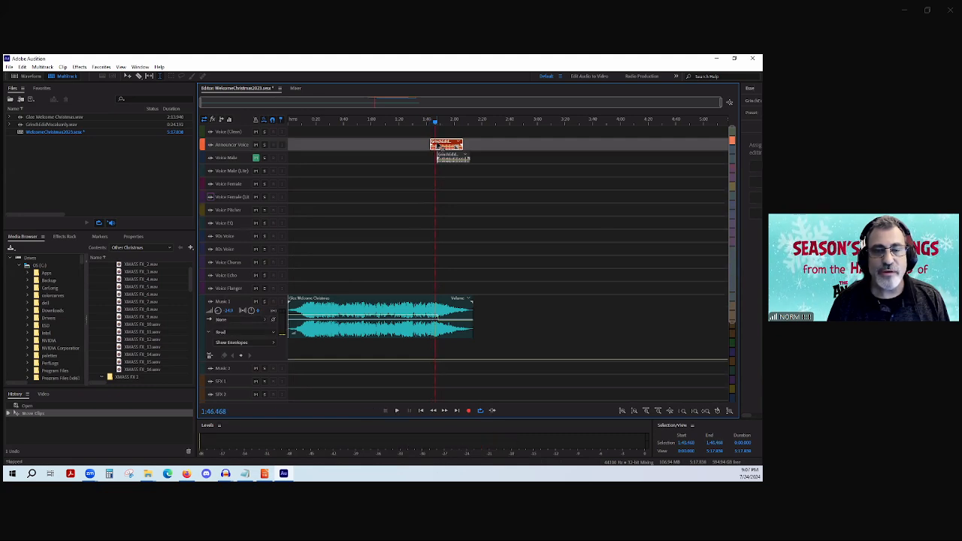
key(space)
drag(441, 145, 421, 147)
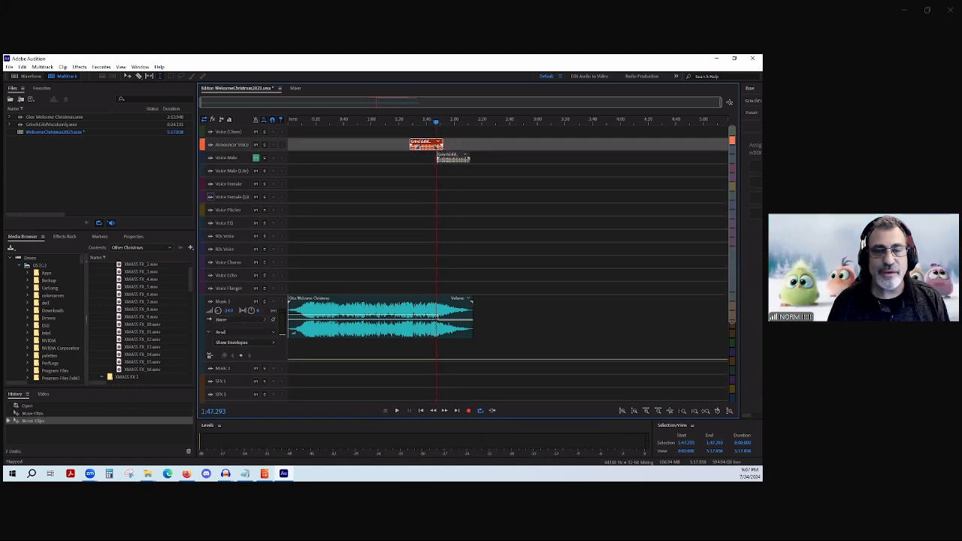
key(space)
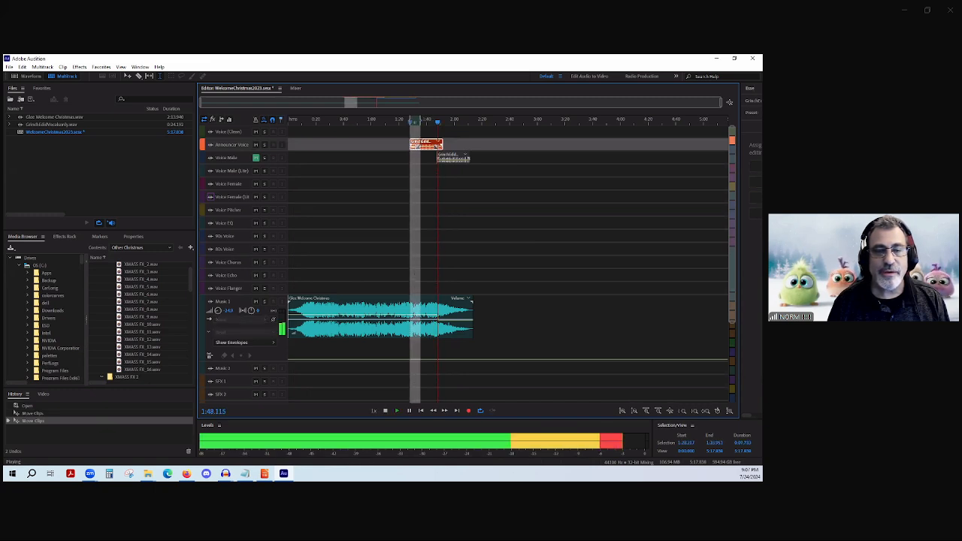
drag(424, 145, 456, 144)
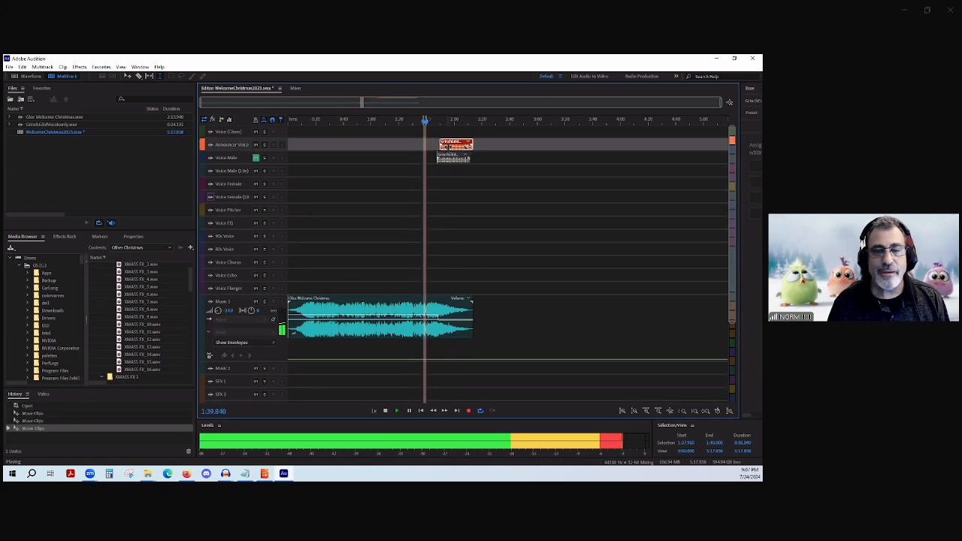
key(space)
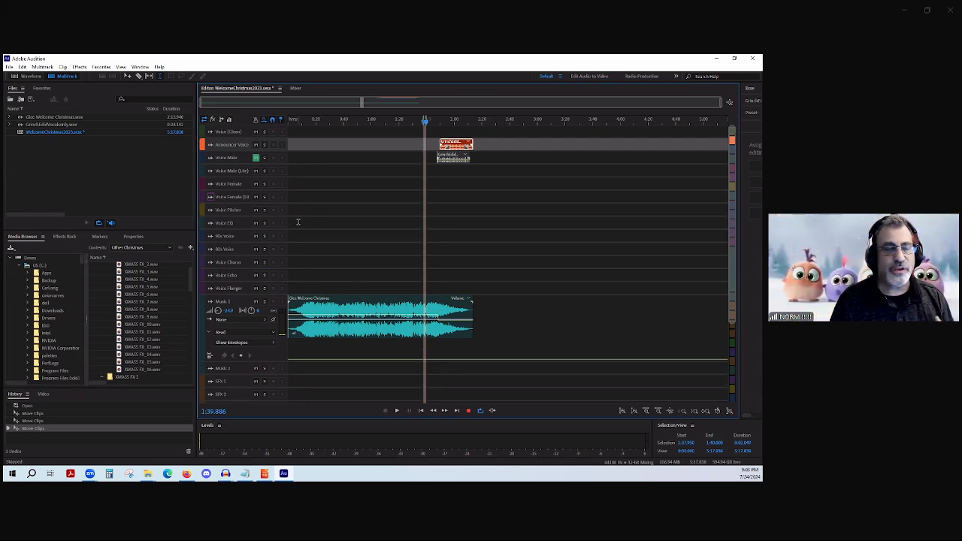
Collapse the Music 1 track, widen the Essential Sound panel and tag the Announcer Voice clip as Music
scroll(255, 218, down, 1)
scroll(255, 218, down, 3)
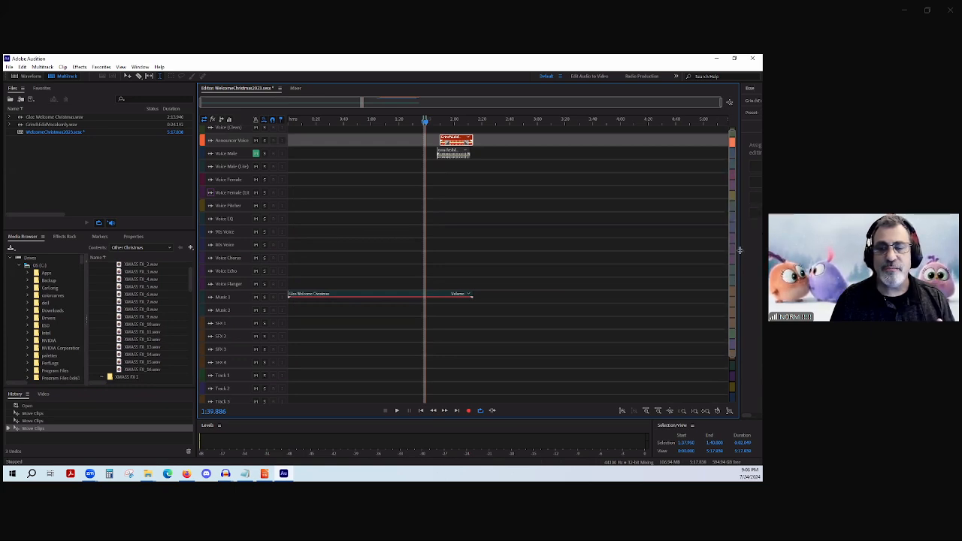
drag(740, 250, 574, 293)
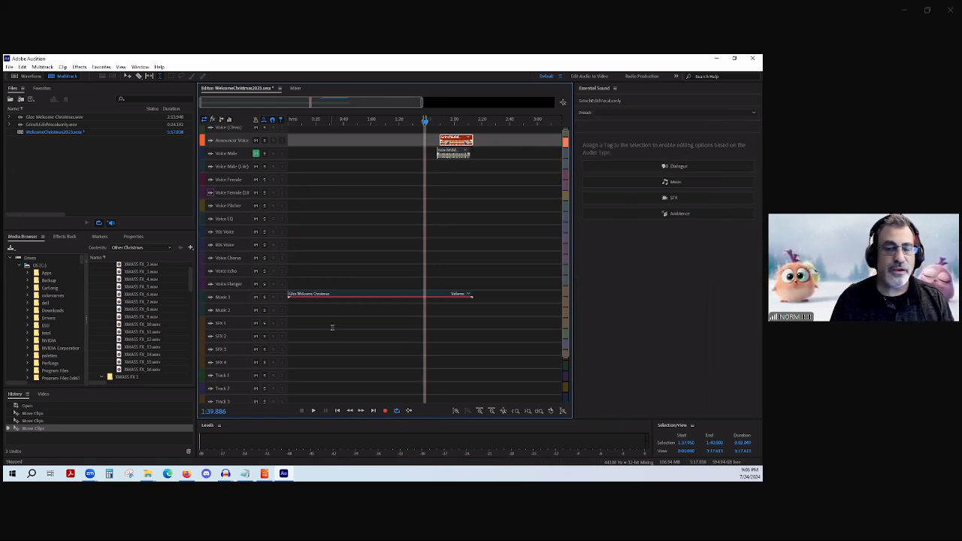
click(673, 181)
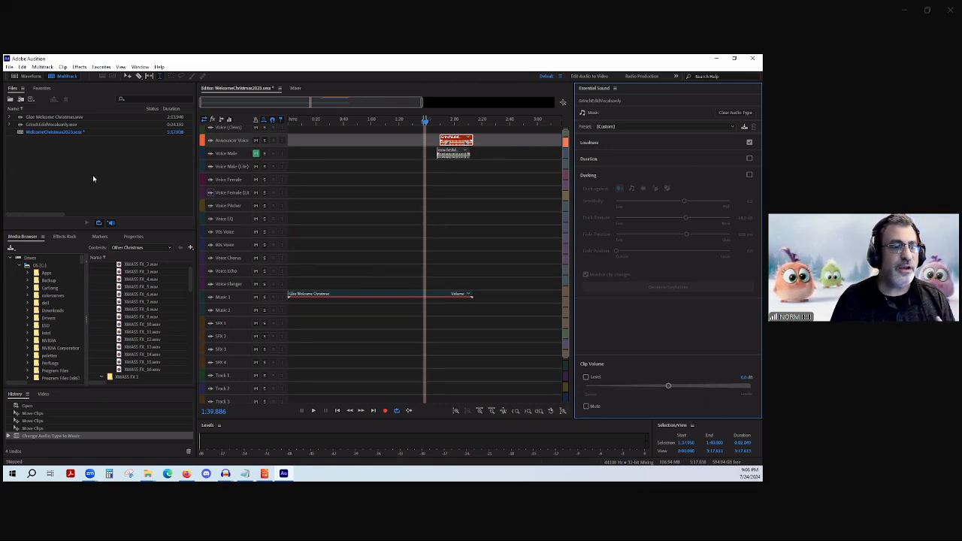
Show the track effects in the Effects Rack for Announcer Voice and Voice Male (Lite)
click(65, 236)
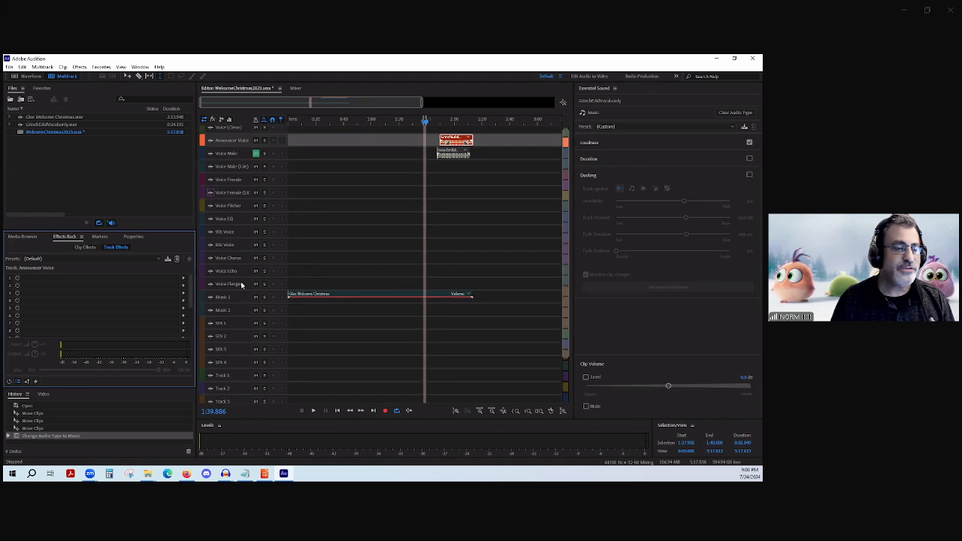
click(110, 258)
click(108, 305)
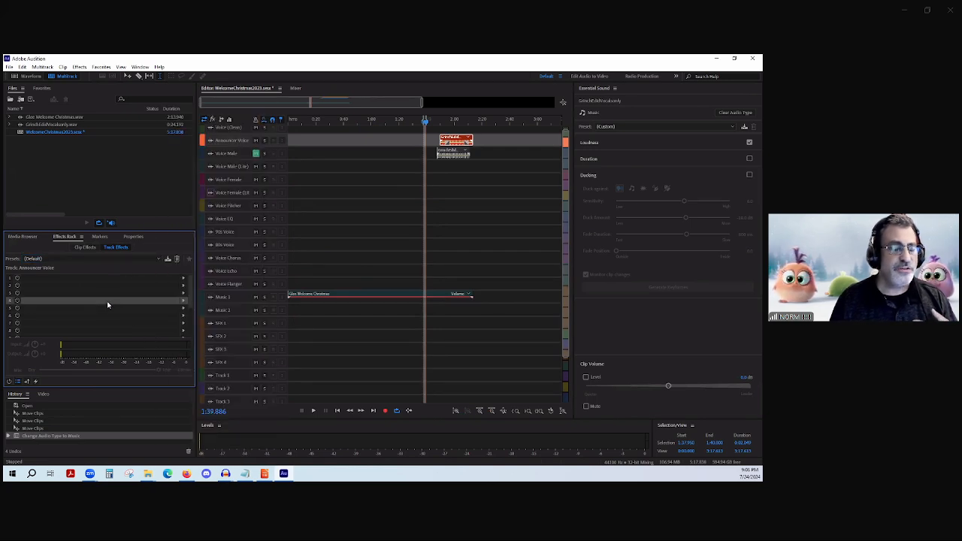
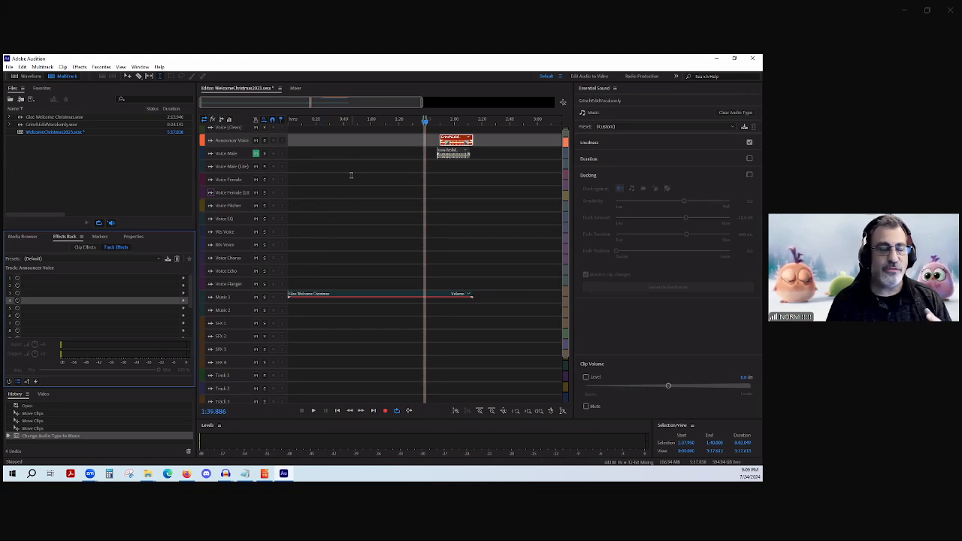
click(384, 168)
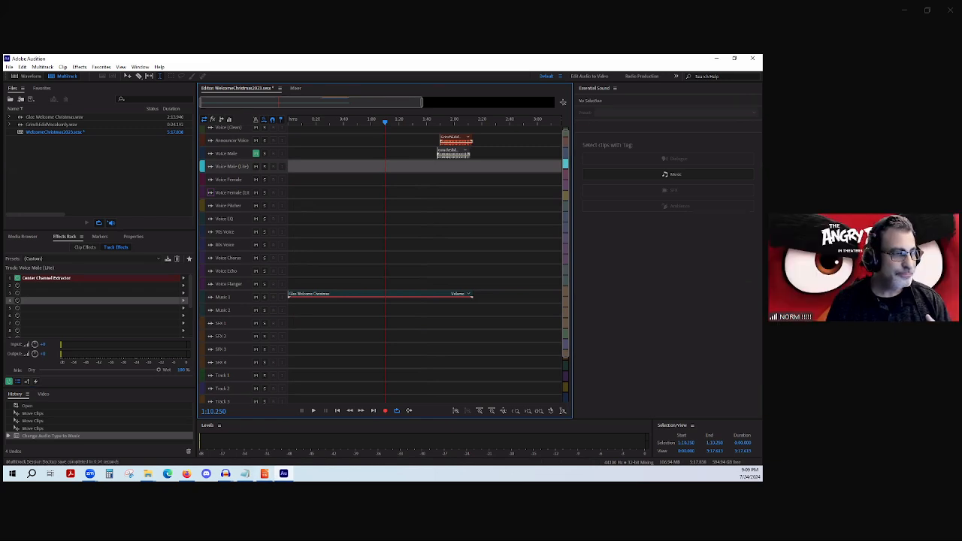
Switch to Firefox and highlight the Vocal Remover and Isolation site's address, vocalremover.org
click(167, 474)
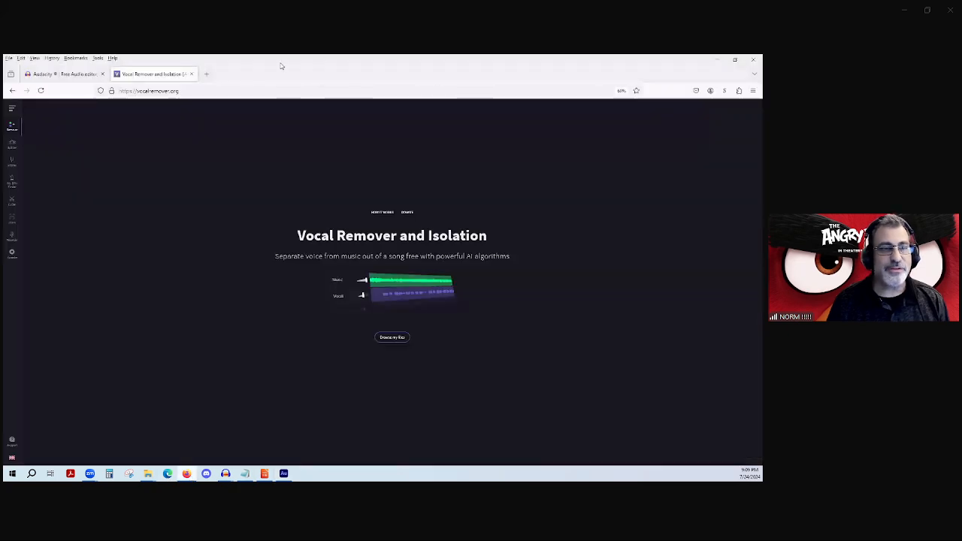
click(188, 90)
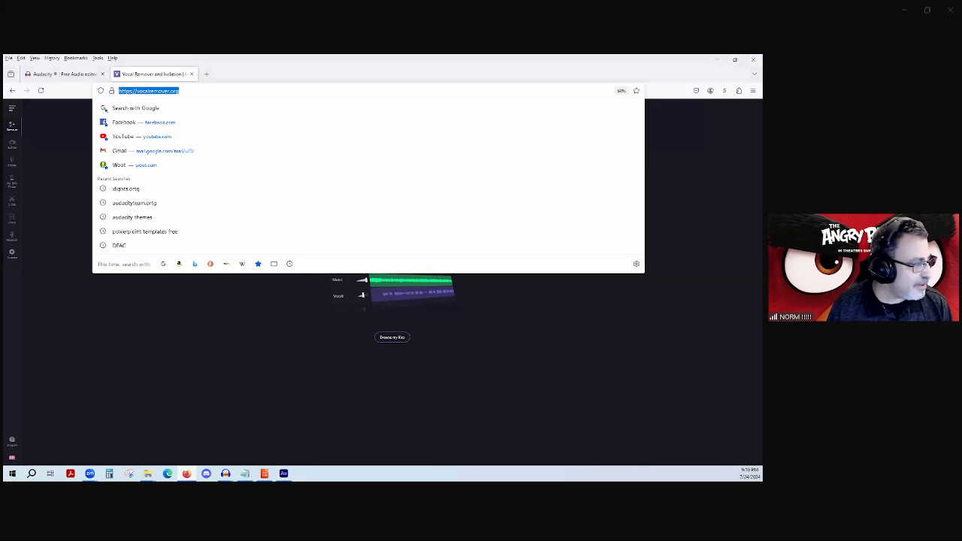
Switch to MP3Gain and bring its window onto this screen, maximized
key(alt+Tab)
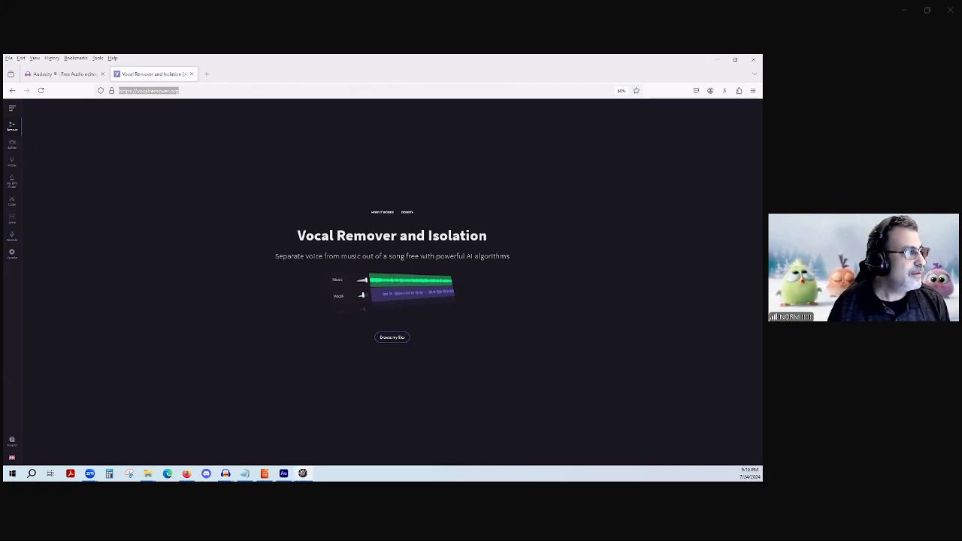
drag(3, 103, 395, 95)
double_click(395, 95)
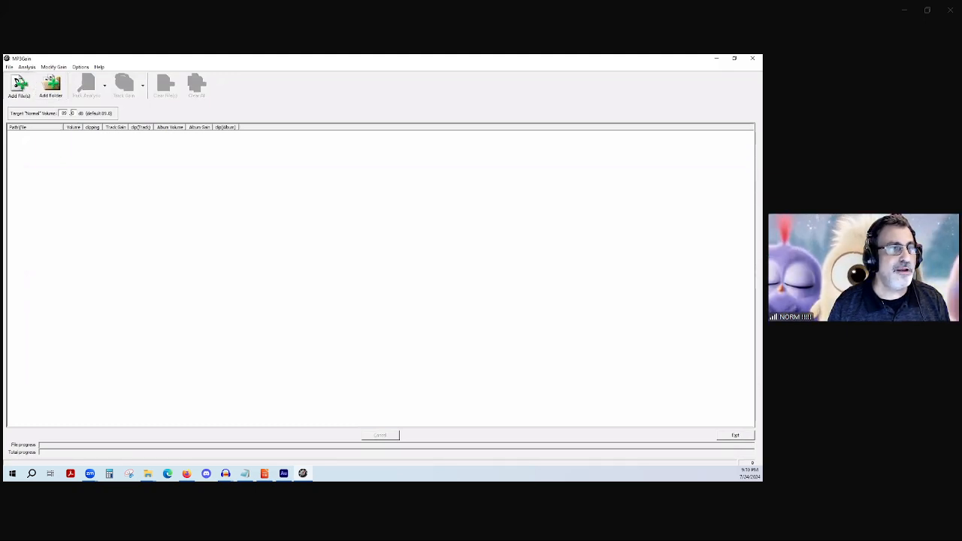
click(20, 83)
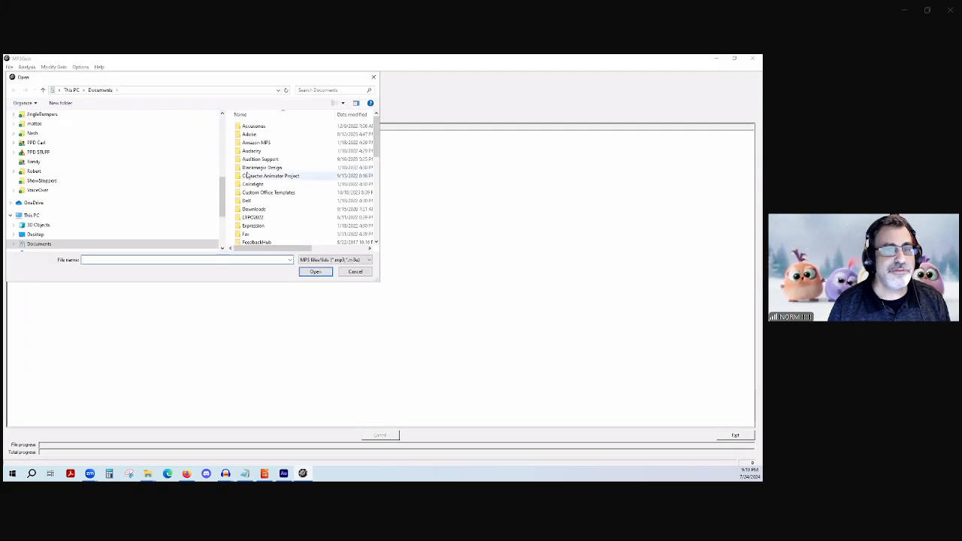
scroll(264, 142, down, 1)
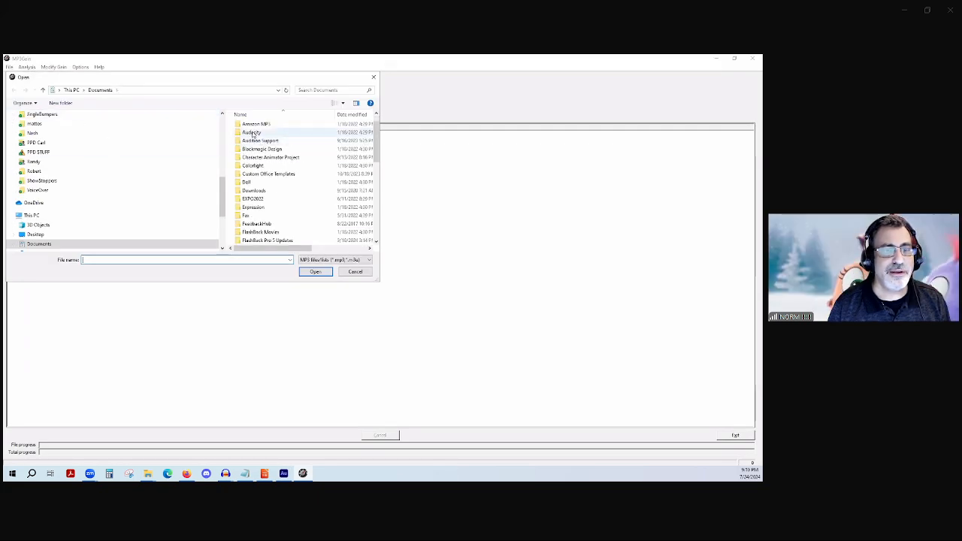
double_click(252, 133)
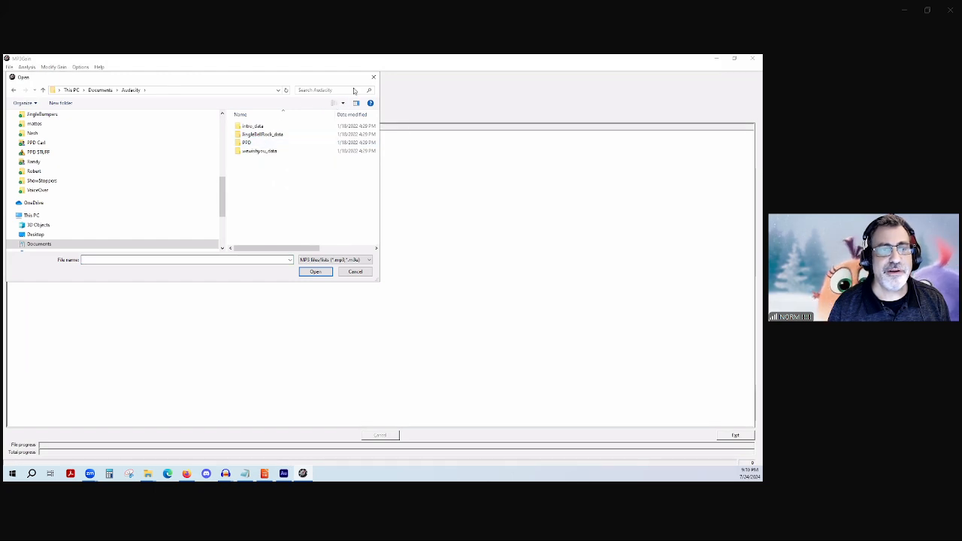
click(374, 79)
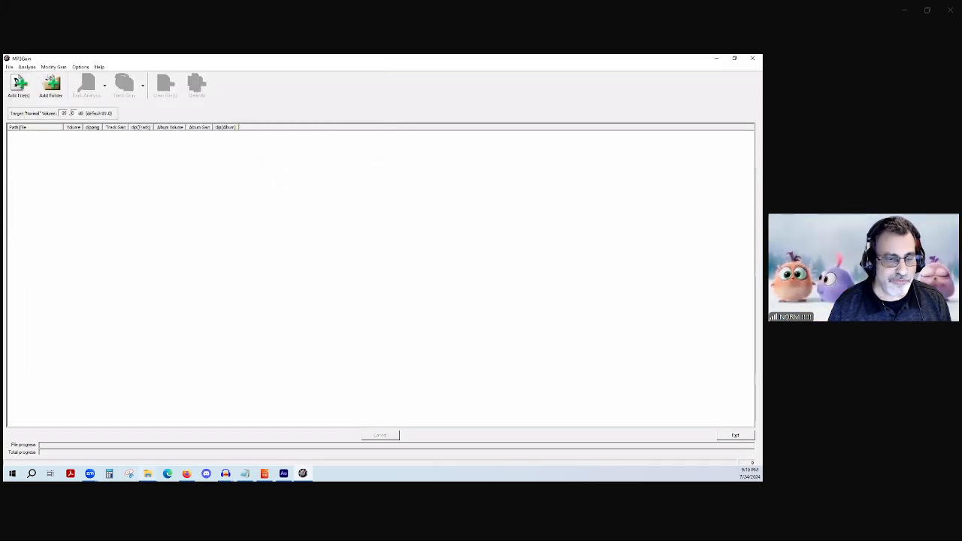
Add seven Christmas MP3 files from the File Explorer AUDIO folder to MP3Gain and widen the Path/File column
mouse_move(148, 474)
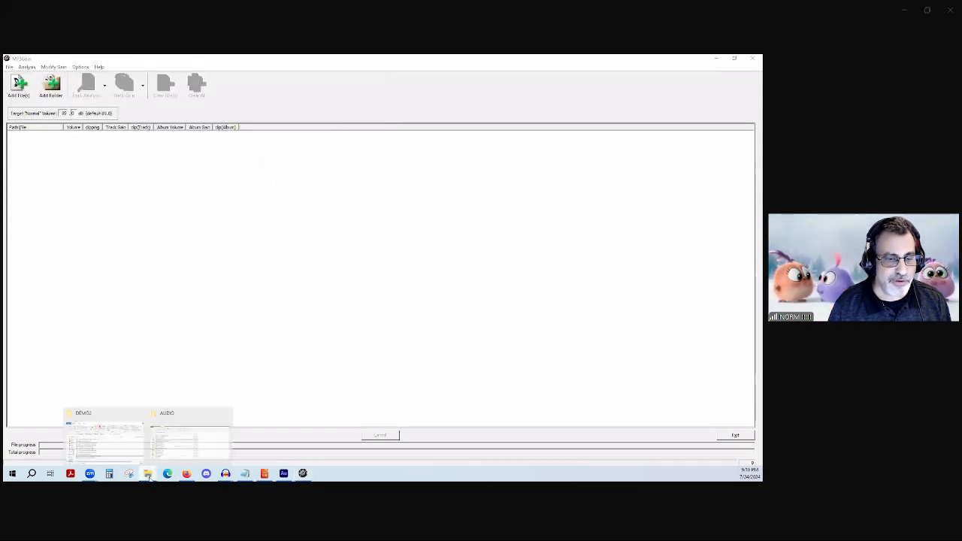
click(187, 446)
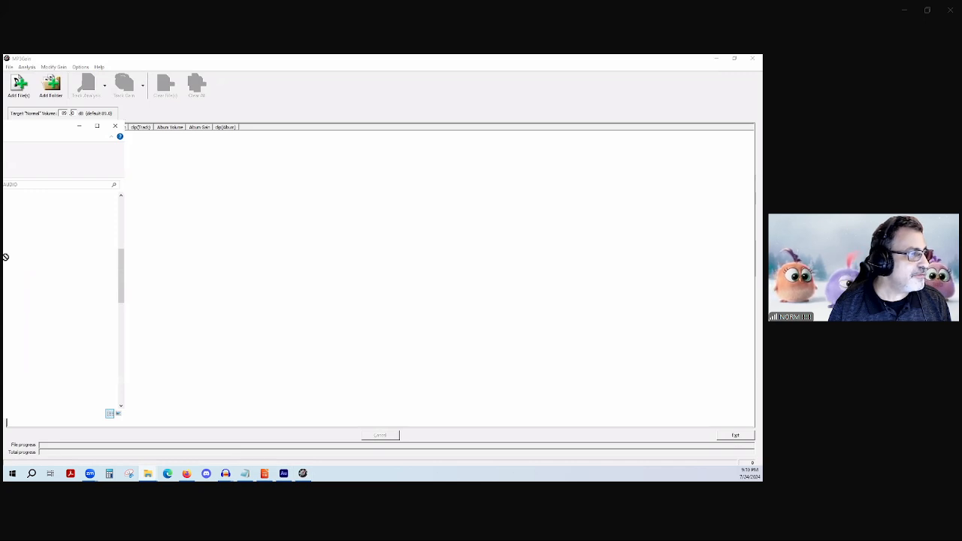
drag(4, 257, 390, 233)
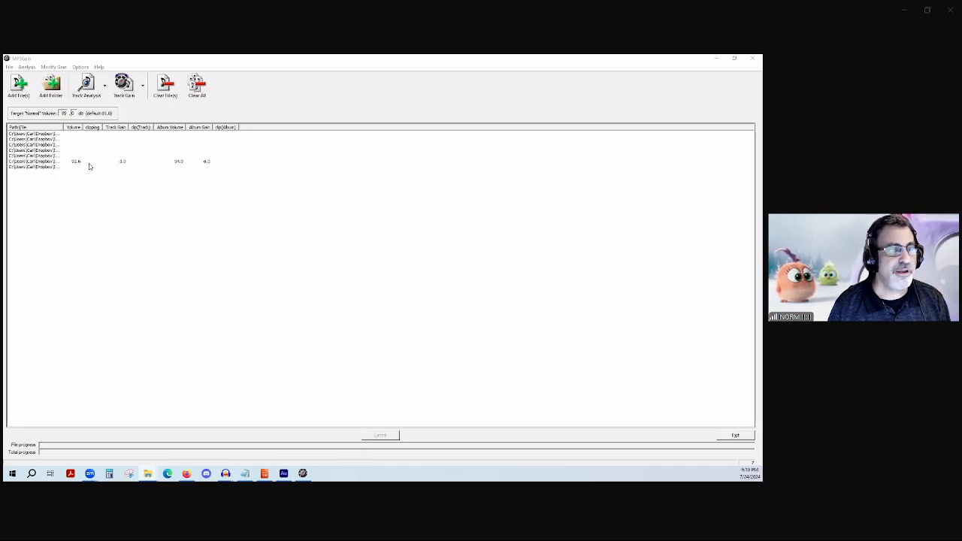
drag(62, 127, 239, 150)
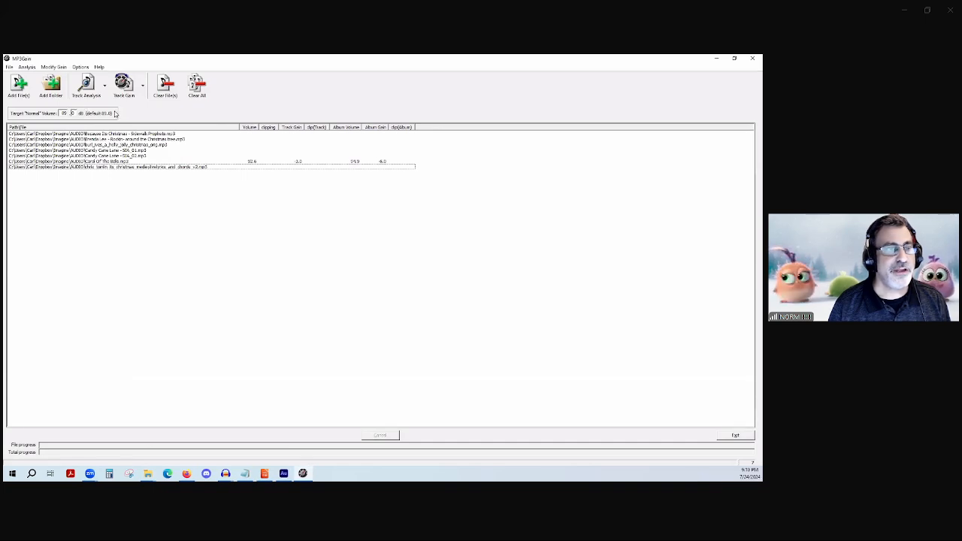
Run Track Analysis on the listed files and accept a constant gain change of 0.0 dB for all files
click(89, 83)
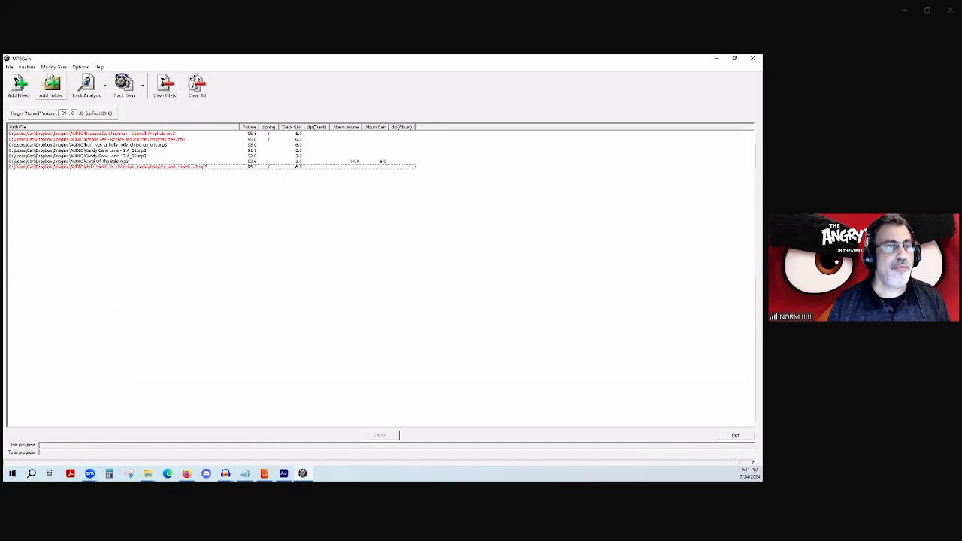
click(36, 68)
mouse_move(53, 67)
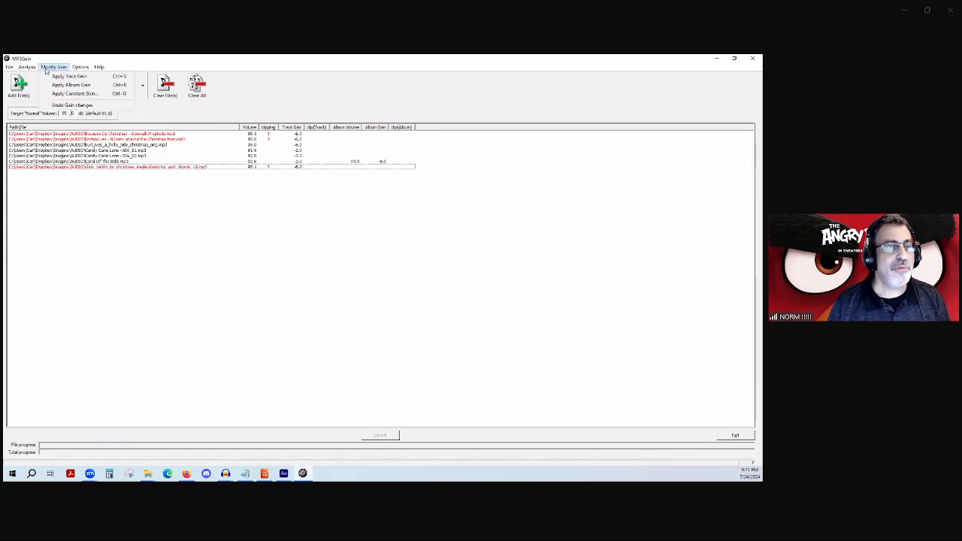
click(74, 94)
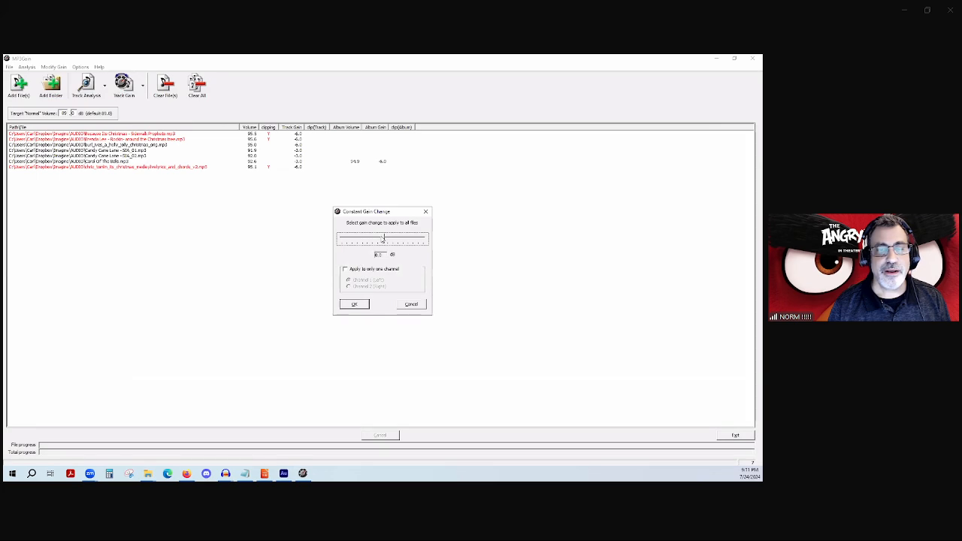
drag(385, 239, 384, 240)
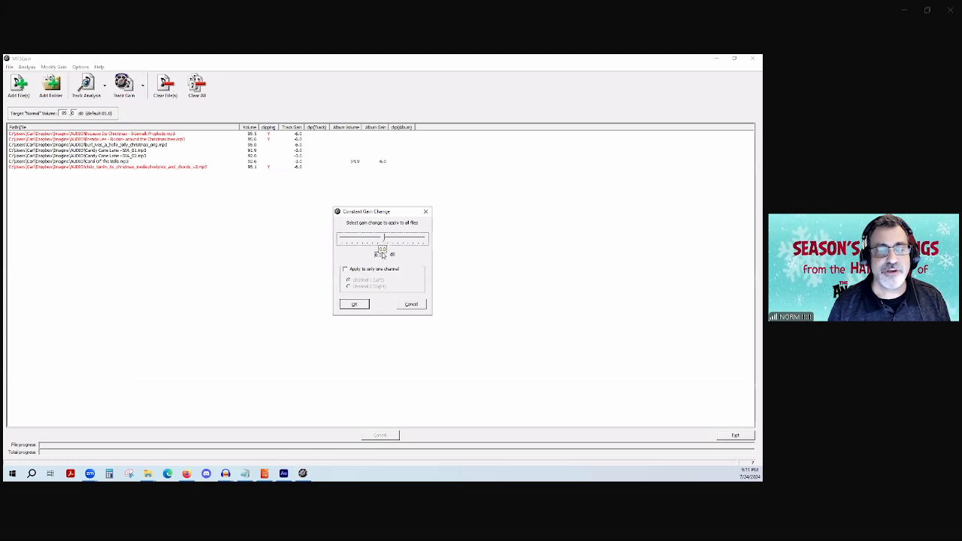
click(355, 305)
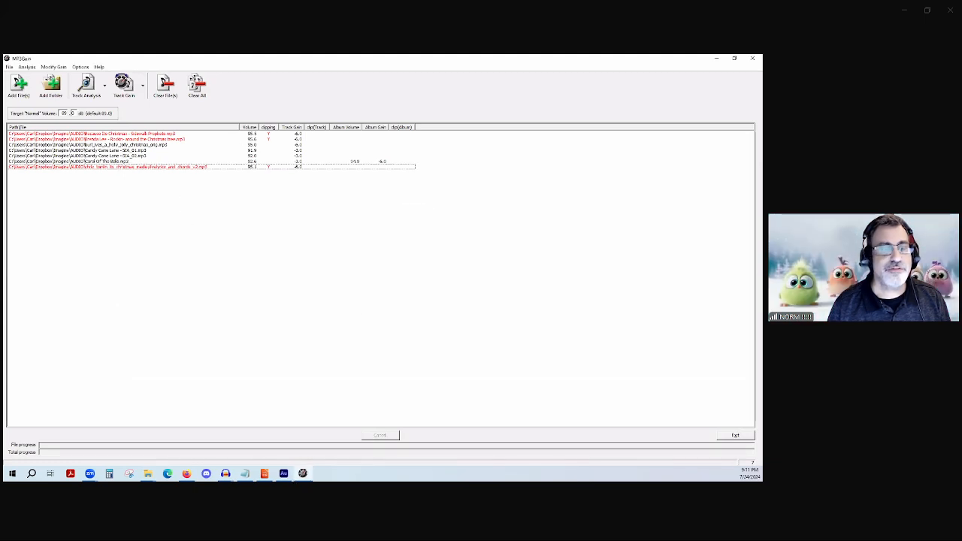
Apply Album Gain to all seven listed Christmas MP3 files
click(53, 66)
click(53, 67)
click(54, 67)
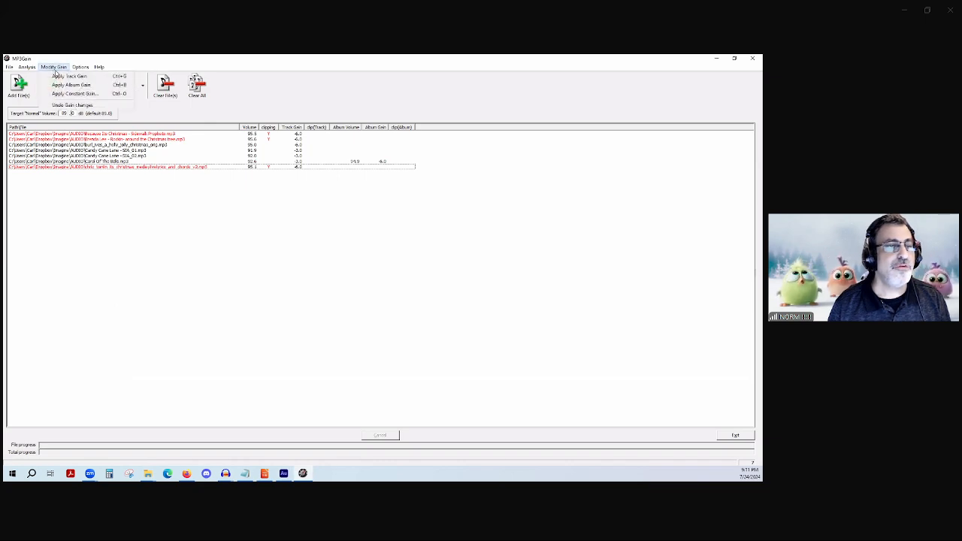
mouse_move(35, 68)
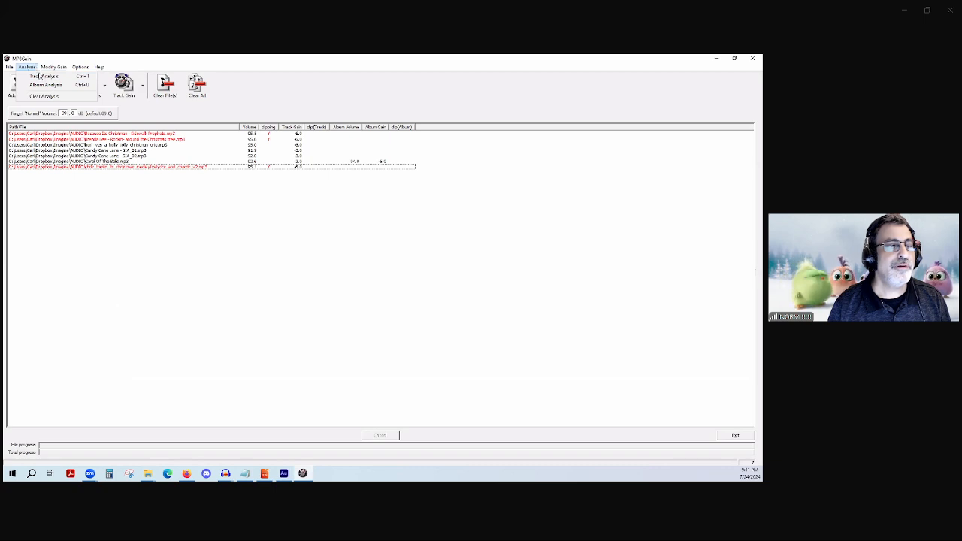
click(49, 70)
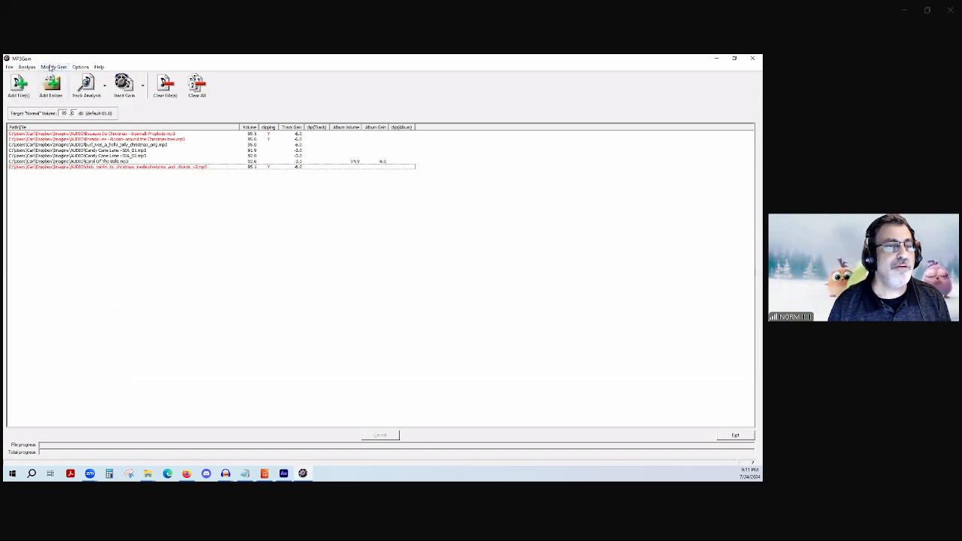
click(51, 68)
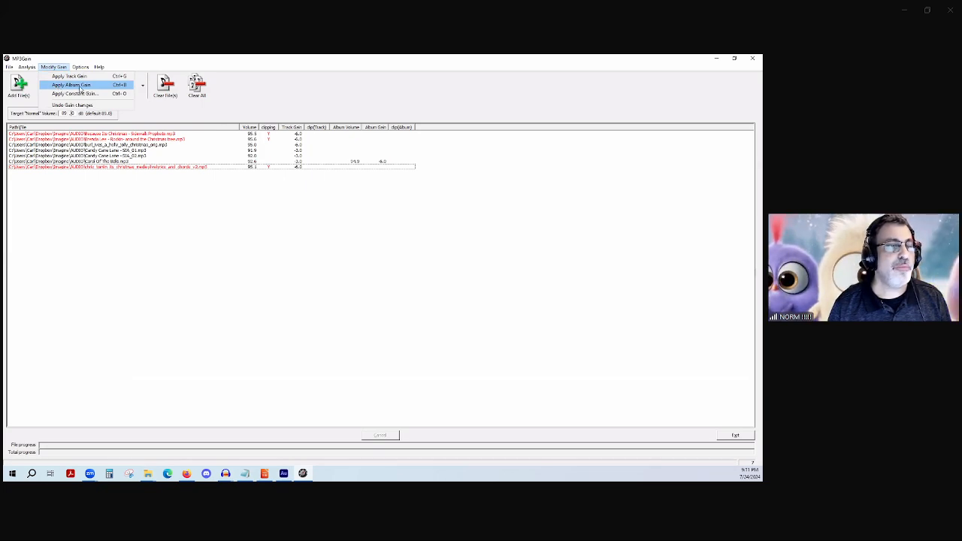
click(77, 86)
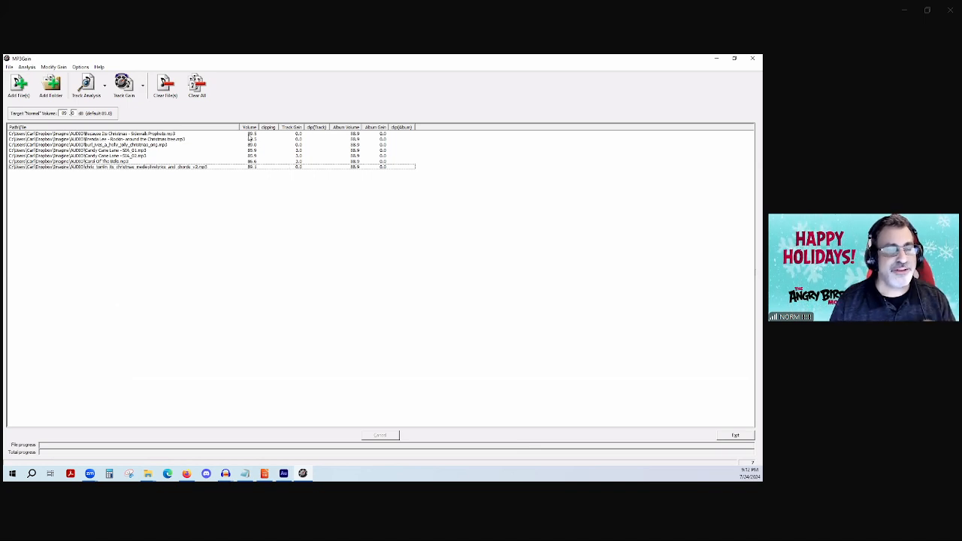
Review the available program options, such as Add Subfolders and Work on Selected files only, without changing any
click(80, 68)
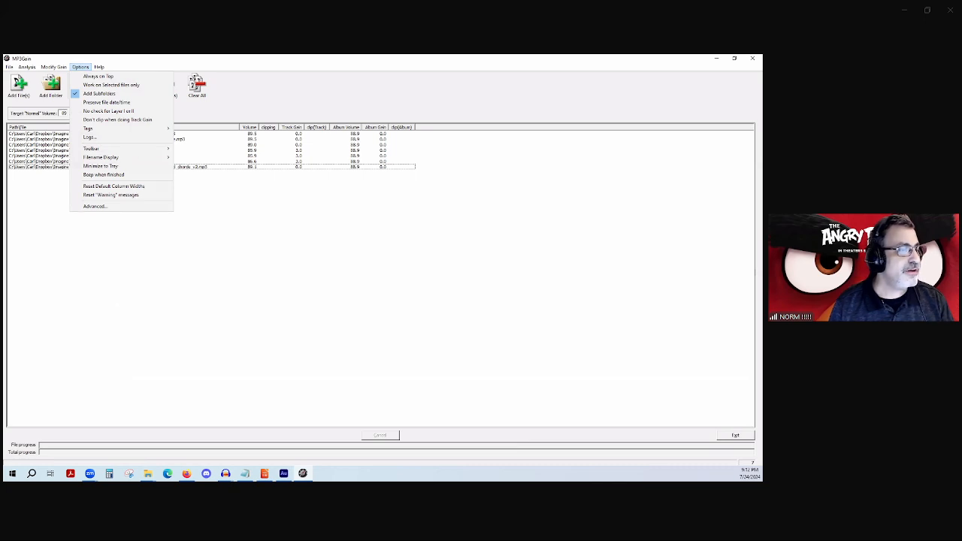
click(202, 223)
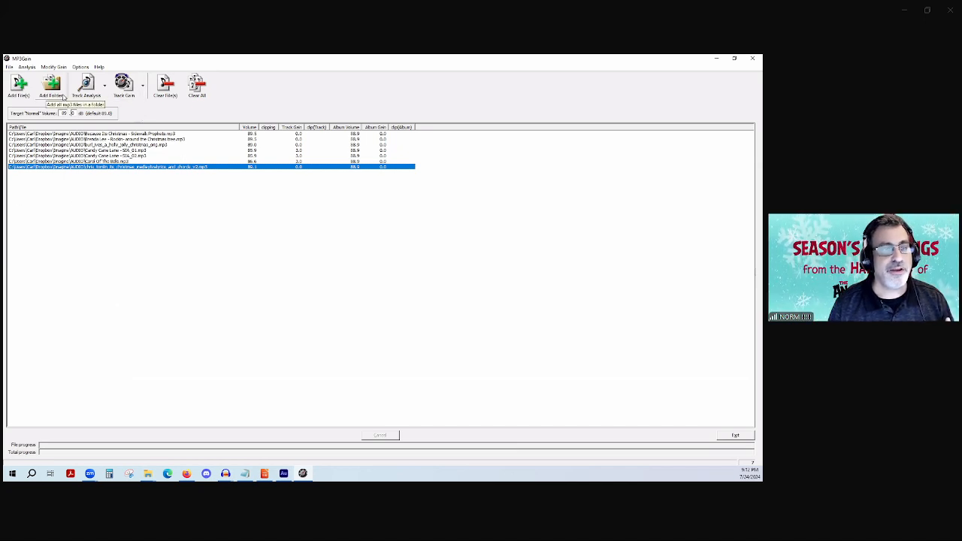
click(79, 67)
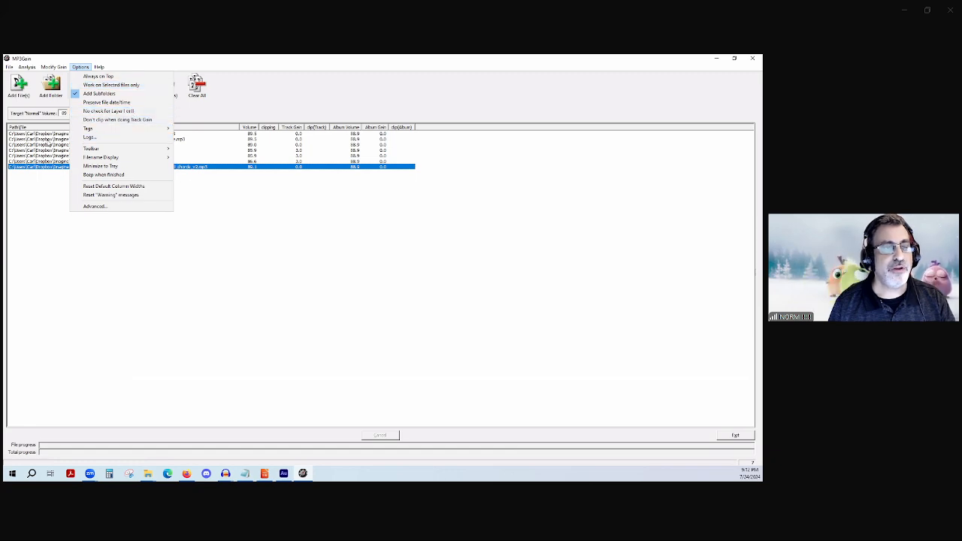
click(44, 136)
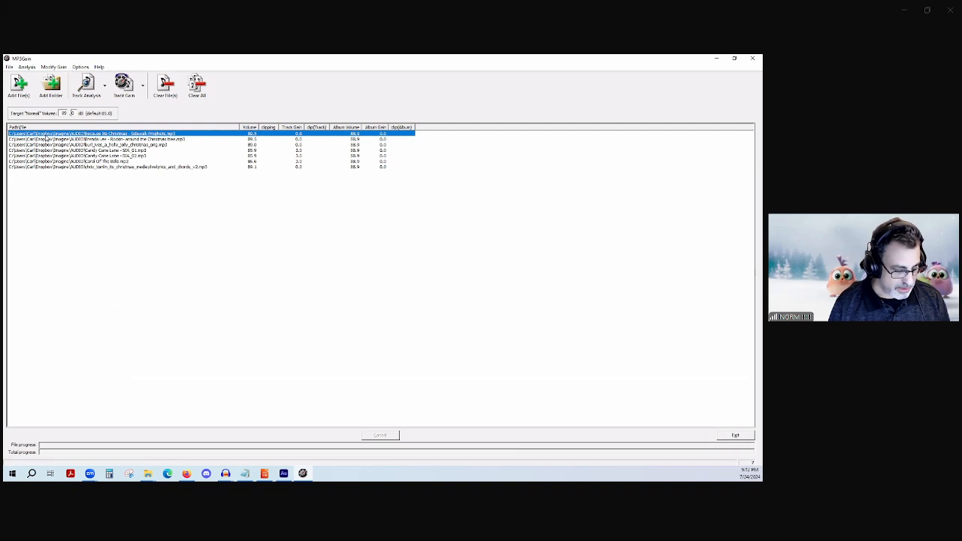
Sort the file list by Path/File in descending order and select only the Burl Ives holly jolly Christmas MP3
click(47, 127)
shift+click(59, 156)
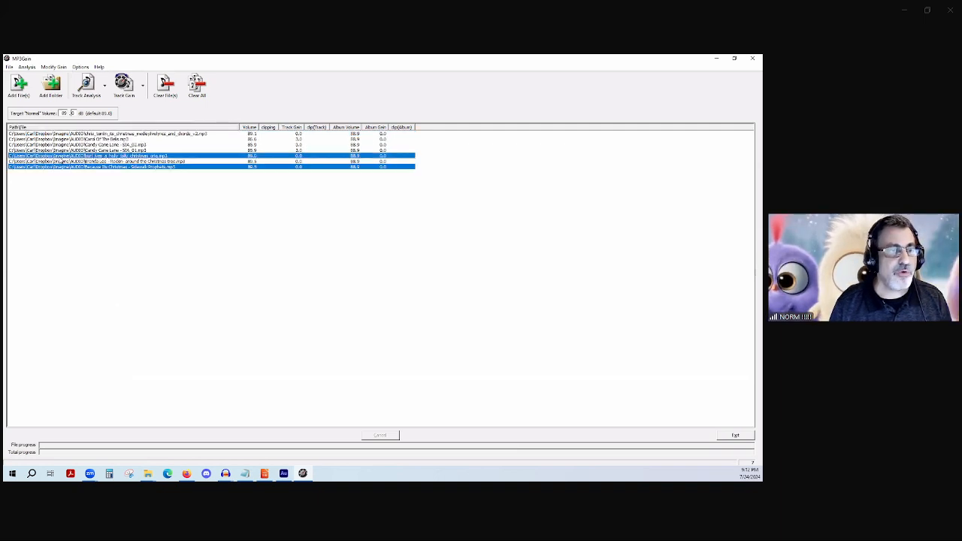
click(61, 166)
ctrl+click(57, 157)
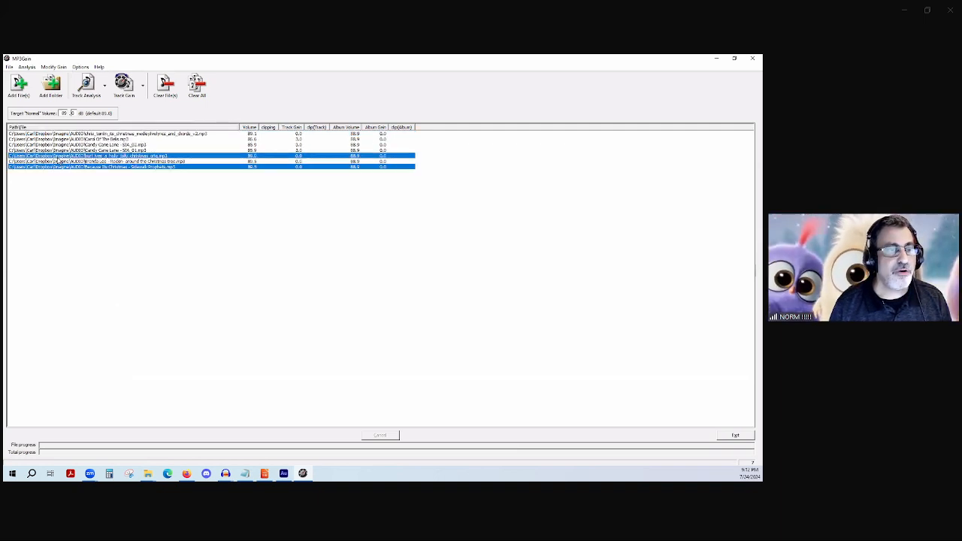
ctrl+click(150, 167)
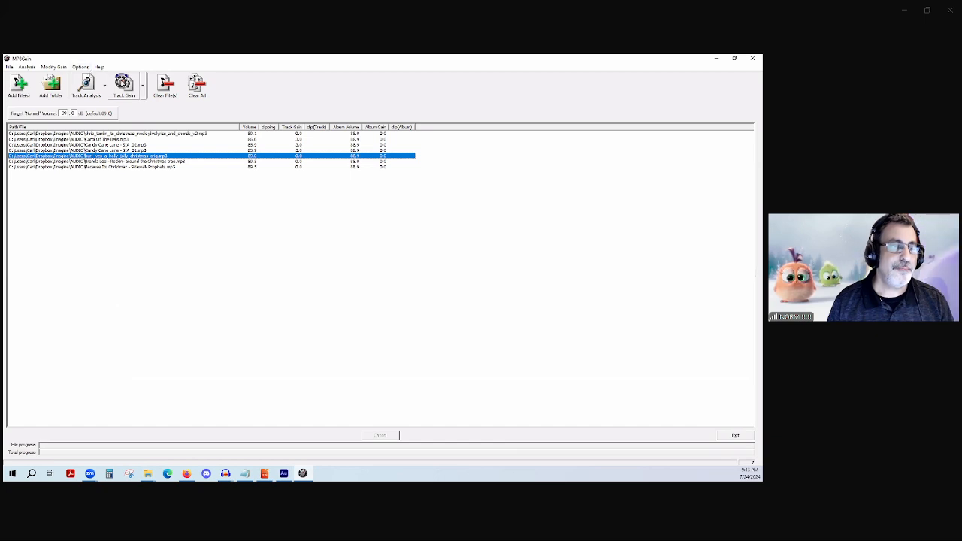
Switch the gain type to Album Gain and on to Constant Gain, and clear the selected Burl Ives file from the list
click(141, 94)
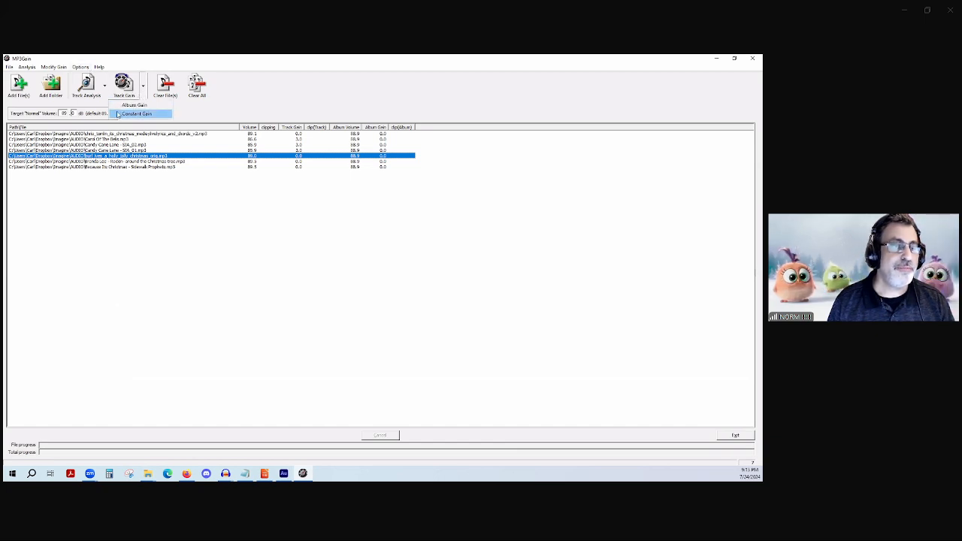
click(134, 105)
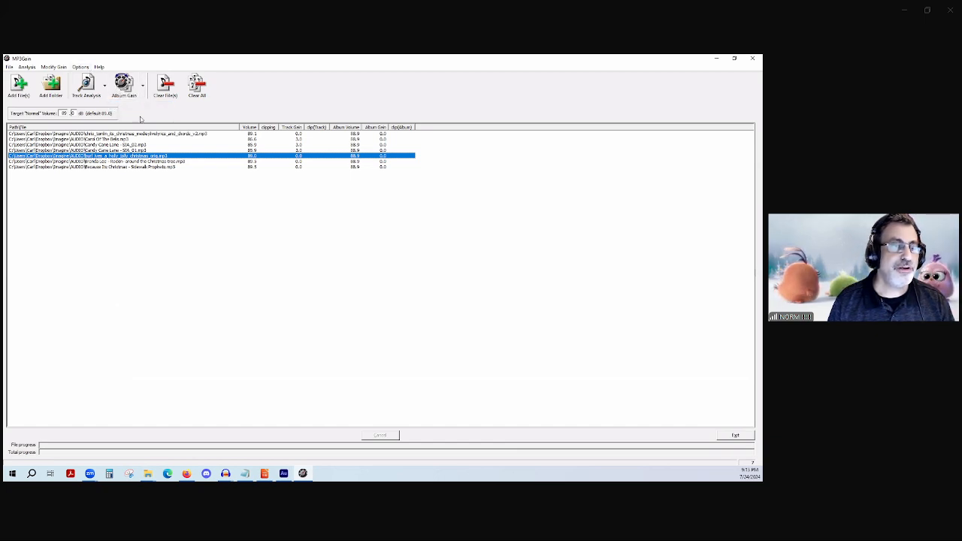
click(143, 95)
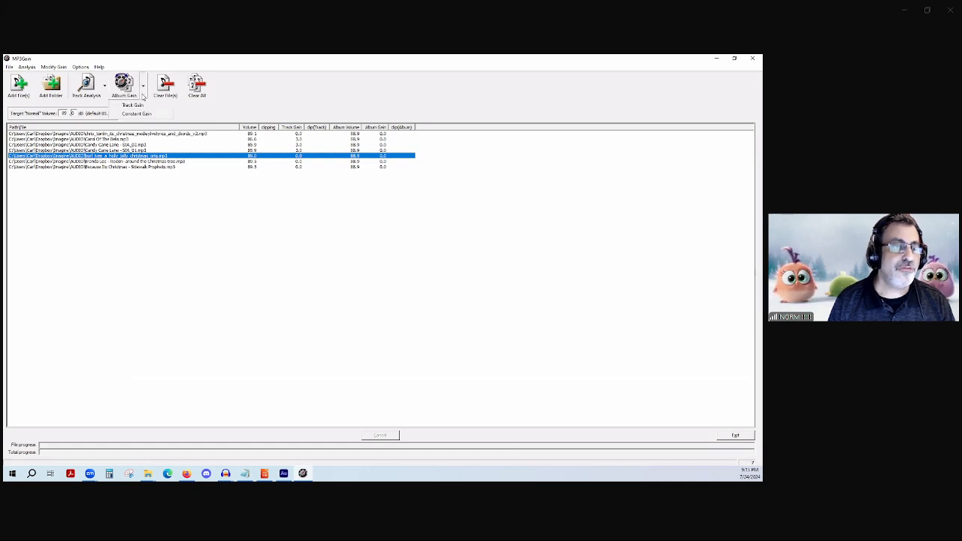
click(150, 113)
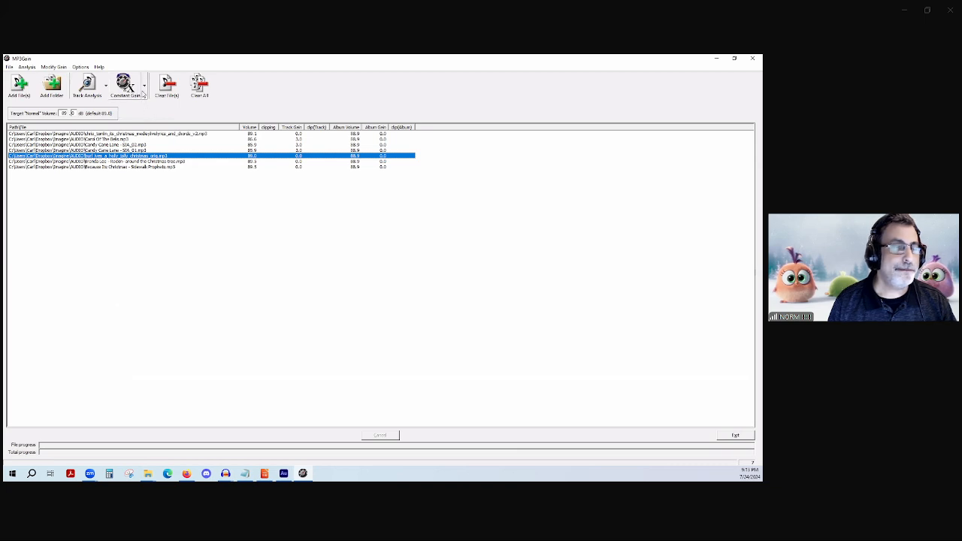
click(168, 88)
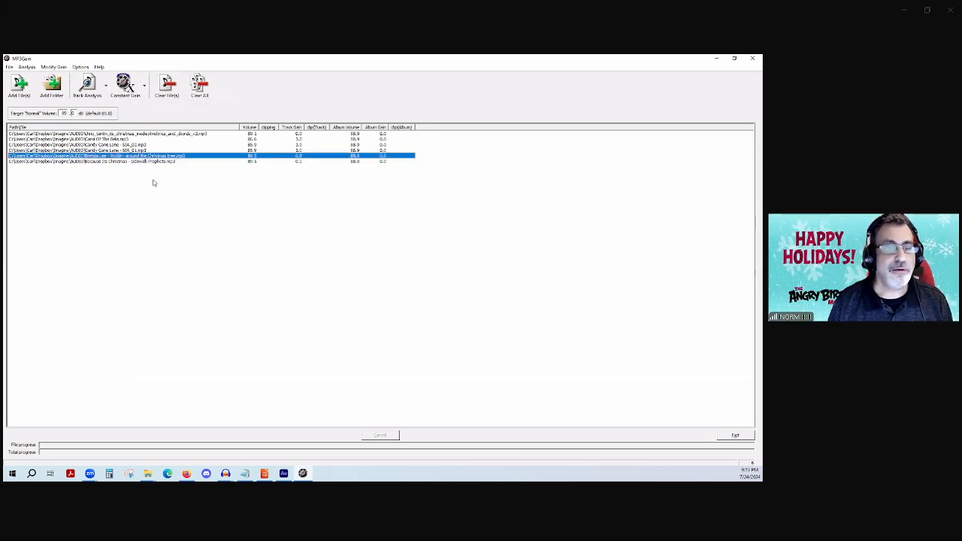
Highlight the Target "Normal" Volume value and point out individual songs in the file list
click(103, 145)
click(96, 139)
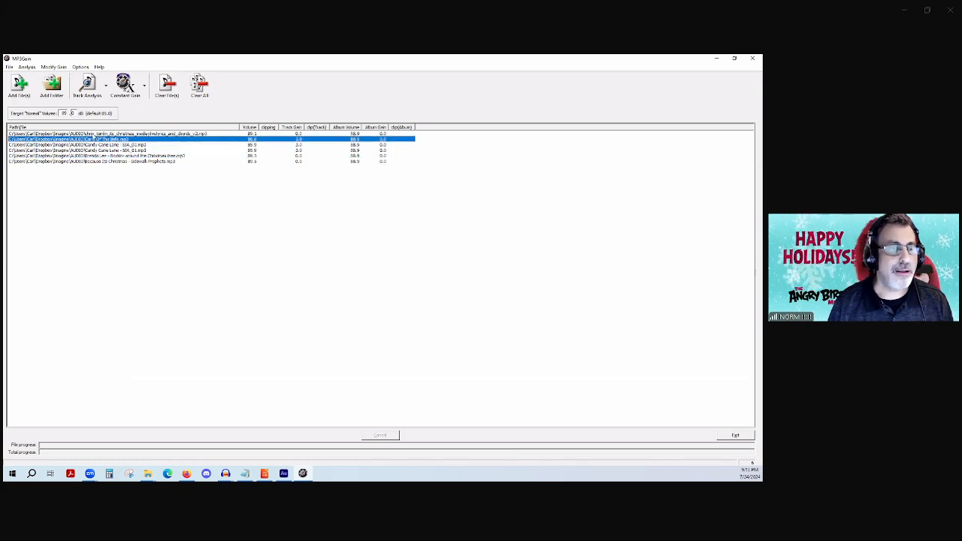
click(64, 113)
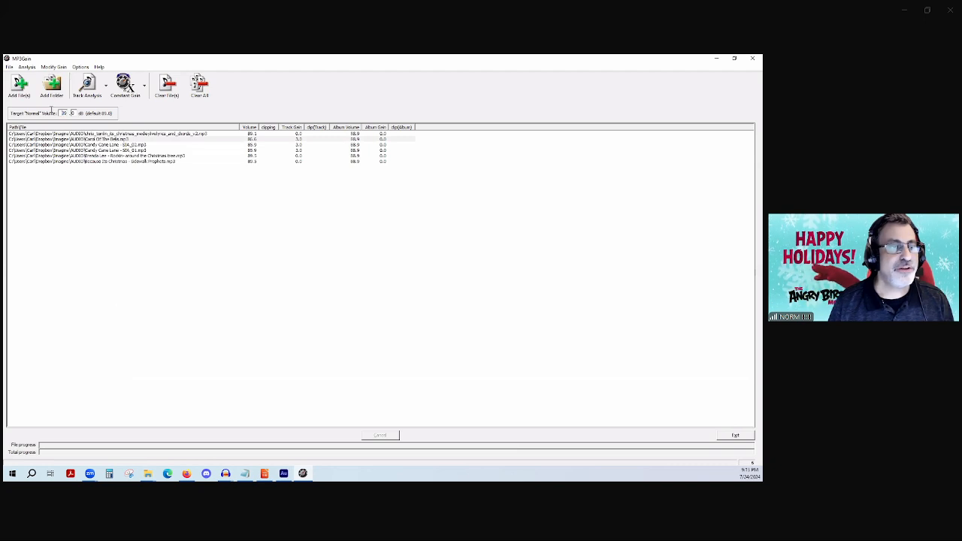
double_click(64, 112)
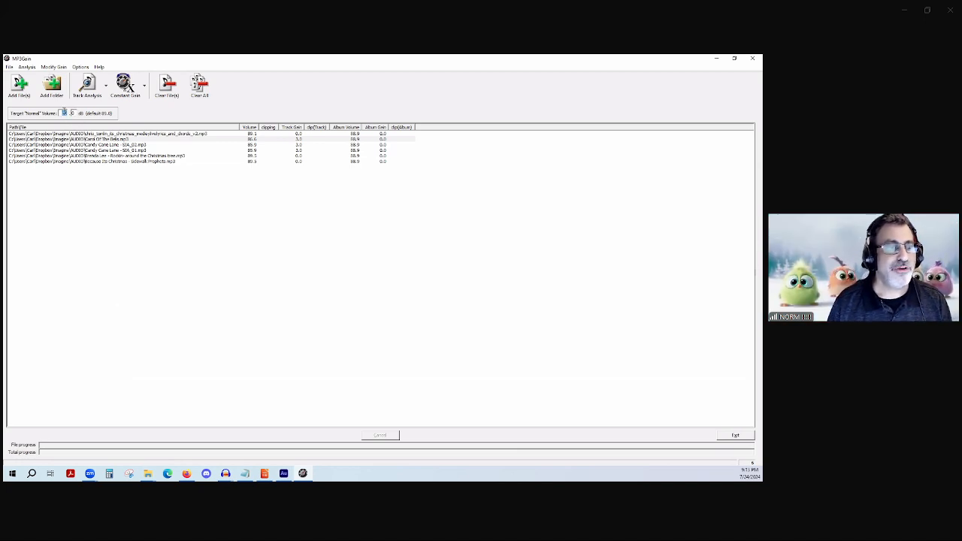
click(78, 134)
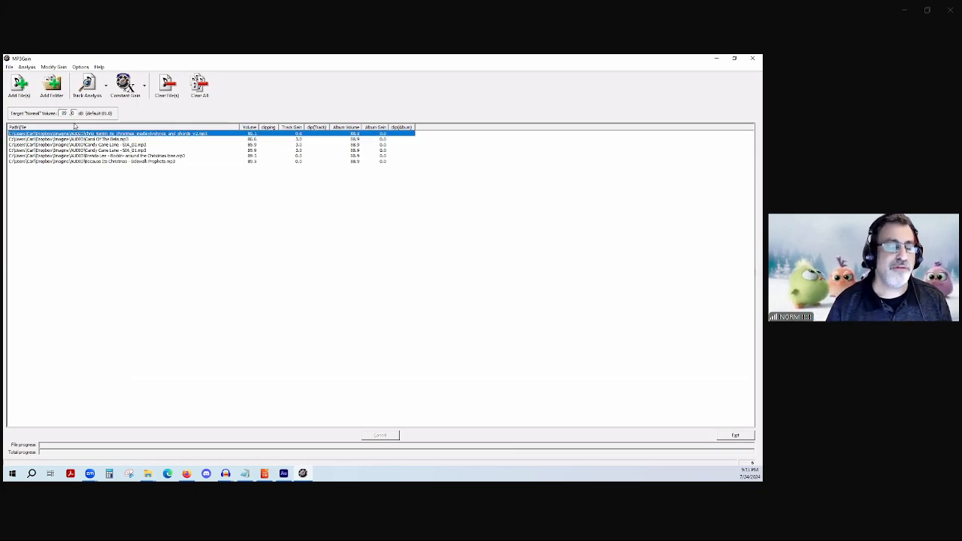
click(124, 162)
click(107, 156)
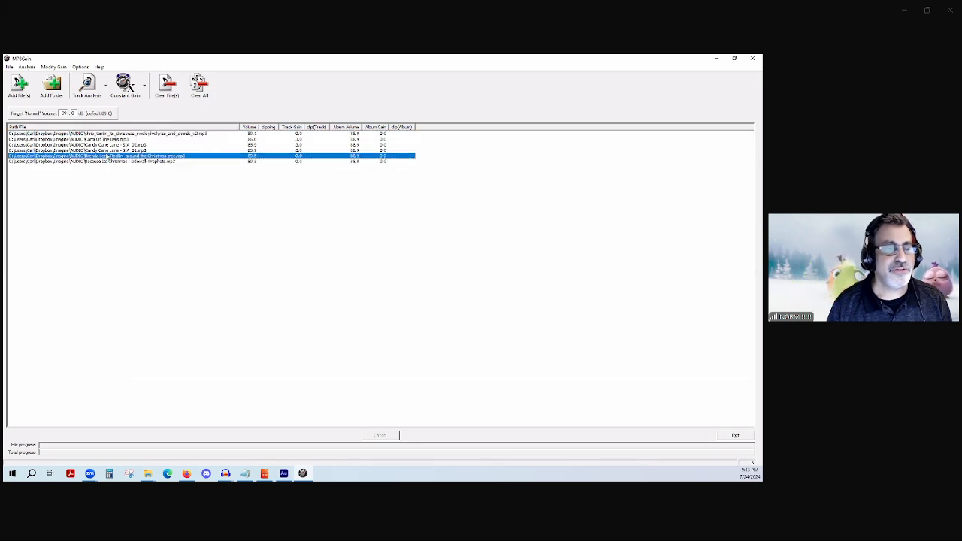
click(98, 144)
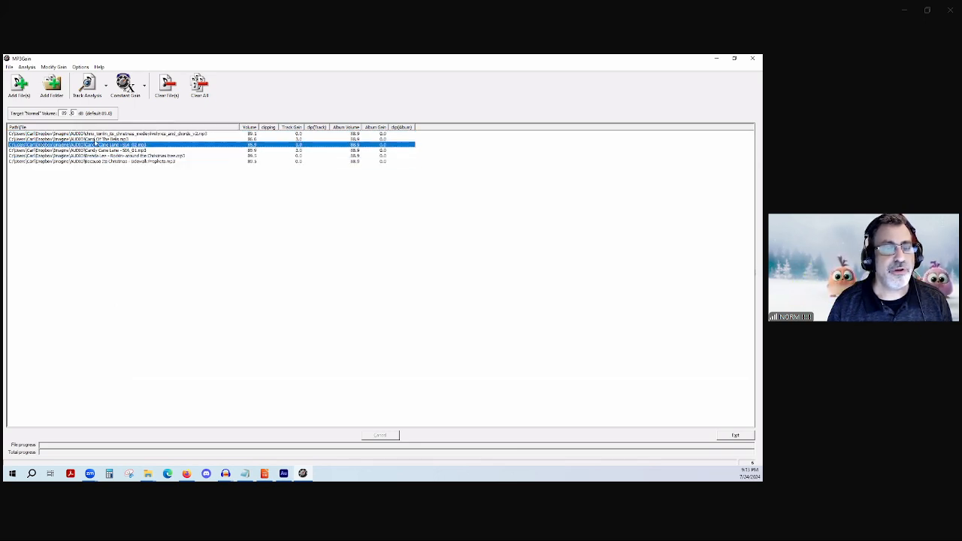
click(96, 133)
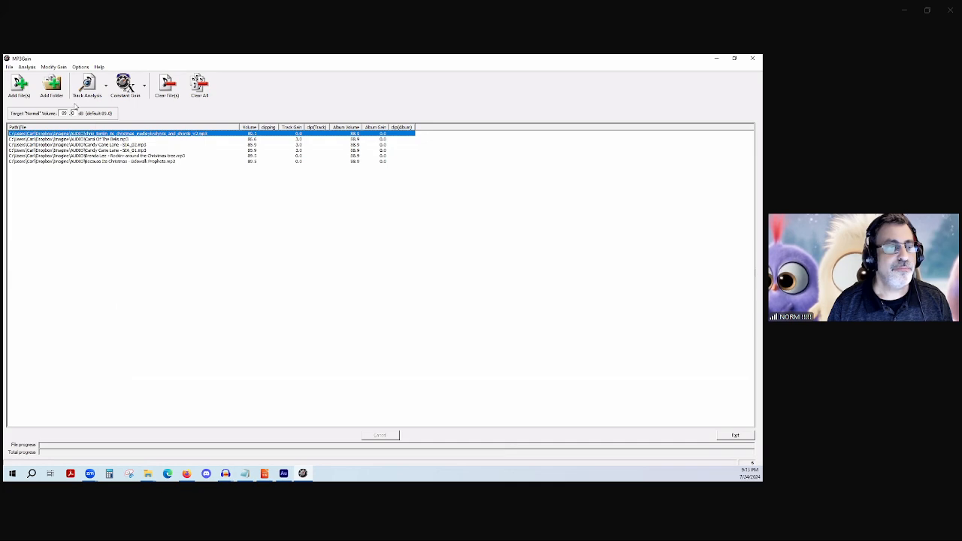
Show the folder chooser for adding a whole folder, dismiss it without choosing one, and switch to Adobe Audition
click(51, 85)
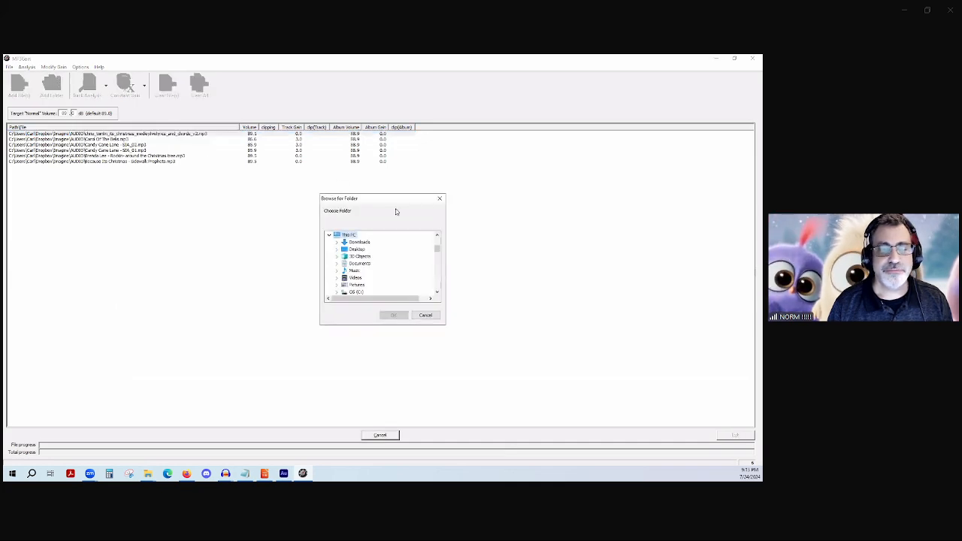
click(435, 200)
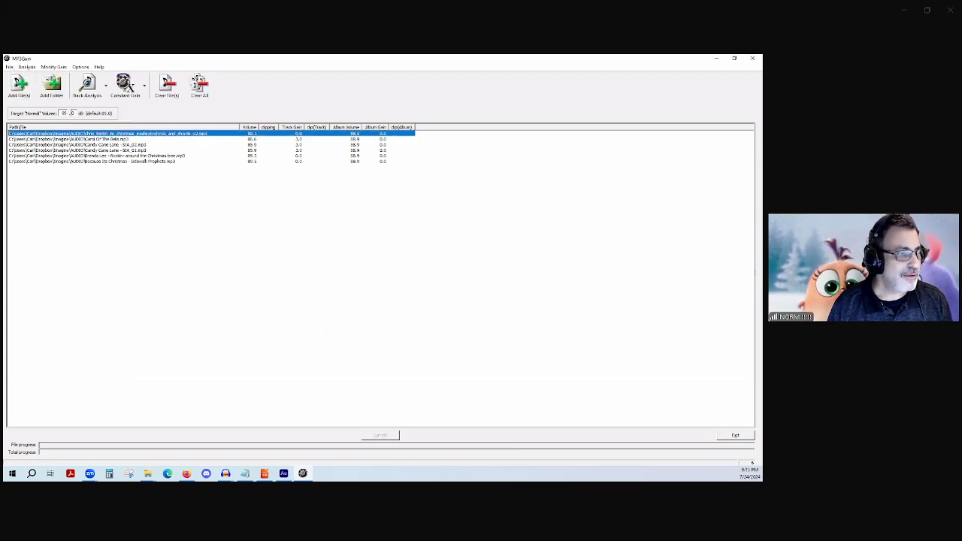
key(alt+Tab)
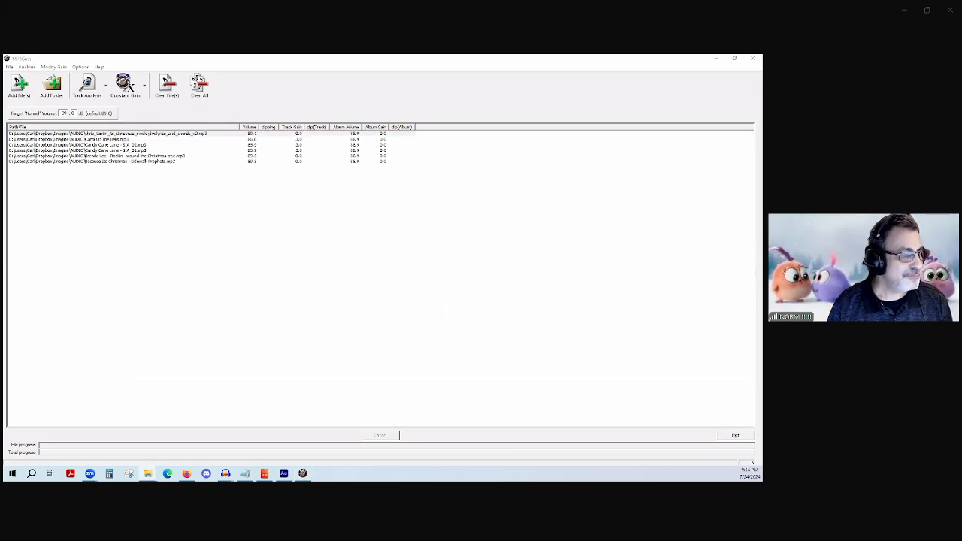
key(alt+Tab)
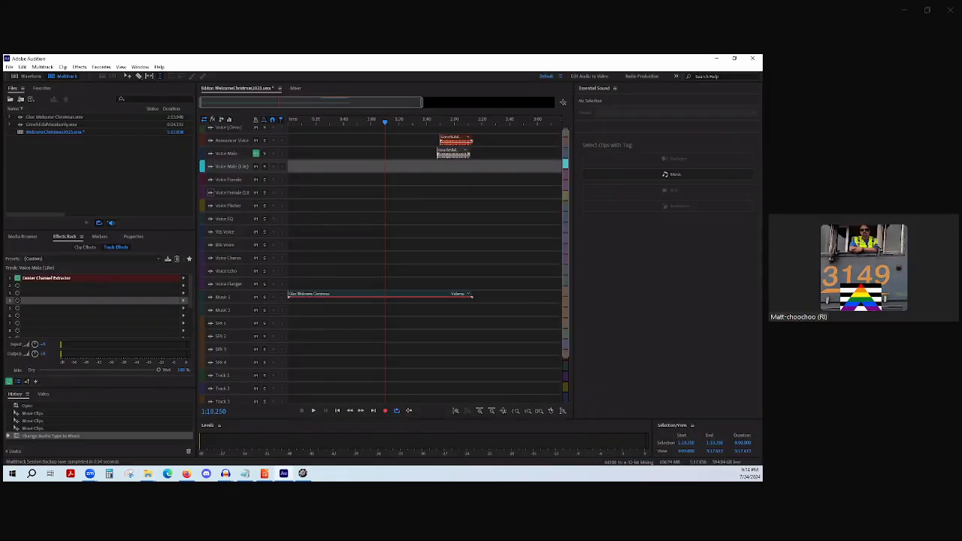